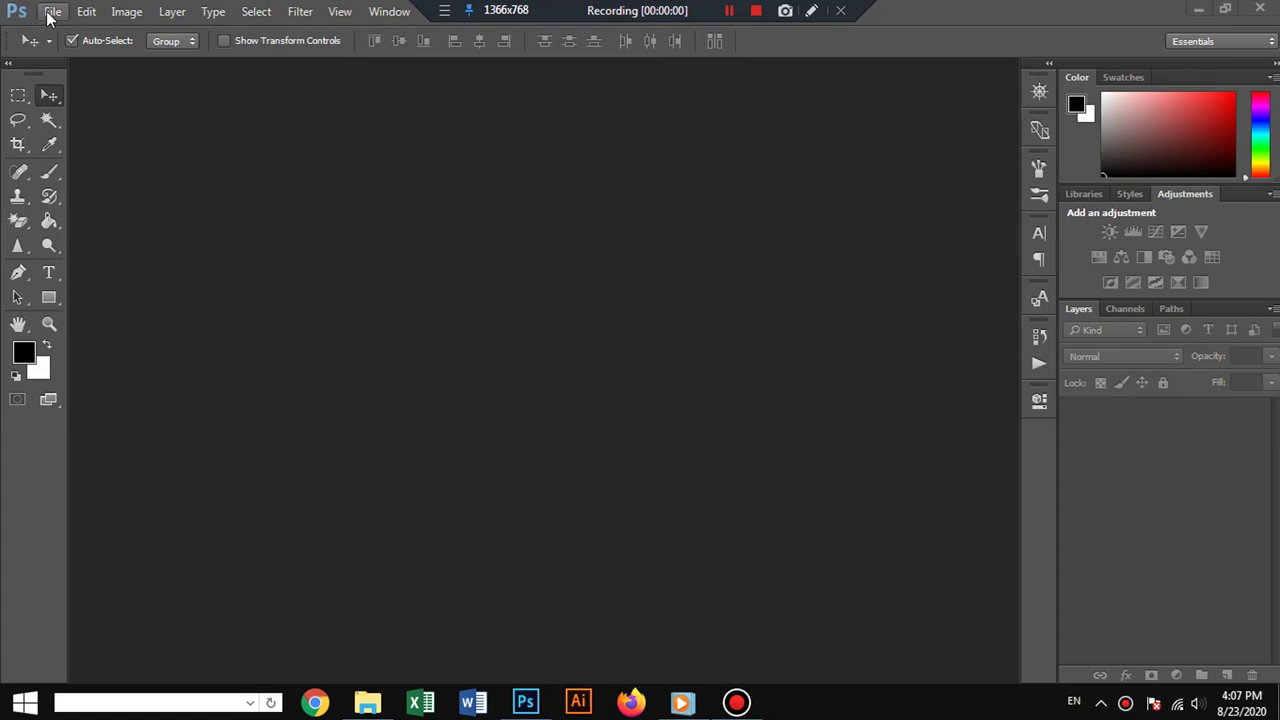
# Create a new blank document from the International Paper A4 preset.
pyautogui.click(52, 11)
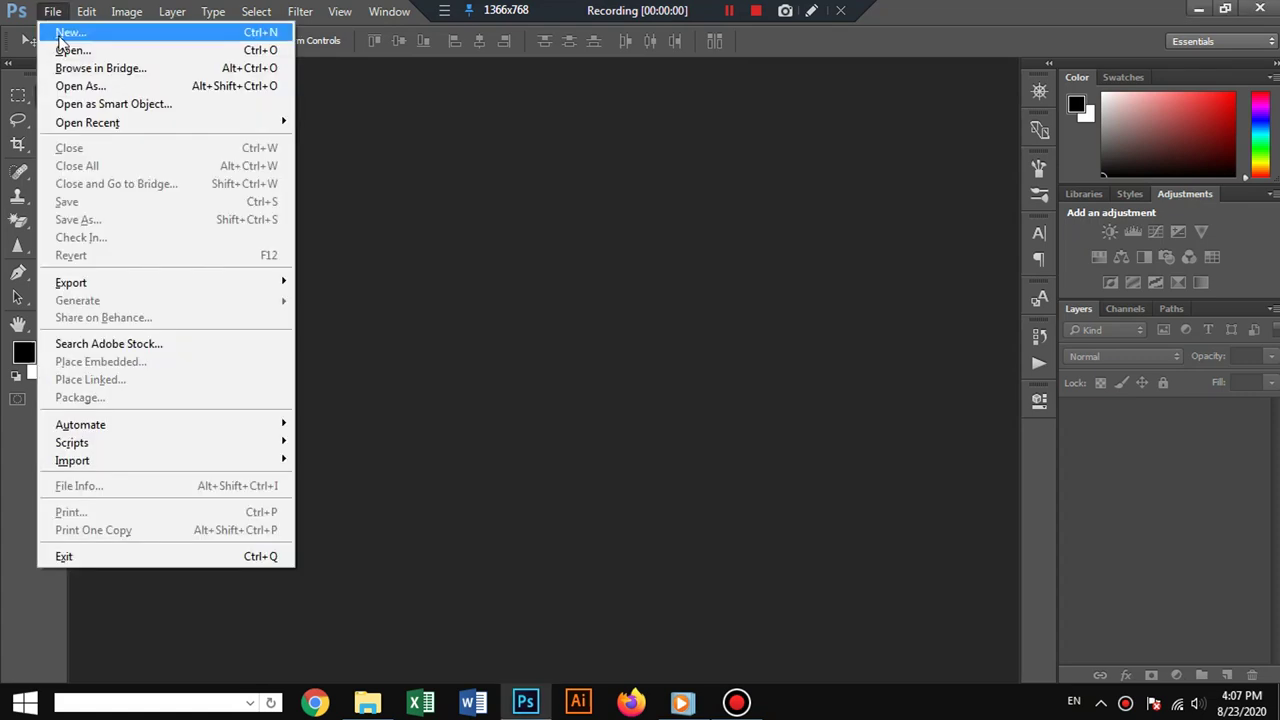
pyautogui.click(45, 27)
pyautogui.click(590, 134)
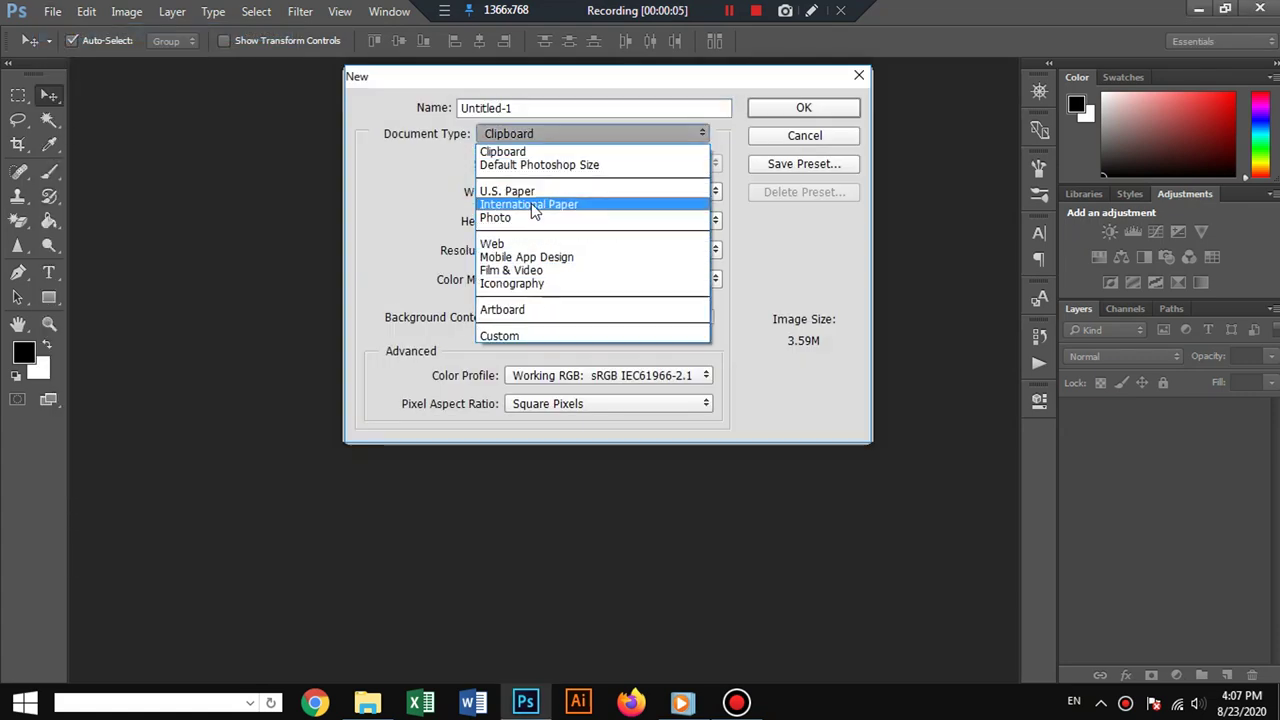
pyautogui.click(535, 205)
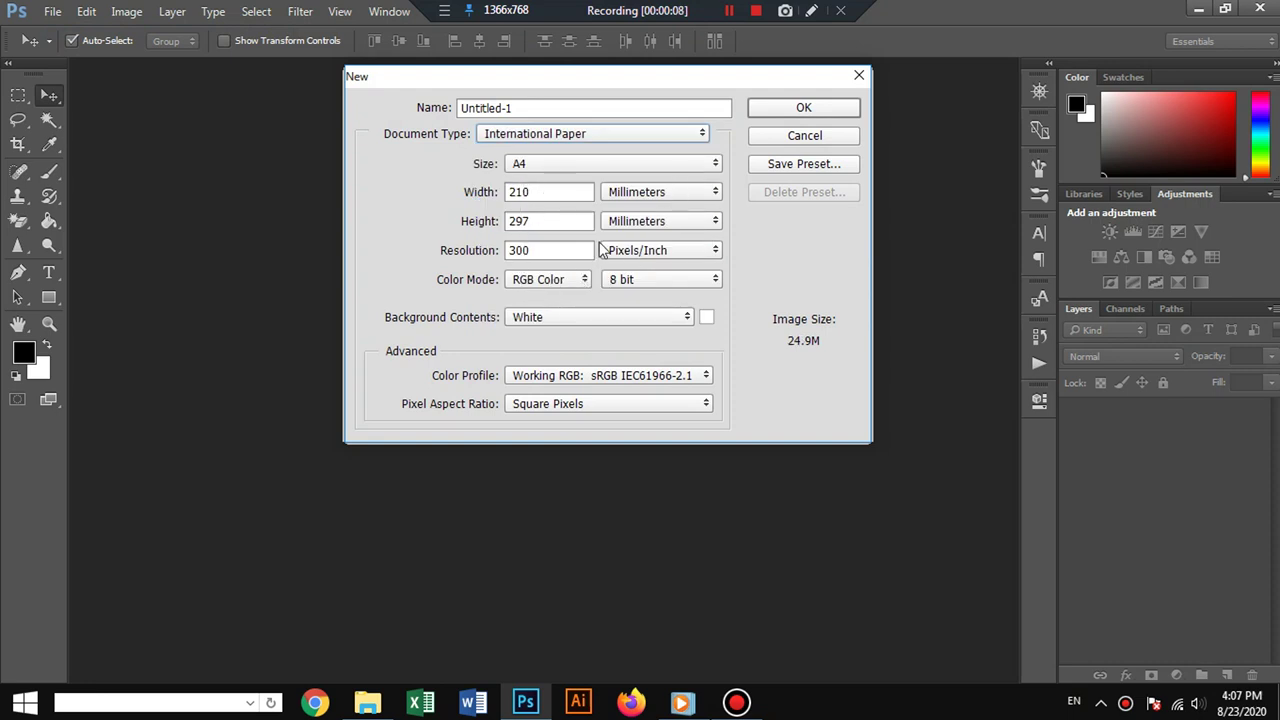
pyautogui.click(805, 110)
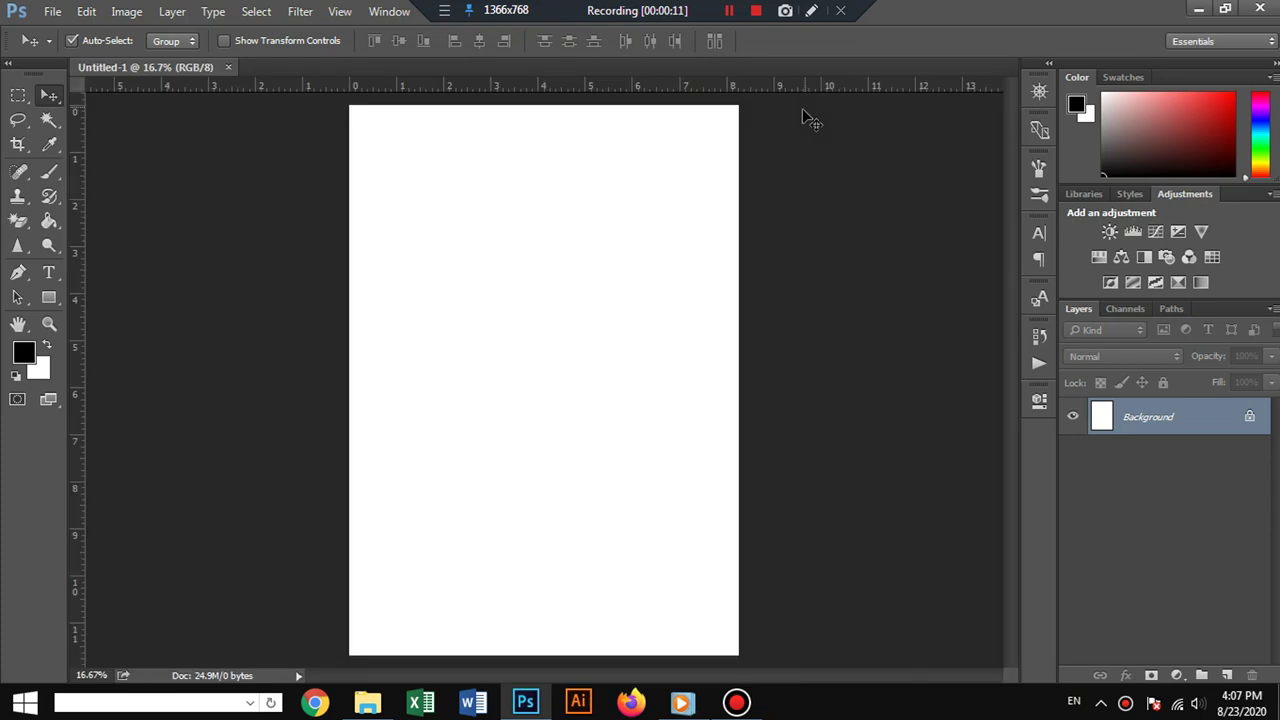
# Rotate the canvas 90° clockwise to make the page landscape.
pyautogui.click(126, 11)
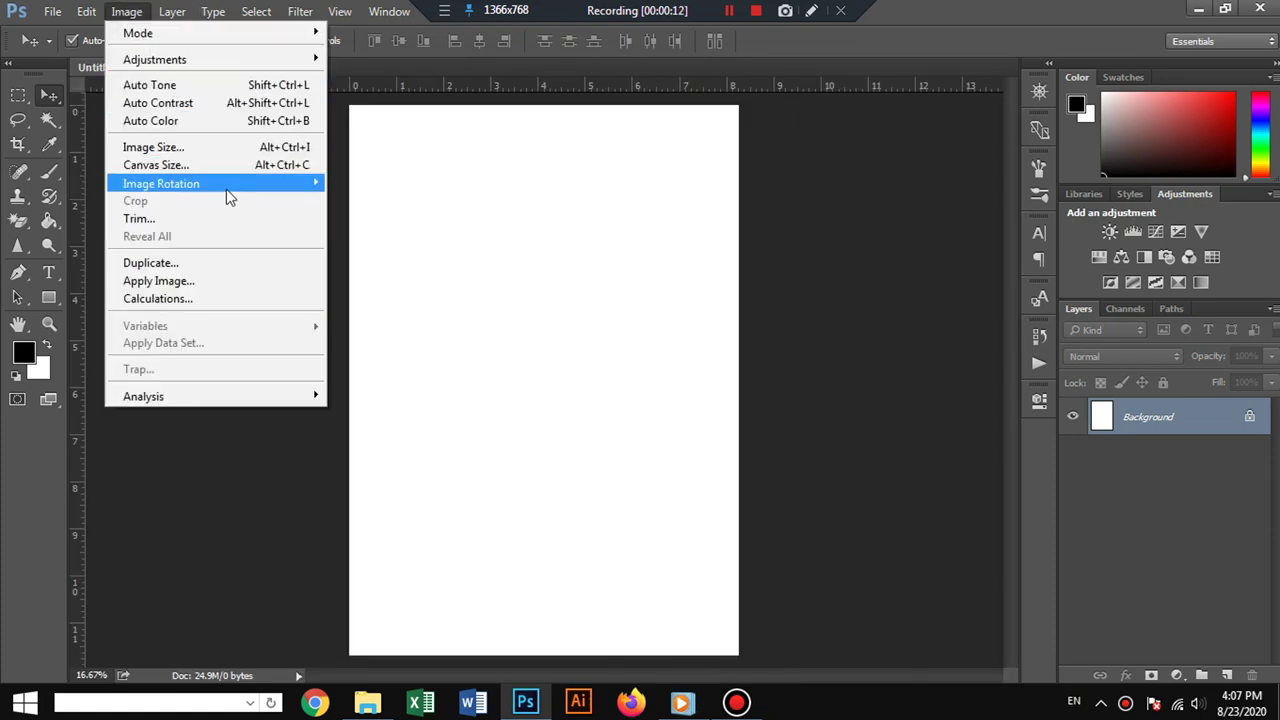
pyautogui.moveTo(161, 184)
pyautogui.click(390, 205)
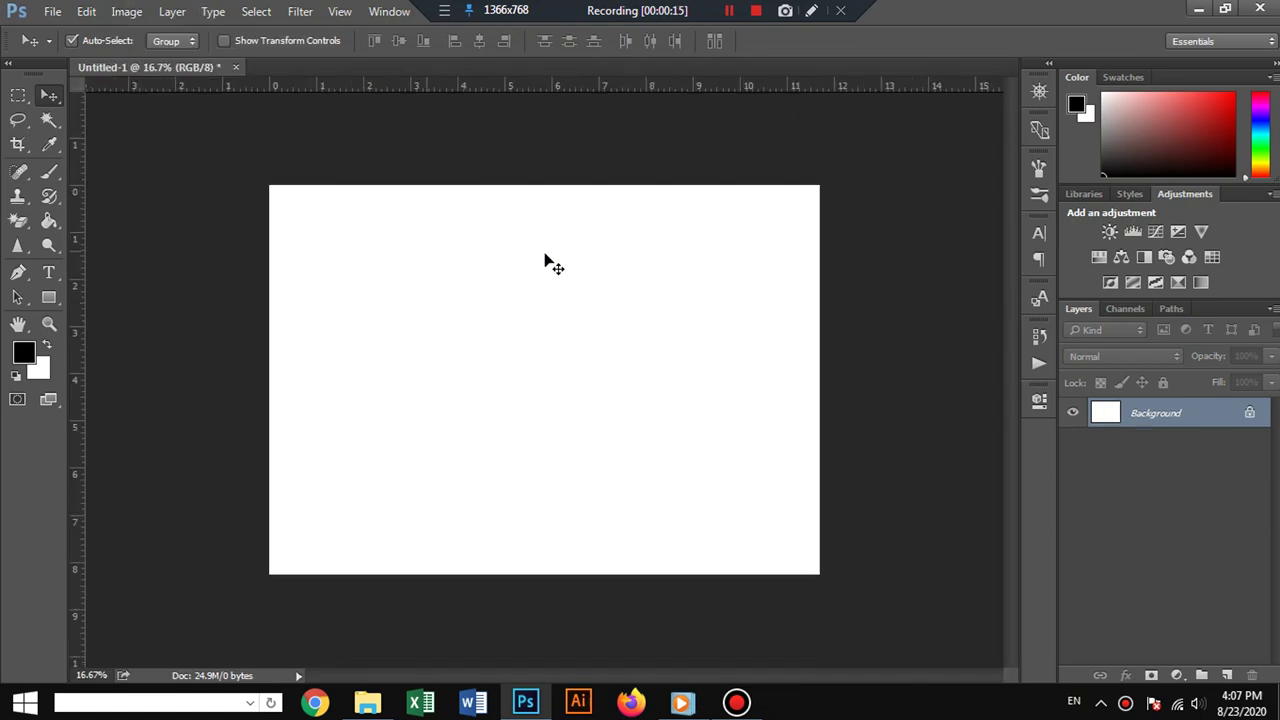
pyautogui.scroll(2, 548, 260)
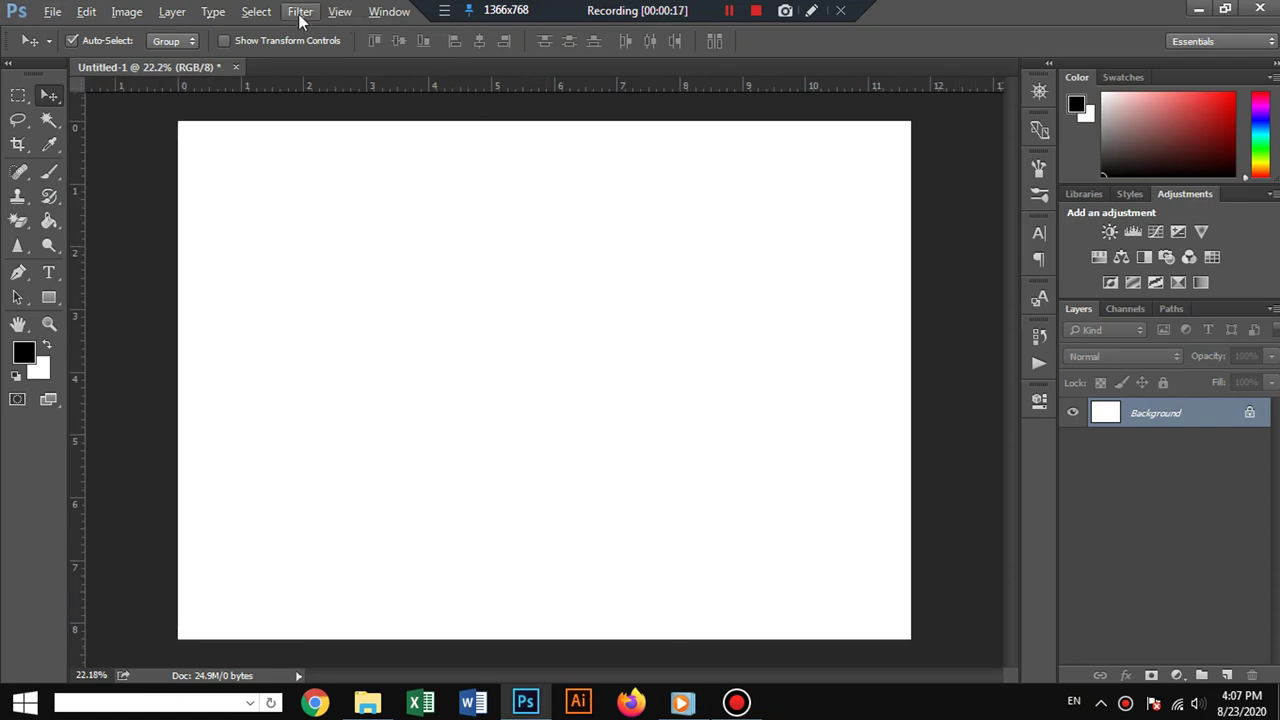
# Add a three-column guide layout with no rows and remove the edge guides.
pyautogui.click(340, 11)
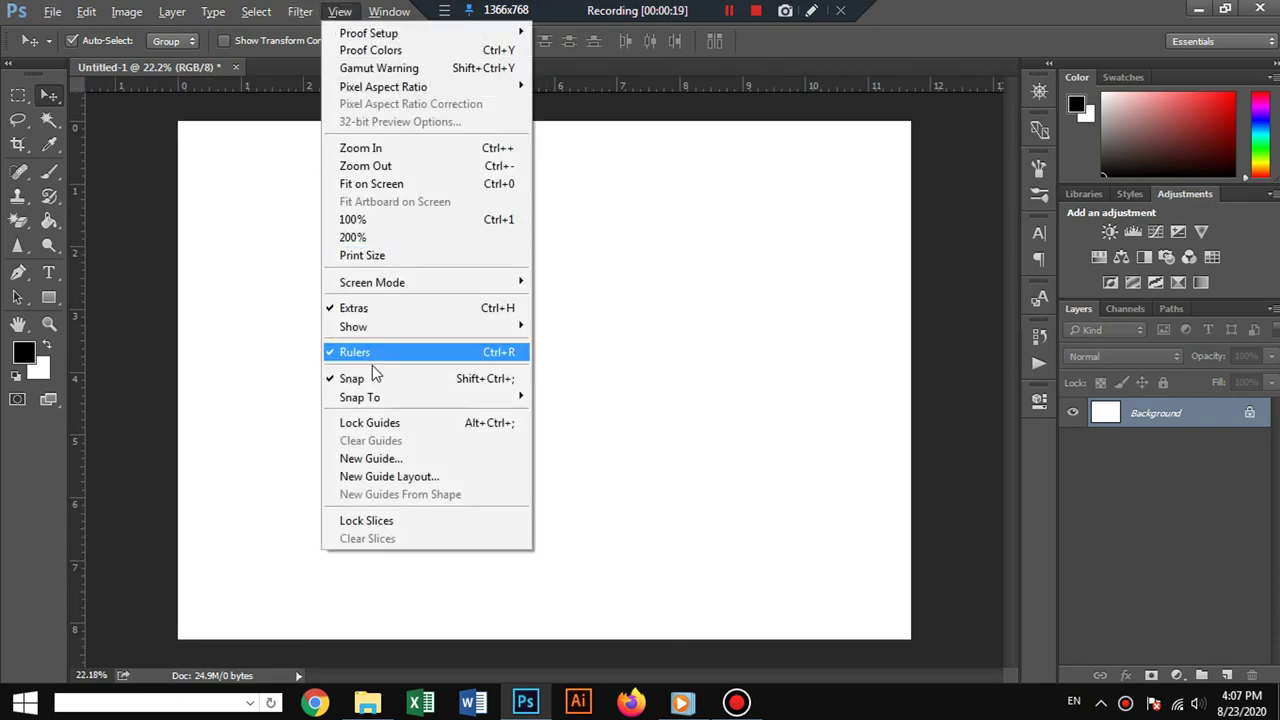
pyautogui.click(393, 478)
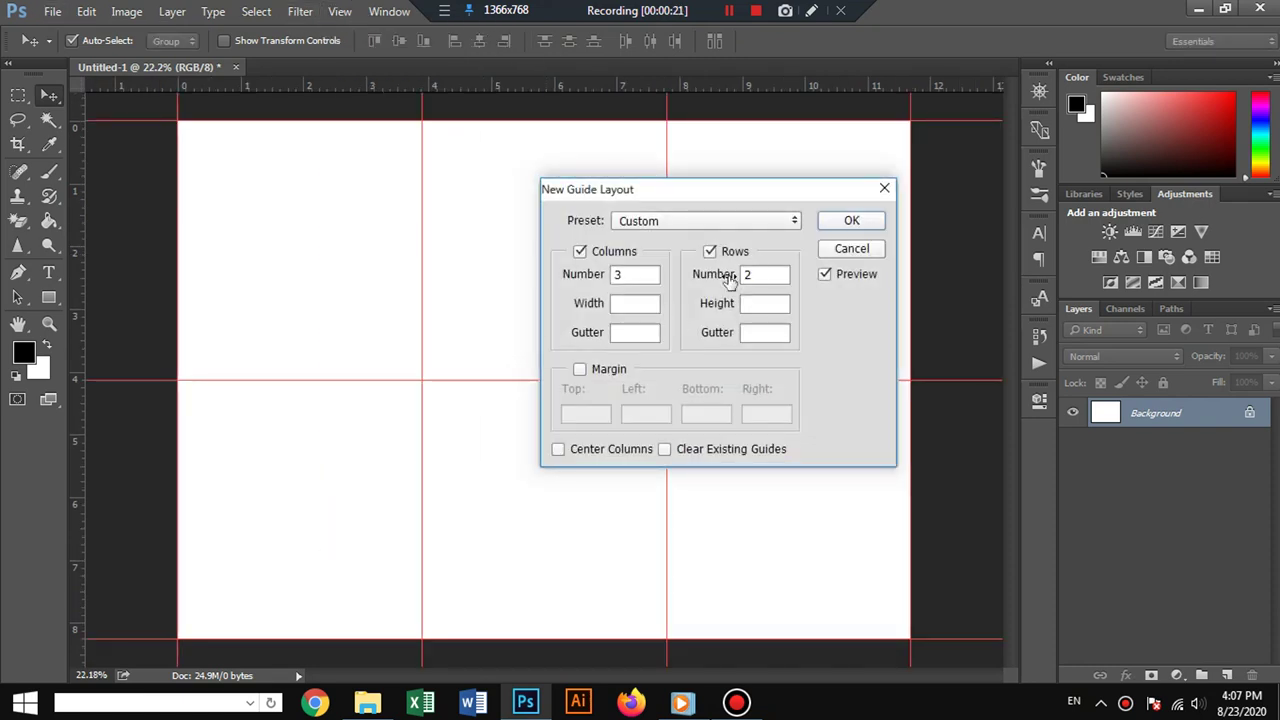
pyautogui.click(710, 252)
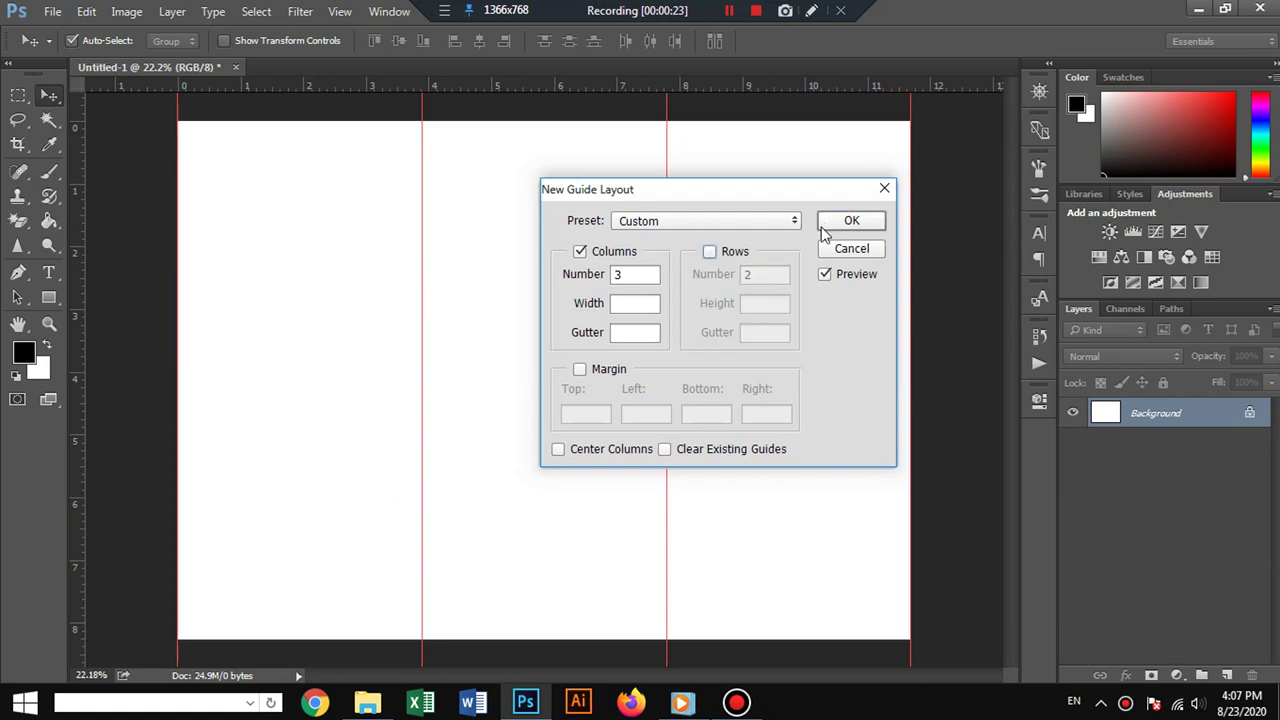
pyautogui.click(868, 221)
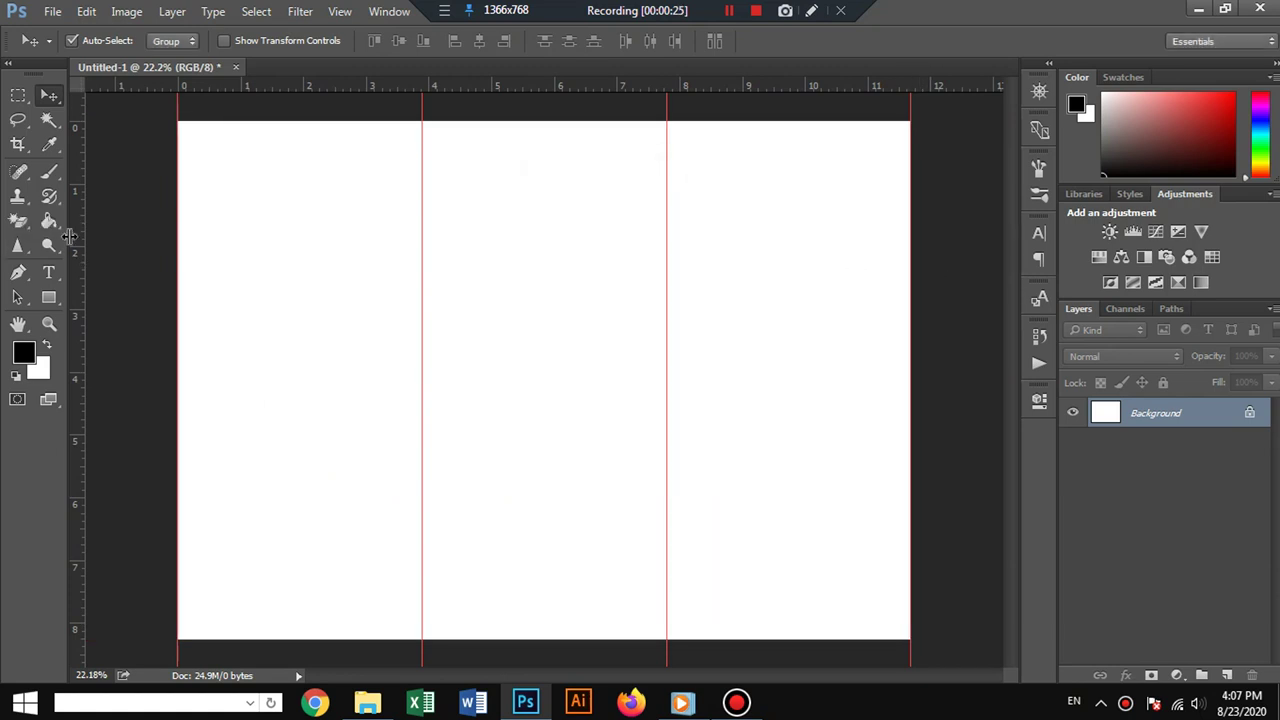
pyautogui.moveTo(178, 223); pyautogui.dragTo(95, 223)
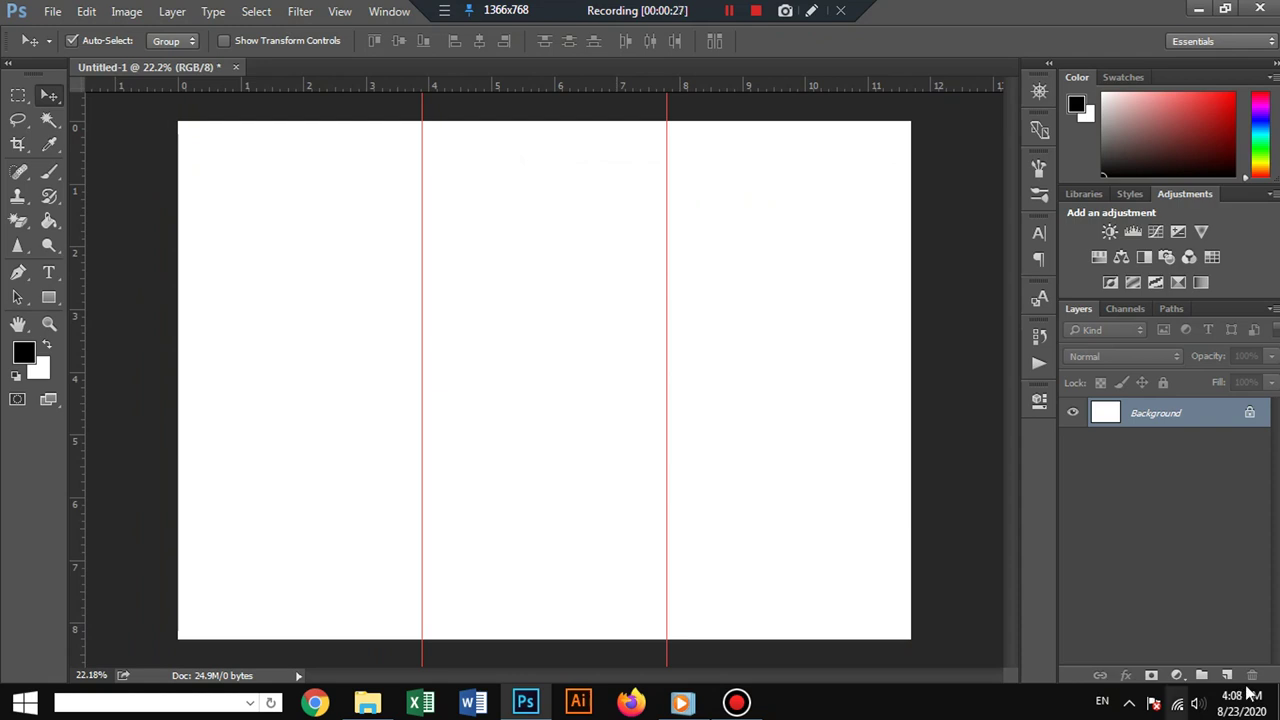
# Add a Gradient Fill layer using the black gradient preset.
pyautogui.click(1176, 675)
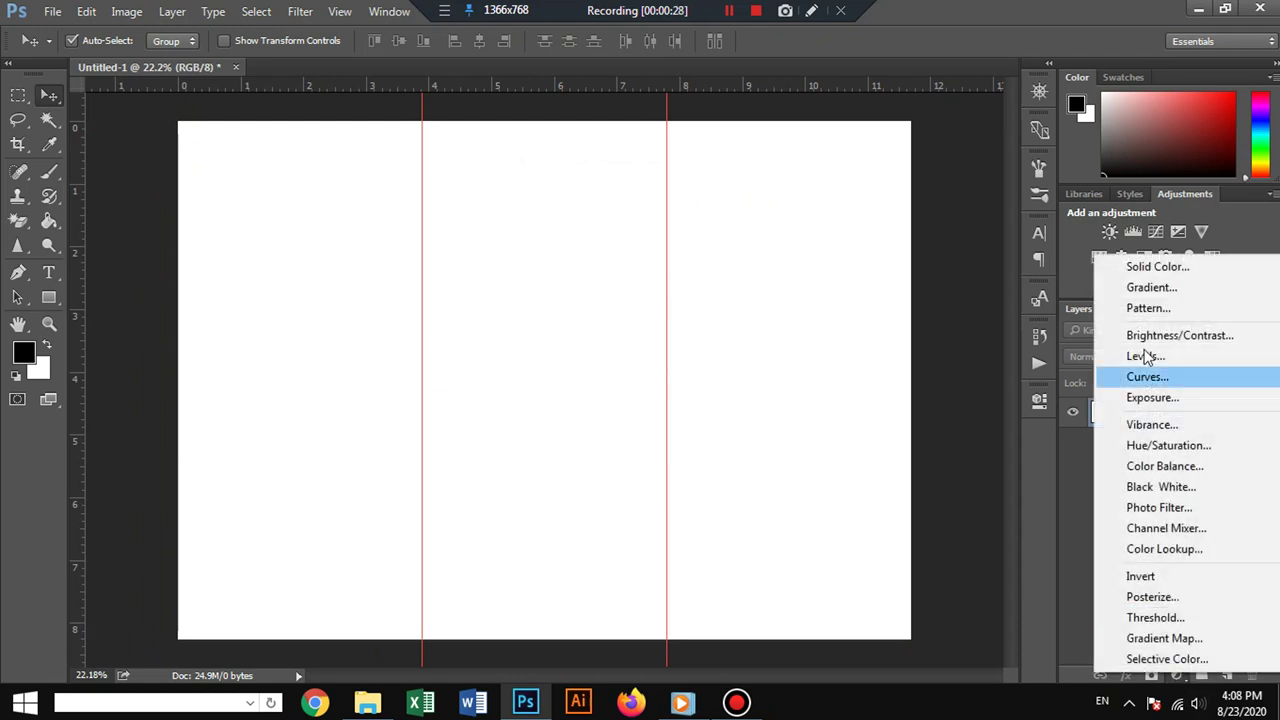
pyautogui.click(1150, 288)
pyautogui.click(880, 232)
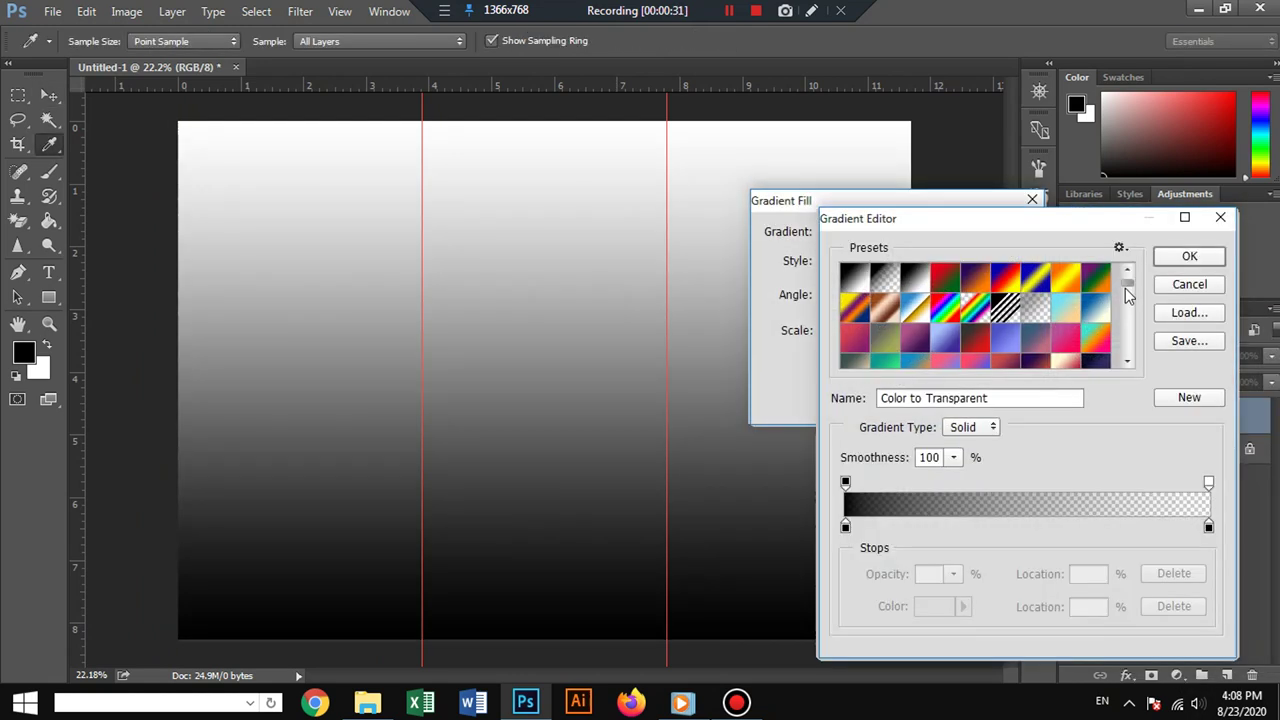
pyautogui.scroll(-2, 1128, 334)
pyautogui.click(1005, 350)
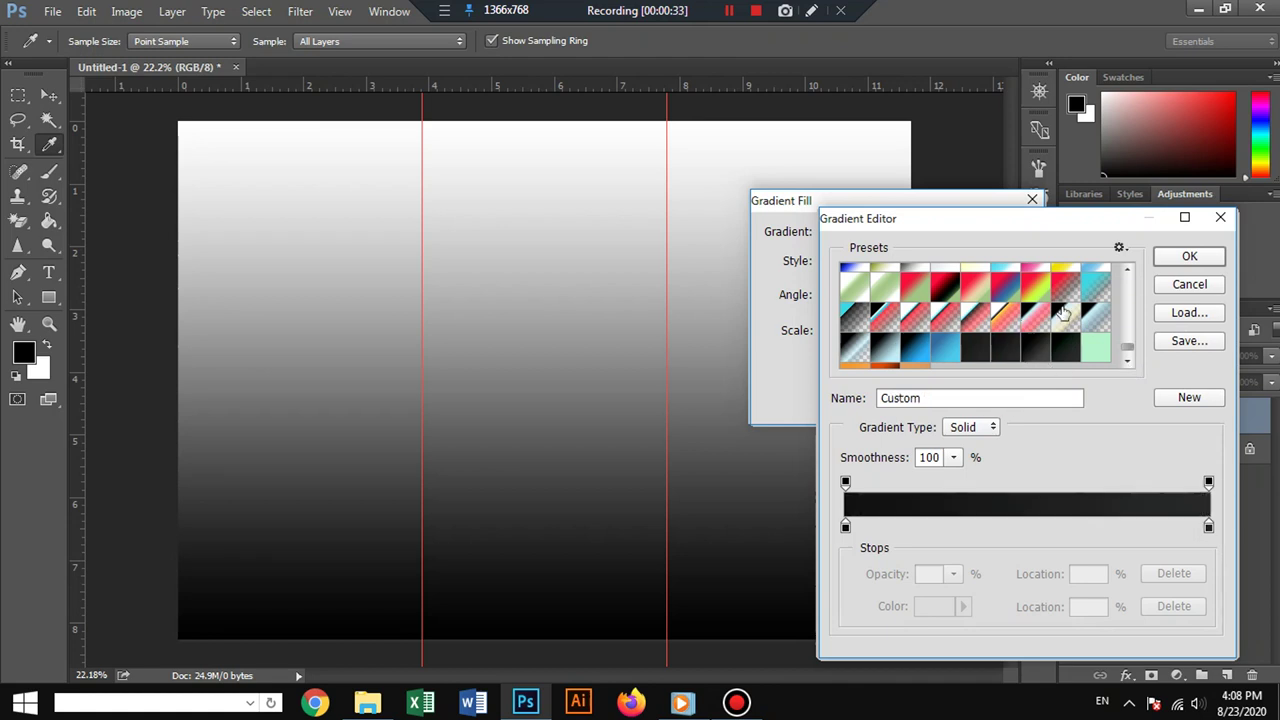
pyautogui.click(1189, 256)
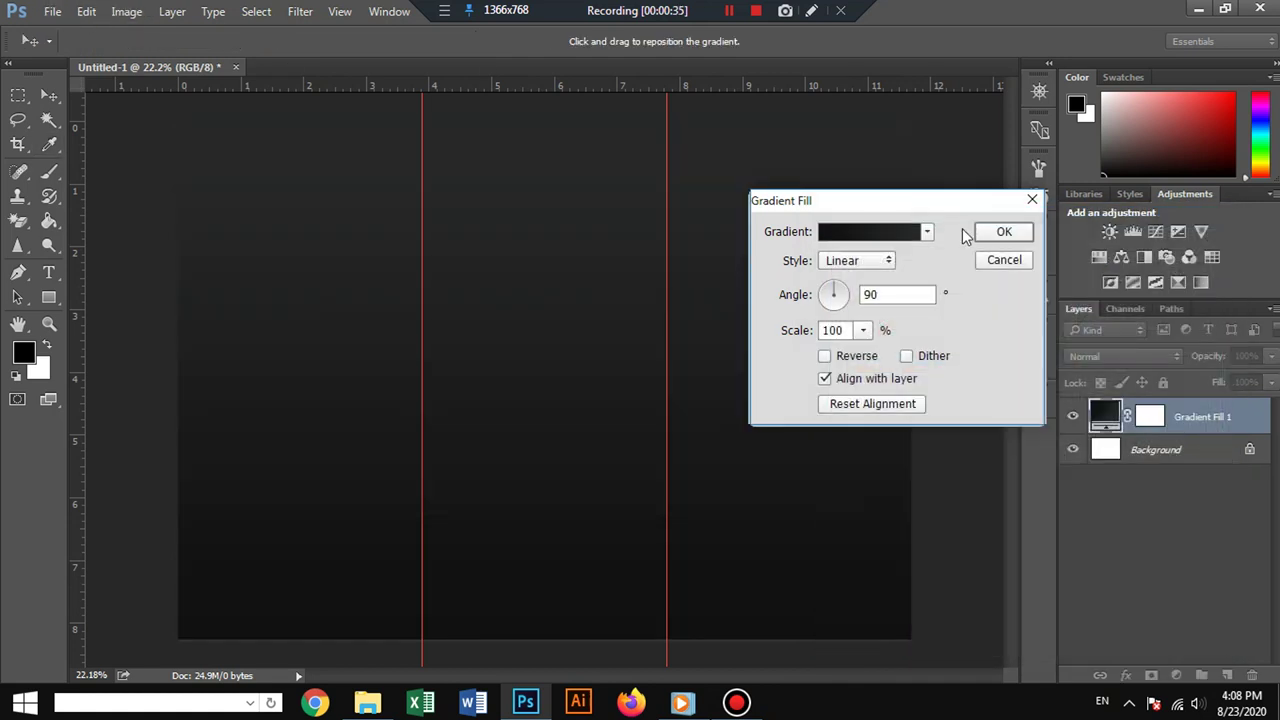
pyautogui.click(1000, 232)
# Cut the whole grunge texture image and close its file without saving.
pyautogui.click(55, 13)
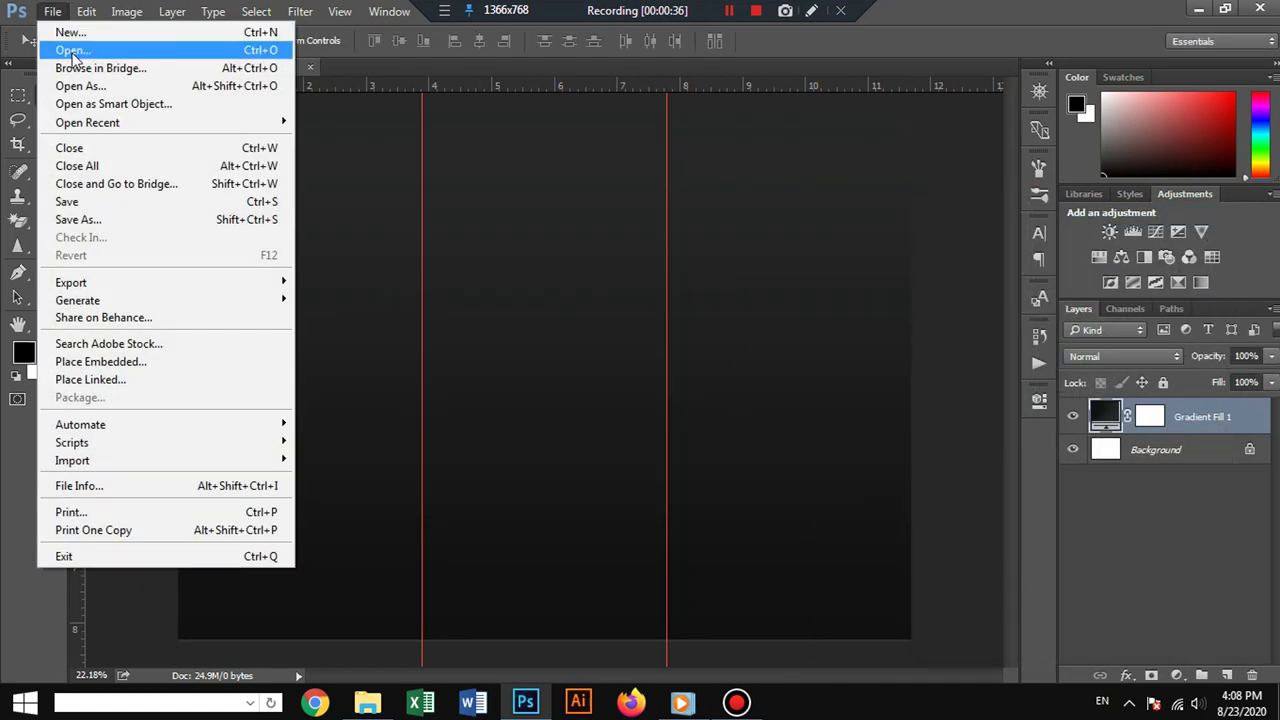
pyautogui.click(74, 50)
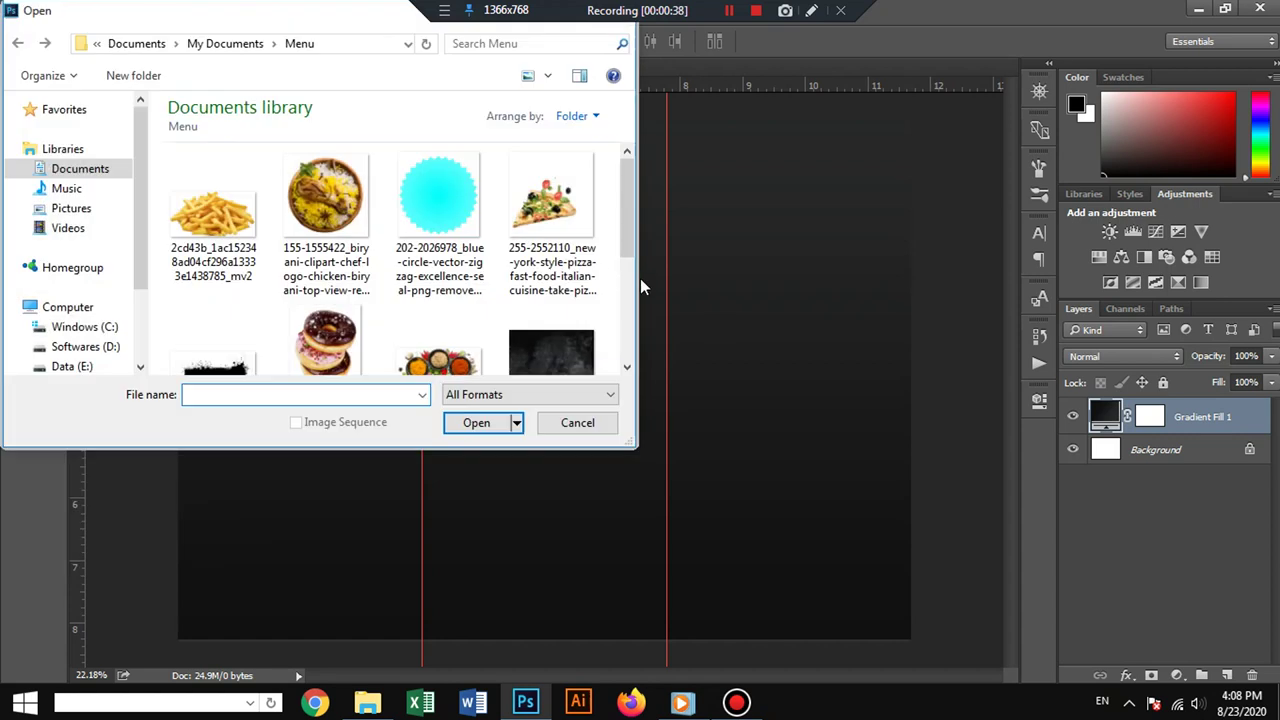
pyautogui.click(540, 350)
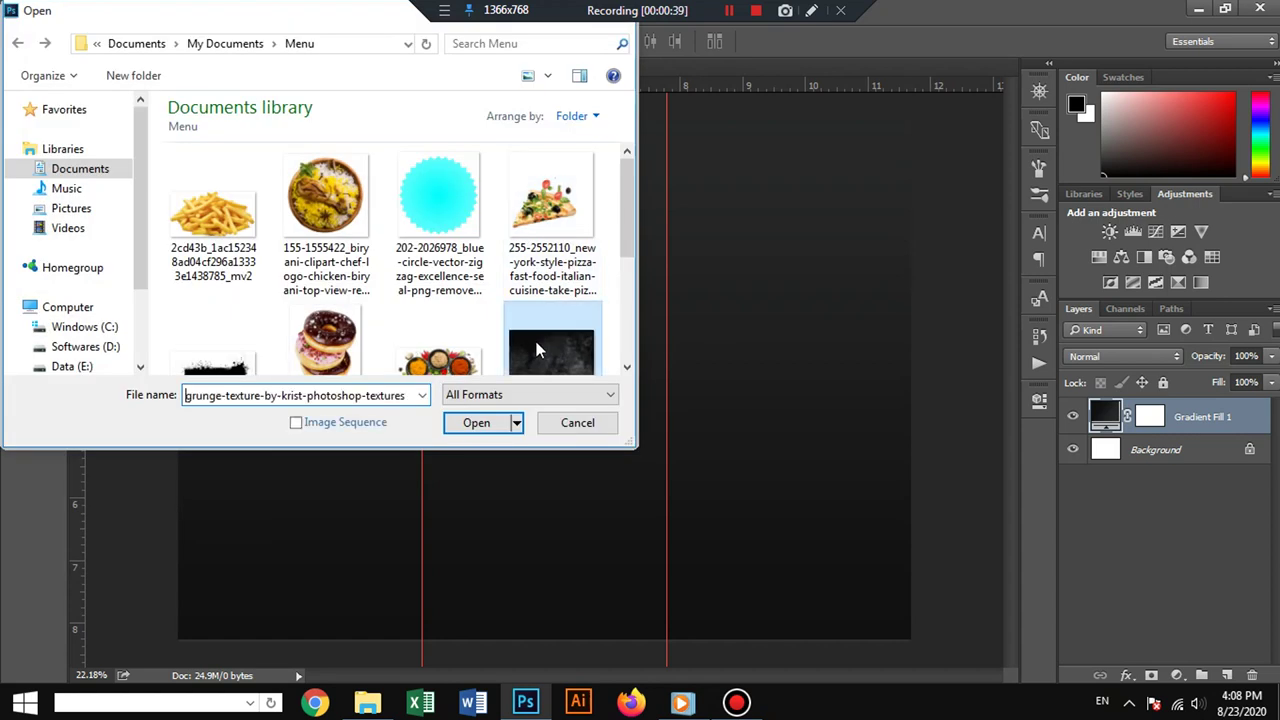
pyautogui.click(500, 423)
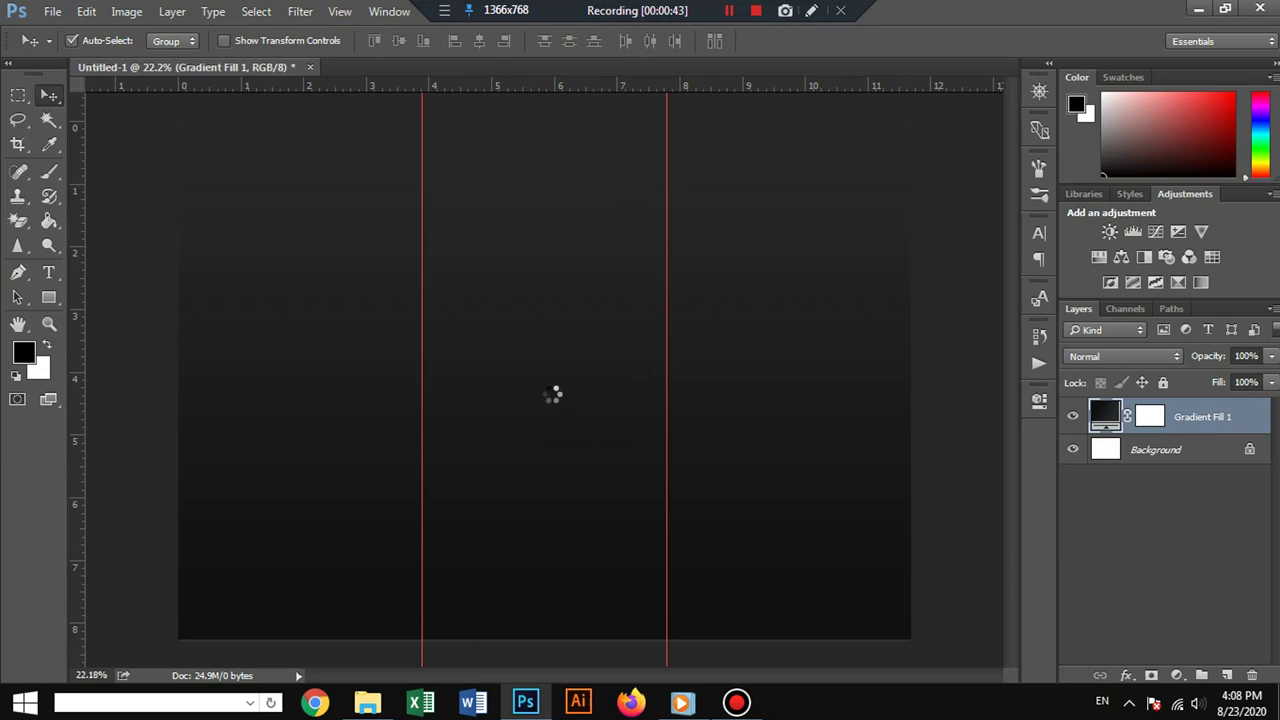
pyautogui.hotkey('ctrl', 'a')
pyautogui.hotkey('ctrl', 'x')
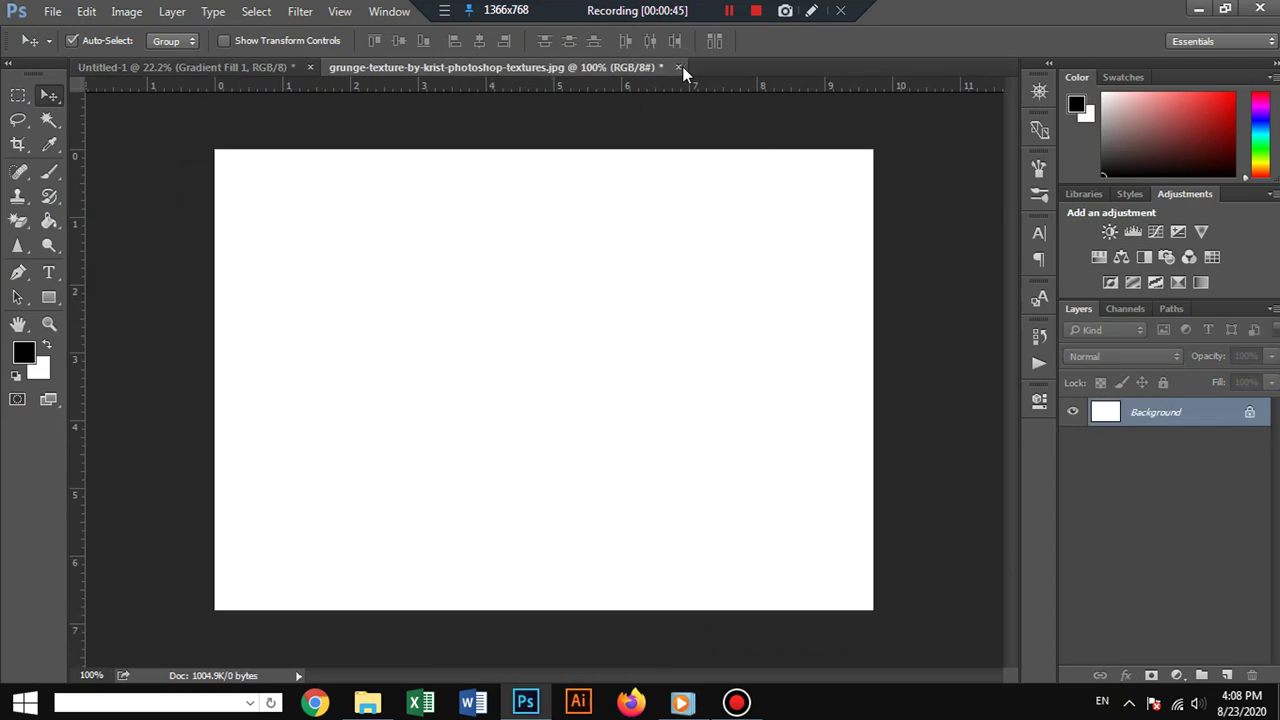
pyautogui.click(679, 67)
pyautogui.click(648, 278)
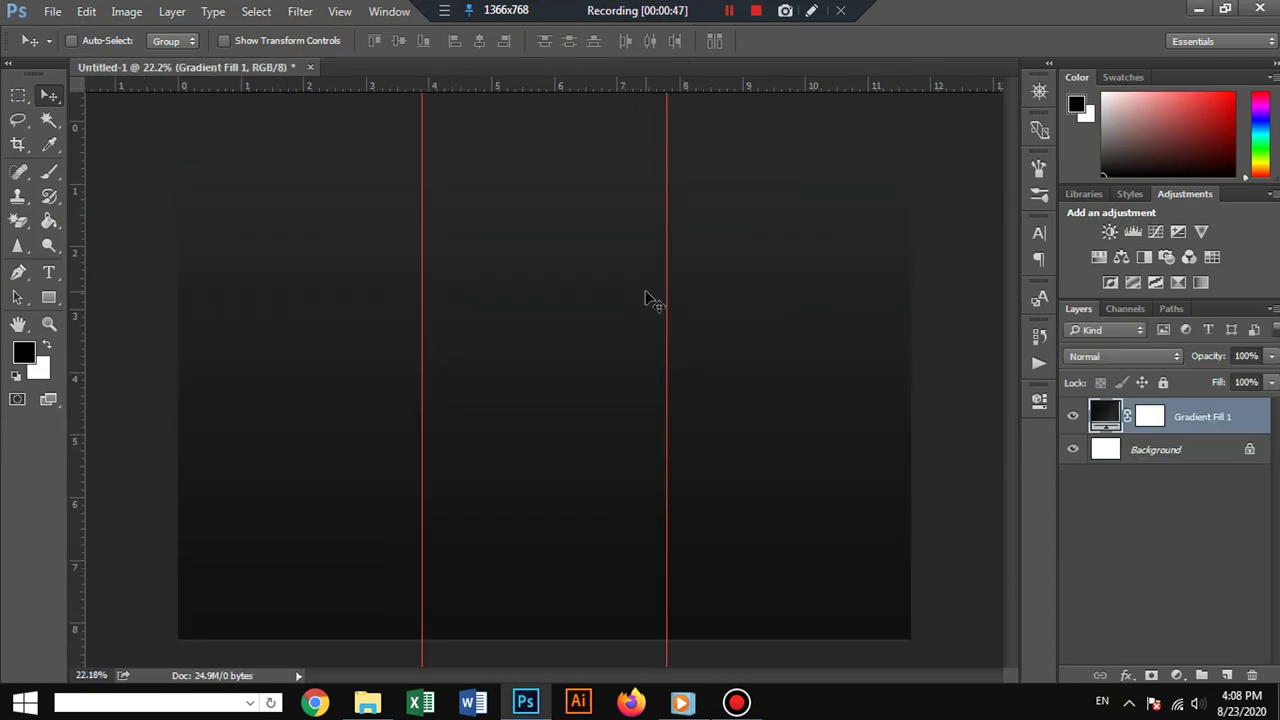
# Paste the grunge texture and scale it to cover the entire canvas.
pyautogui.hotkey('ctrl', 'v')
pyautogui.hotkey('ctrl', 't')
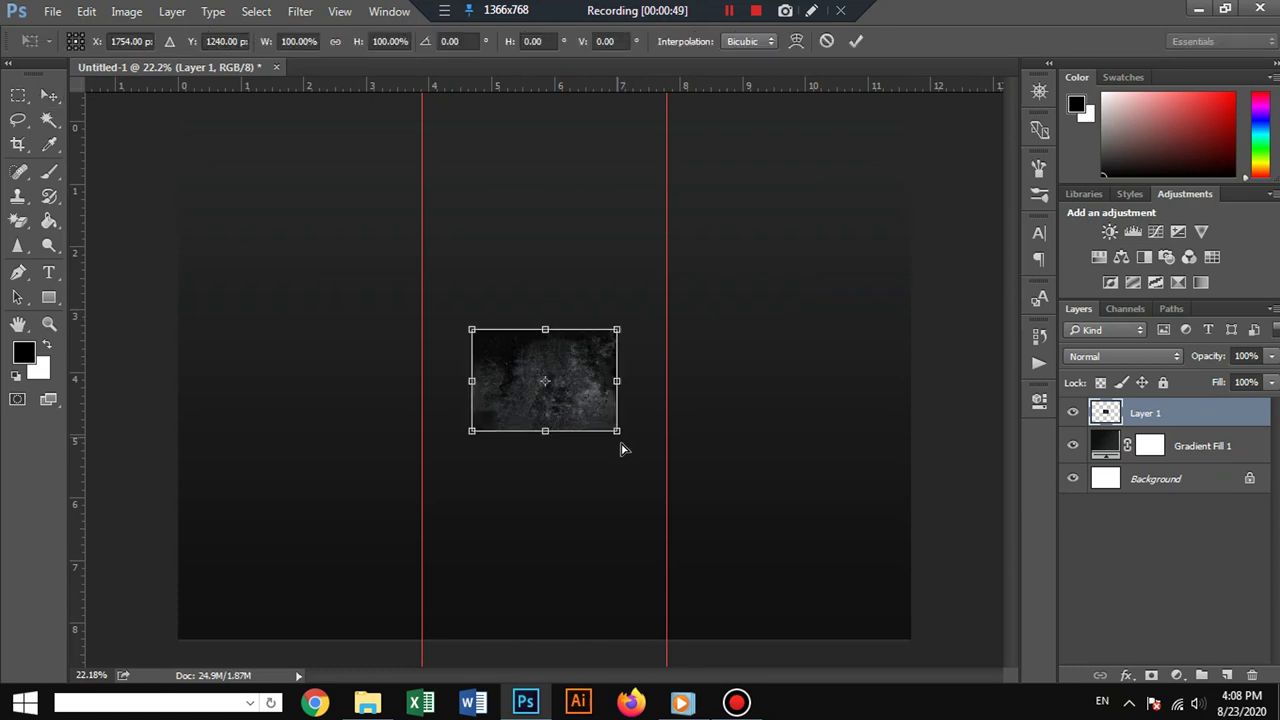
pyautogui.moveTo(618, 432); pyautogui.dragTo(927, 648)
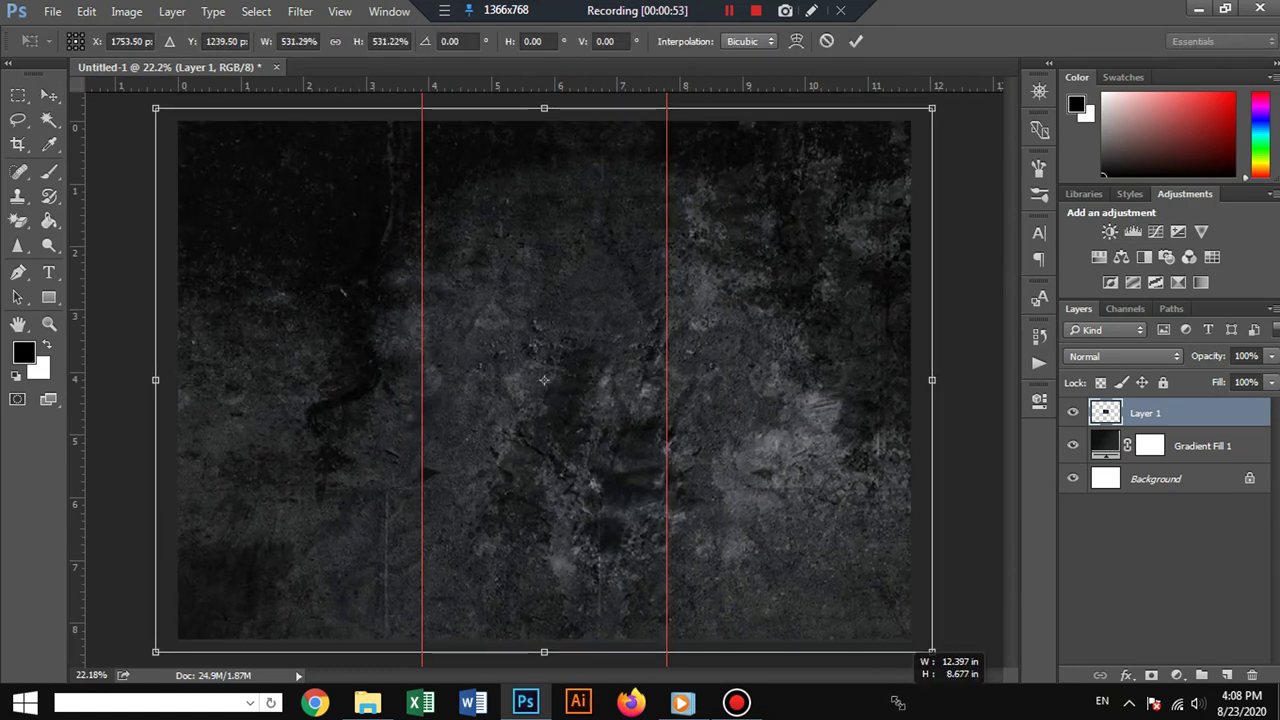
pyautogui.moveTo(893, 698); pyautogui.dragTo(892, 697)
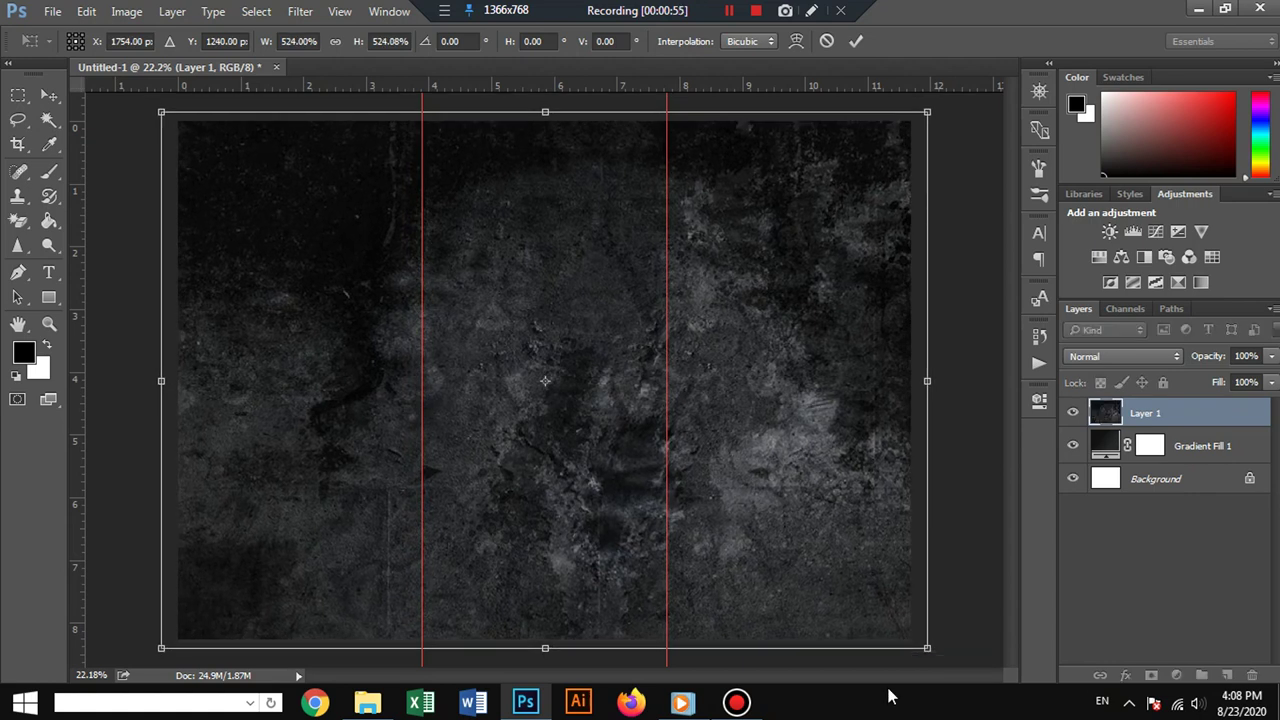
pyautogui.press('Return')
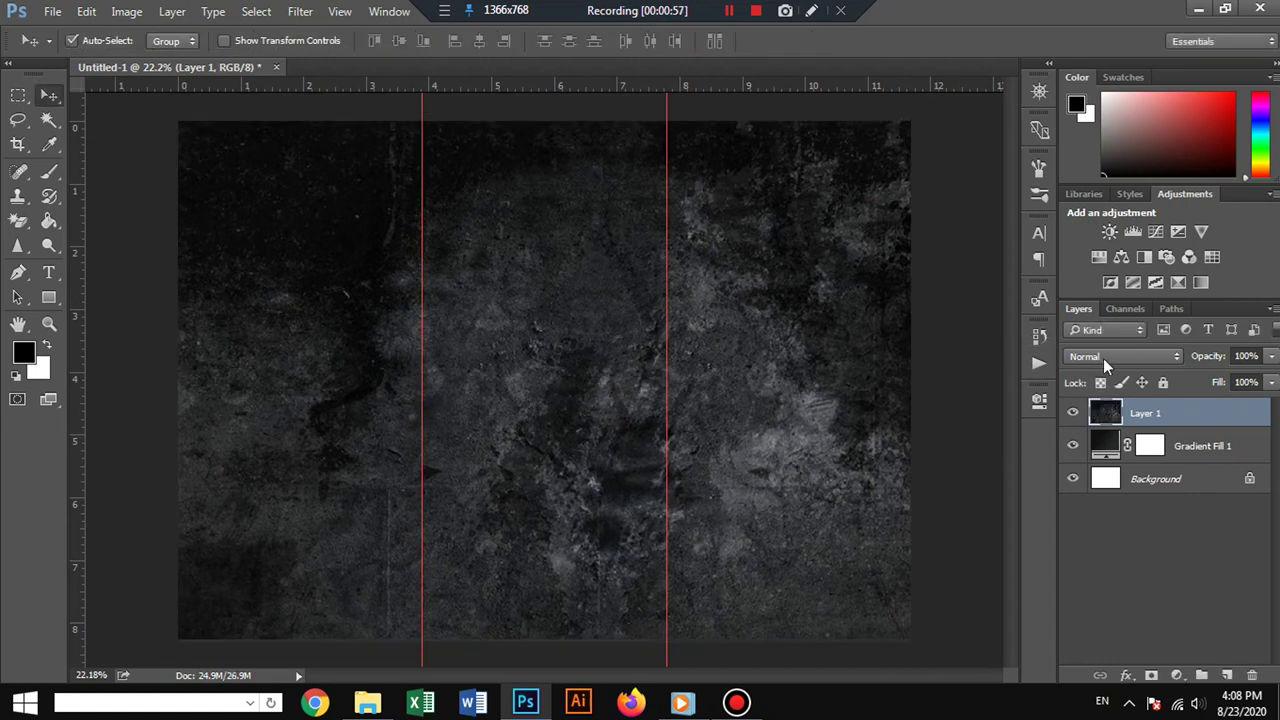
# Set the grunge texture layer to Screen blend mode at about 34% opacity.
pyautogui.click(1104, 357)
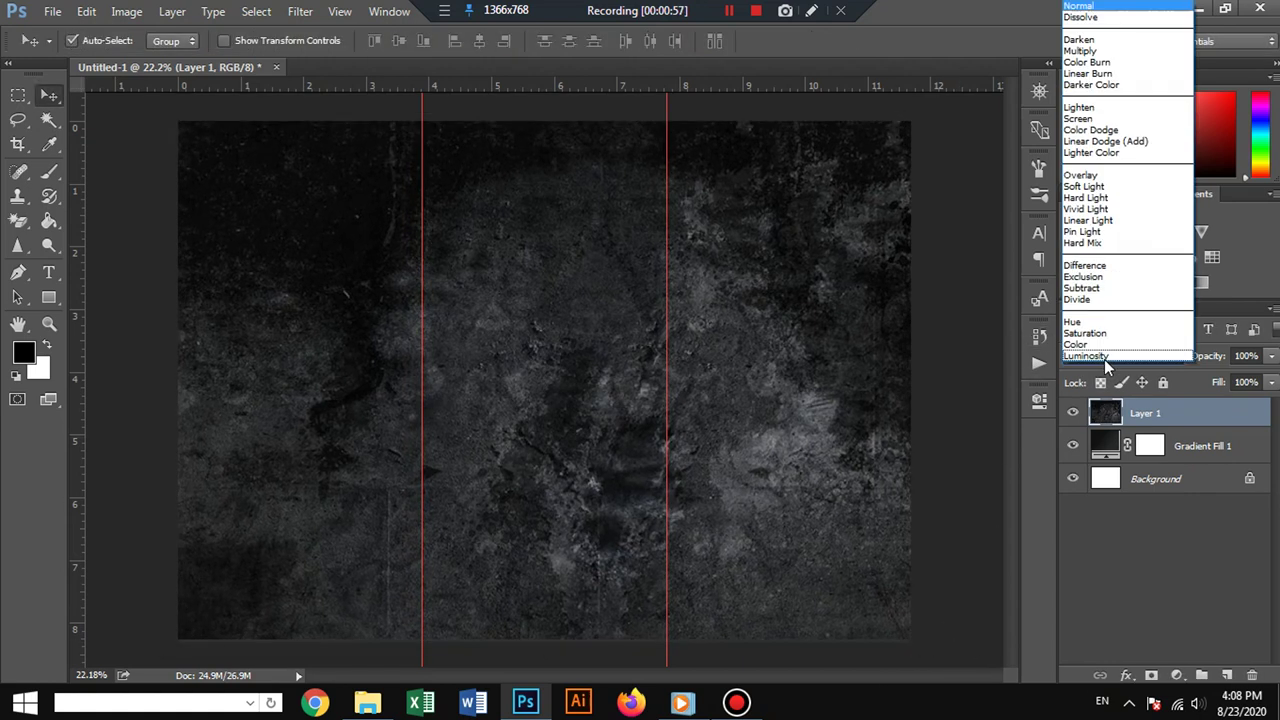
pyautogui.click(1097, 120)
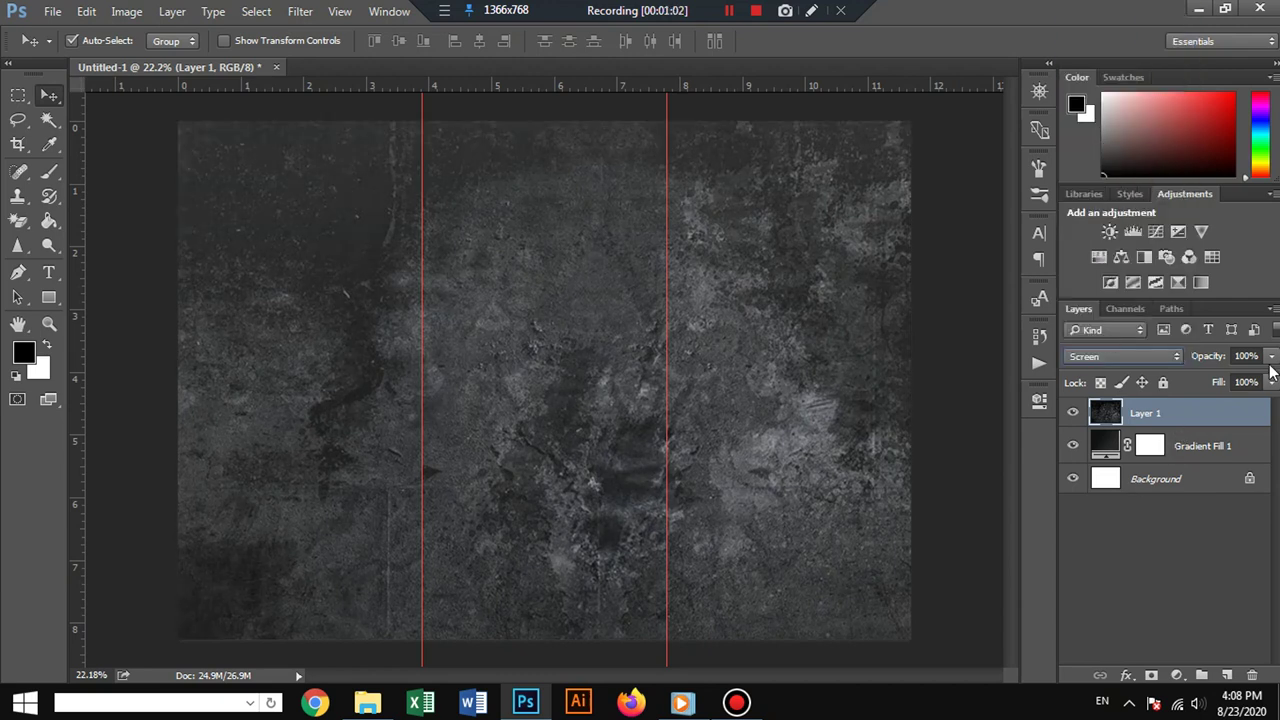
pyautogui.click(1271, 360)
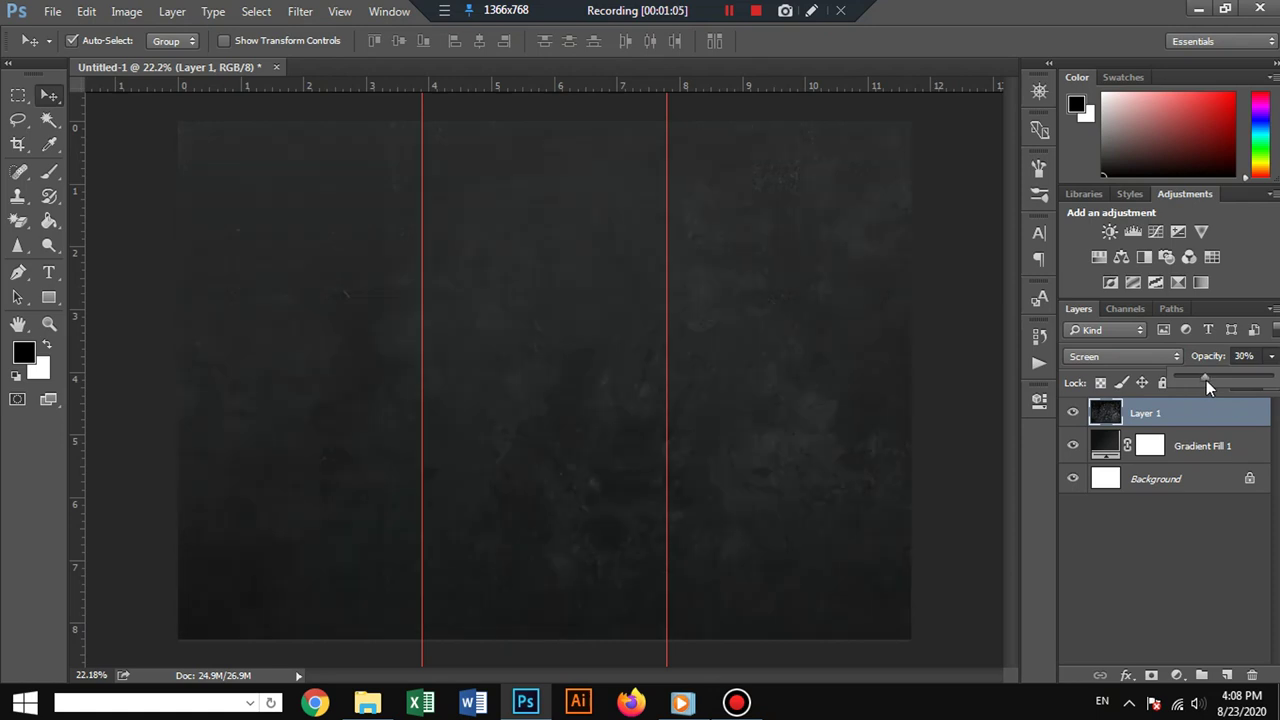
pyautogui.moveTo(1212, 379); pyautogui.dragTo(1205, 378)
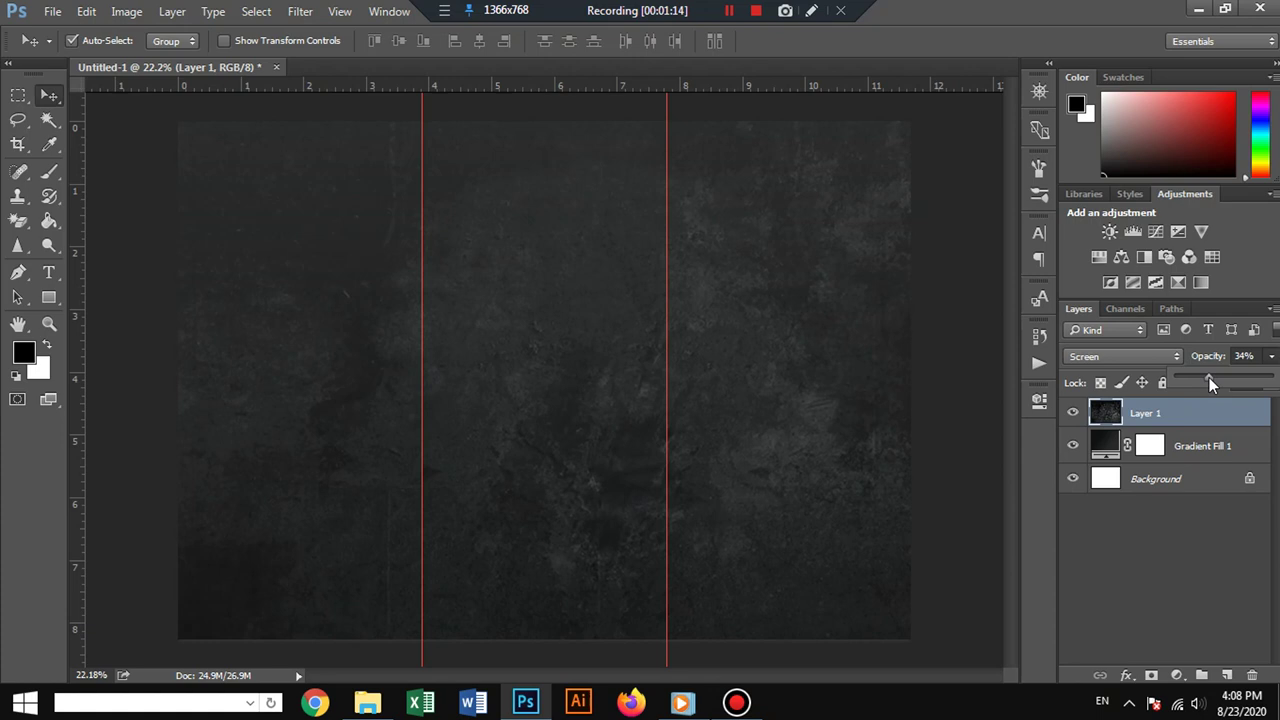
# Type the BIRYANI heading text near the top-left of the page.
pyautogui.click(53, 120)
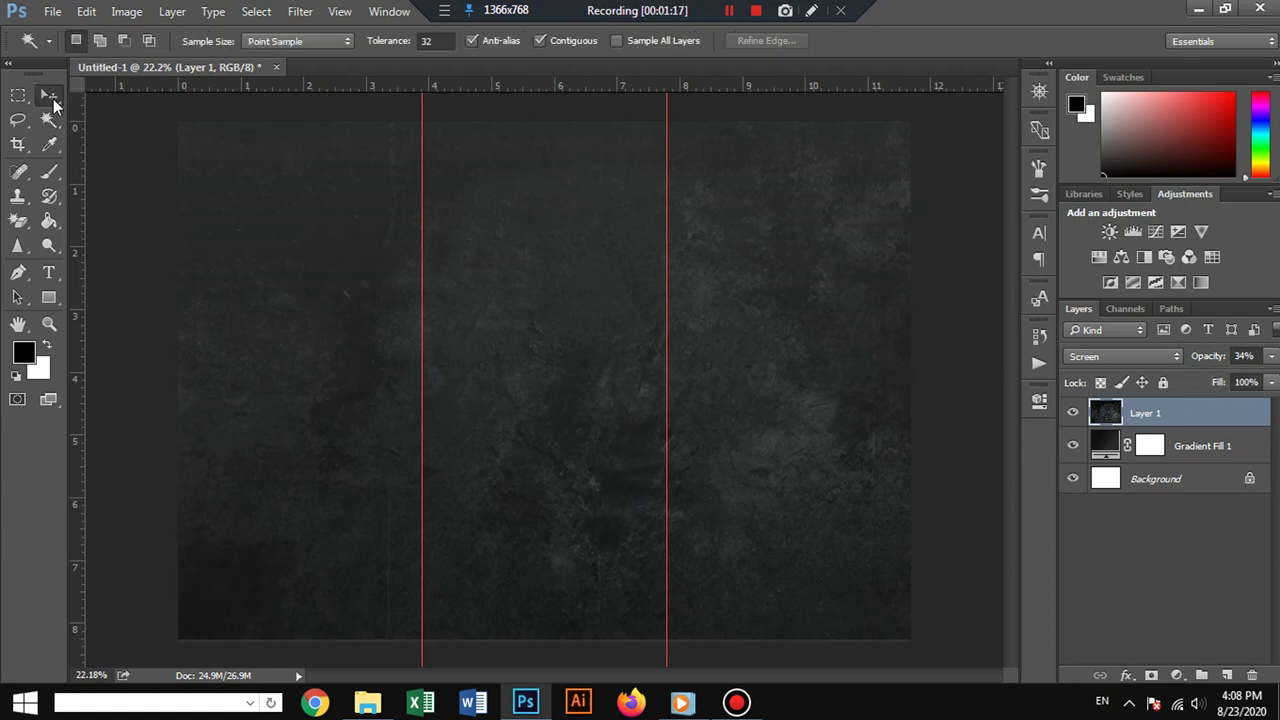
pyautogui.click(53, 98)
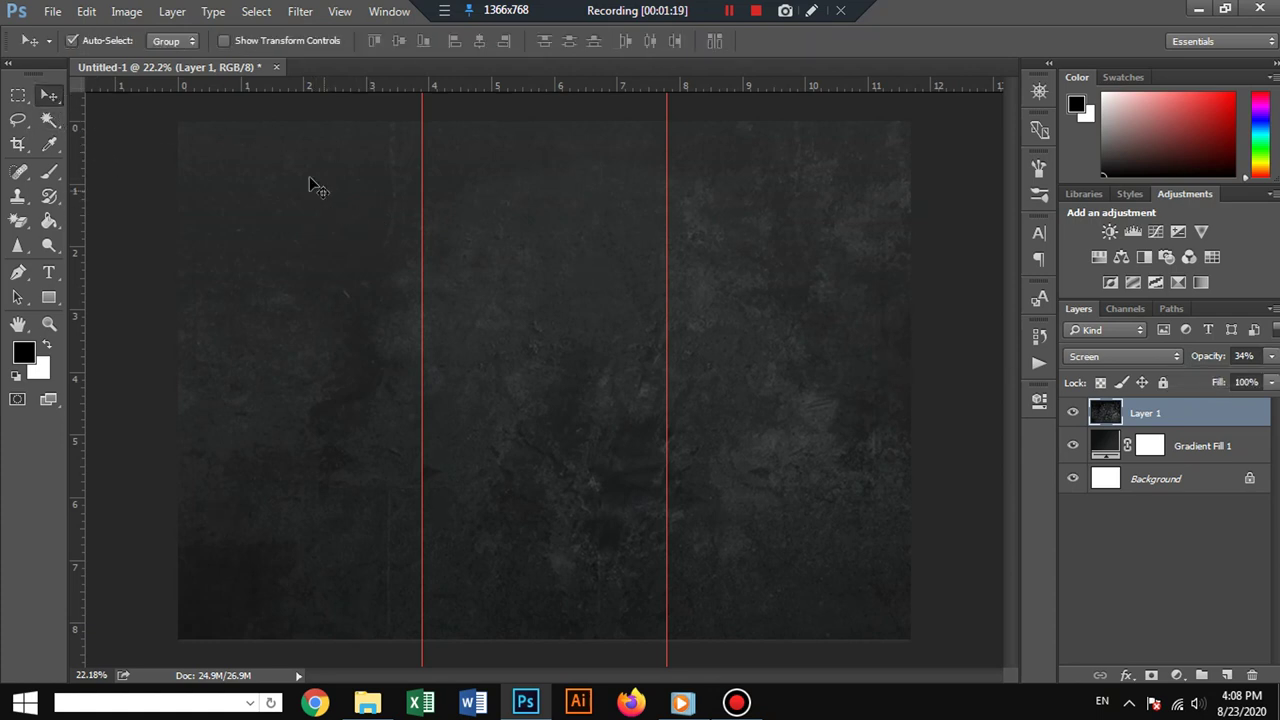
pyautogui.click(52, 11)
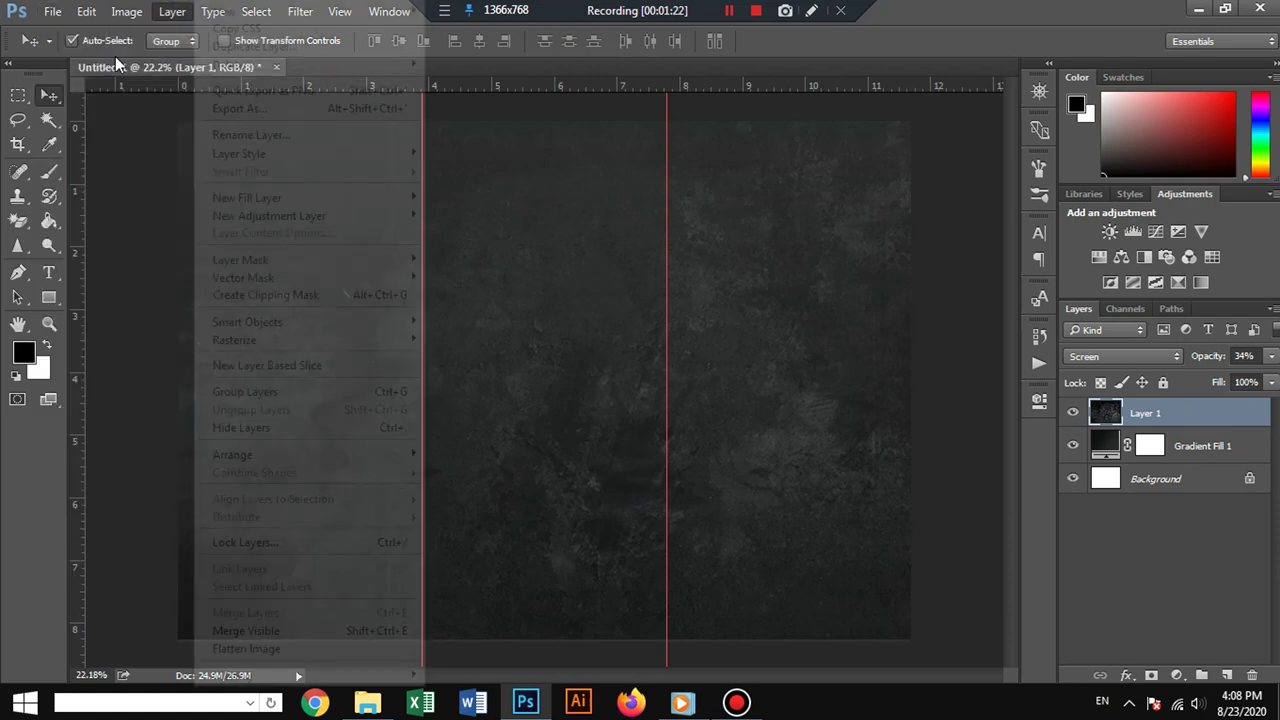
pyautogui.hotkey('alt', 'l')
pyautogui.click(49, 271)
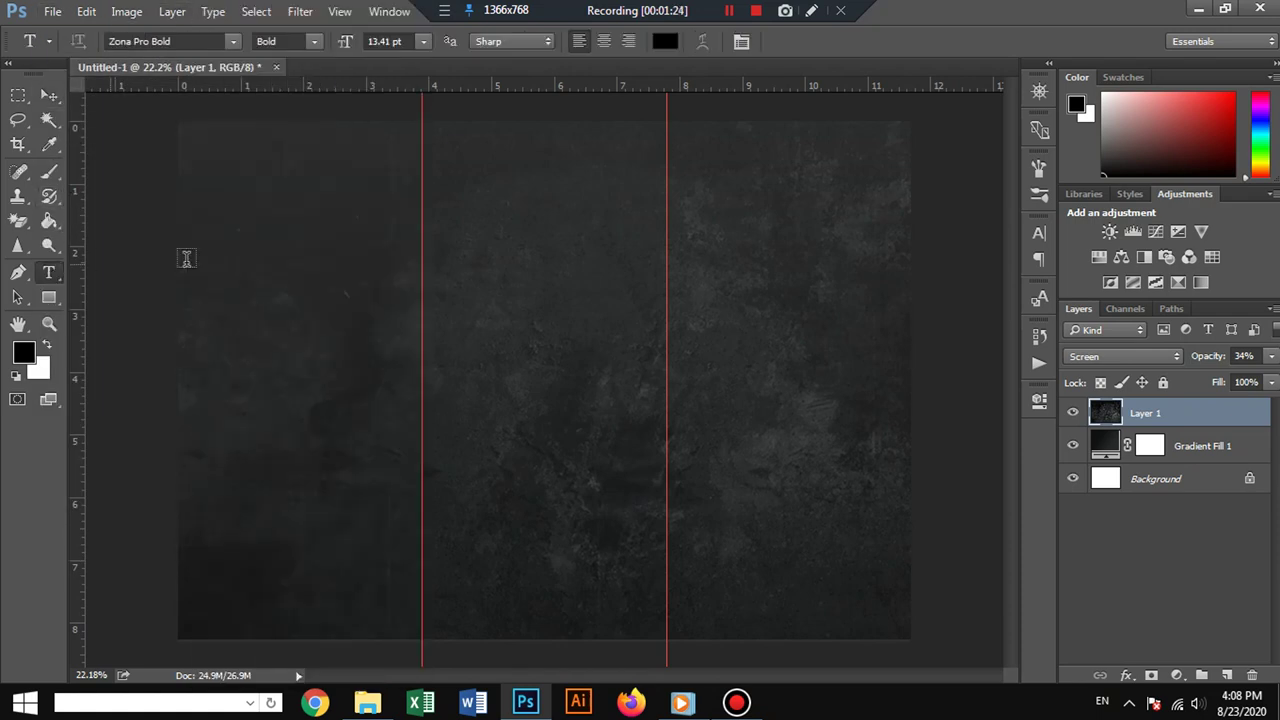
pyautogui.click(251, 258)
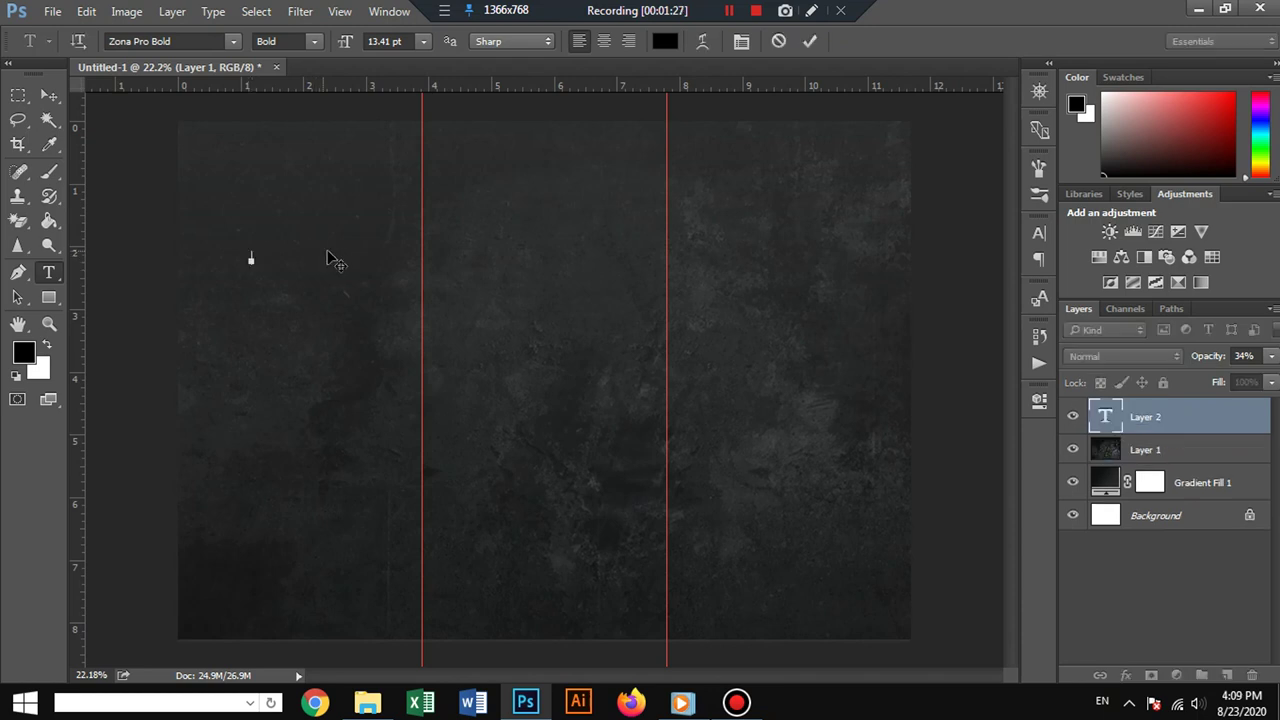
pyautogui.write('TH')
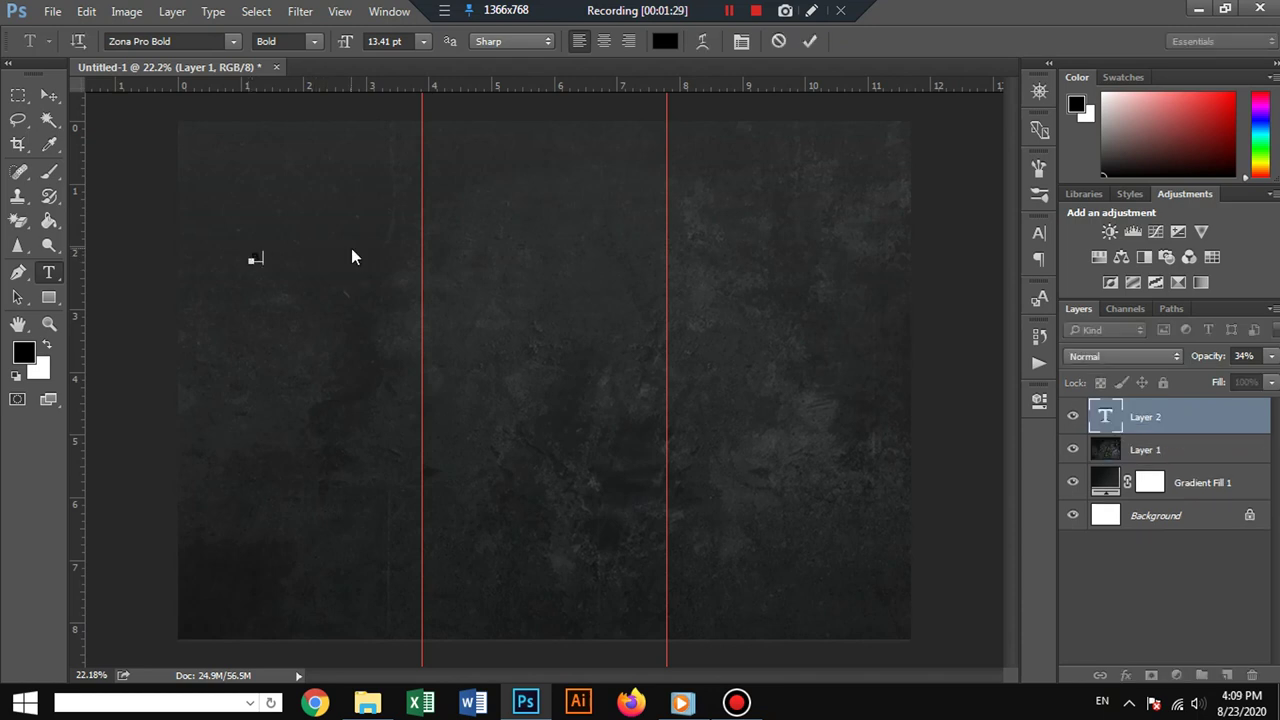
pyautogui.write('EYA')
pyautogui.write('N')
pyautogui.hotkey('shift', 'Left')
pyautogui.hotkey('shift', 'Left')
pyautogui.hotkey('shift', 'Left')
pyautogui.hotkey('shift', 'Left')
pyautogui.hotkey('shift', 'Left')
pyautogui.hotkey('shift', 'Left')
pyautogui.hotkey('shift', 'Left')
# Set the heading's font to Congratulations DEMO.
pyautogui.click(197, 41)
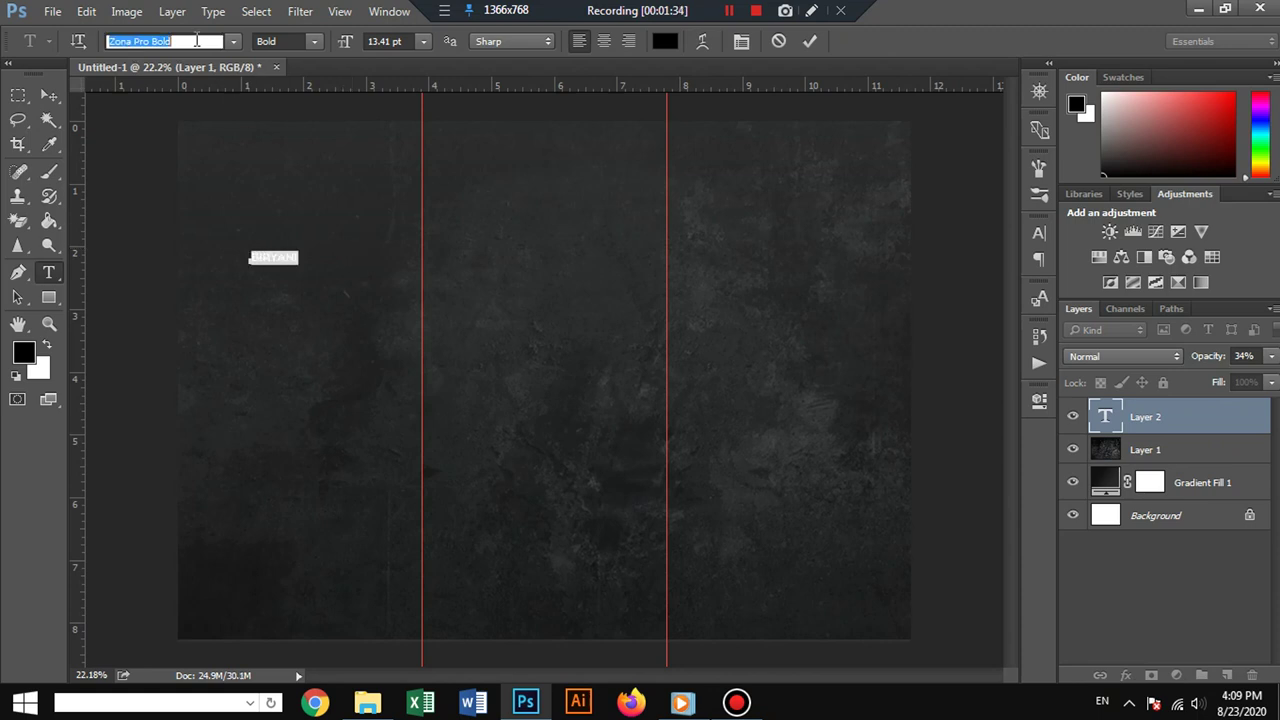
pyautogui.write('con')
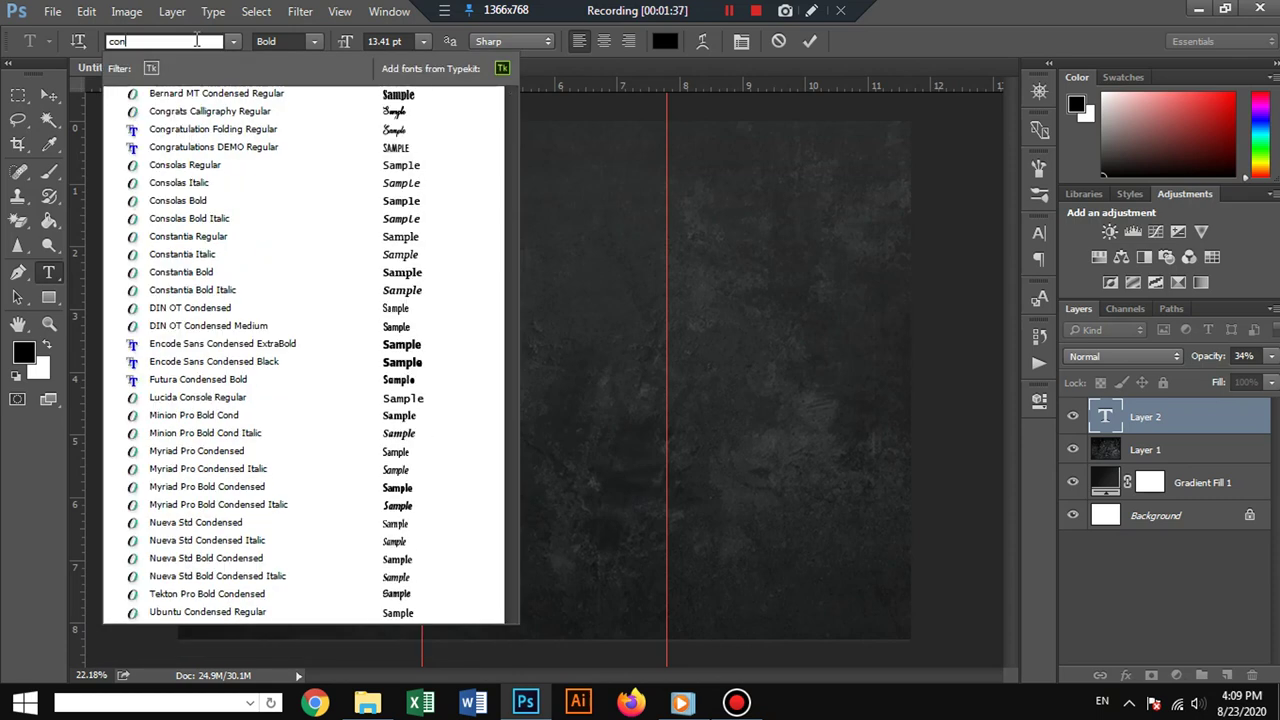
pyautogui.click(268, 147)
# Enlarge BIRYANI about threefold and move it to the top-left of the page.
pyautogui.click(49, 93)
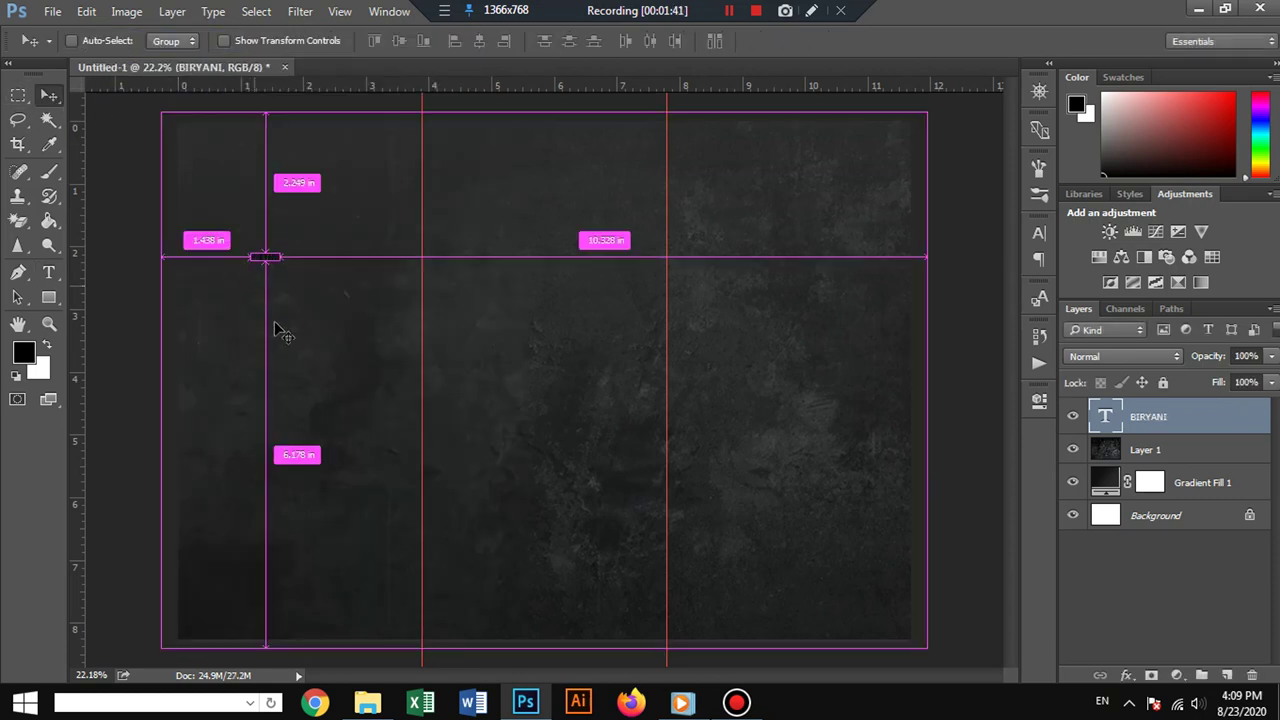
pyautogui.hotkey('ctrl', 't')
pyautogui.moveTo(287, 267); pyautogui.dragTo(305, 305)
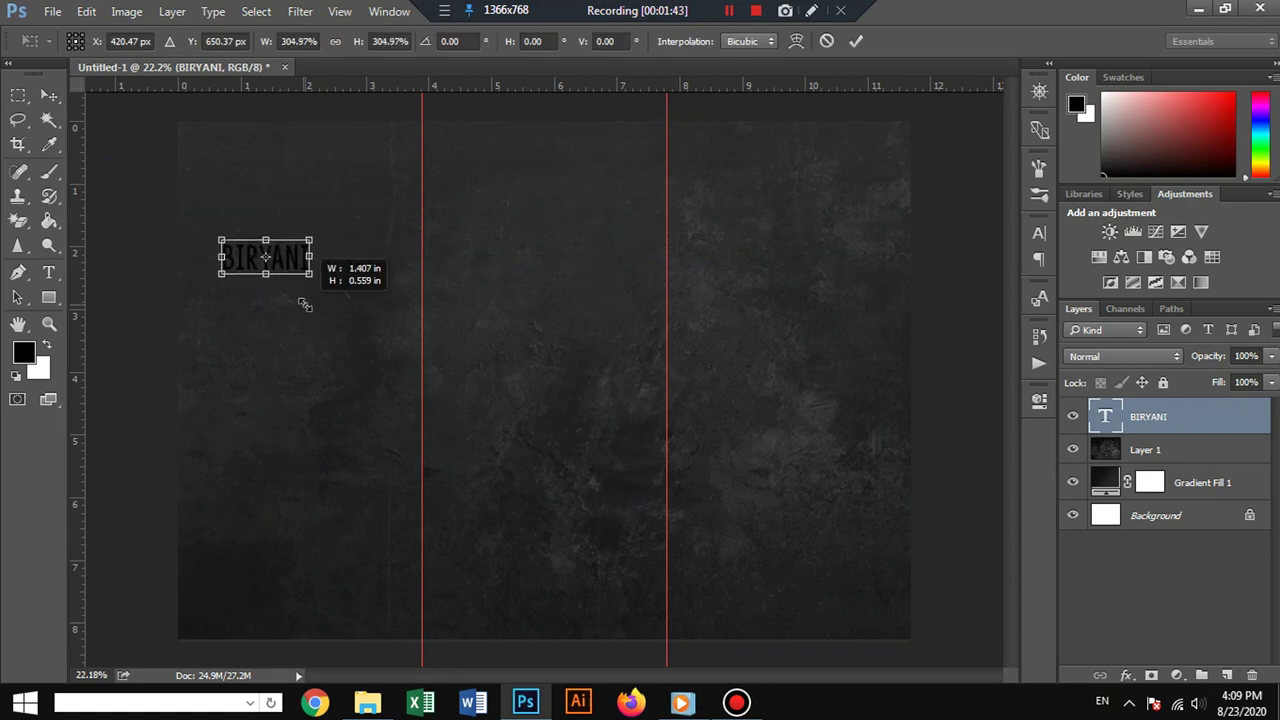
pyautogui.press('Return')
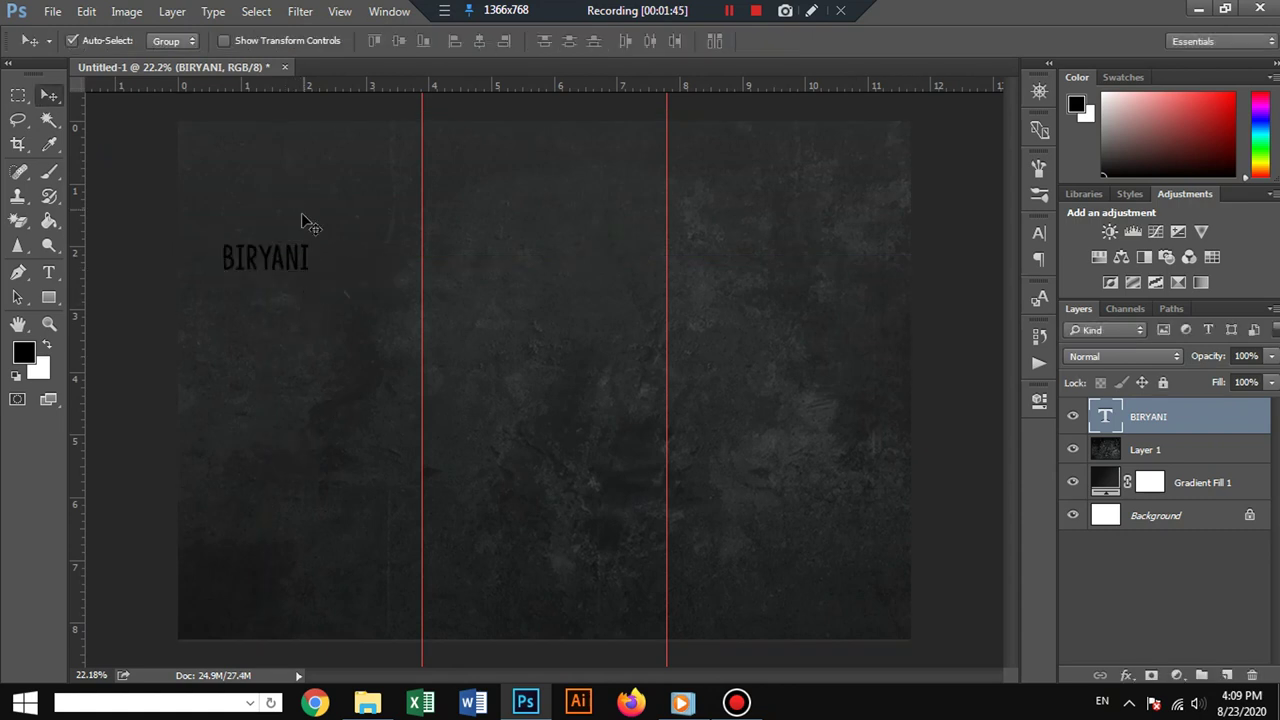
pyautogui.moveTo(285, 255)
pyautogui.mouseDown()
pyautogui.moveTo(309, 148)
pyautogui.moveTo(279, 150)
pyautogui.mouseUp()
# Colour the letters BIR red (ff0000).
pyautogui.press('t')
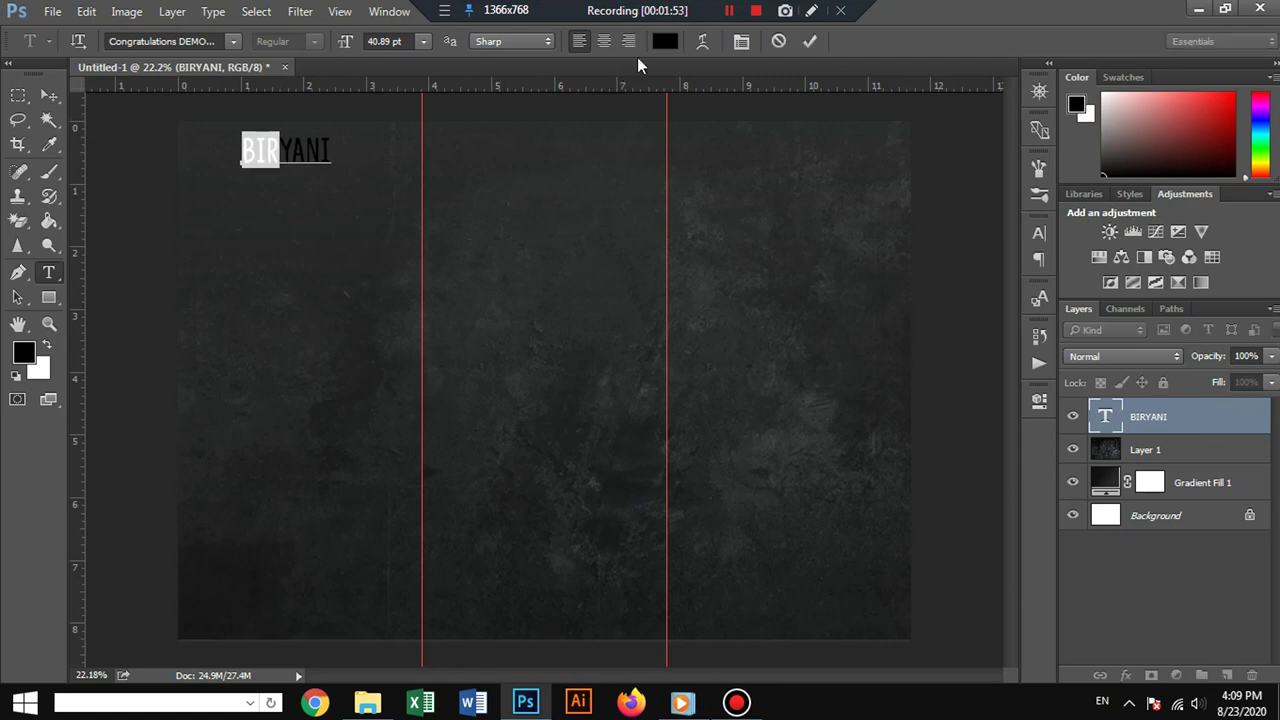
pyautogui.click(665, 41)
pyautogui.write('ff0000')
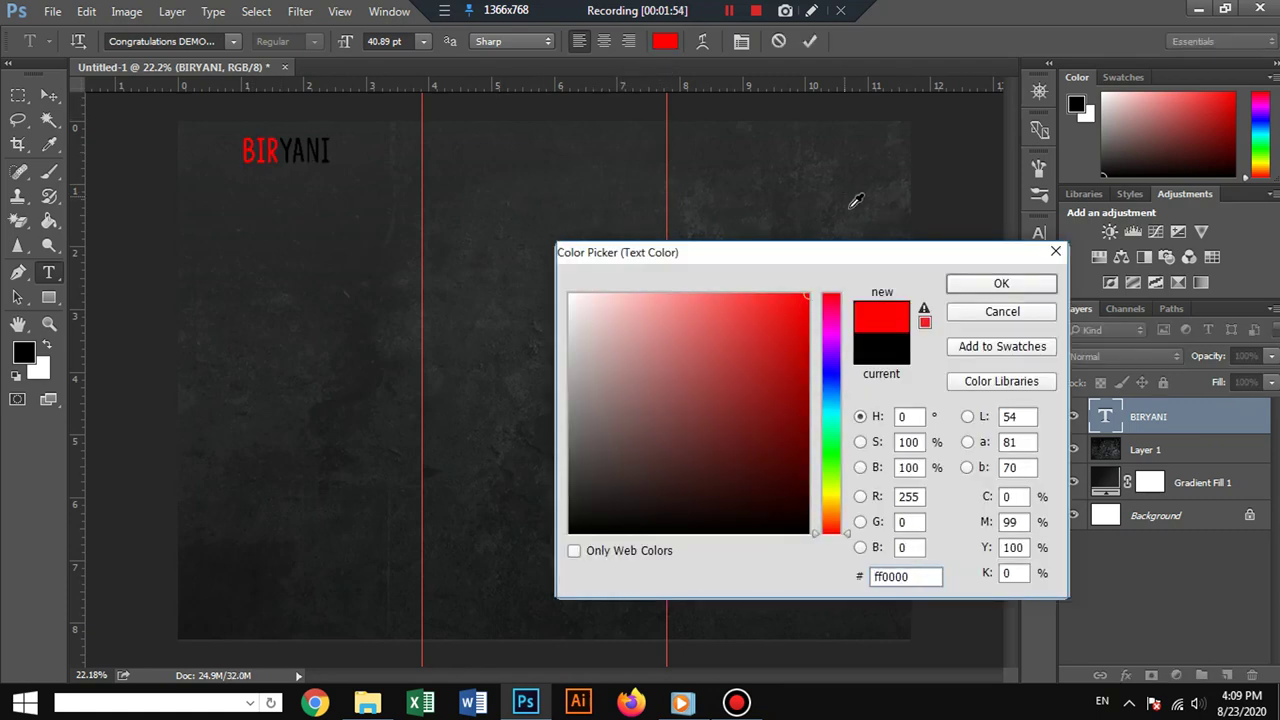
pyautogui.click(1000, 283)
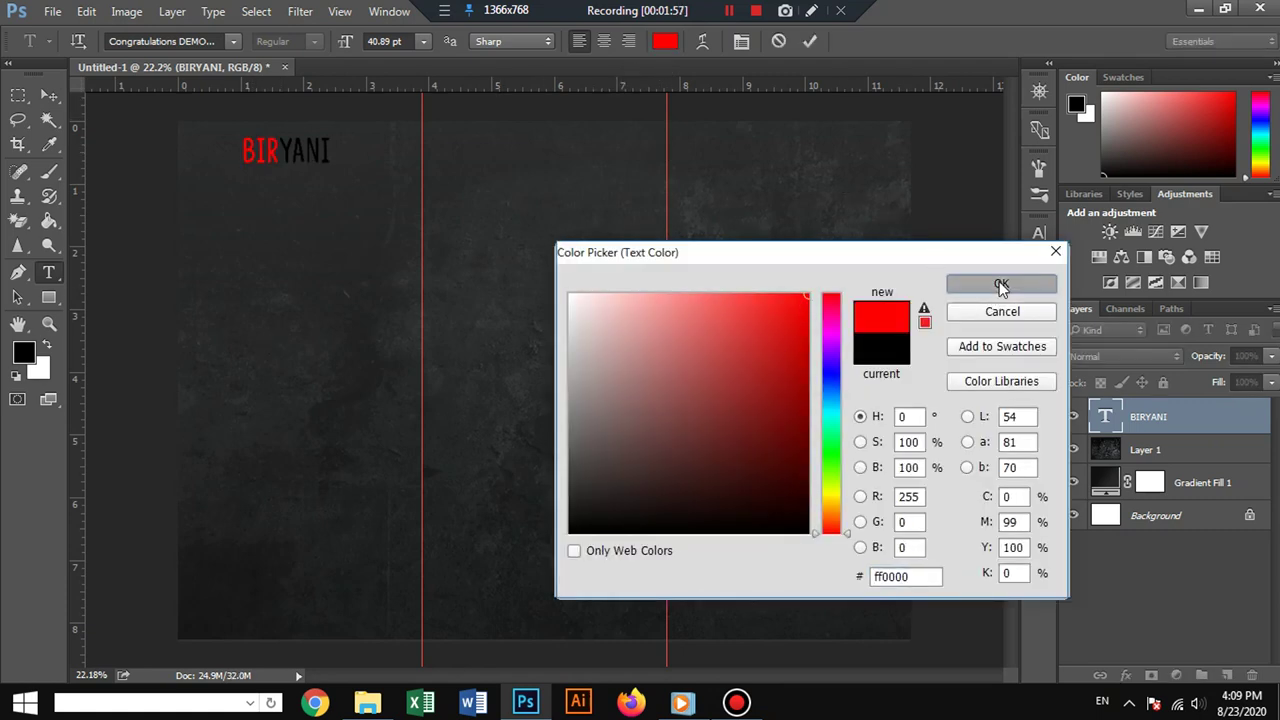
pyautogui.hotkey('ctrl', 'h')
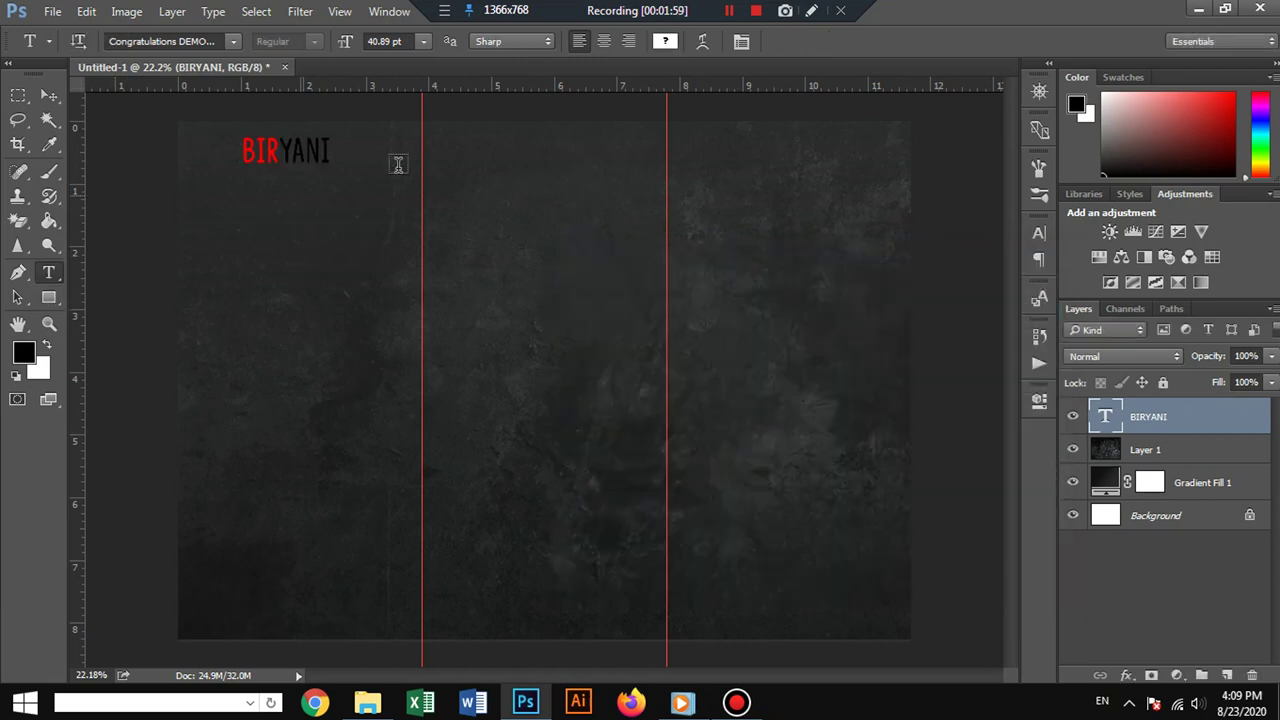
# Colour the letters YANI white (ffffff).
pyautogui.moveTo(331, 150); pyautogui.dragTo(279, 150)
pyautogui.click(665, 41)
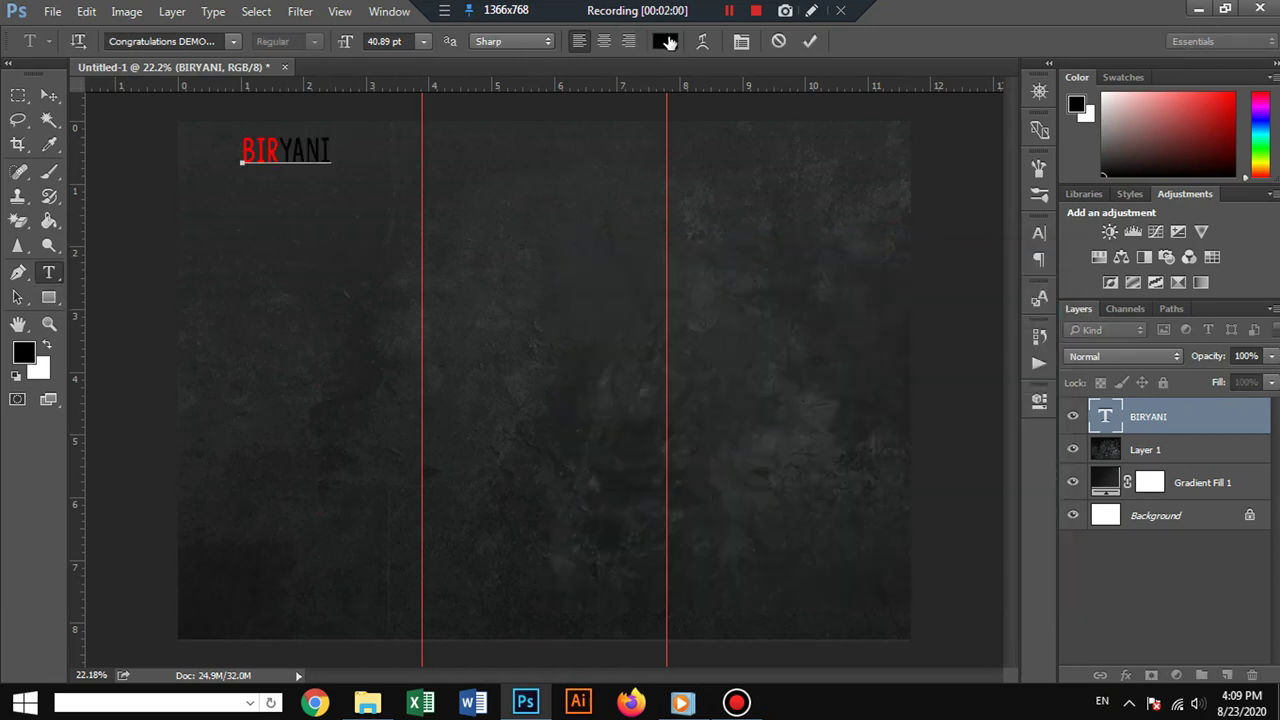
pyautogui.write('ffffff')
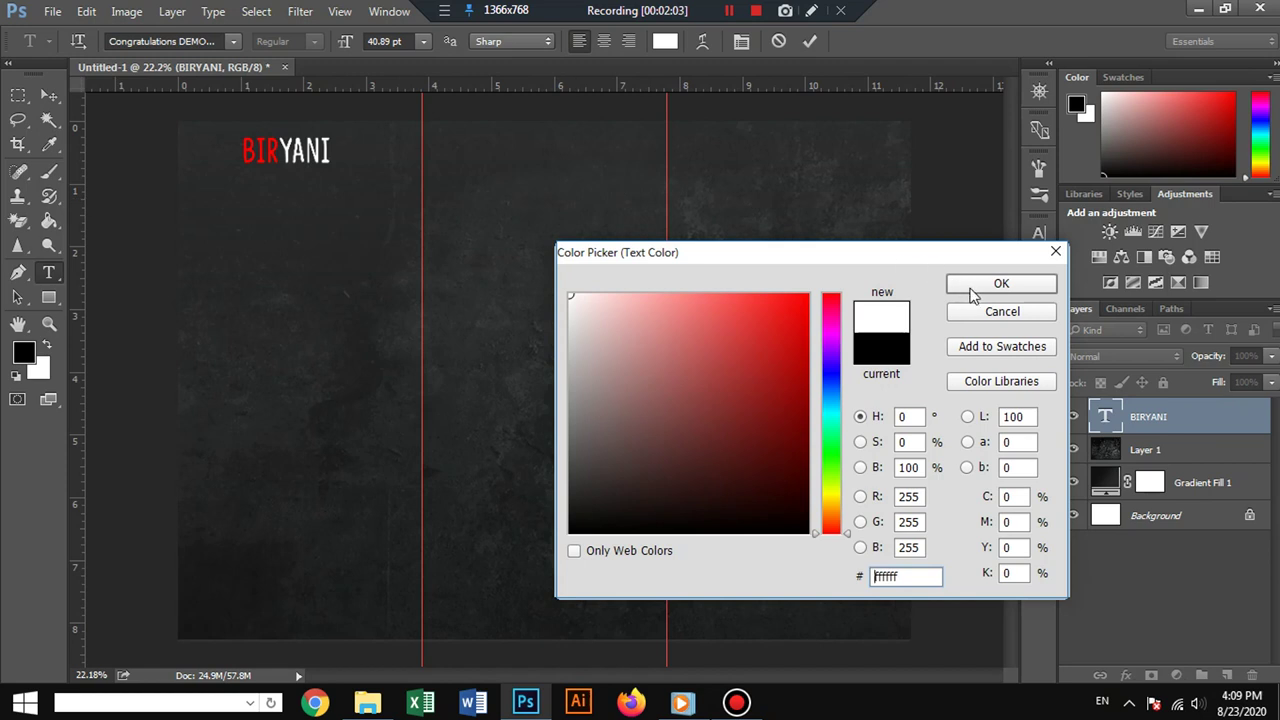
pyautogui.click(972, 287)
pyautogui.click(53, 11)
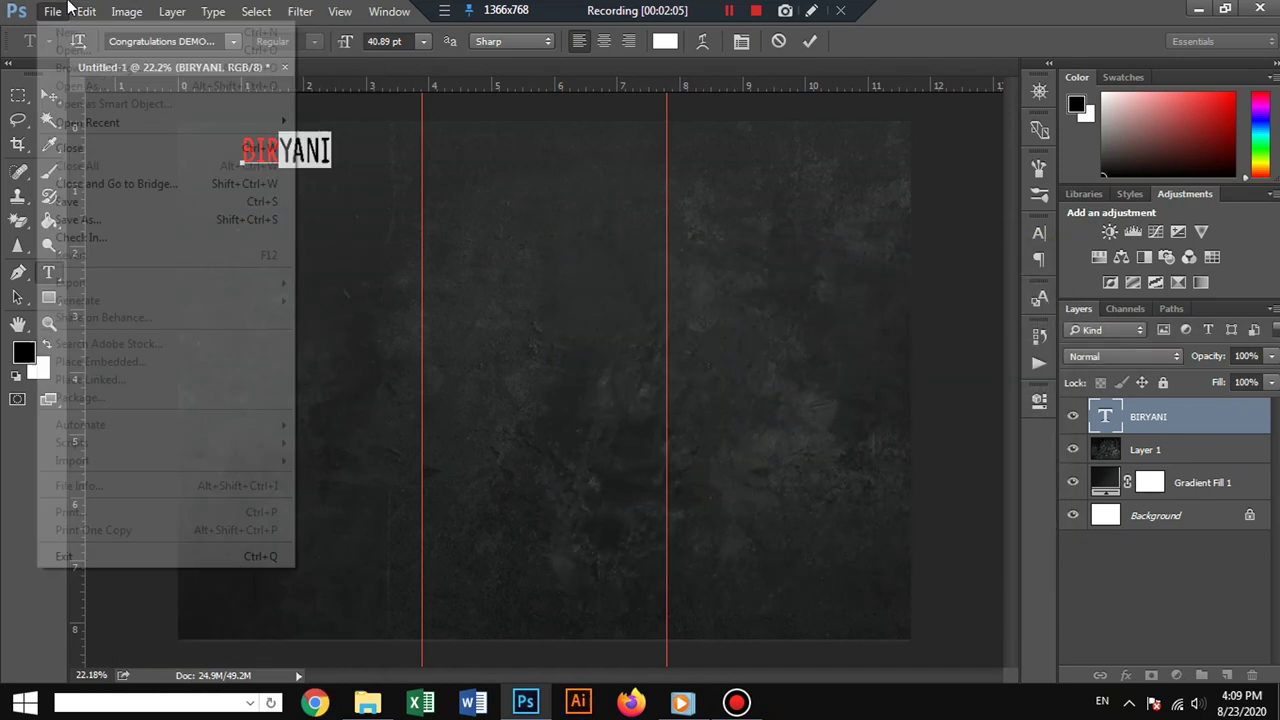
# Copy the black brush-stroke PNG and paste it as Layer 2 above the texture layer.
pyautogui.click(53, 11)
pyautogui.click(48, 94)
pyautogui.click(86, 11)
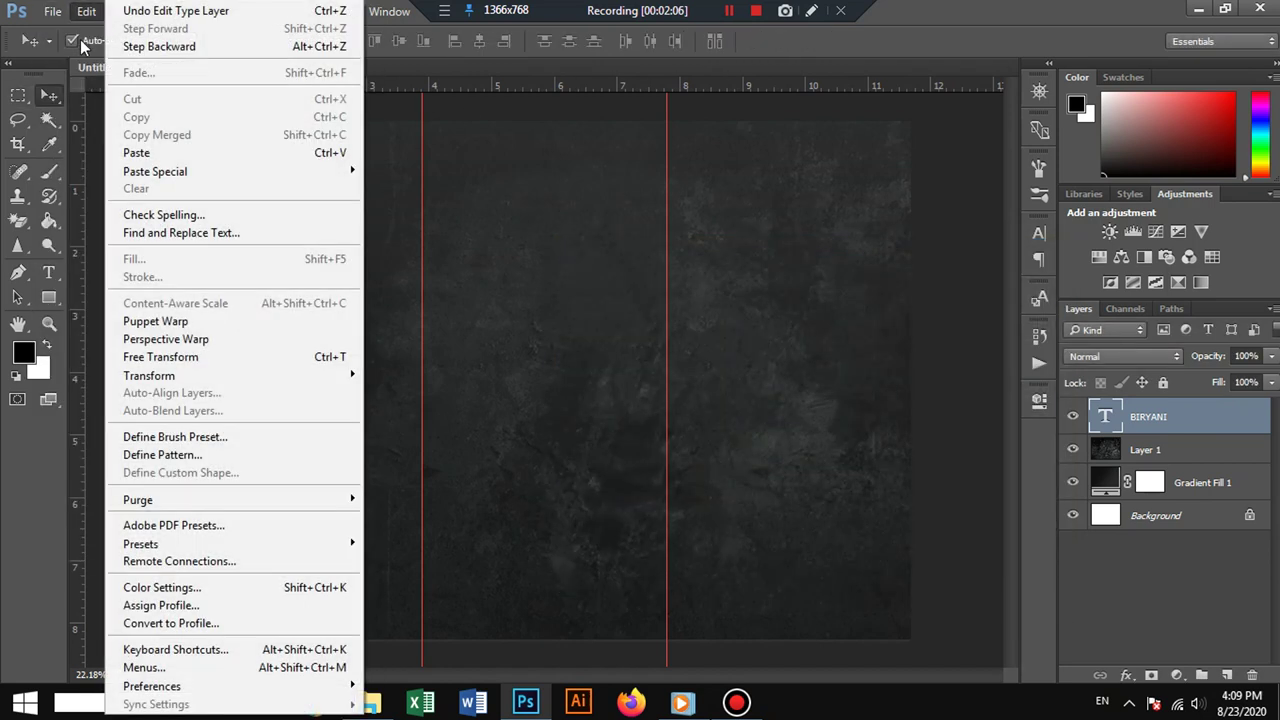
pyautogui.click(60, 48)
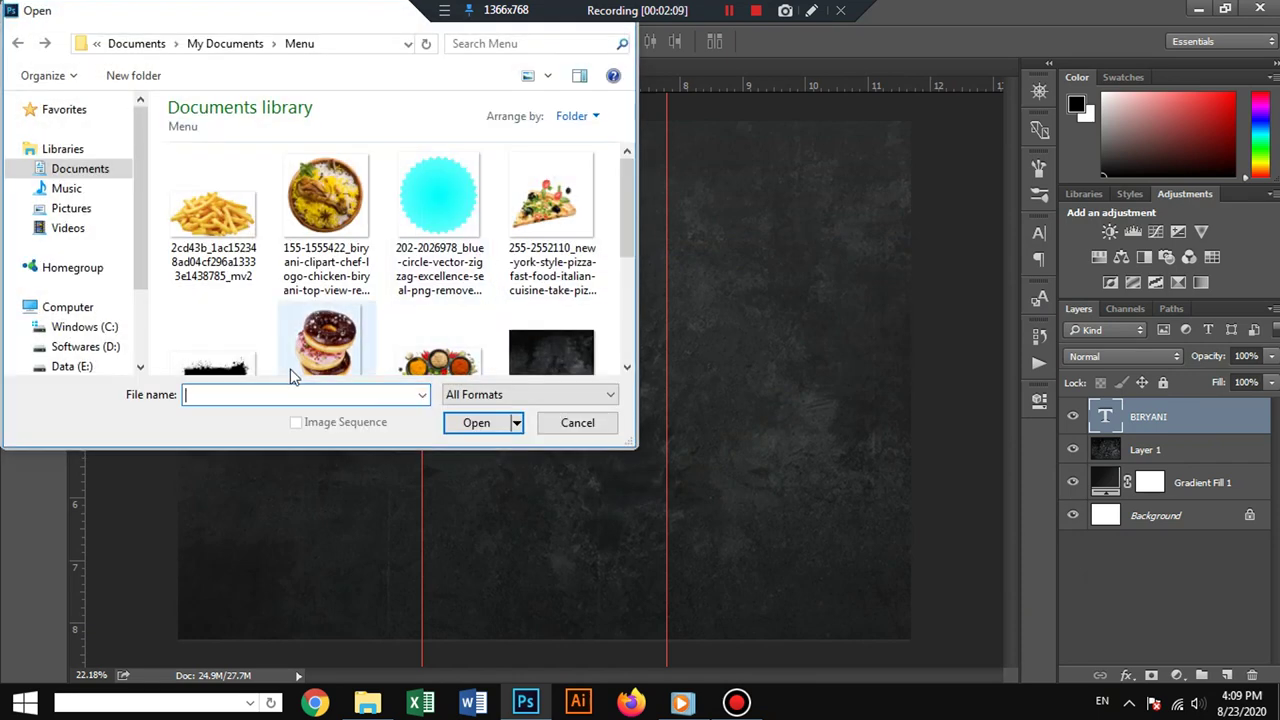
pyautogui.click(215, 362)
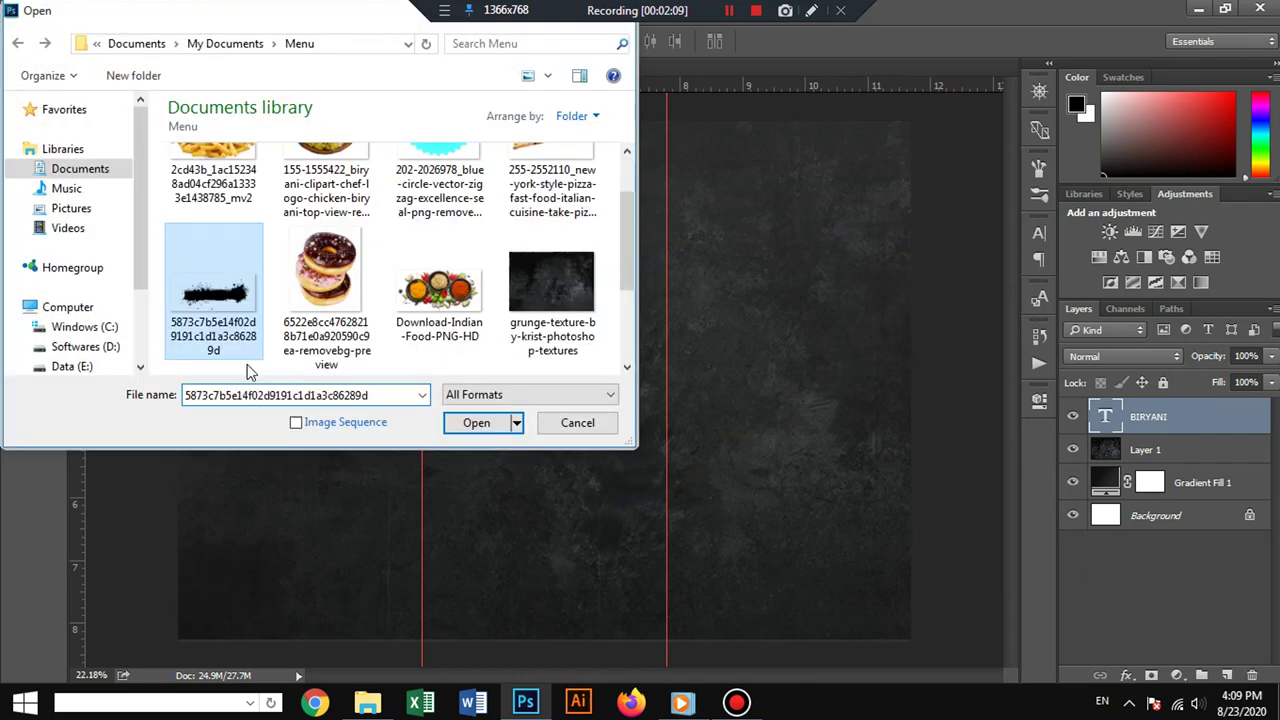
pyautogui.click(470, 424)
pyautogui.moveTo(553, 276); pyautogui.dragTo(634, 72)
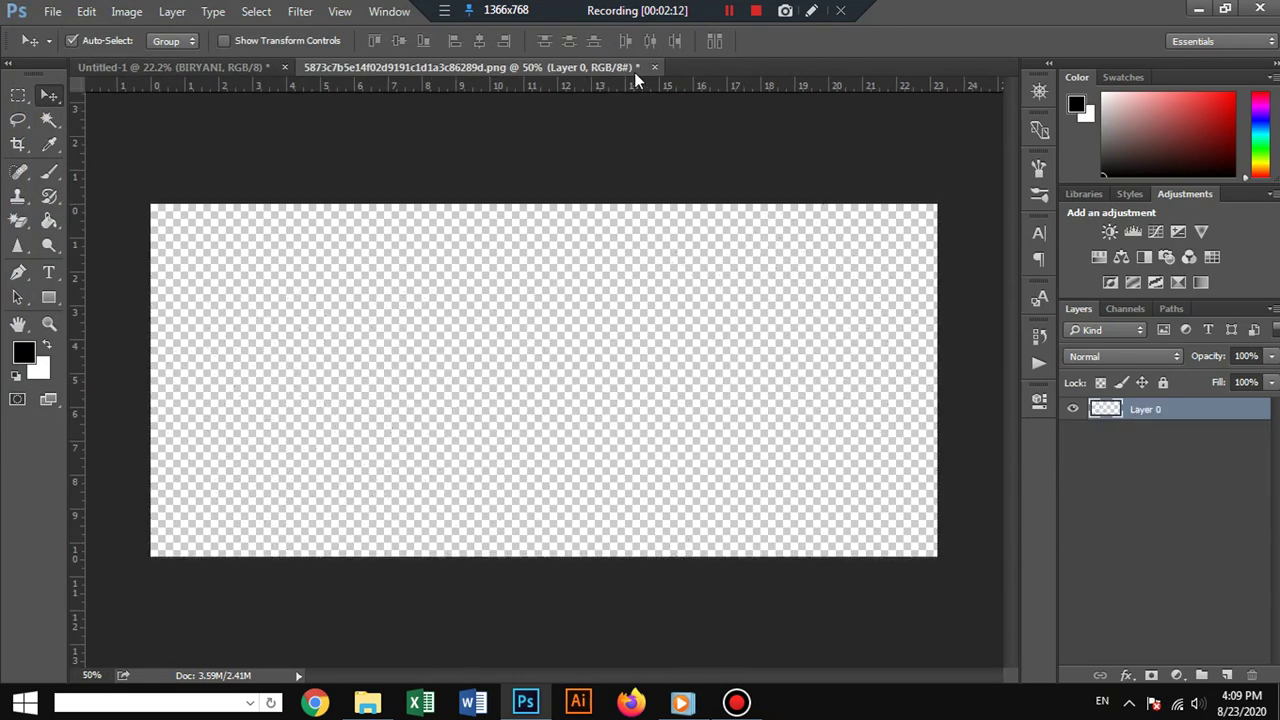
pyautogui.click(654, 67)
pyautogui.click(642, 286)
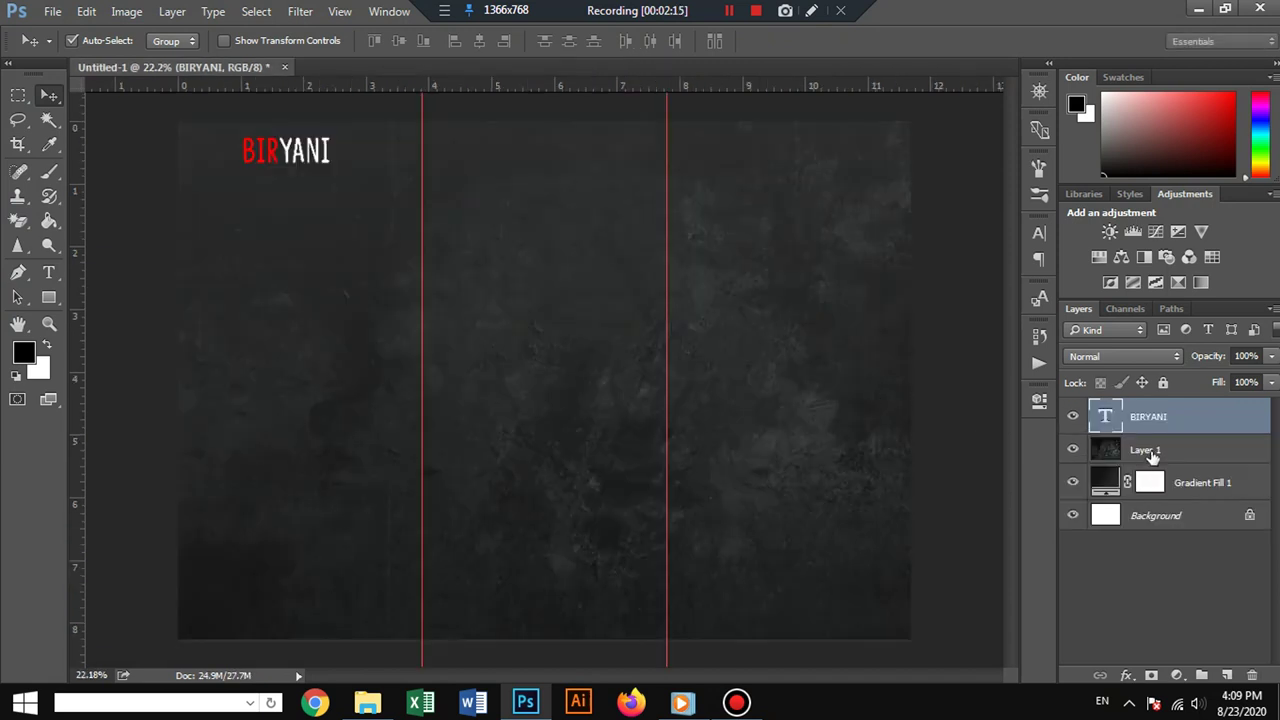
pyautogui.click(1152, 453)
pyautogui.hotkey('ctrl', 'v')
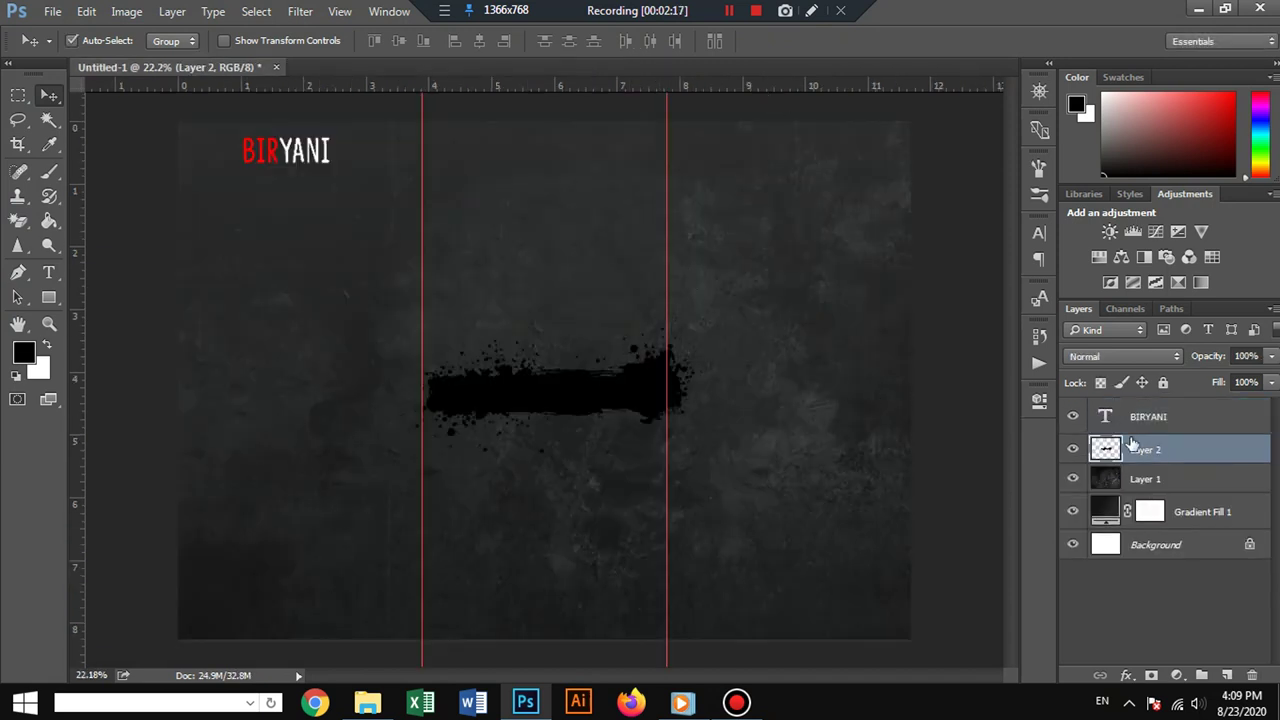
# Give the brush-stroke layer an orange Color Overlay style.
pyautogui.doubleClick(1249, 456)
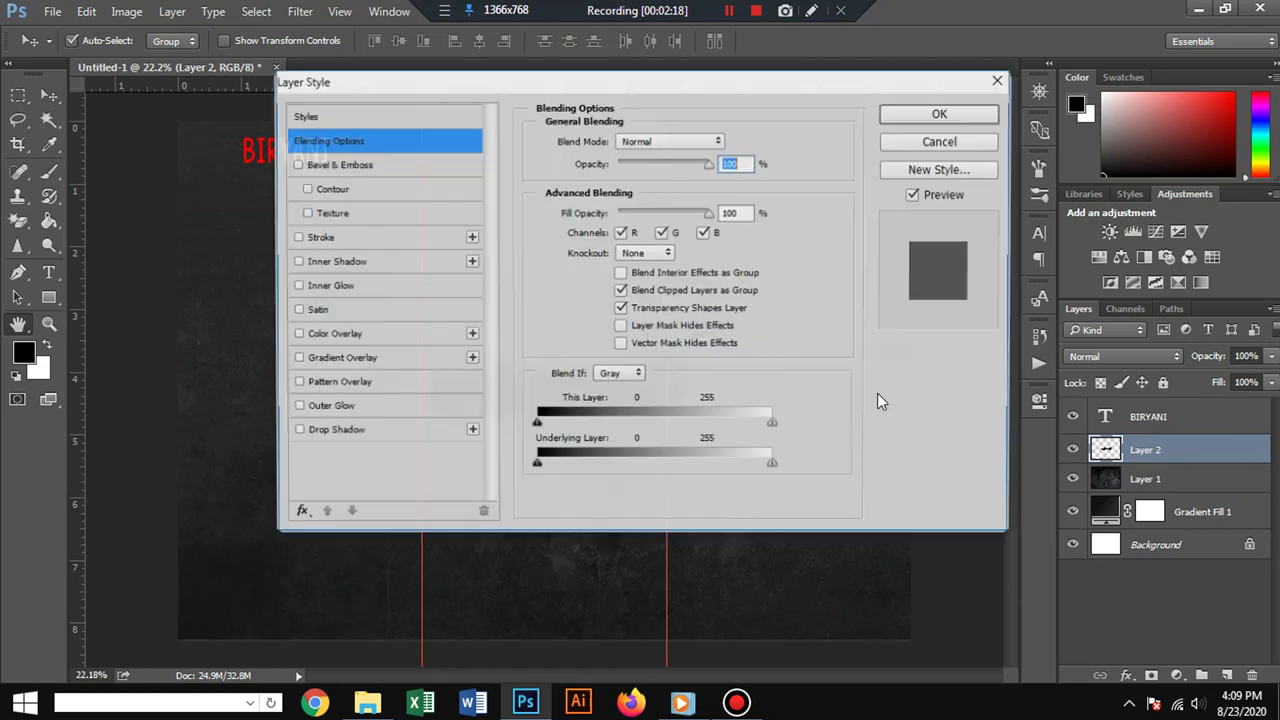
pyautogui.click(391, 338)
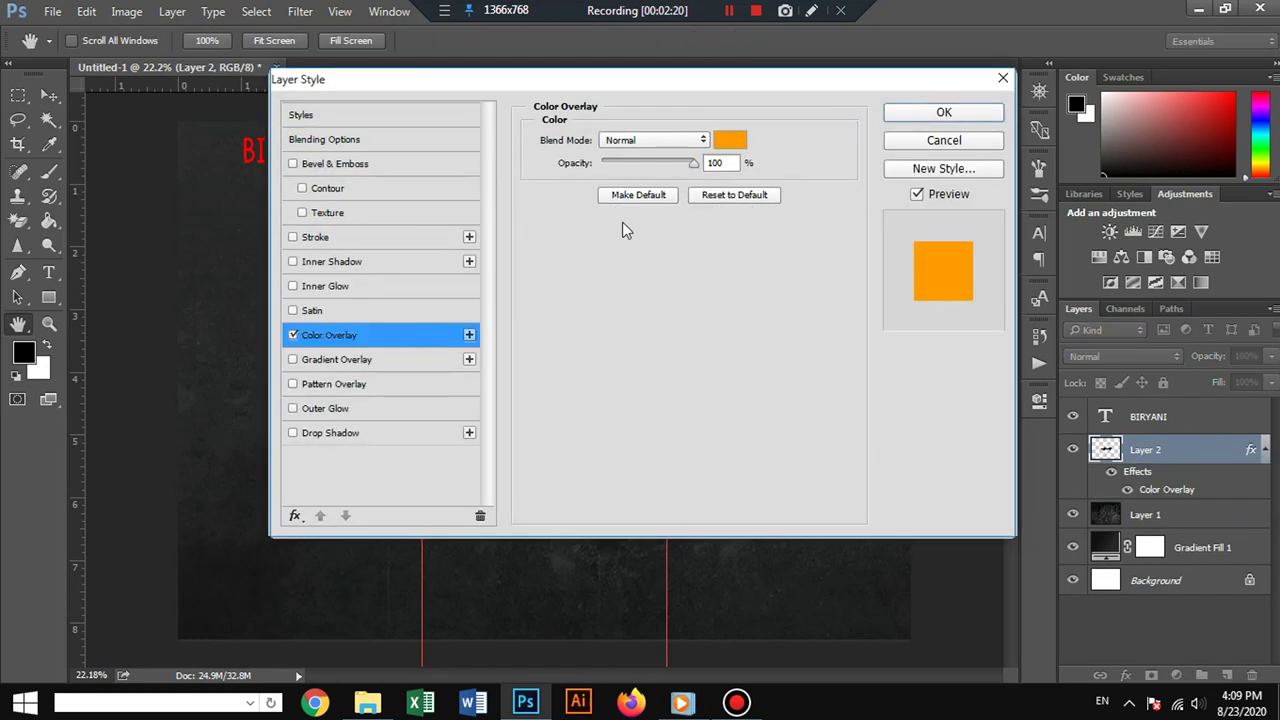
pyautogui.click(944, 113)
# Shrink and position the orange stroke behind the BIRYANI heading at top-left.
pyautogui.hotkey('ctrl', 't')
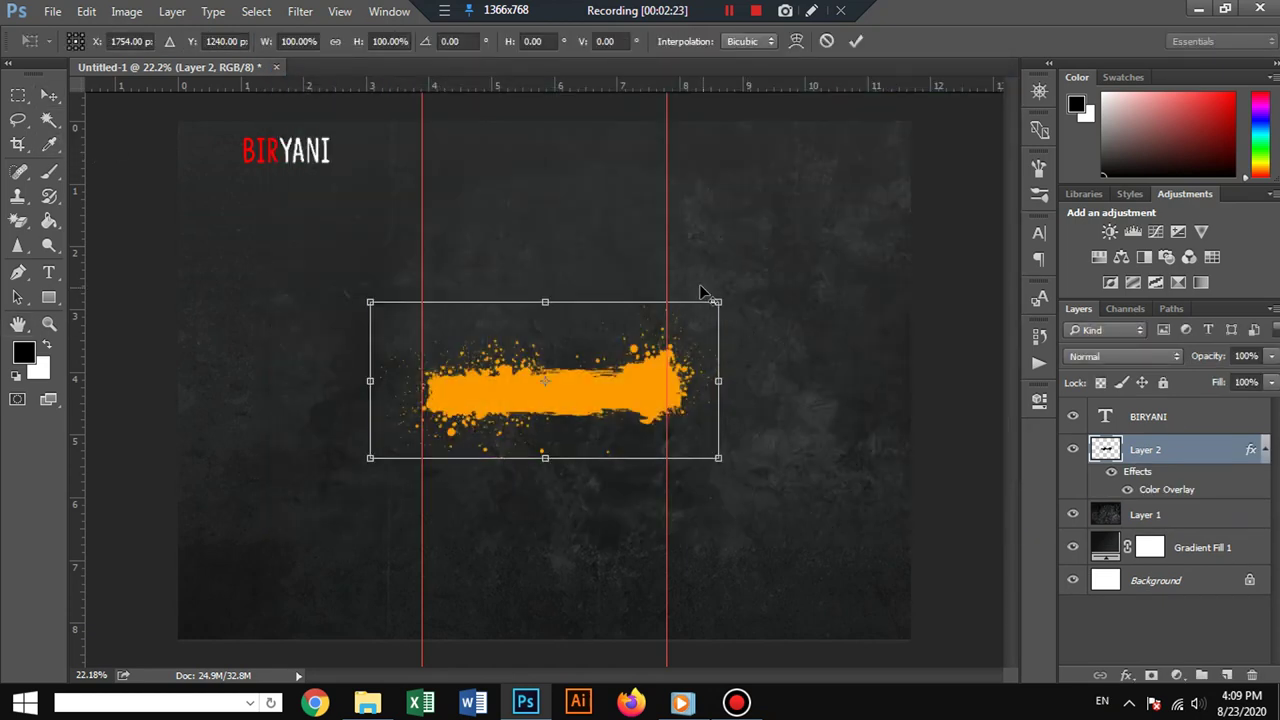
pyautogui.moveTo(722, 299)
pyautogui.mouseDown()
pyautogui.moveTo(648, 334)
pyautogui.moveTo(360, 165)
pyautogui.moveTo(355, 145)
pyautogui.mouseUp()
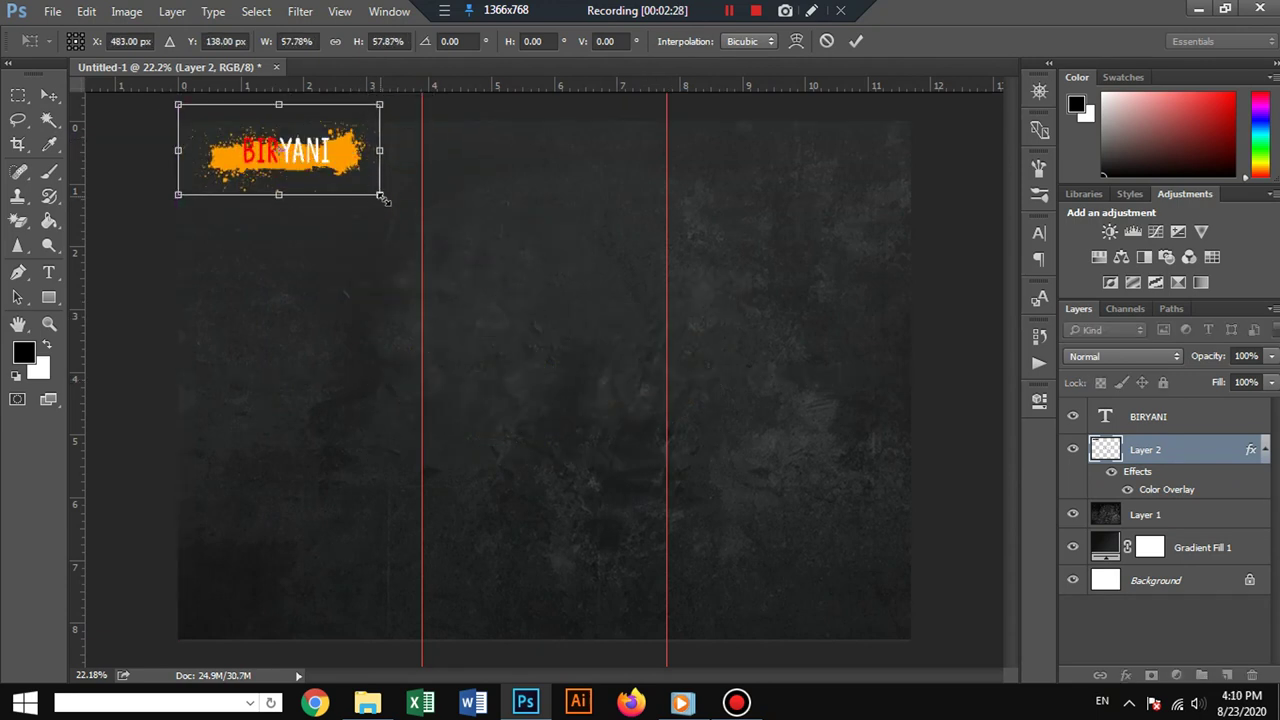
pyautogui.moveTo(379, 194)
pyautogui.mouseDown()
pyautogui.moveTo(391, 200)
pyautogui.moveTo(367, 163)
pyautogui.mouseUp()
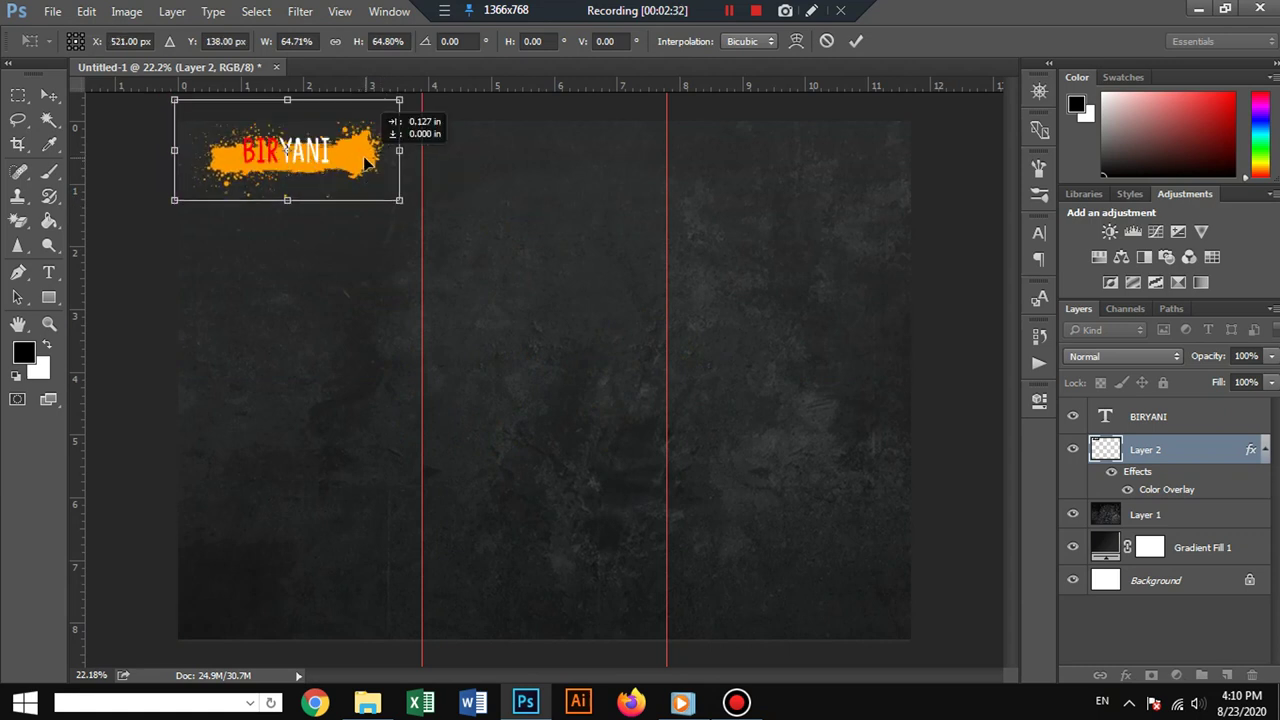
pyautogui.moveTo(367, 163)
pyautogui.mouseDown()
pyautogui.moveTo(362, 174)
pyautogui.moveTo(402, 203)
pyautogui.mouseUp()
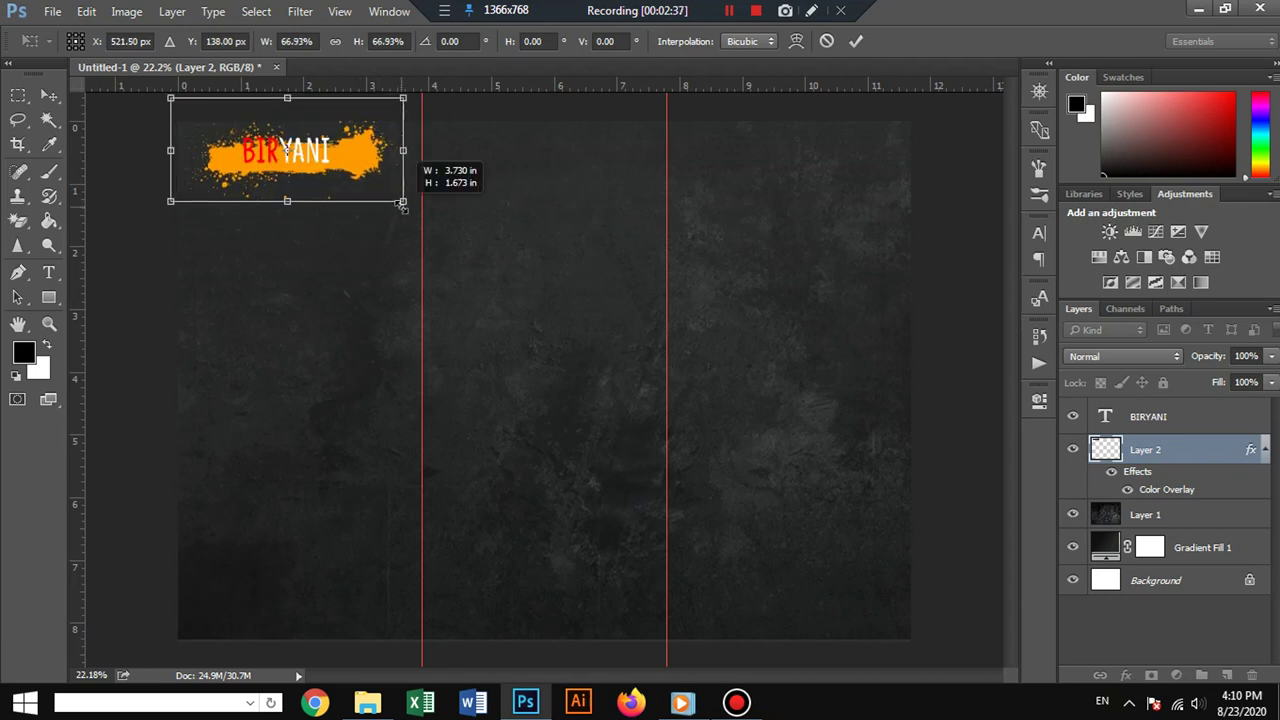
pyautogui.press('Return')
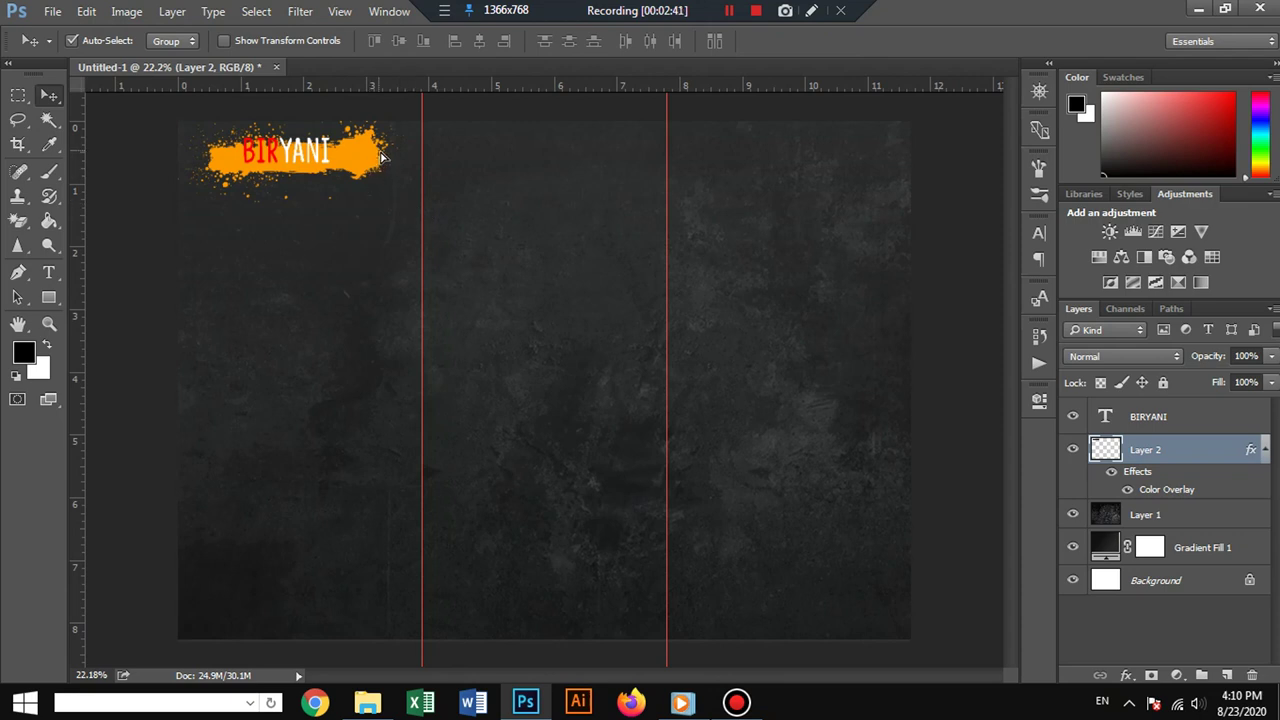
pyautogui.moveTo(376, 161)
pyautogui.mouseDown()
pyautogui.moveTo(315, 160)
pyautogui.moveTo(368, 161)
pyautogui.mouseUp()
pyautogui.click(298, 151)
pyautogui.keyDown('shift'); pyautogui.click(376, 162); pyautogui.keyUp('shift')
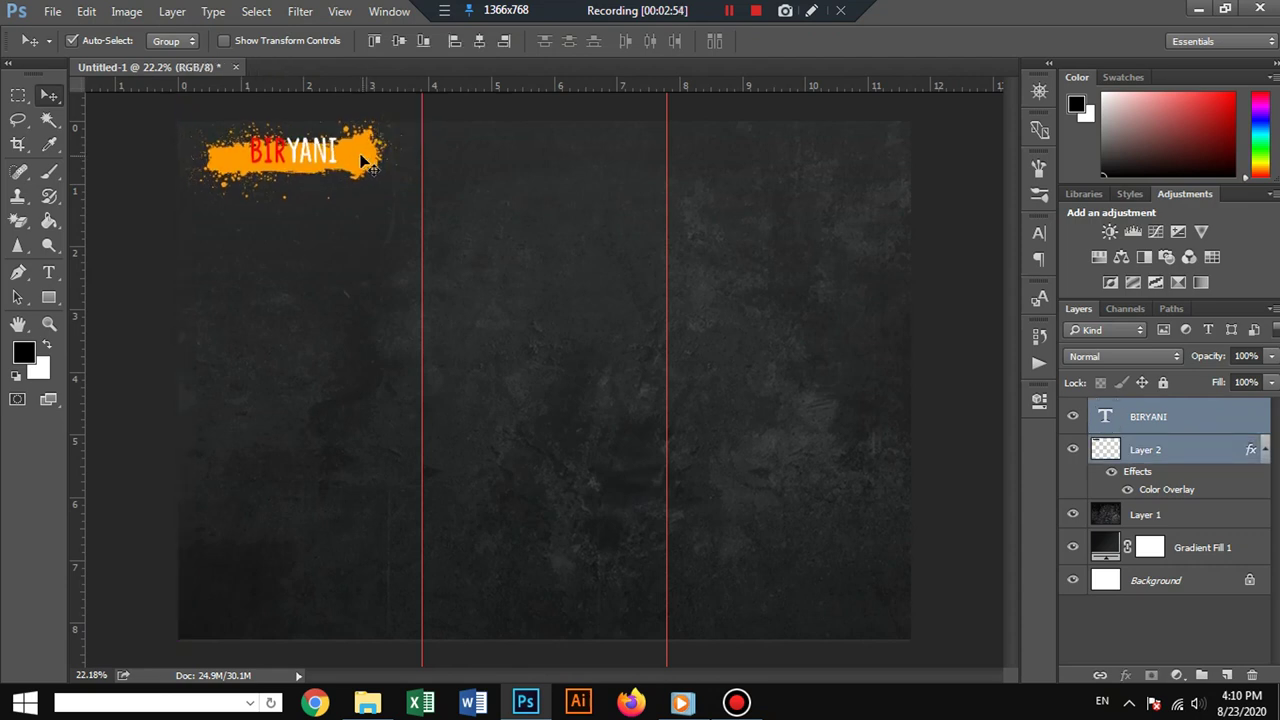
pyautogui.click(125, 255)
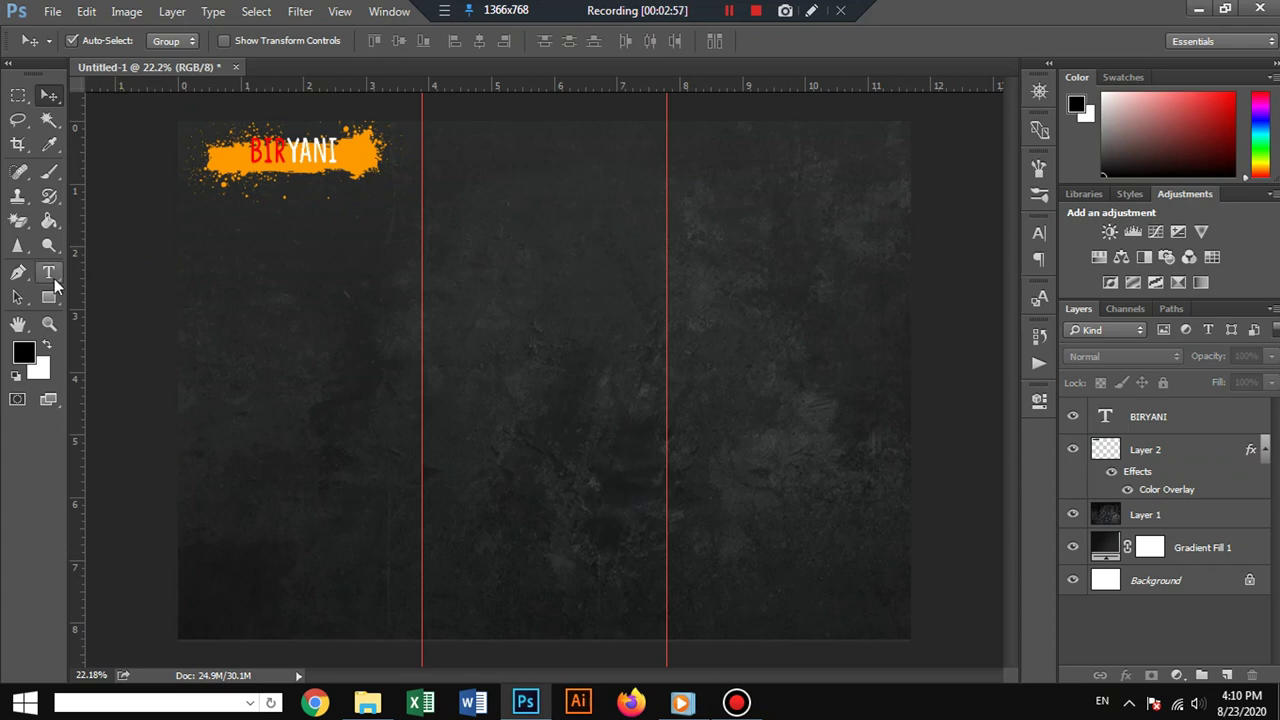
# Add a 'CHICKEN RS.000/-' text line below the banner in Zona Pro Bold.
pyautogui.click(50, 275)
pyautogui.click(203, 273)
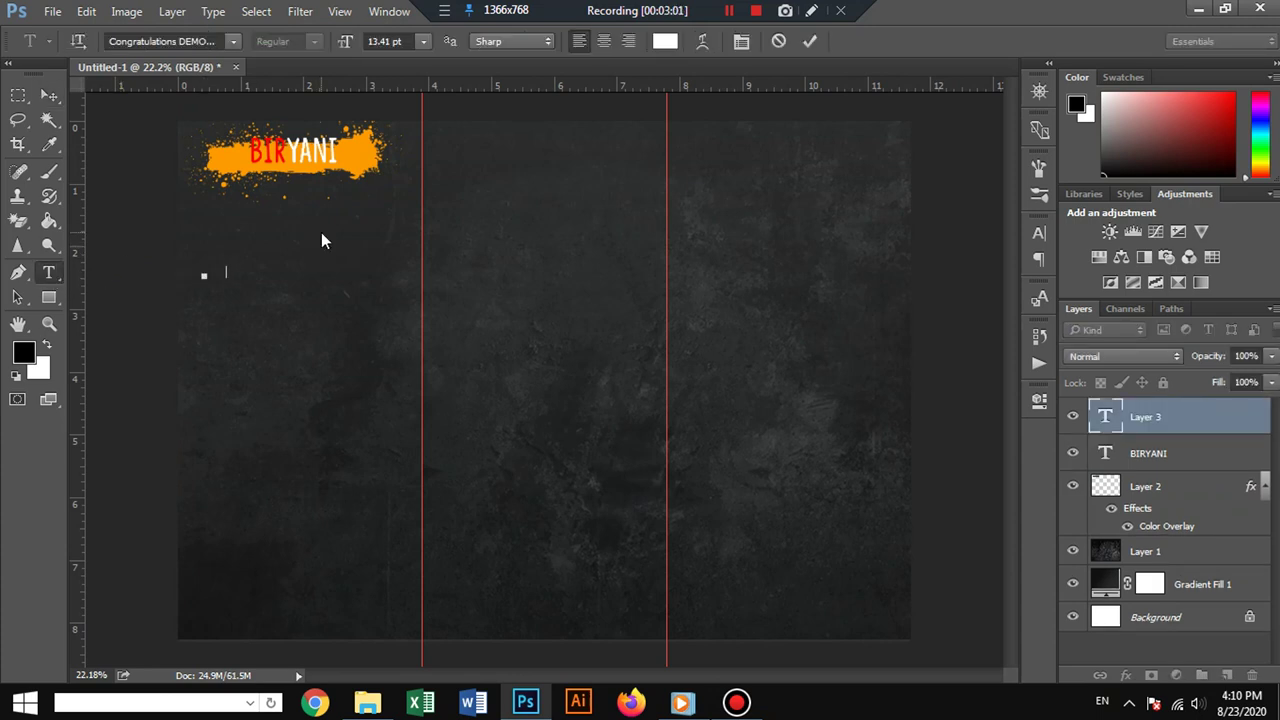
pyautogui.write('CHICKEN ')
pyautogui.write('R')
pyautogui.write('S.')
pyautogui.write('000')
pyautogui.write('/-')
pyautogui.hotkey('ctrl', 'a')
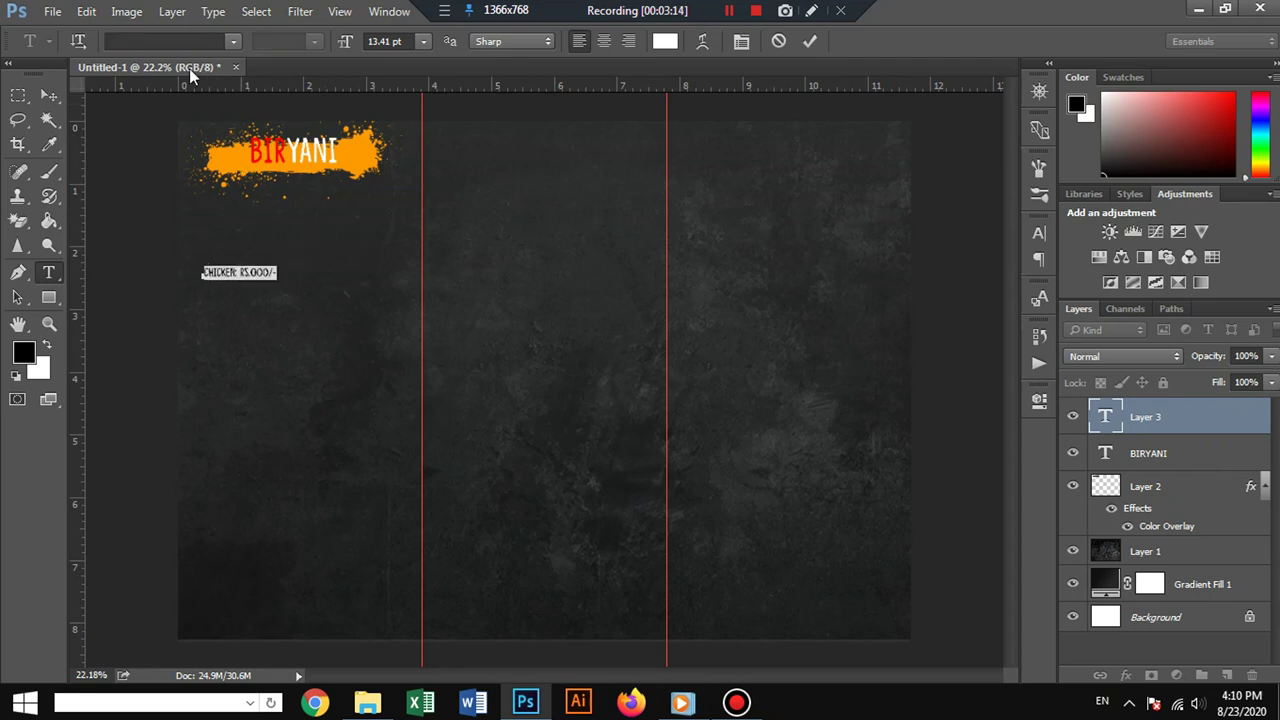
pyautogui.click(207, 44)
pyautogui.write('zona')
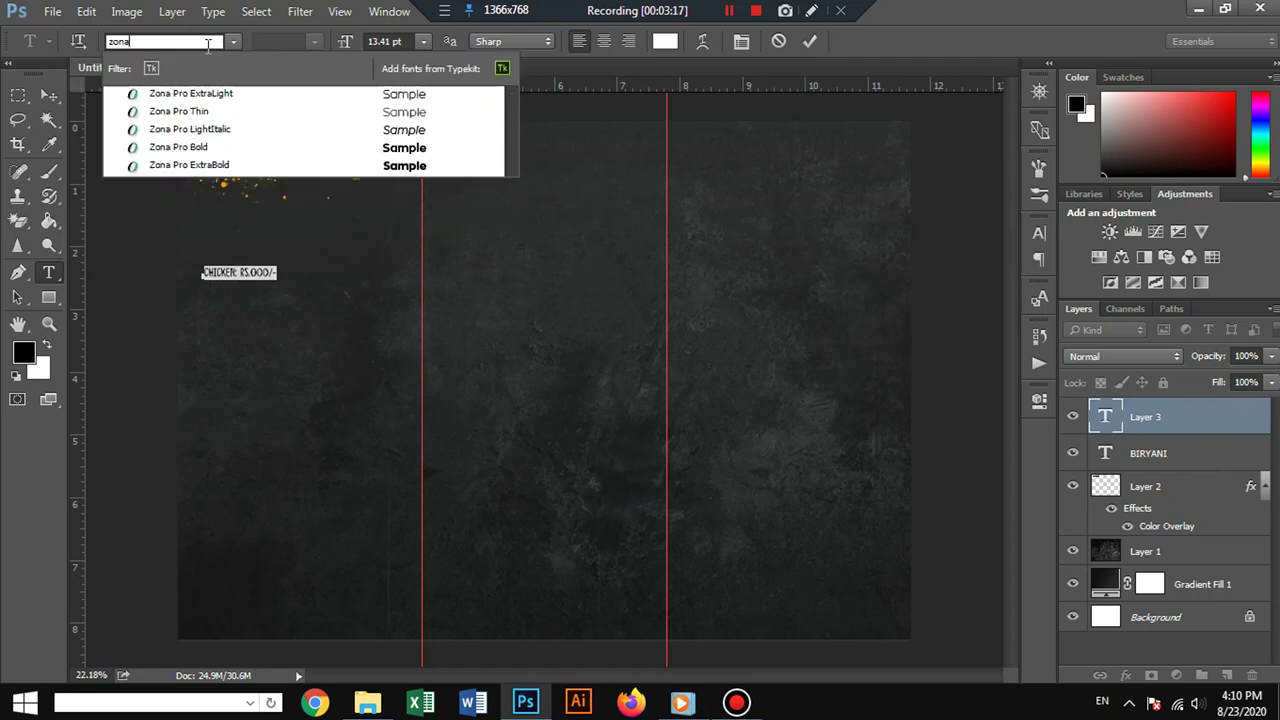
pyautogui.click(245, 147)
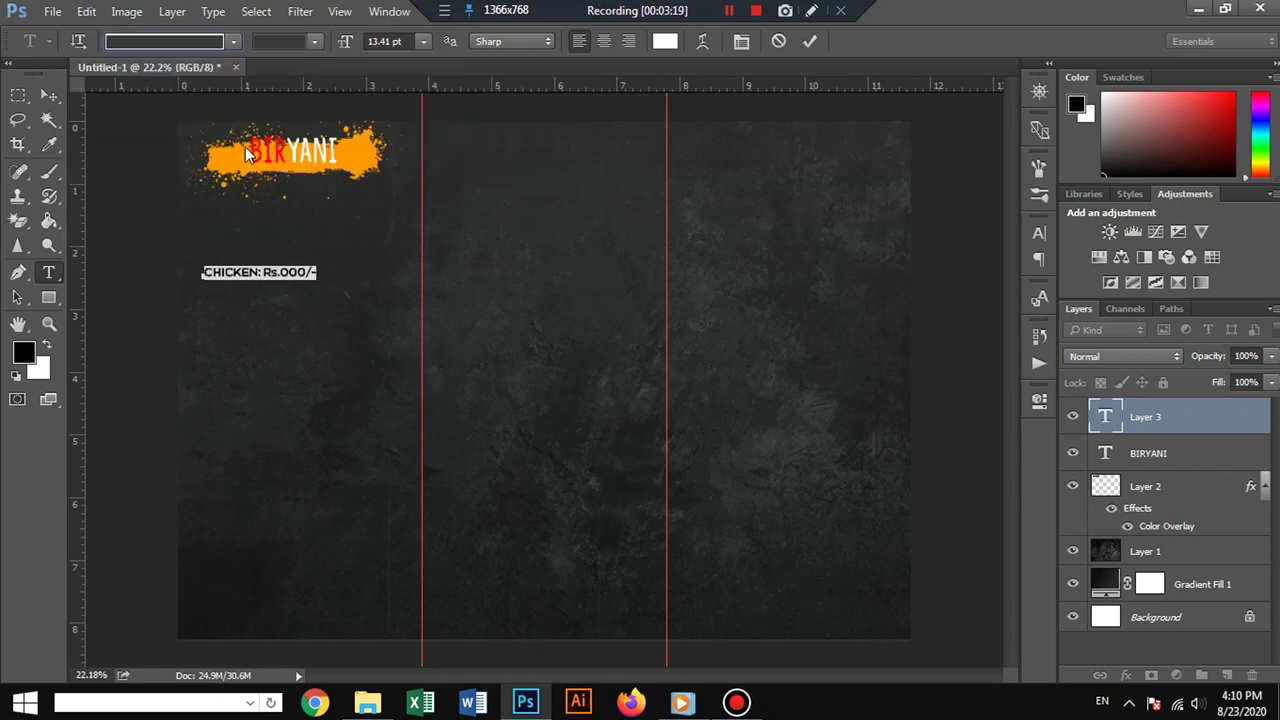
pyautogui.click(57, 91)
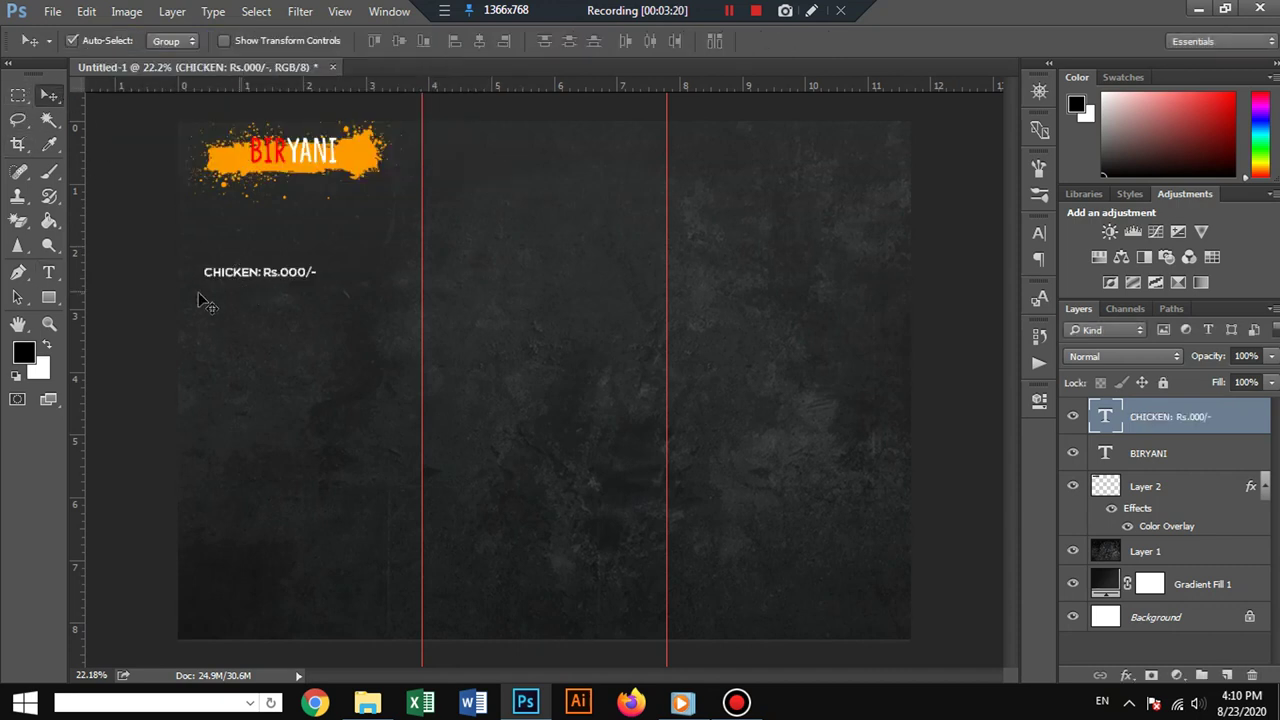
# Set the CHICKEN line's font size to 15 pt.
pyautogui.click(49, 272)
pyautogui.click(203, 272)
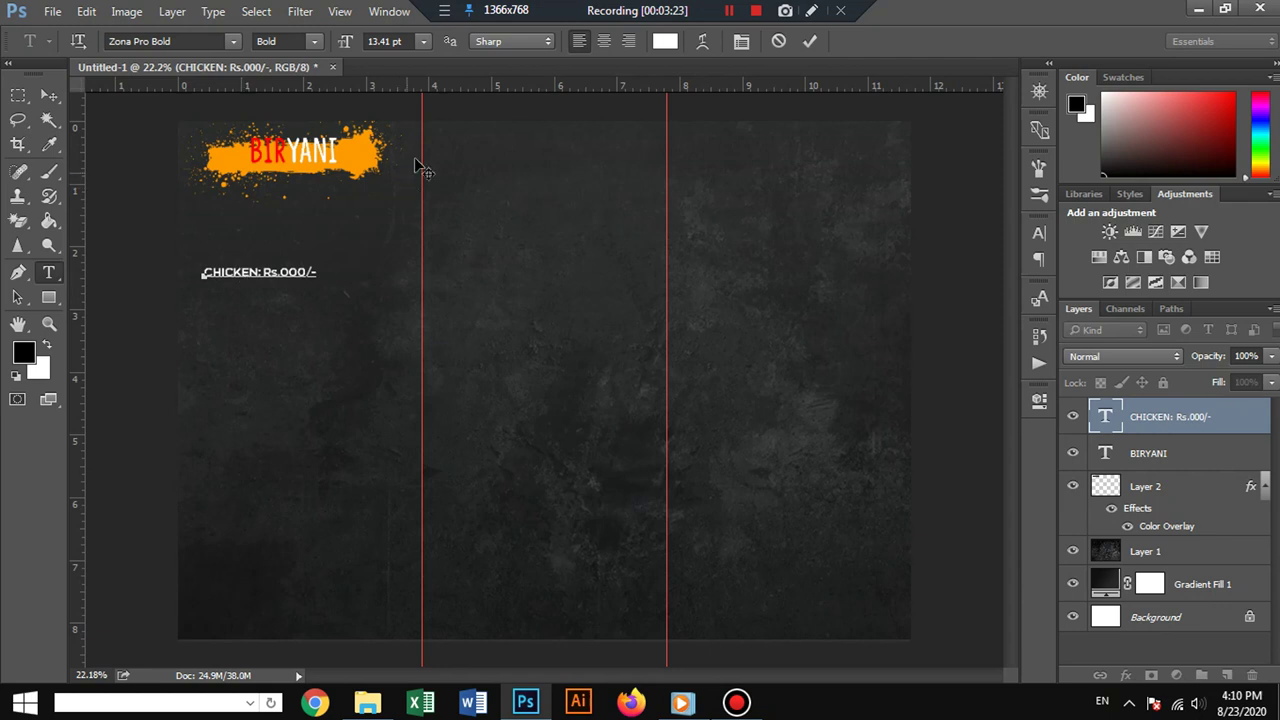
pyautogui.moveTo(387, 41); pyautogui.dragTo(333, 44)
pyautogui.write('15')
pyautogui.click(49, 95)
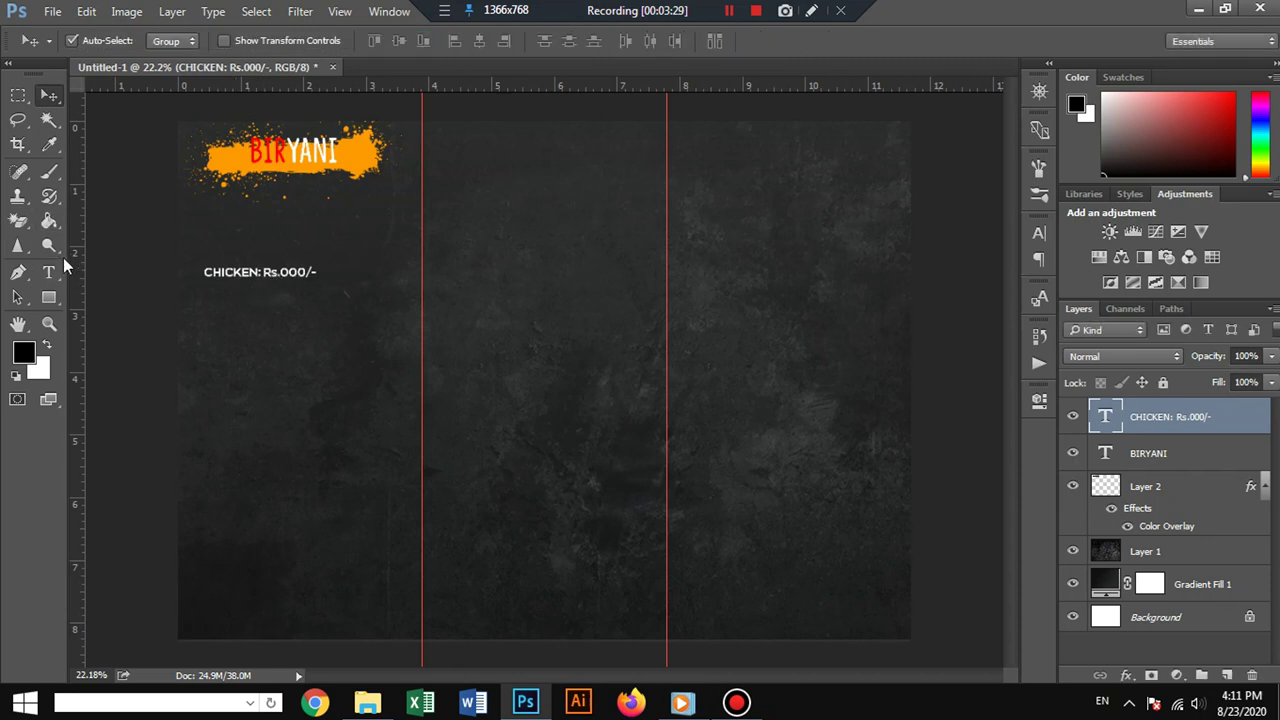
pyautogui.click(49, 272)
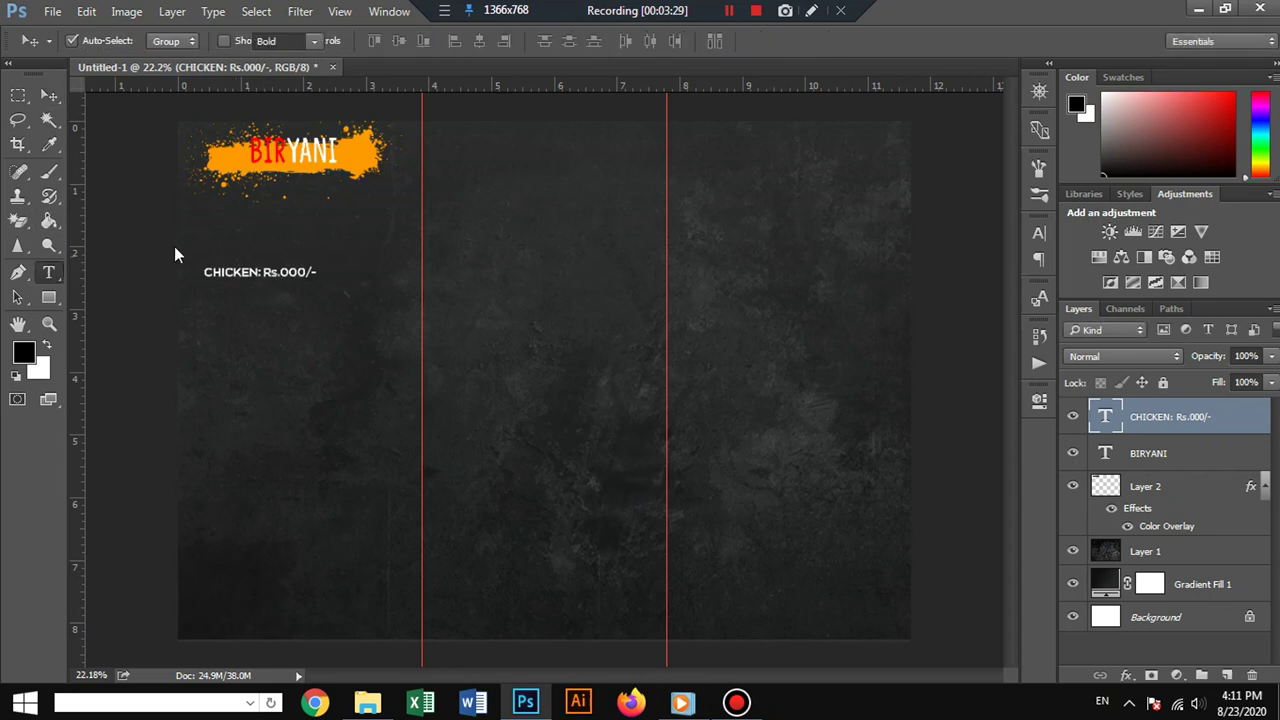
# Enter 15 as the font size, then leave the empty text entry.
pyautogui.click(256, 276)
pyautogui.moveTo(393, 42); pyautogui.dragTo(359, 48)
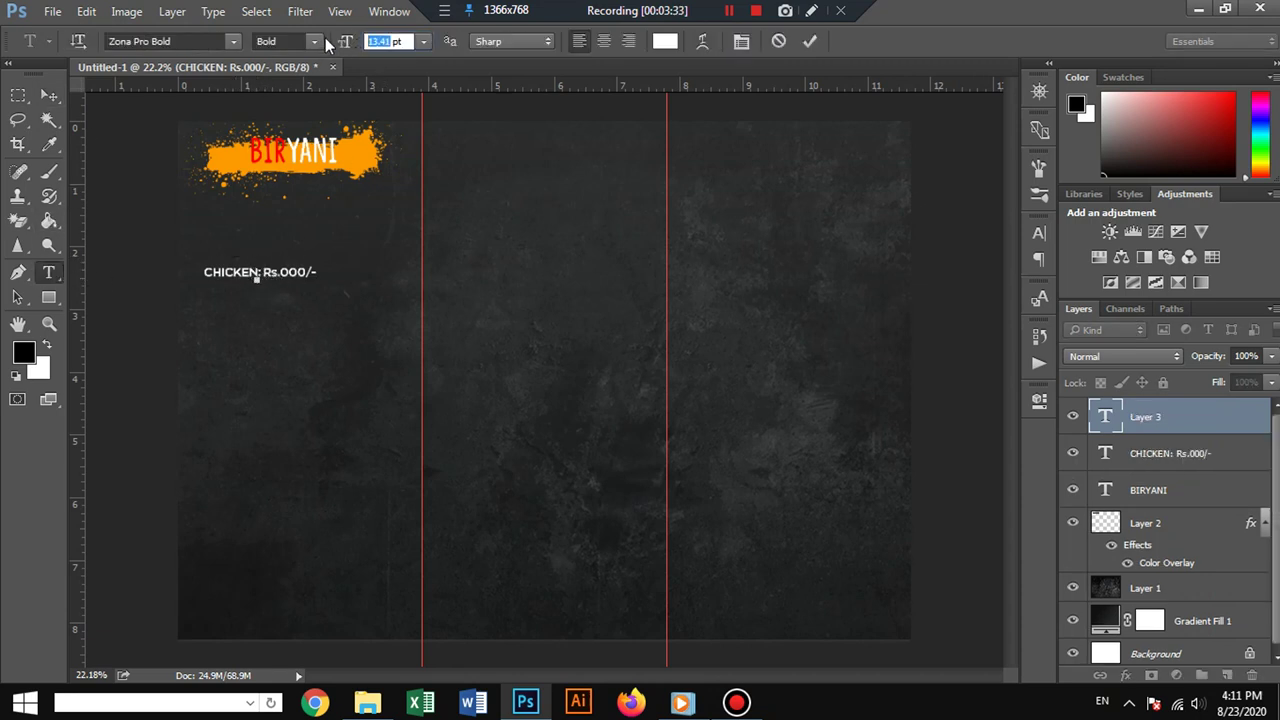
pyautogui.write('15')
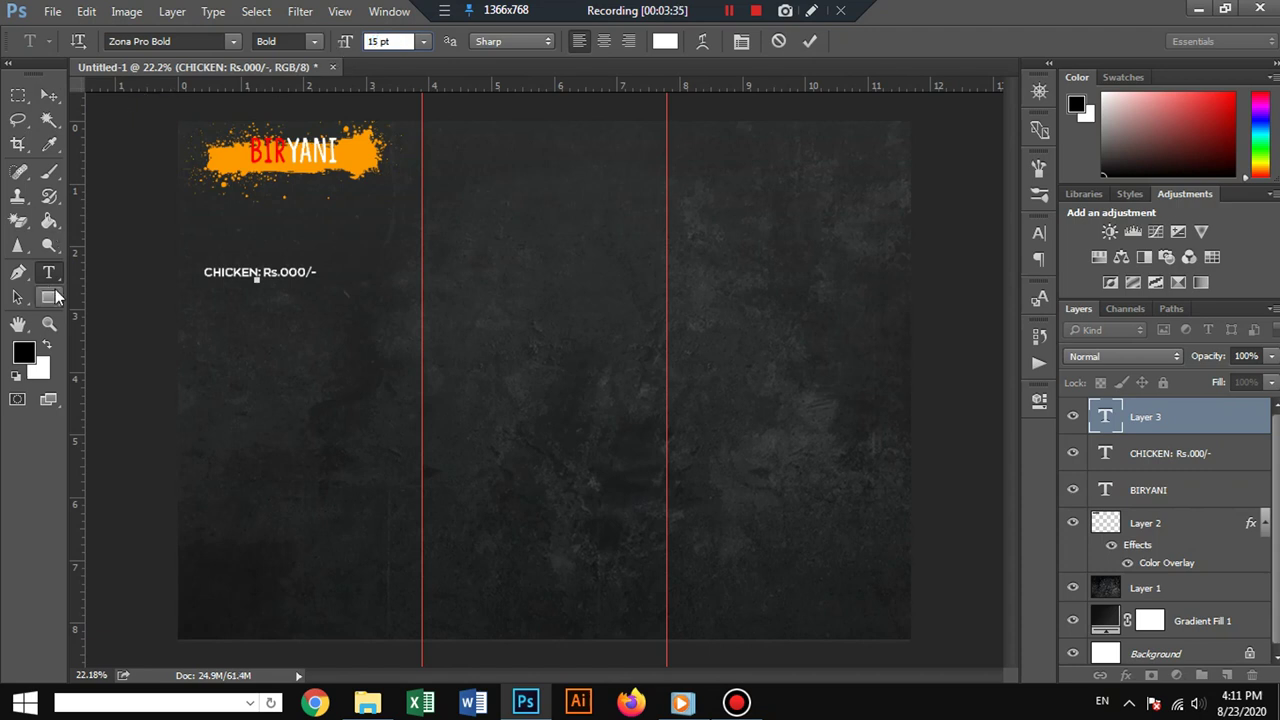
pyautogui.click(48, 297)
pyautogui.click(48, 272)
# Make the price red, sampled from BIR, and shorten it to Rs.00/-.
pyautogui.click(219, 271)
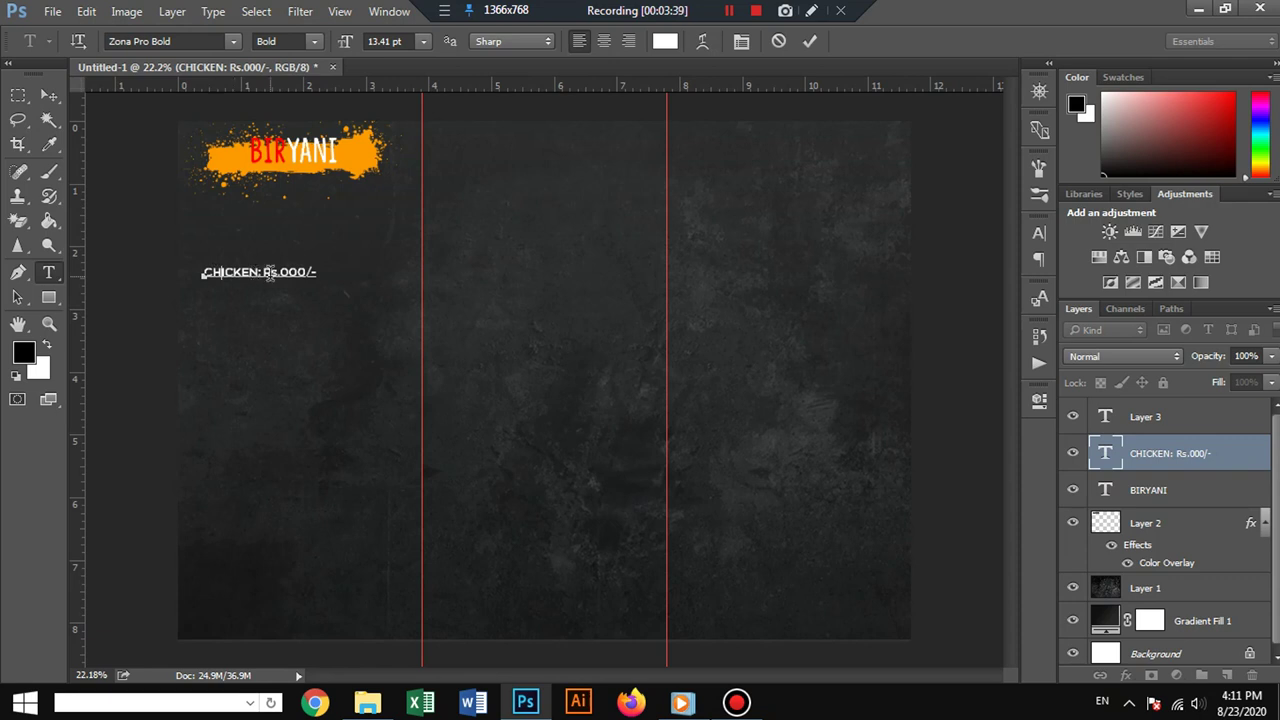
pyautogui.moveTo(263, 272); pyautogui.dragTo(335, 274)
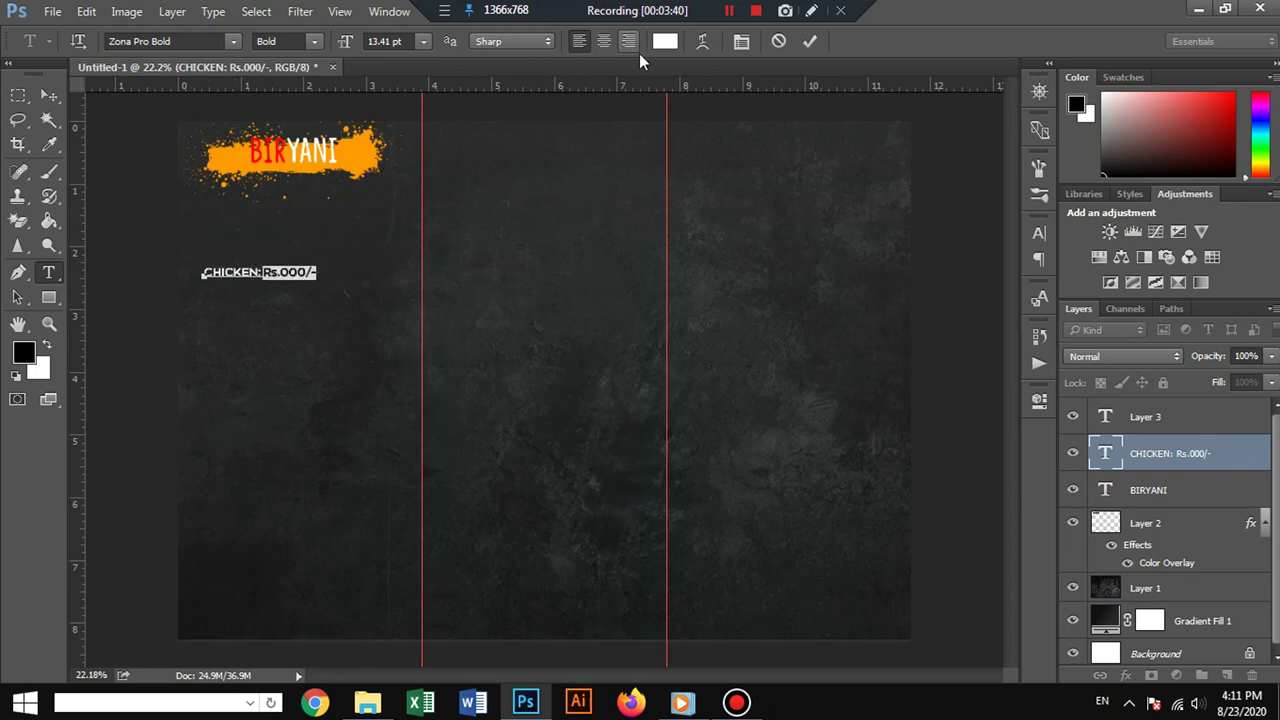
pyautogui.click(664, 41)
pyautogui.click(265, 142)
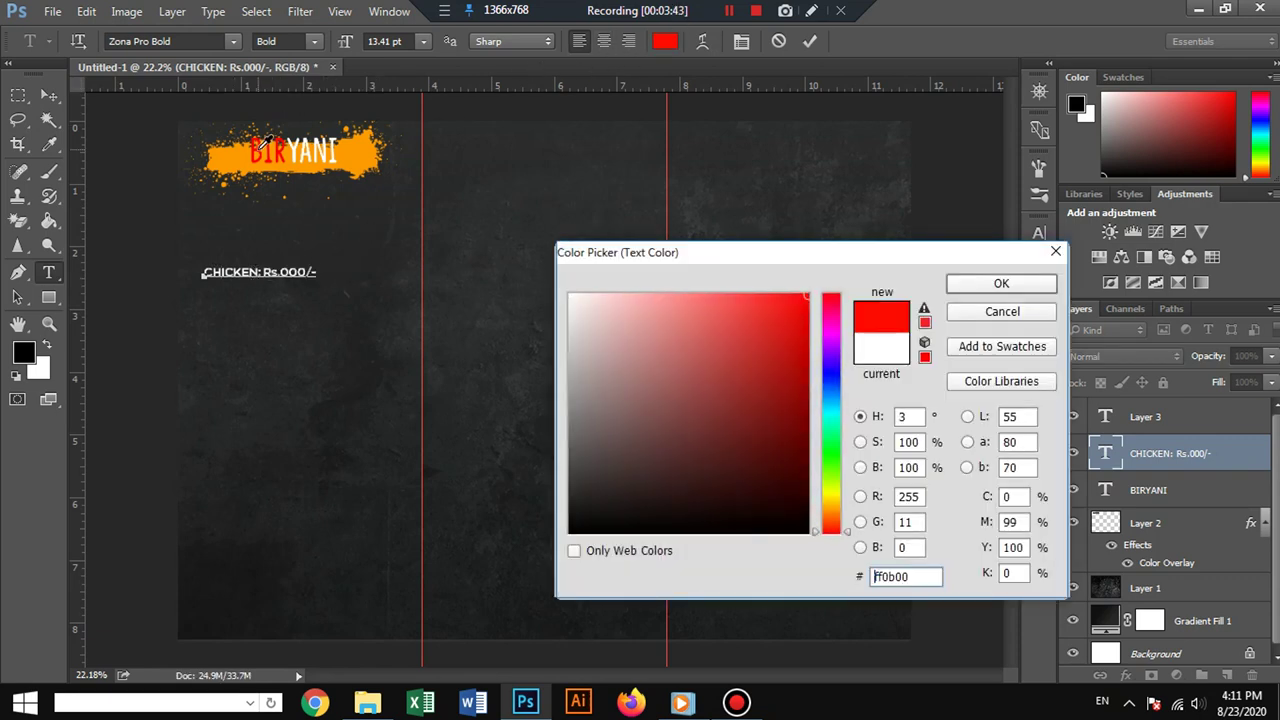
pyautogui.click(968, 288)
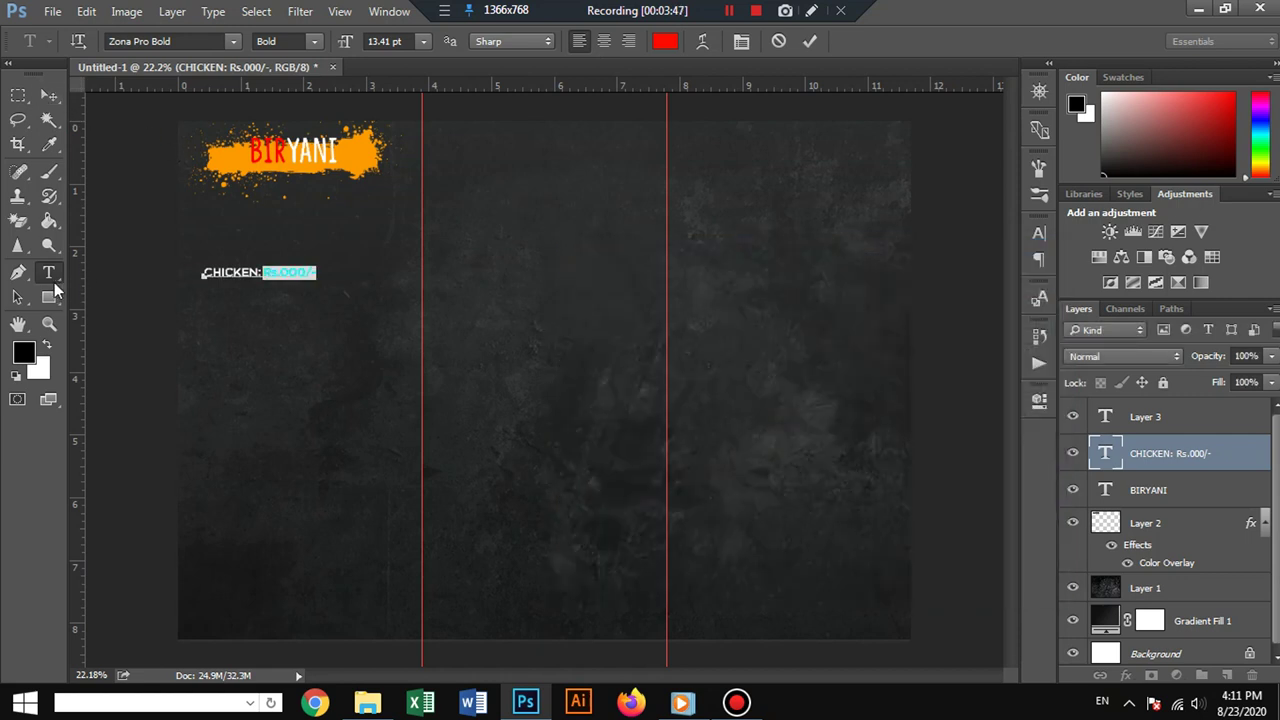
pyautogui.press('Left')
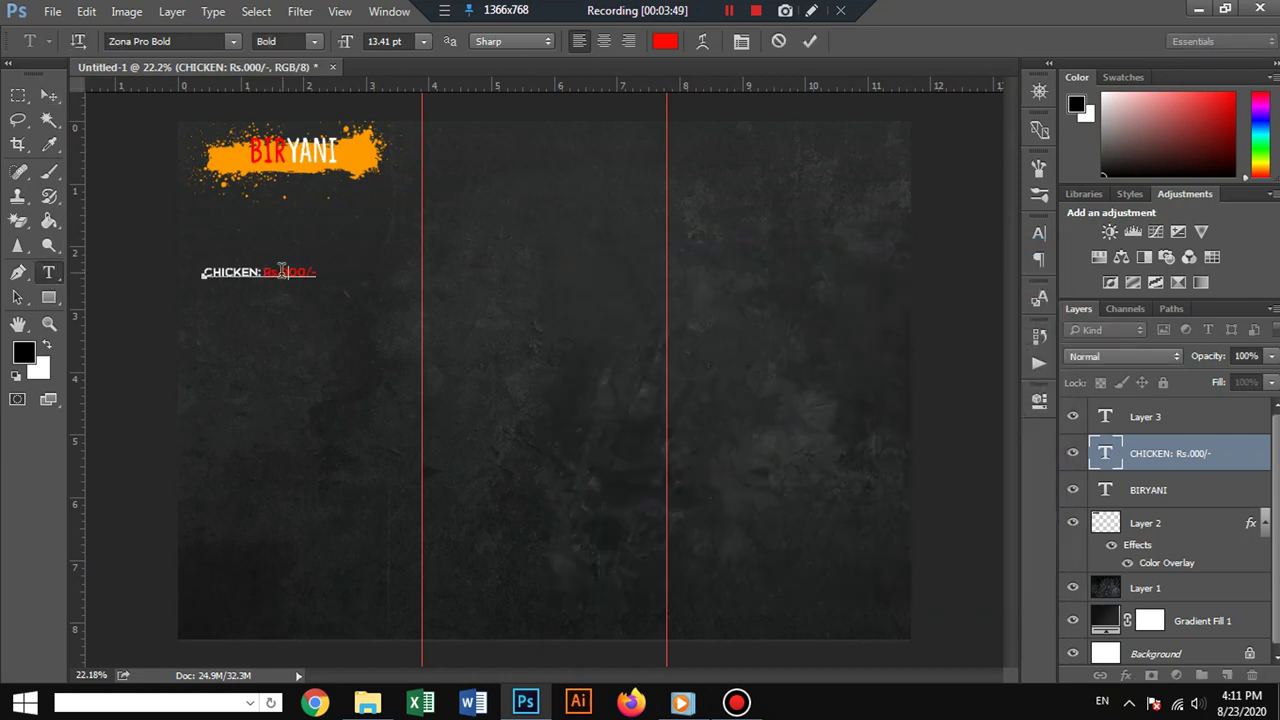
pyautogui.press('BackSpace')
pyautogui.click(47, 97)
# Scale the whole CHICKEN line up to about 114%.
pyautogui.hotkey('ctrl', 't')
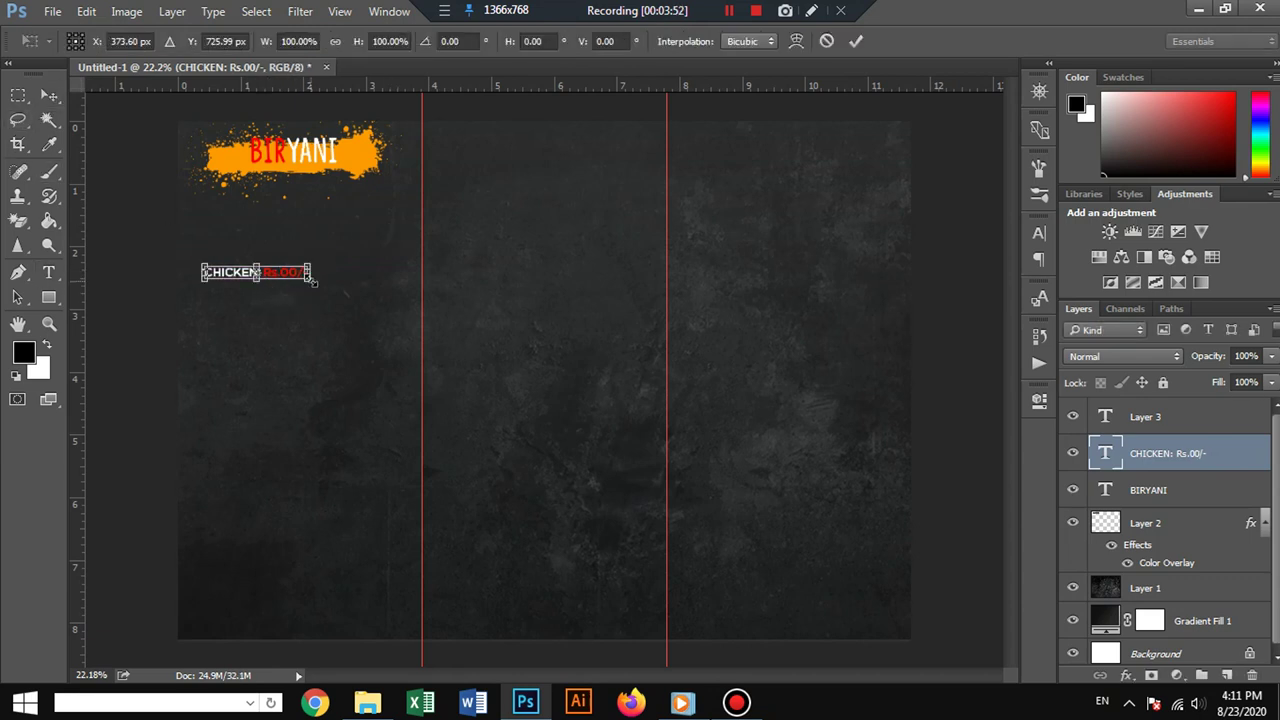
pyautogui.moveTo(313, 285); pyautogui.dragTo(319, 289)
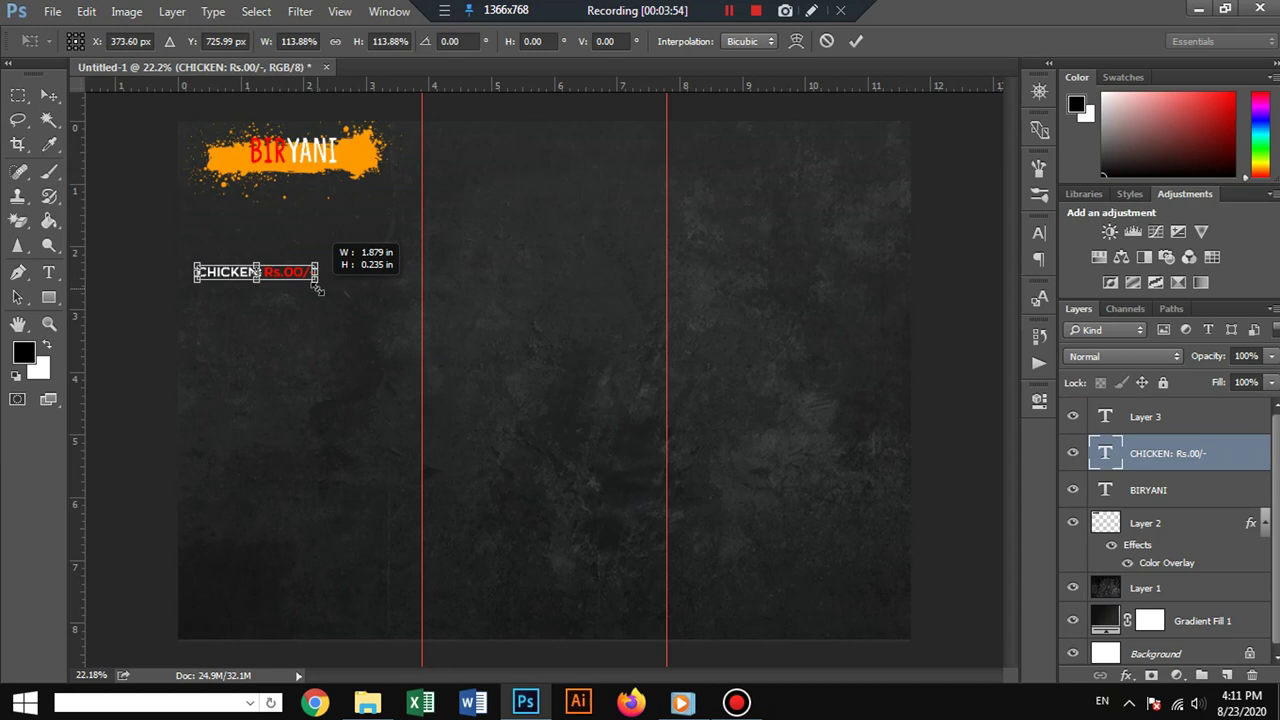
pyautogui.click(48, 272)
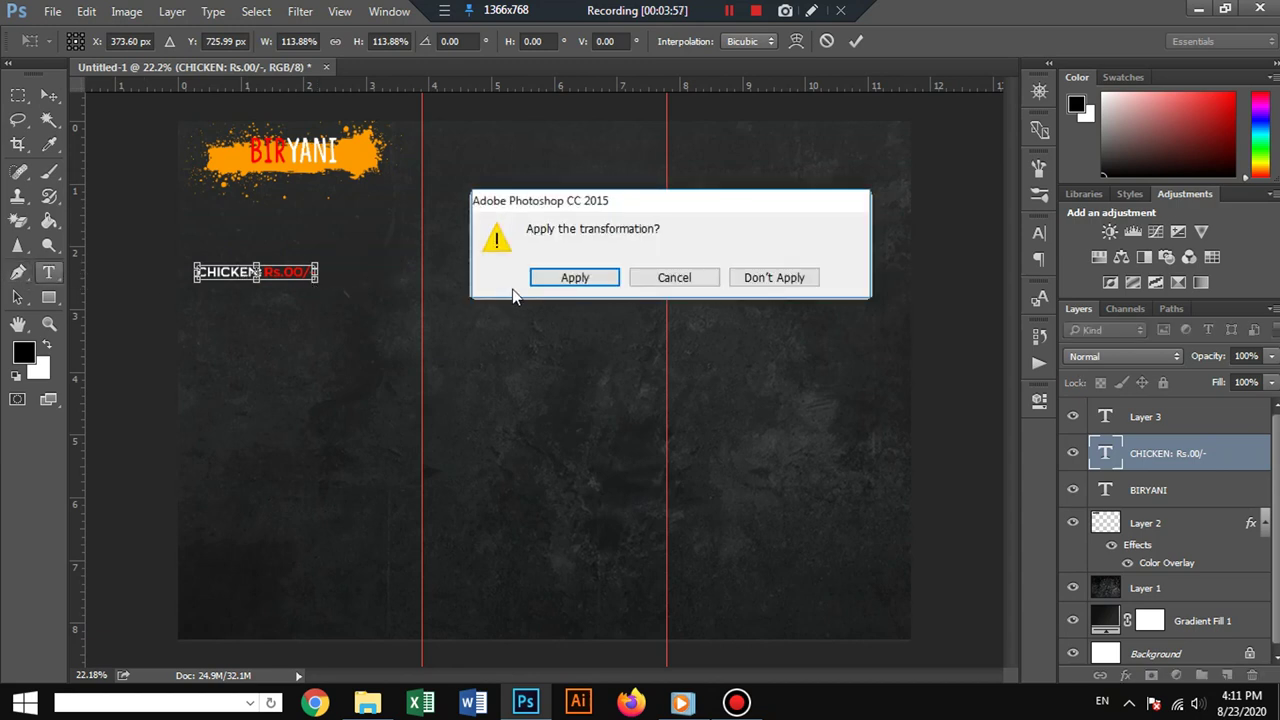
pyautogui.click(540, 278)
pyautogui.click(236, 272)
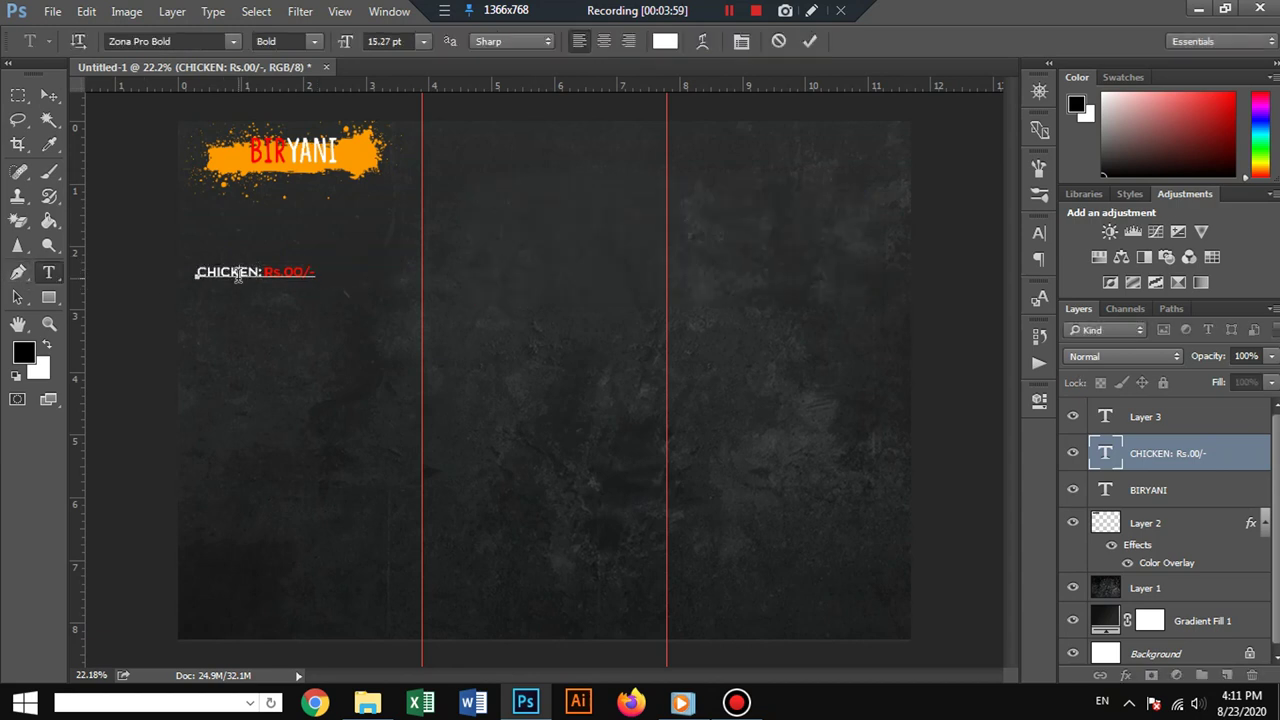
pyautogui.click(49, 95)
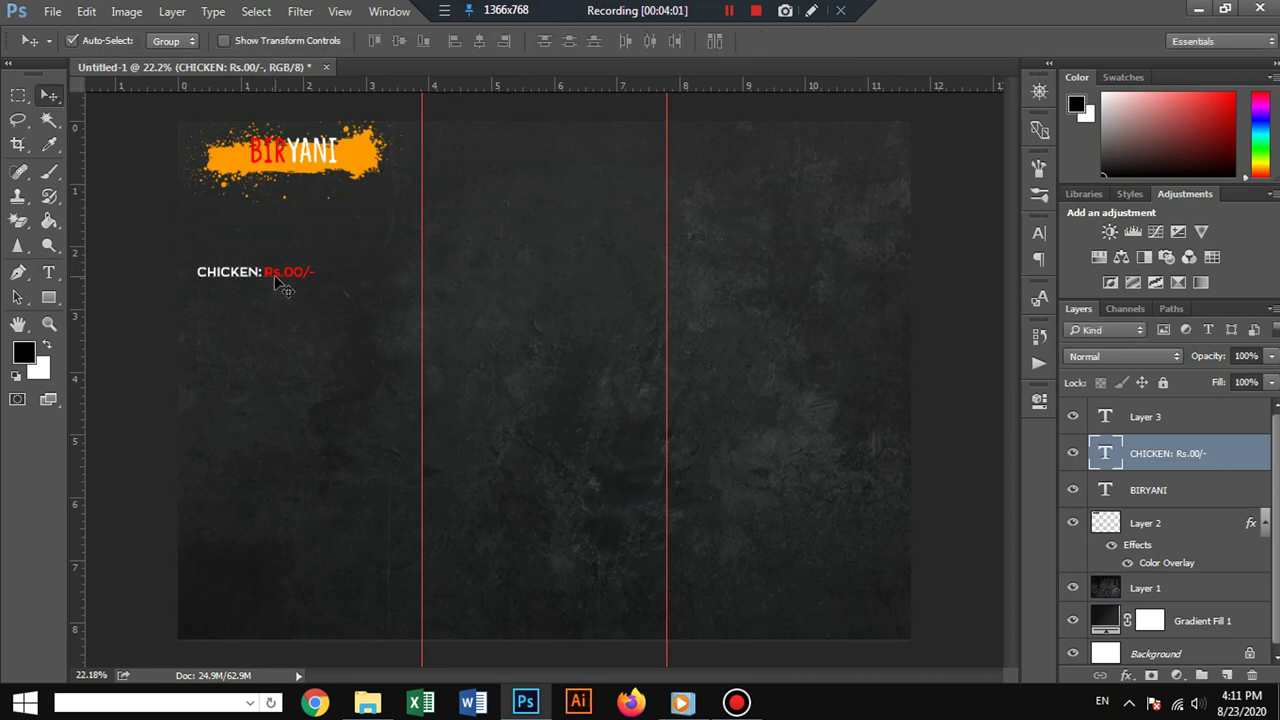
# Move the CHICKEN line just under the banner and place its duplicate below.
pyautogui.moveTo(274, 275); pyautogui.dragTo(270, 215)
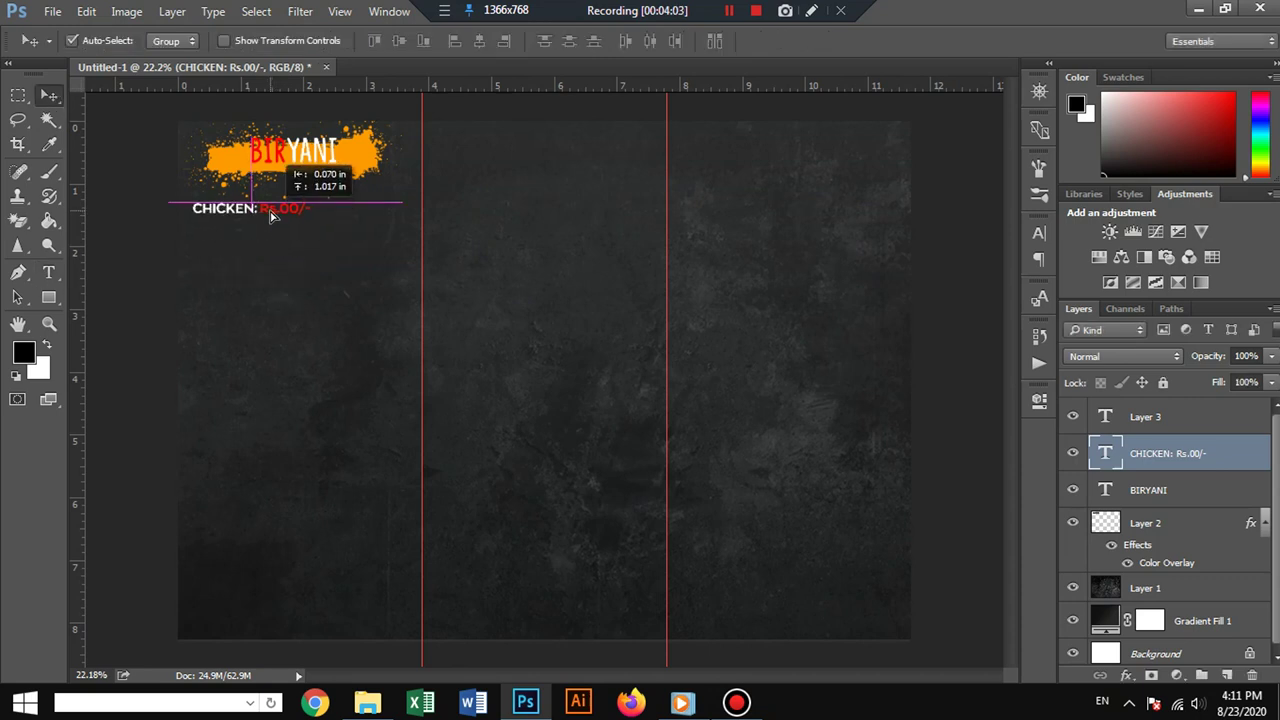
pyautogui.moveTo(270, 215); pyautogui.dragTo(255, 229)
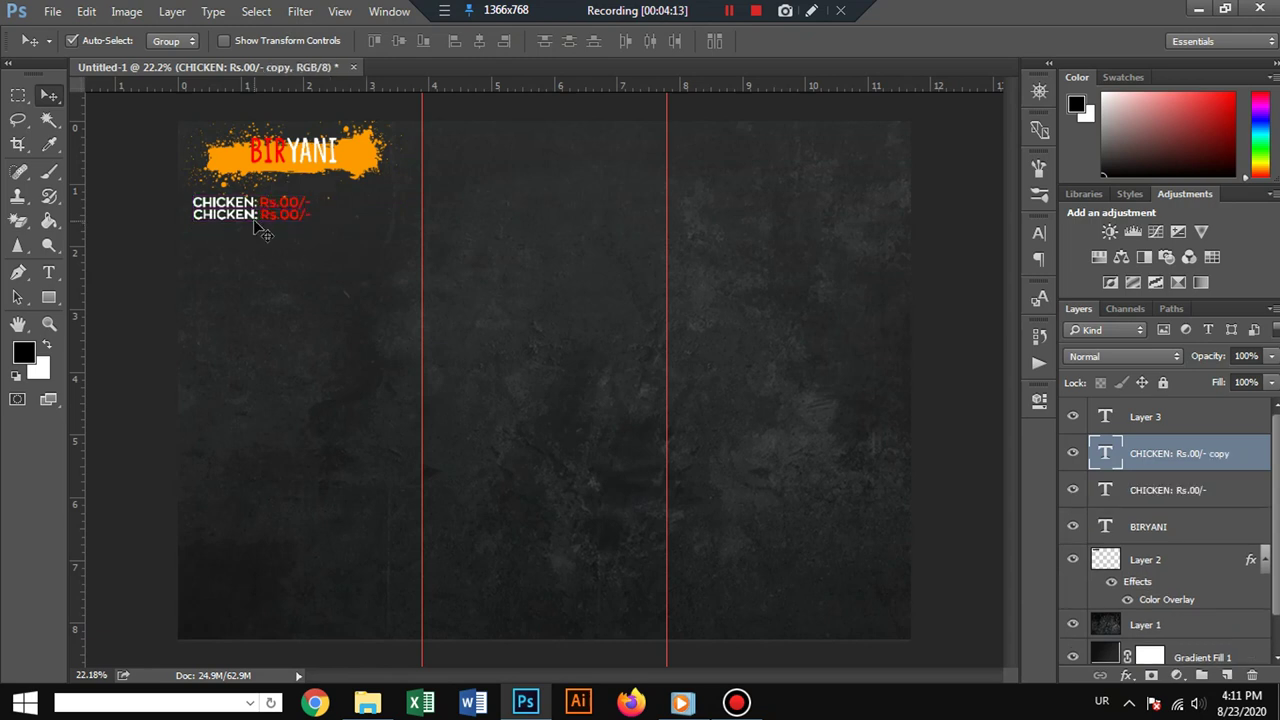
pyautogui.press('Down')
pyautogui.press('Down')
pyautogui.press('Down')
pyautogui.press('Down')
pyautogui.press('Down')
pyautogui.press('Down')
pyautogui.press('Down')
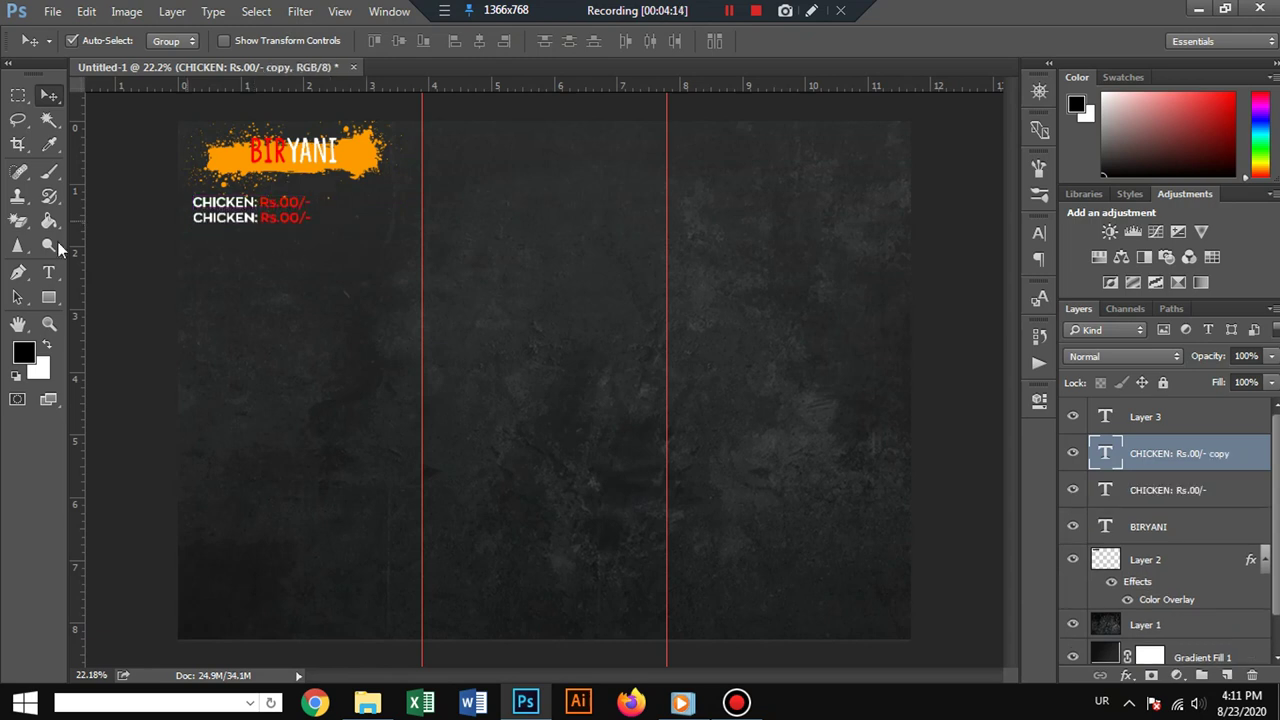
# Change the duplicate line's label from CHICKEN: to BEEF:.
pyautogui.click(48, 272)
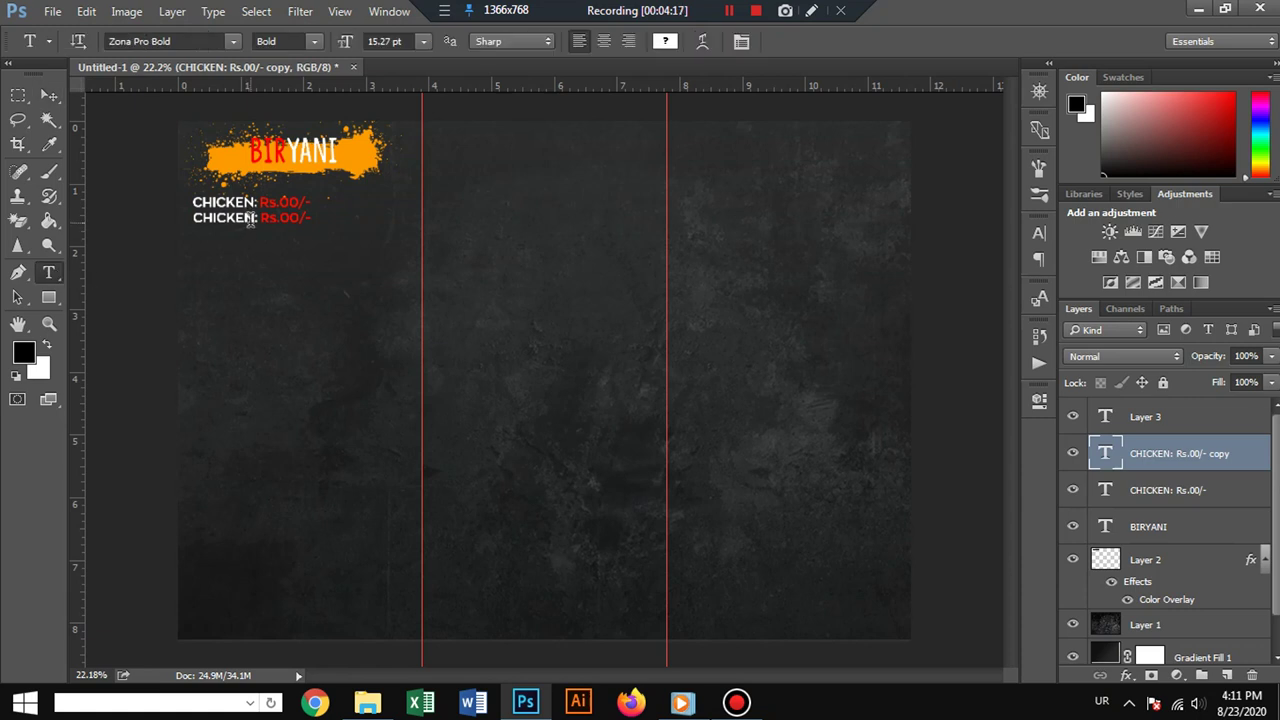
pyautogui.moveTo(254, 222); pyautogui.dragTo(174, 223)
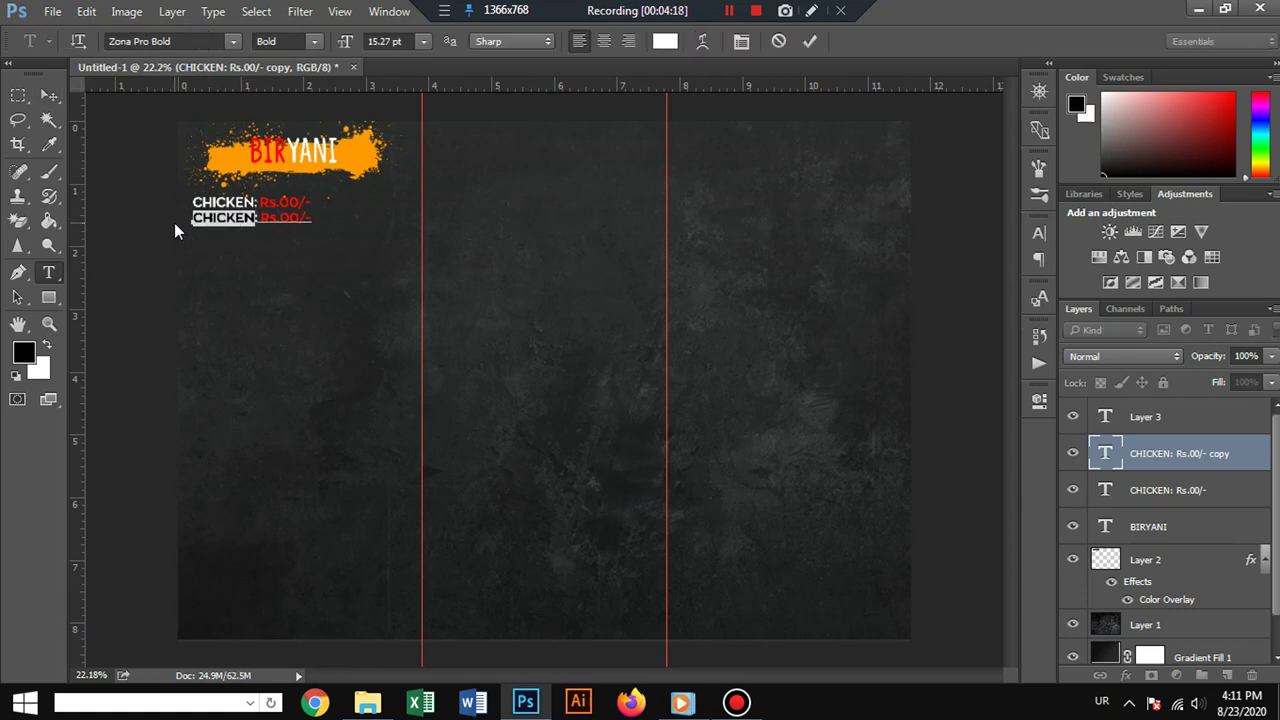
pyautogui.press('BackSpace')
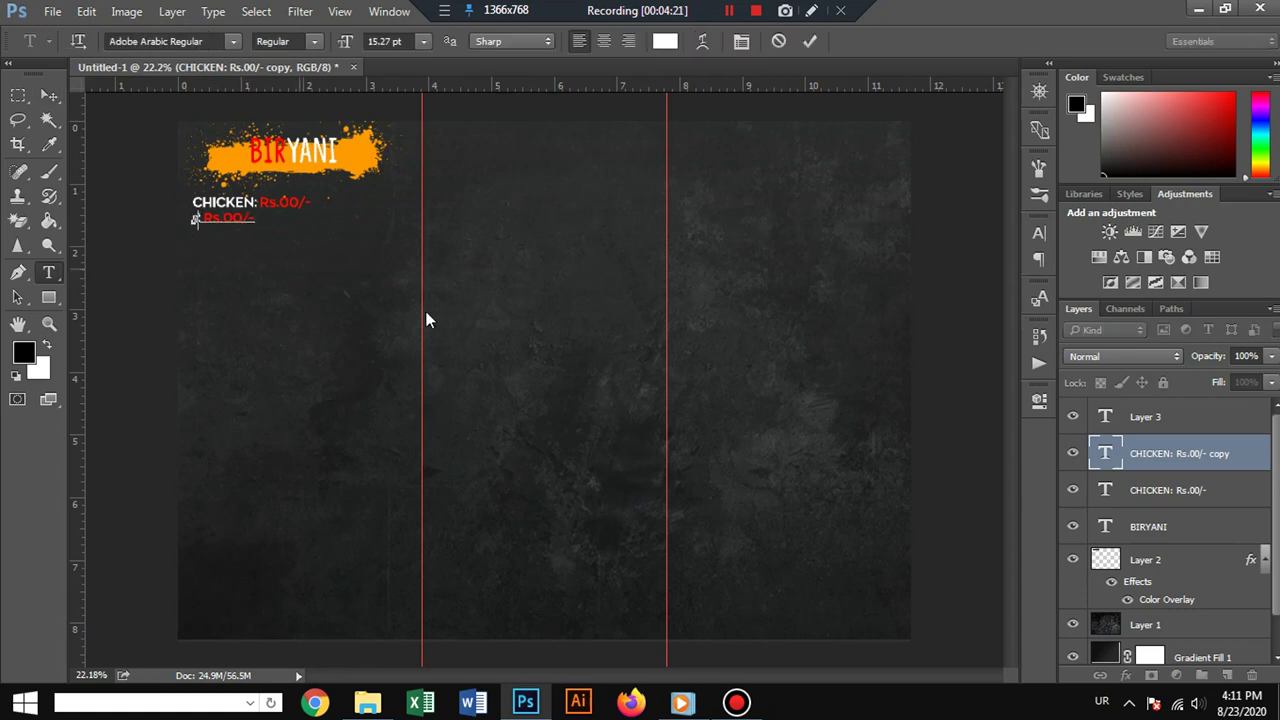
pyautogui.hotkey('ctrl', 'z')
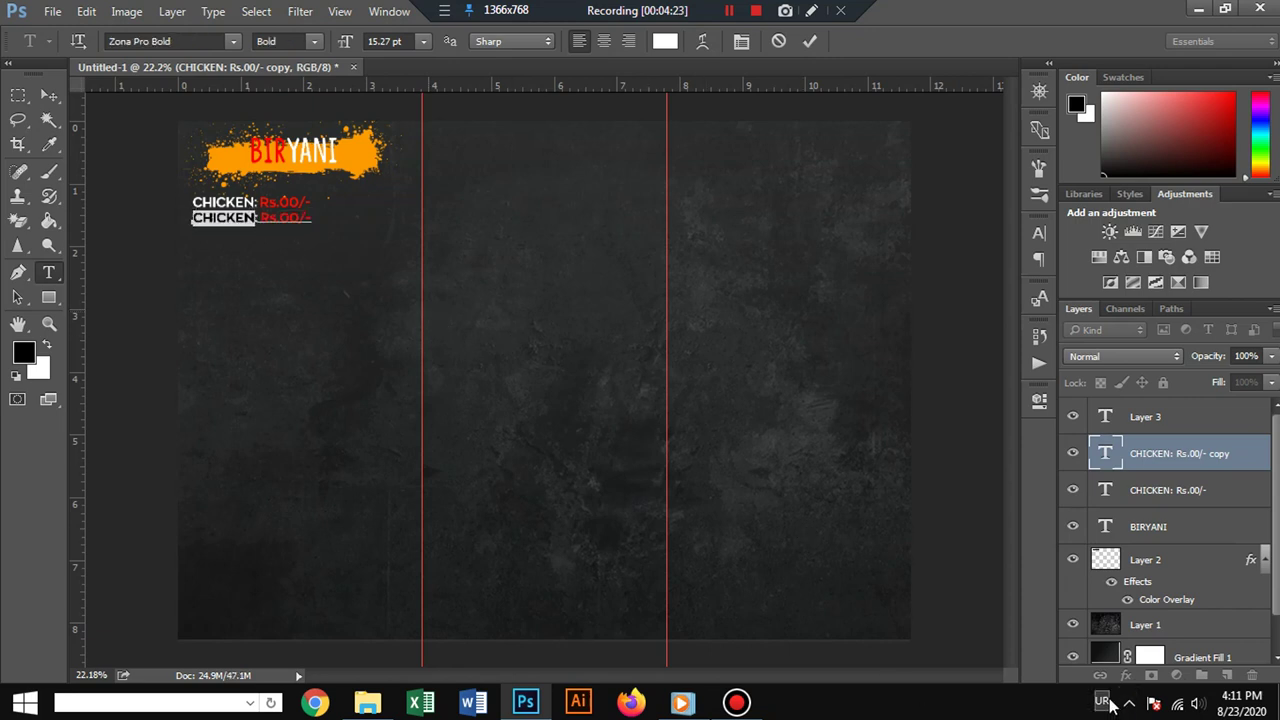
pyautogui.click(1101, 701)
pyautogui.click(1110, 652)
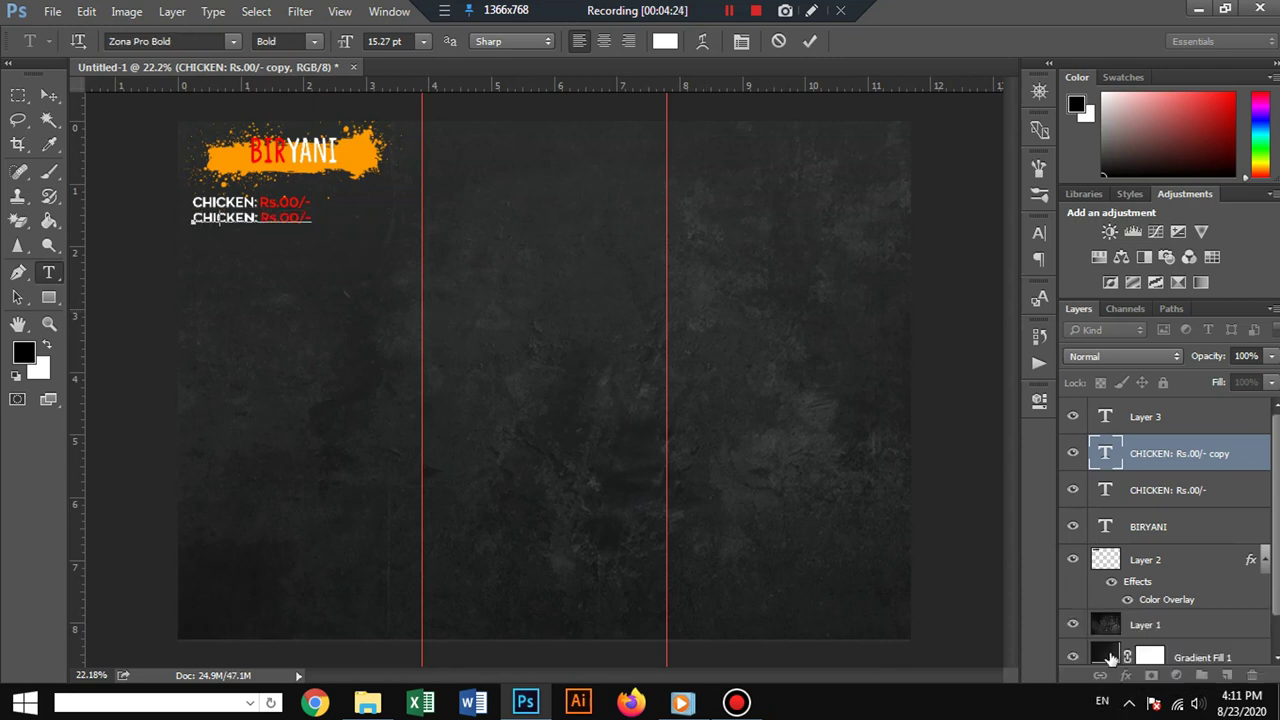
pyautogui.write('BEEF:')
pyautogui.click(58, 96)
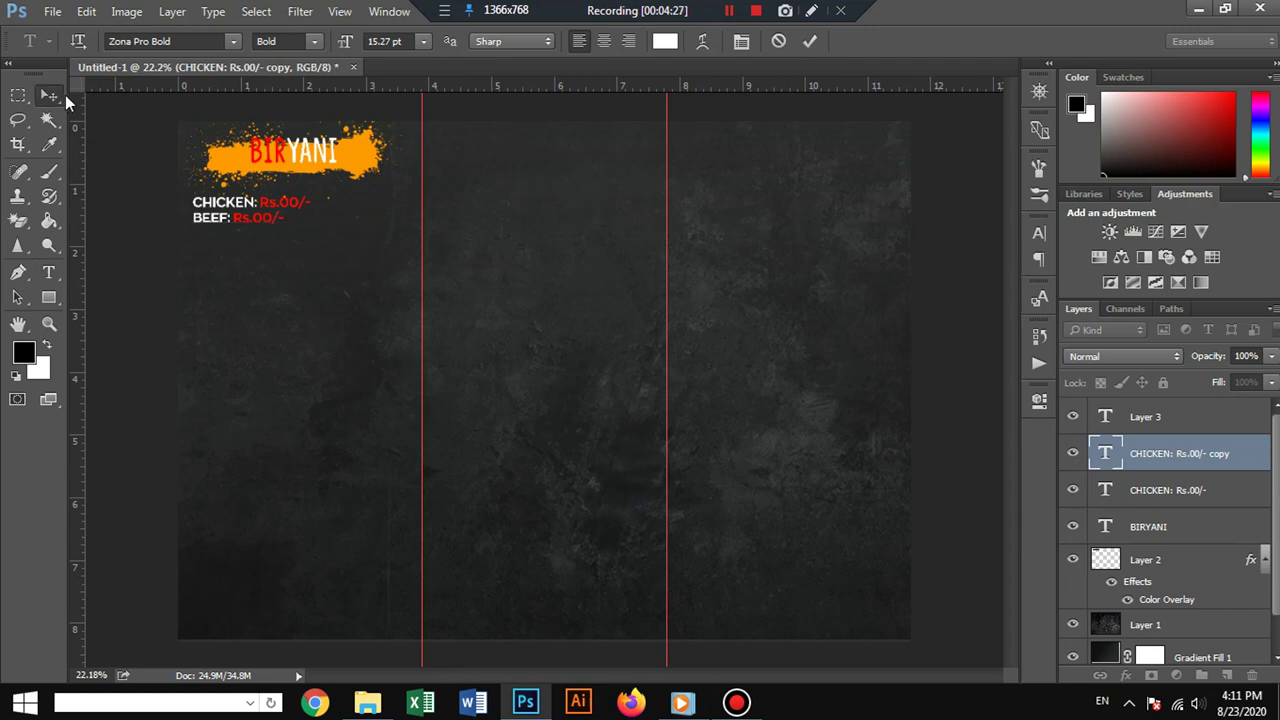
# Duplicate the BEEF price line and retype the copy as MUTTON: Rs.00/-.
pyautogui.moveTo(222, 226); pyautogui.dragTo(225, 245)
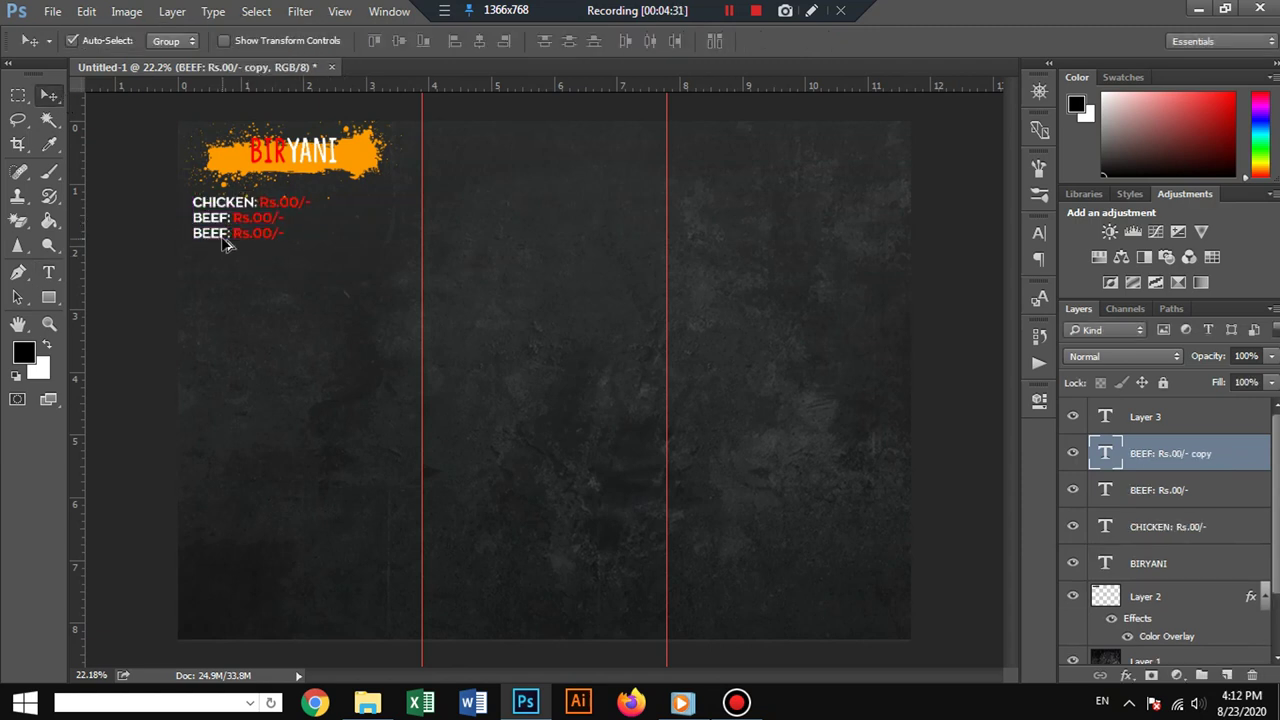
pyautogui.click(49, 272)
pyautogui.moveTo(226, 236); pyautogui.dragTo(180, 240)
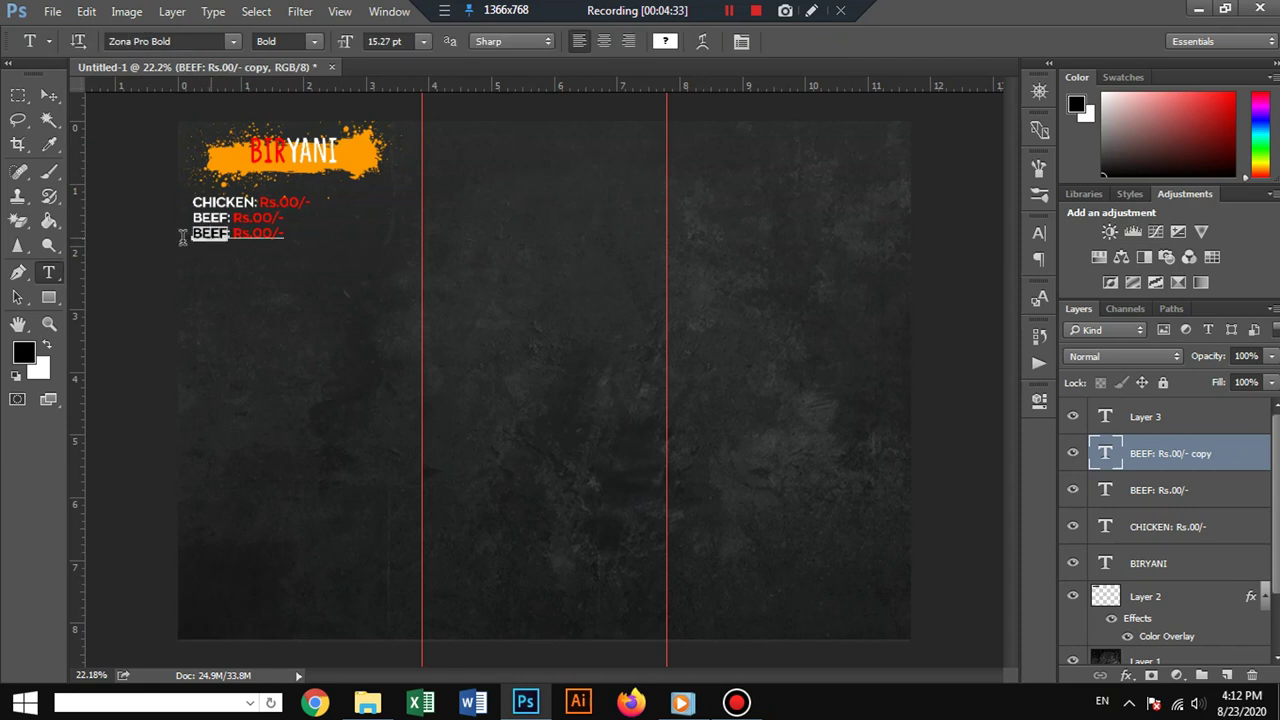
pyautogui.write('MUTT')
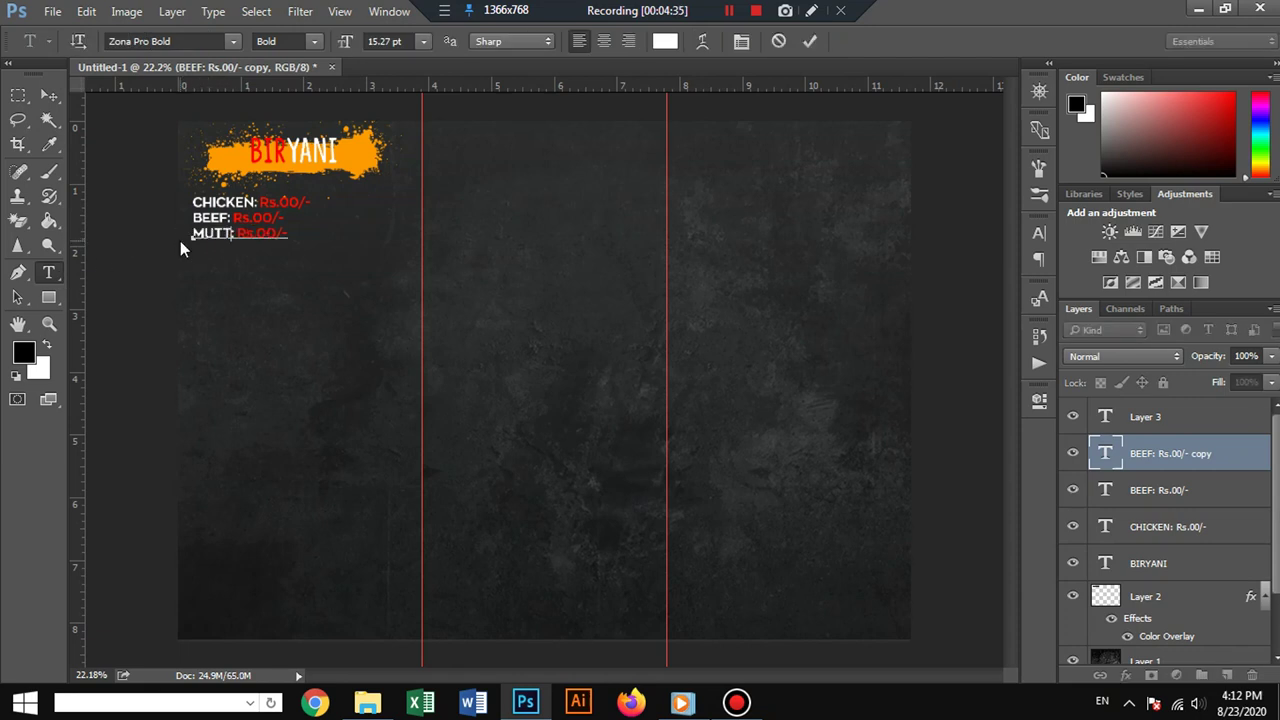
pyautogui.write('ON')
pyautogui.click(49, 94)
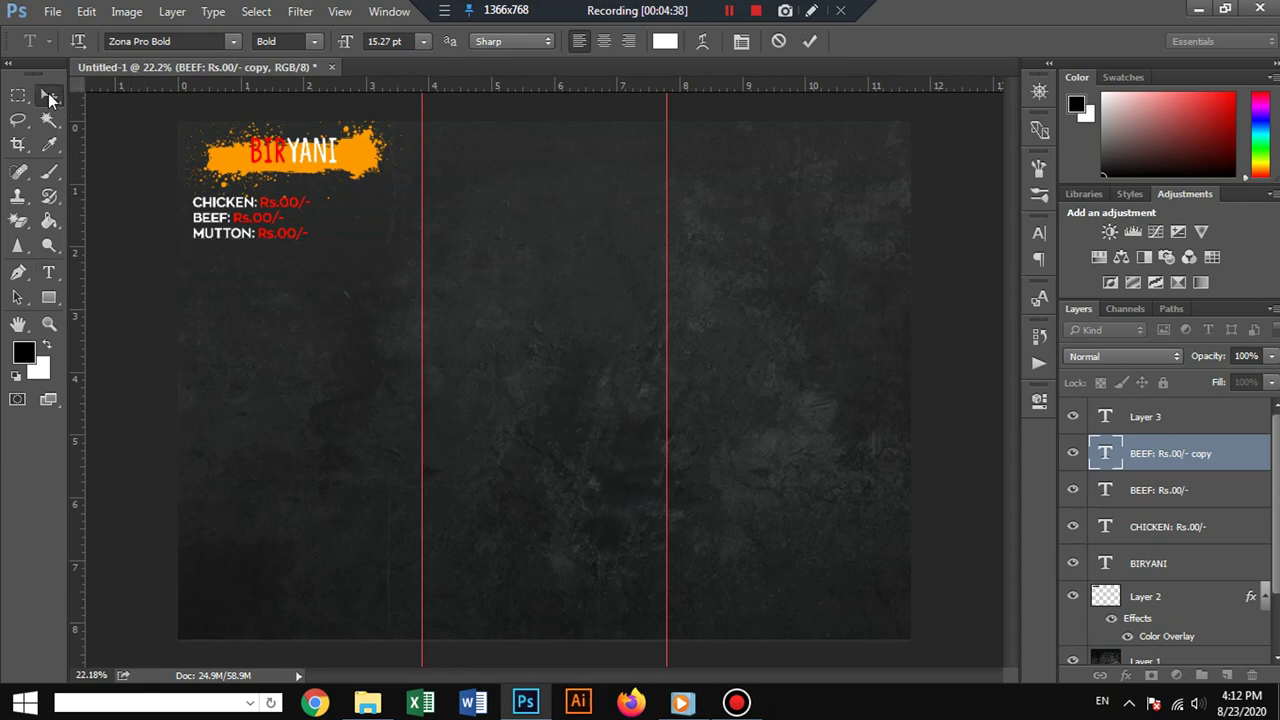
# Space the BEEF and MUTTON lines evenly, then Alt-drag a BIRYANI heading copy below.
pyautogui.click(221, 234)
pyautogui.keyDown('shift'); pyautogui.click(222, 236); pyautogui.keyUp('shift')
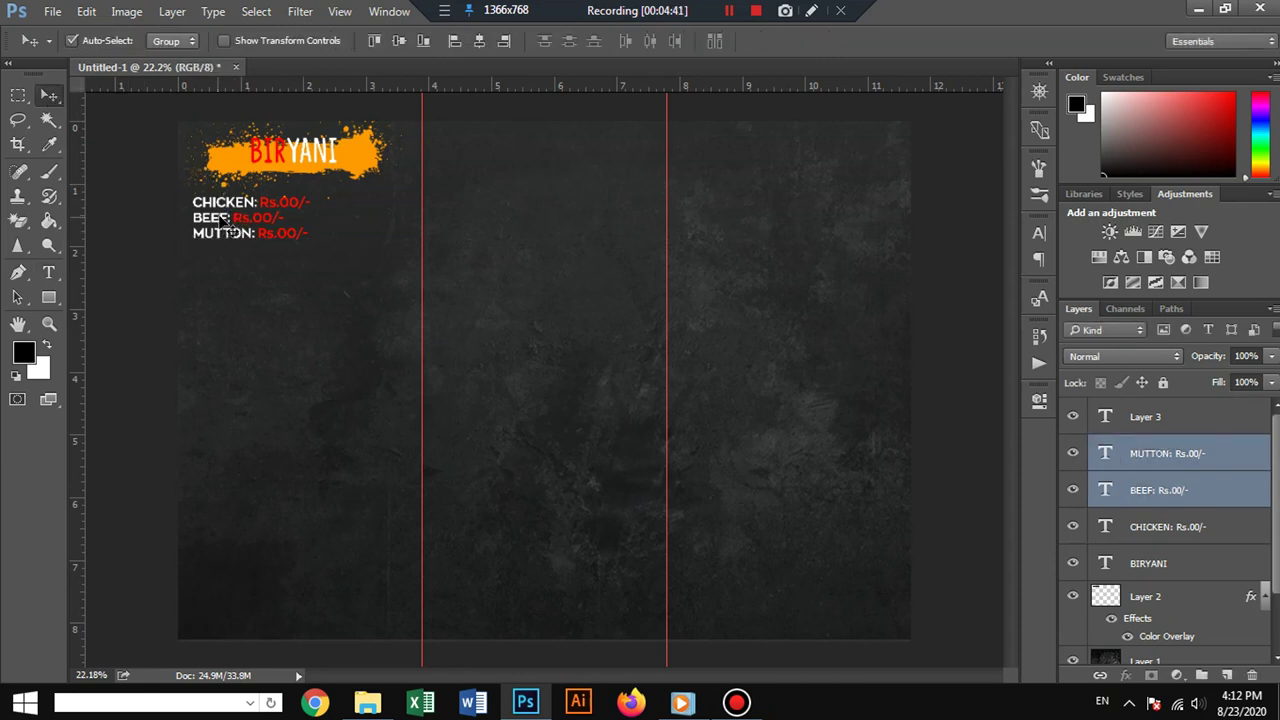
pyautogui.moveTo(225, 225); pyautogui.dragTo(226, 229)
pyautogui.click(251, 277)
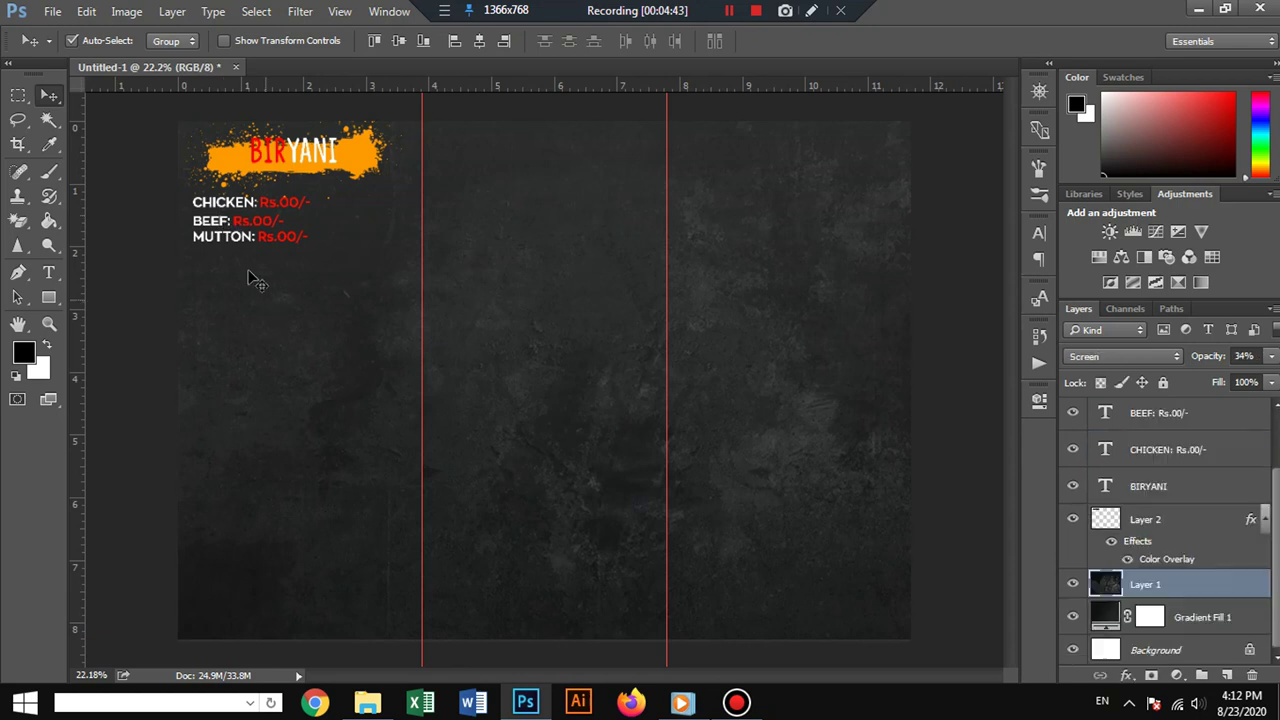
pyautogui.click(238, 247)
pyautogui.moveTo(238, 247); pyautogui.dragTo(238, 250)
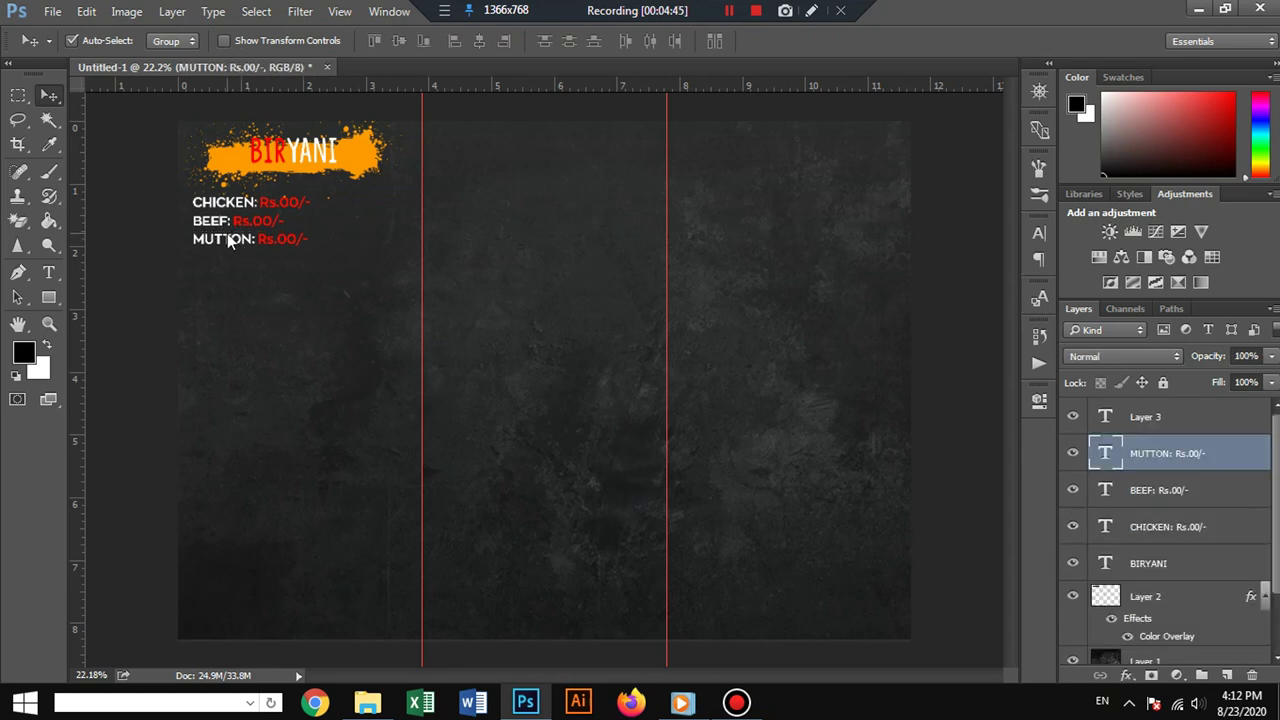
pyautogui.click(48, 272)
pyautogui.click(212, 222)
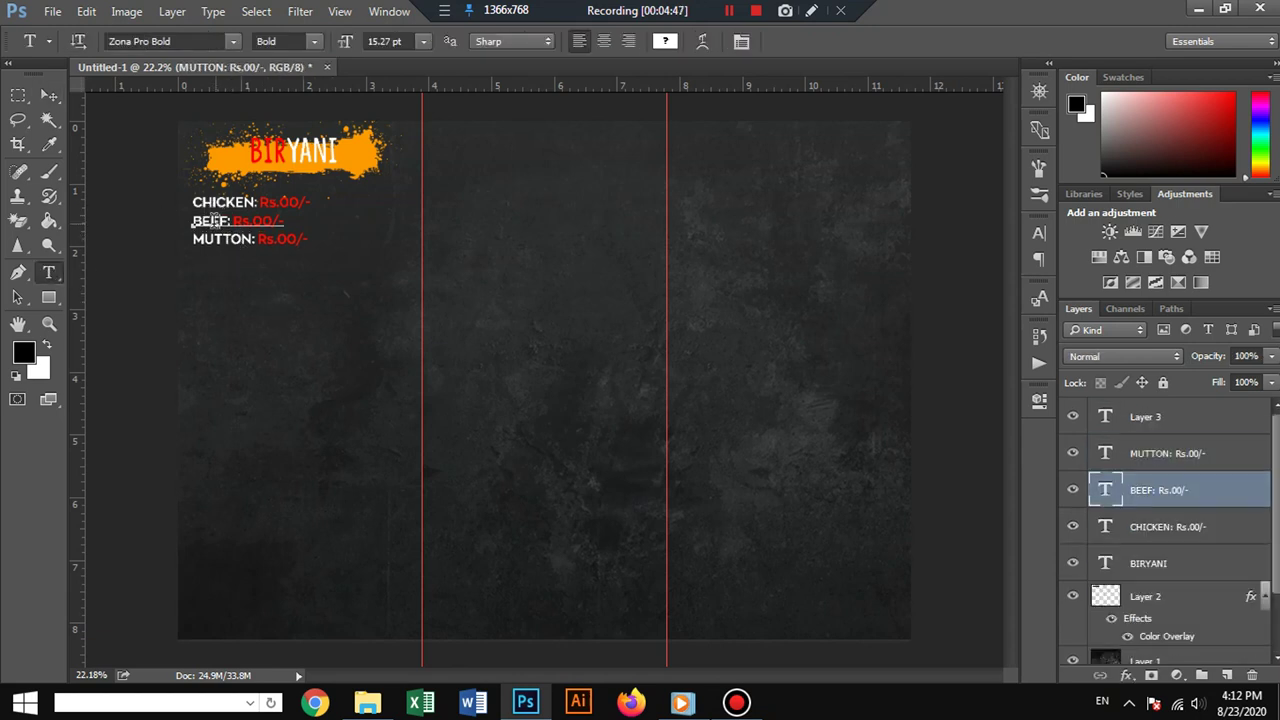
pyautogui.click(56, 94)
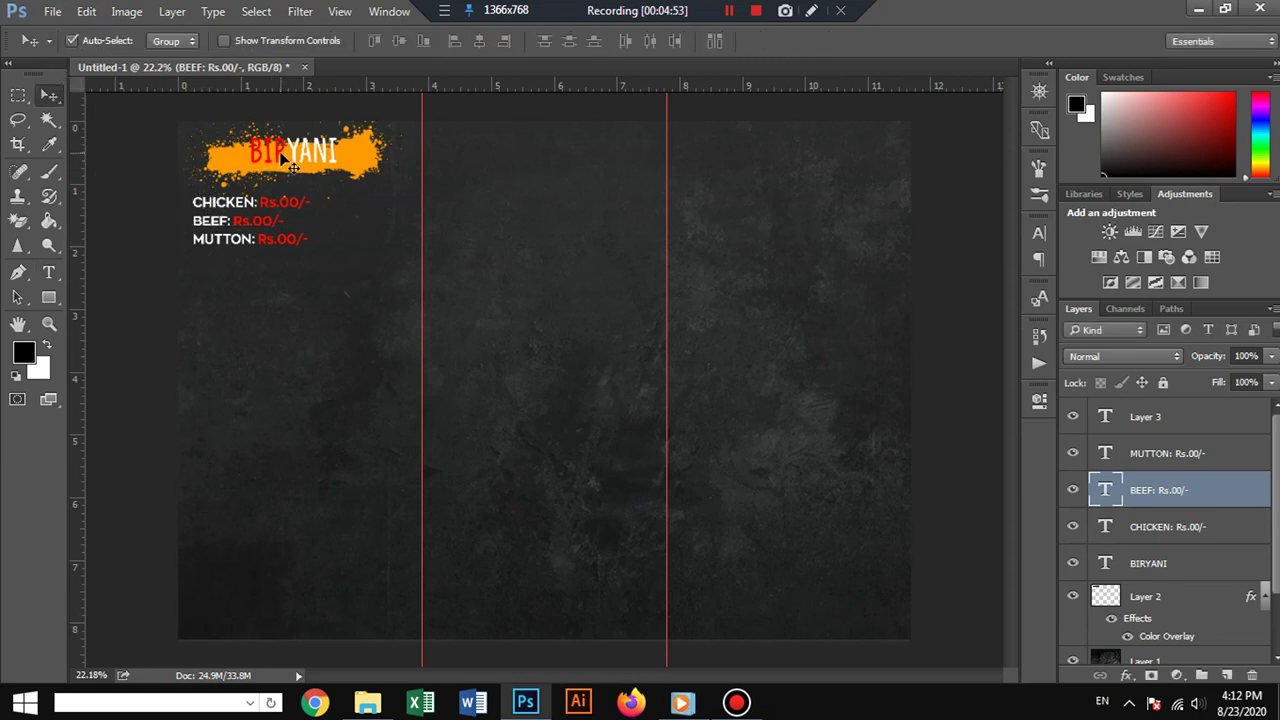
pyautogui.moveTo(280, 162)
pyautogui.mouseDown()
pyautogui.moveTo(226, 283)
pyautogui.moveTo(228, 264)
pyautogui.mouseUp()
# Switch the keyboard to English and retype the heading copy as DEALS.
pyautogui.click(48, 272)
pyautogui.write('بریانی')
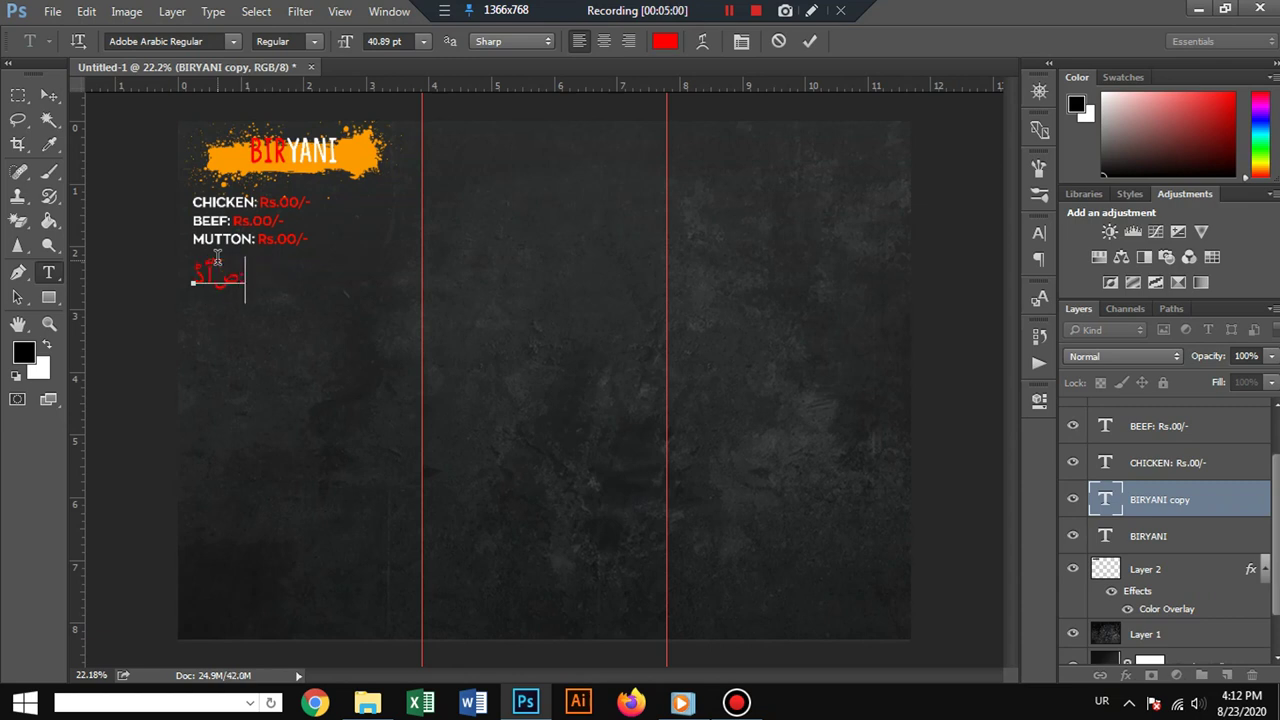
pyautogui.hotkey('ctrl', 'z')
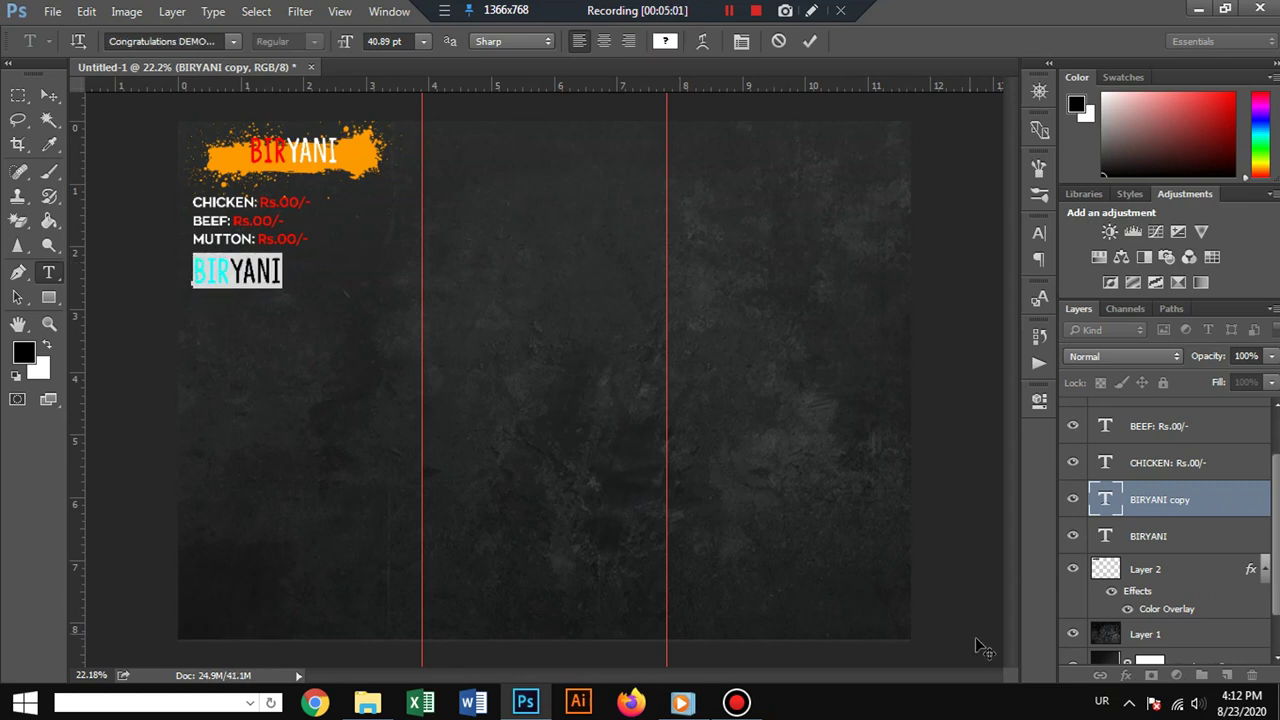
pyautogui.click(1101, 701)
pyautogui.click(1105, 649)
pyautogui.press('Right')
pyautogui.hotkey('ctrl', 'a')
pyautogui.write('DEALS')
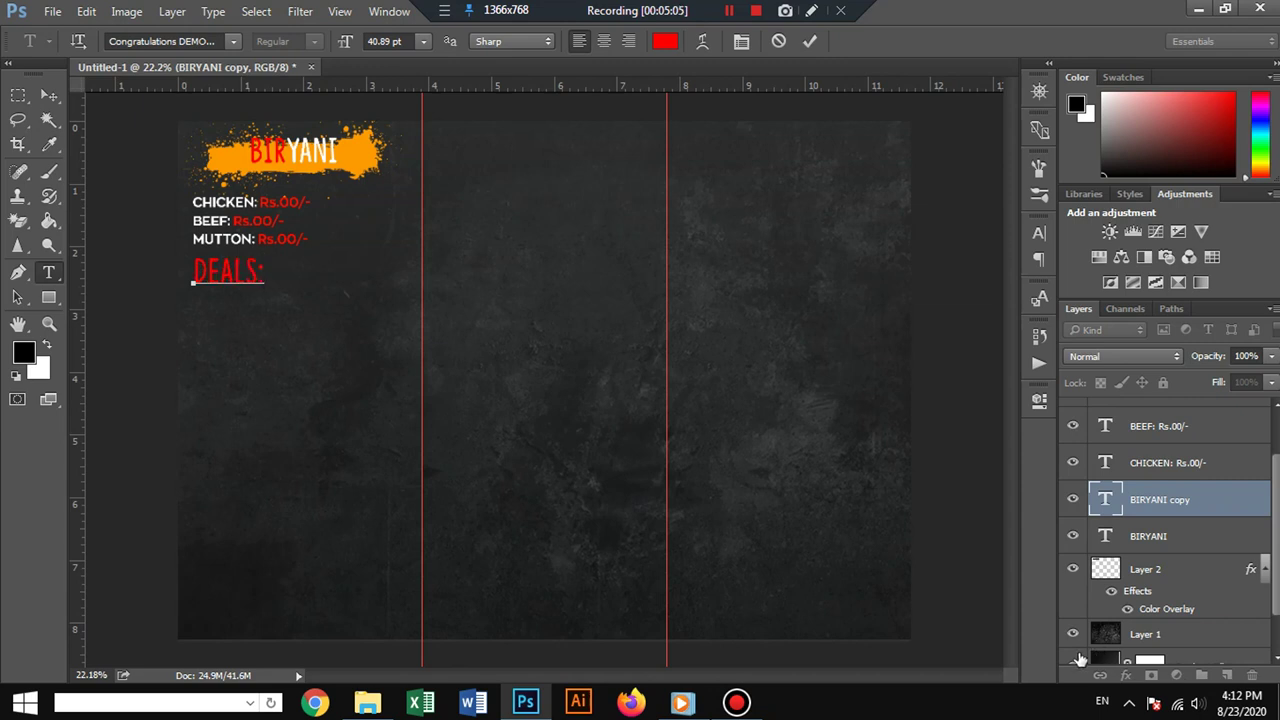
# Colour the letters DEA in DEALS: white (#ffffff).
pyautogui.moveTo(235, 272); pyautogui.dragTo(168, 274)
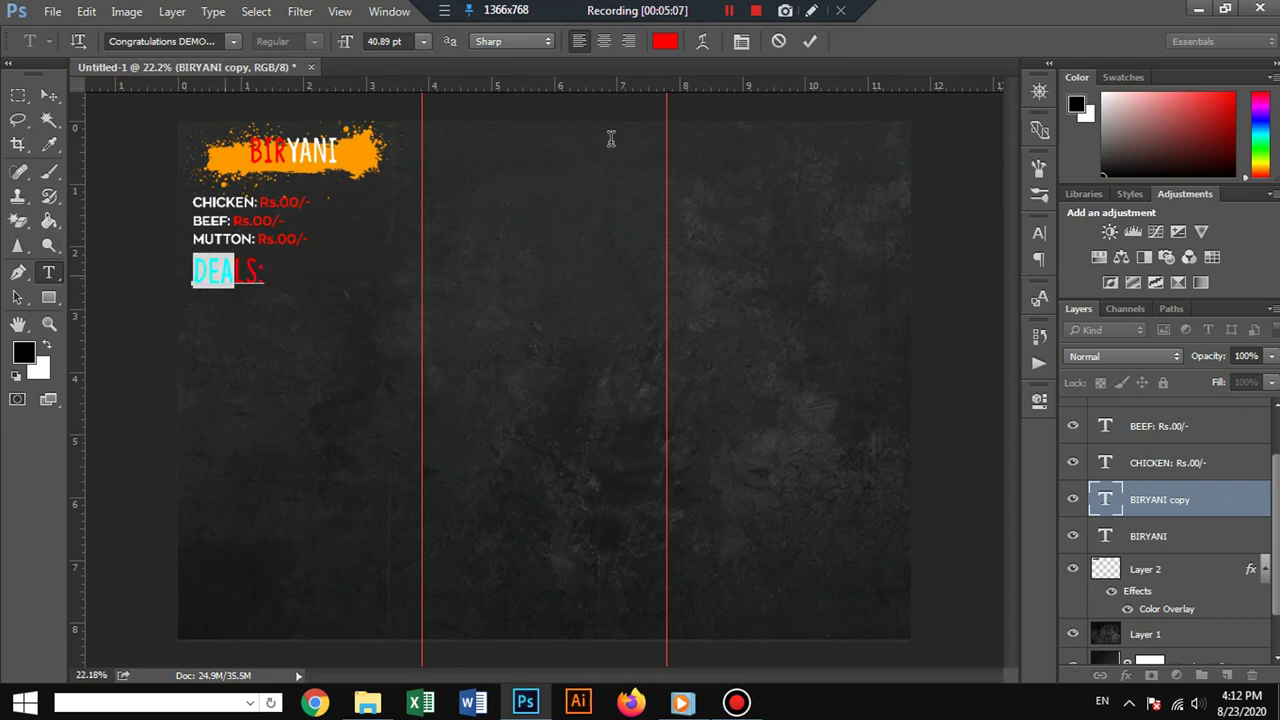
pyautogui.click(665, 41)
pyautogui.write('ffffff')
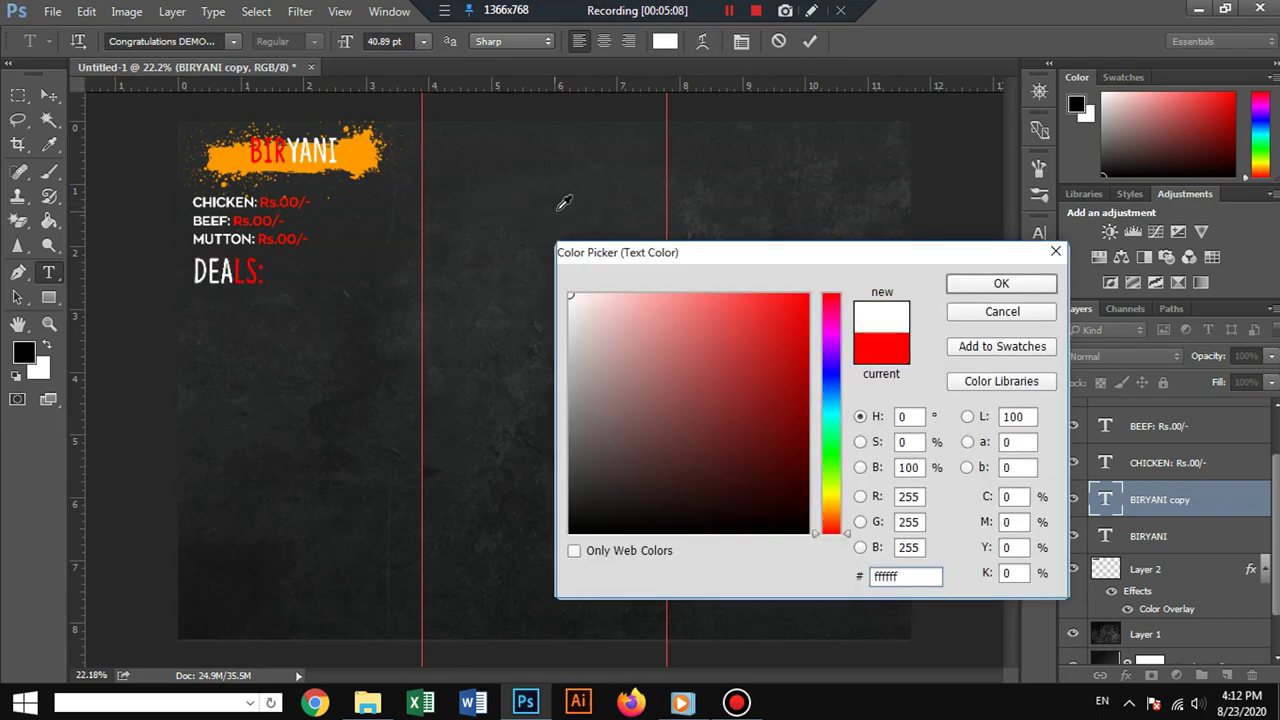
pyautogui.press('Return')
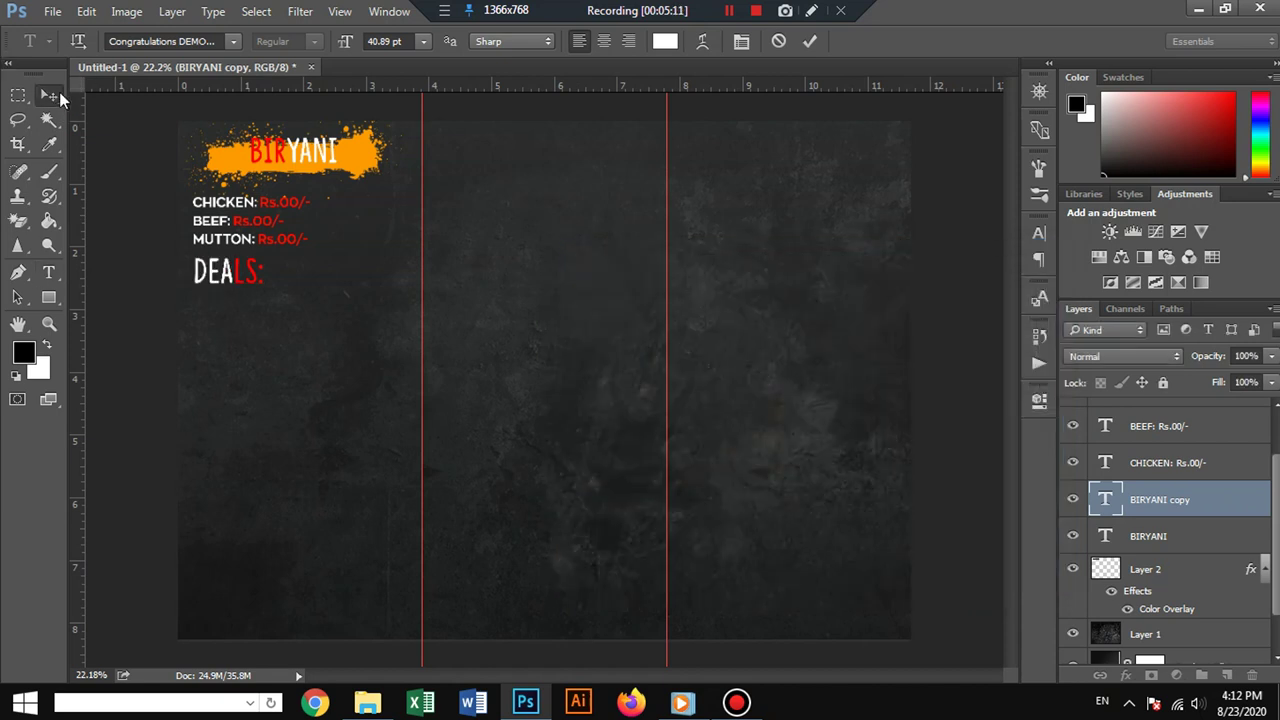
pyautogui.click(50, 94)
# Scale the DEALS: heading to about 75% and align it with the price lines' left edge.
pyautogui.hotkey('ctrl', 't')
pyautogui.moveTo(265, 255); pyautogui.dragTo(258, 251)
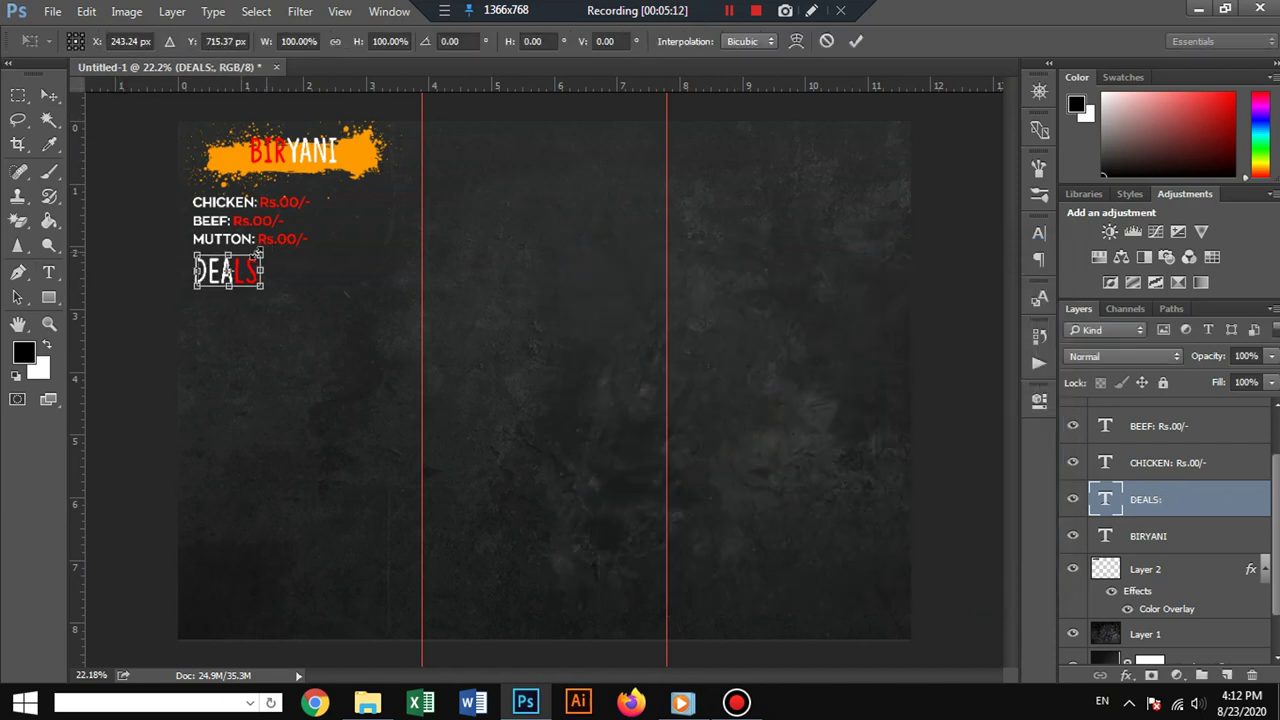
pyautogui.press('Return')
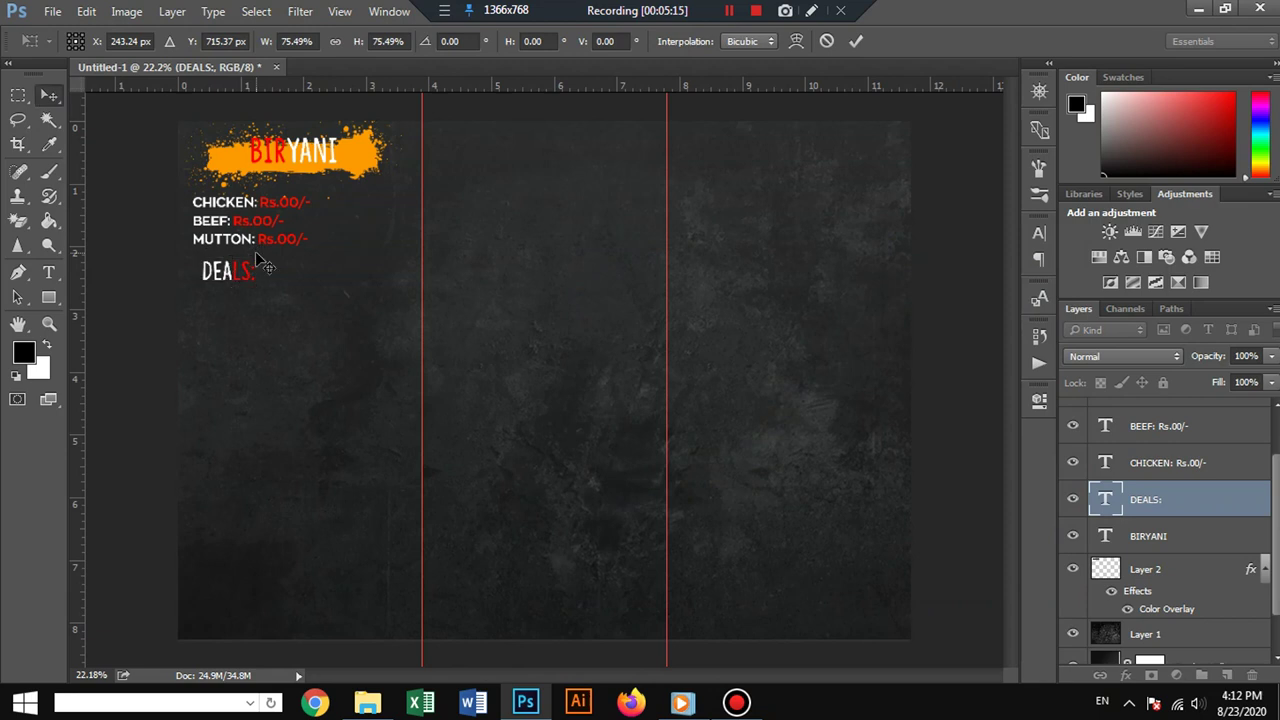
pyautogui.moveTo(226, 275)
pyautogui.mouseDown()
pyautogui.moveTo(232, 300)
pyautogui.moveTo(325, 300)
pyautogui.mouseUp()
# Retype the copied line as the BUY ONE GET TWO FREE deal and colour ONE pure red.
pyautogui.click(49, 272)
pyautogui.write('B')
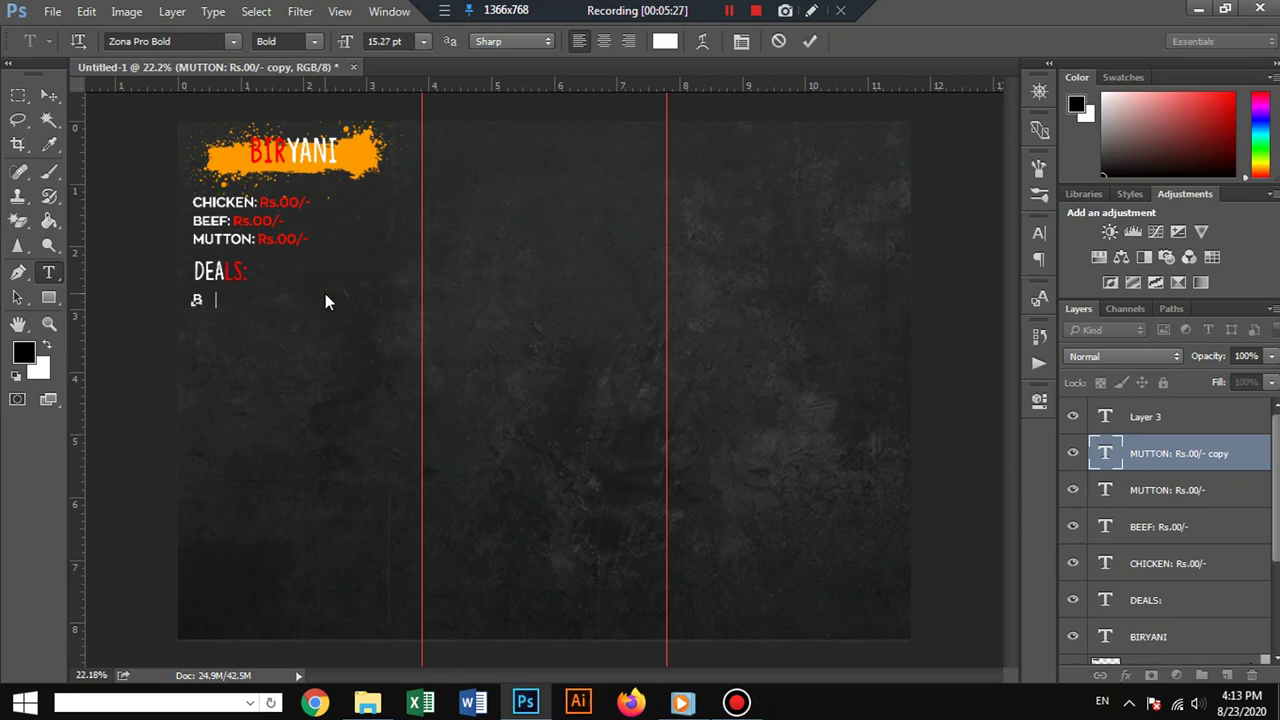
pyautogui.write('U')
pyautogui.write('Y')
pyautogui.write(' ON E')
pyautogui.write('GET')
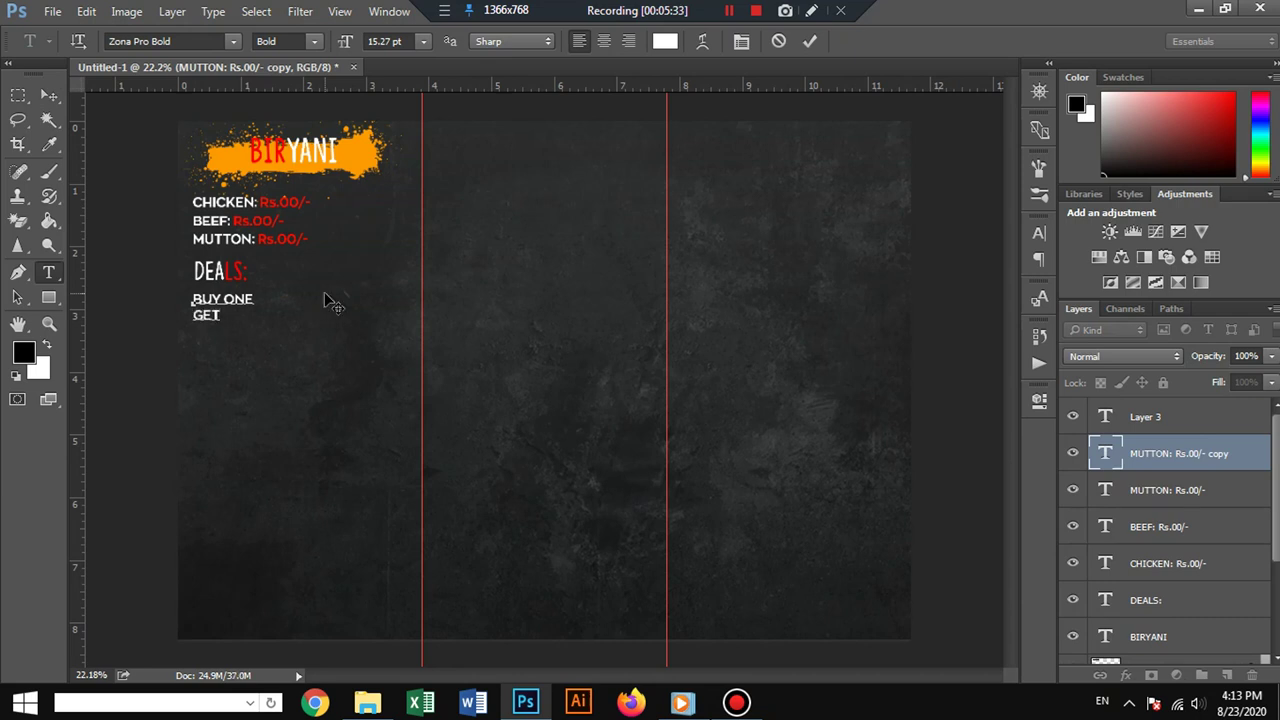
pyautogui.write(' TWO FREE')
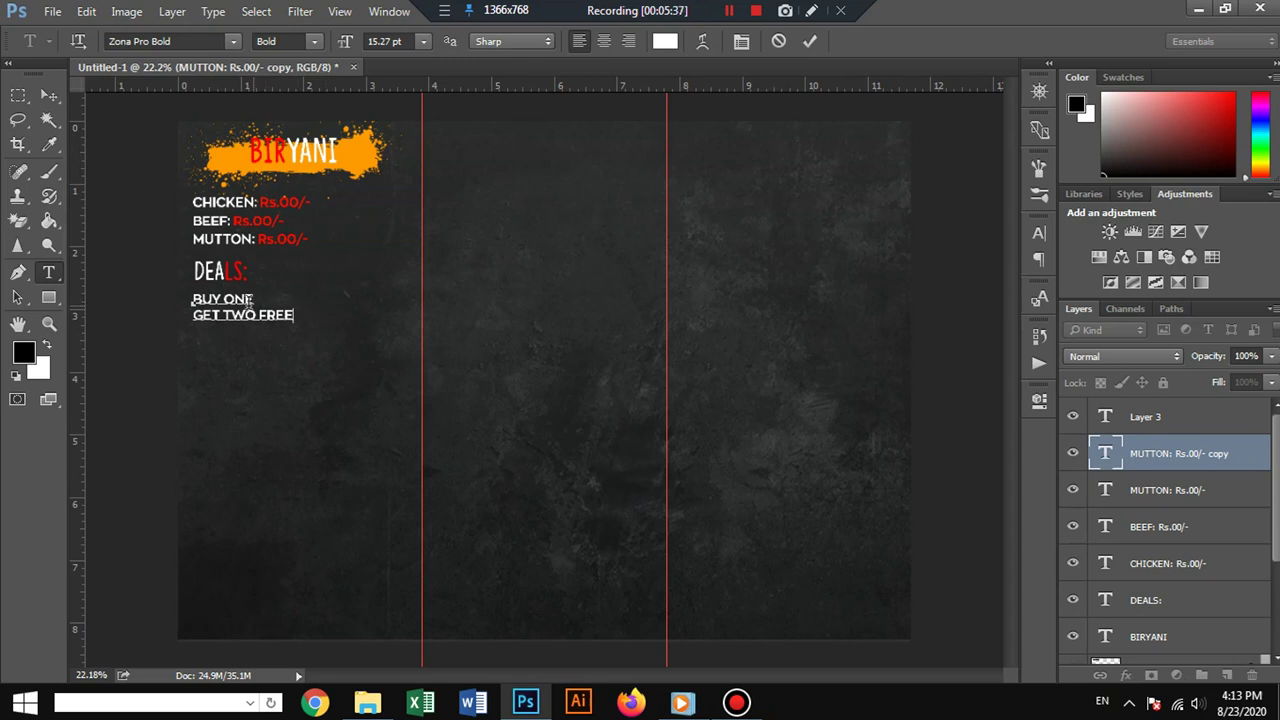
pyautogui.moveTo(224, 298); pyautogui.dragTo(257, 298)
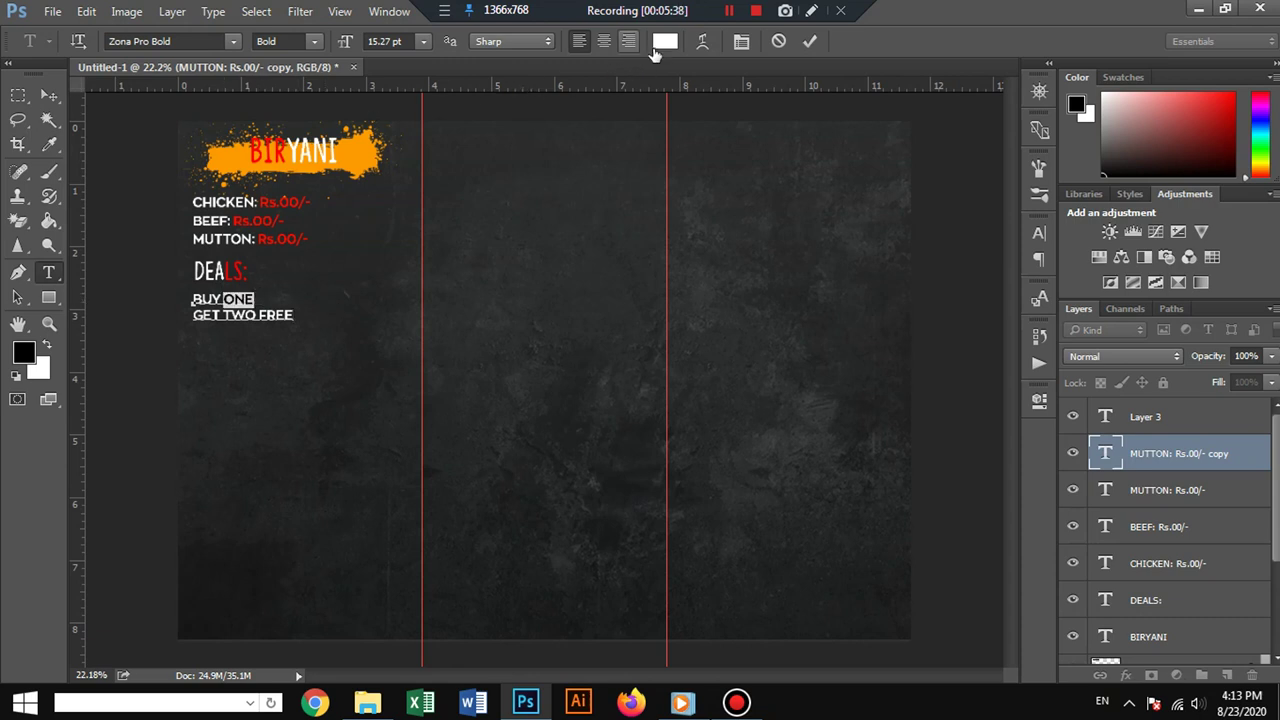
pyautogui.click(664, 41)
pyautogui.click(262, 132)
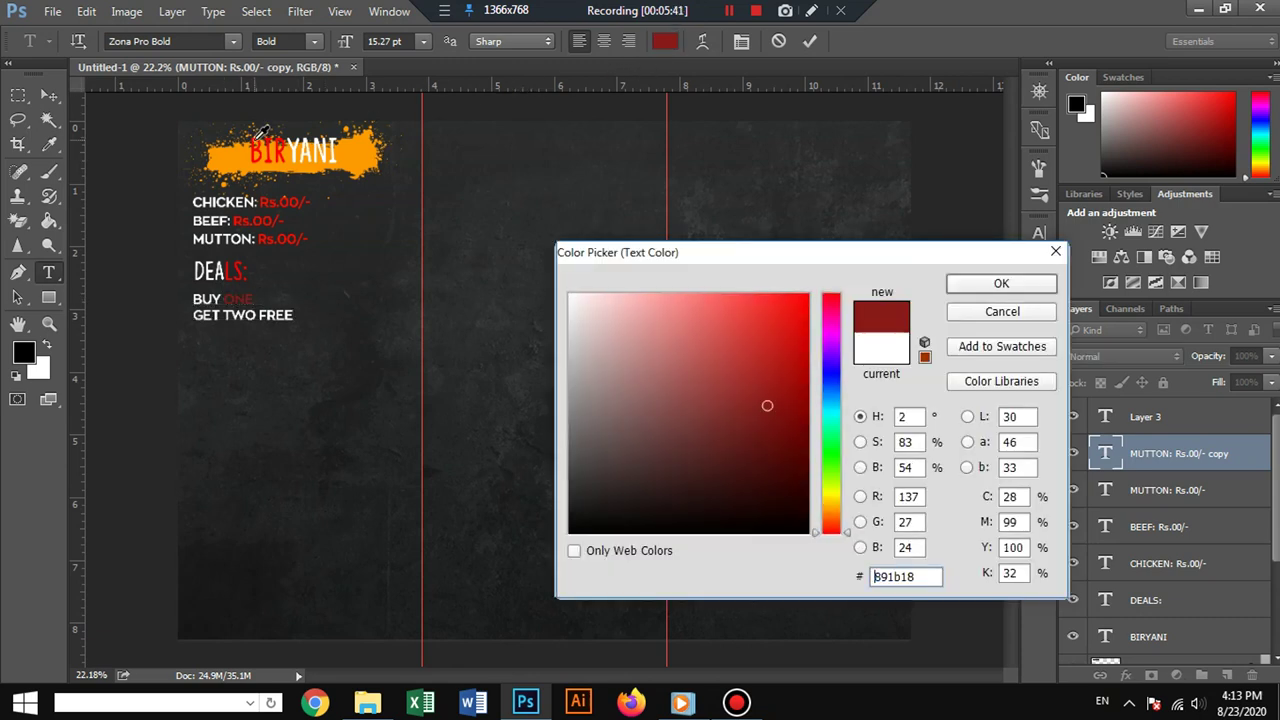
pyautogui.click(231, 262)
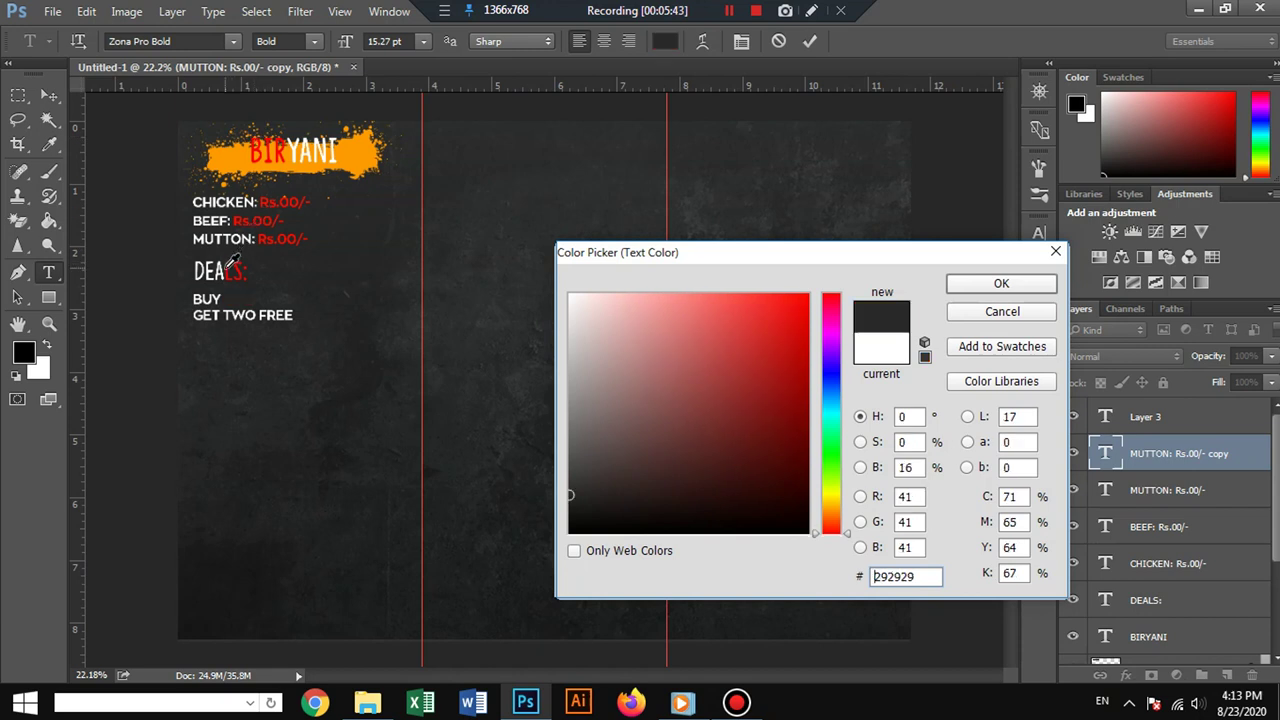
pyautogui.click(236, 270)
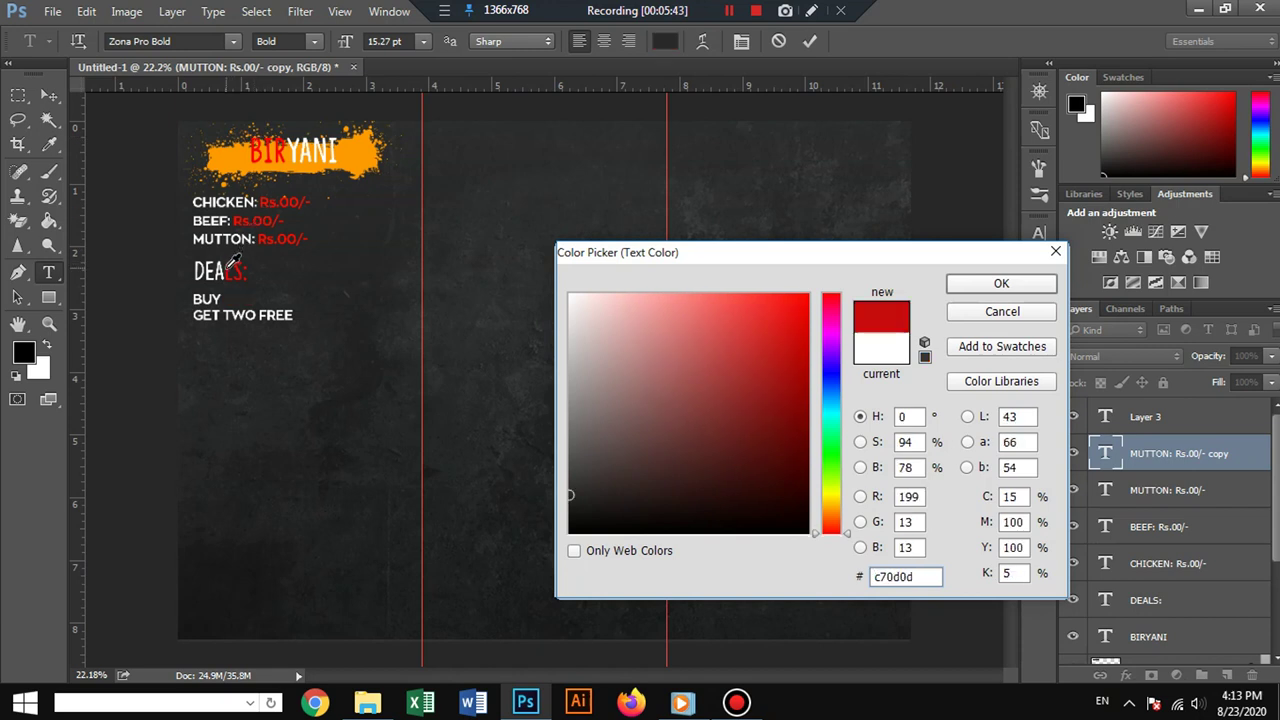
pyautogui.click(302, 234)
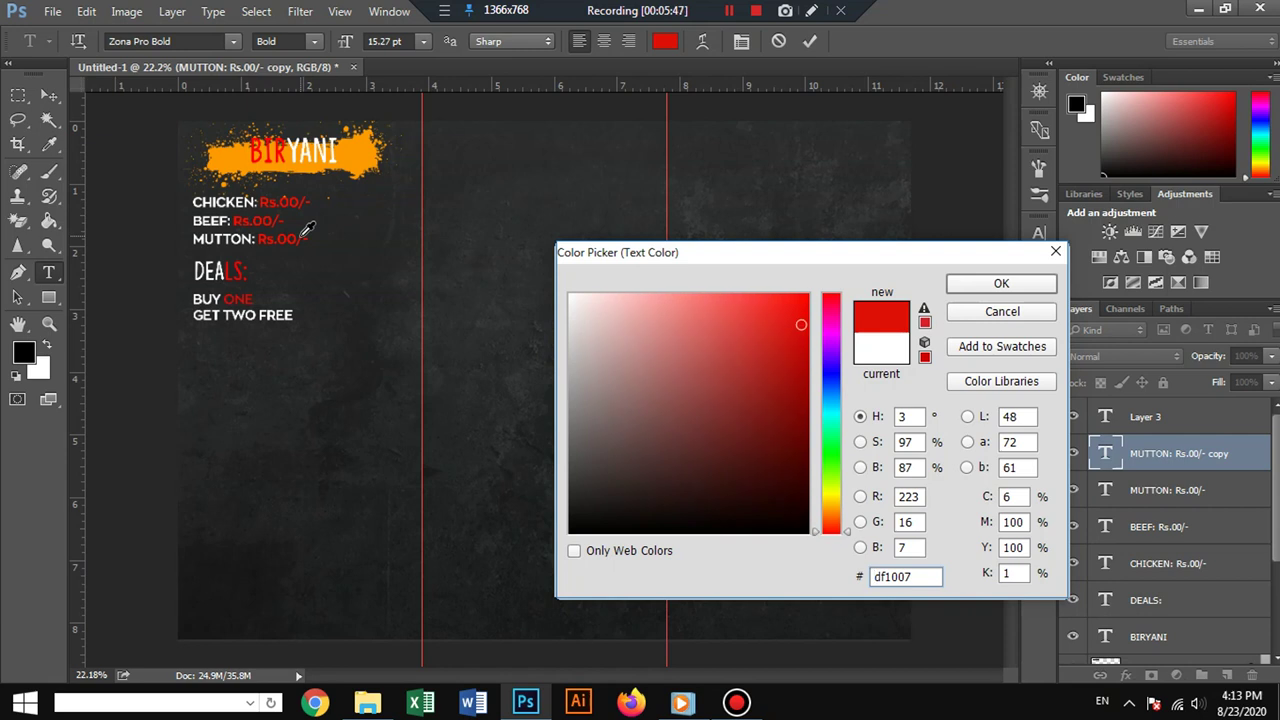
pyautogui.click(241, 259)
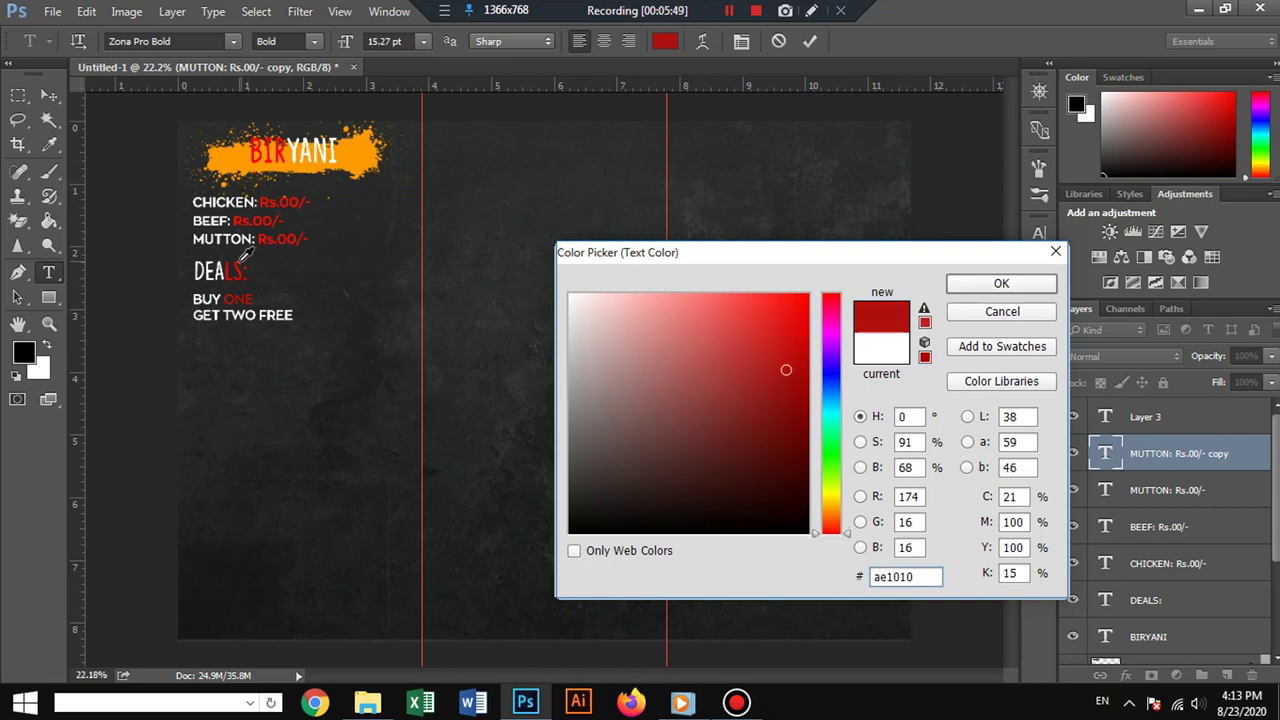
pyautogui.moveTo(684, 351); pyautogui.dragTo(835, 229)
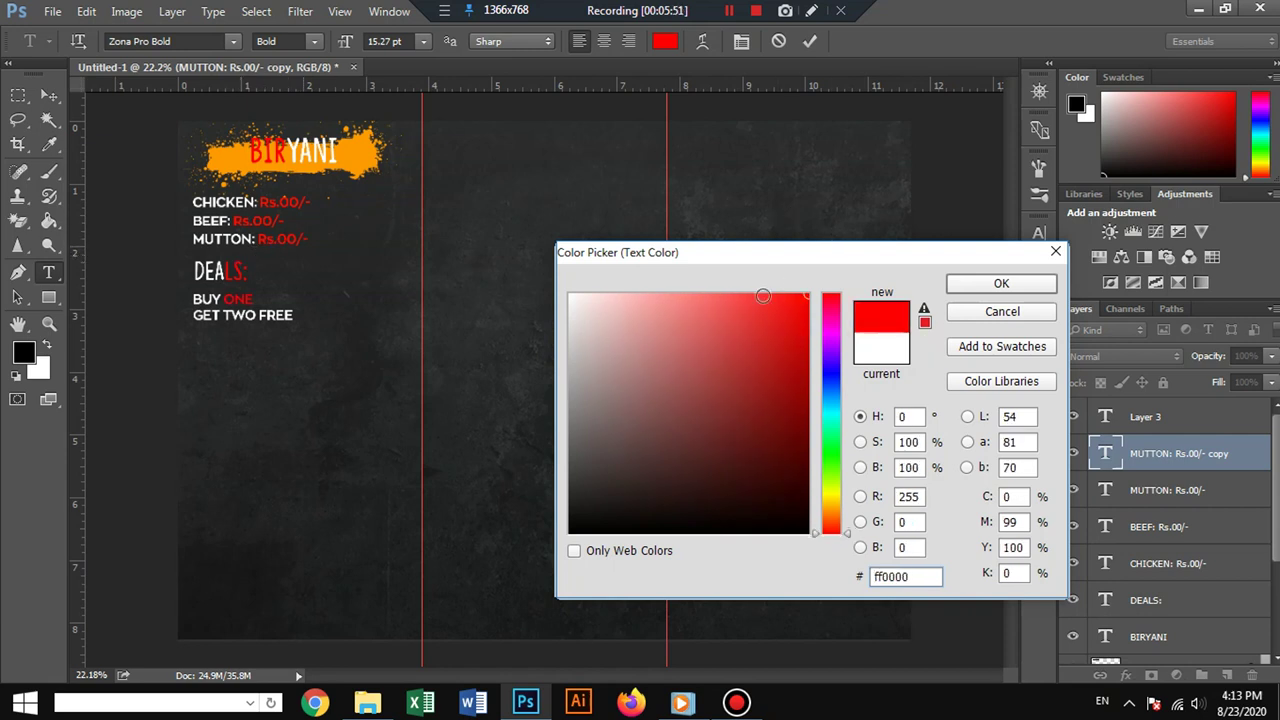
pyautogui.click(1020, 288)
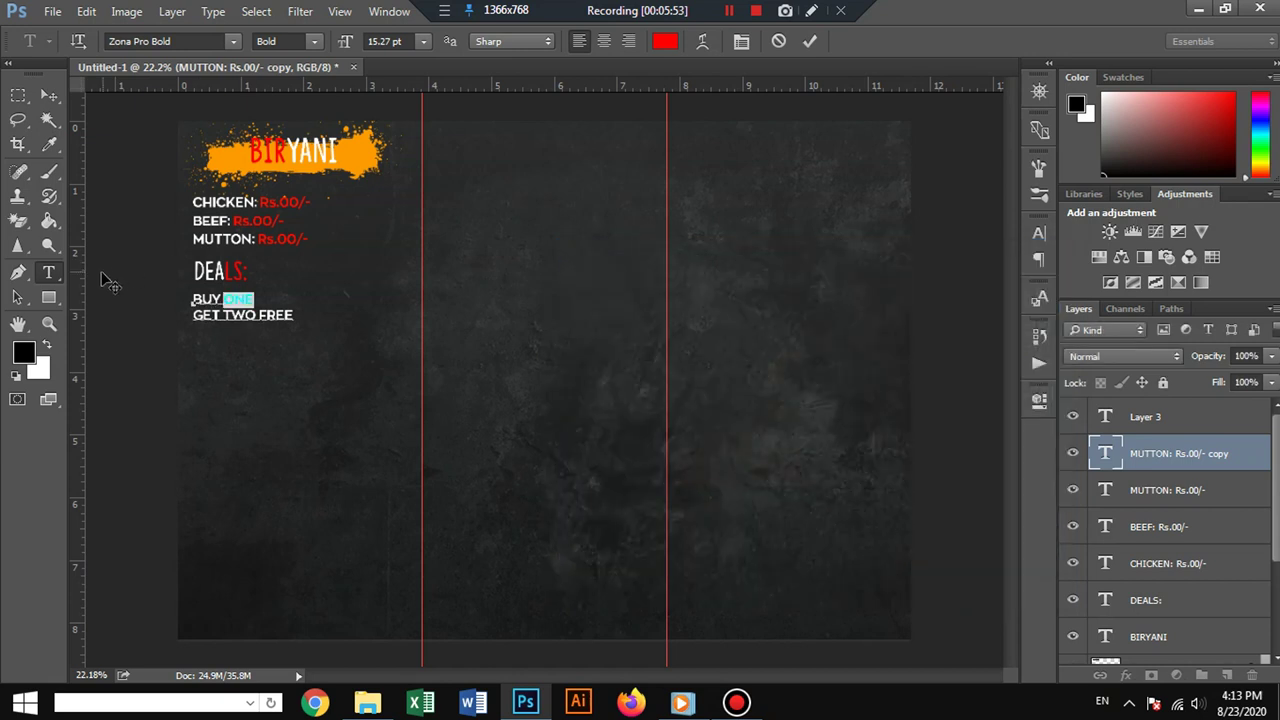
pyautogui.click(96, 259)
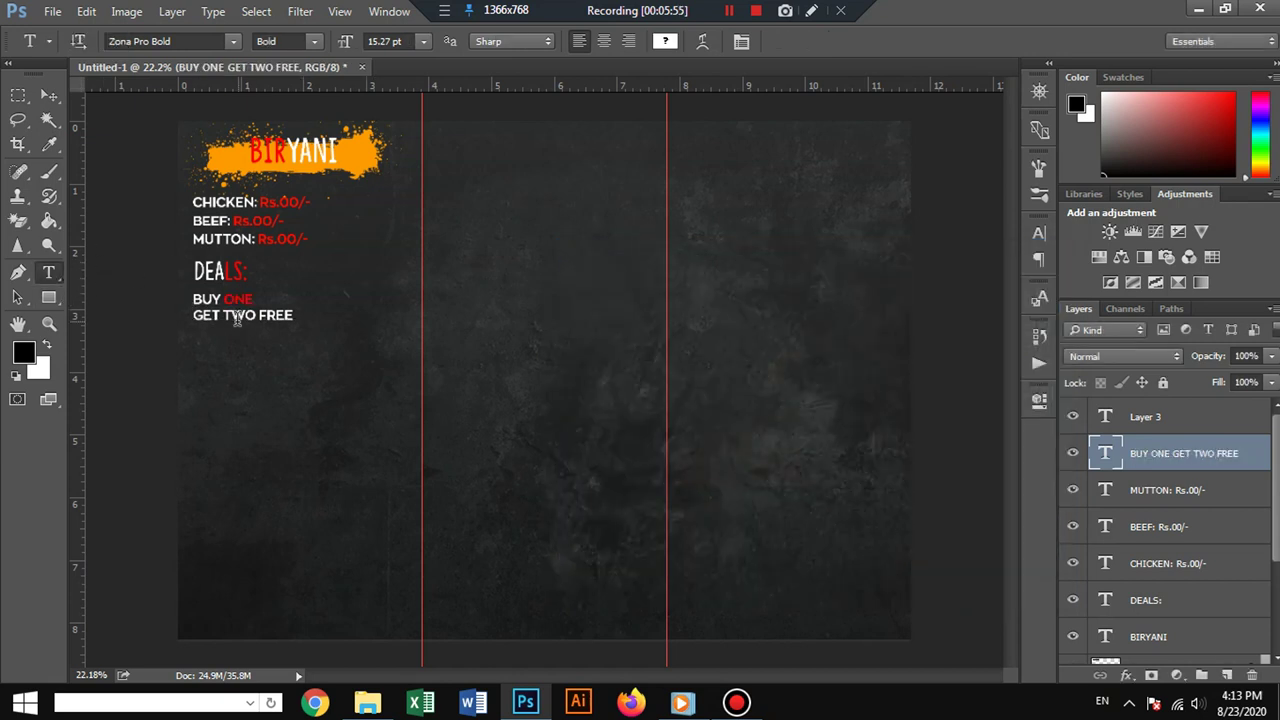
# Colour the word TWO red (#ff0000).
pyautogui.moveTo(225, 314); pyautogui.dragTo(257, 316)
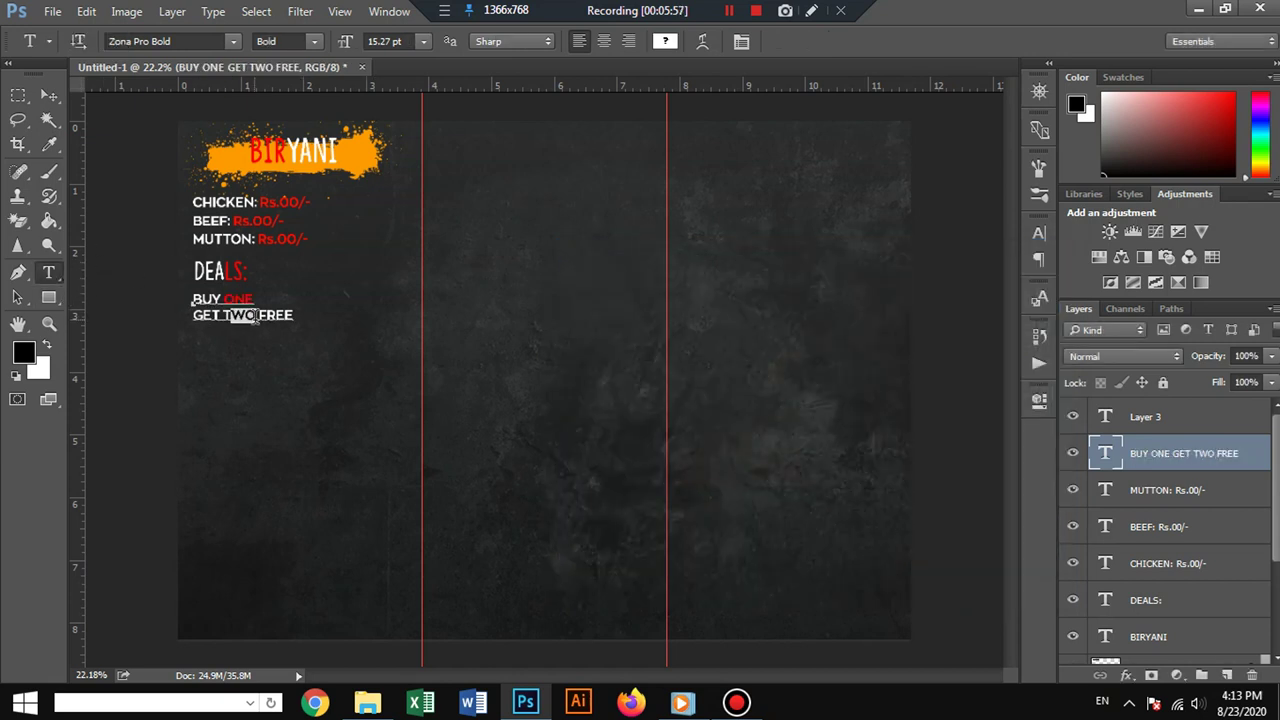
pyautogui.doubleClick(230, 315)
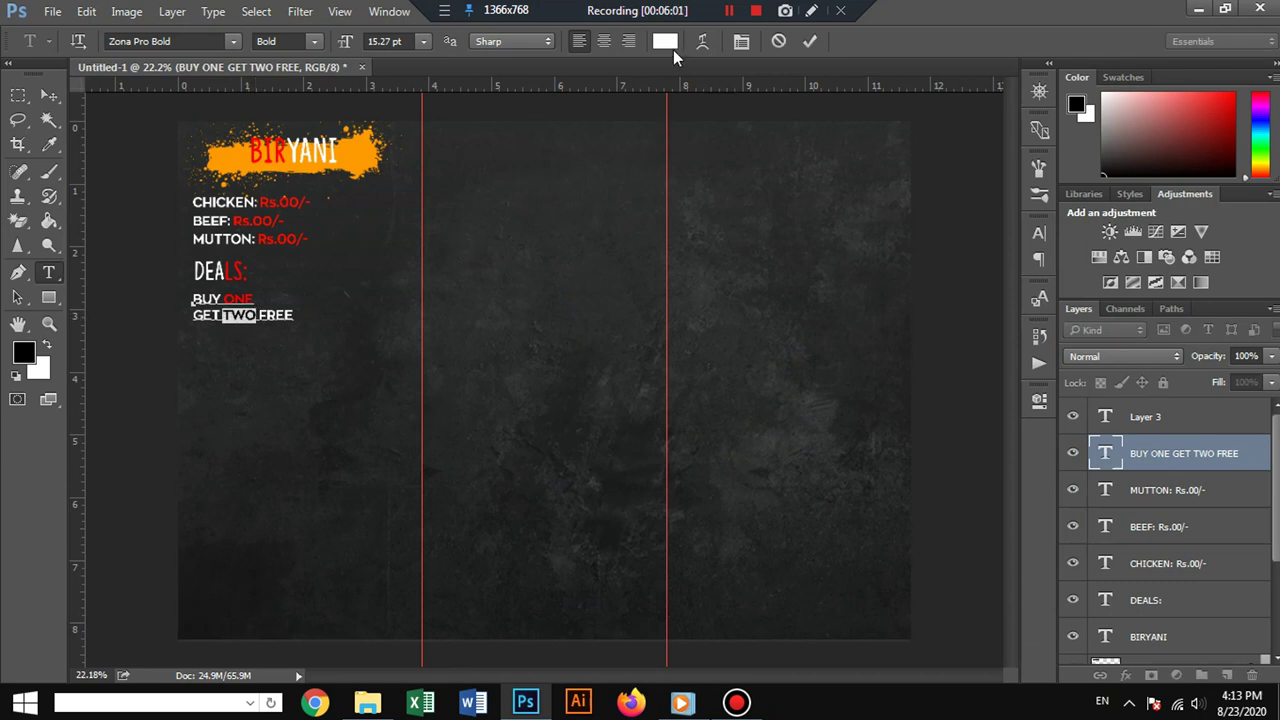
pyautogui.click(665, 44)
pyautogui.write('ff0000')
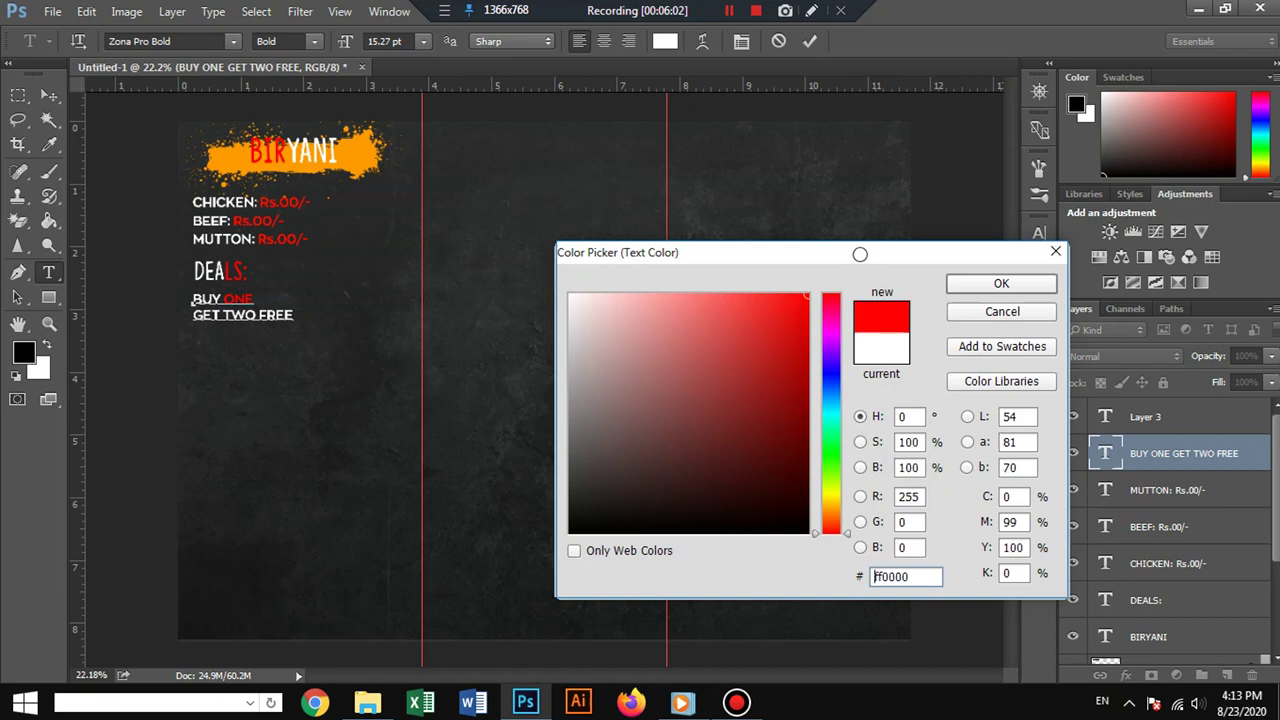
pyautogui.click(981, 280)
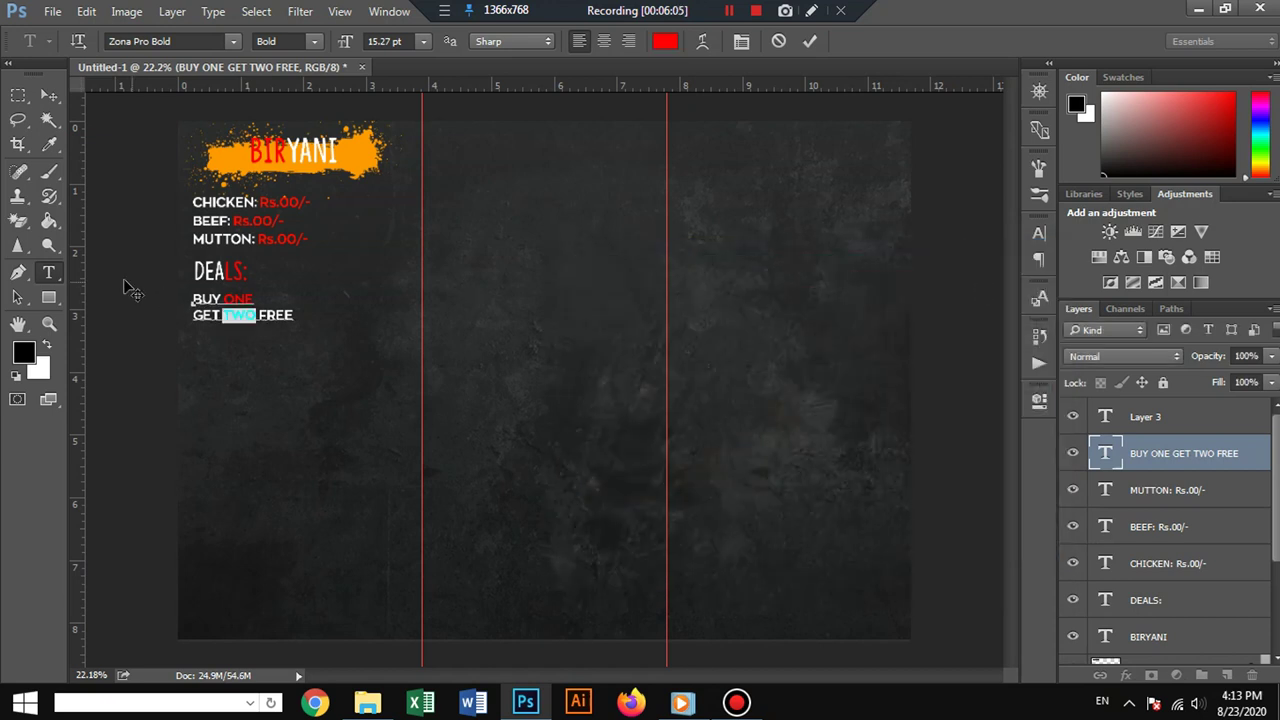
pyautogui.click(50, 88)
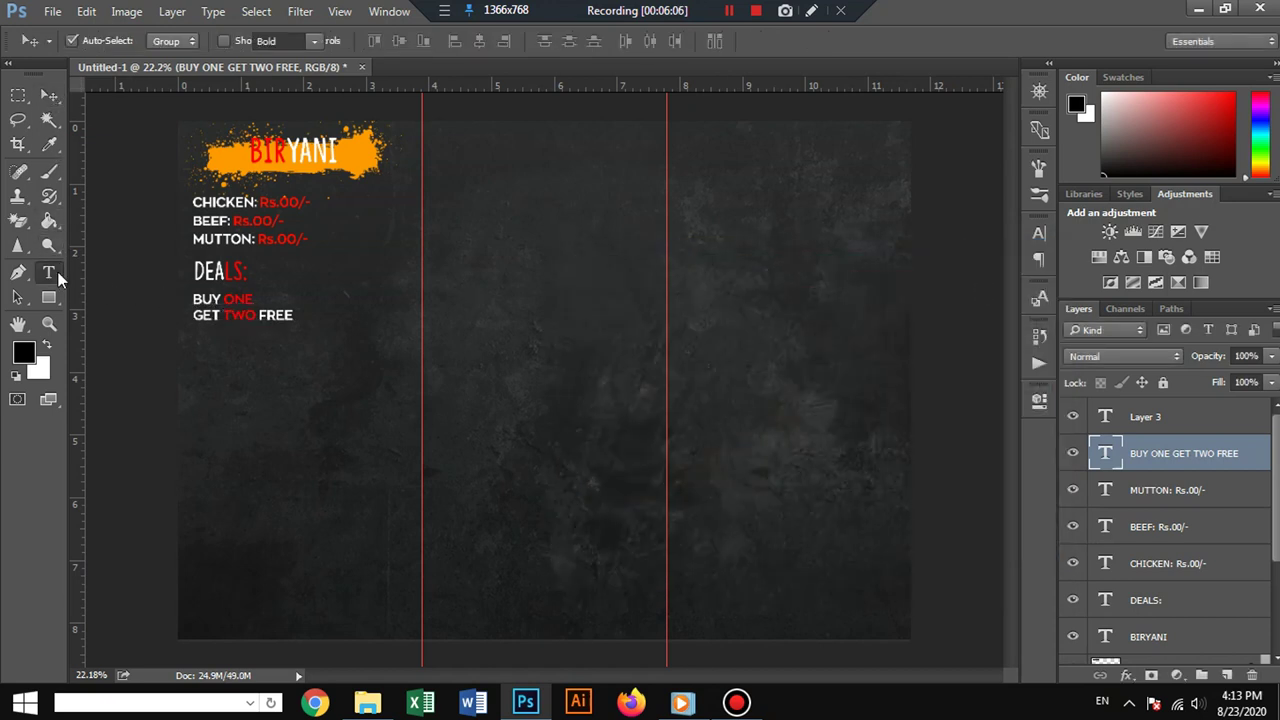
# Break TWO FREE onto its own line in the deals text.
pyautogui.click(48, 272)
pyautogui.click(228, 314)
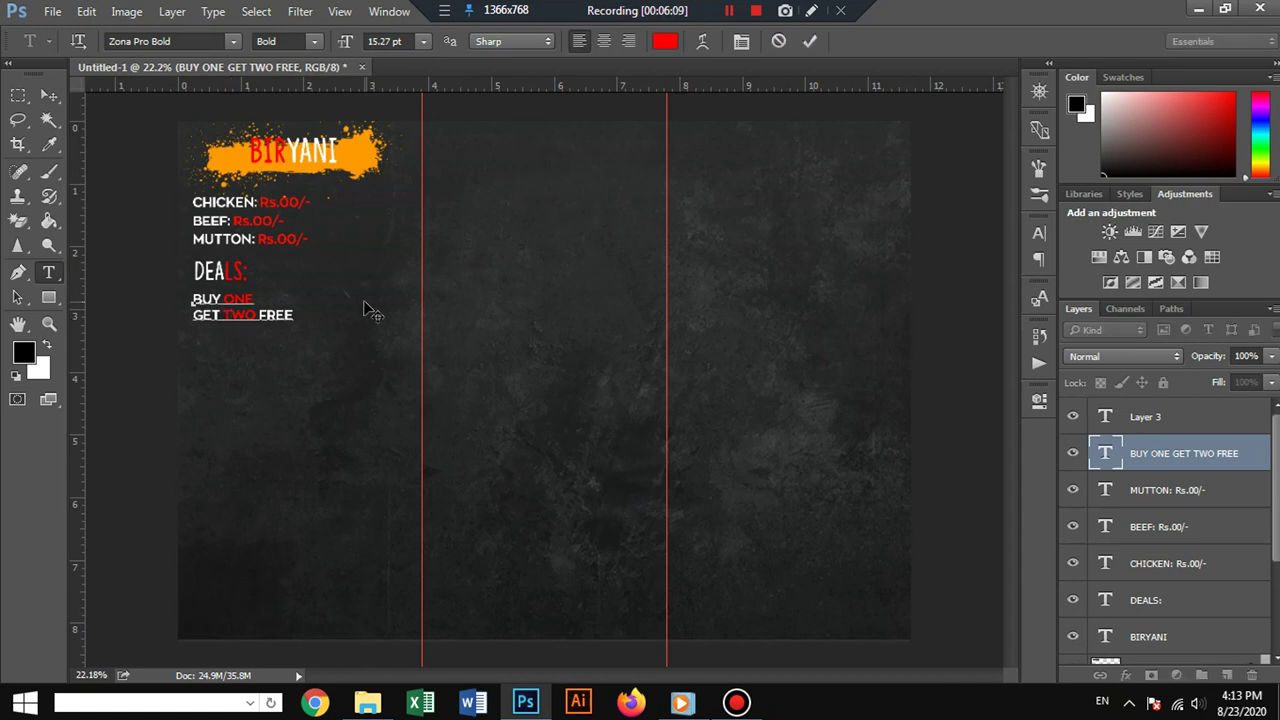
pyautogui.press('Left')
pyautogui.press('Return')
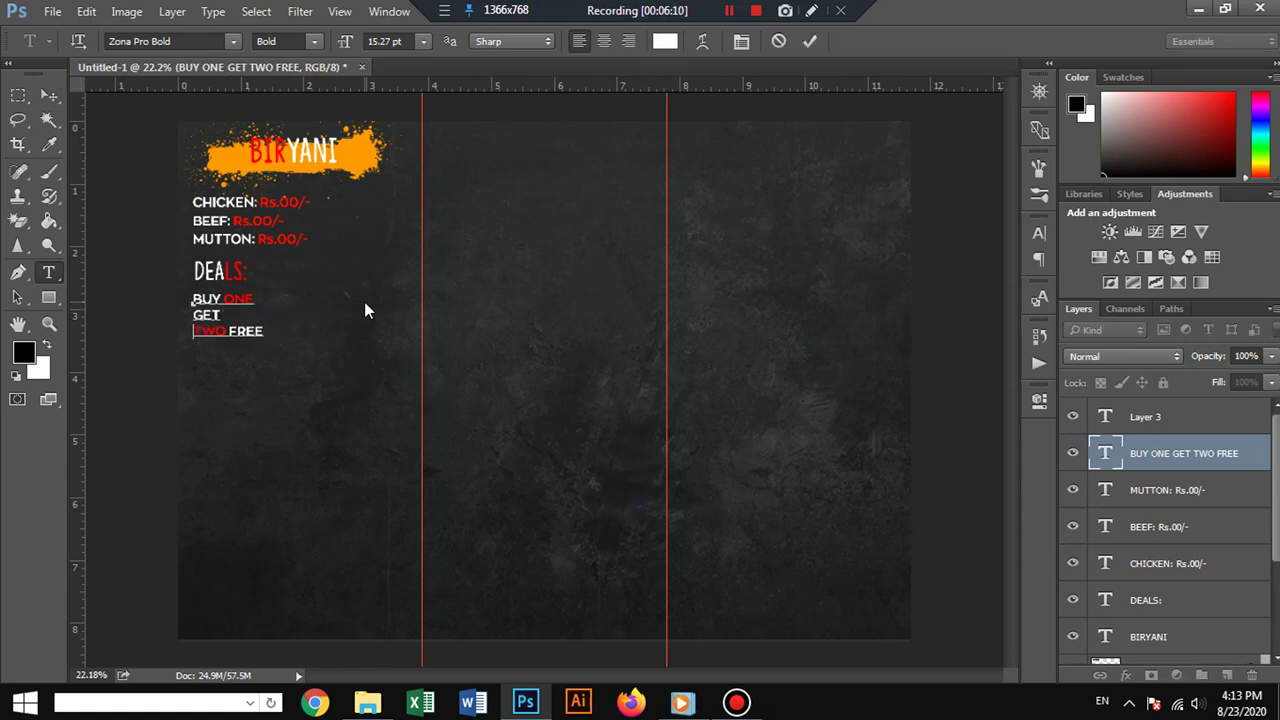
pyautogui.click(50, 92)
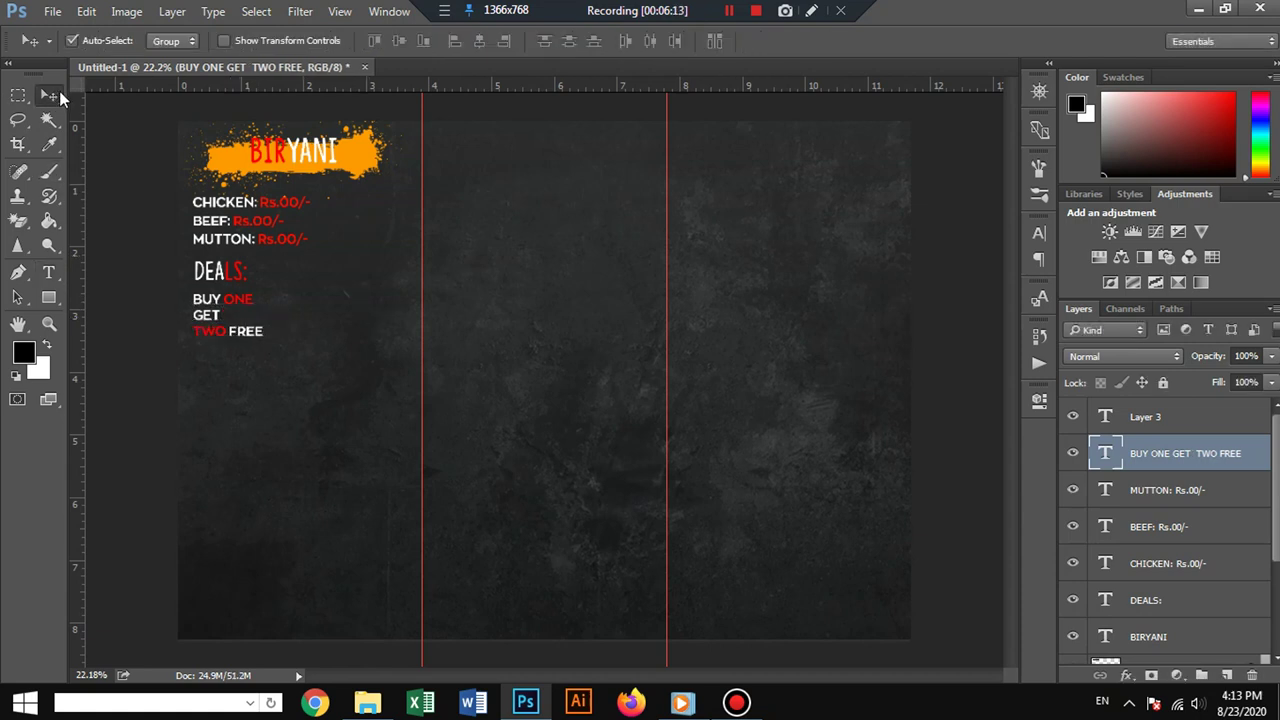
# Cut the whole biryani bowl PNG, close it unsaved, and paste it into the menu.
pyautogui.click(52, 11)
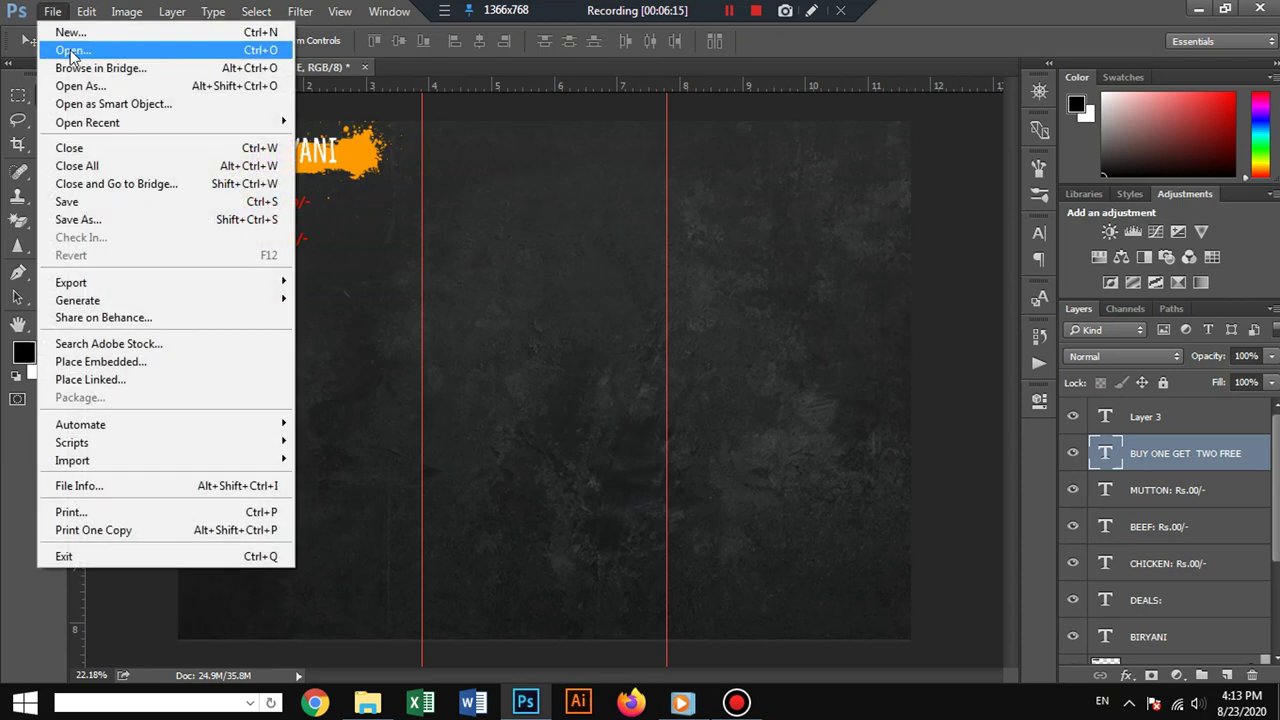
pyautogui.click(70, 52)
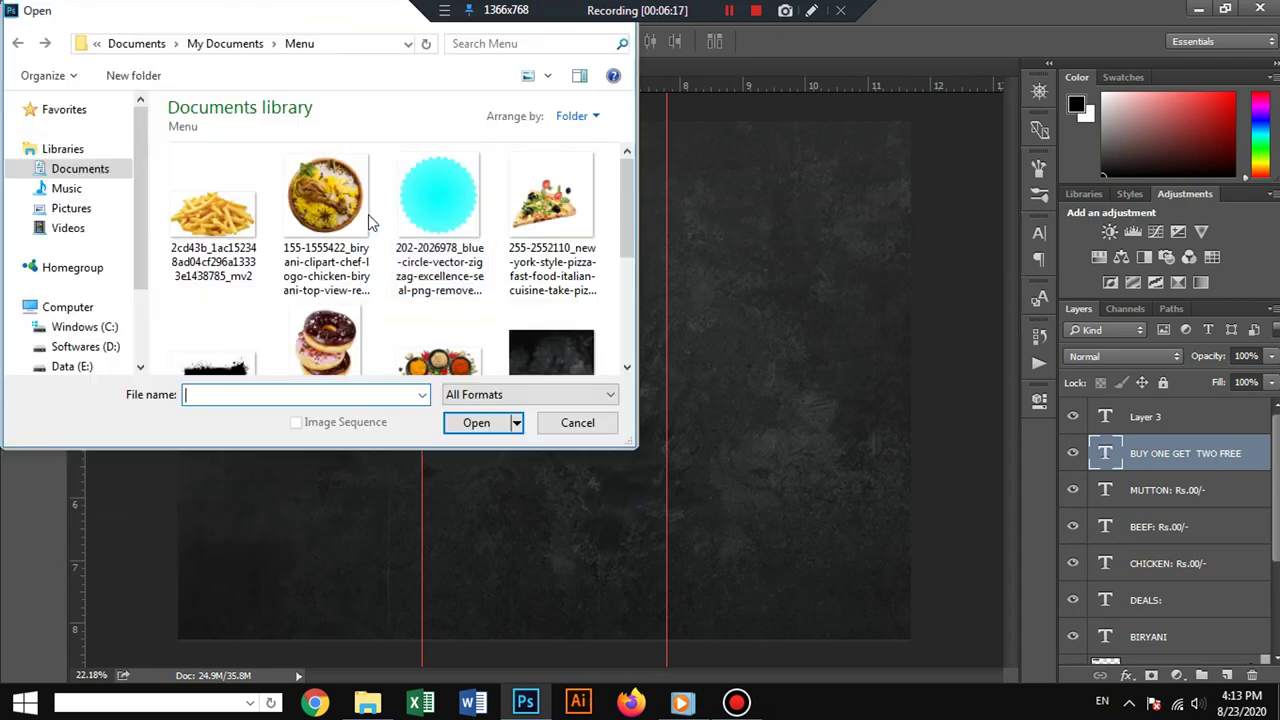
pyautogui.click(362, 218)
pyautogui.doubleClick(362, 218)
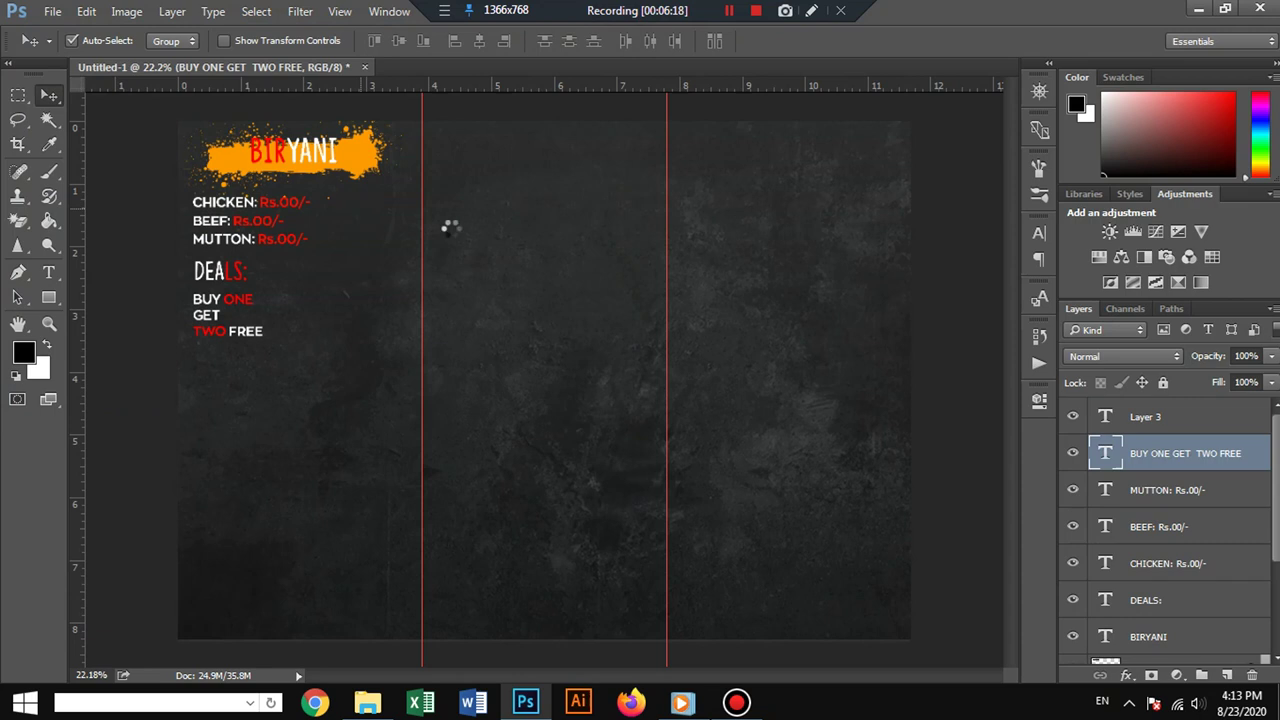
pyautogui.hotkey('ctrl', 'a')
pyautogui.hotkey('ctrl', 'x')
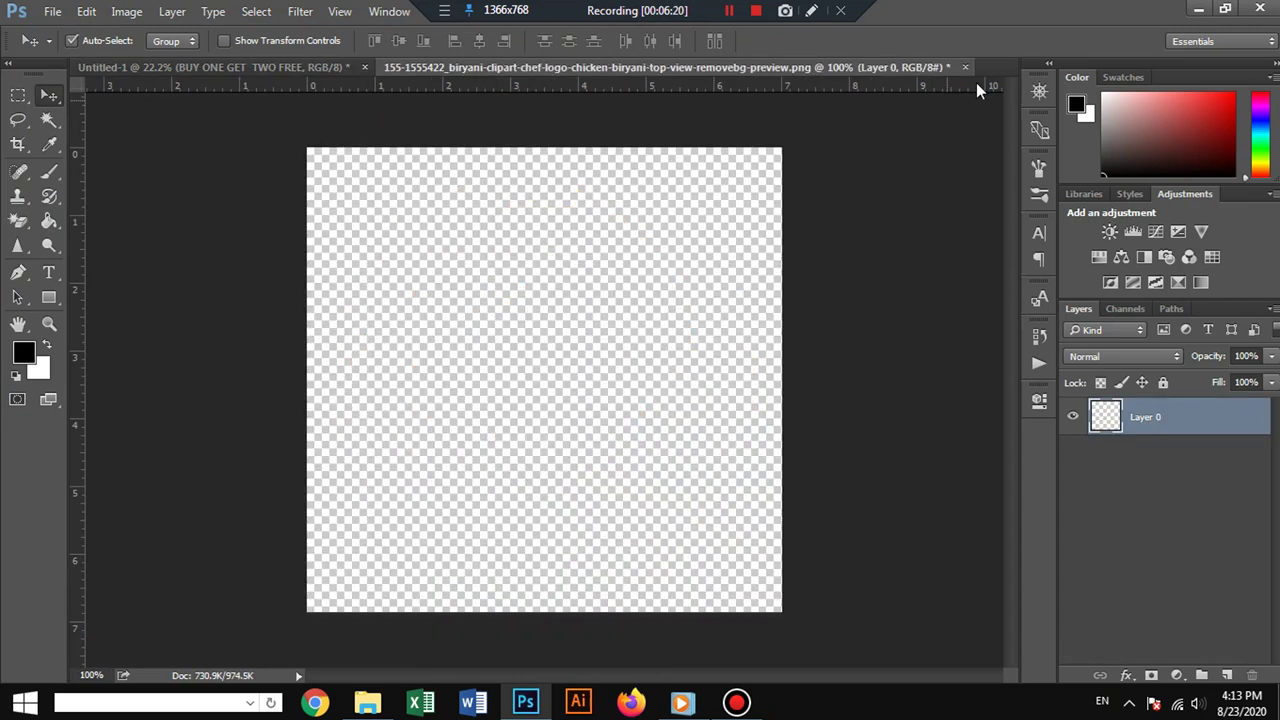
pyautogui.click(965, 67)
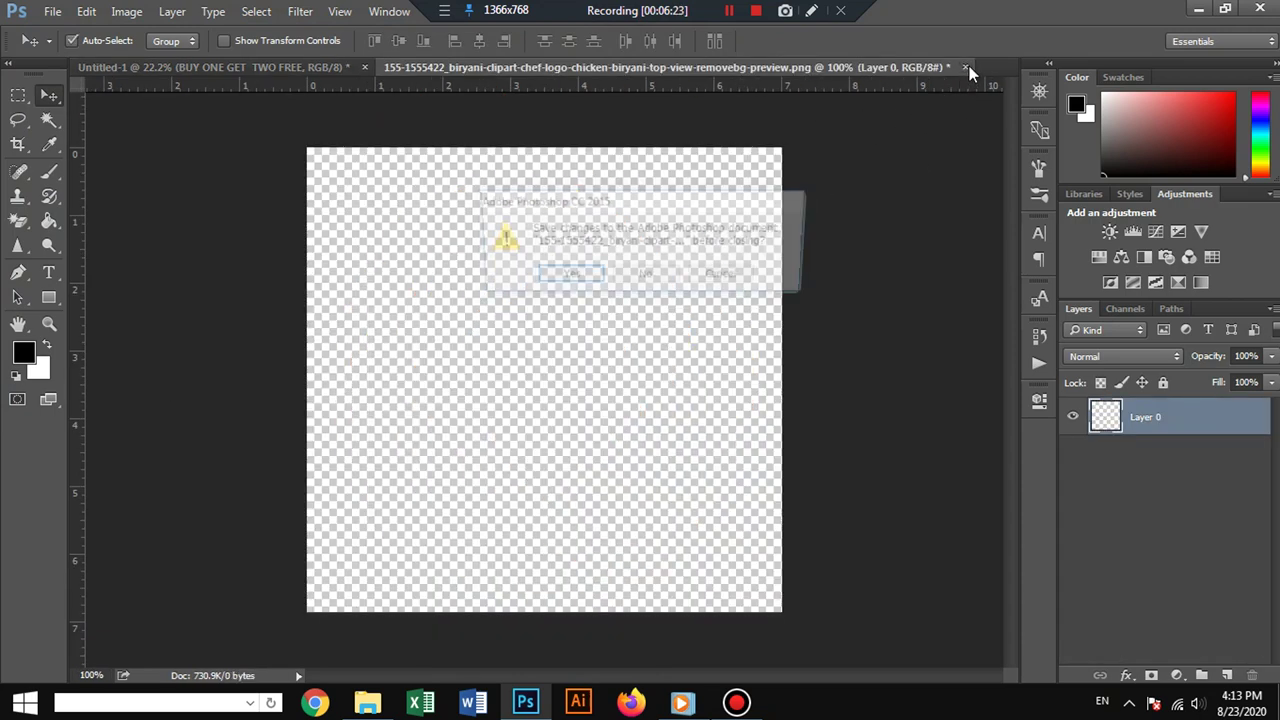
pyautogui.click(642, 262)
pyautogui.hotkey('ctrl', 'v')
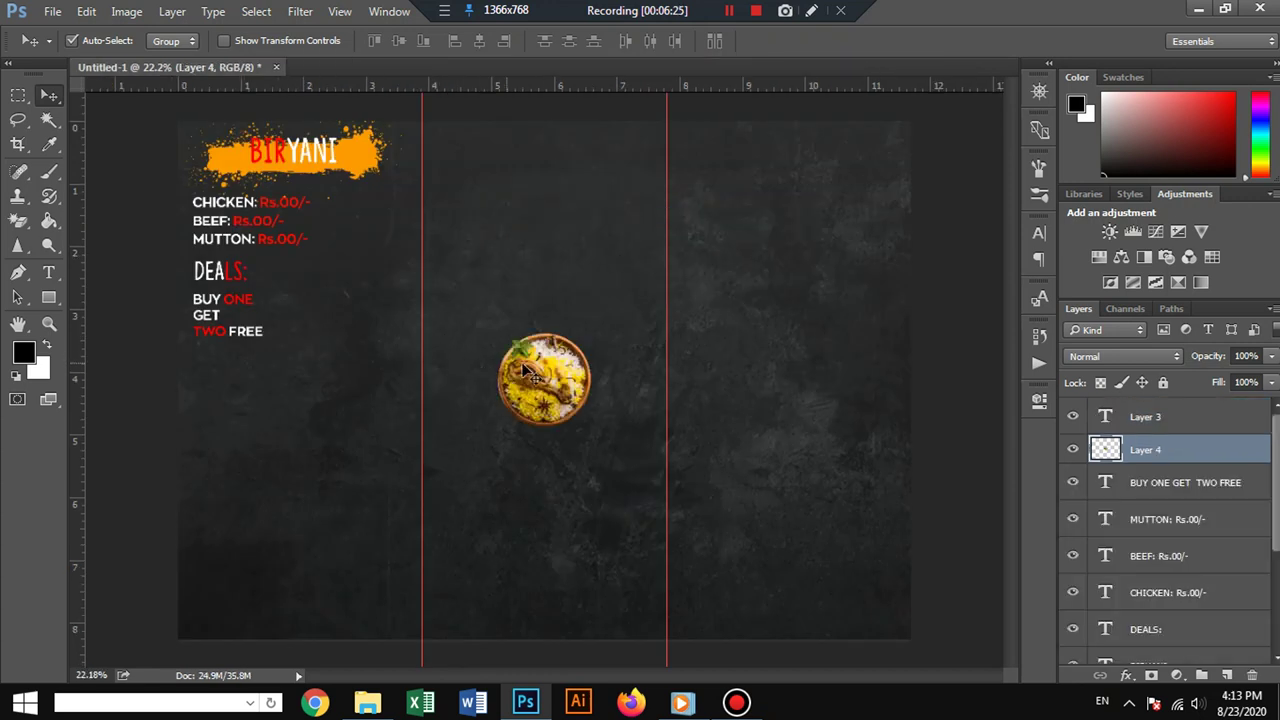
# Move the biryani bowl beside the DEALS: text and enlarge it slightly.
pyautogui.moveTo(372, 300); pyautogui.dragTo(369, 292)
pyautogui.hotkey('ctrl', 't')
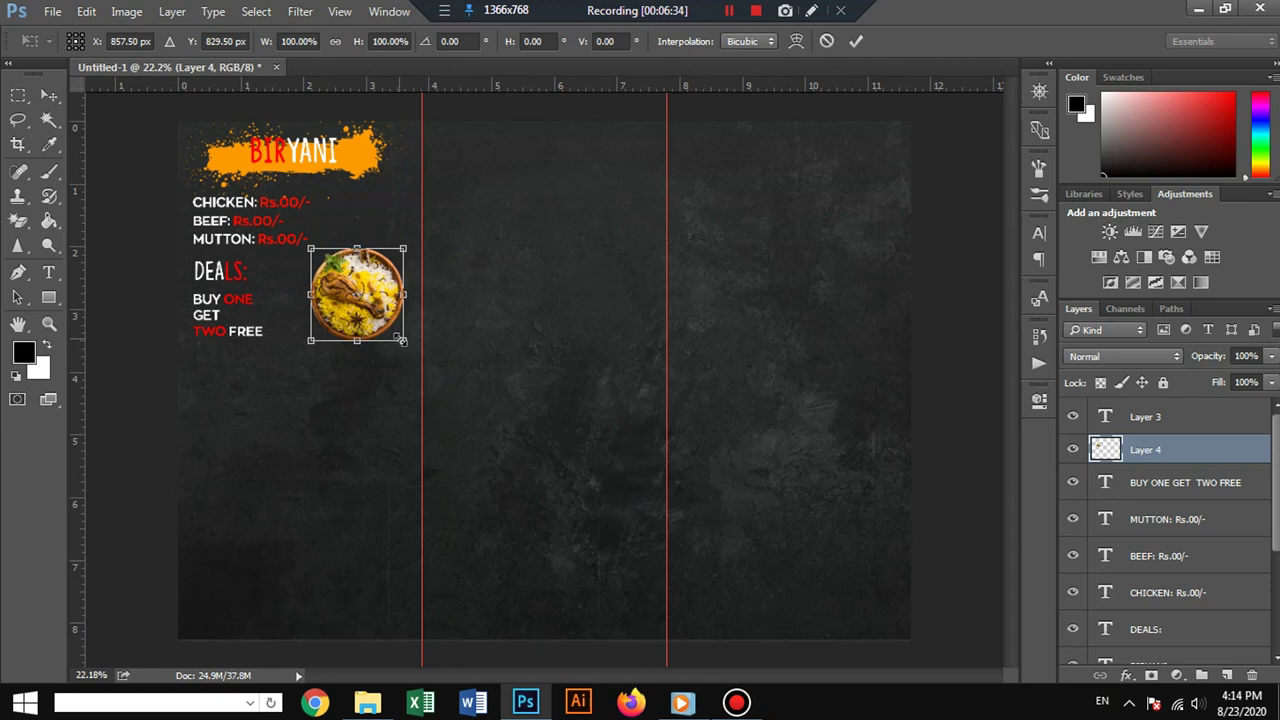
pyautogui.moveTo(401, 340); pyautogui.dragTo(405, 344)
pyautogui.press('Return')
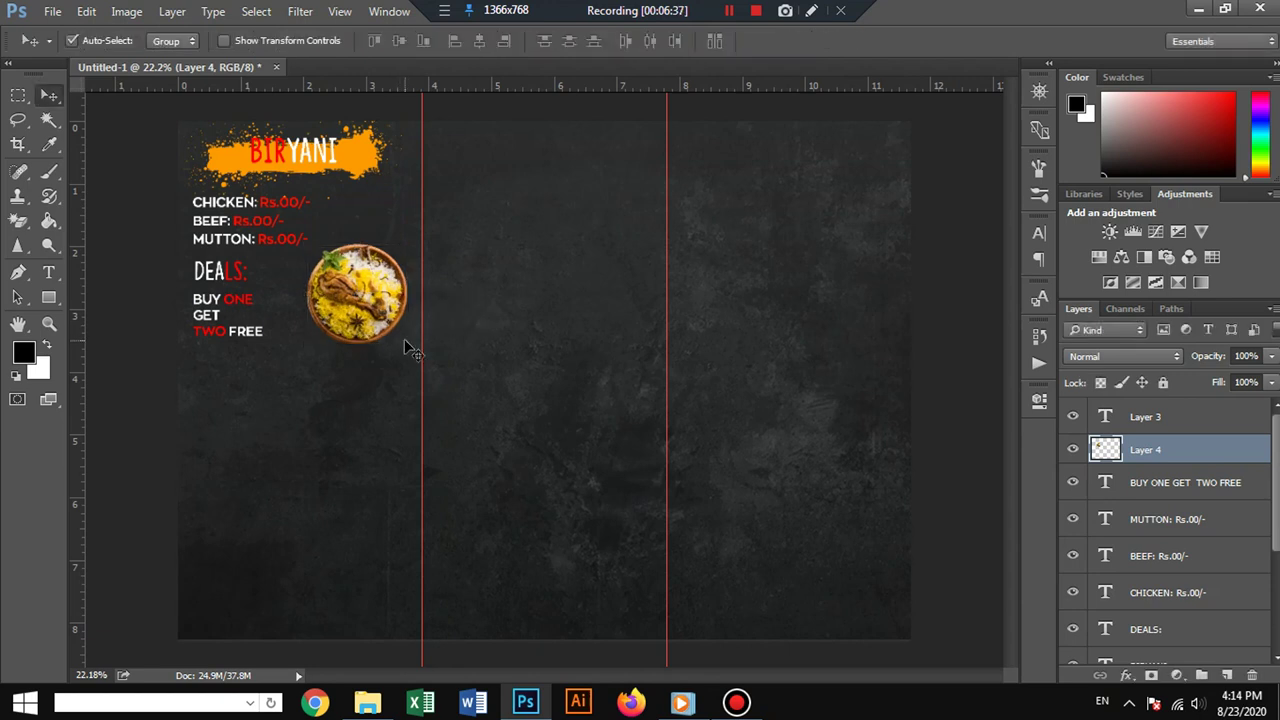
# Cut the blue zigzag circle PNG's pixels, close it unsaved, and paste into Untitled-1 as Layer 5.
pyautogui.click(52, 11)
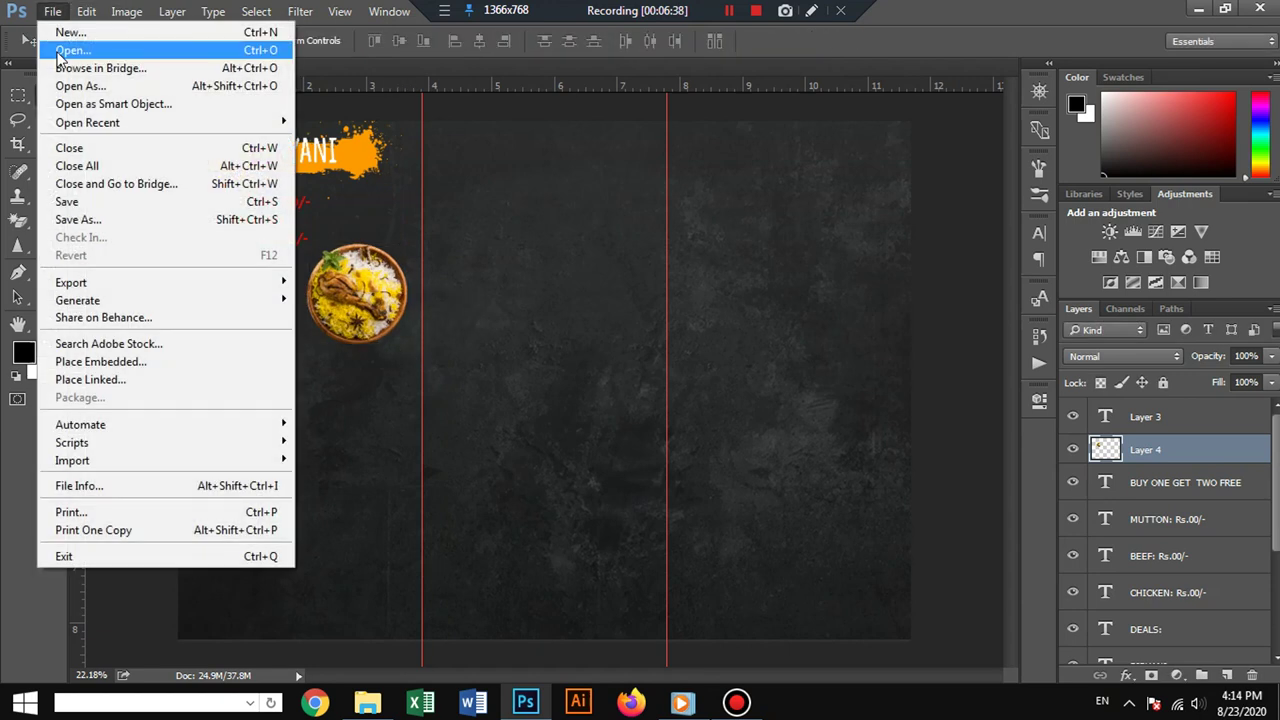
pyautogui.press('Escape')
pyautogui.doubleClick(430, 216)
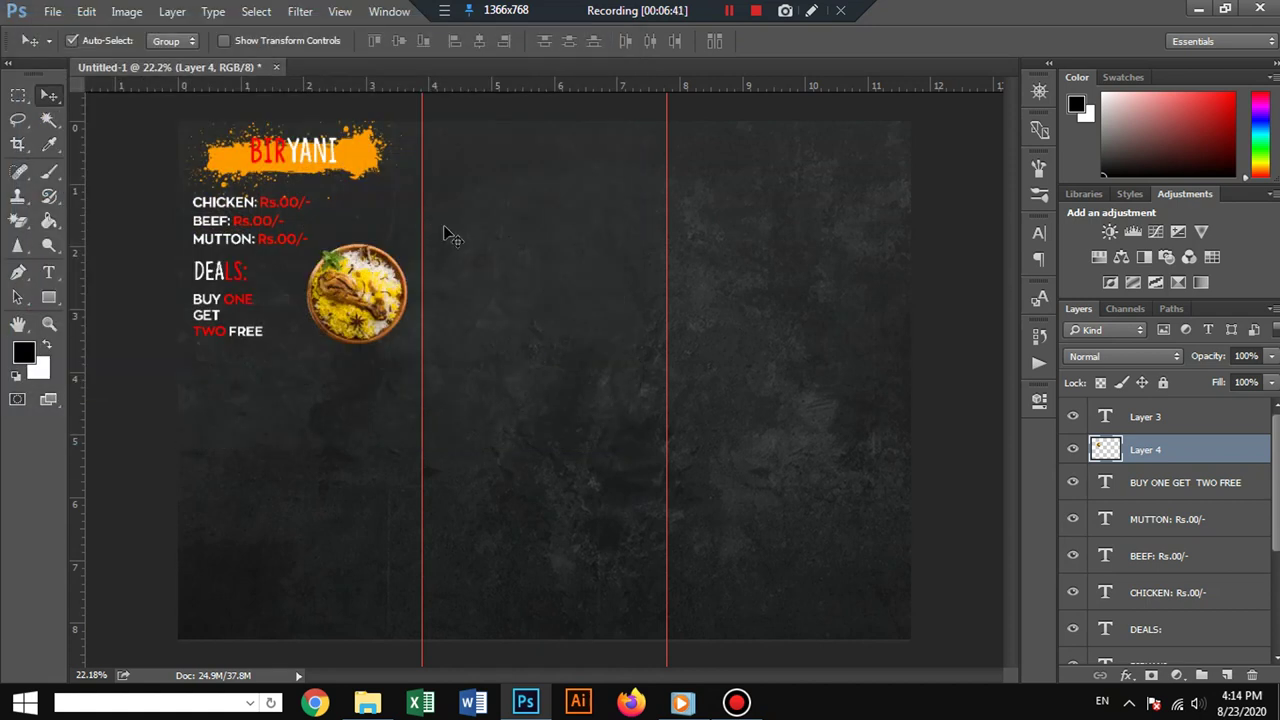
pyautogui.hotkey('ctrl', 'a')
pyautogui.hotkey('ctrl', 'x')
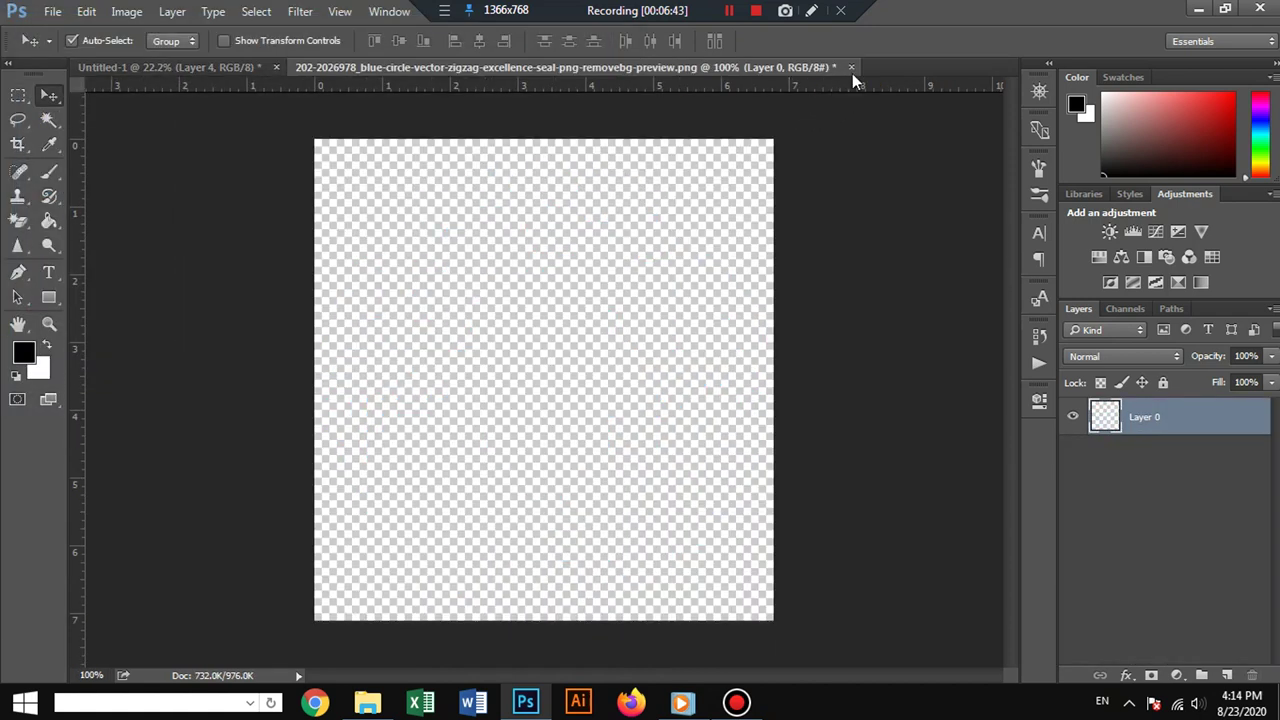
pyautogui.click(850, 67)
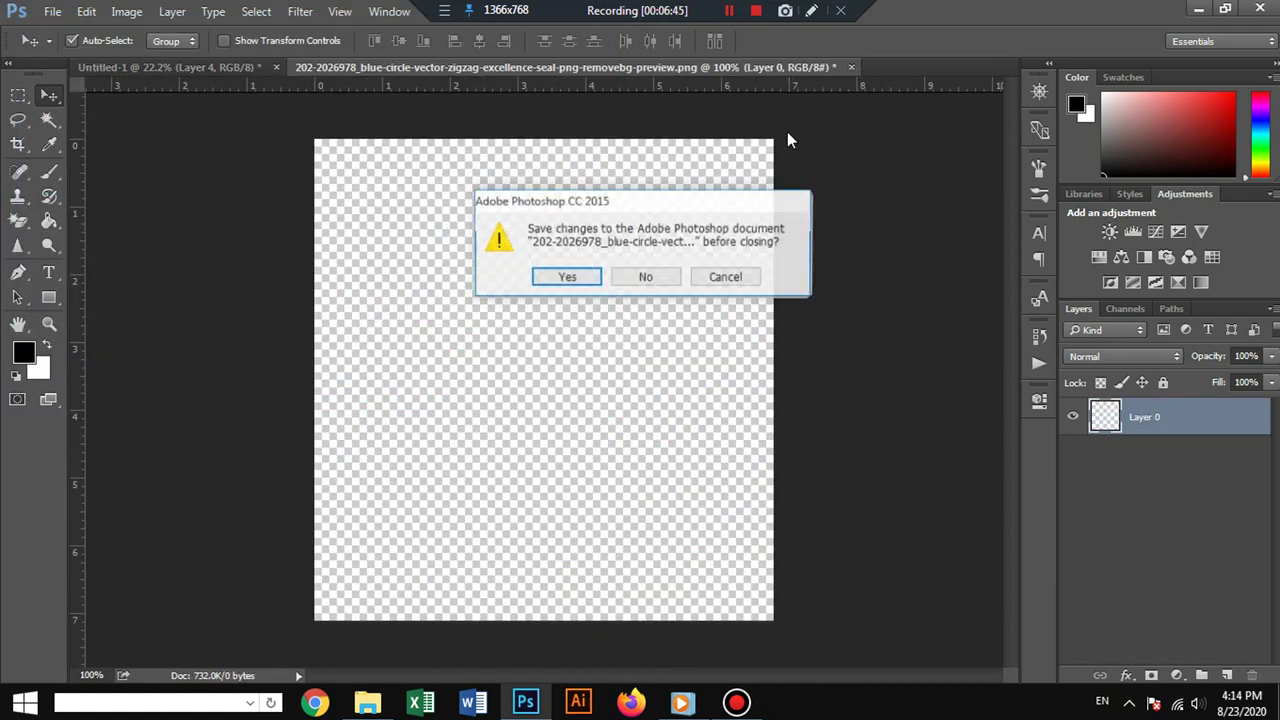
pyautogui.click(651, 275)
pyautogui.hotkey('ctrl', 'v')
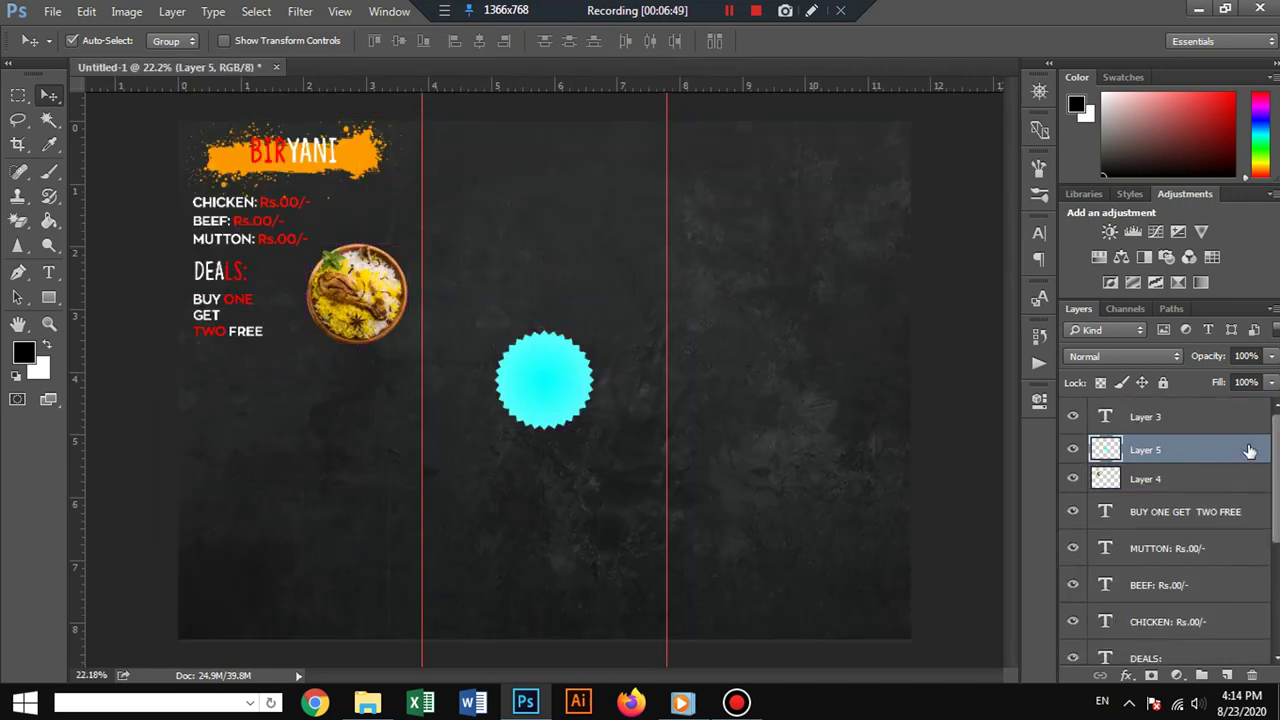
# Give the starburst layer a red Color Overlay with hex ff0400.
pyautogui.doubleClick(1250, 452)
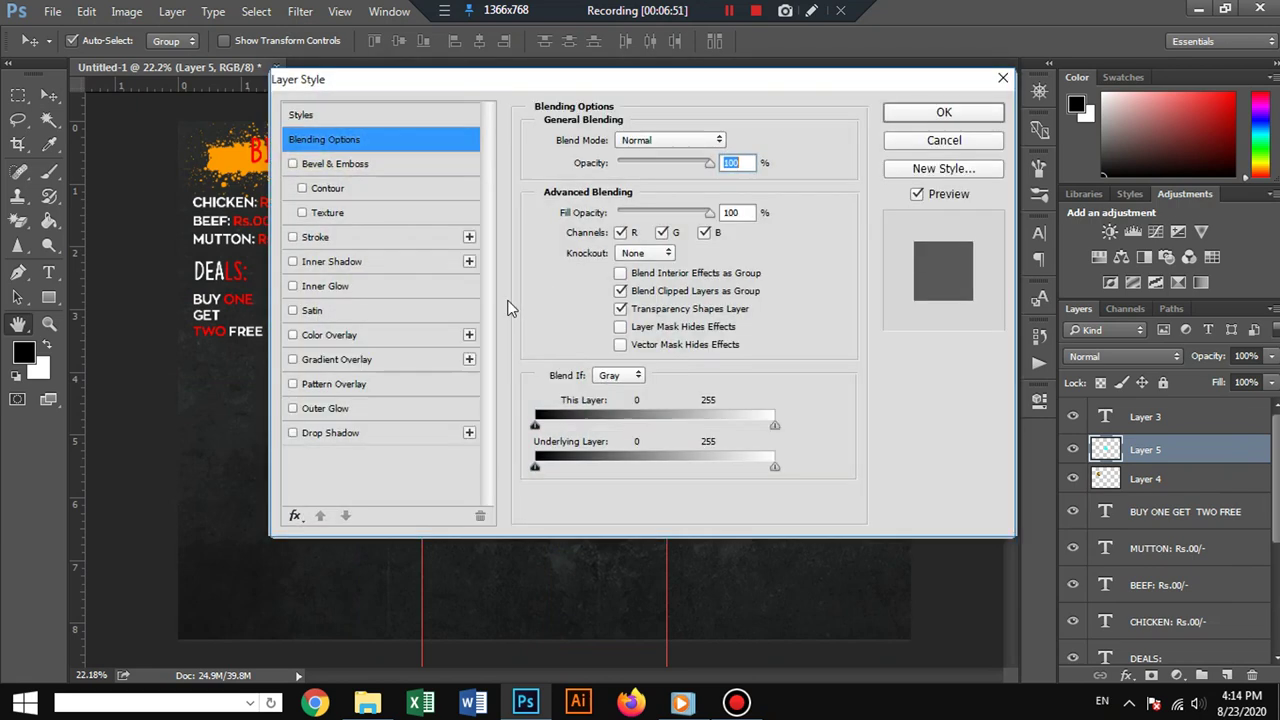
pyautogui.click(322, 336)
pyautogui.click(729, 141)
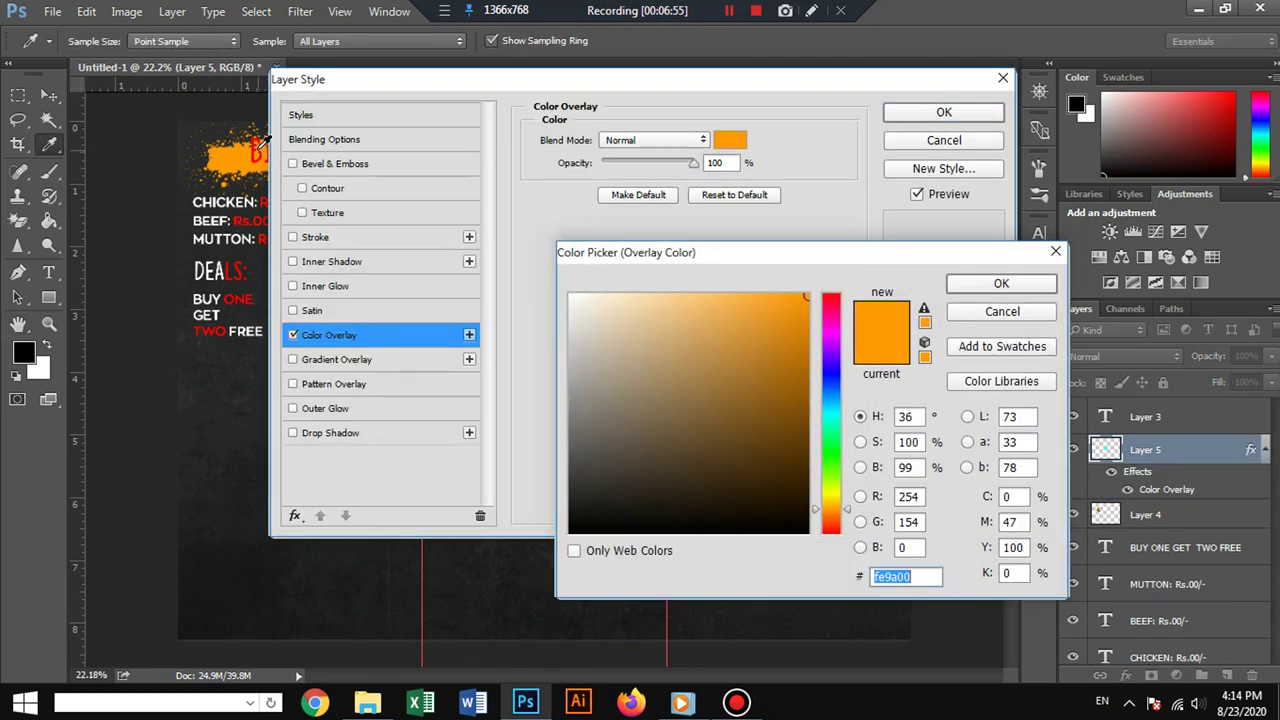
pyautogui.write('ff0400')
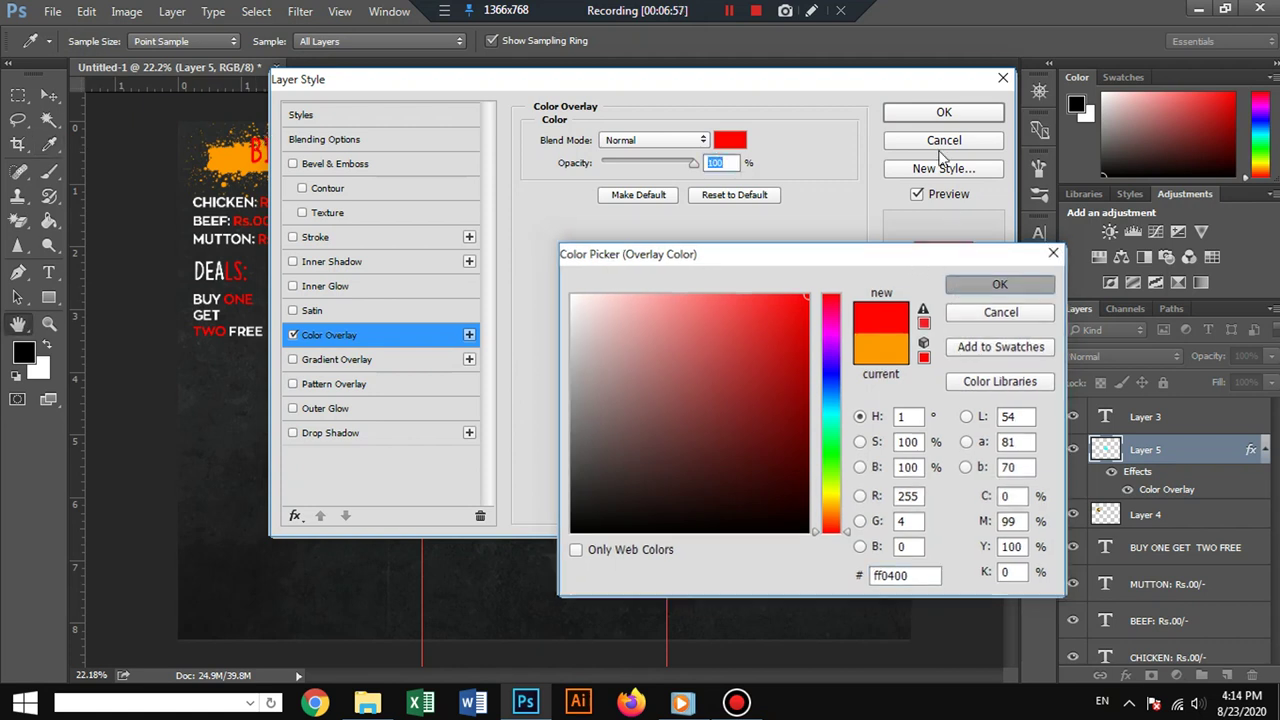
pyautogui.click(1001, 283)
pyautogui.click(941, 112)
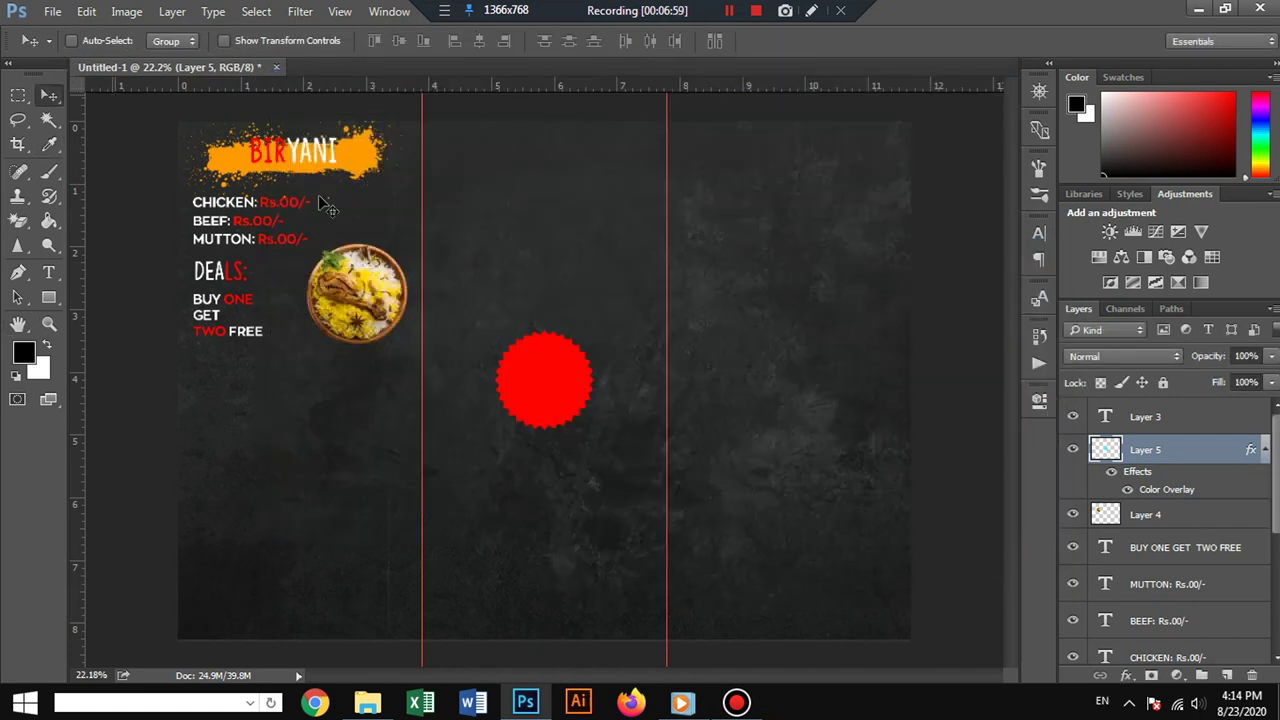
# Shrink the red starburst to about 38% and place it on the bowl's left edge.
pyautogui.hotkey('ctrl', 't')
pyautogui.moveTo(594, 328); pyautogui.dragTo(592, 343)
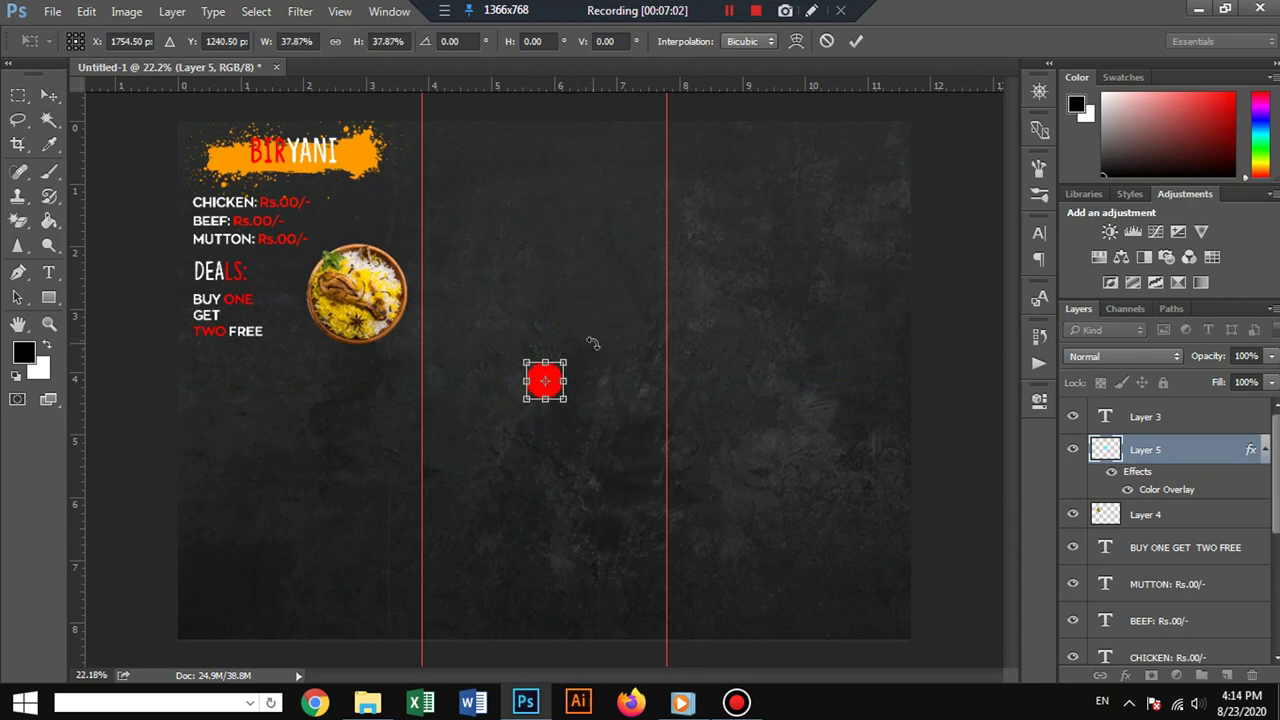
pyautogui.press('Return')
pyautogui.moveTo(501, 378)
pyautogui.mouseDown()
pyautogui.moveTo(318, 297)
pyautogui.moveTo(337, 334)
pyautogui.moveTo(354, 346)
pyautogui.moveTo(356, 250)
pyautogui.moveTo(309, 280)
pyautogui.moveTo(309, 377)
pyautogui.moveTo(313, 297)
pyautogui.mouseUp()
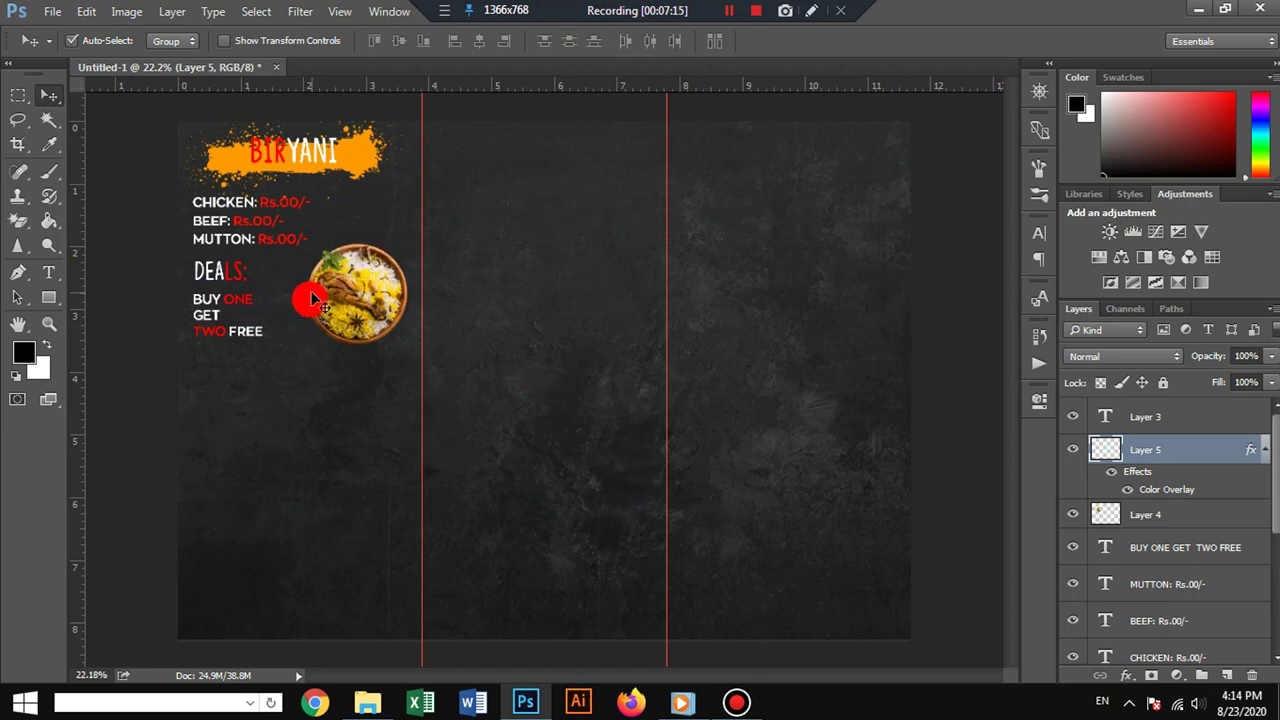
# Add an 'upto' text, scale it to about 74%, and move it onto the red starburst.
pyautogui.scroll(2, 313, 297)
pyautogui.scroll(2, 313, 297)
pyautogui.scroll(2, 313, 297)
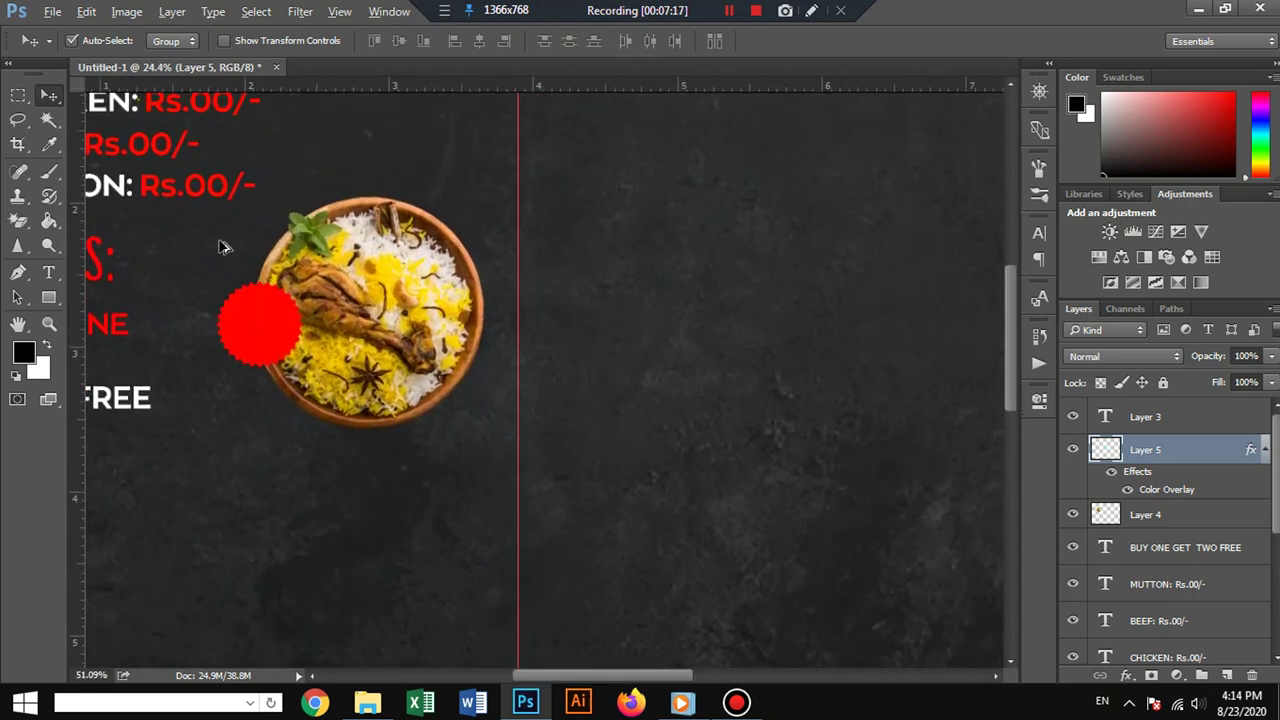
pyautogui.moveTo(312, 289); pyautogui.dragTo(310, 260)
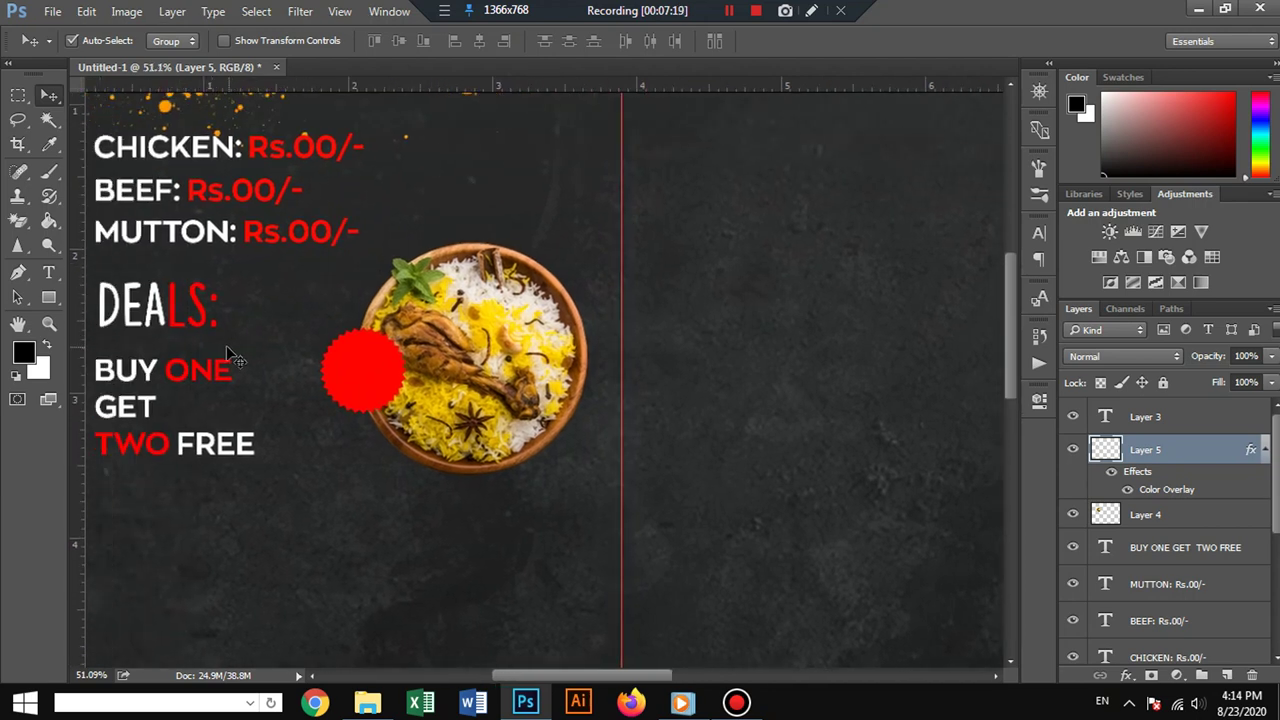
pyautogui.click(49, 271)
pyautogui.click(271, 328)
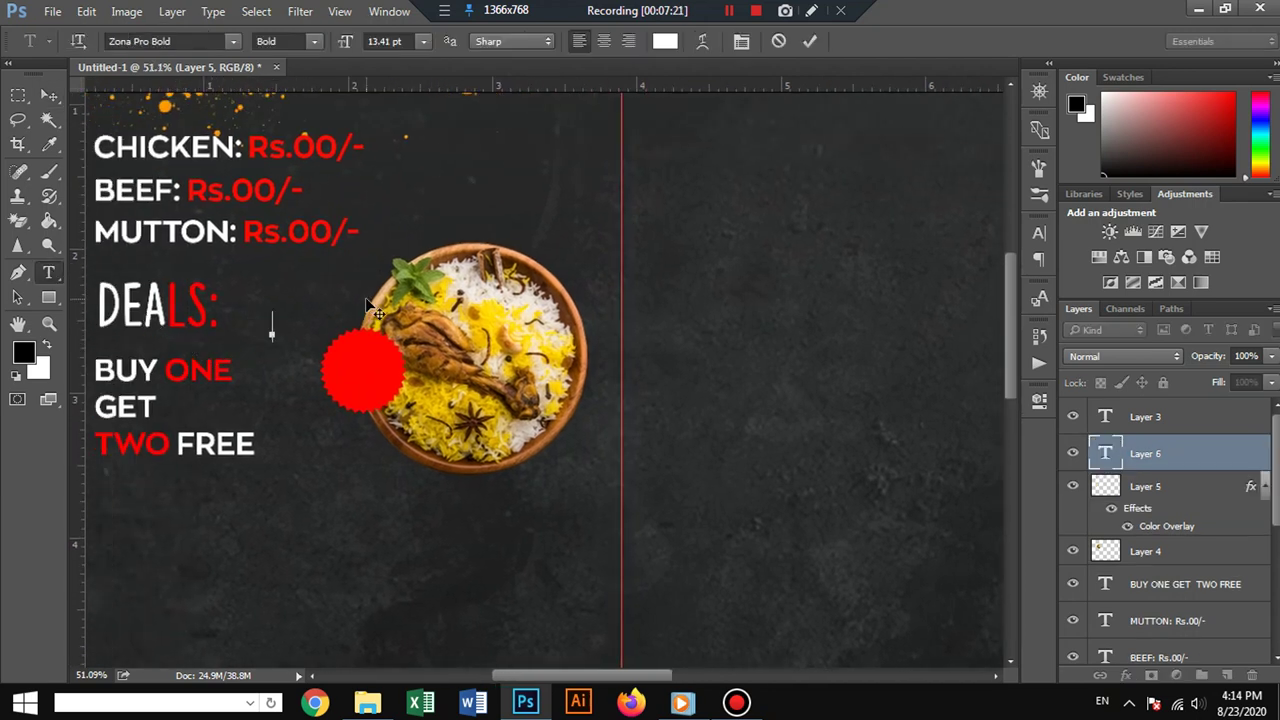
pyautogui.write('upto')
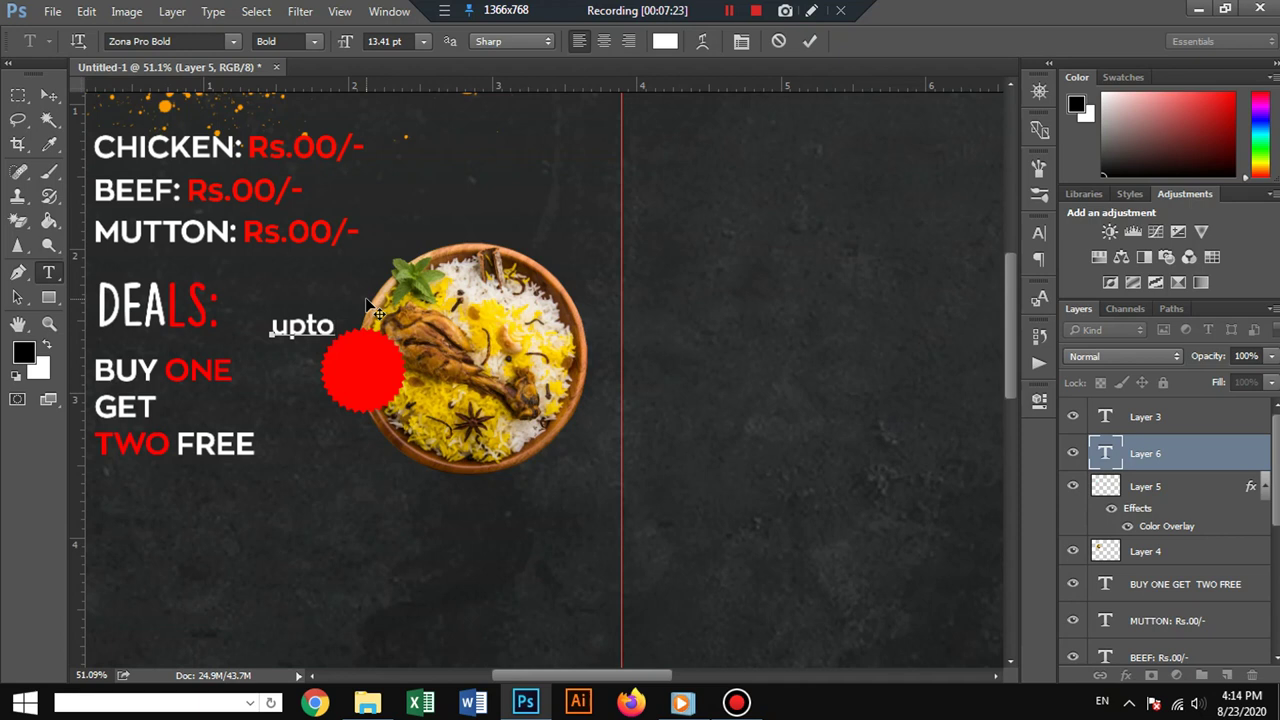
pyautogui.click(49, 94)
pyautogui.hotkey('ctrl', 't')
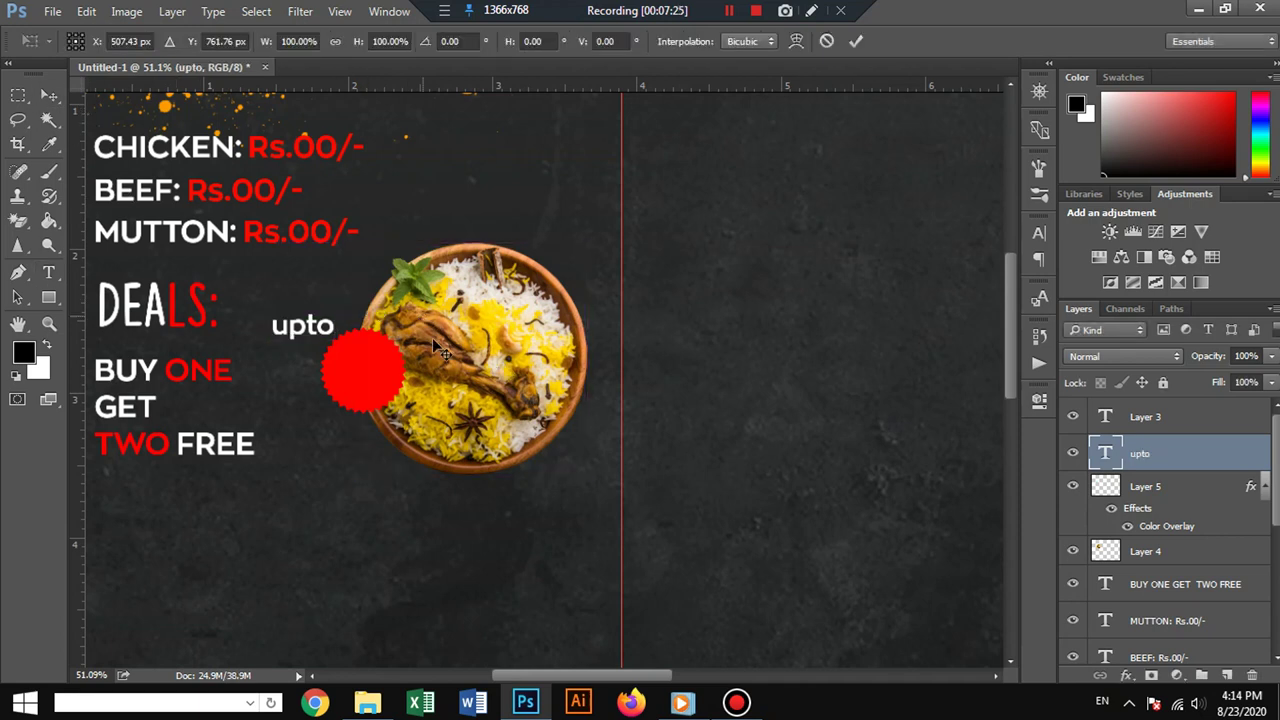
pyautogui.moveTo(338, 313); pyautogui.dragTo(329, 315)
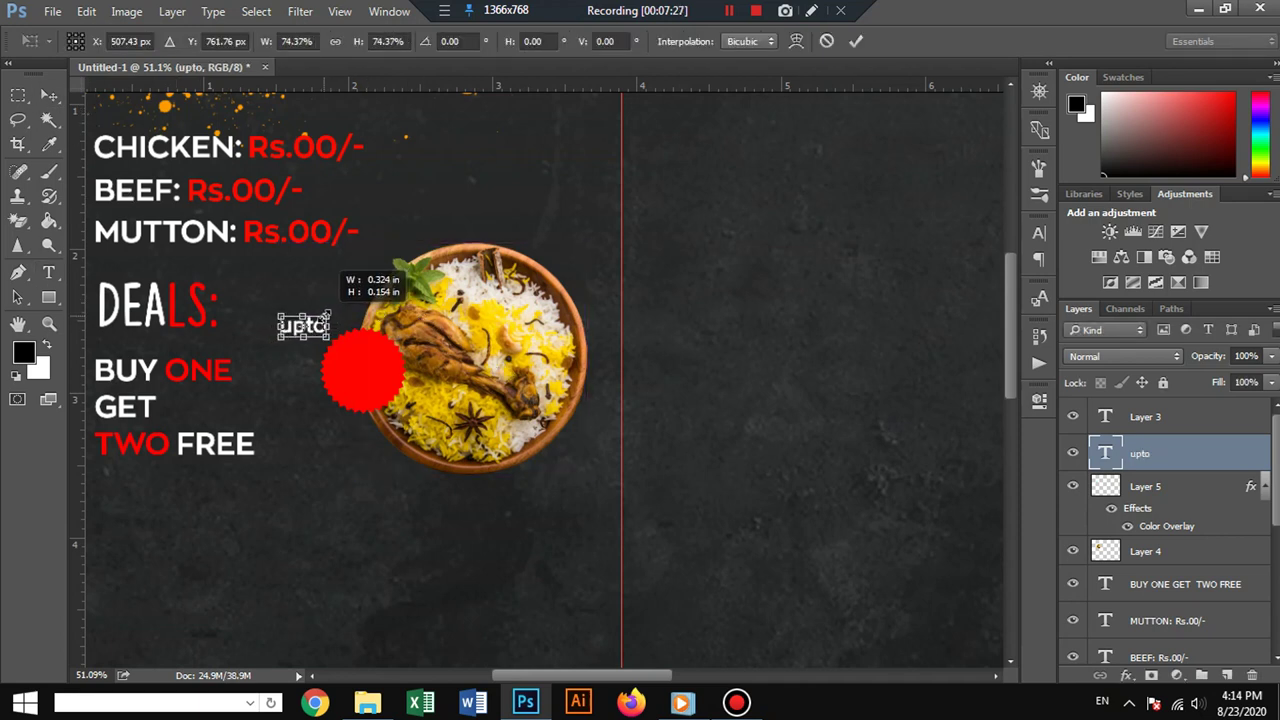
pyautogui.press('Return')
pyautogui.moveTo(304, 335); pyautogui.dragTo(366, 362)
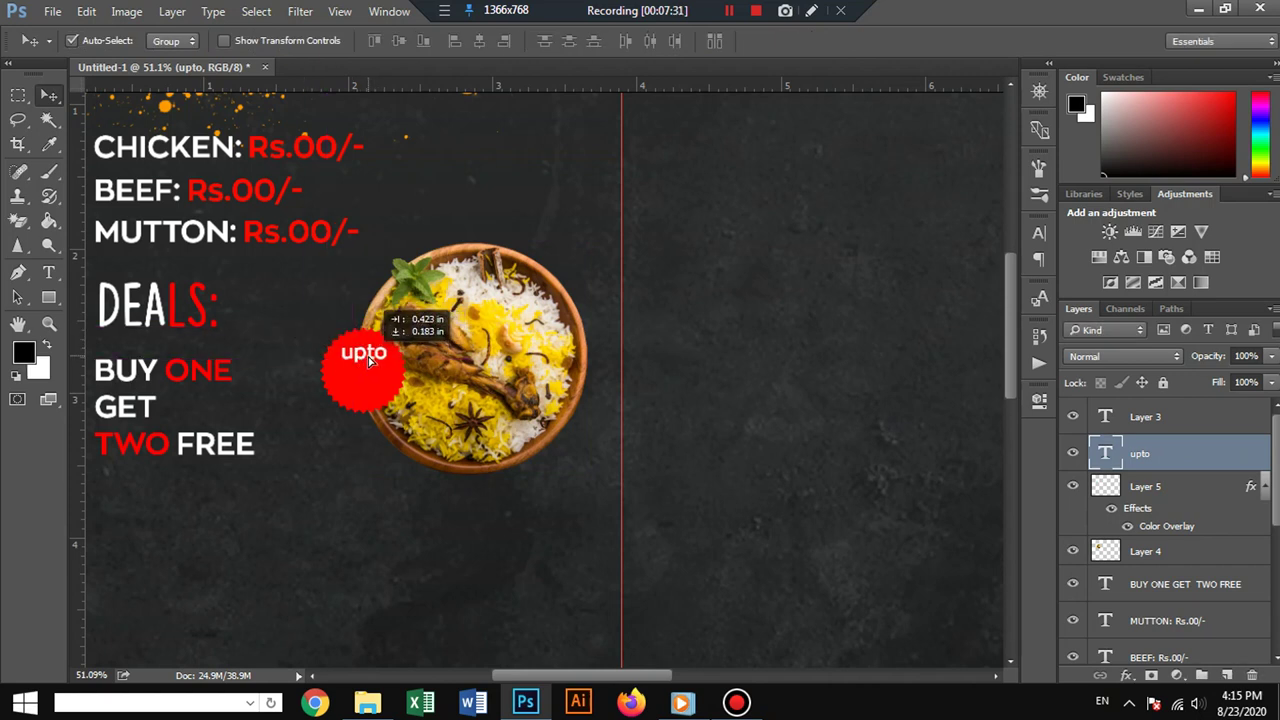
# Alt-drag a copy of upto, retype it as 15%, and enlarge it inside the badge.
pyautogui.keyDown('alt'); pyautogui.moveTo(363, 353); pyautogui.dragTo(297, 423); pyautogui.keyUp('alt')
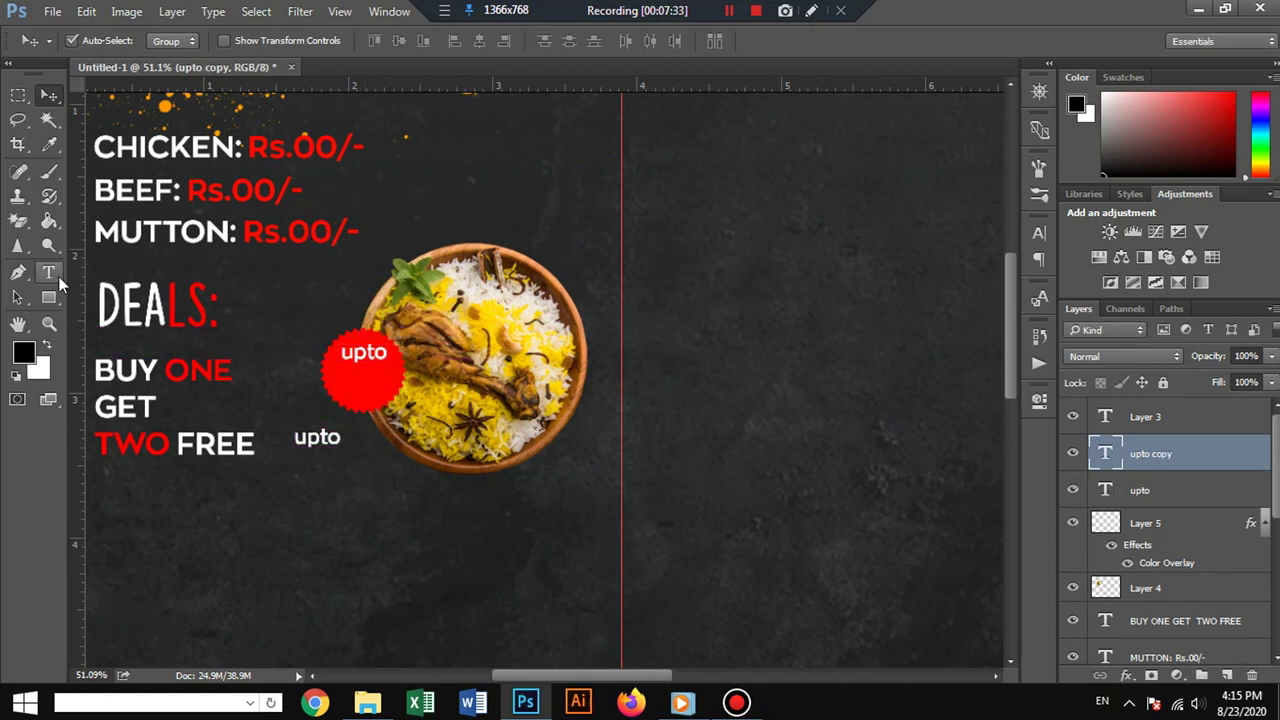
pyautogui.click(48, 272)
pyautogui.doubleClick(308, 437)
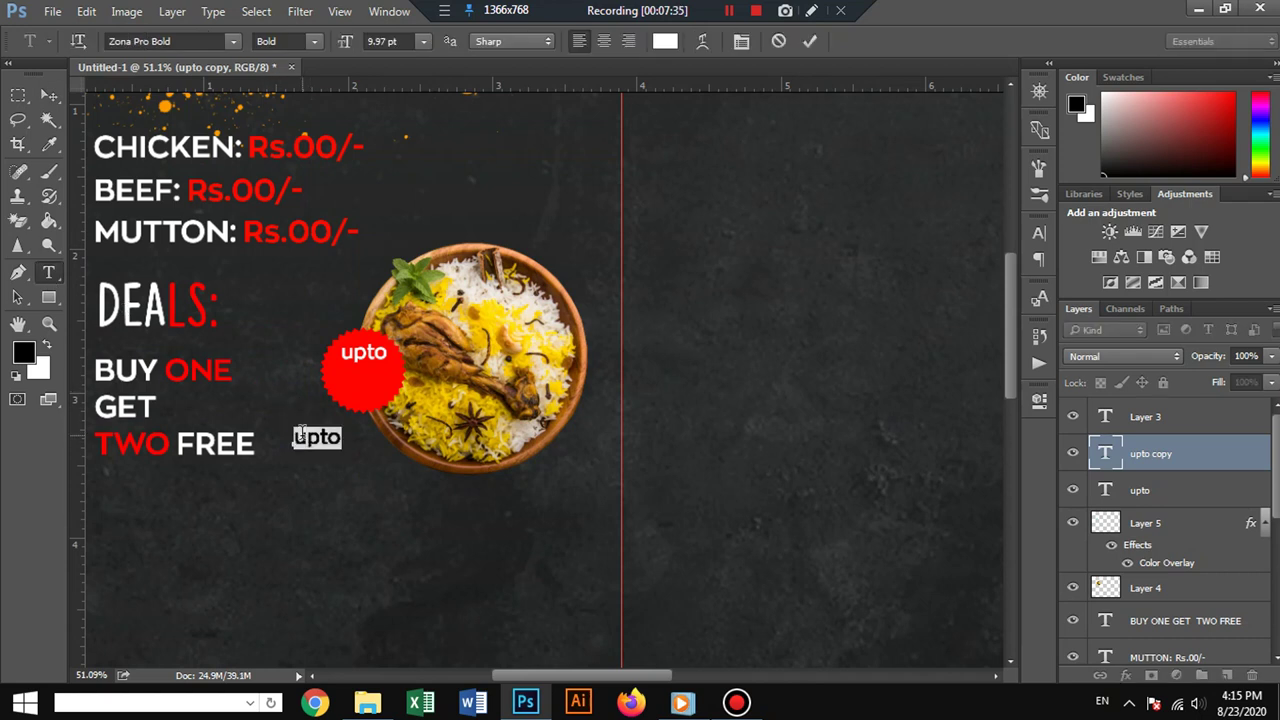
pyautogui.press('BackSpace')
pyautogui.write('15')
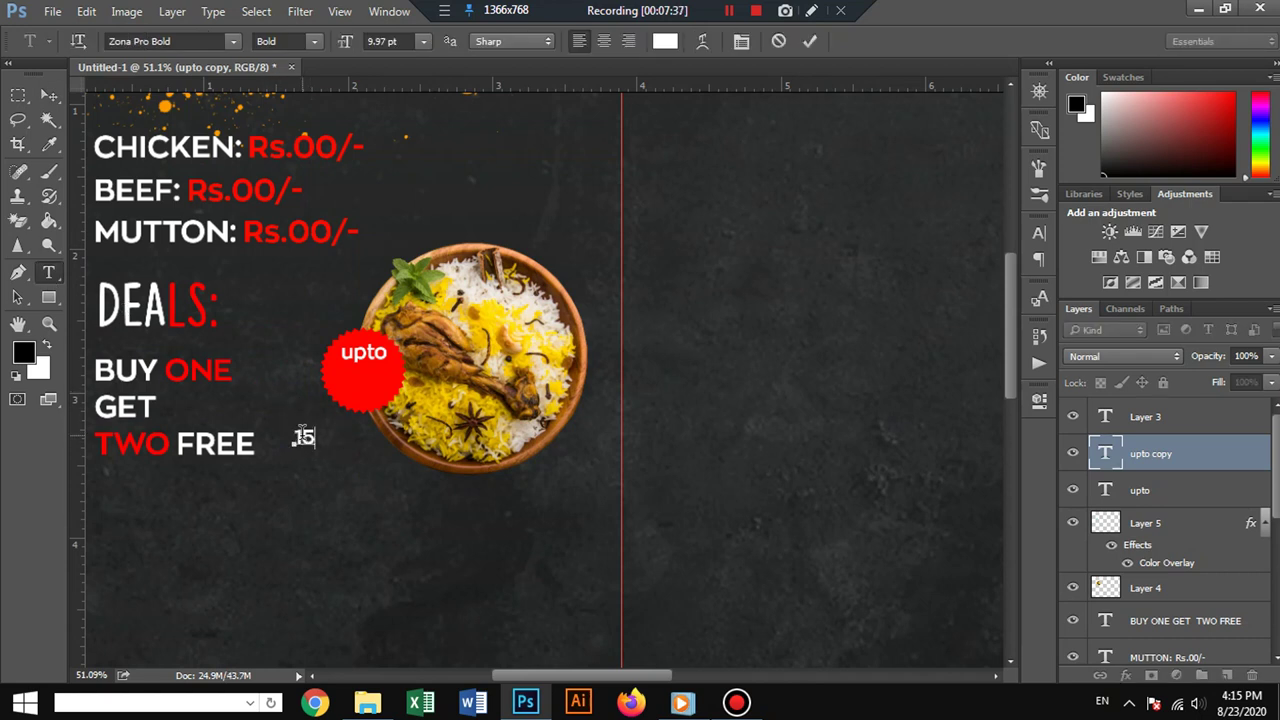
pyautogui.click(48, 94)
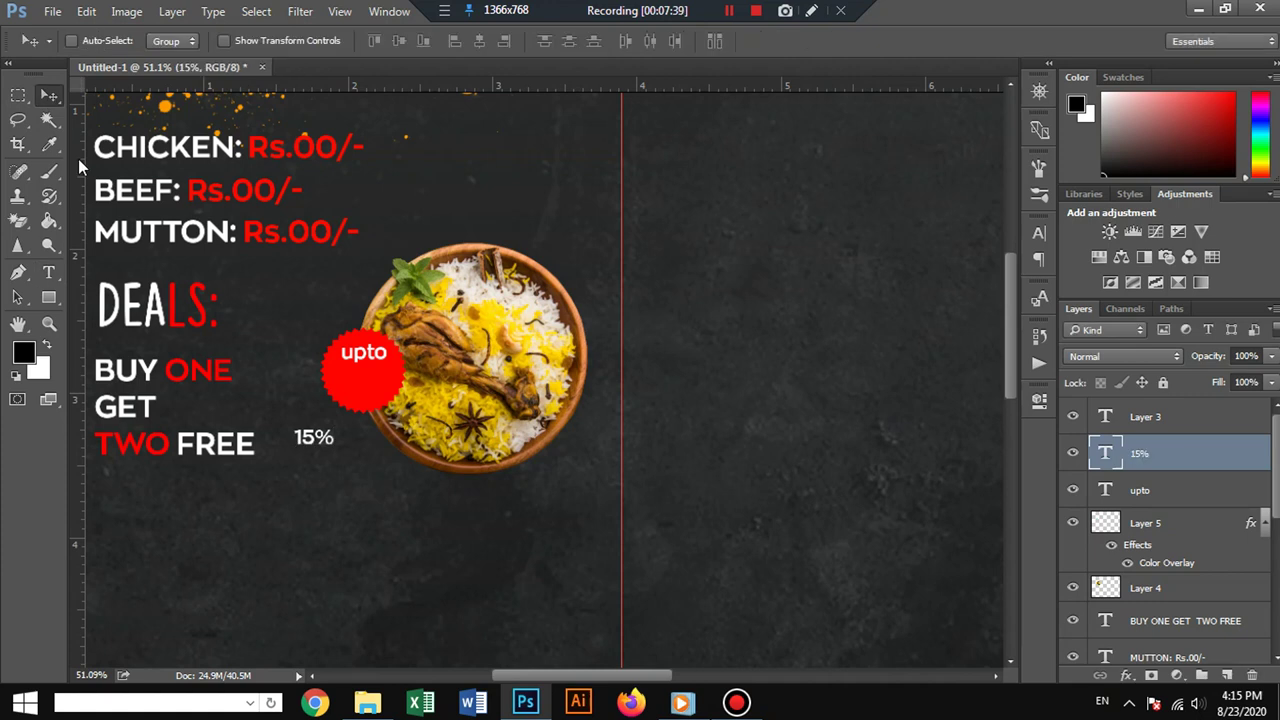
pyautogui.hotkey('ctrl', 't')
pyautogui.moveTo(333, 447)
pyautogui.mouseDown()
pyautogui.moveTo(350, 458)
pyautogui.moveTo(376, 379)
pyautogui.moveTo(386, 382)
pyautogui.mouseUp()
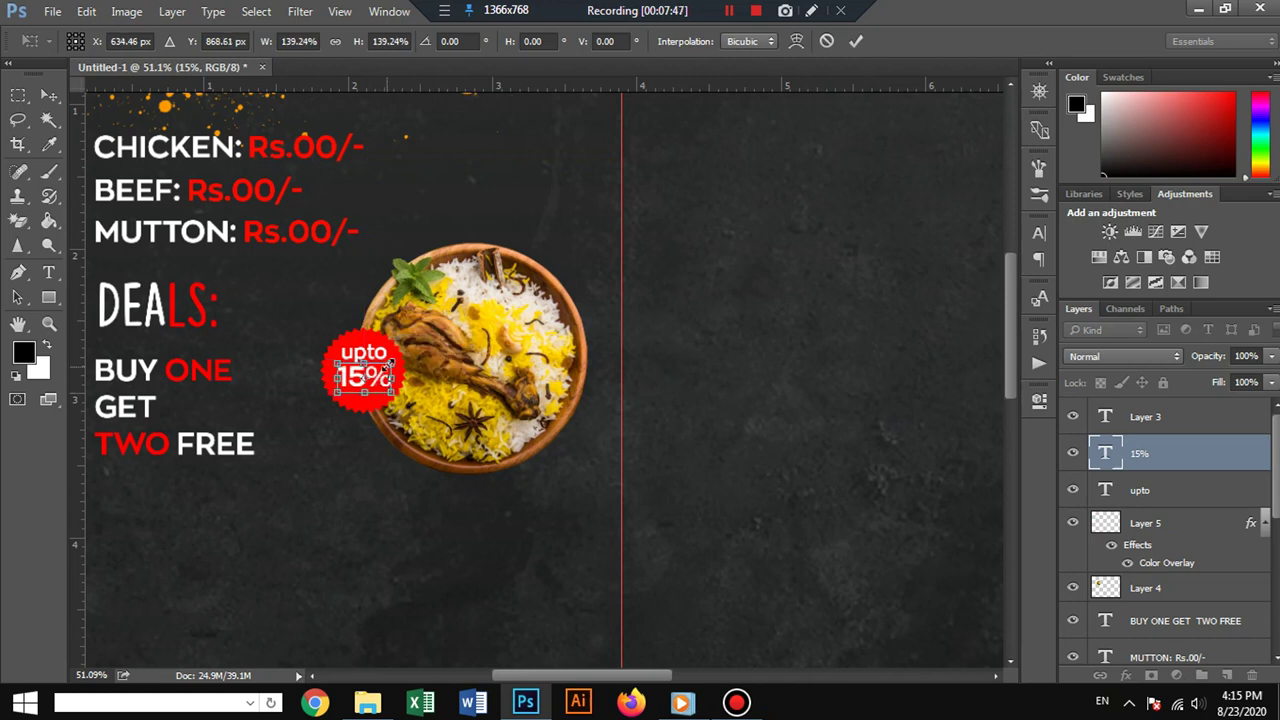
pyautogui.press('Return')
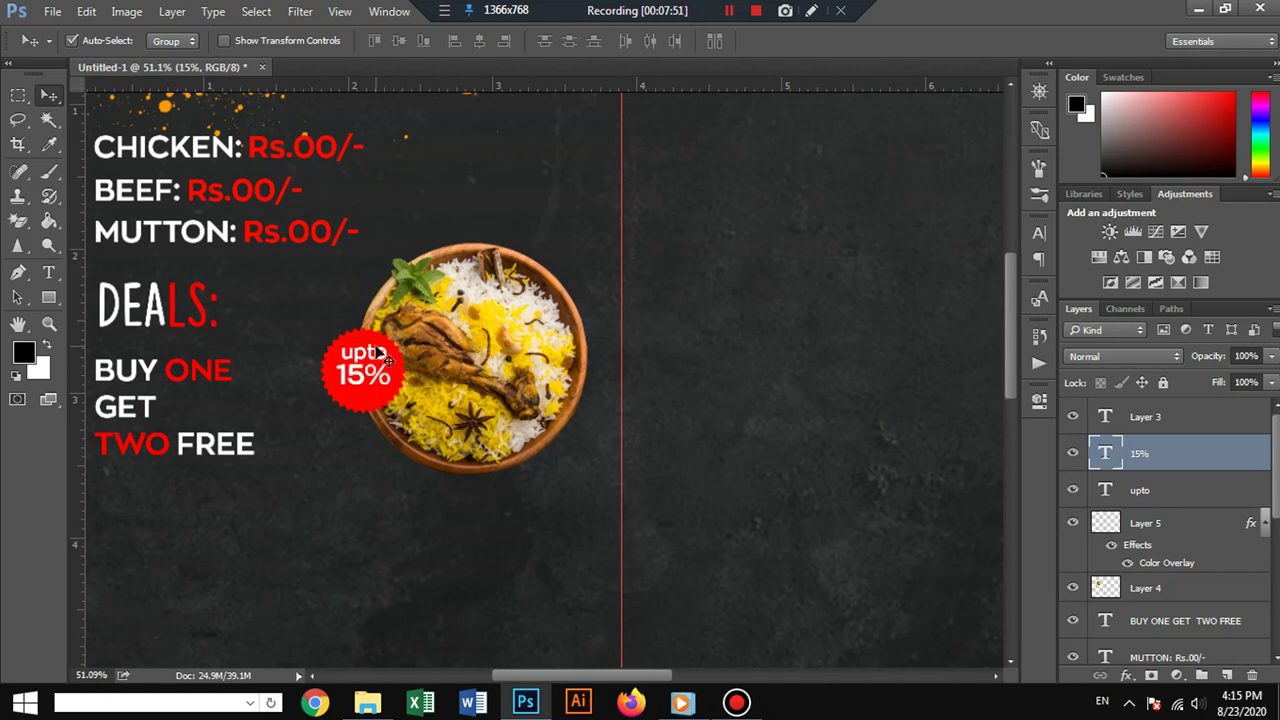
# Shrink the upto text to about 70% and Alt-drag another copy below the 15%.
pyautogui.click(378, 352)
pyautogui.hotkey('ctrl', 't')
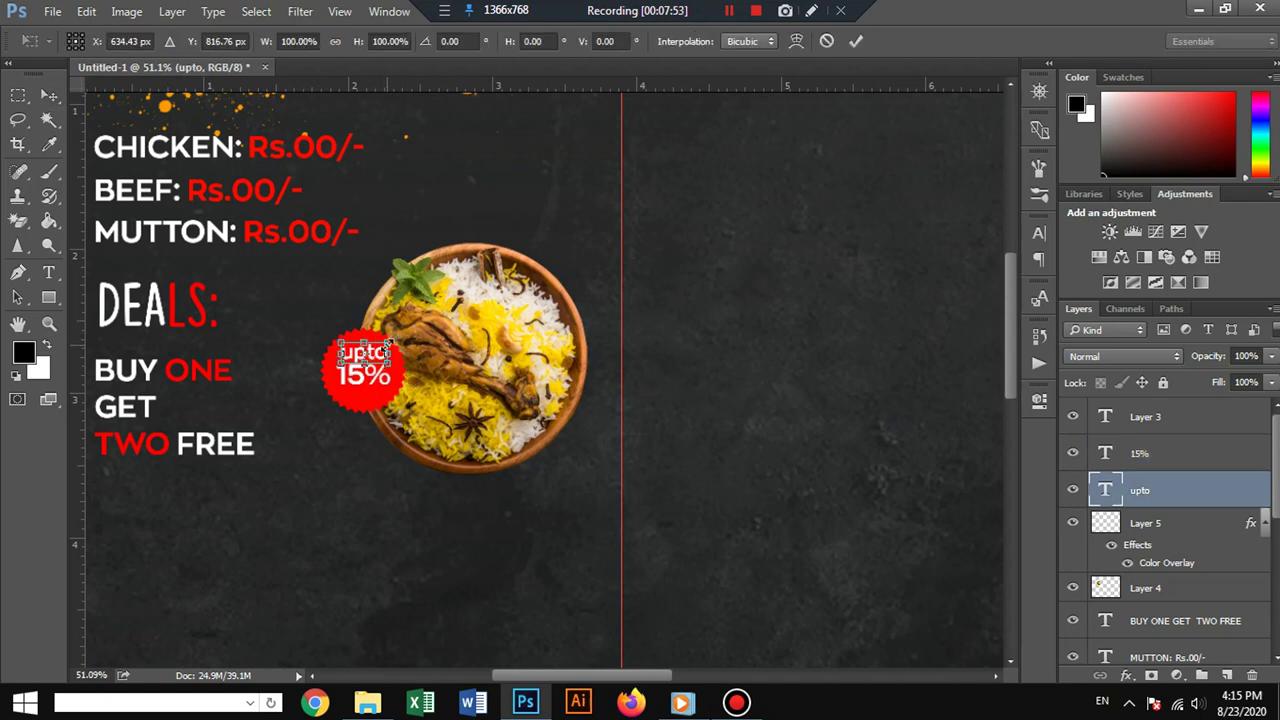
pyautogui.moveTo(387, 344); pyautogui.dragTo(384, 345)
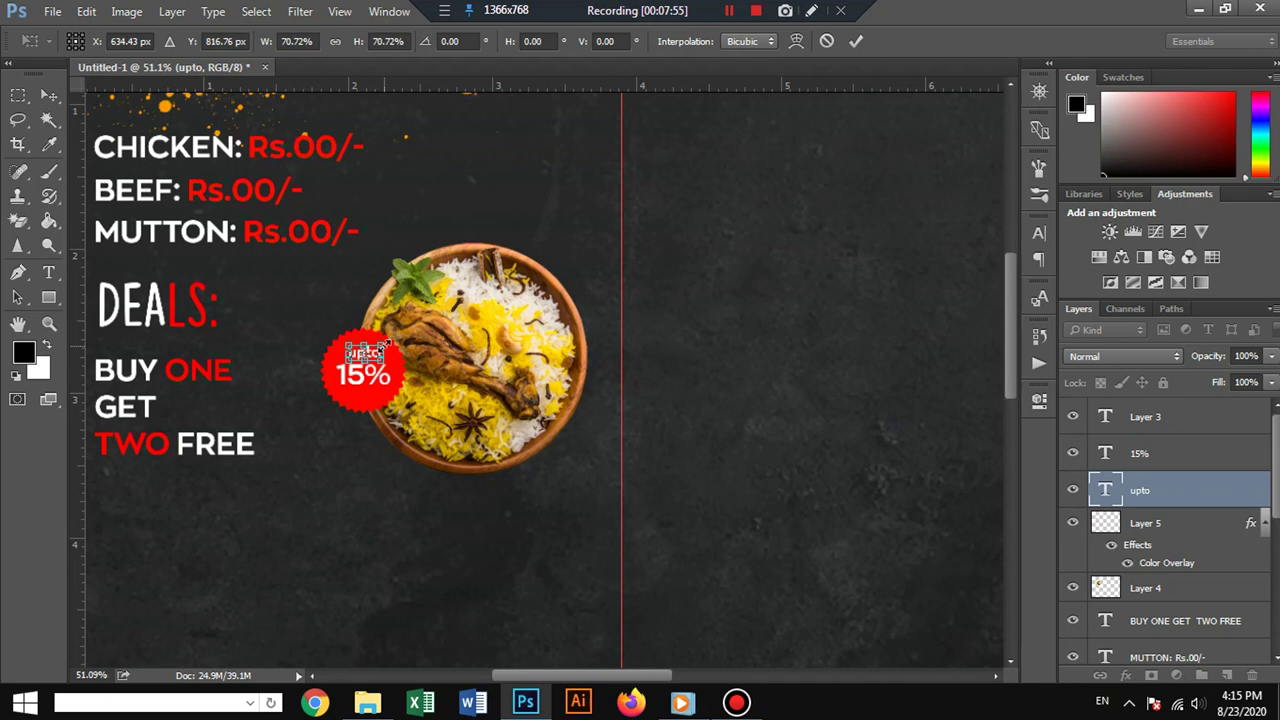
pyautogui.press('Return')
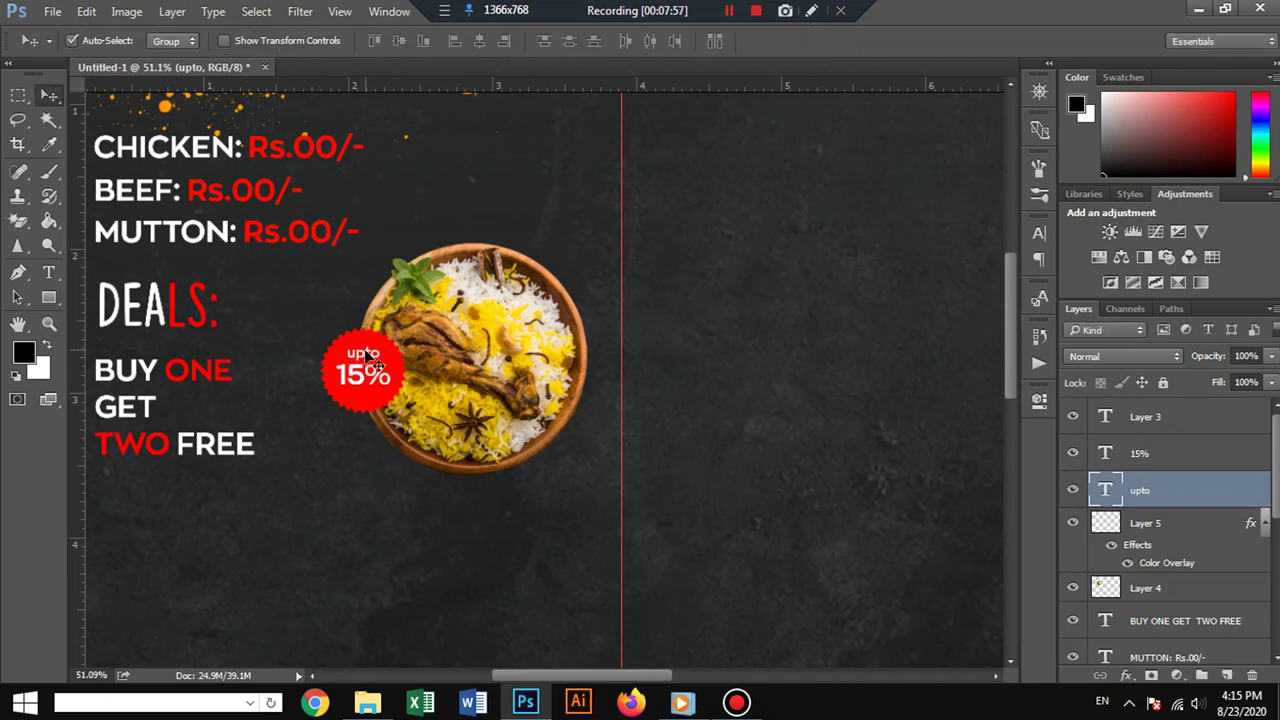
pyautogui.moveTo(365, 358); pyautogui.dragTo(366, 400)
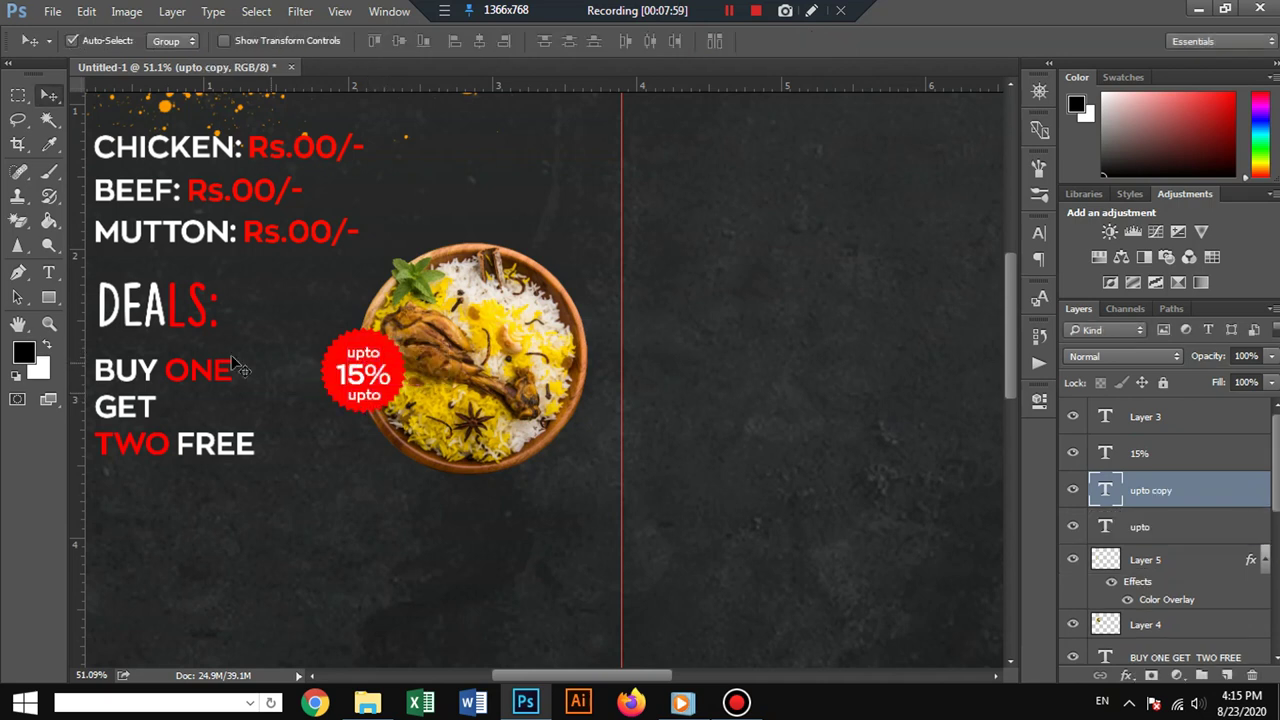
# Replace the lower upto copy with 'off' and nudge it into place under 15%.
pyautogui.click(48, 272)
pyautogui.doubleClick(366, 395)
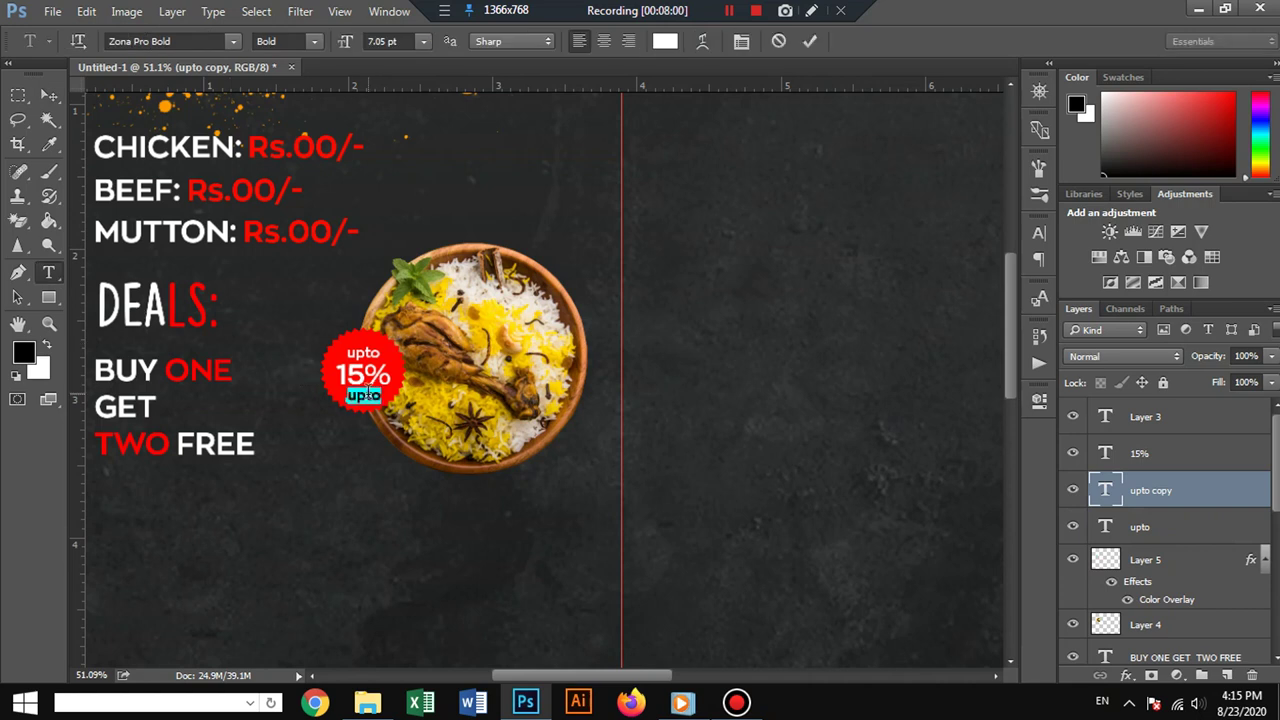
pyautogui.press('BackSpace')
pyautogui.write('off')
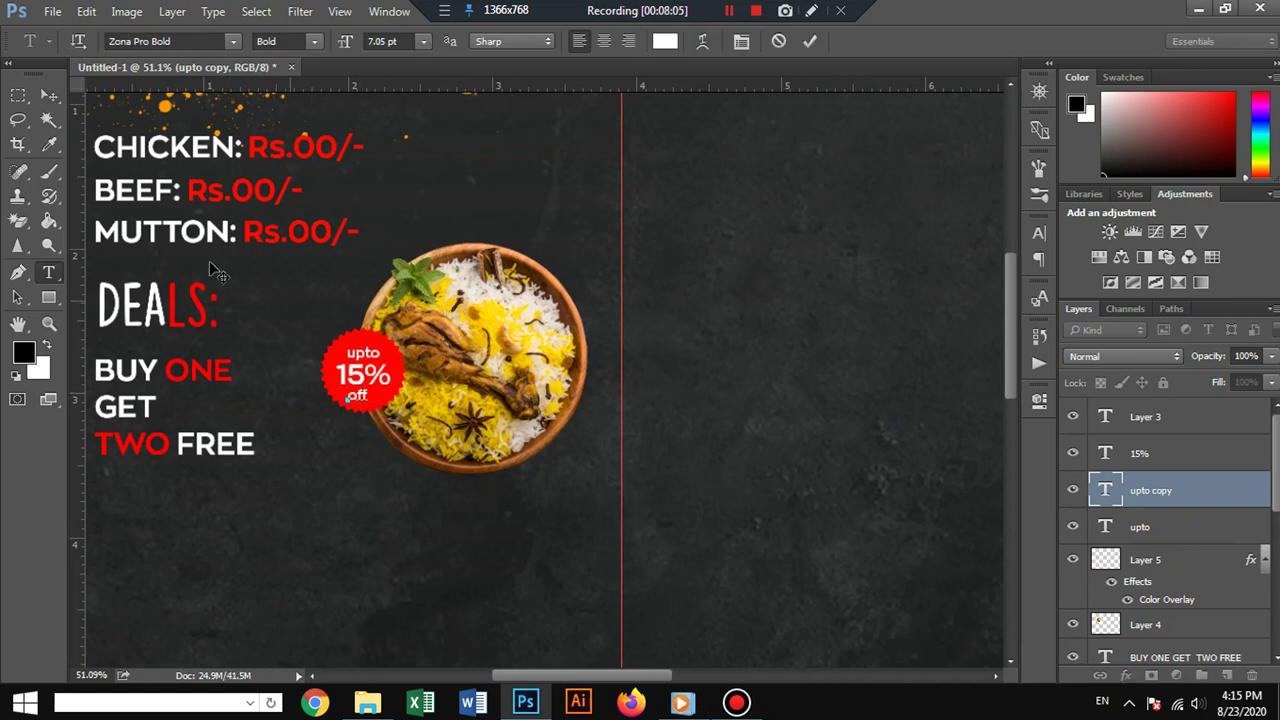
pyautogui.click(49, 94)
pyautogui.moveTo(360, 397); pyautogui.dragTo(365, 402)
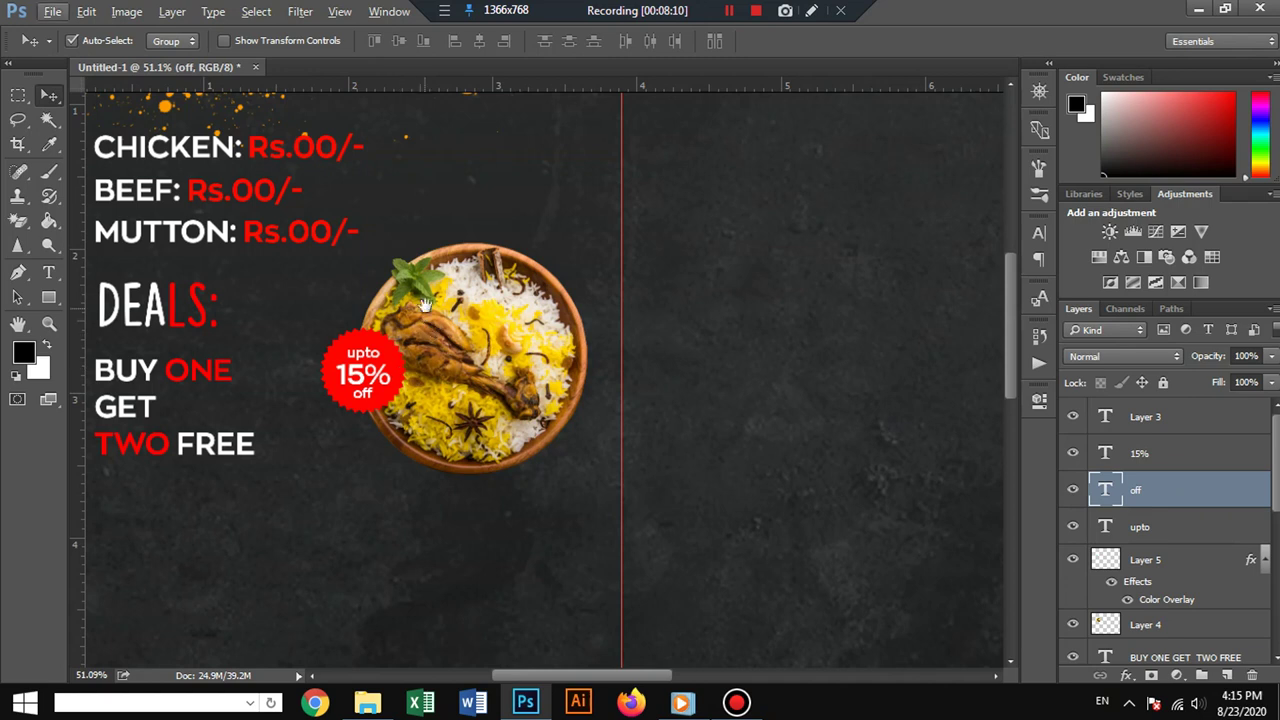
pyautogui.moveTo(425, 297); pyautogui.dragTo(431, 336)
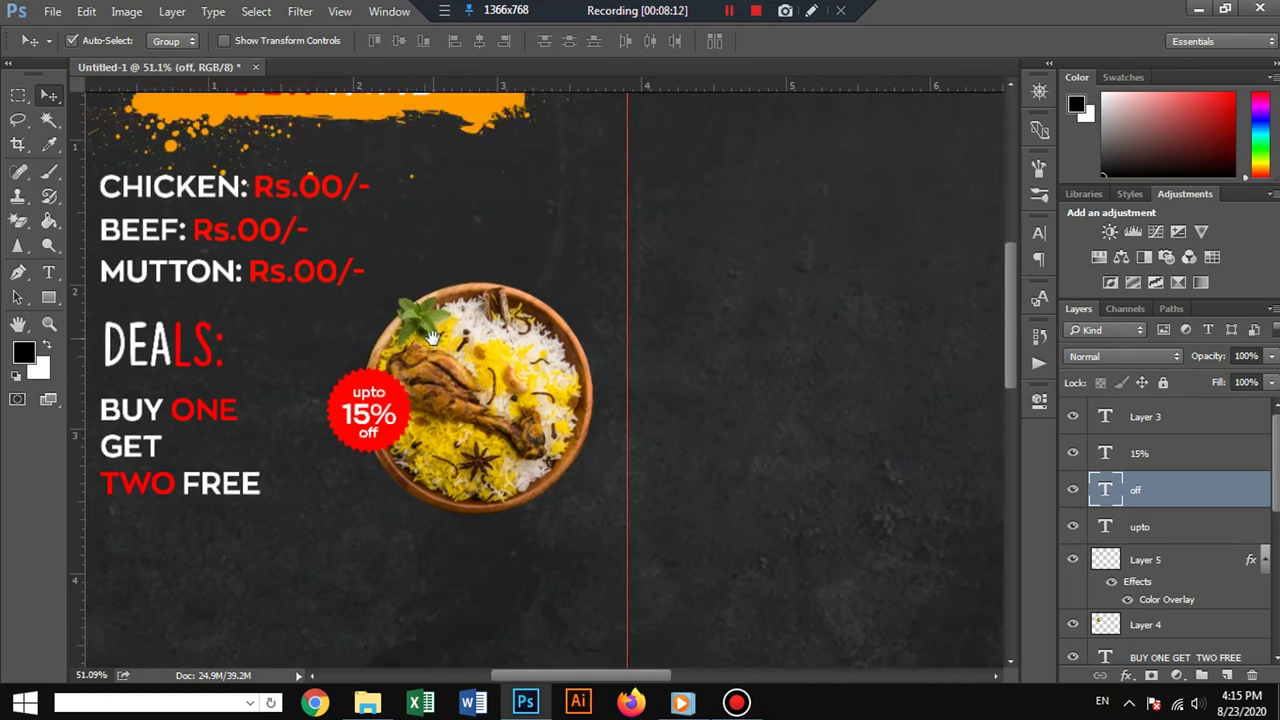
pyautogui.scroll(-2, 410, 388)
# Nudge the upto, 15% and off layers up two steps to centre them in the badge.
pyautogui.click(385, 396)
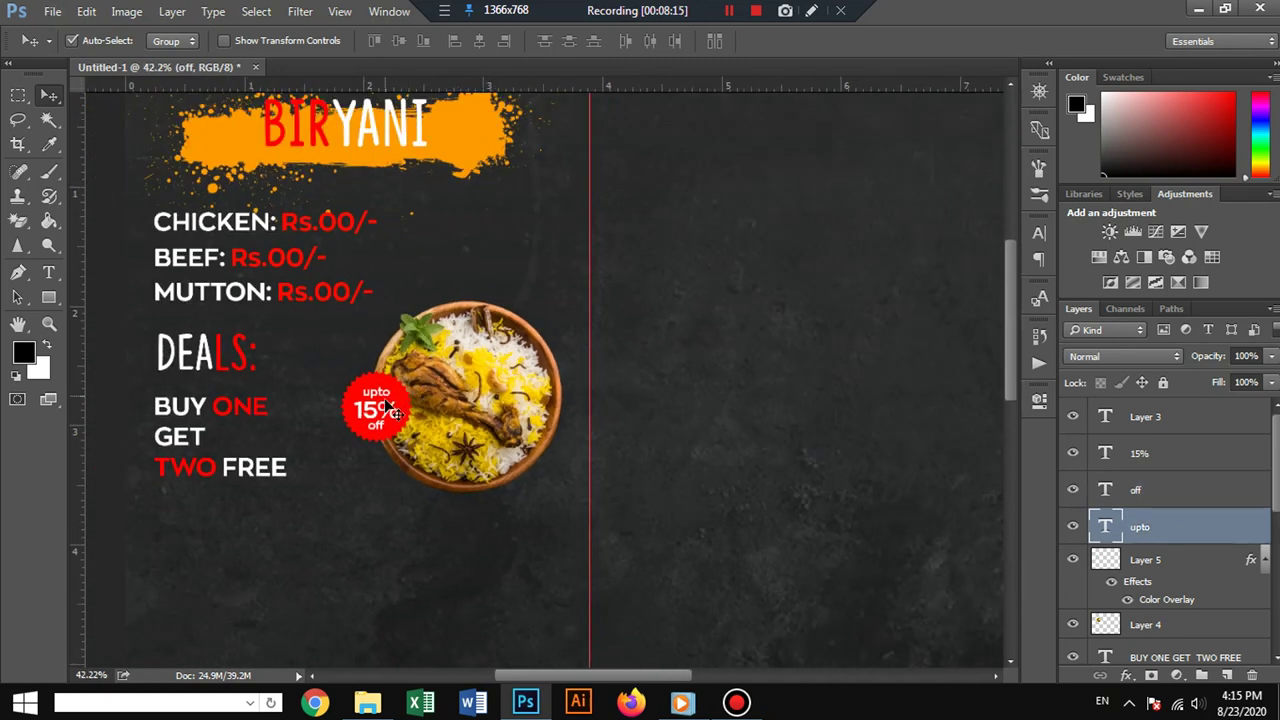
pyautogui.keyDown('shift'); pyautogui.click(383, 410); pyautogui.keyUp('shift')
pyautogui.keyDown('shift'); pyautogui.click(382, 425); pyautogui.keyUp('shift')
pyautogui.press('Up')
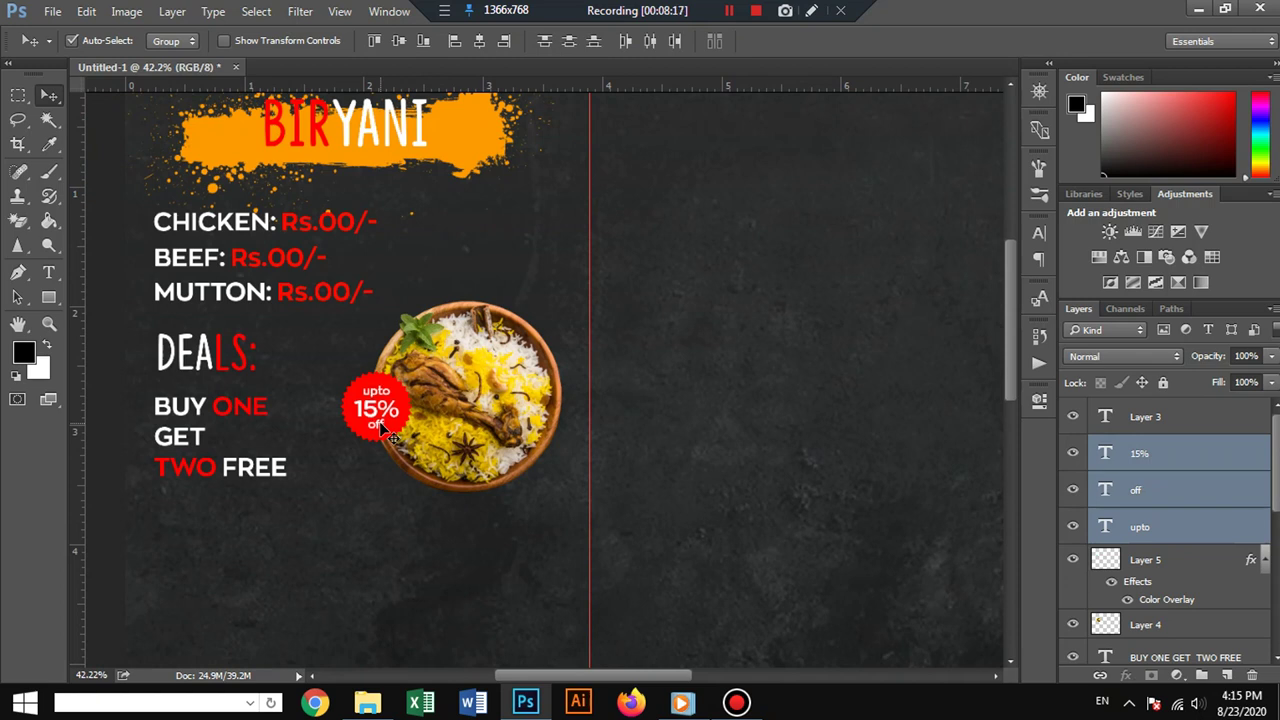
pyautogui.press('Up')
pyautogui.press('Up')
pyautogui.press('Up')
# Zoom out and select the orange splash and BIRYANI heading layers together.
pyautogui.scroll(-1, 666, 314)
pyautogui.scroll(-1, 666, 314)
pyautogui.scroll(-1, 668, 316)
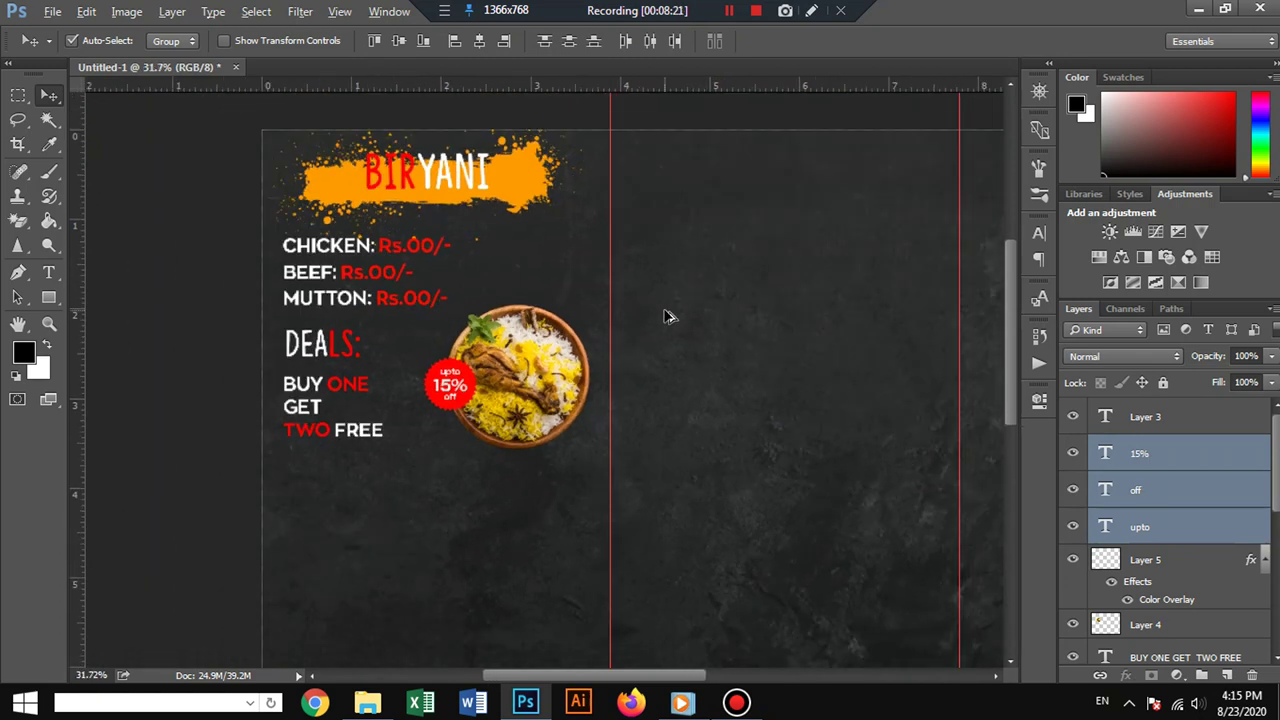
pyautogui.scroll(-1, 668, 316)
pyautogui.scroll(-1, 668, 316)
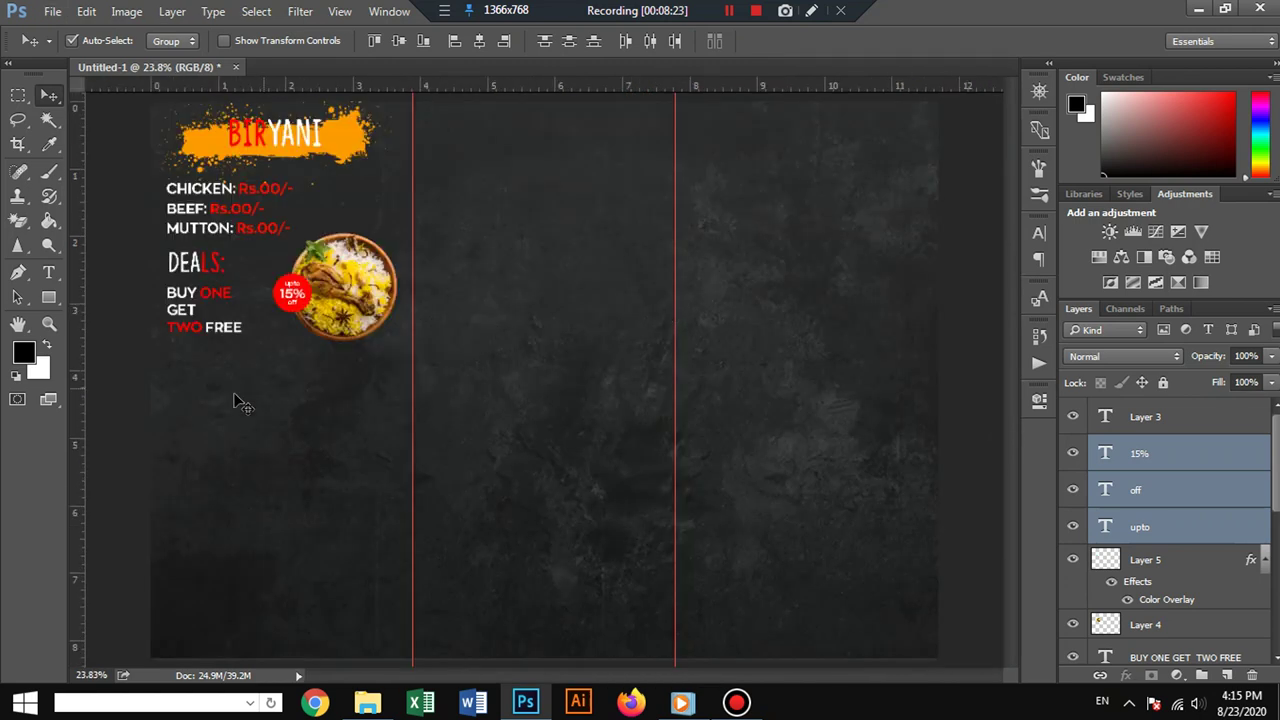
pyautogui.click(330, 148)
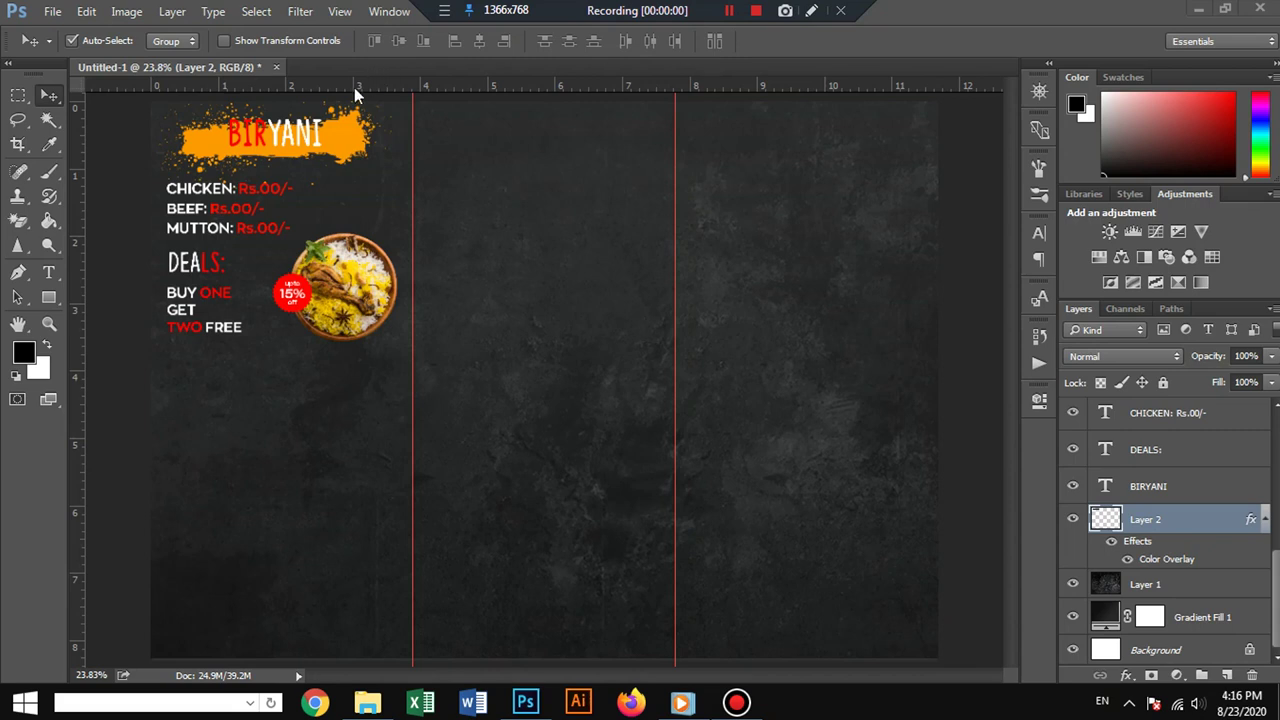
pyautogui.keyDown('shift'); pyautogui.click(315, 143); pyautogui.keyUp('shift')
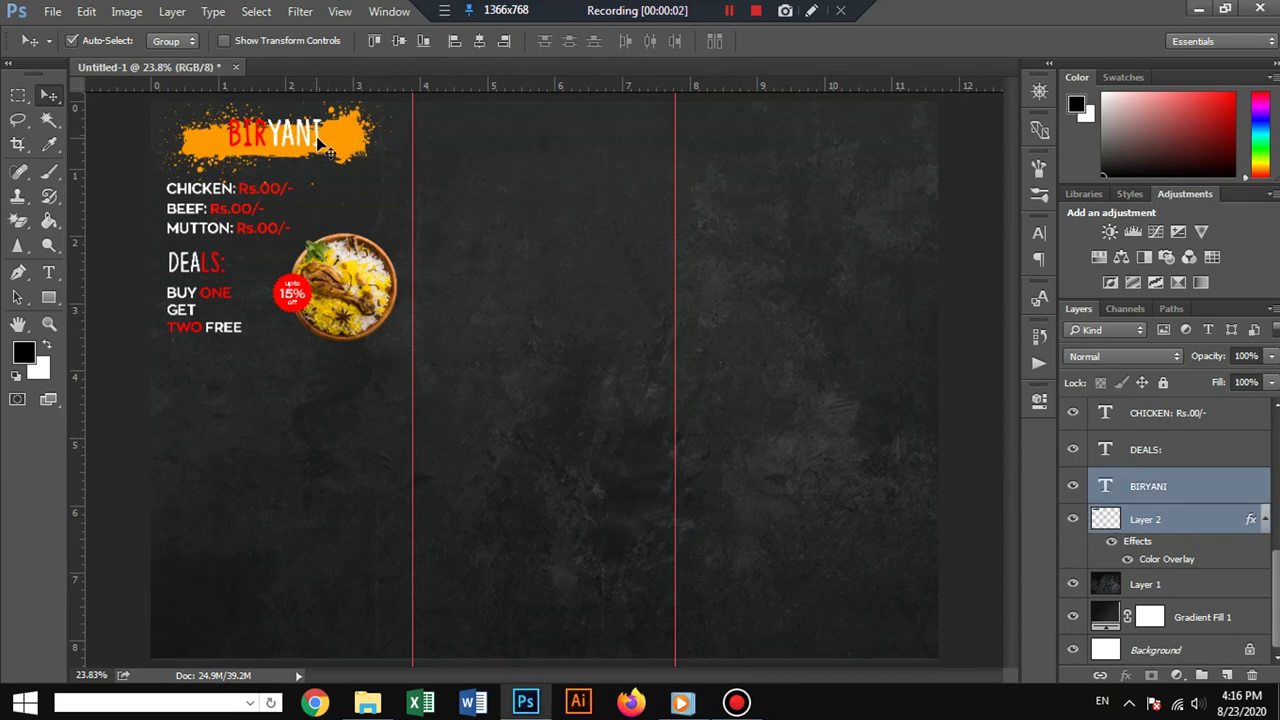
# Duplicate the BIRYANI banner below the deals and retype the copy as DONUTS.
pyautogui.moveTo(318, 143)
pyautogui.mouseDown()
pyautogui.moveTo(341, 334)
pyautogui.moveTo(334, 400)
pyautogui.moveTo(325, 383)
pyautogui.mouseUp()
pyautogui.click(48, 272)
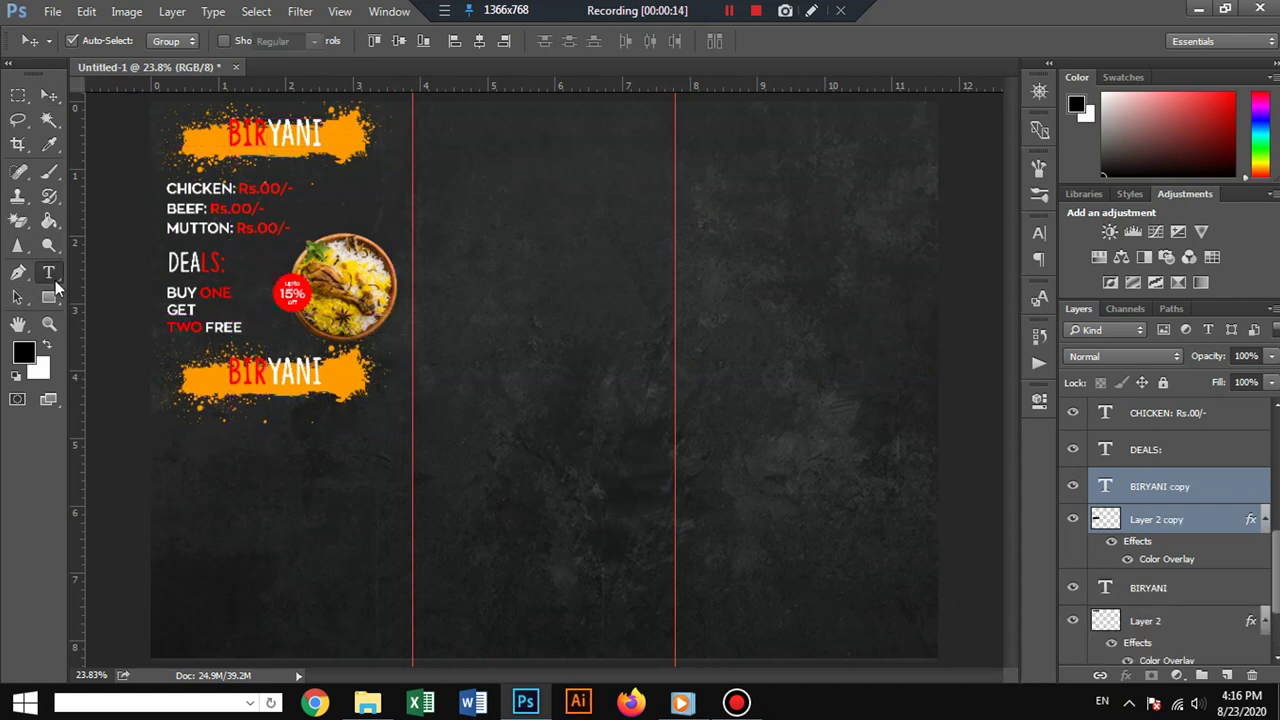
pyautogui.moveTo(226, 370); pyautogui.dragTo(345, 378)
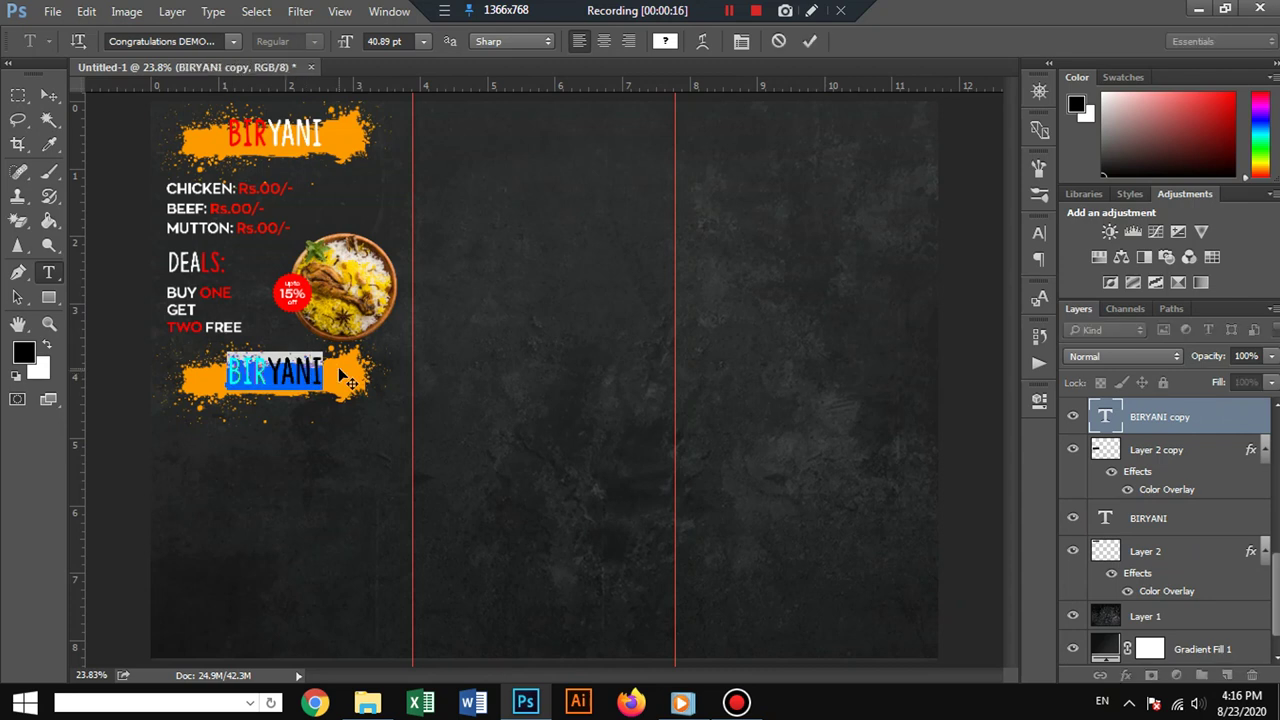
pyautogui.write('DONU')
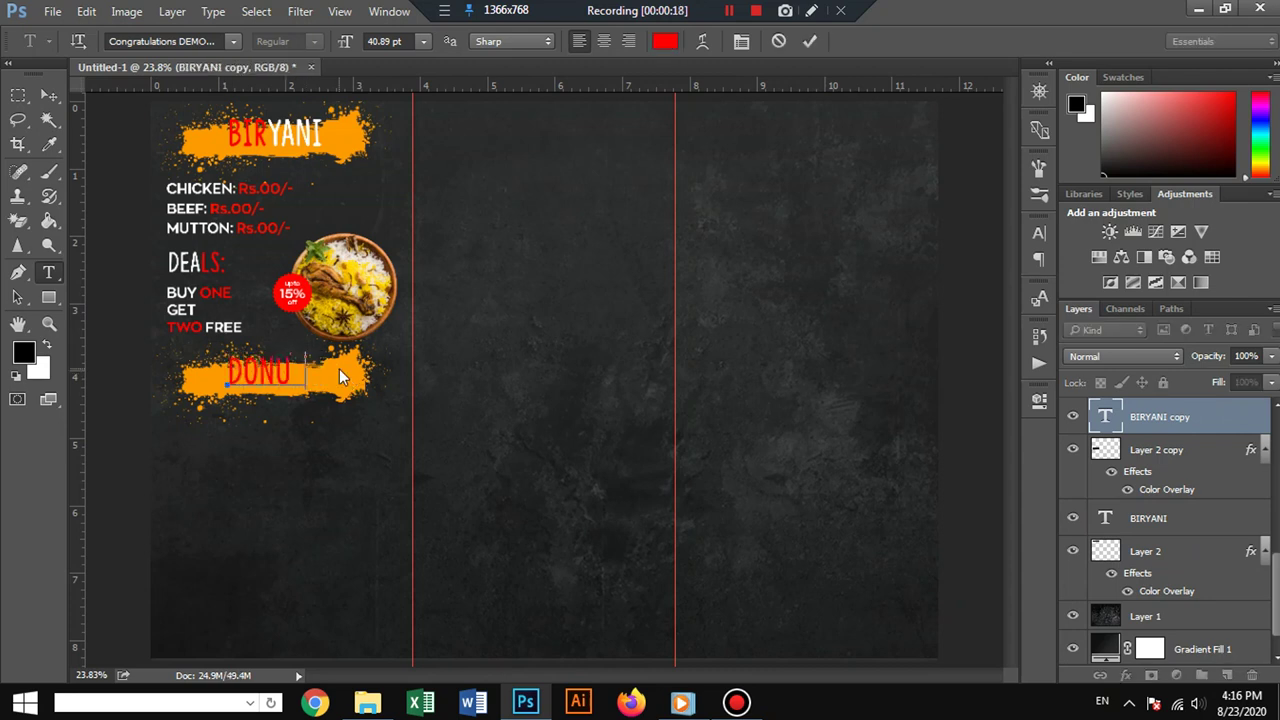
pyautogui.write('TS')
# Colour the letters NUTS in DONUTS white (#ffffff).
pyautogui.hotkey('shift', 'Left')
pyautogui.hotkey('shift', 'Left')
pyautogui.hotkey('shift', 'Left')
pyautogui.hotkey('shift', 'Left')
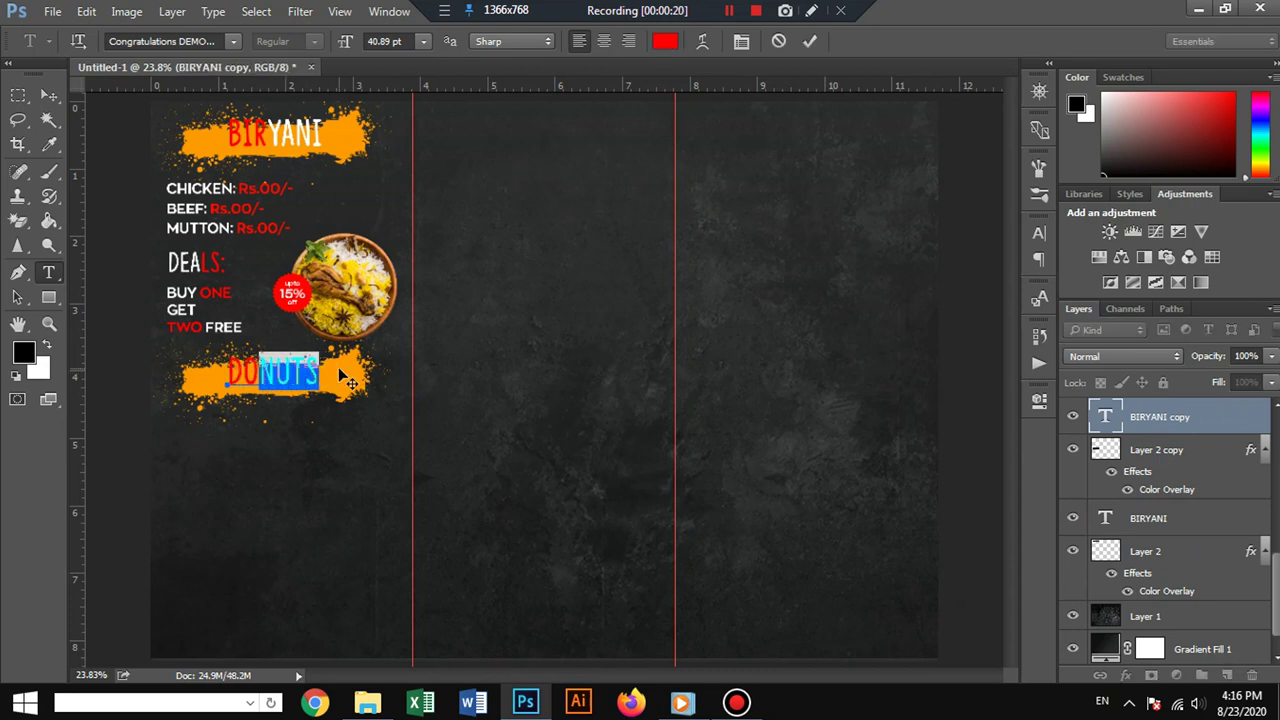
pyautogui.click(665, 41)
pyautogui.write('ffffff')
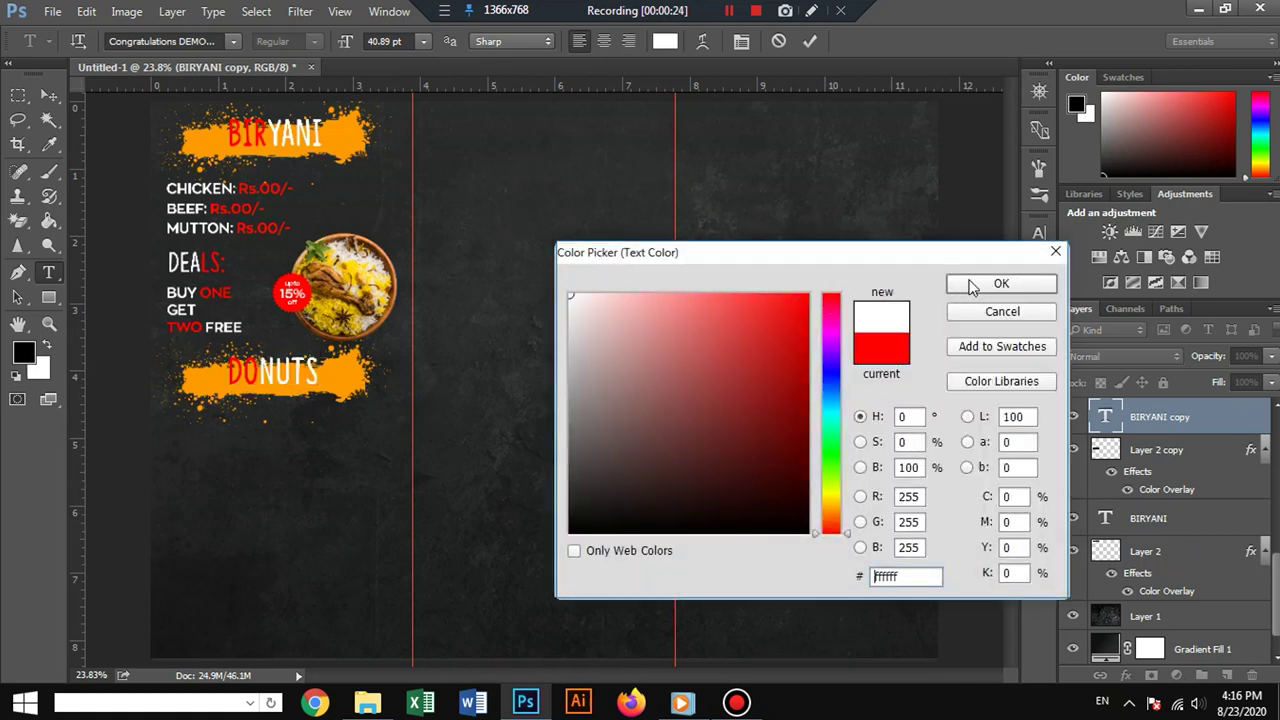
pyautogui.click(971, 285)
pyautogui.click(48, 95)
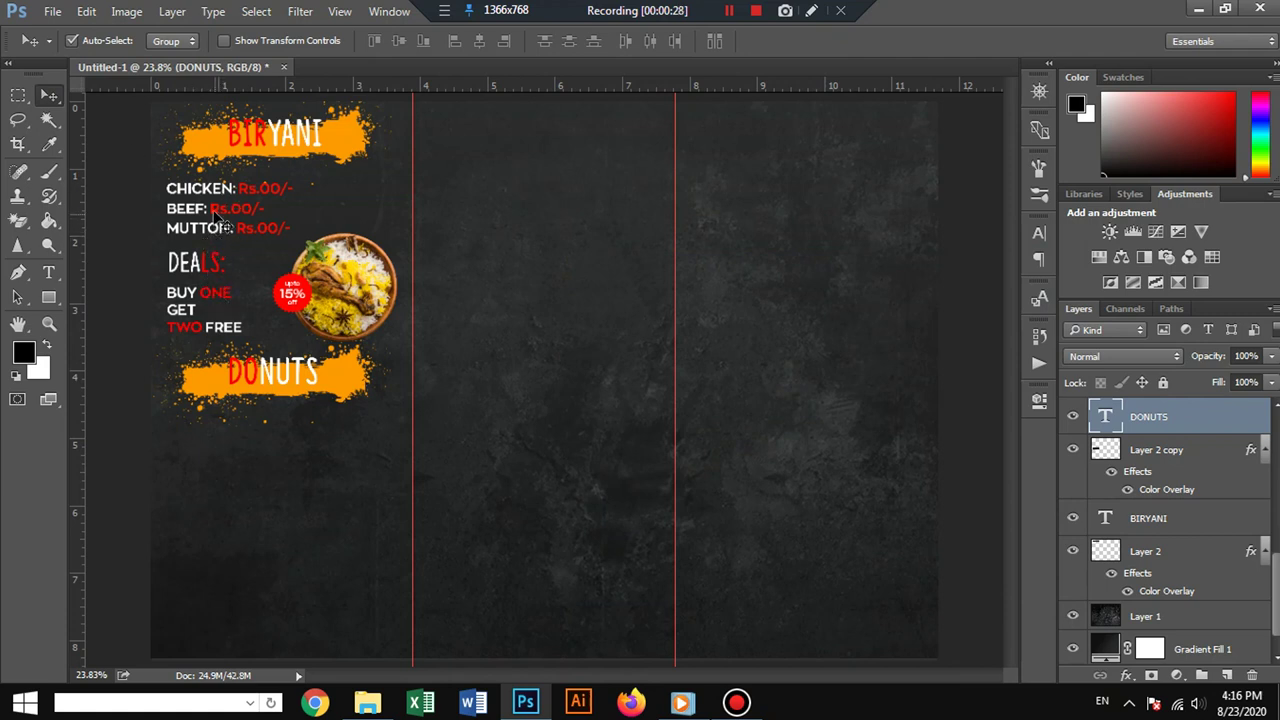
# Copy the CHICKEN price line down beneath the DONUTS banner.
pyautogui.press('ctrl')
pyautogui.moveTo(214, 283); pyautogui.dragTo(218, 440)
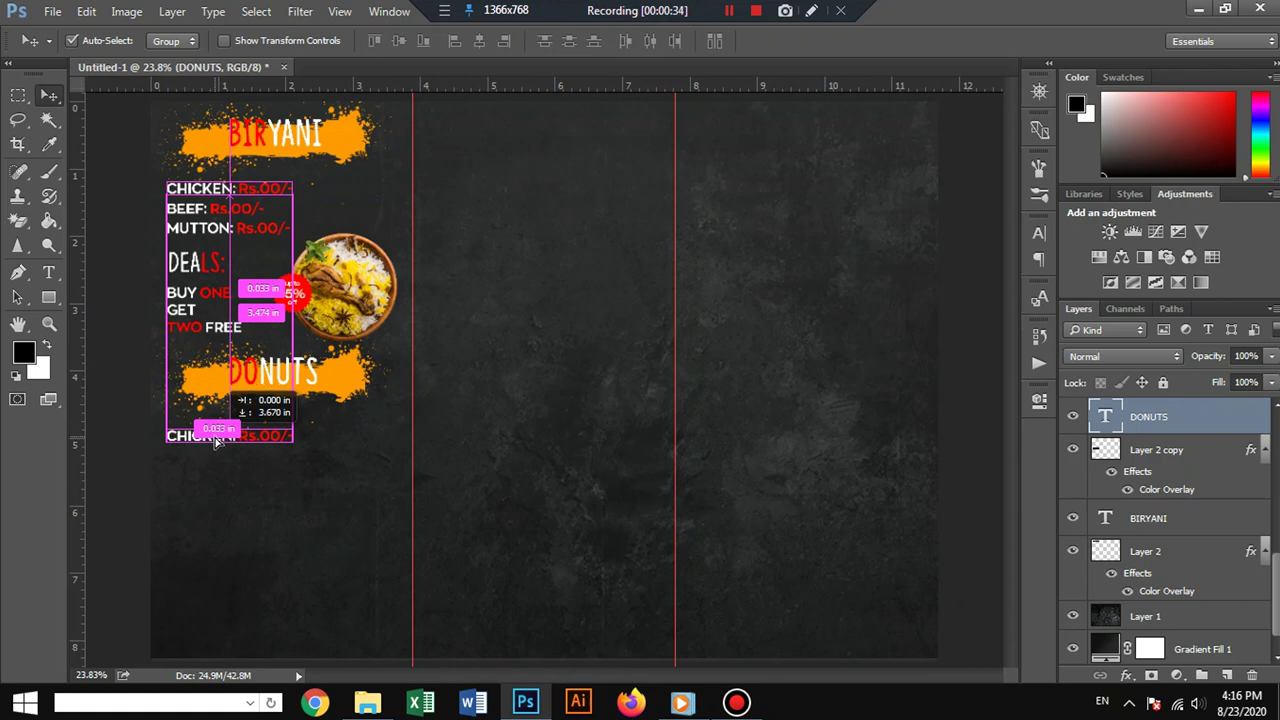
pyautogui.moveTo(217, 443); pyautogui.dragTo(163, 442)
pyautogui.click(48, 272)
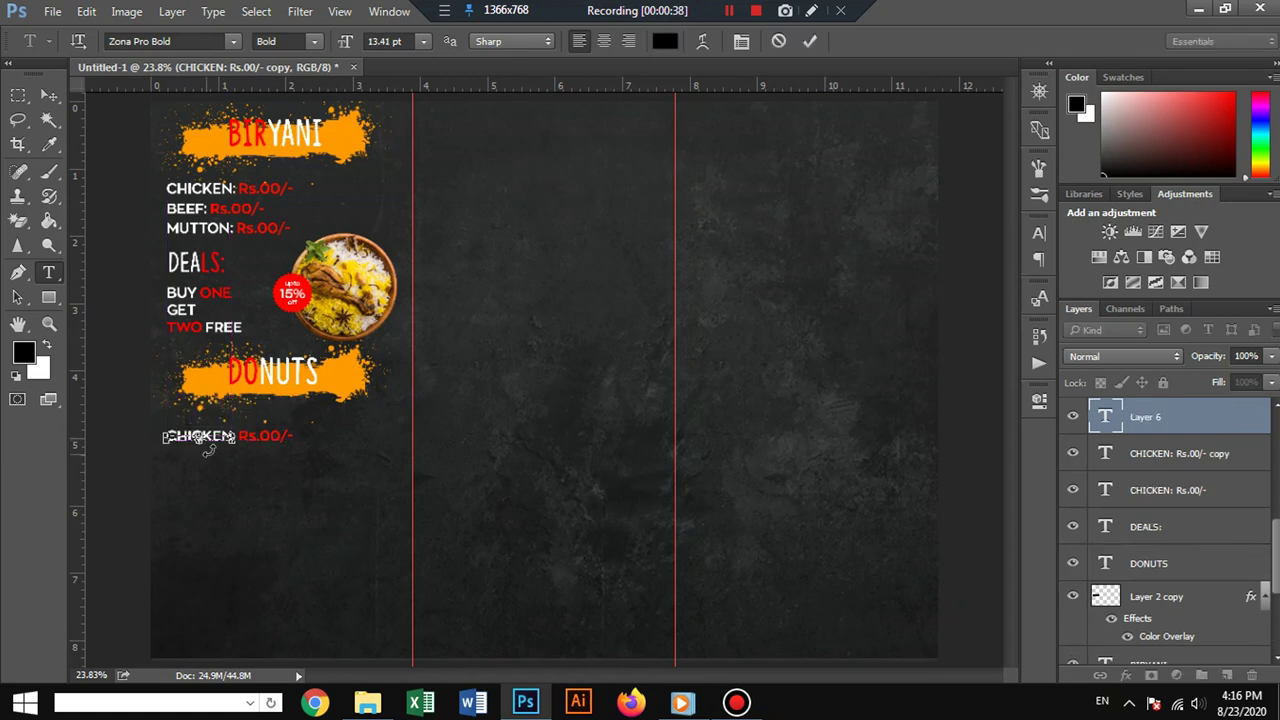
# Rename the copied line to STRABERRY: Rs.00/-.
pyautogui.click(228, 437)
pyautogui.moveTo(236, 437); pyautogui.dragTo(106, 429)
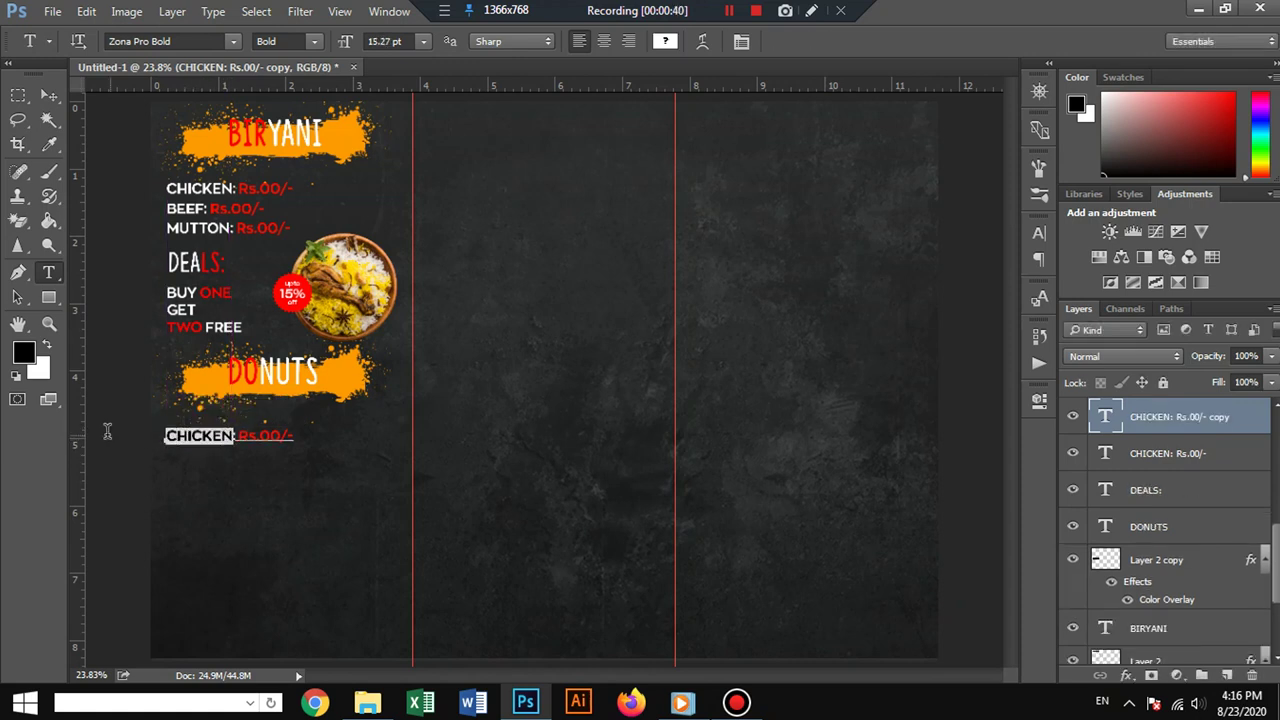
pyautogui.write('STA')
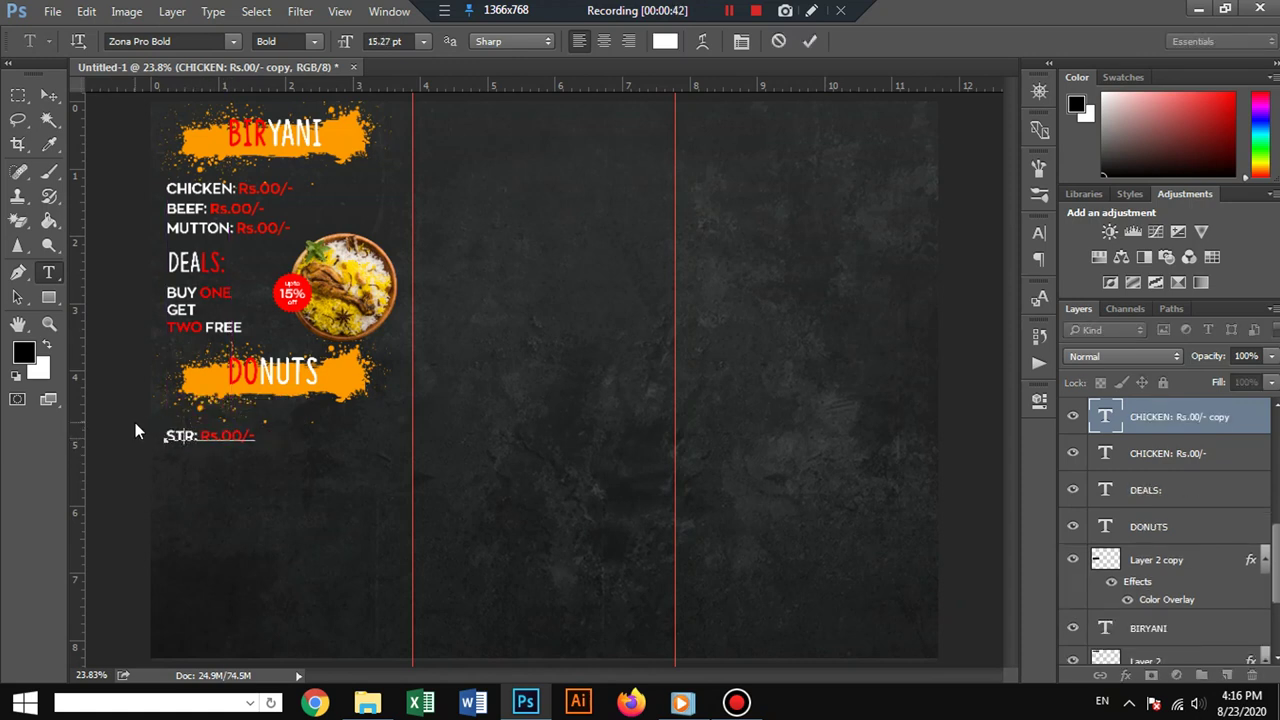
pyautogui.hotkey('shift', 'End')
pyautogui.press('Left')
pyautogui.press('BackSpace')
pyautogui.write('RABE')
pyautogui.write('RRY')
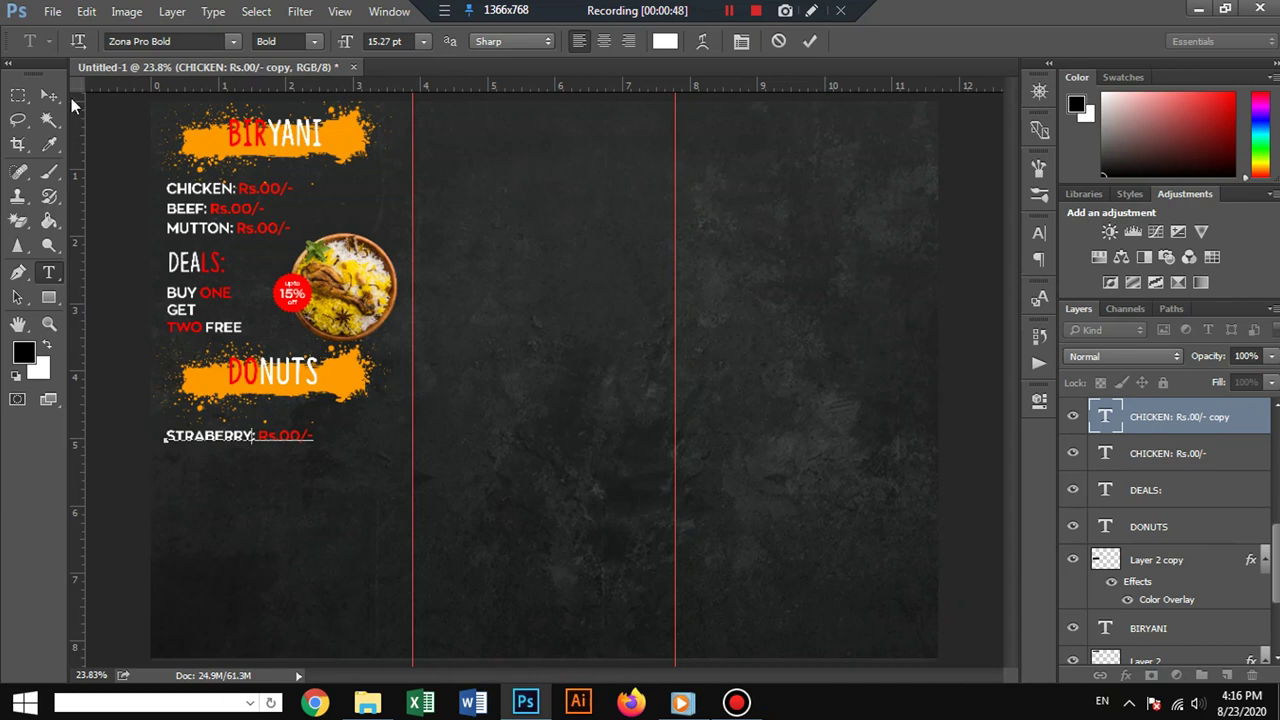
pyautogui.click(50, 95)
# Duplicate the STRABERRY line below, rename it CHOCOLATE, and nudge it up slightly.
pyautogui.scroll(3, 237, 449)
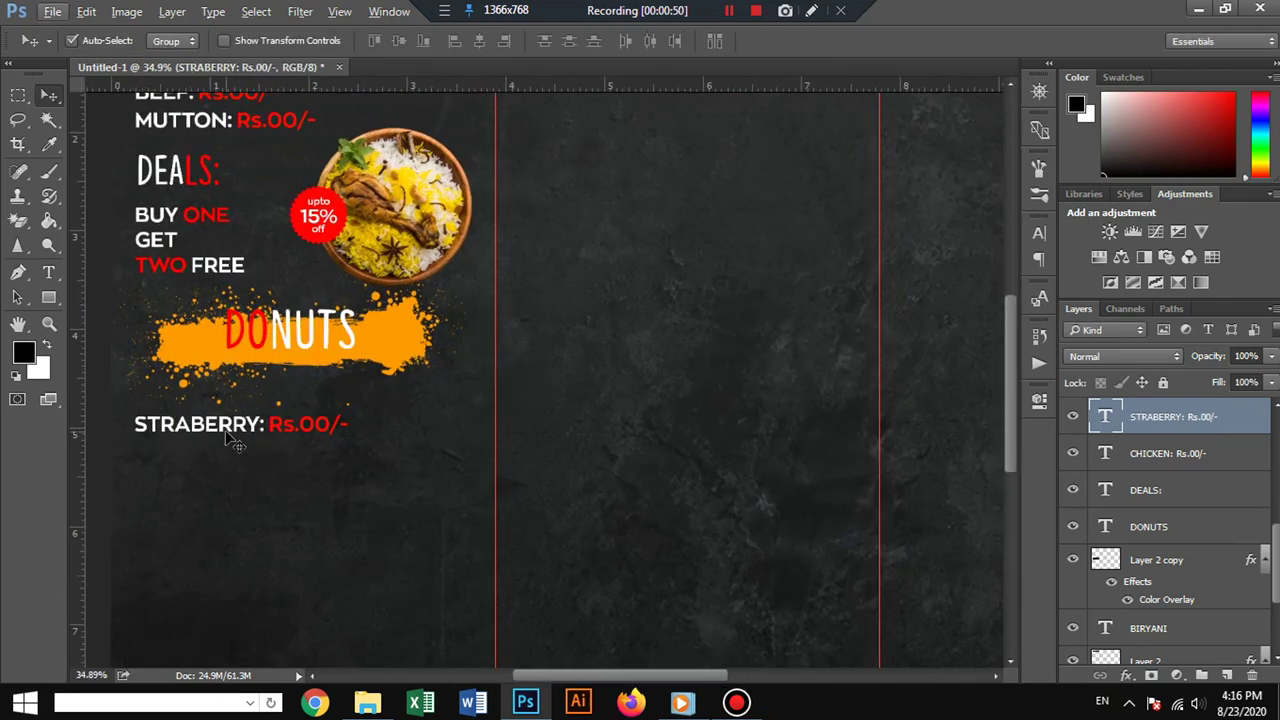
pyautogui.moveTo(219, 431); pyautogui.dragTo(213, 459)
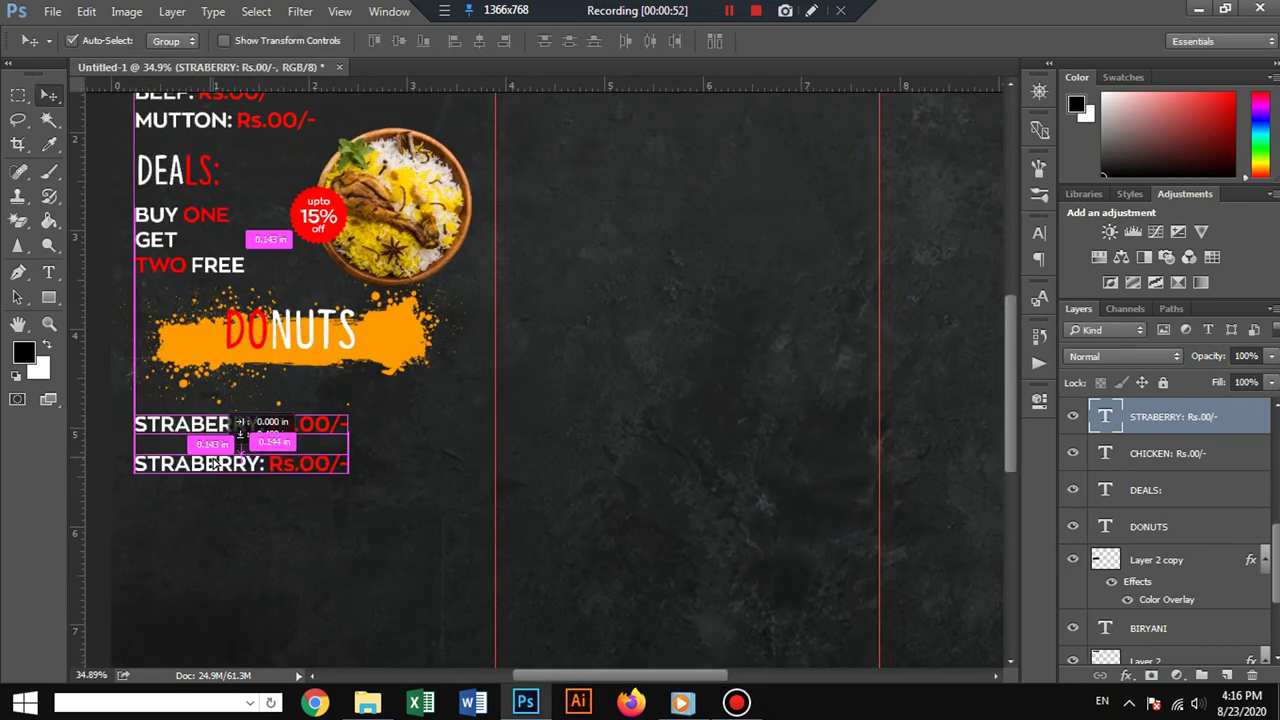
pyautogui.click(49, 272)
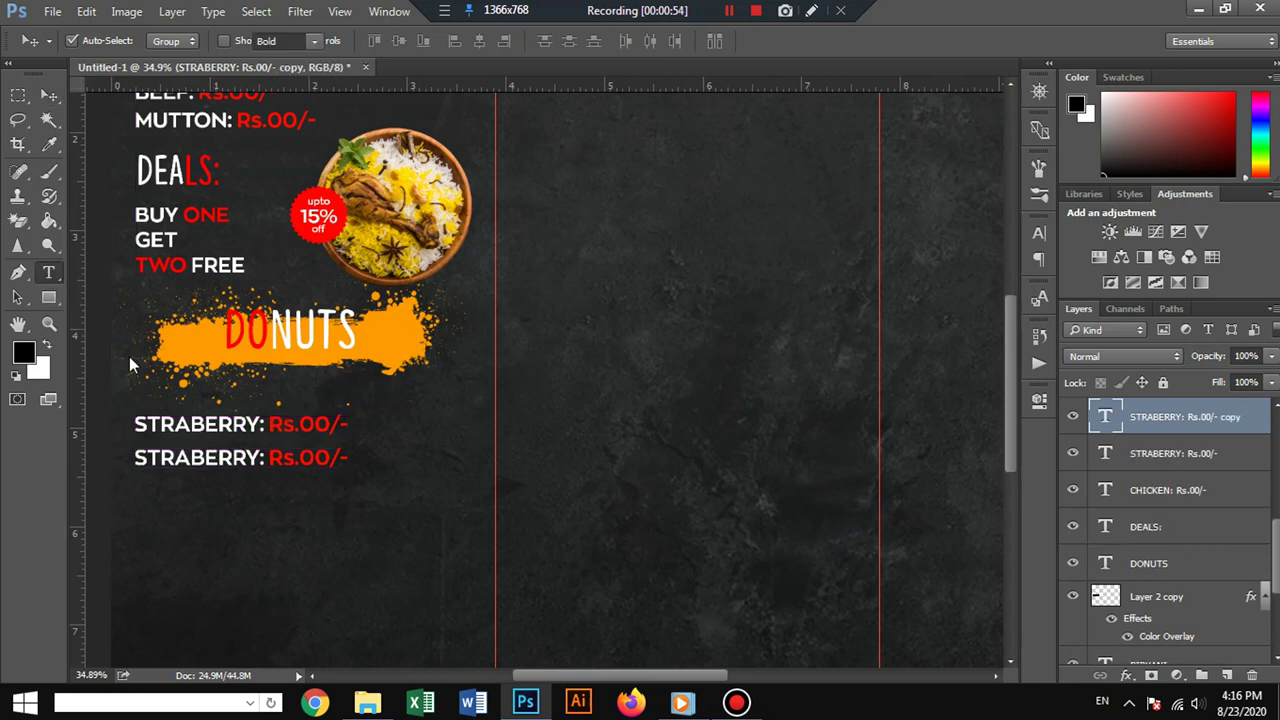
pyautogui.moveTo(257, 460); pyautogui.dragTo(79, 438)
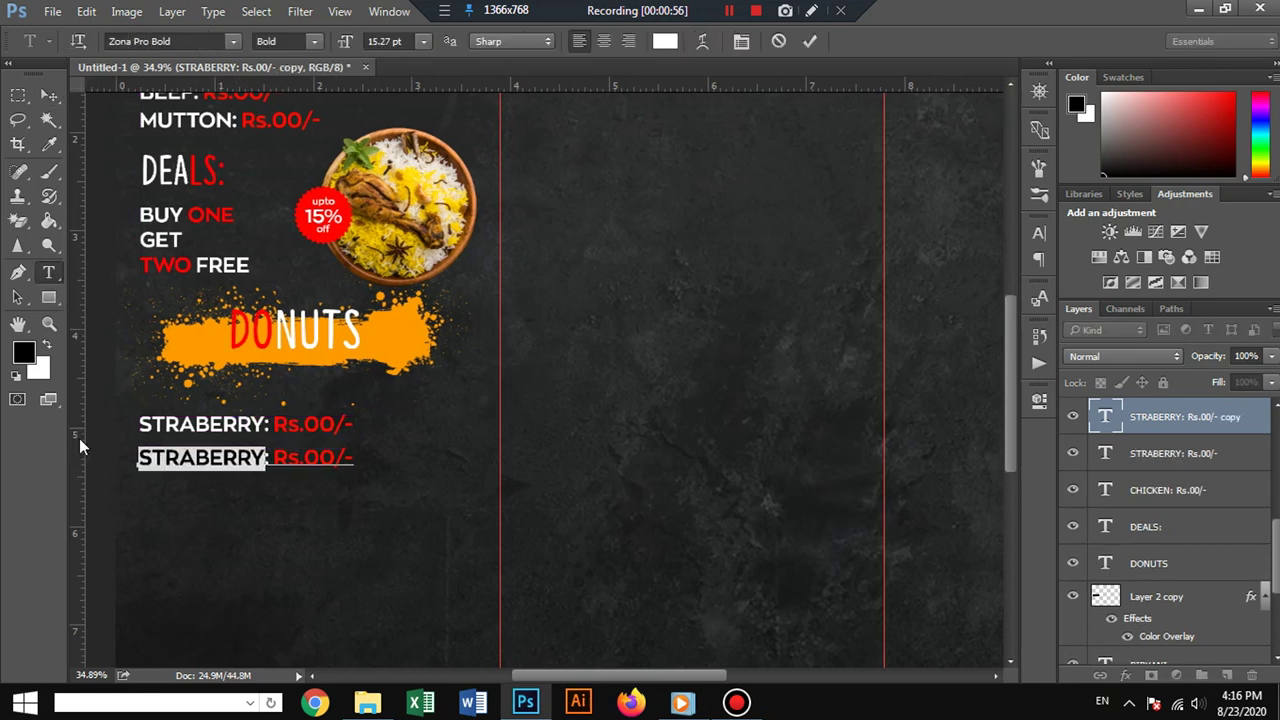
pyautogui.write('CHO')
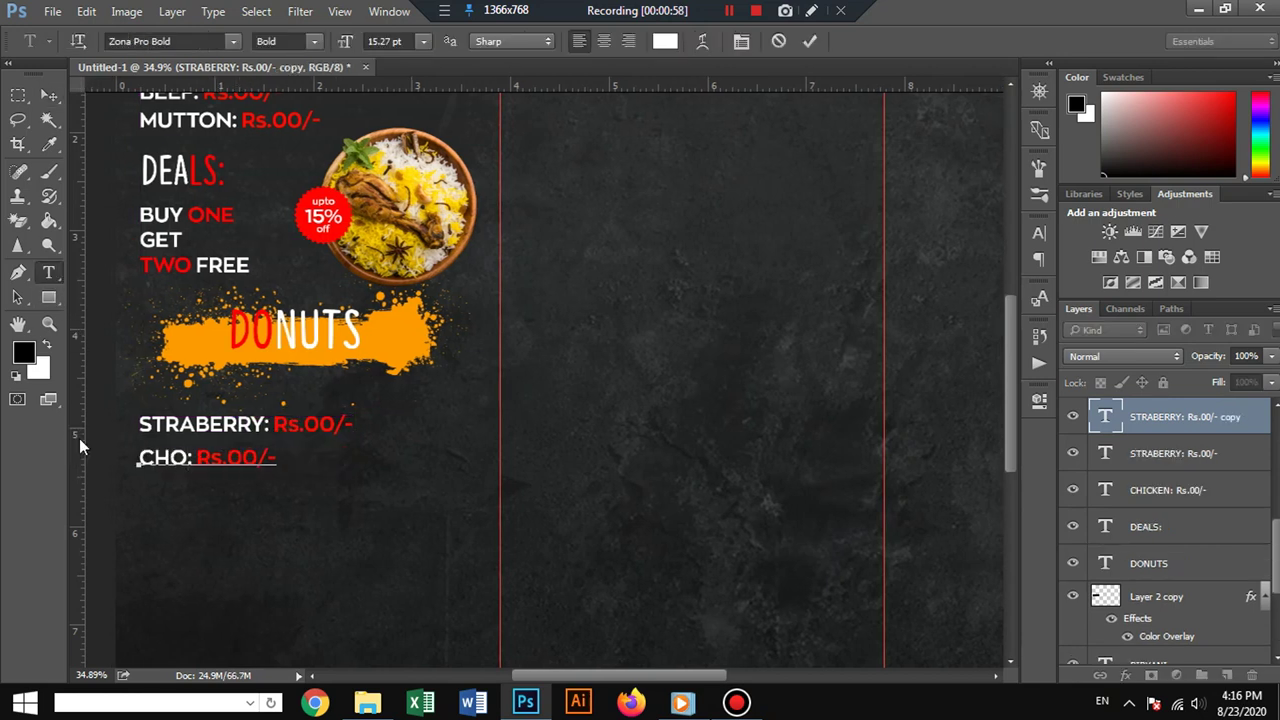
pyautogui.write('COLATE')
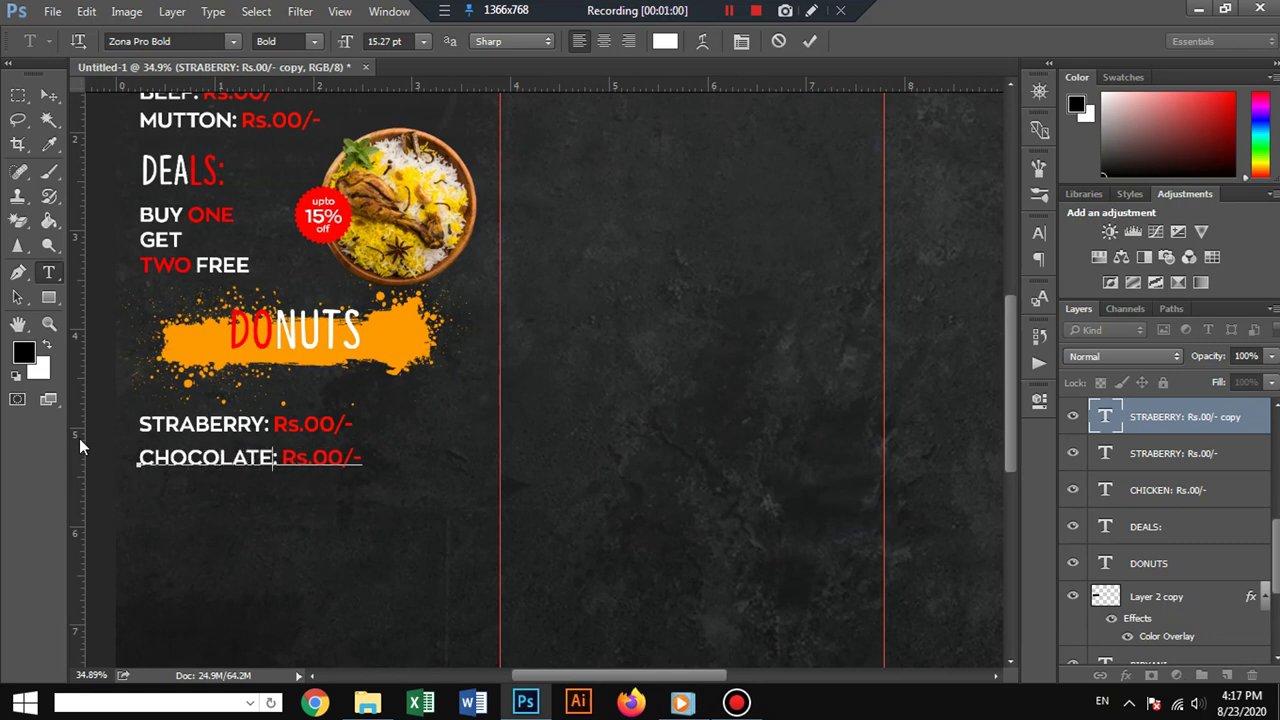
pyautogui.click(49, 94)
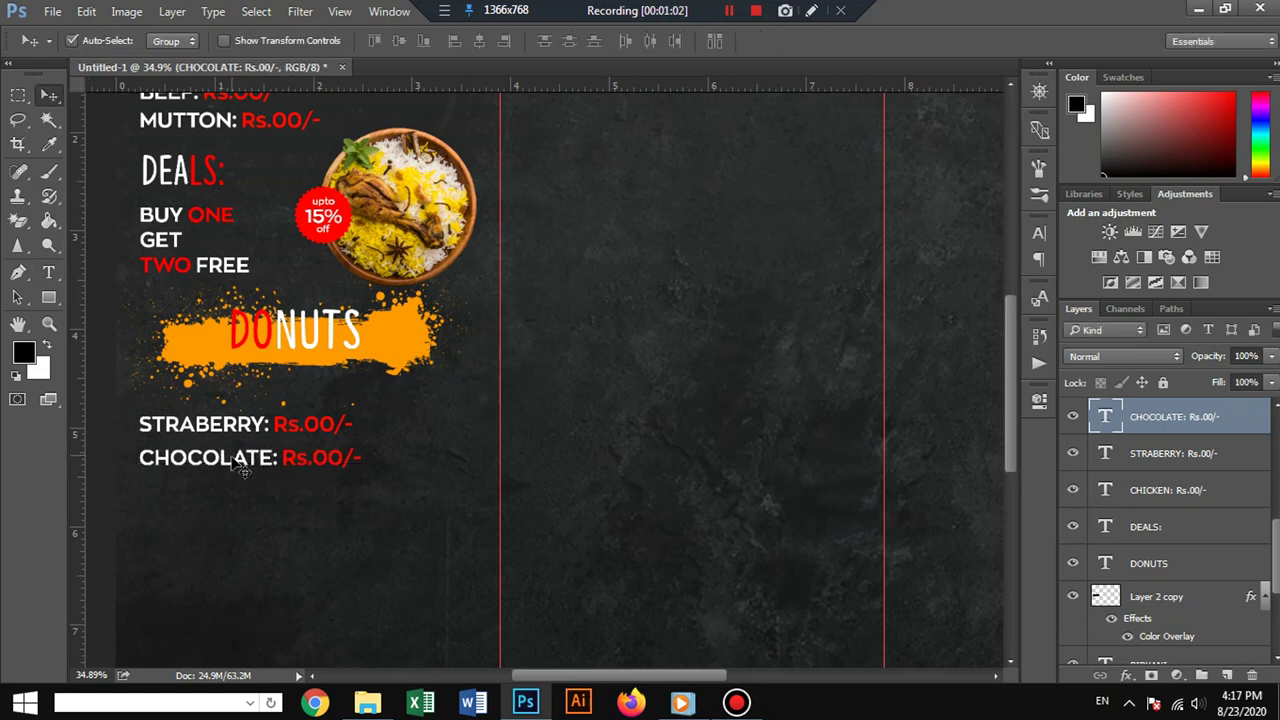
pyautogui.press('Up')
pyautogui.press('Up')
pyautogui.press('Up')
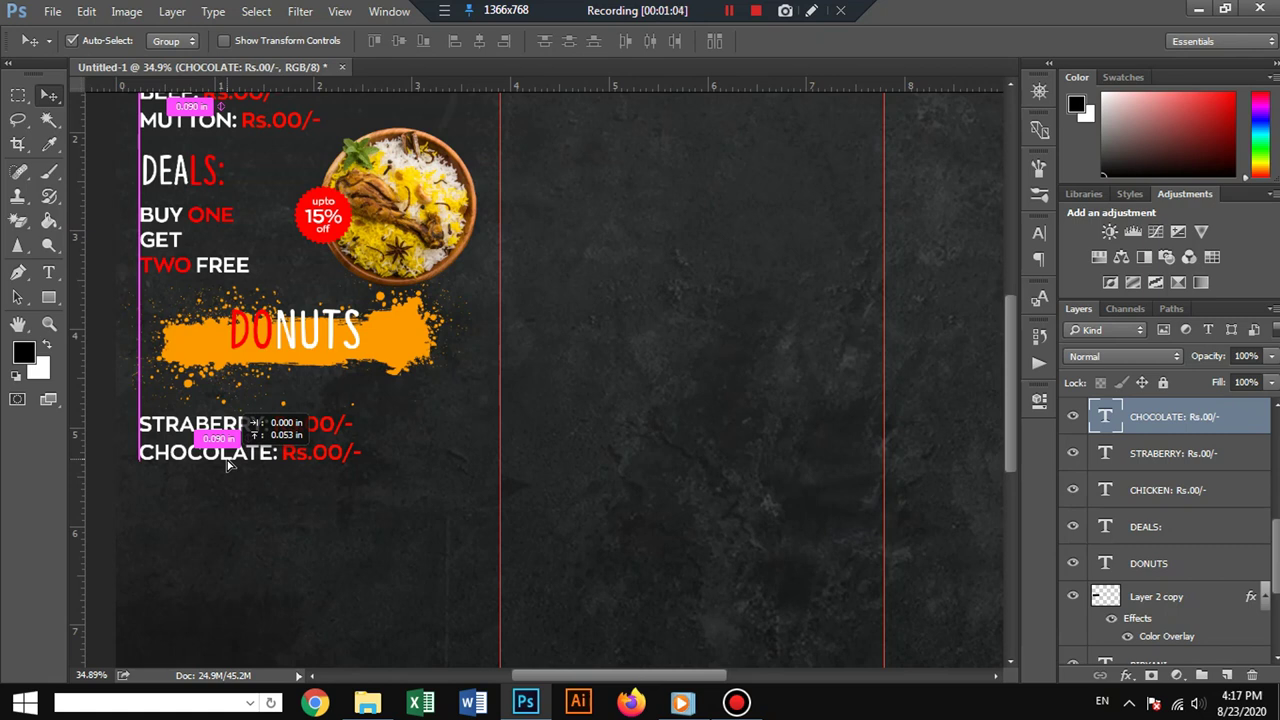
# Copy the CHOCOLATE line below it and retype the name as VANILA.
pyautogui.moveTo(228, 463); pyautogui.dragTo(229, 486)
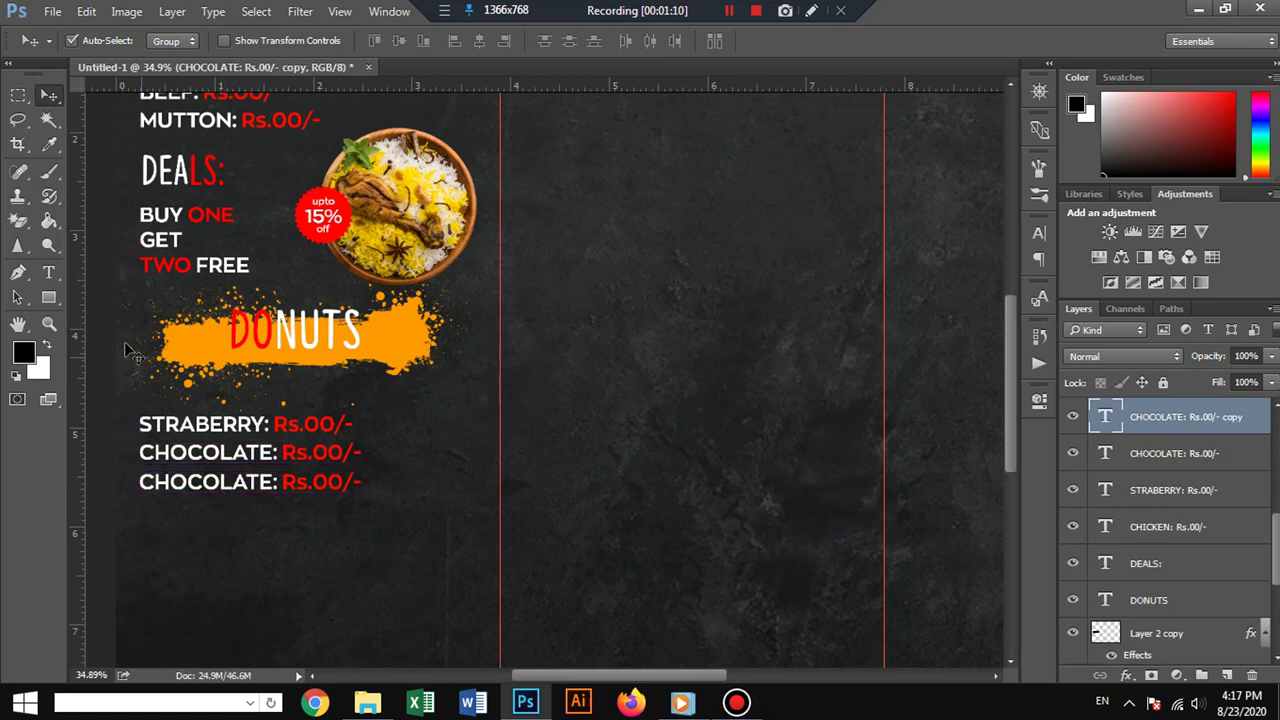
pyautogui.press('t')
pyautogui.doubleClick(161, 481)
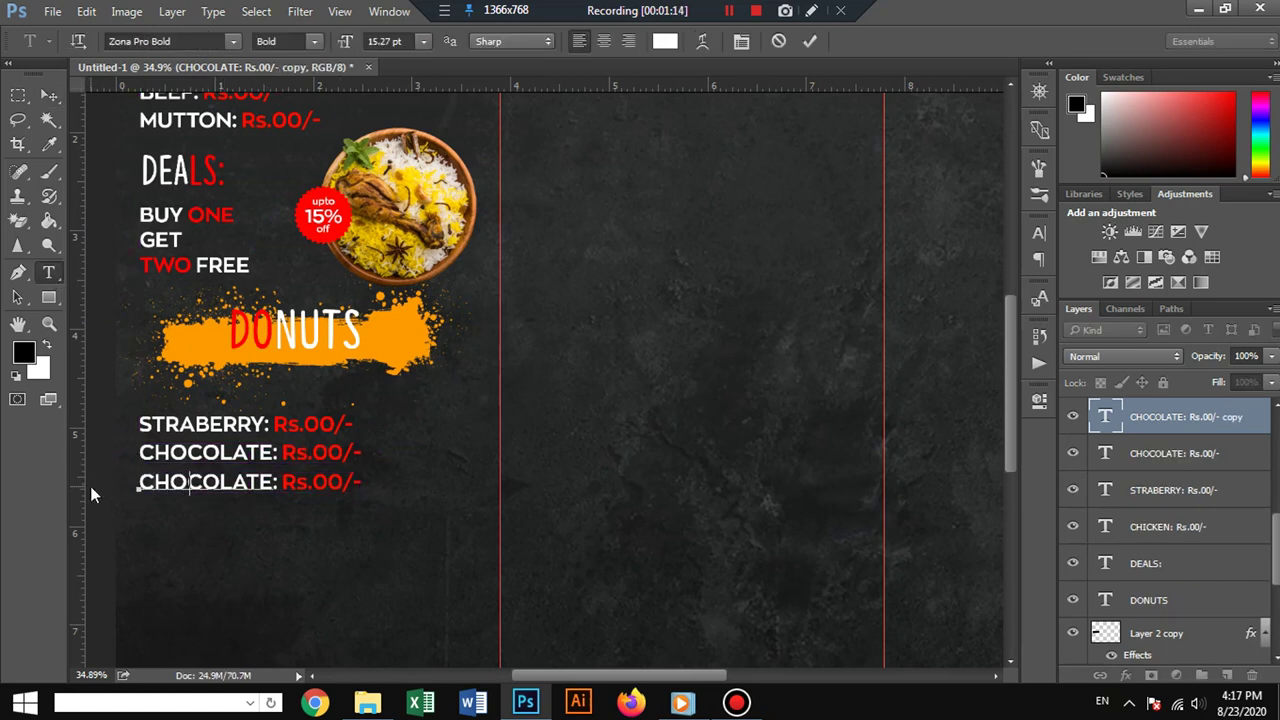
pyautogui.write('VANILA')
pyautogui.press('Left')
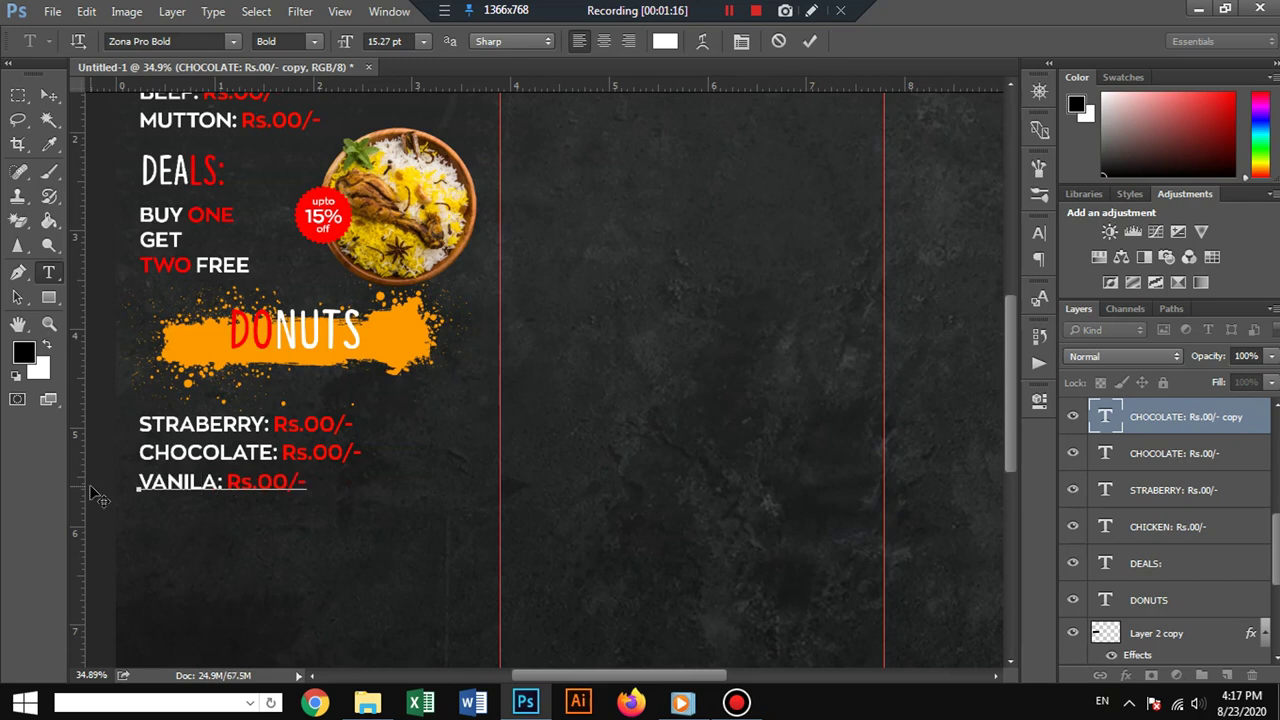
pyautogui.write('L')
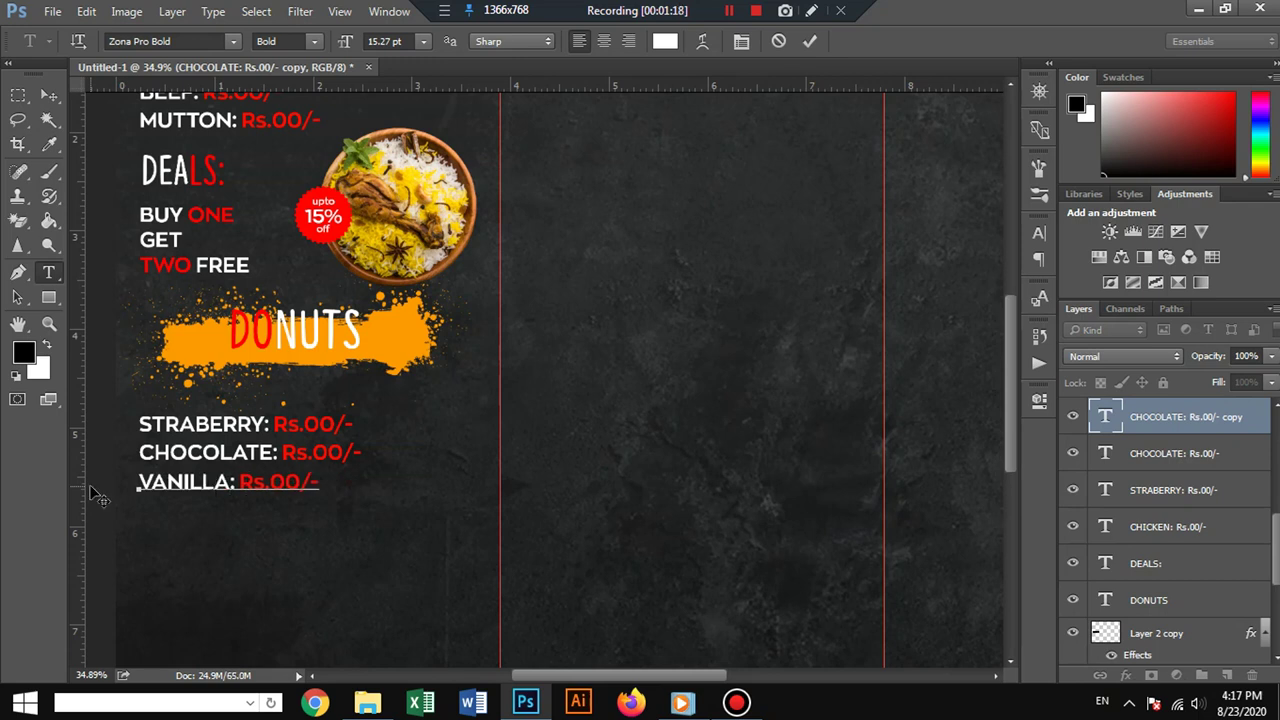
pyautogui.press('BackSpace')
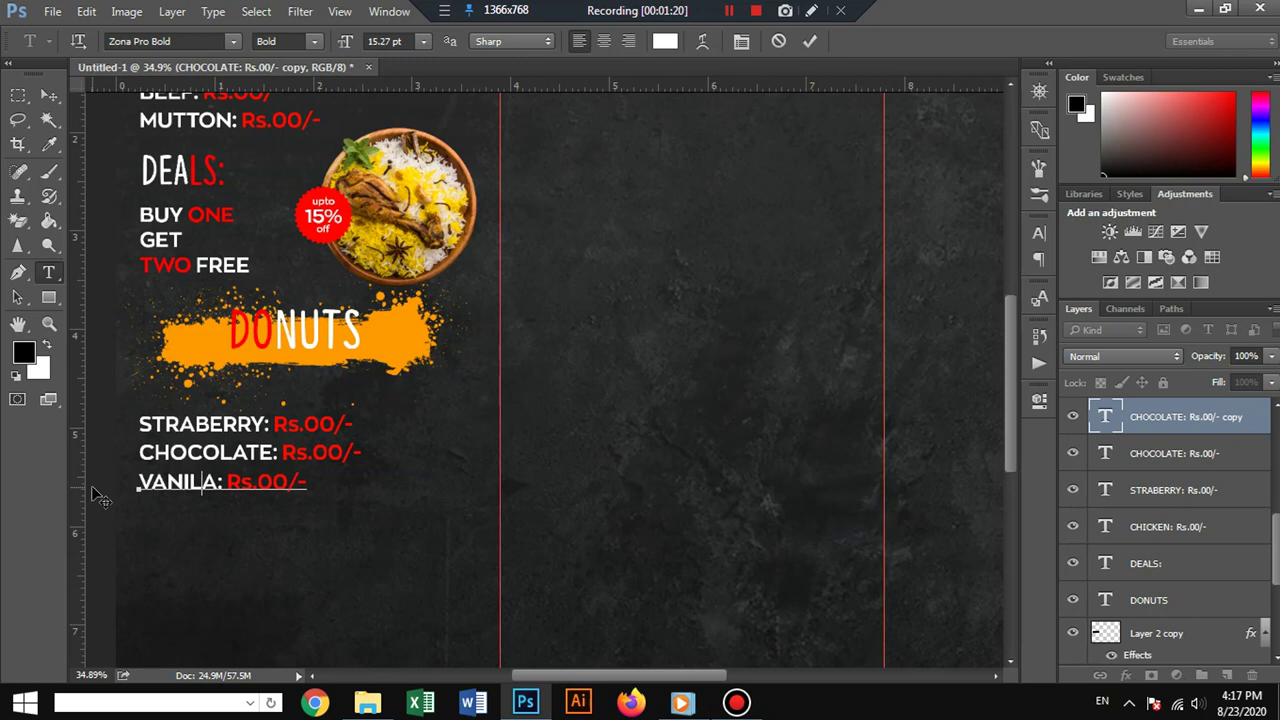
pyautogui.click(49, 94)
# Correct the third line's spelling to VANILLA: Rs.00/-.
pyautogui.click(727, 10)
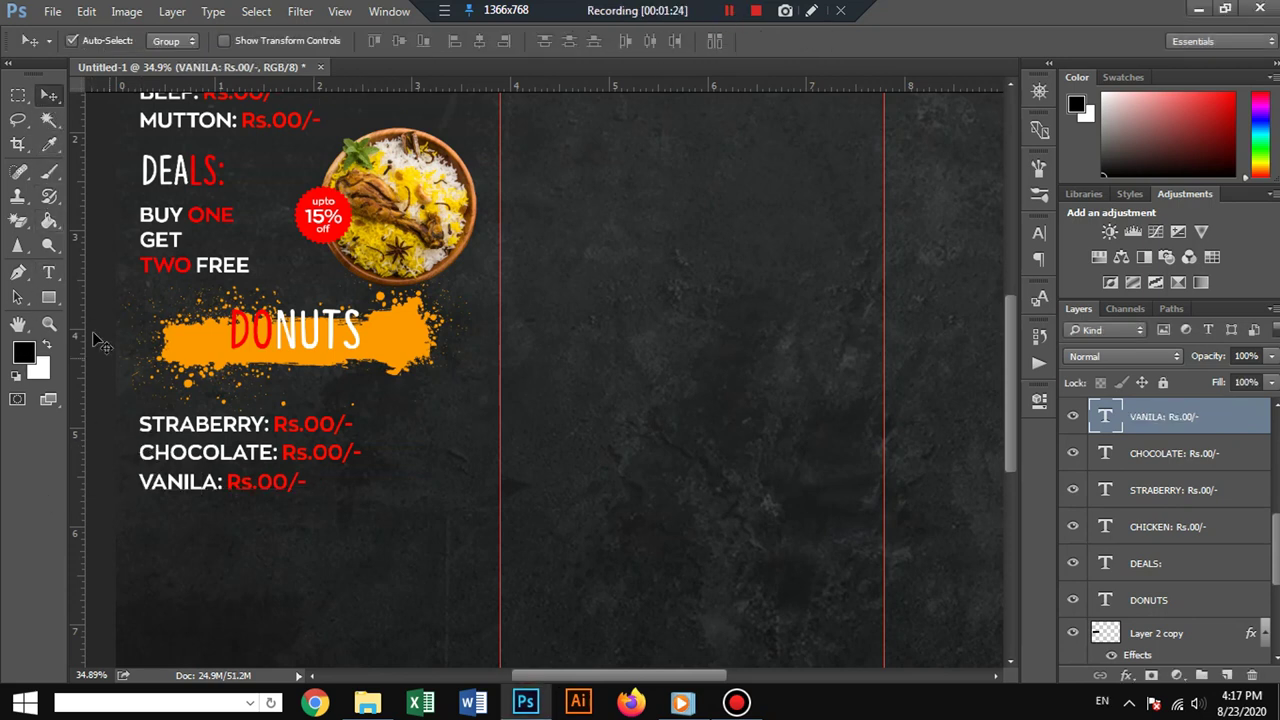
pyautogui.click(48, 272)
pyautogui.click(199, 481)
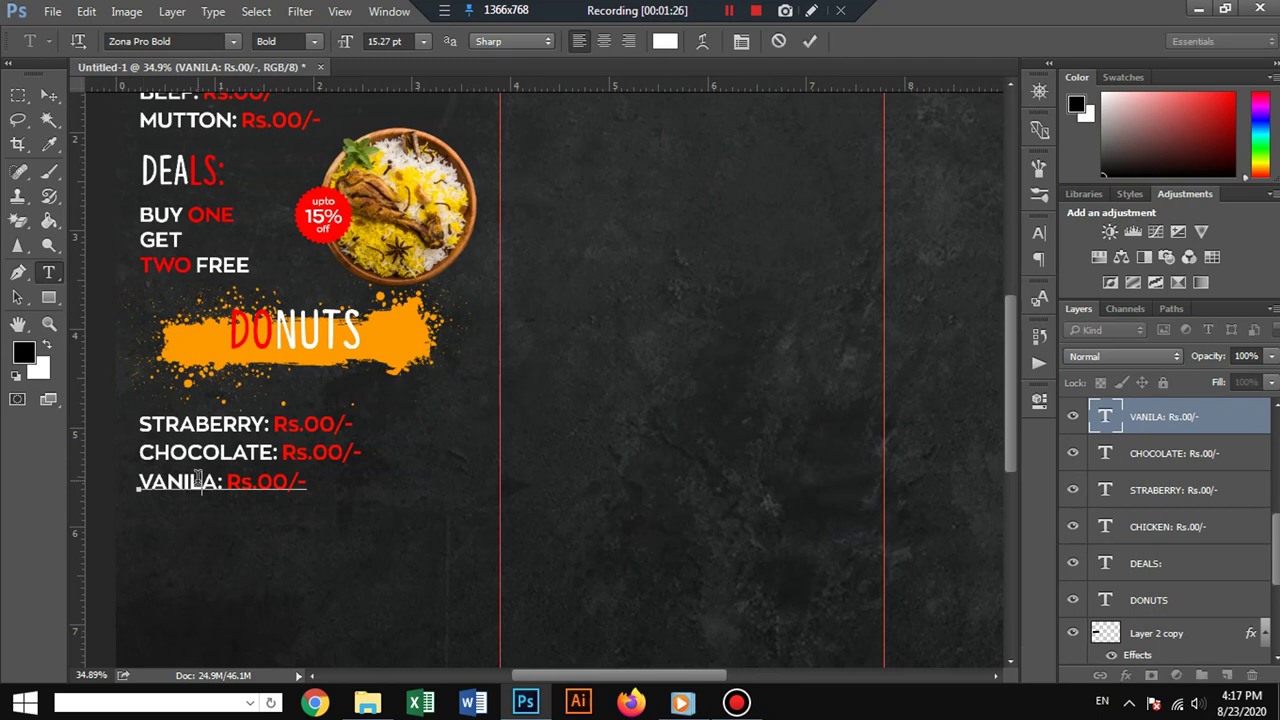
pyautogui.write('L')
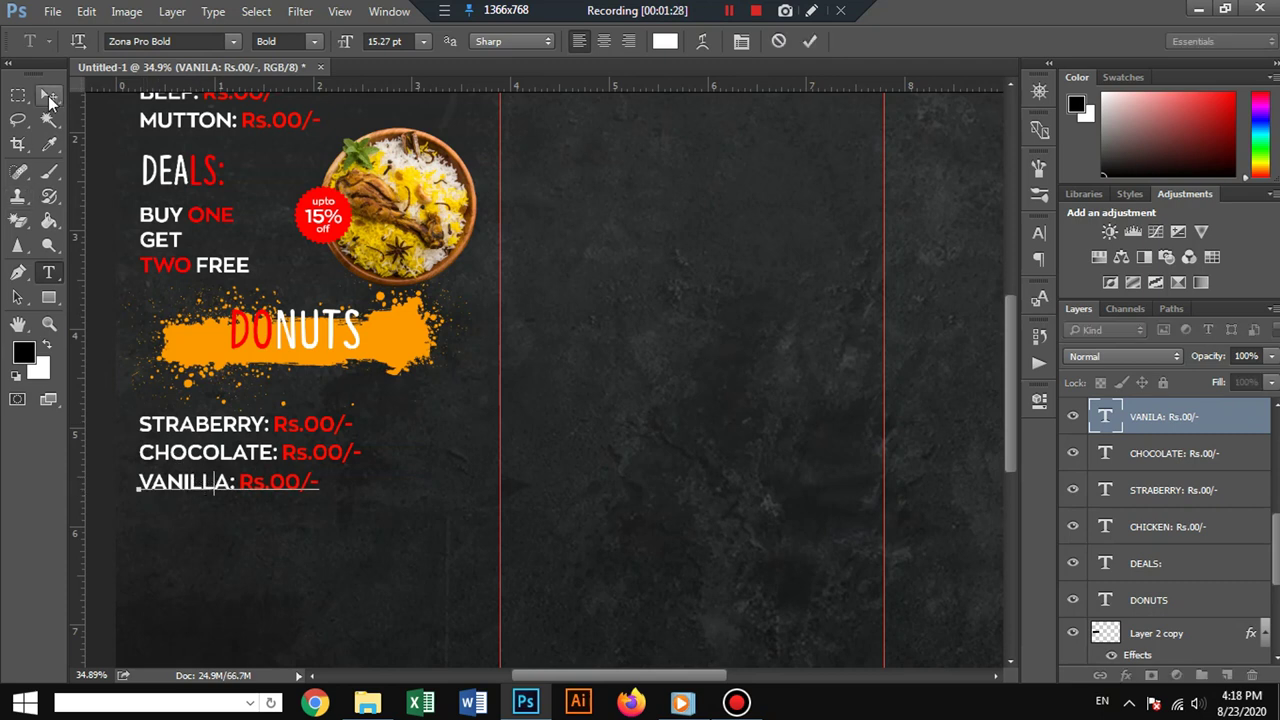
pyautogui.click(48, 94)
pyautogui.scroll(-1, 291, 390)
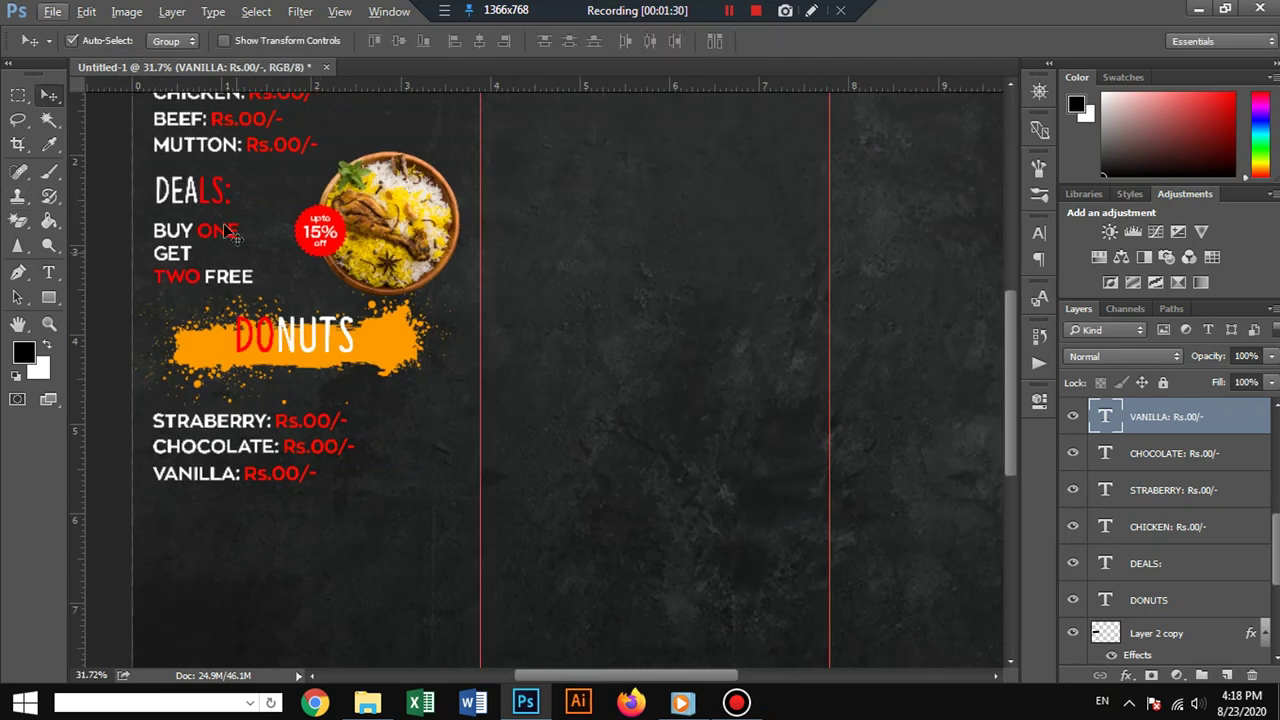
# Copy the DEALS heading and BUY ONE GET TWO FREE text below the VANILLA line.
pyautogui.click(203, 200)
pyautogui.keyDown('shift'); pyautogui.click(197, 200); pyautogui.keyUp('shift')
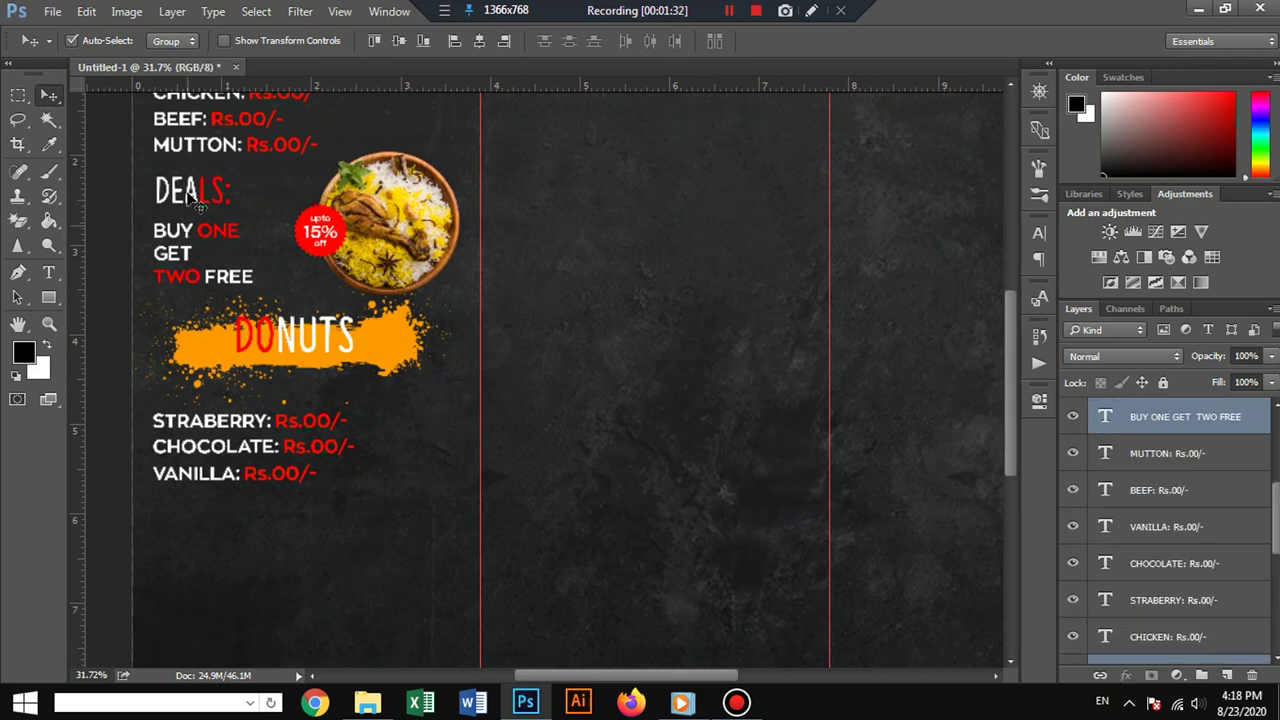
pyautogui.moveTo(190, 196)
pyautogui.keyDown('alt'); pyautogui.mouseDown()
pyautogui.moveTo(208, 488)
pyautogui.moveTo(200, 205)
pyautogui.mouseUp(); pyautogui.keyUp('alt')
pyautogui.moveTo(197, 200)
pyautogui.keyDown('alt'); pyautogui.mouseDown()
pyautogui.moveTo(188, 548)
pyautogui.moveTo(190, 522)
pyautogui.mouseUp(); pyautogui.keyUp('alt')
pyautogui.scroll(-1, 290, 518)
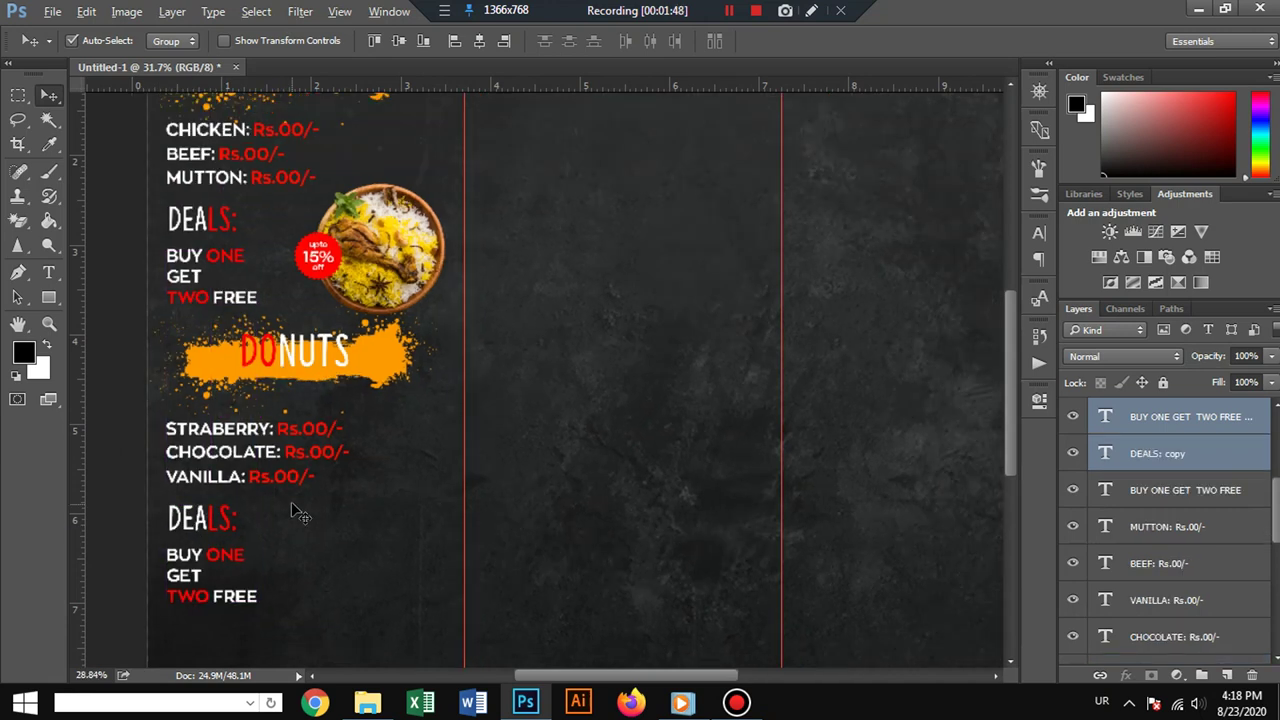
pyautogui.scroll(-2, 288, 505)
pyautogui.scroll(-1, 285, 490)
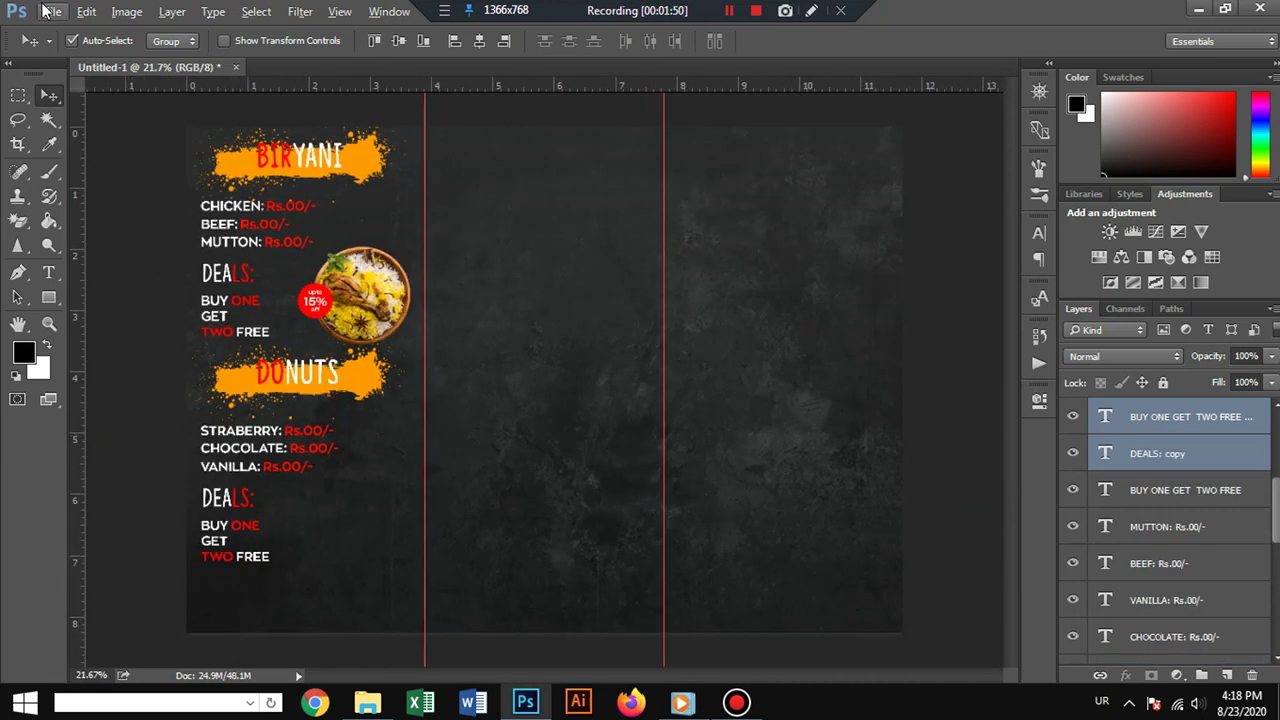
# Bring the stacked donut PNG into Untitled-1 and close its tab without saving.
pyautogui.click(52, 11)
pyautogui.click(72, 50)
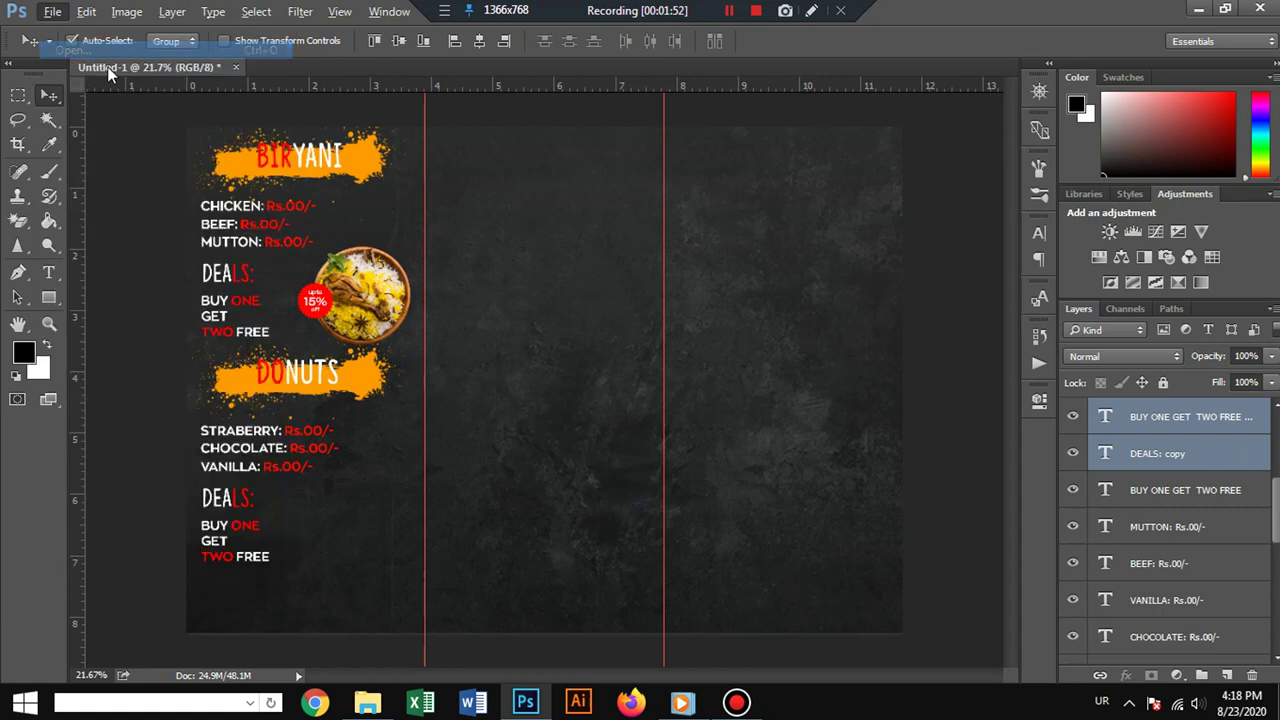
pyautogui.doubleClick(350, 305)
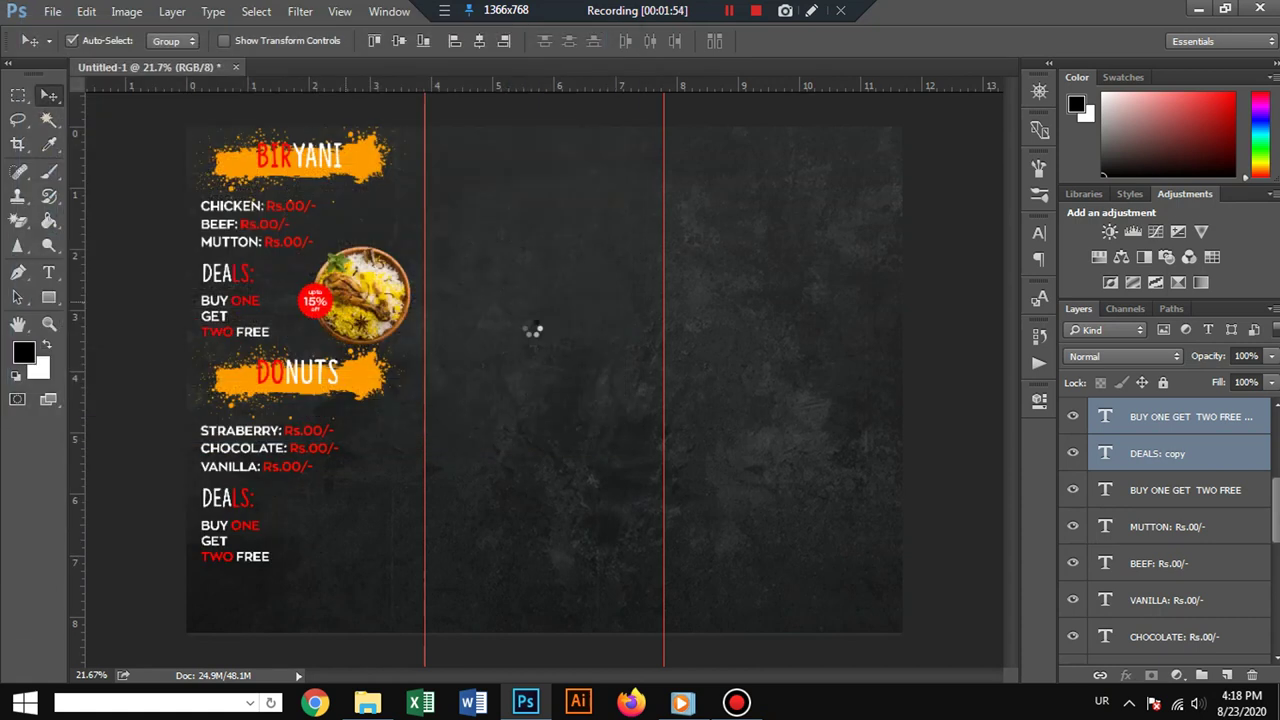
pyautogui.moveTo(544, 333); pyautogui.dragTo(703, 80)
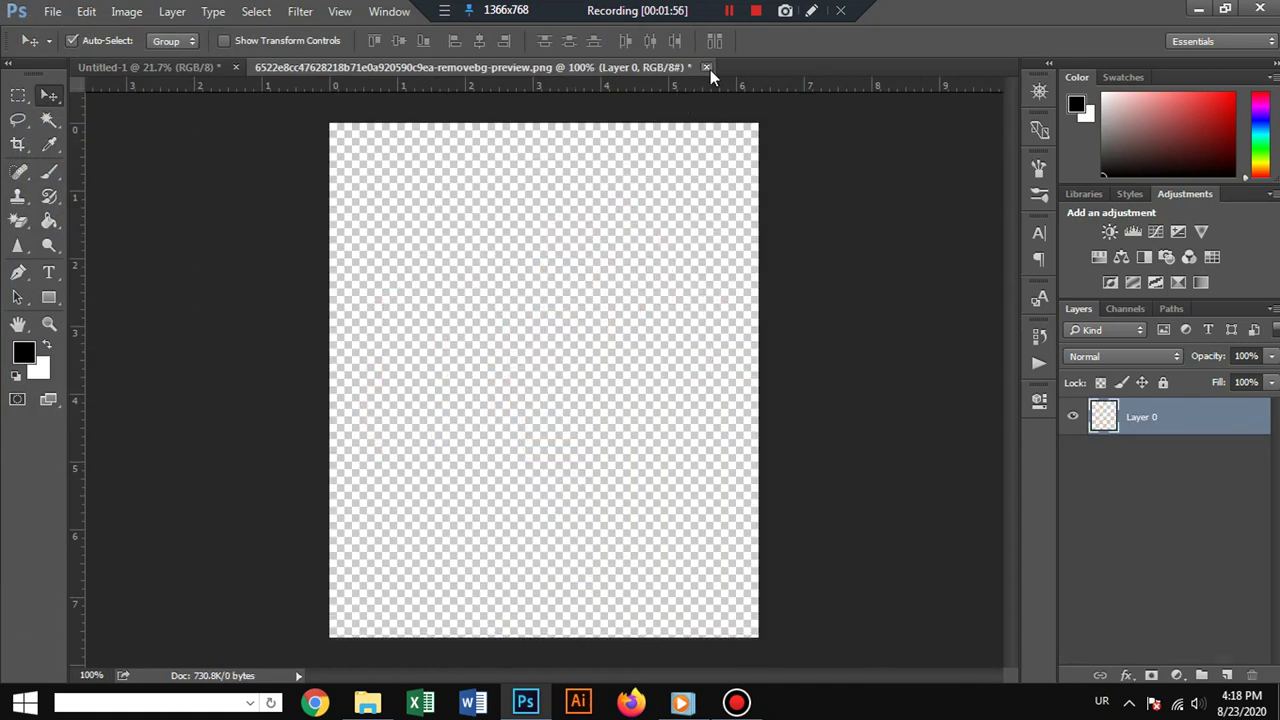
pyautogui.click(706, 67)
pyautogui.click(646, 290)
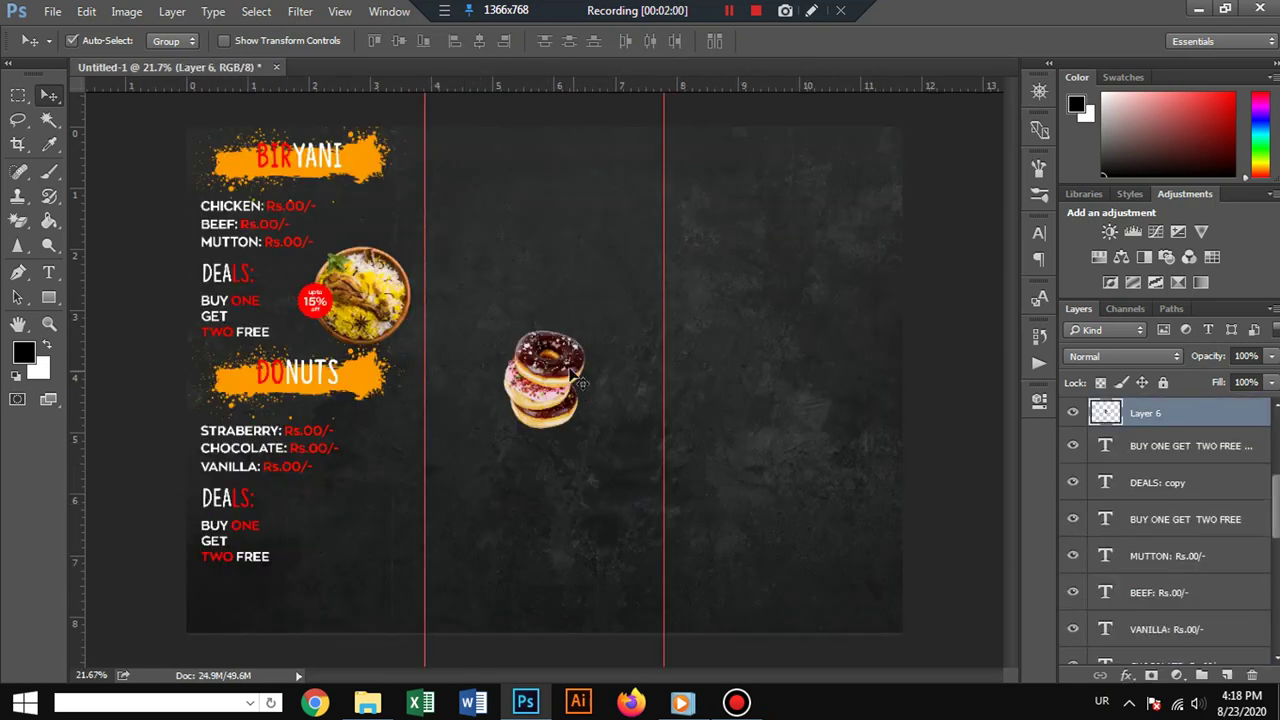
# Scale the donut image up to about 126% and place it beside the second DEALS block.
pyautogui.hotkey('ctrl', 't')
pyautogui.moveTo(590, 437); pyautogui.dragTo(608, 452)
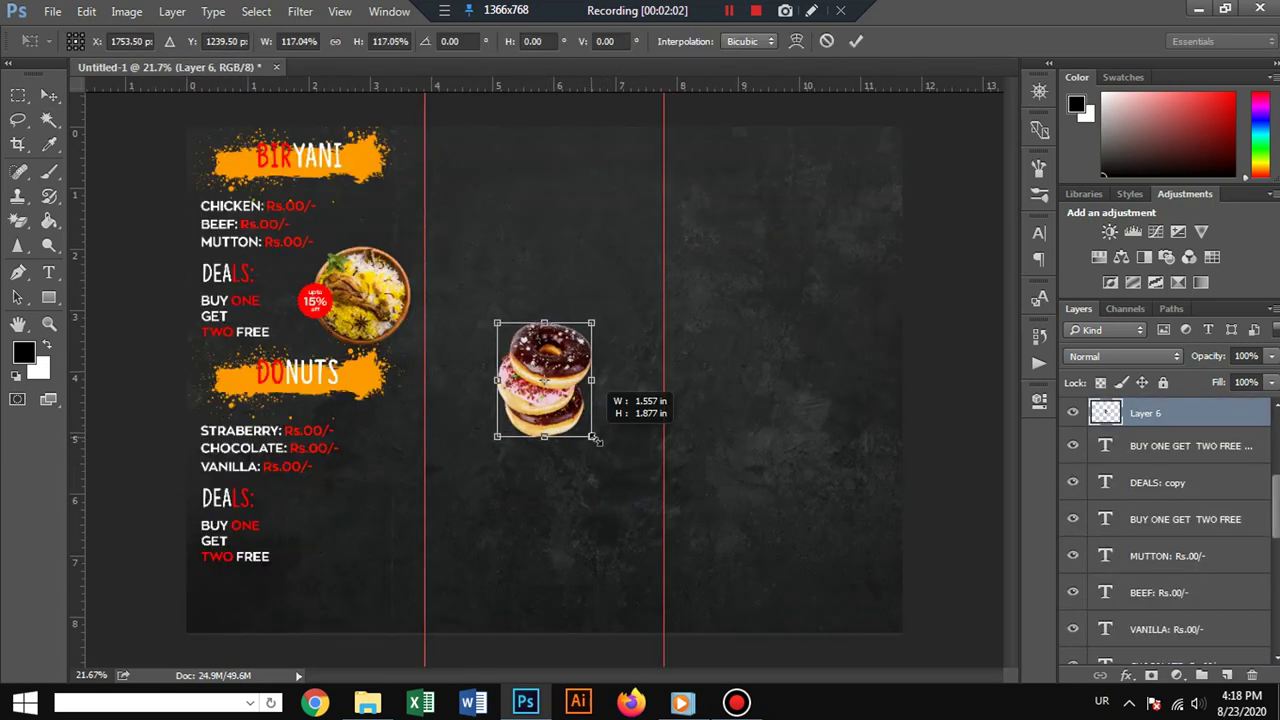
pyautogui.moveTo(583, 371)
pyautogui.mouseDown()
pyautogui.moveTo(380, 503)
pyautogui.moveTo(394, 502)
pyautogui.mouseUp()
pyautogui.press('Return')
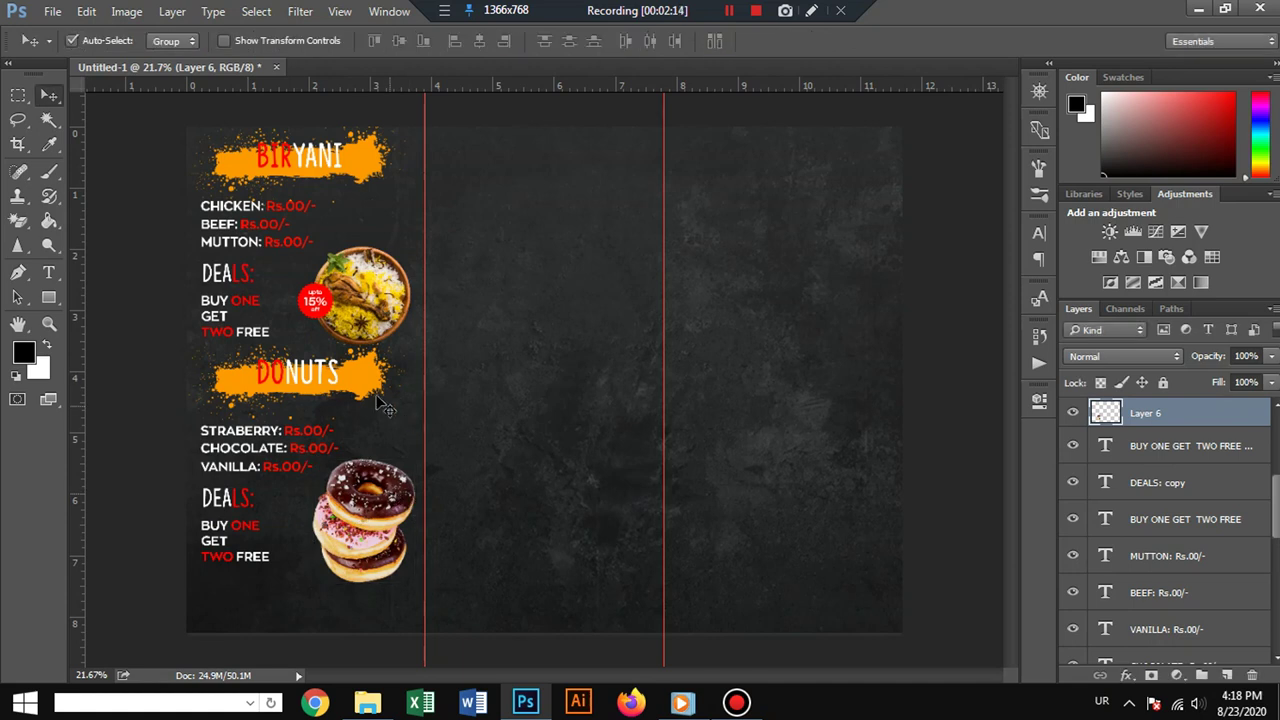
# Select the red badge circle together with its upto, 15% and off text layers.
pyautogui.scroll(1, 350, 355)
pyautogui.scroll(1, 330, 300)
pyautogui.scroll(2, 290, 280)
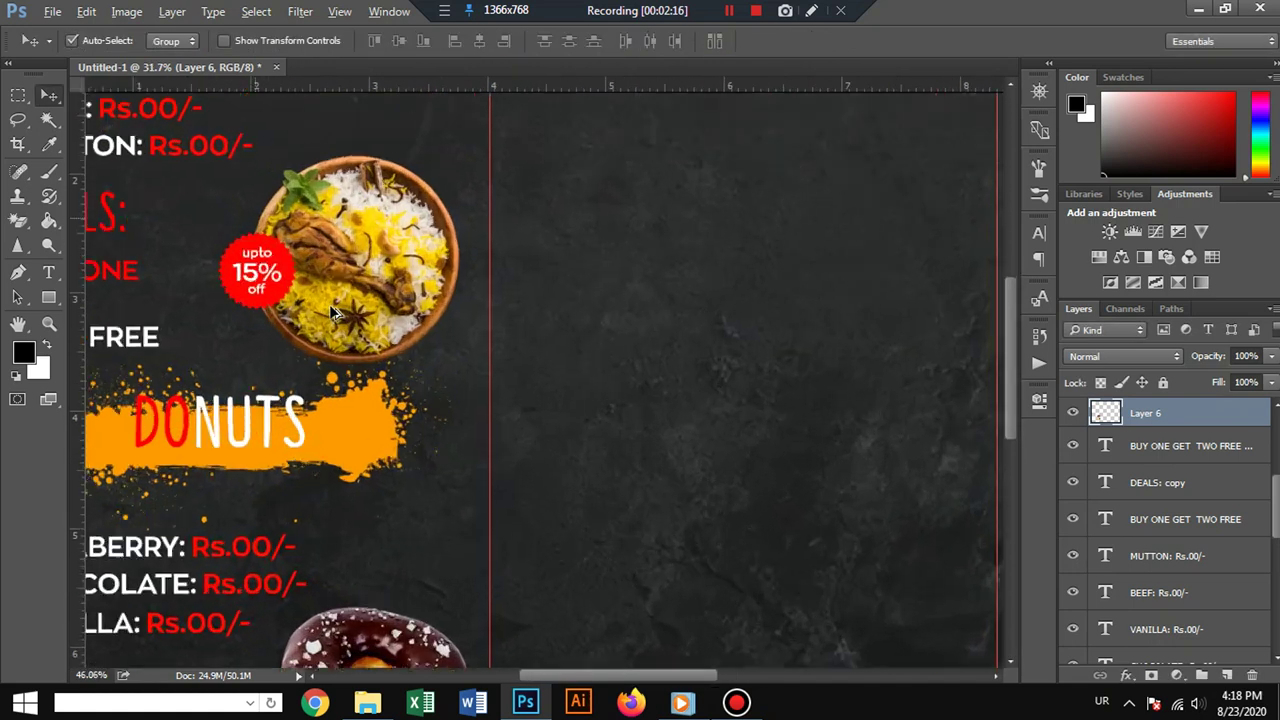
pyautogui.click(255, 262)
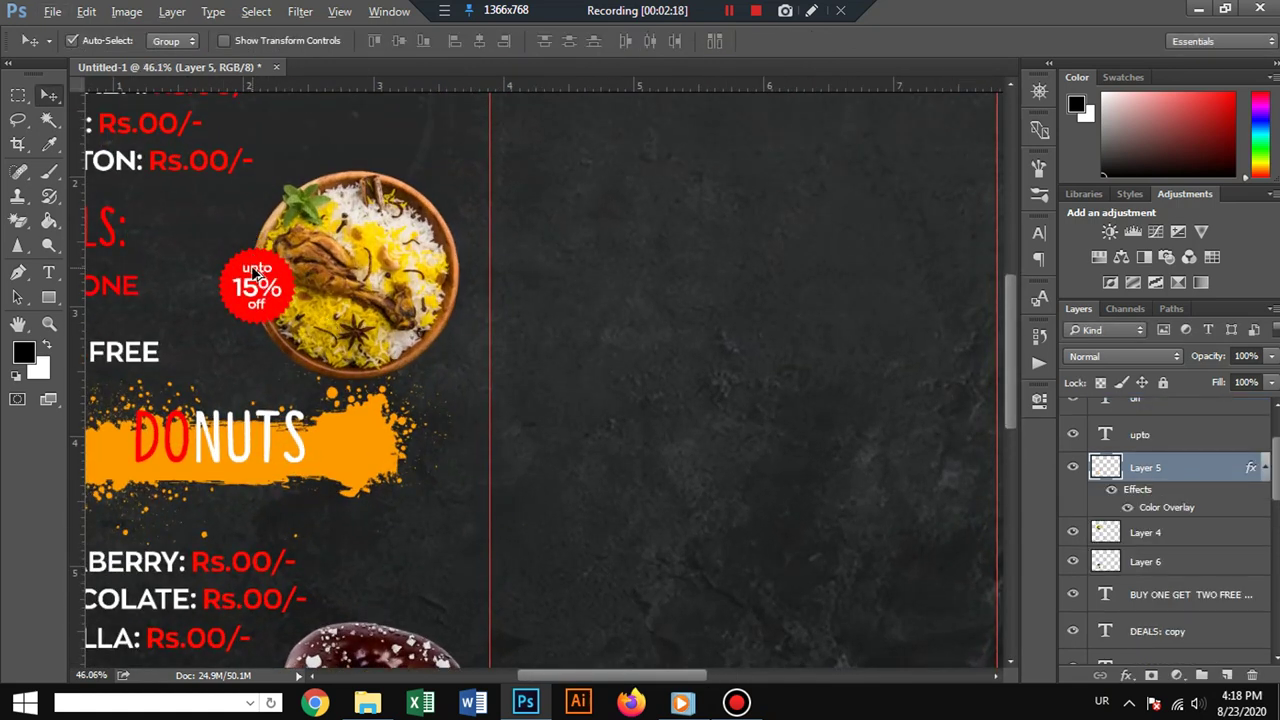
pyautogui.click(257, 270)
pyautogui.click(260, 288)
pyautogui.click(262, 306)
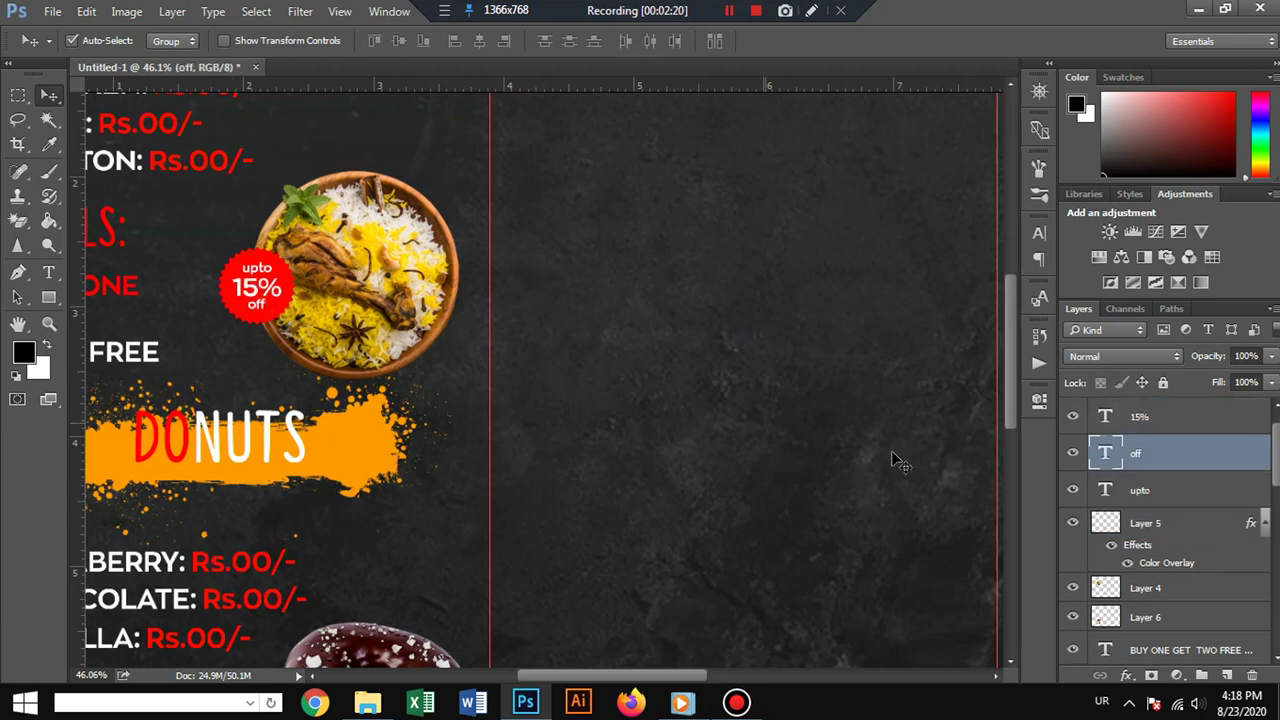
pyautogui.click(1074, 524)
pyautogui.click(1135, 514)
pyautogui.keyDown('shift'); pyautogui.click(1137, 436); pyautogui.keyUp('shift')
# Alt-drag a copy of the badge down onto the stacked donuts' left edge.
pyautogui.scroll(-8, 520, 440)
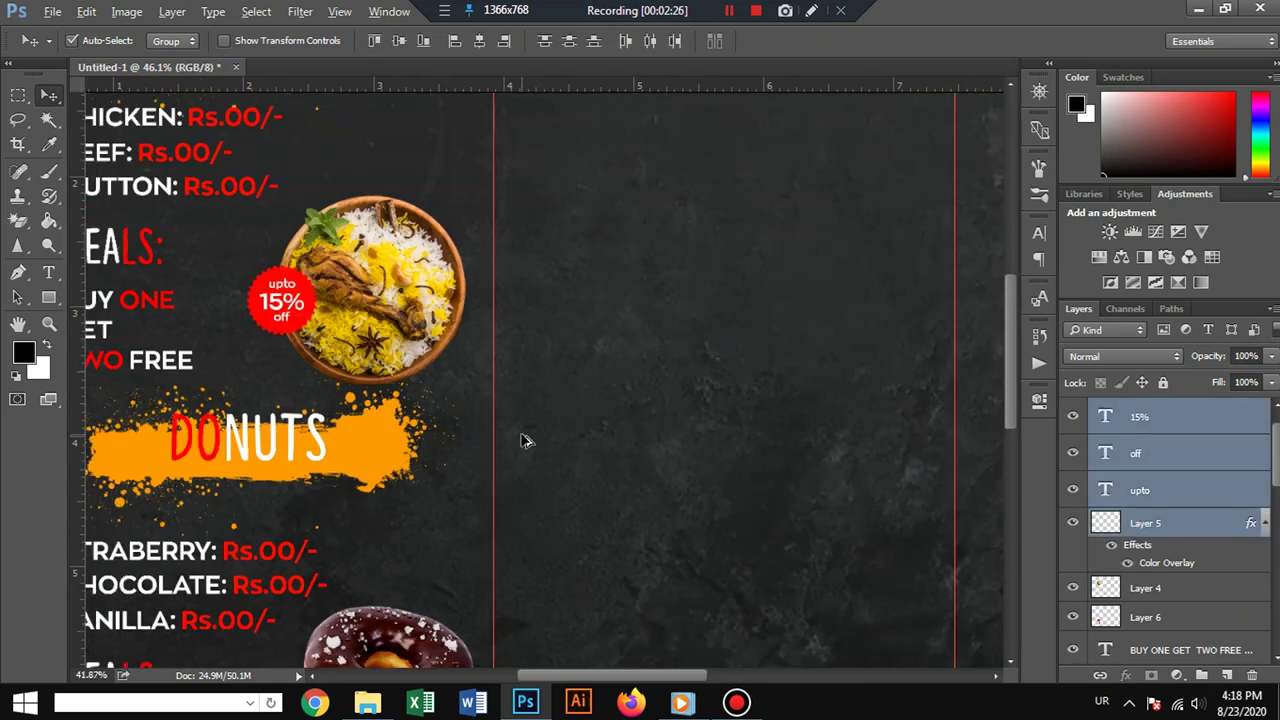
pyautogui.scroll(-2, 445, 388)
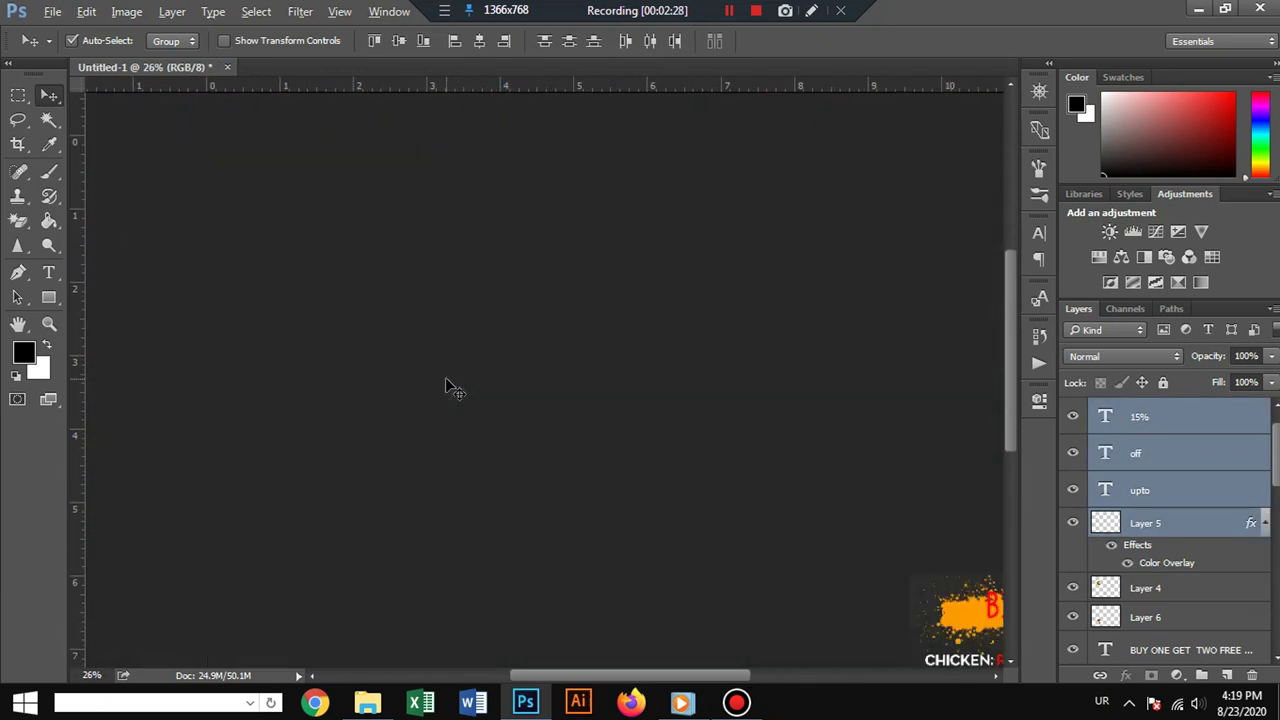
pyautogui.moveTo(303, 295); pyautogui.dragTo(303, 318)
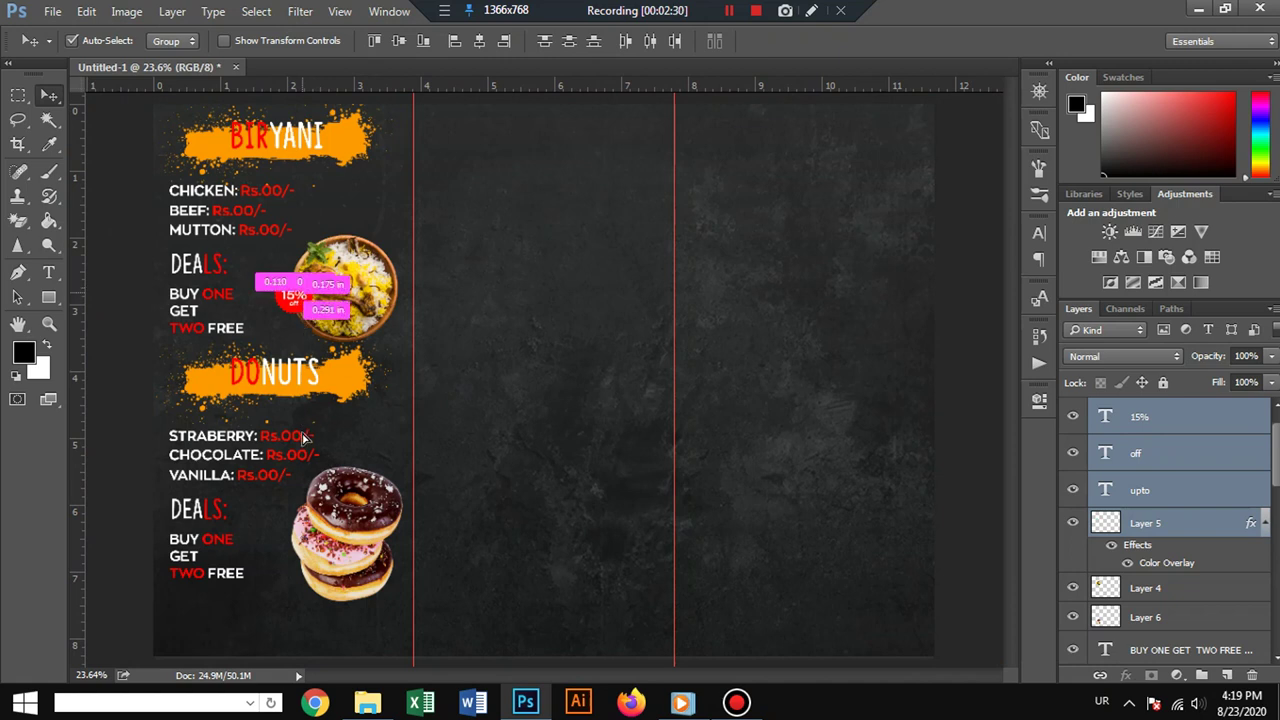
pyautogui.moveTo(305, 437); pyautogui.dragTo(307, 545)
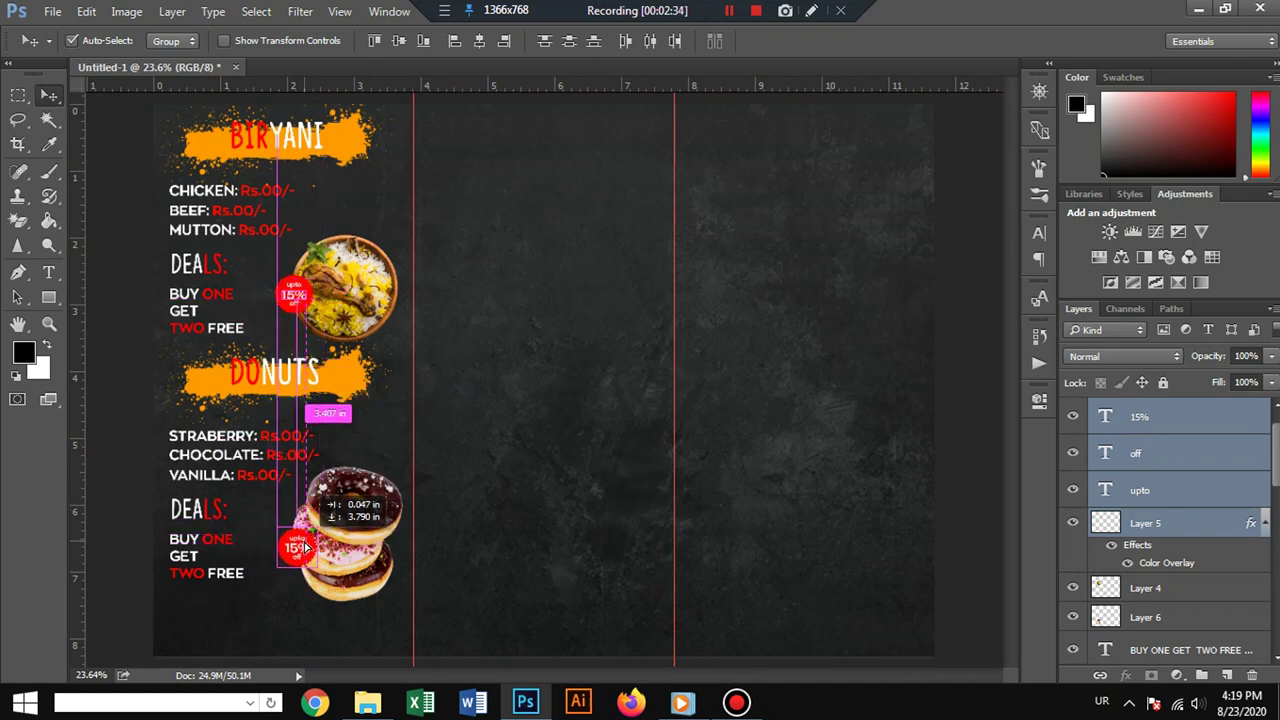
# Cut the pngtree delivery image's contents and close that file without saving.
pyautogui.click(523, 429)
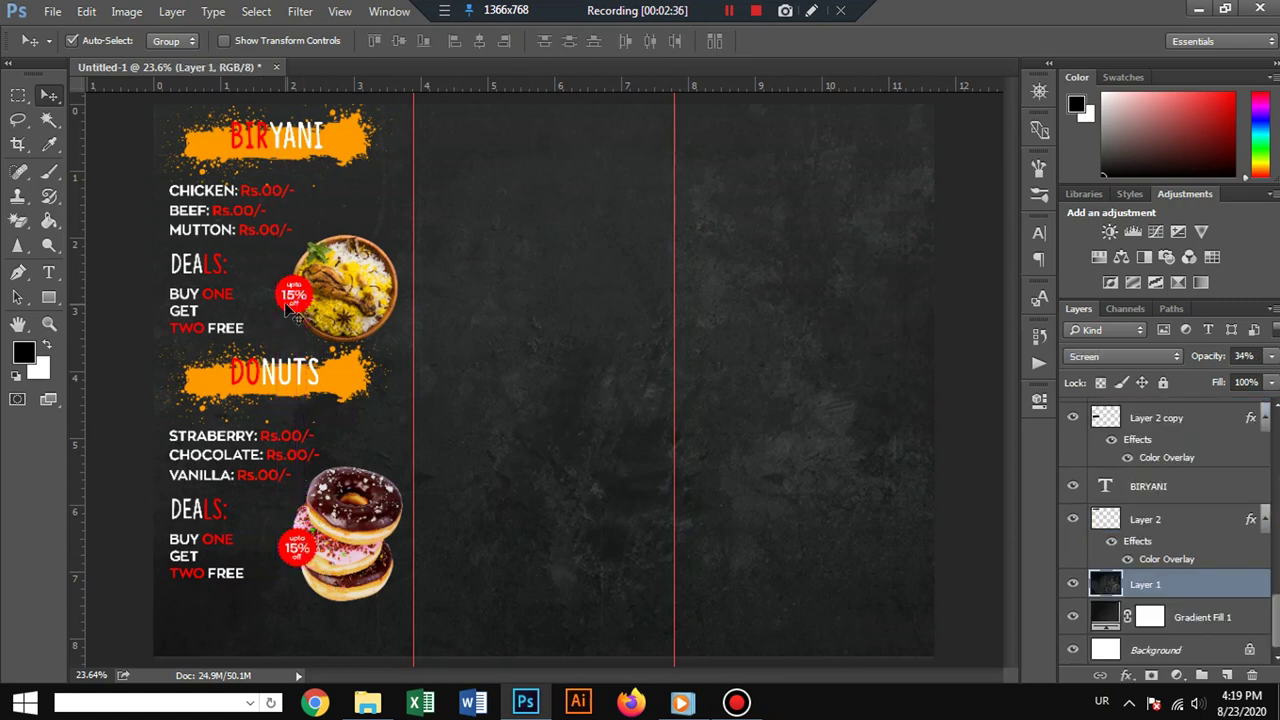
pyautogui.click(52, 11)
pyautogui.click(57, 48)
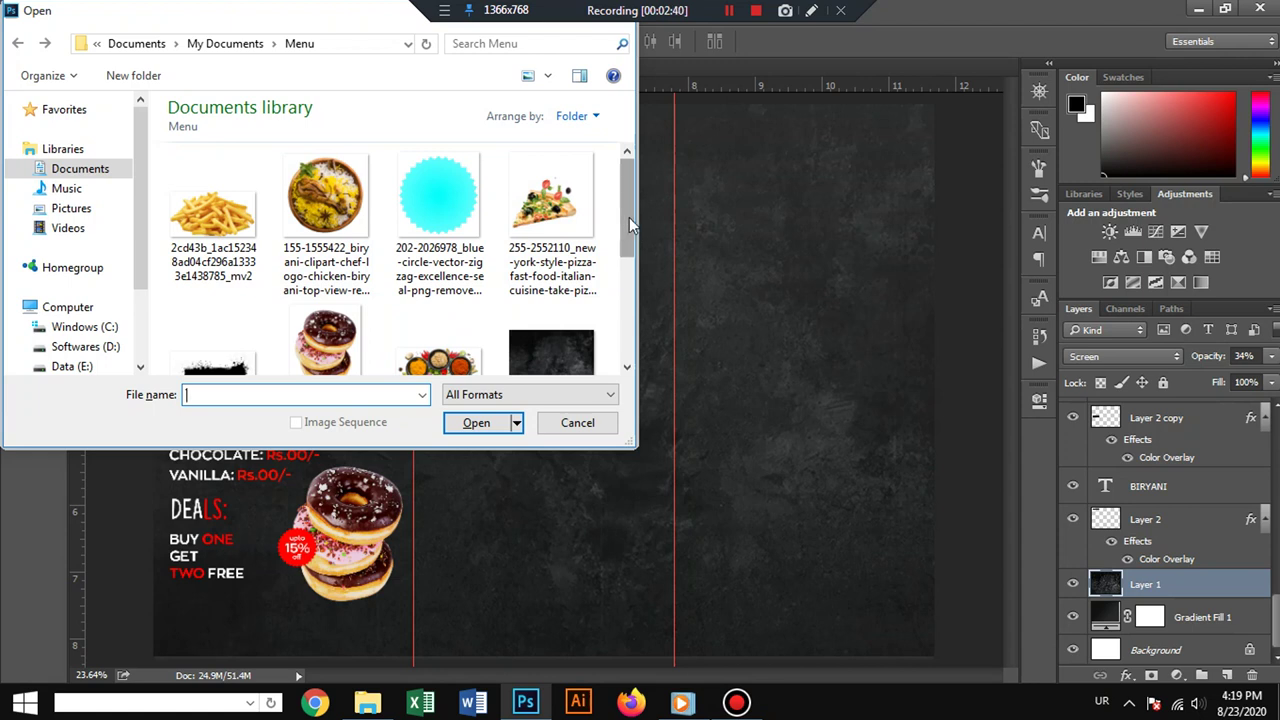
pyautogui.moveTo(629, 224); pyautogui.dragTo(636, 270)
pyautogui.doubleClick(445, 300)
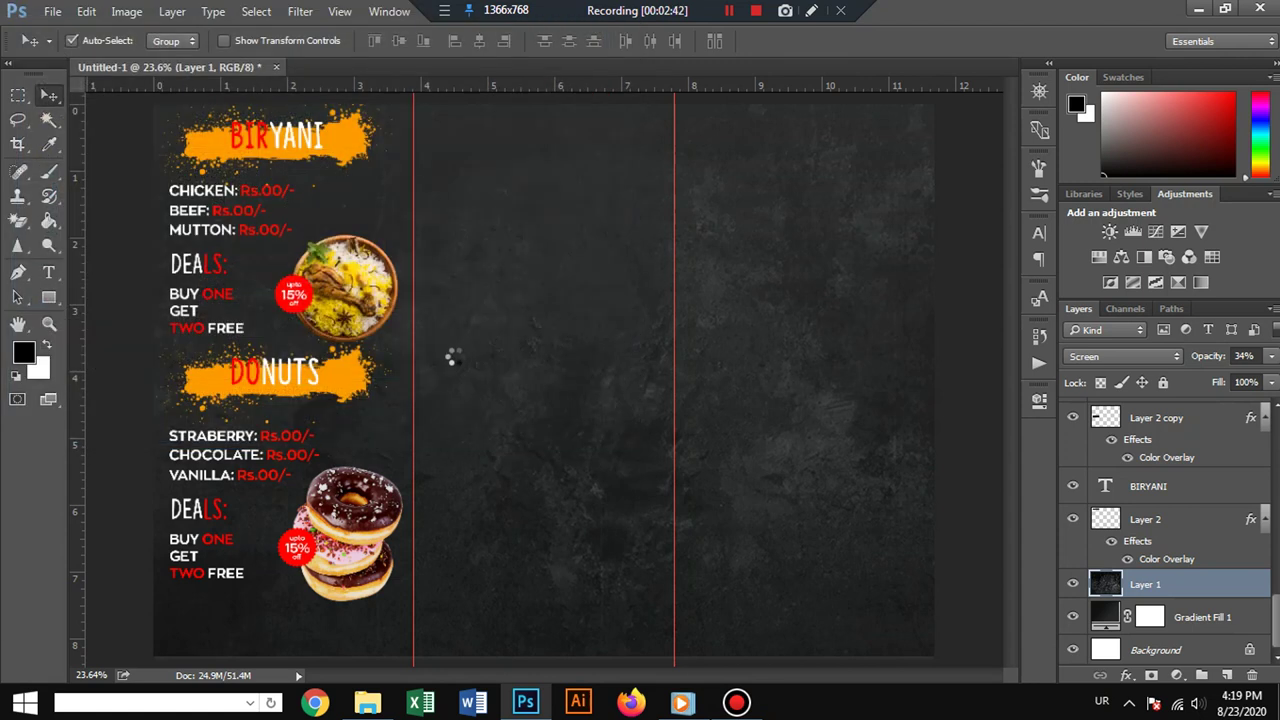
pyautogui.hotkey('ctrl', 'a')
pyautogui.hotkey('ctrl', 'x')
pyautogui.click(927, 67)
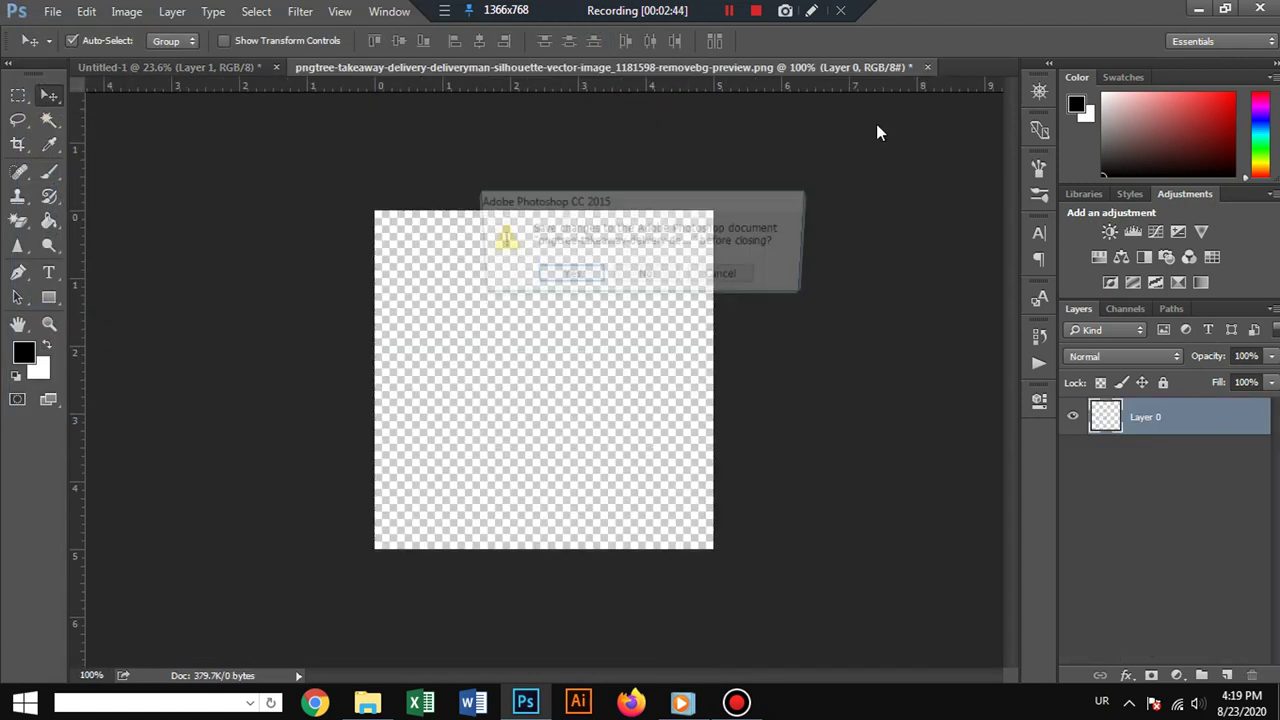
pyautogui.click(646, 273)
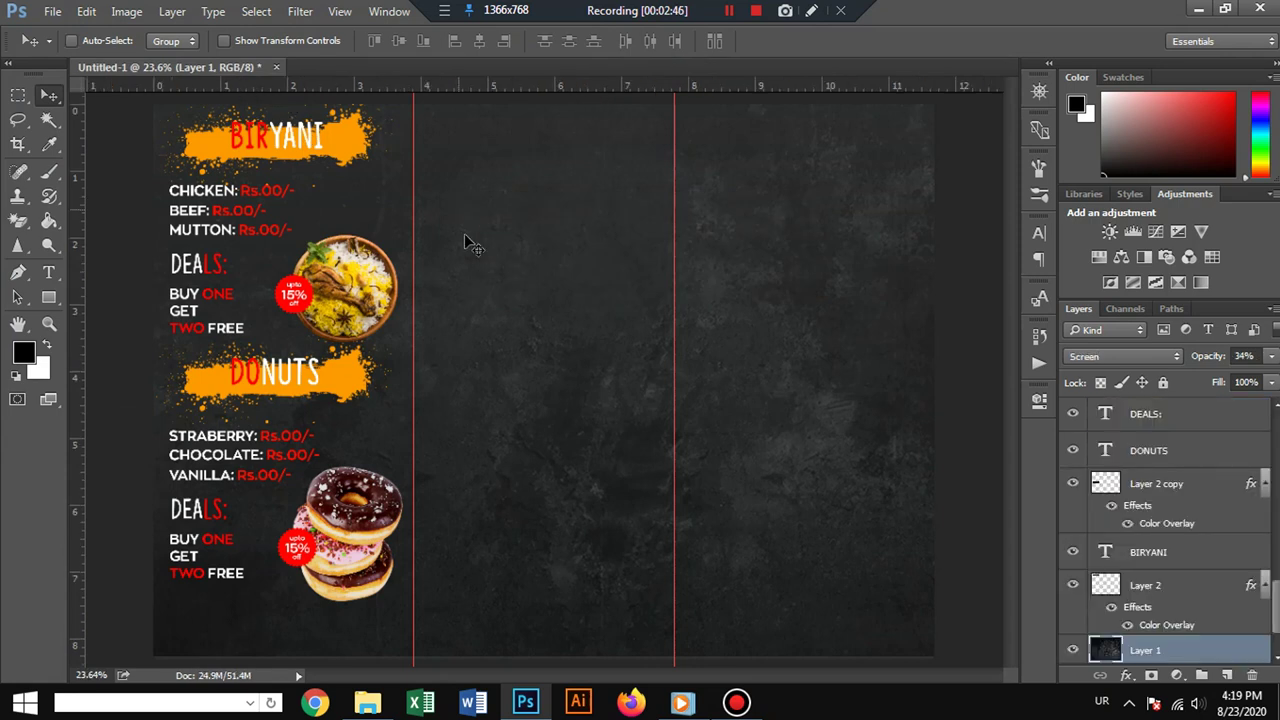
# Paste the delivery icon into the menu and flip it horizontally.
pyautogui.hotkey('ctrl', 'v')
pyautogui.moveTo(557, 423); pyautogui.dragTo(557, 398)
pyautogui.hotkey('ctrl', 't')
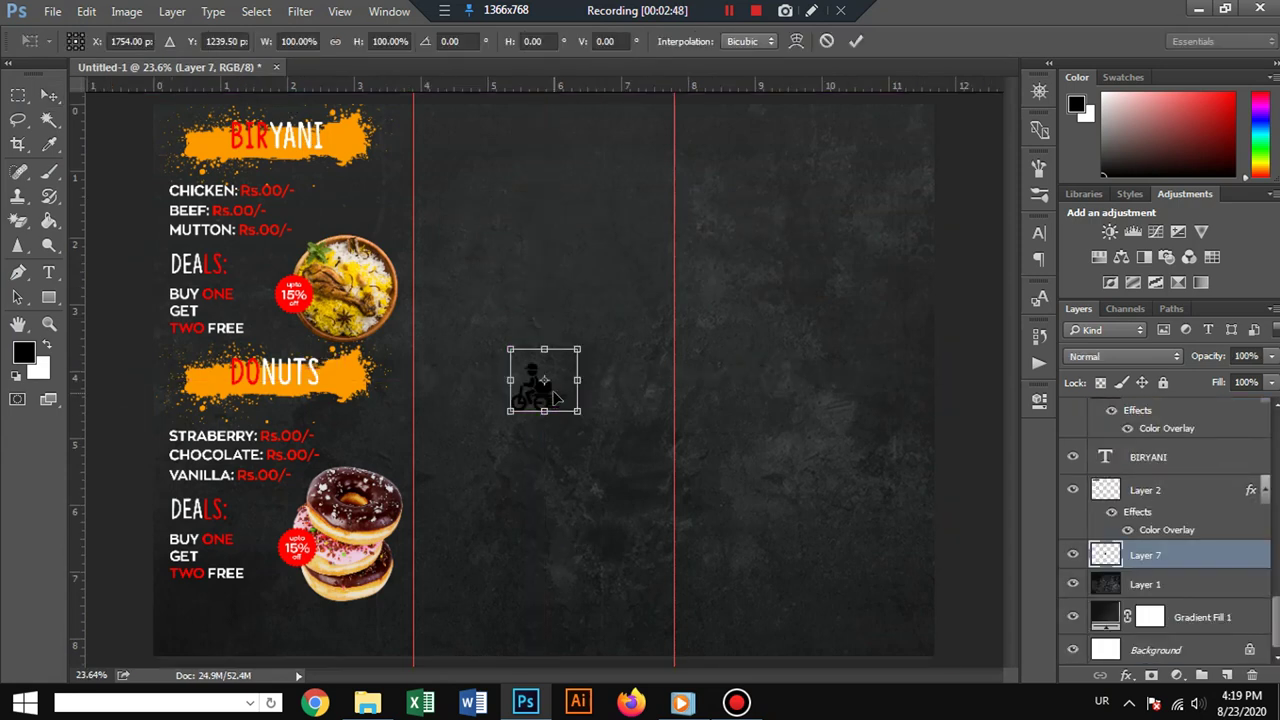
pyautogui.rightClick(555, 400)
pyautogui.click(617, 366)
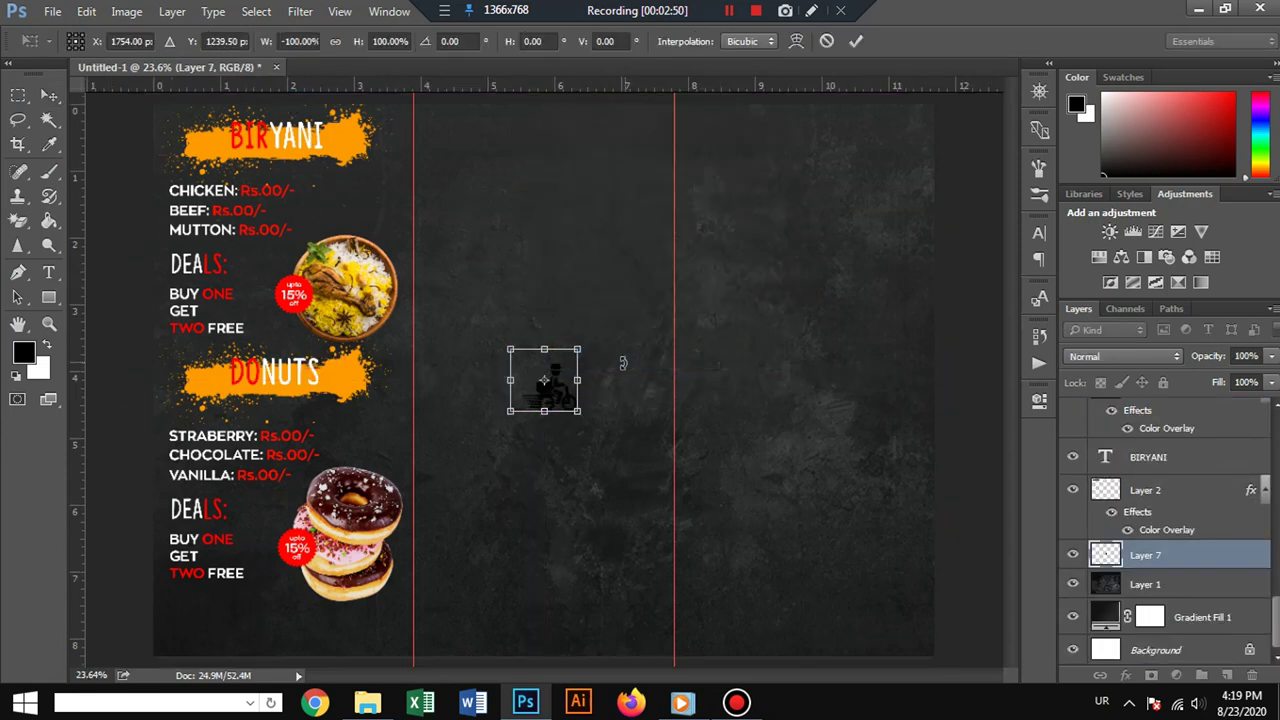
pyautogui.press('Return')
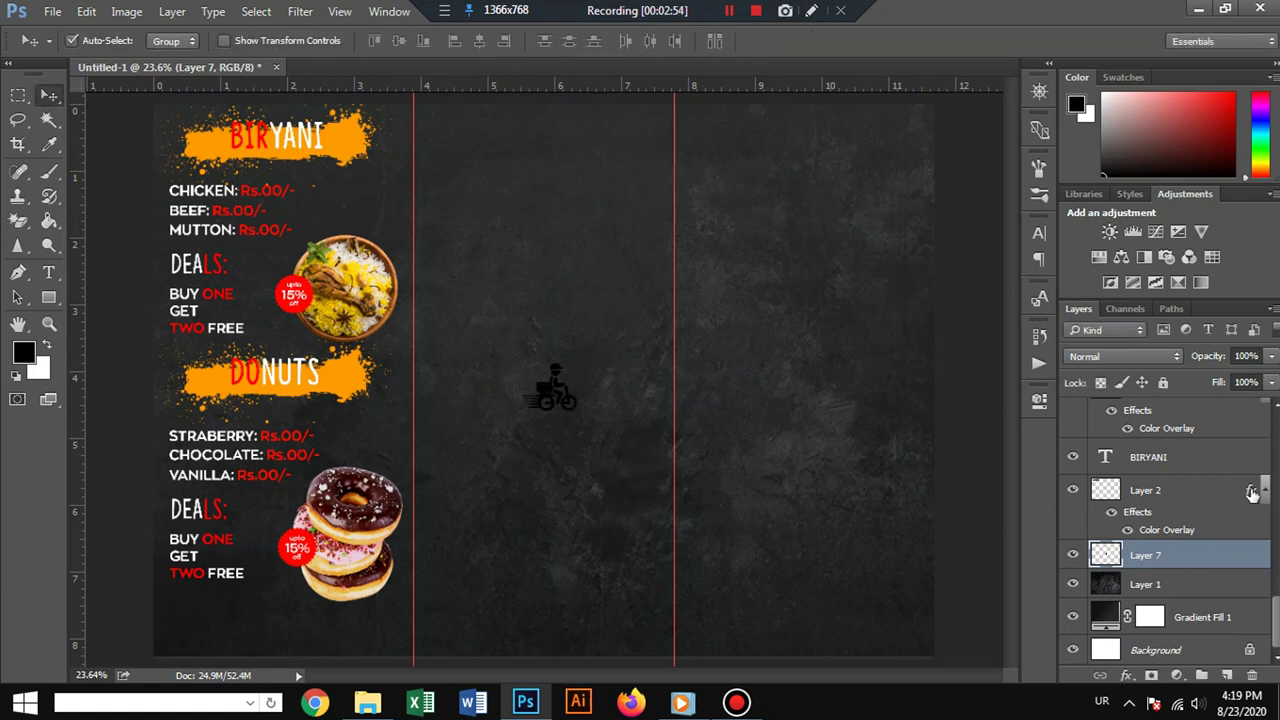
# Copy the orange Color Overlay onto the icon, shrink it, and move it bottom-left.
pyautogui.moveTo(1251, 500); pyautogui.dragTo(1250, 556)
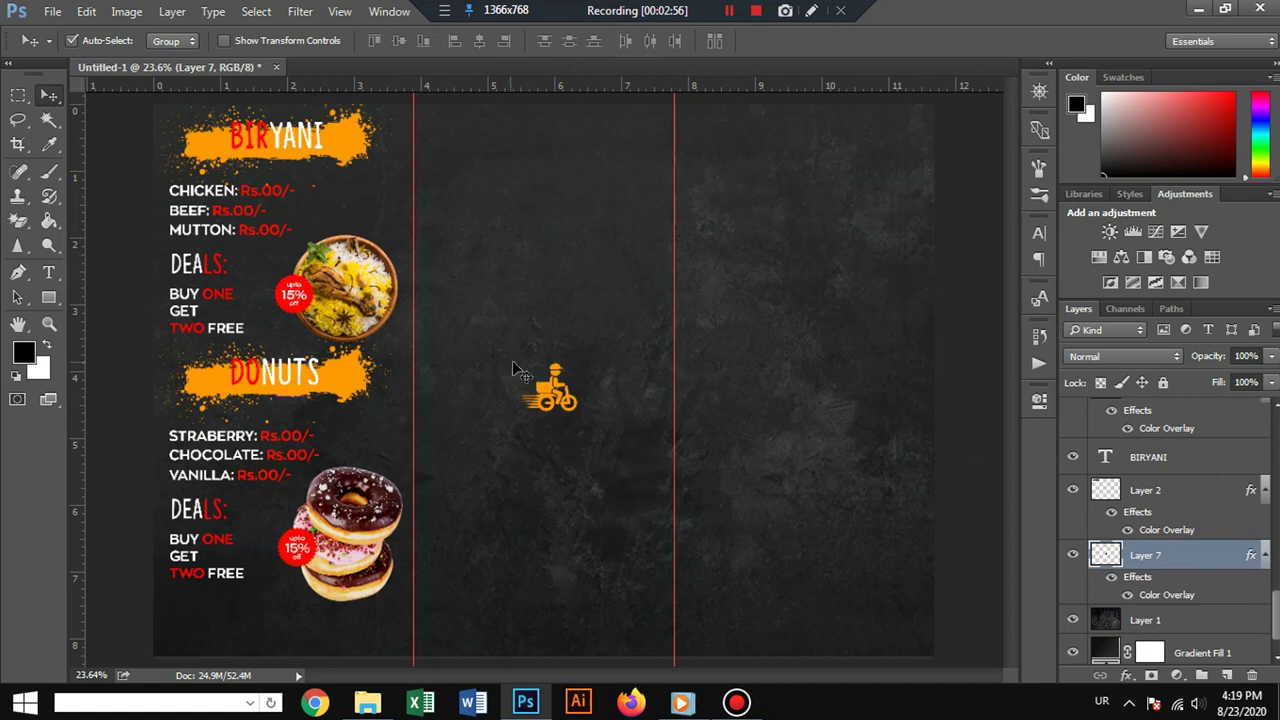
pyautogui.hotkey('ctrl', 't')
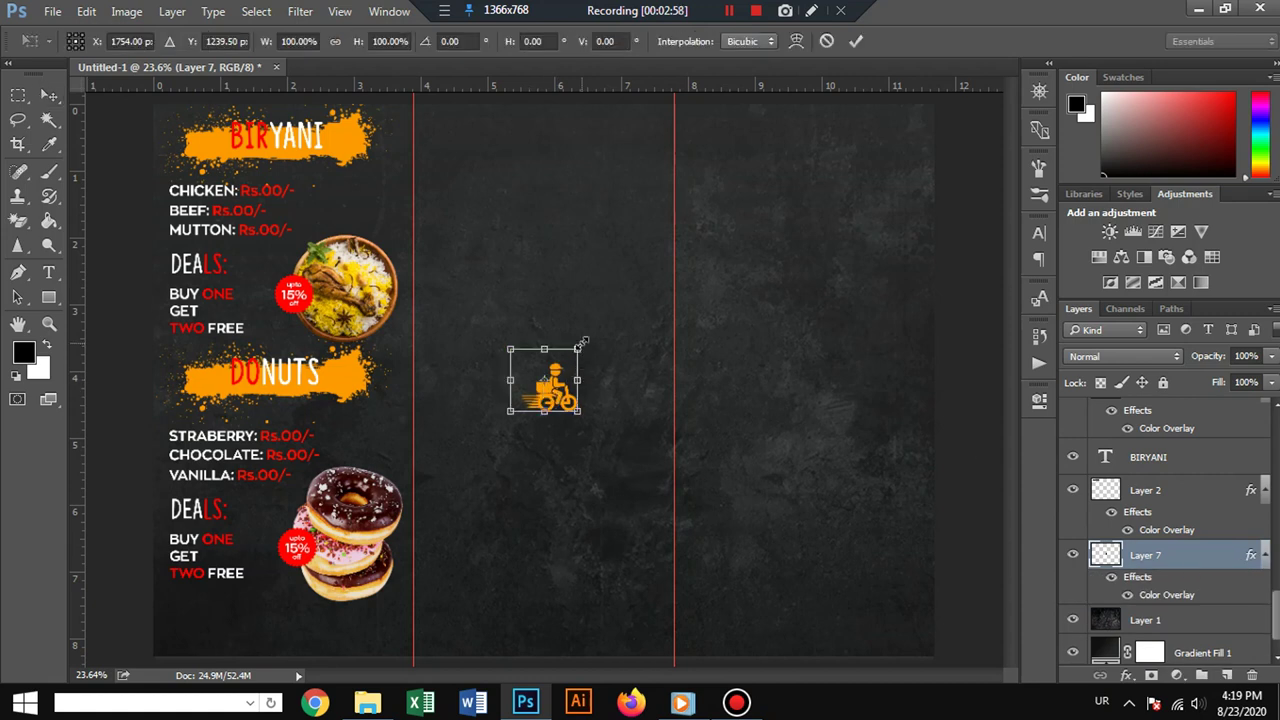
pyautogui.moveTo(583, 343); pyautogui.dragTo(566, 364)
pyautogui.press('Return')
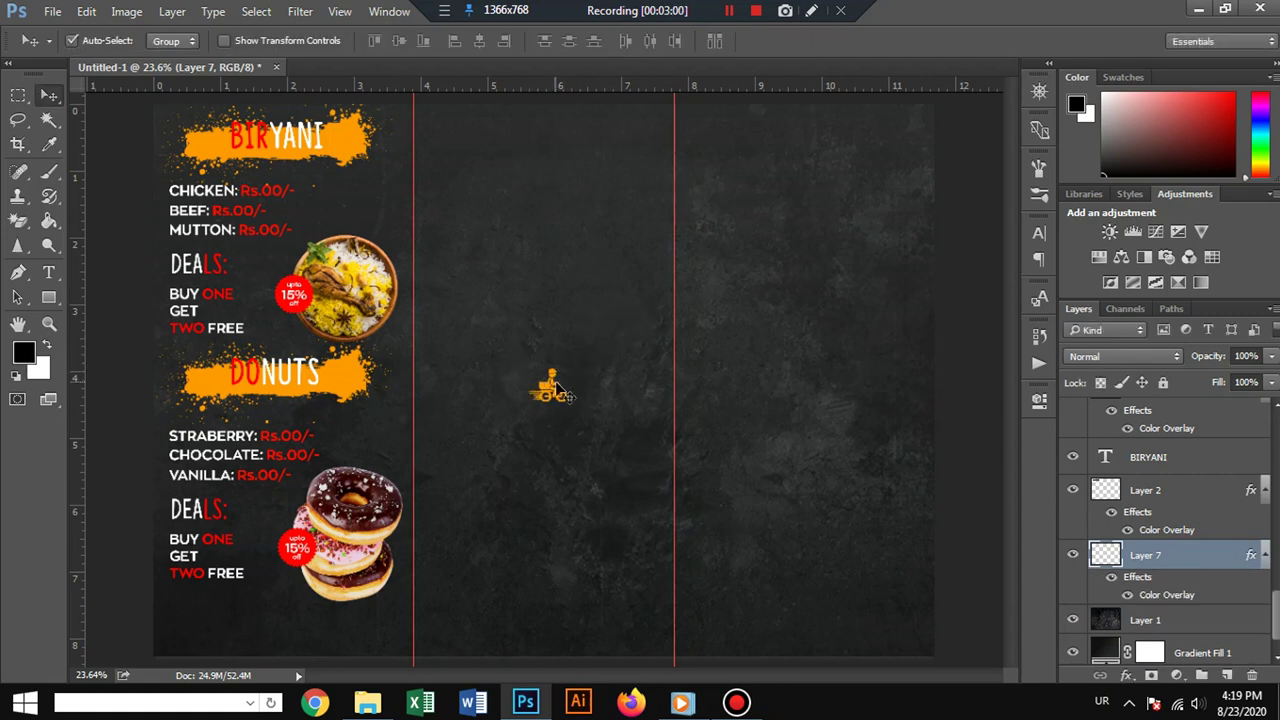
pyautogui.moveTo(557, 391); pyautogui.dragTo(184, 637)
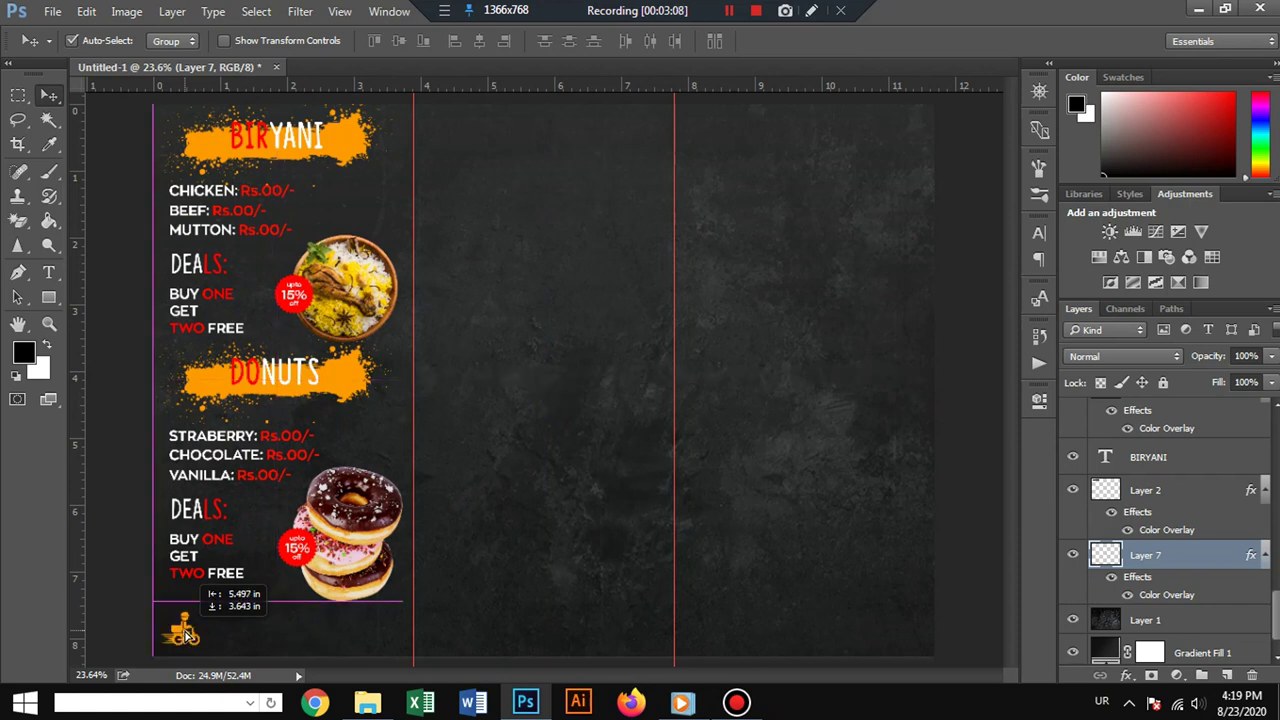
pyautogui.moveTo(184, 637); pyautogui.dragTo(184, 637)
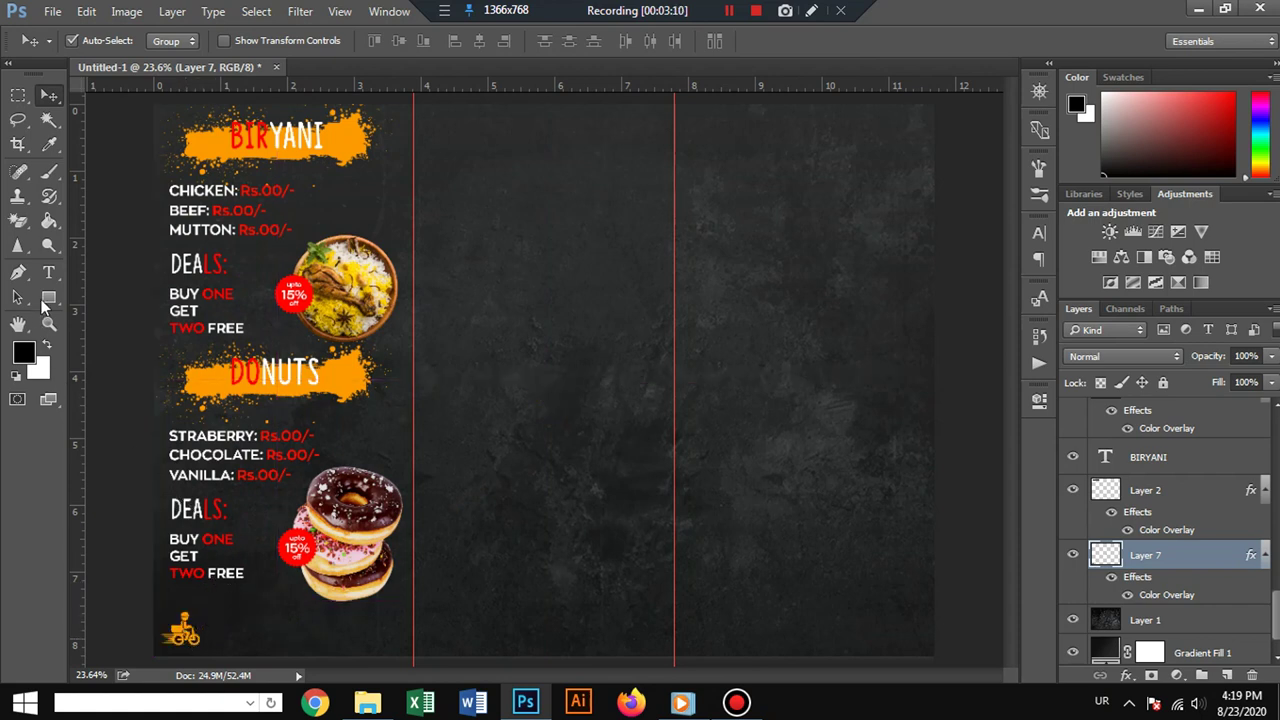
# Add a text line reading FREE HOME DELIVERY in the middle panel, using English input.
pyautogui.click(48, 272)
pyautogui.click(488, 500)
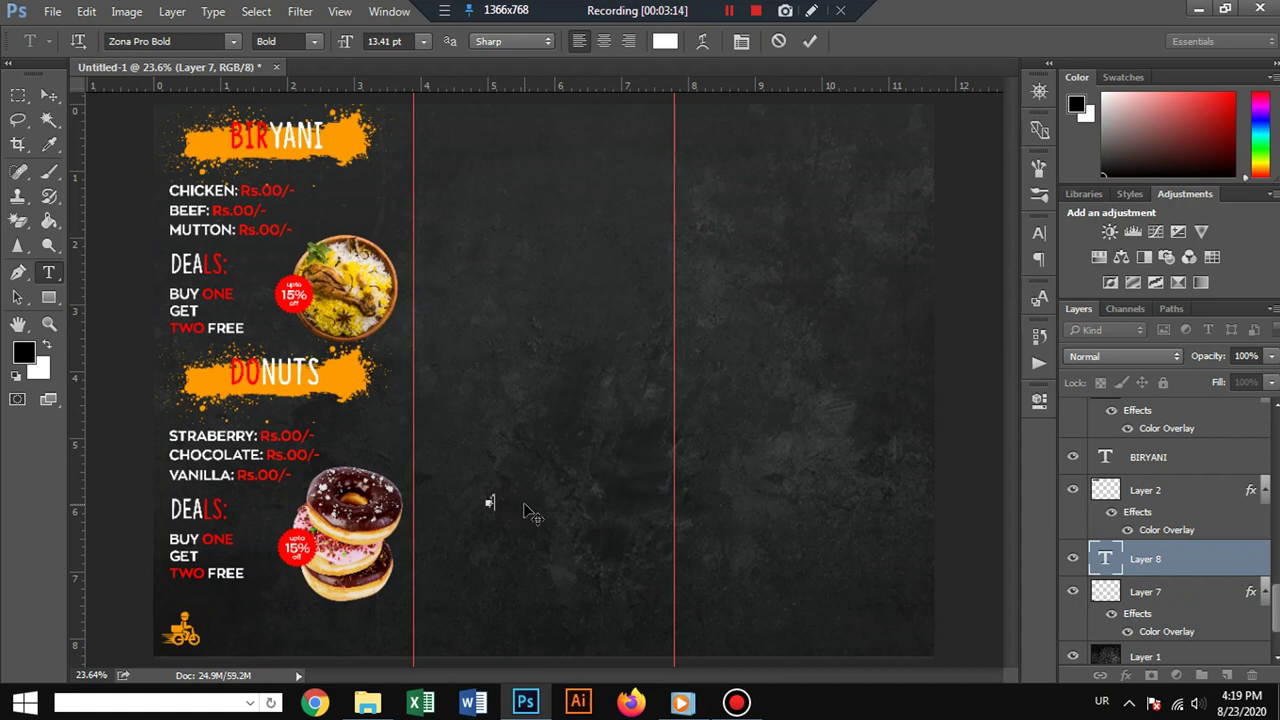
pyautogui.click(1102, 702)
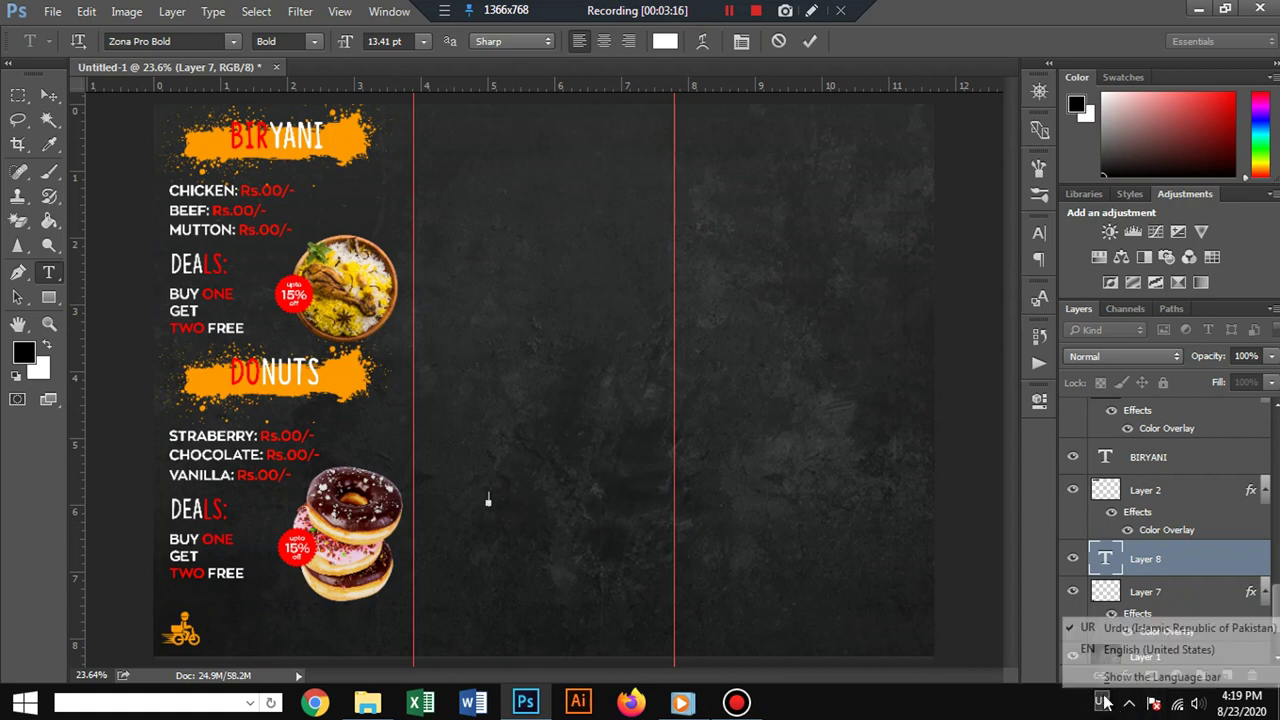
pyautogui.click(1100, 650)
pyautogui.write('FREE H')
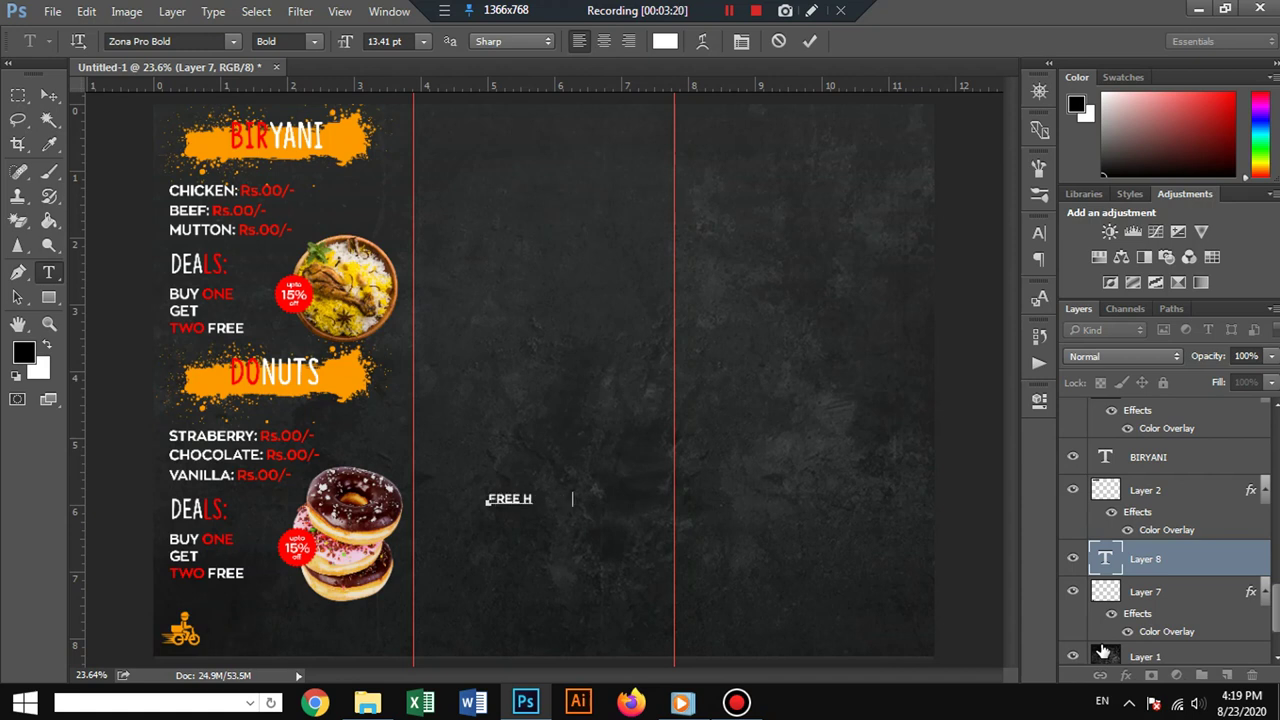
pyautogui.write('OME DELIVERU')
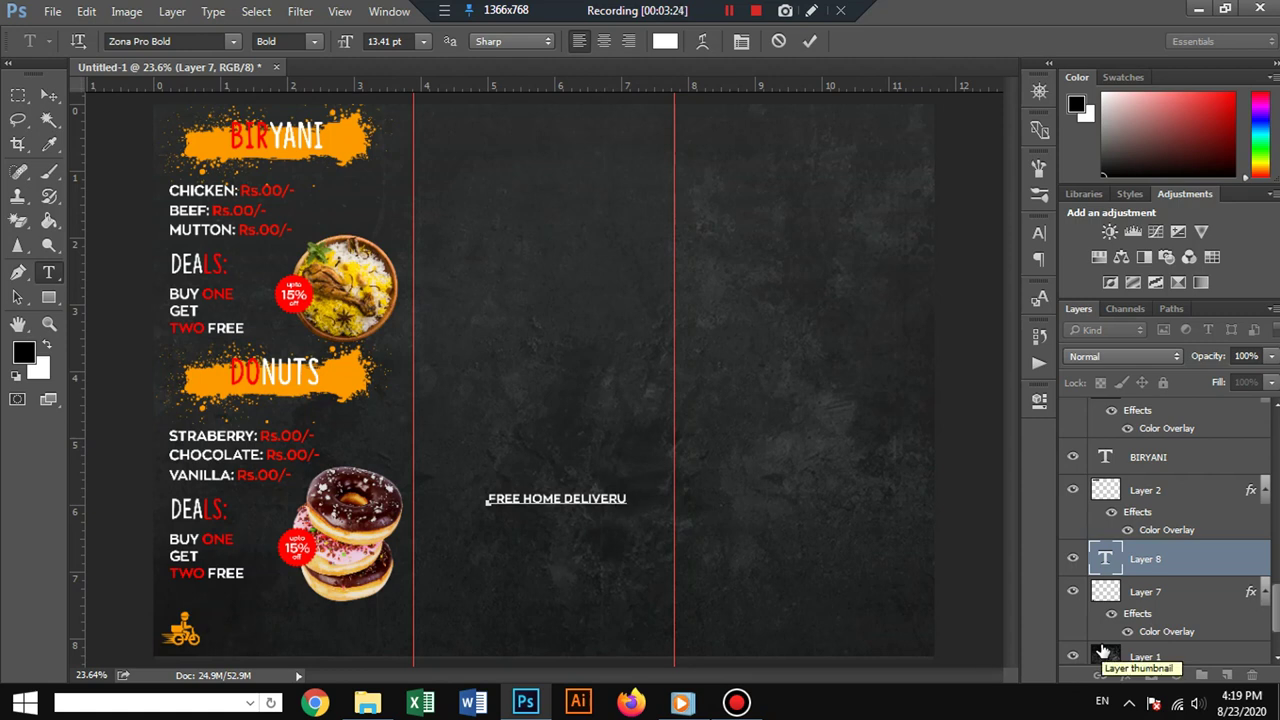
pyautogui.hotkey('shift', 'Left')
pyautogui.hotkey('shift', 'Left')
pyautogui.hotkey('shift', 'Left')
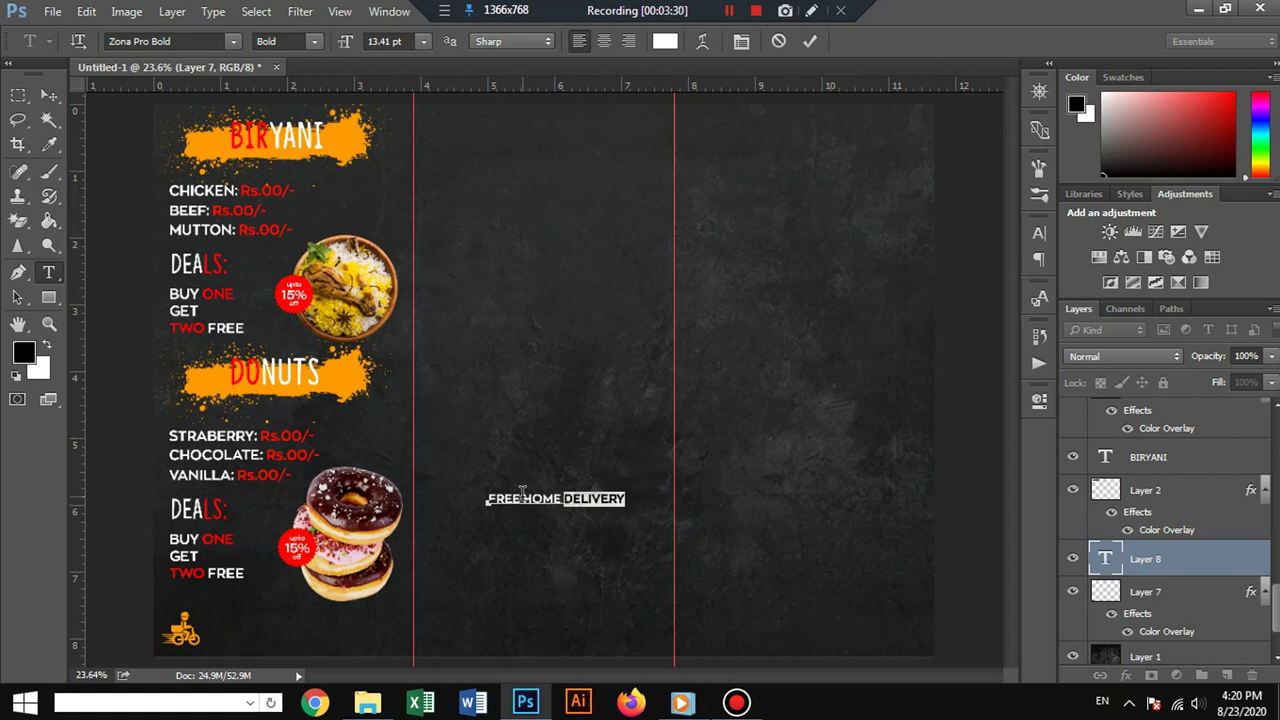
# Colour the word FREE red (ff0400) and commit the text.
pyautogui.moveTo(521, 492); pyautogui.dragTo(487, 495)
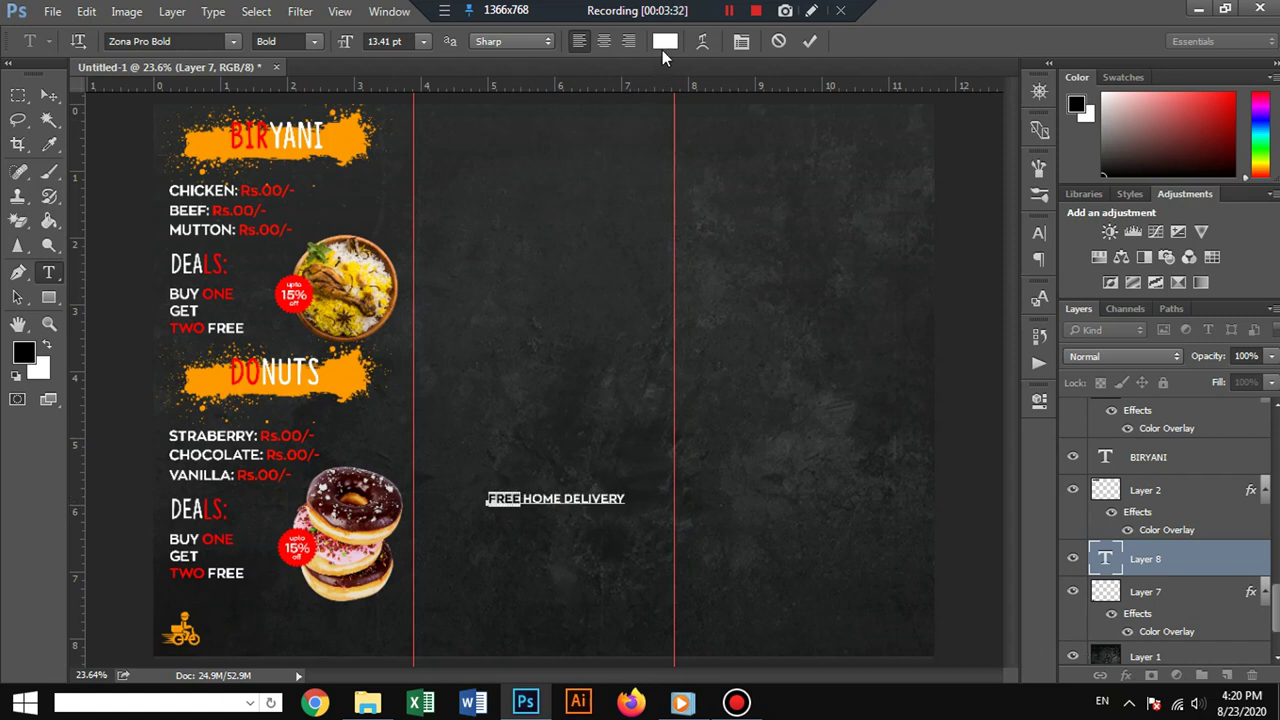
pyautogui.click(664, 41)
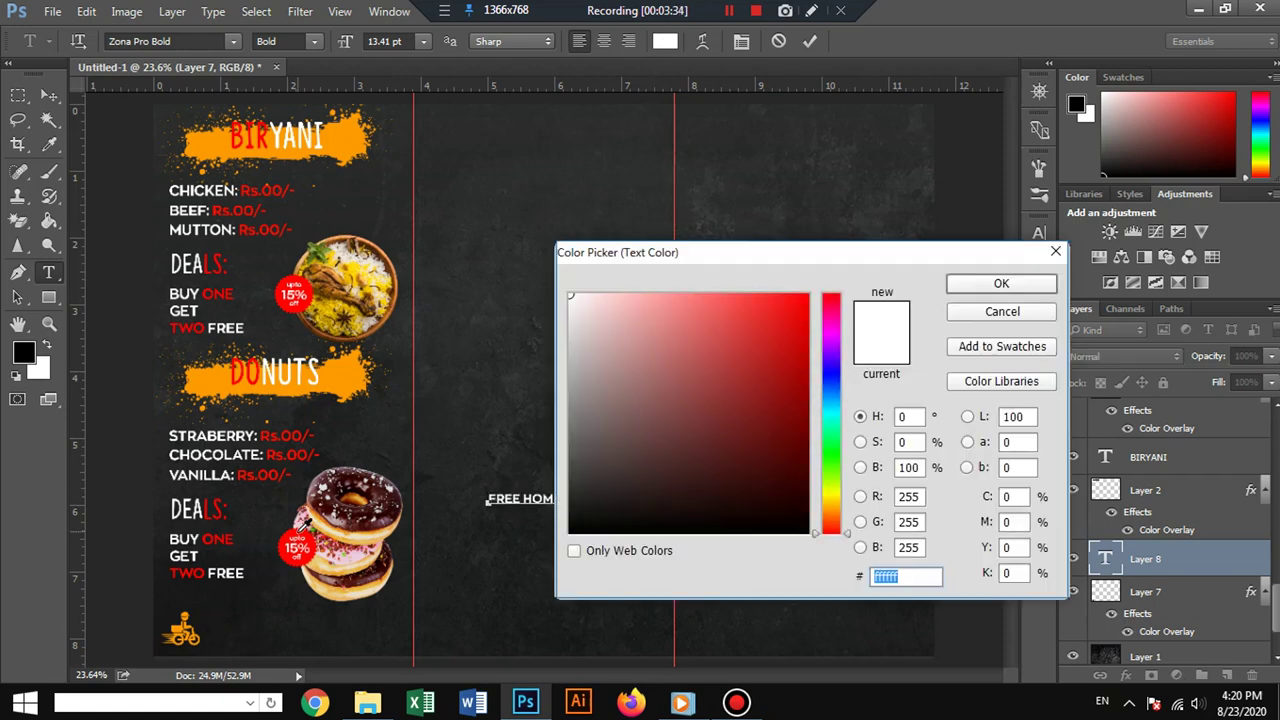
pyautogui.write('ff0400')
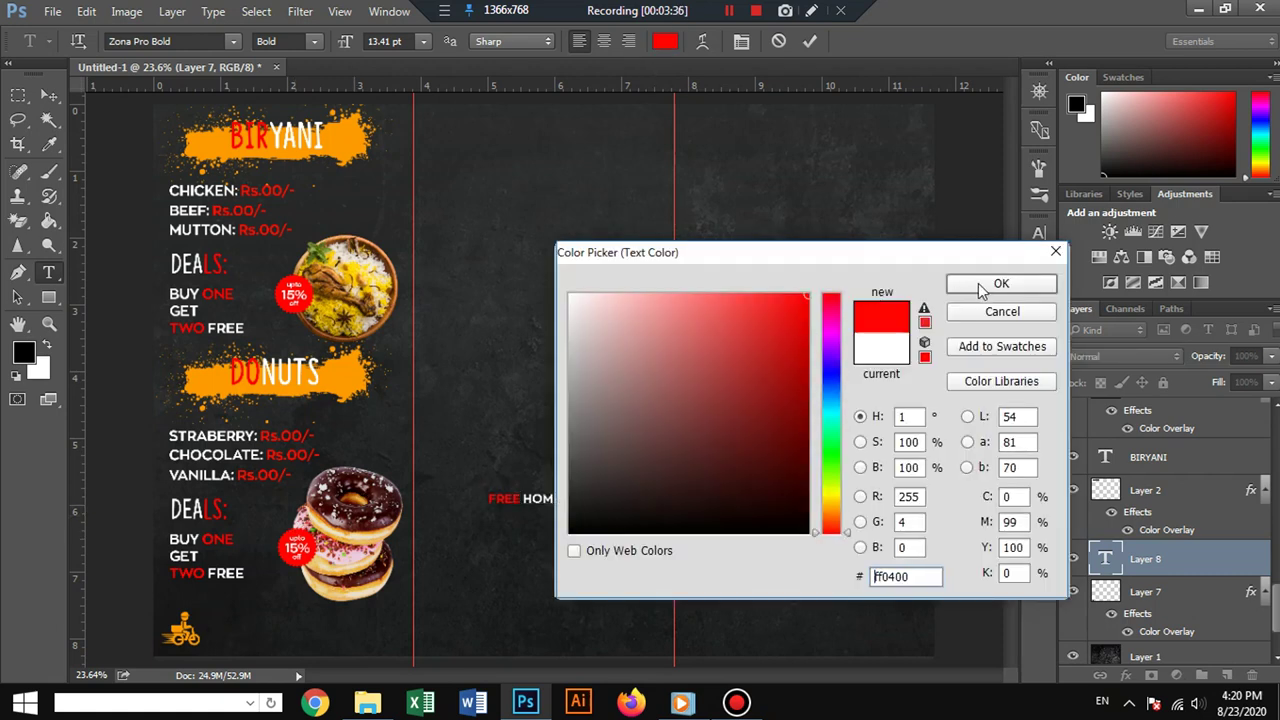
pyautogui.click(1001, 284)
pyautogui.click(49, 94)
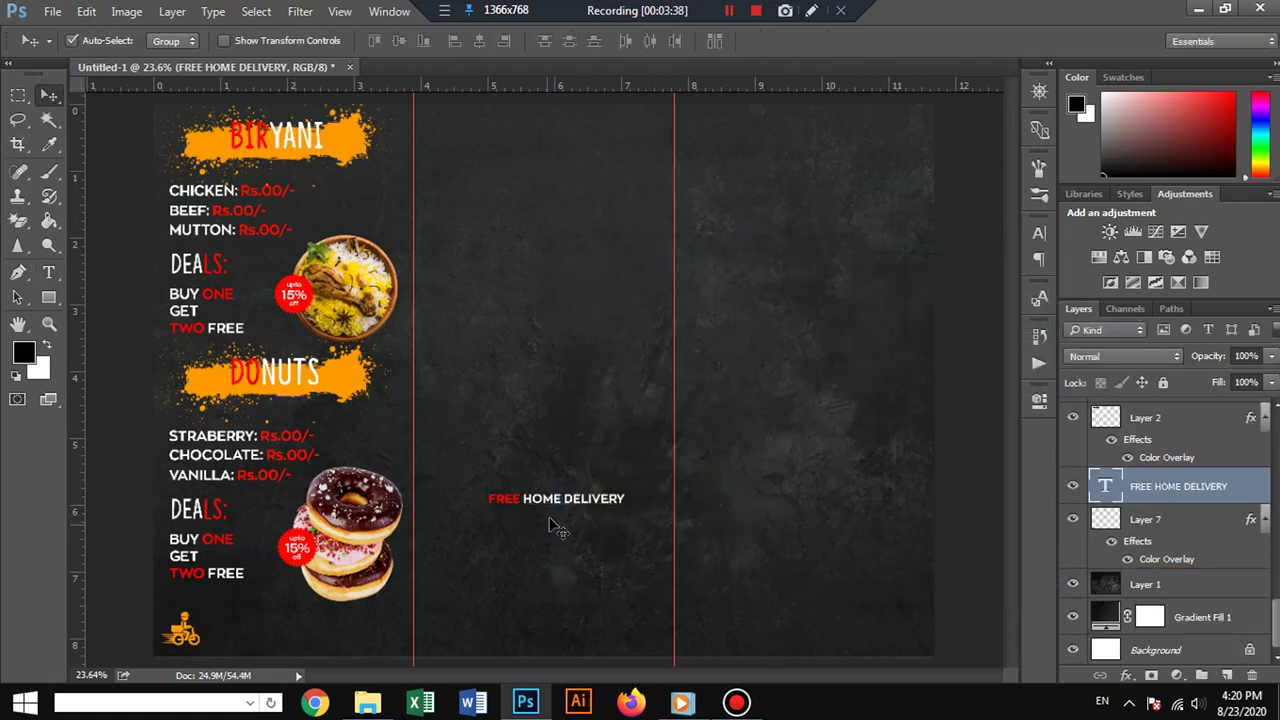
# Move FREE HOME DELIVERY beside the scooter icon and enlarge it to about 121%.
pyautogui.moveTo(552, 524); pyautogui.dragTo(268, 634)
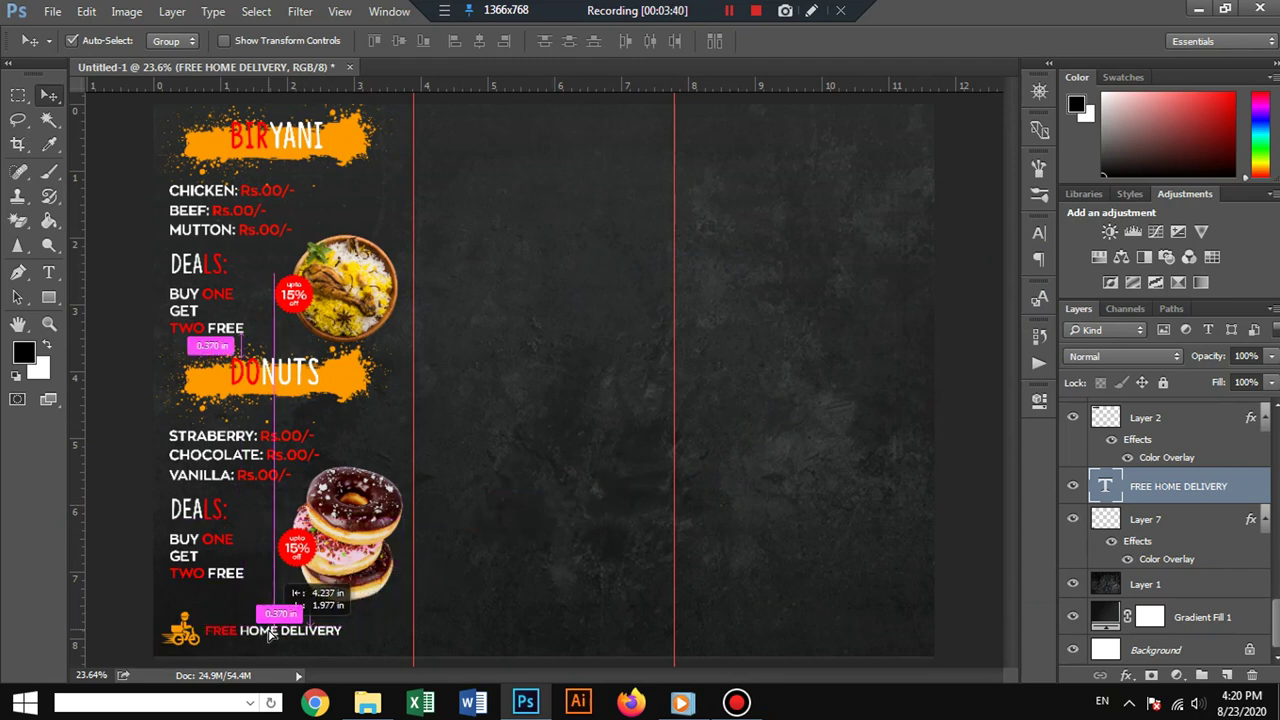
pyautogui.hotkey('ctrl', 't')
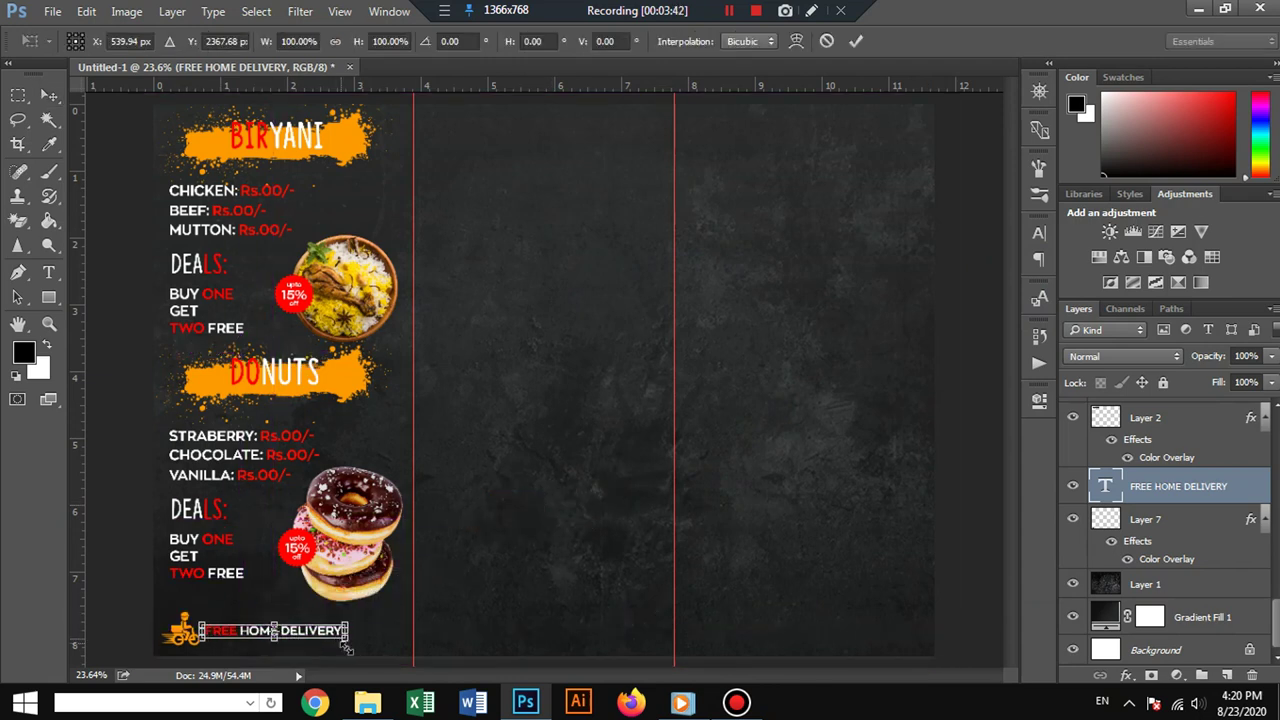
pyautogui.moveTo(345, 648)
pyautogui.mouseDown()
pyautogui.moveTo(356, 650)
pyautogui.moveTo(346, 638)
pyautogui.mouseUp()
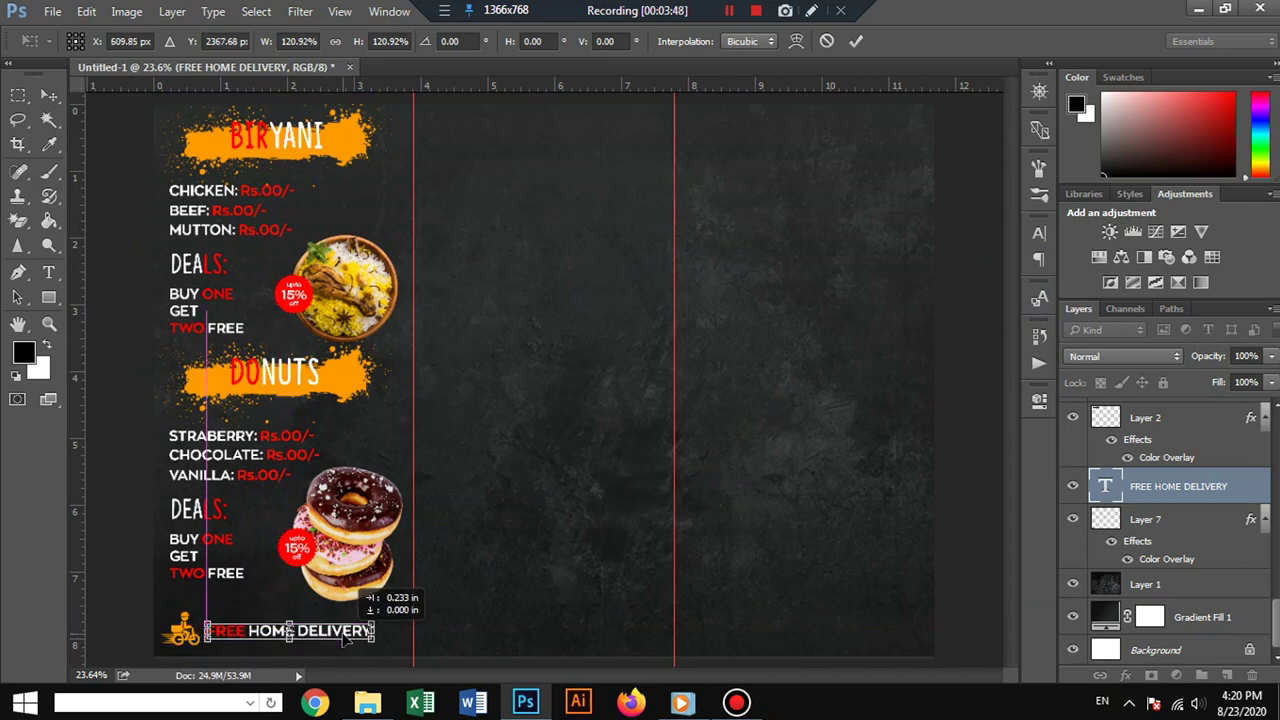
pyautogui.press('Return')
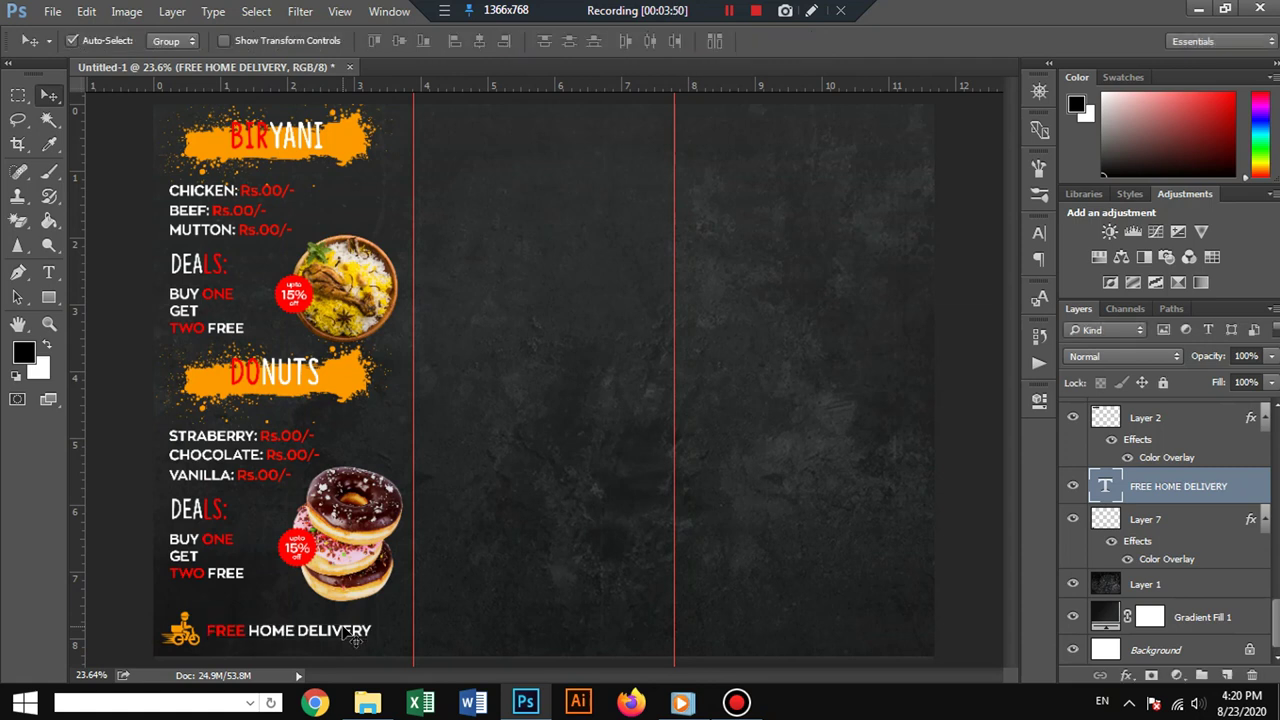
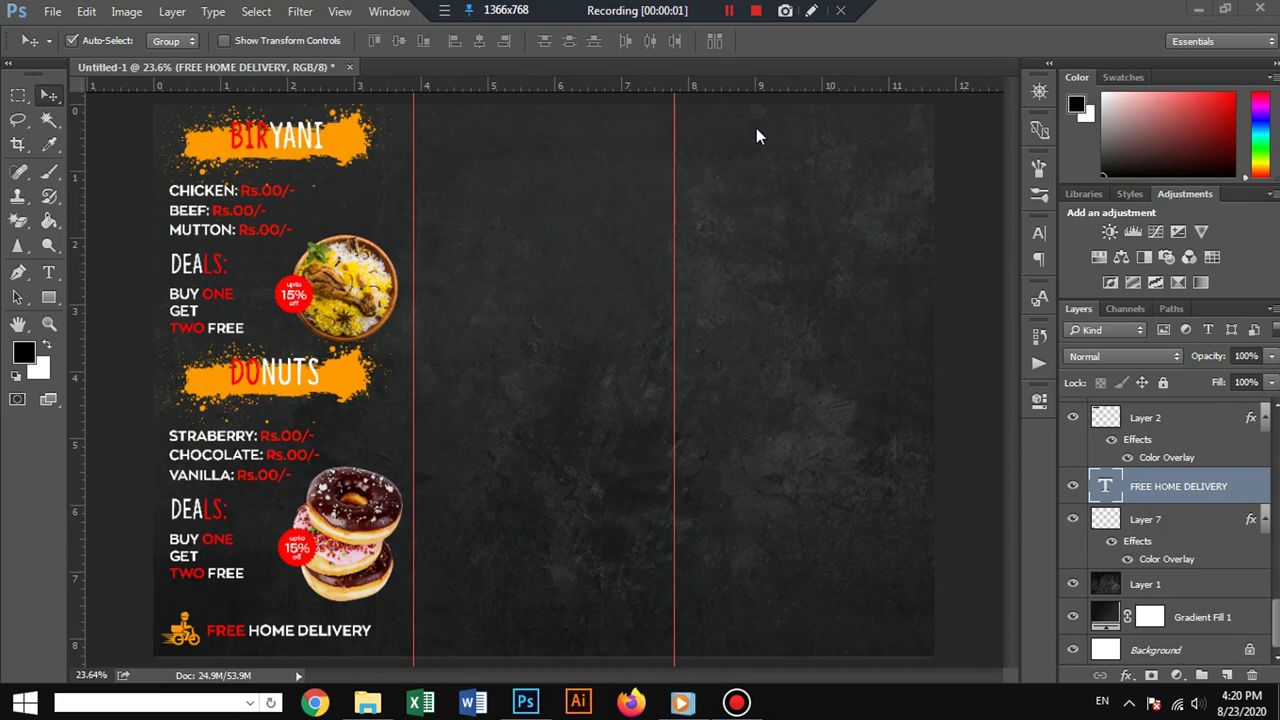
# Copy the orange BIRYANI heading and banner to the top of the middle panel.
pyautogui.keyDown('shift'); pyautogui.click(307, 140); pyautogui.keyUp('shift')
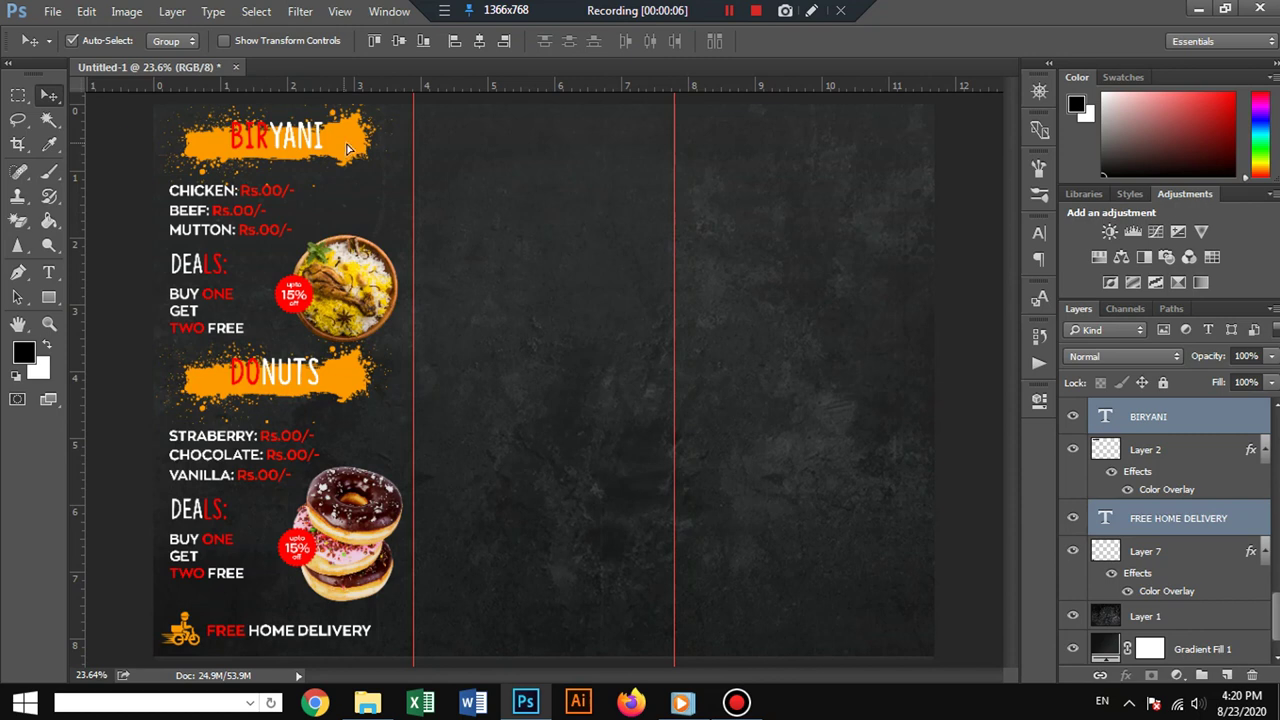
pyautogui.keyDown('alt'); pyautogui.moveTo(347, 148); pyautogui.dragTo(577, 165); pyautogui.keyUp('alt')
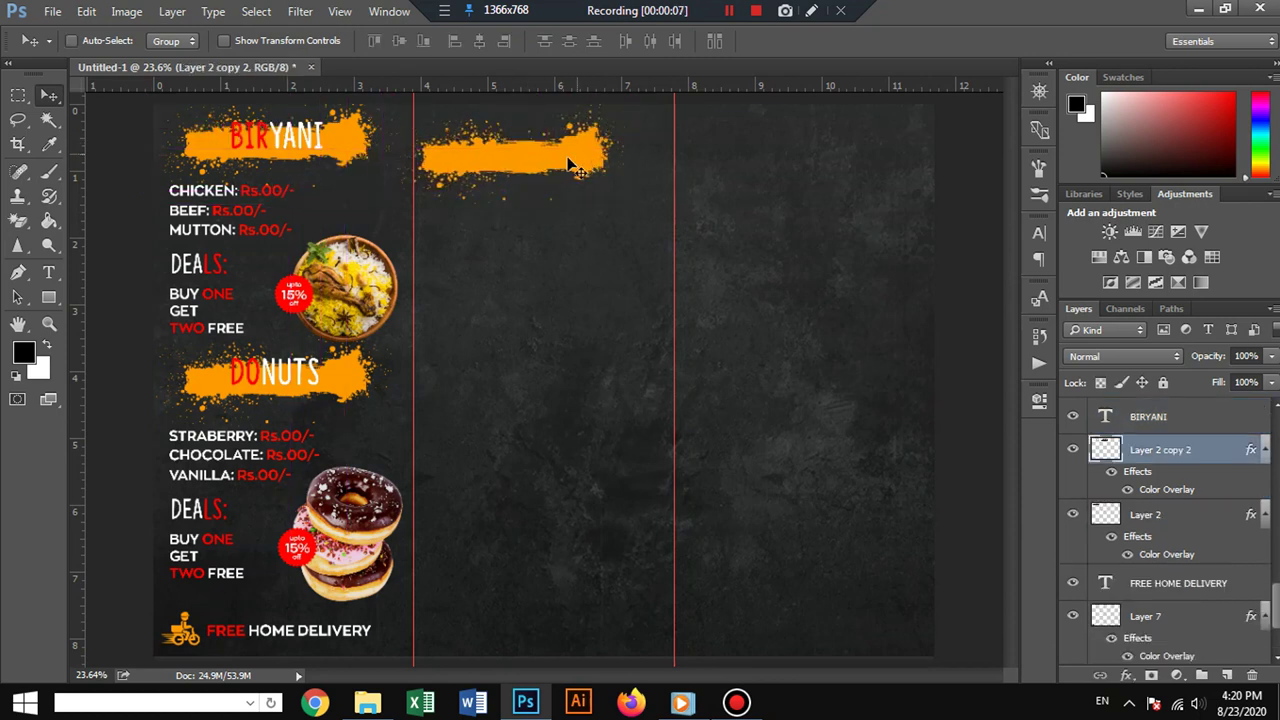
pyautogui.hotkey('ctrl', 'z')
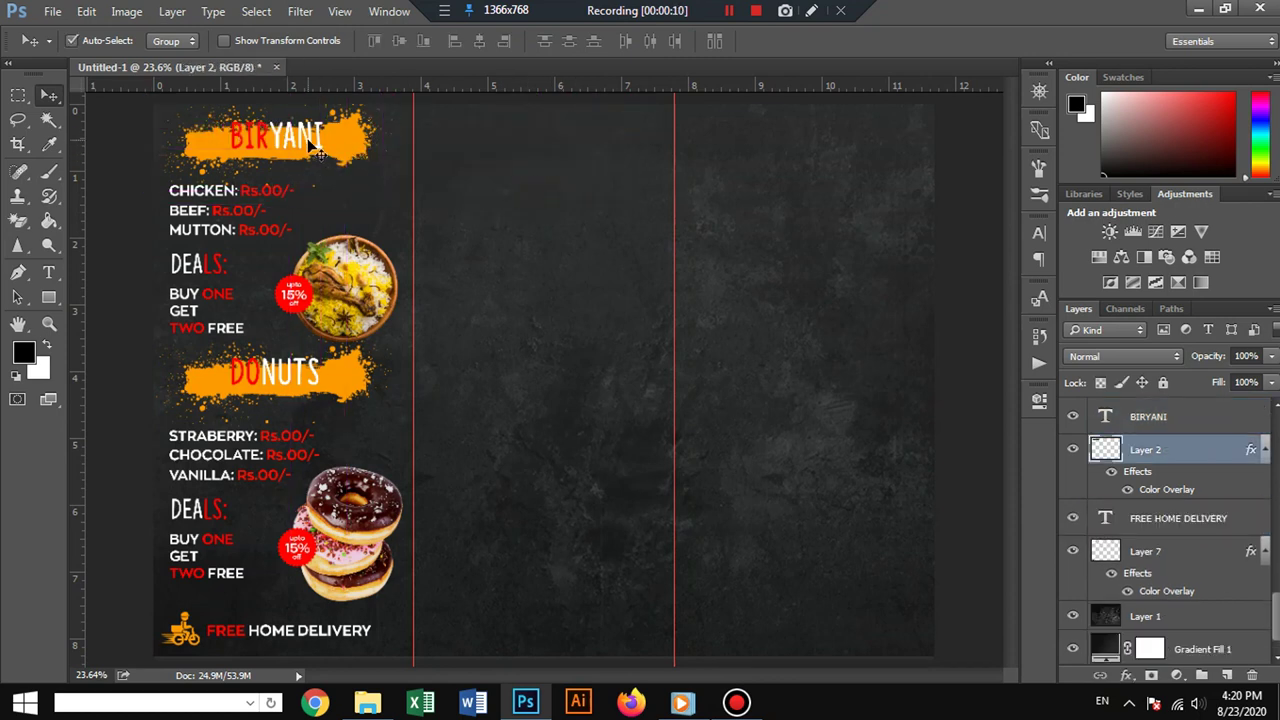
pyautogui.keyDown('ctrl'); pyautogui.click(1130, 418); pyautogui.keyUp('ctrl')
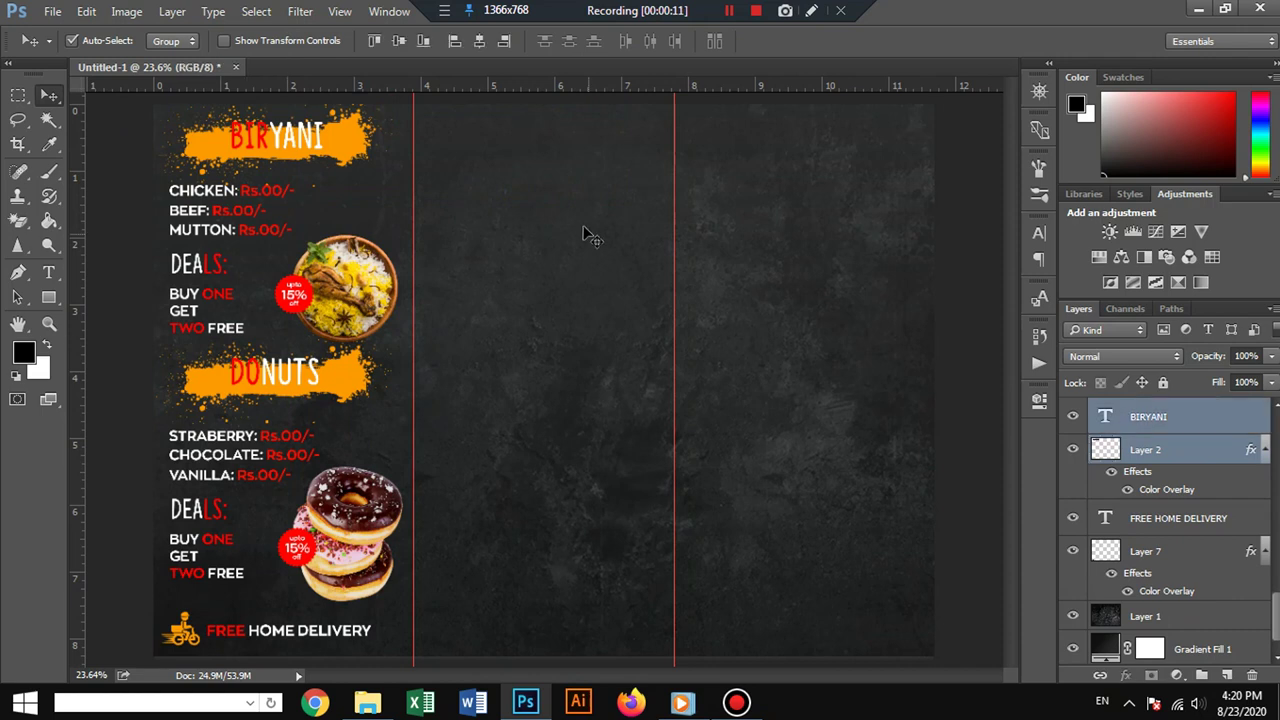
pyautogui.keyDown('alt'); pyautogui.moveTo(381, 159); pyautogui.dragTo(622, 157); pyautogui.keyUp('alt')
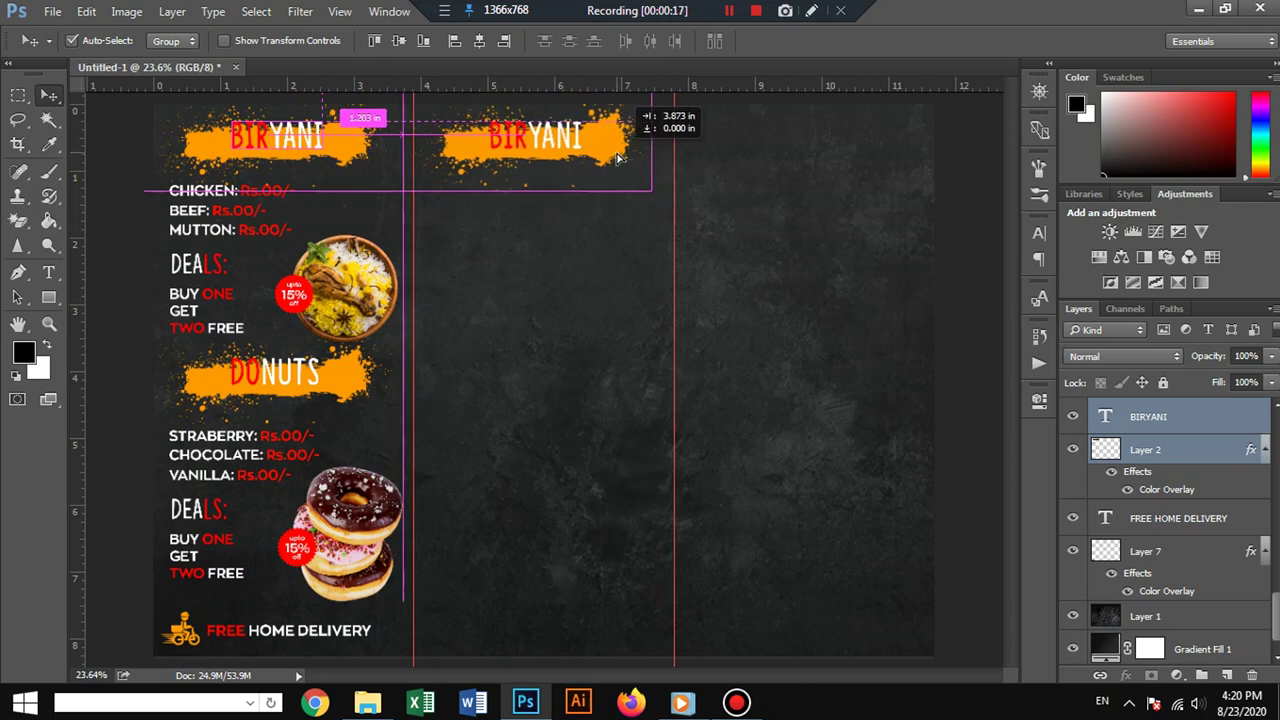
pyautogui.moveTo(622, 157)
pyautogui.mouseDown()
pyautogui.moveTo(467, 133)
pyautogui.moveTo(462, 145)
pyautogui.mouseUp()
# Retype the copied heading as FAST FOOD.
pyautogui.click(48, 272)
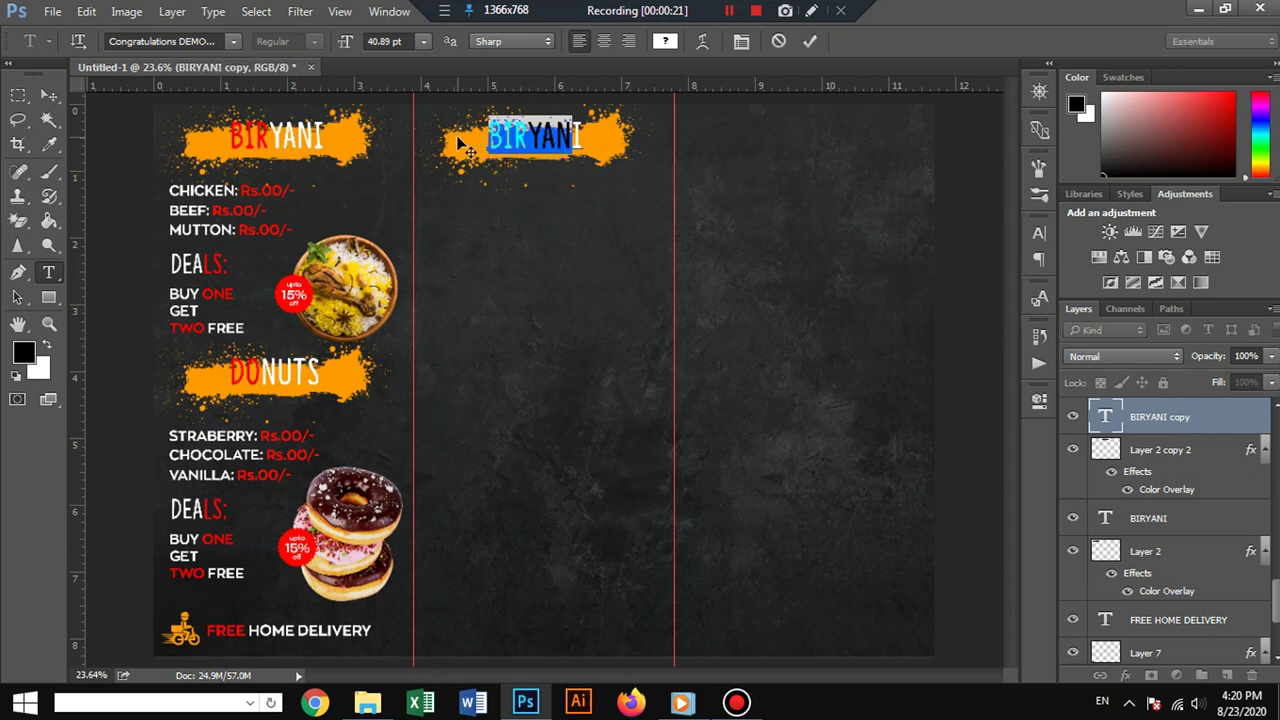
pyautogui.write('A')
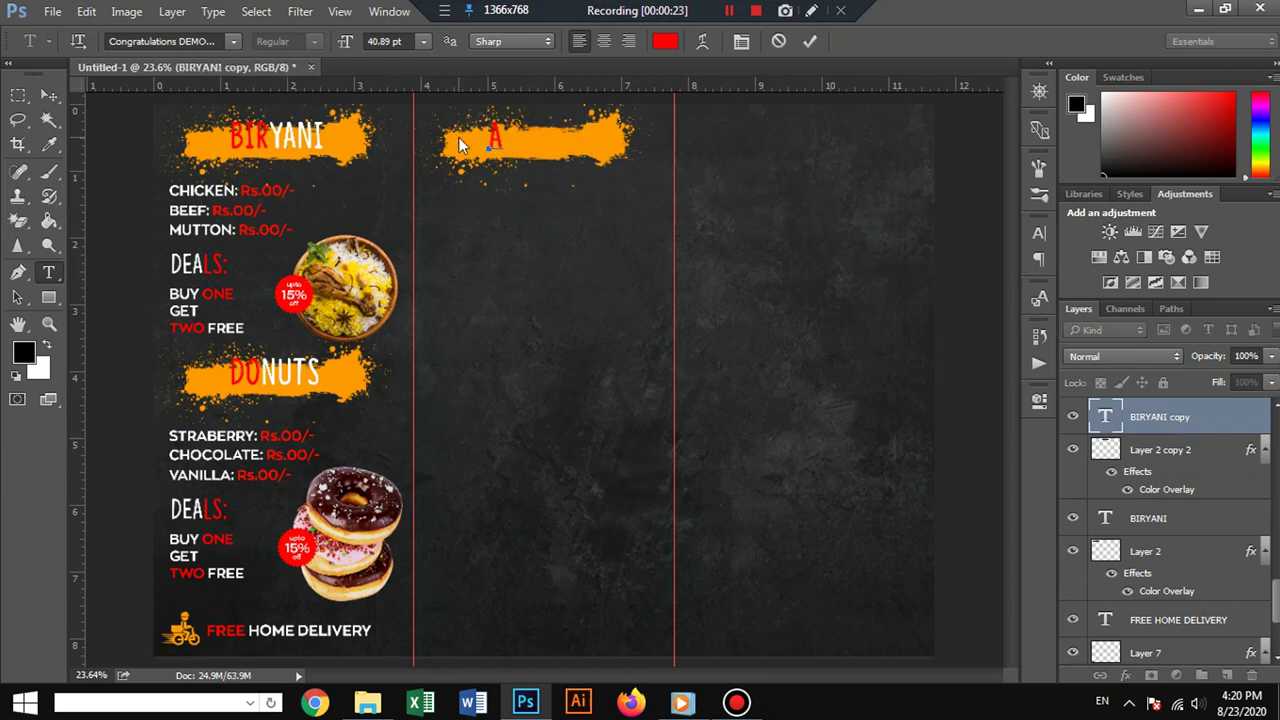
pyautogui.press('BackSpace')
pyautogui.write('FA')
pyautogui.write('ST FOO')
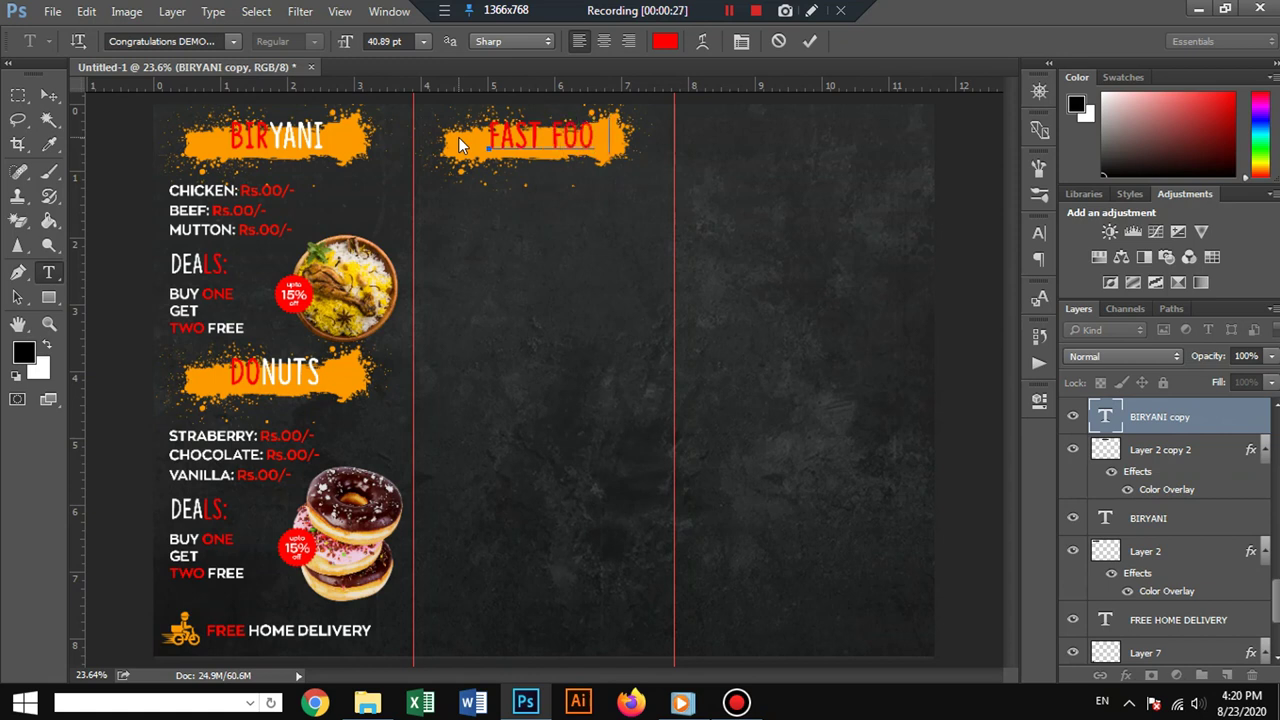
pyautogui.write('D')
# Make the word FOOD white (#ffffff) and nudge the heading slightly left.
pyautogui.moveTo(551, 134); pyautogui.dragTo(641, 131)
pyautogui.click(666, 42)
pyautogui.write('ffffff')
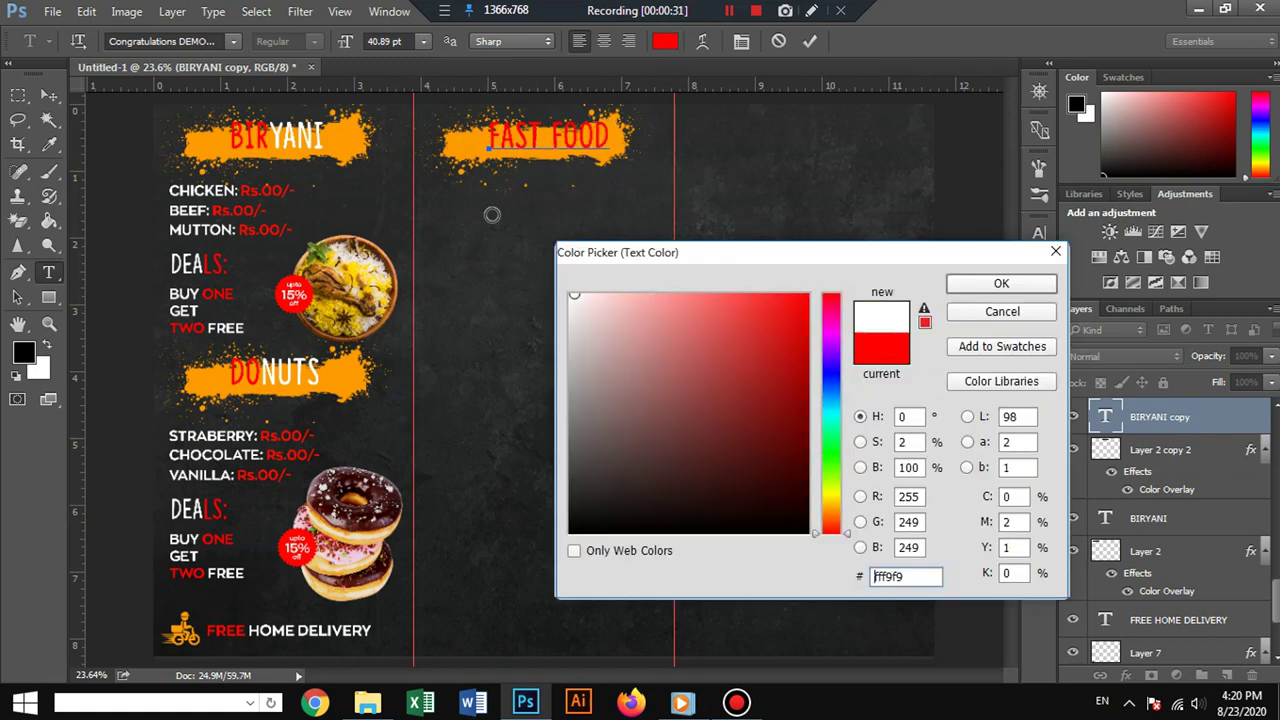
pyautogui.click(977, 287)
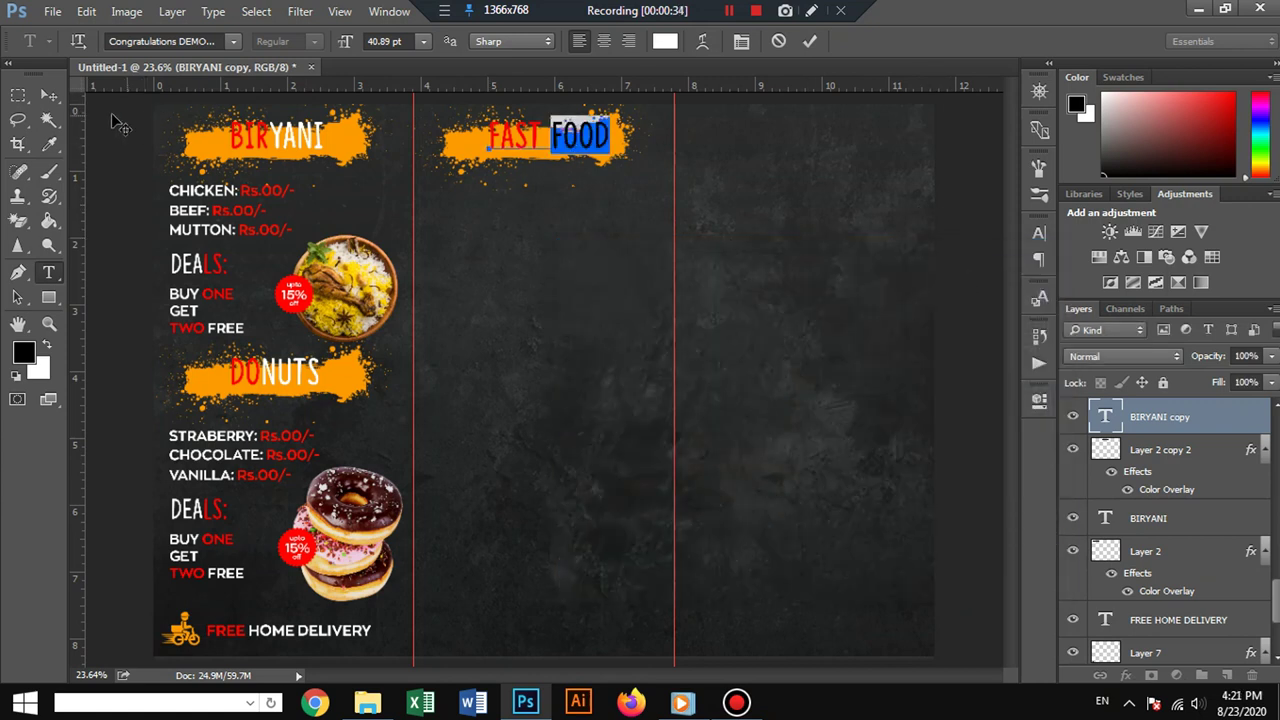
pyautogui.click(55, 96)
pyautogui.moveTo(576, 146); pyautogui.dragTo(560, 139)
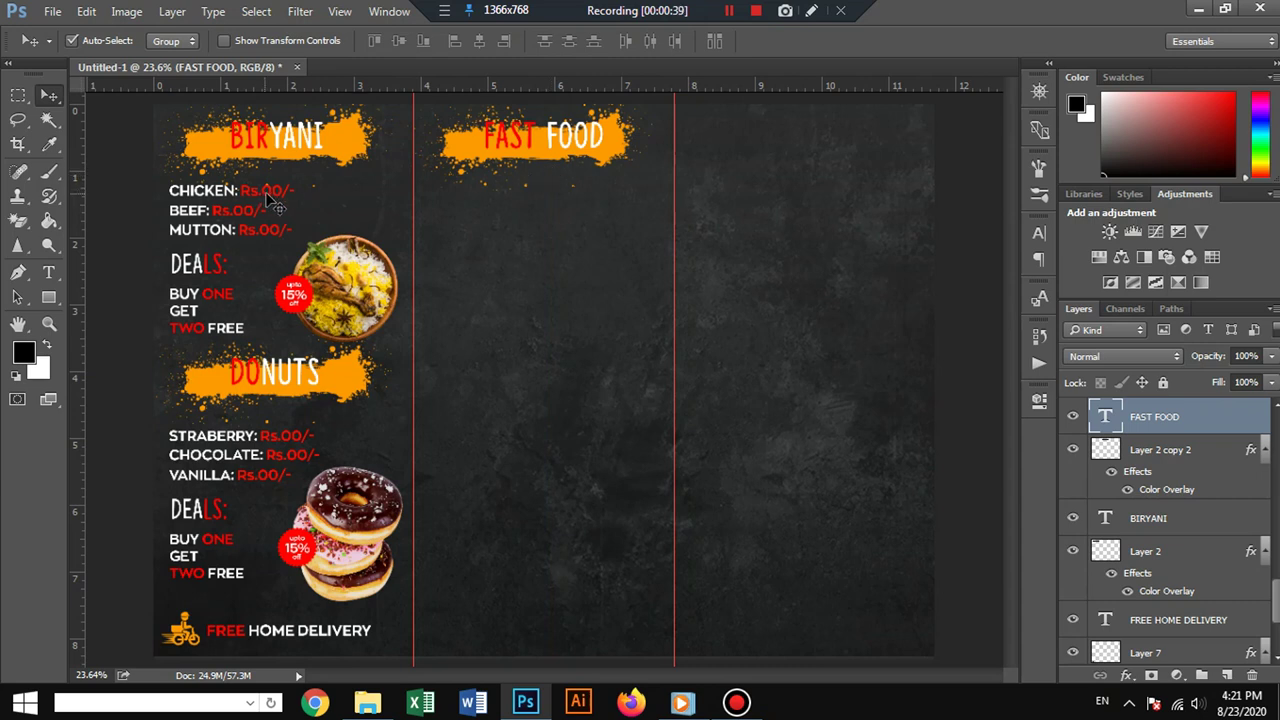
# Duplicate the FAST FOOD heading below, scale it to about 67%, and move it left.
pyautogui.keyDown('shift'); pyautogui.click(530, 147); pyautogui.keyUp('shift')
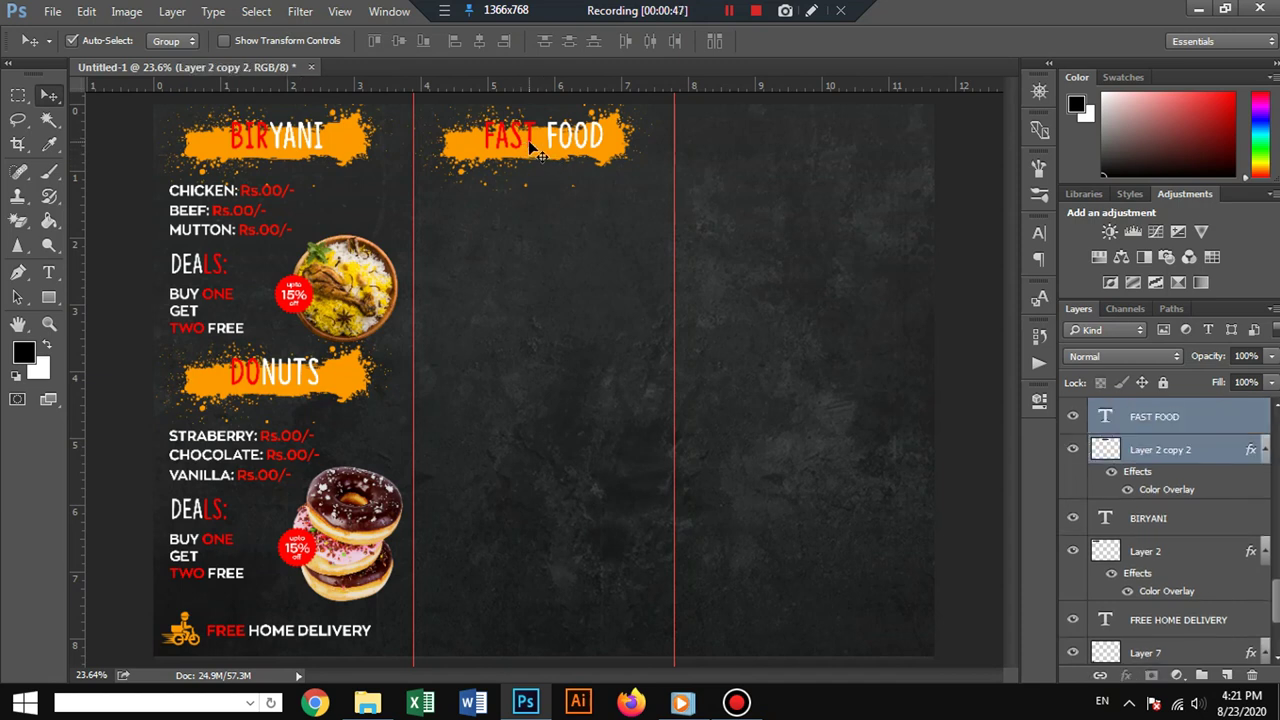
pyautogui.press('ctrl')
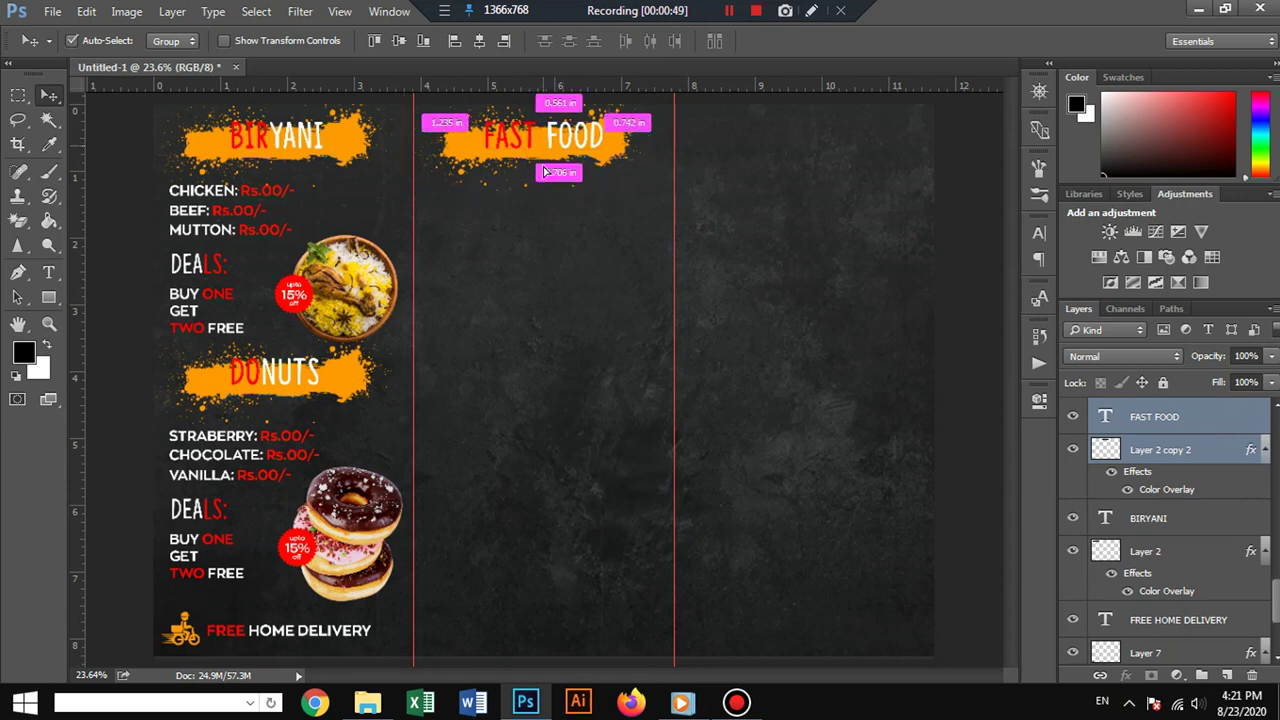
pyautogui.moveTo(545, 172); pyautogui.dragTo(530, 225)
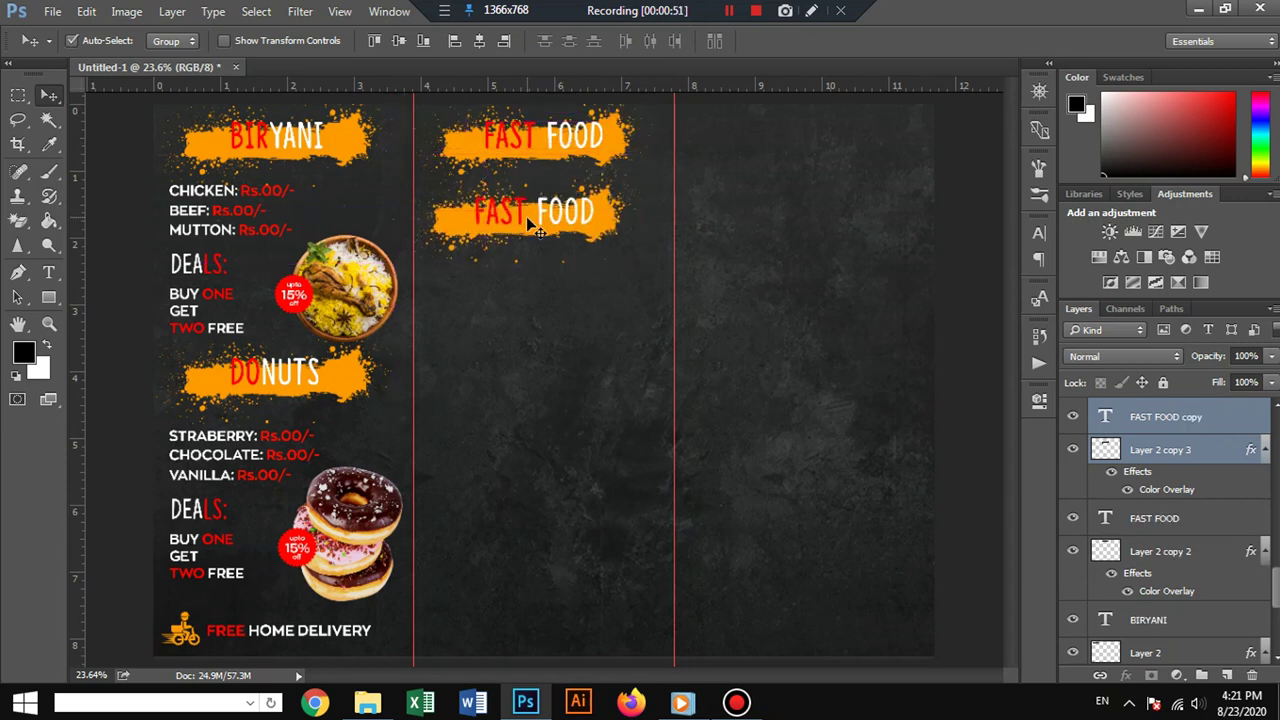
pyautogui.hotkey('ctrl', 't')
pyautogui.moveTo(640, 153); pyautogui.dragTo(597, 174)
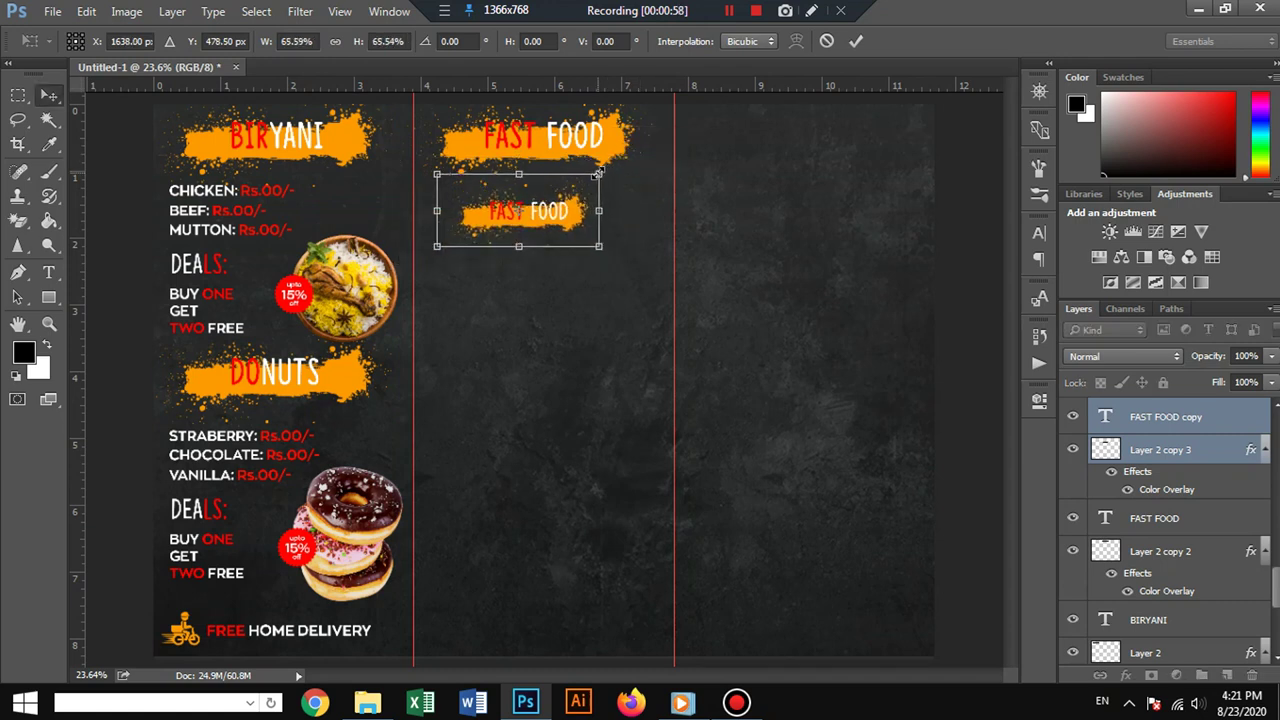
pyautogui.press('Return')
pyautogui.moveTo(575, 220); pyautogui.dragTo(527, 219)
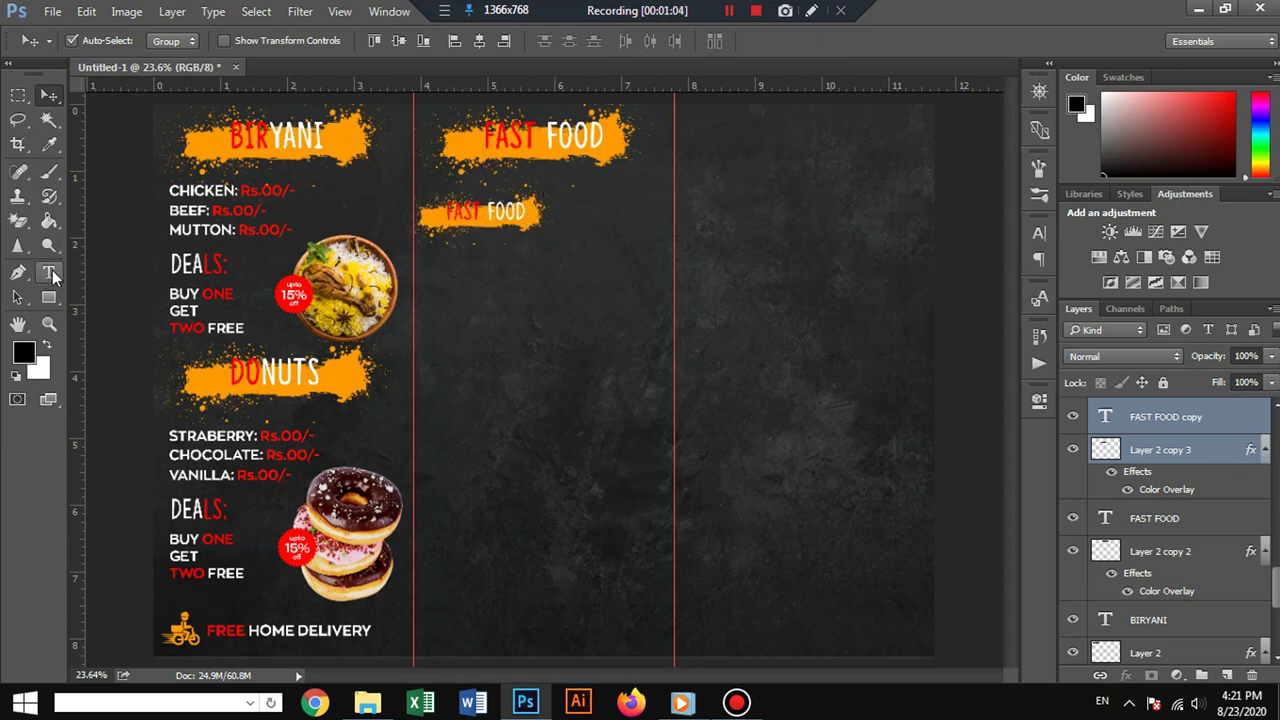
pyautogui.hotkey('shift', 'Up')
pyautogui.hotkey('shift', 'Up')
pyautogui.hotkey('shift', 'Up')
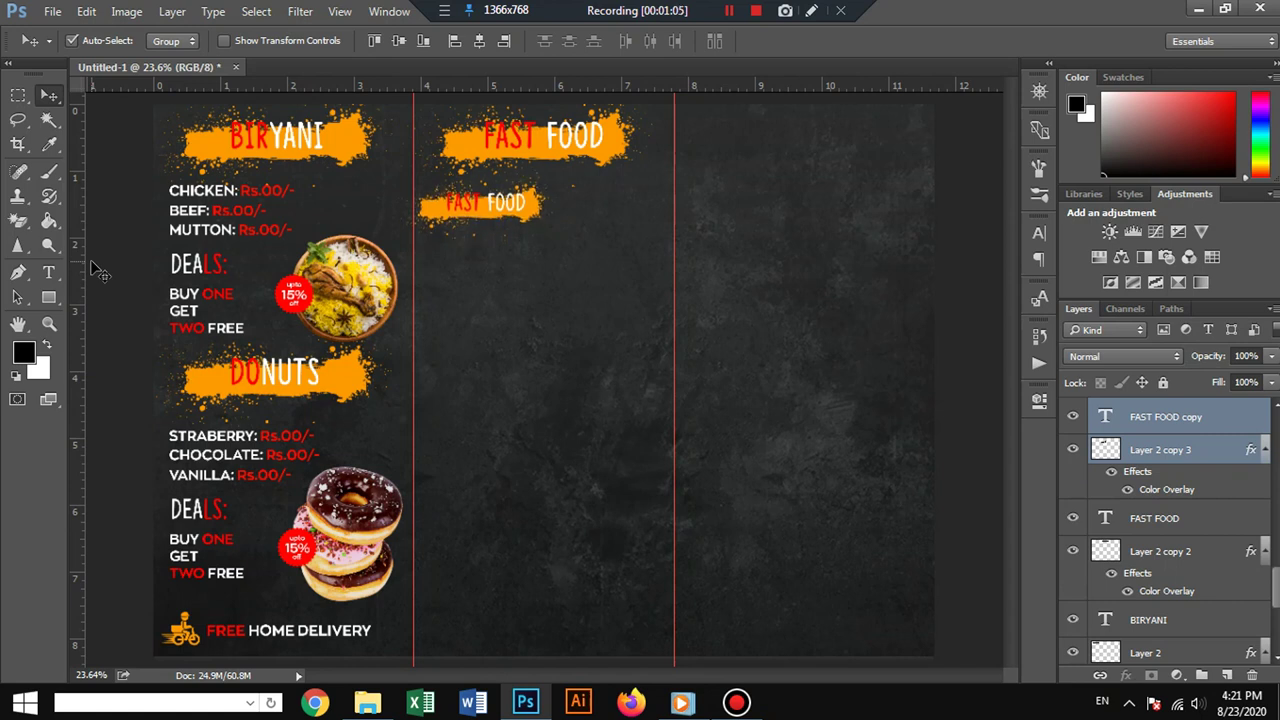
pyautogui.hotkey('shift', 'Up')
pyautogui.hotkey('shift', 'Up')
pyautogui.hotkey('shift', 'Up')
# Retype the small heading as BURGERS: with GERS: in white.
pyautogui.click(48, 272)
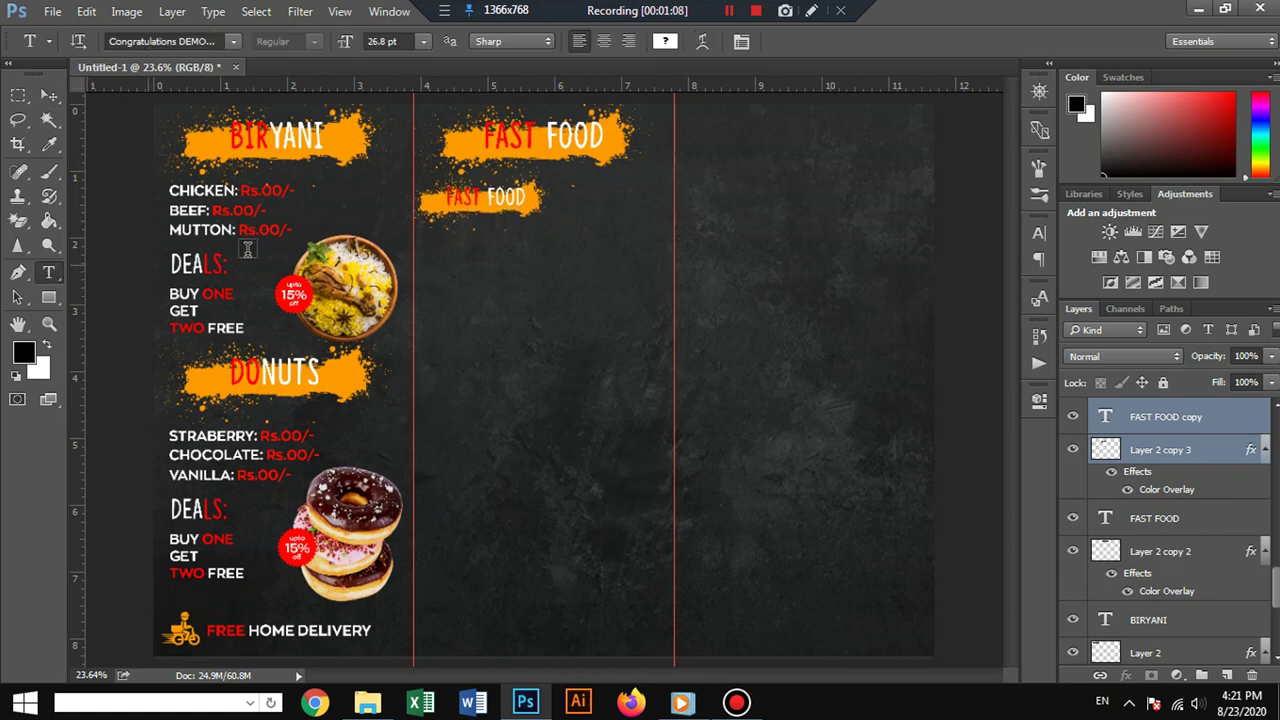
pyautogui.moveTo(520, 196); pyautogui.dragTo(380, 213)
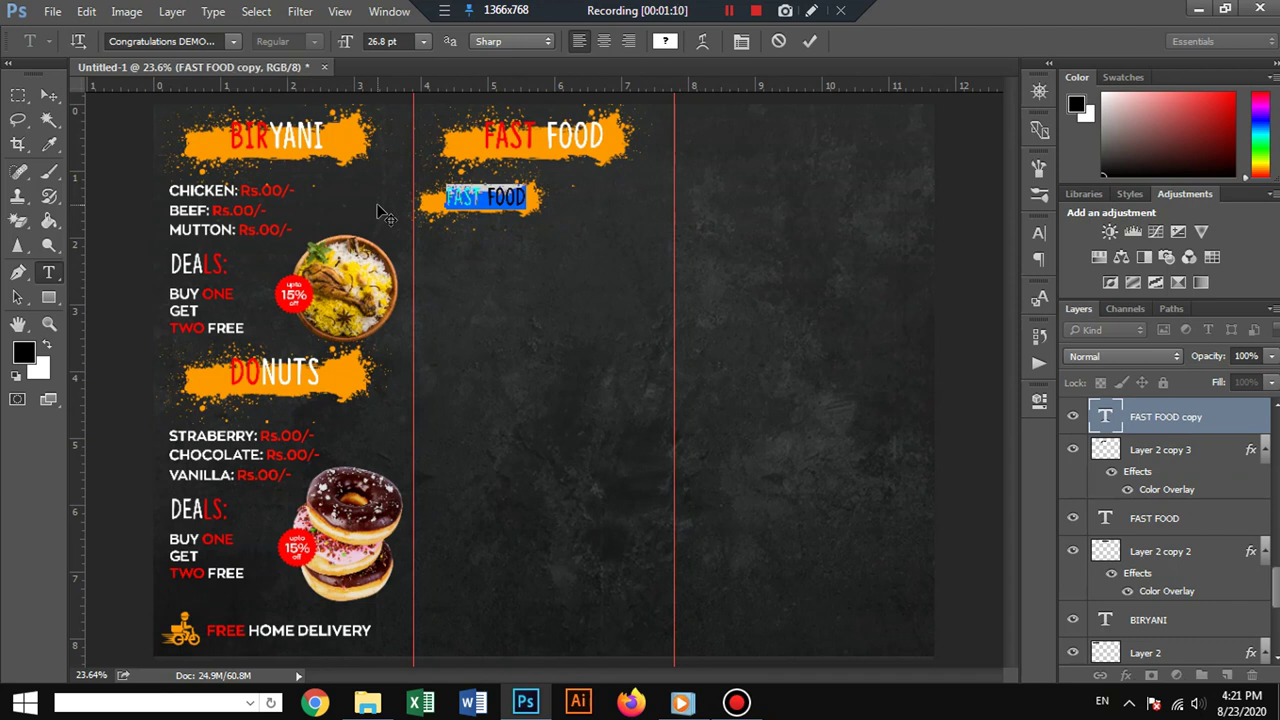
pyautogui.write('BURGERS:')
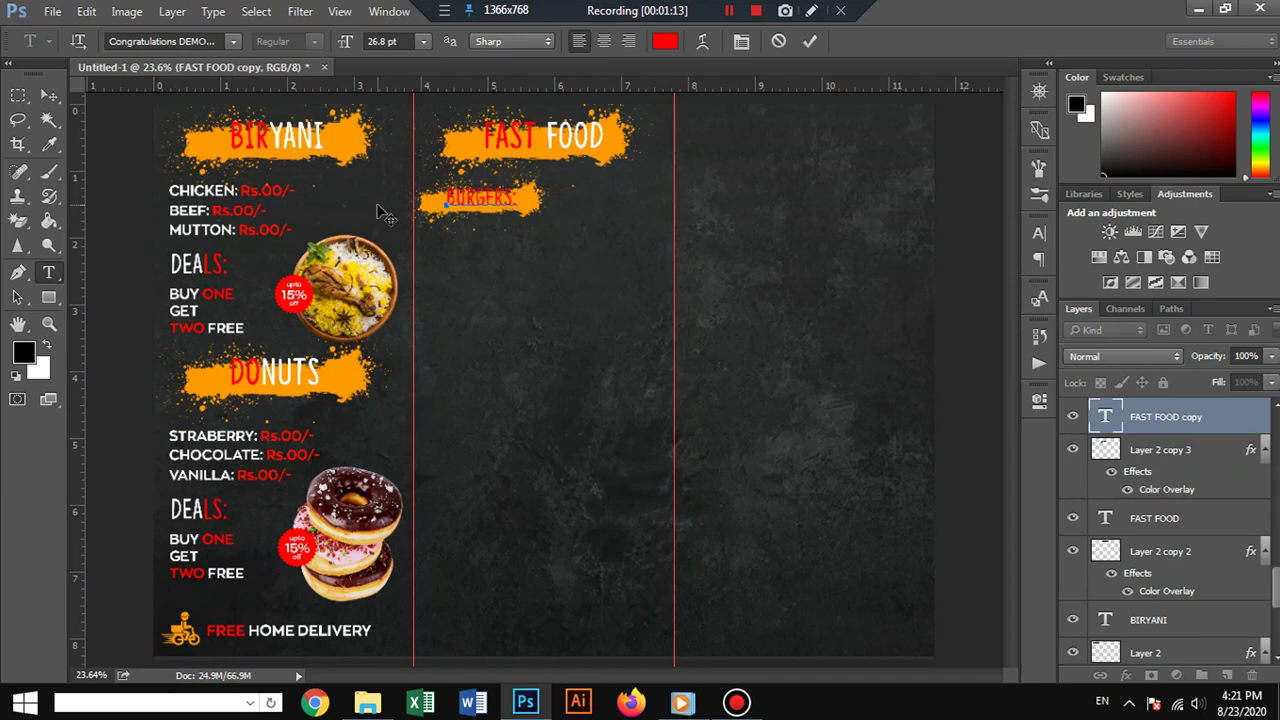
pyautogui.moveTo(476, 198); pyautogui.dragTo(527, 201)
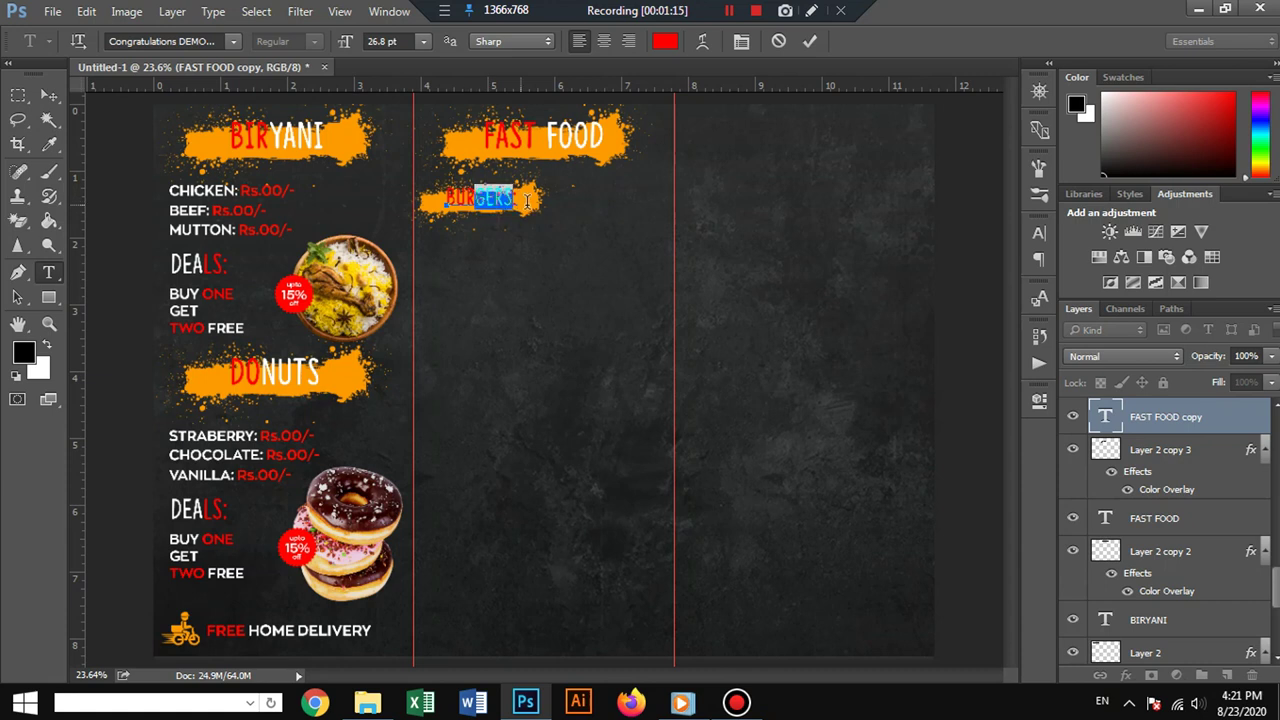
pyautogui.click(676, 42)
pyautogui.moveTo(640, 300); pyautogui.dragTo(570, 296)
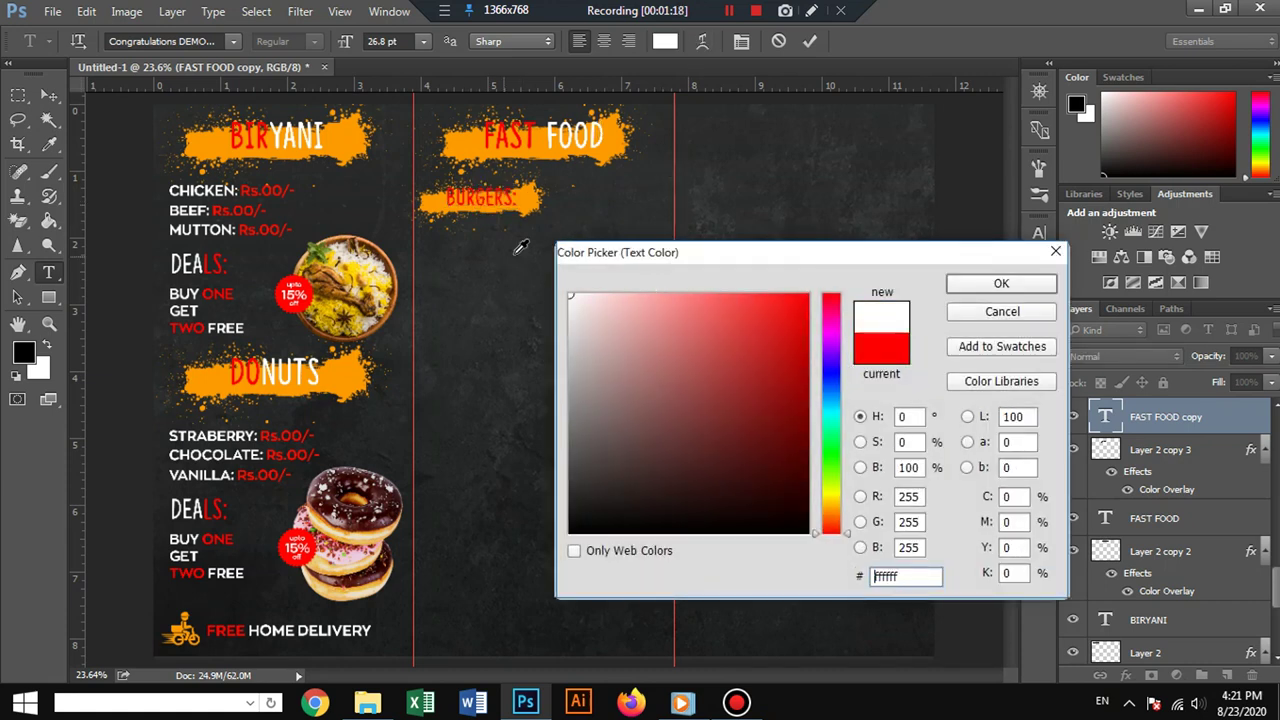
pyautogui.click(1001, 284)
pyautogui.hotkey('ctrl', 'Return')
pyautogui.press('v')
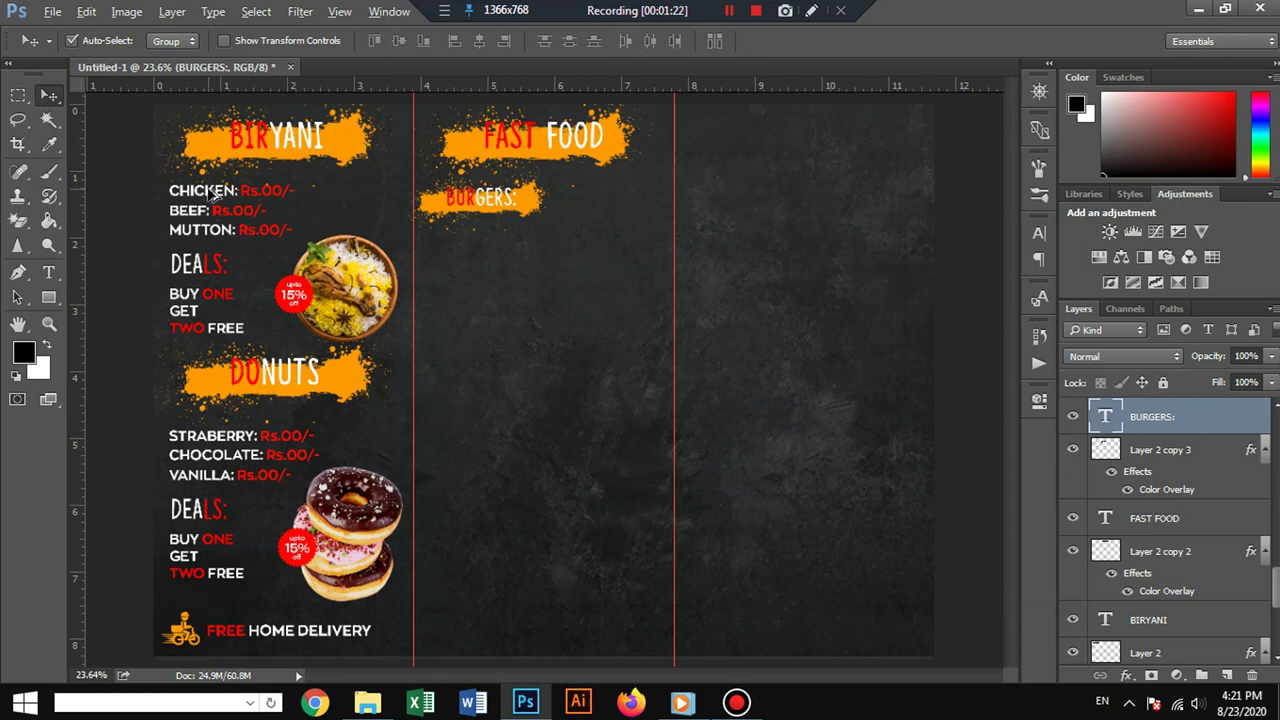
# Copy the CHICKEN price line below and rename it BEEF.
pyautogui.moveTo(210, 195); pyautogui.dragTo(465, 233)
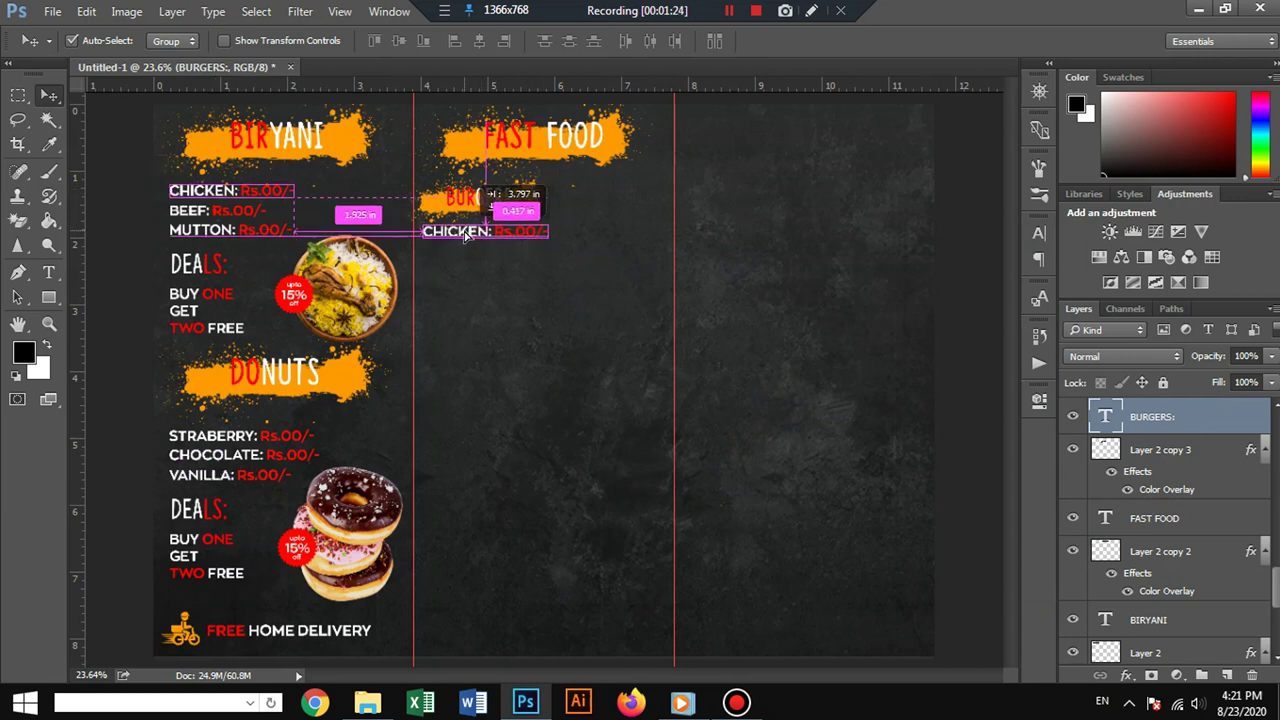
pyautogui.moveTo(465, 233); pyautogui.dragTo(464, 253)
pyautogui.click(48, 272)
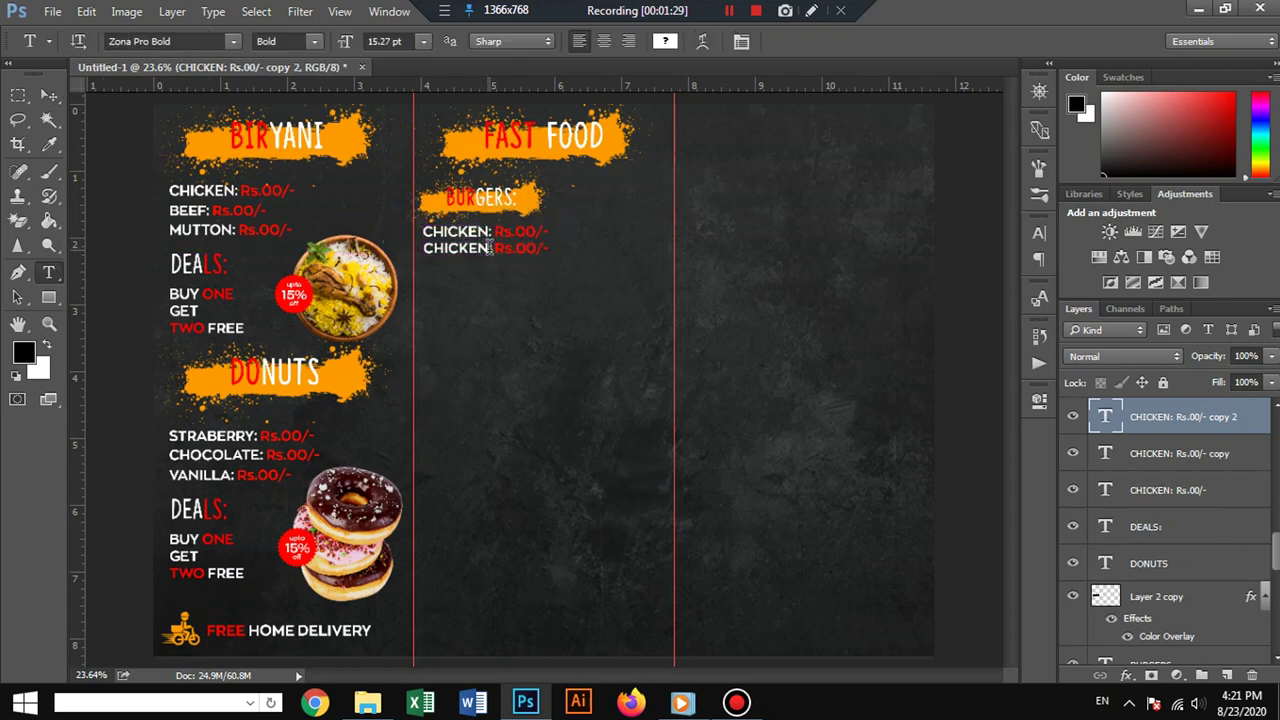
pyautogui.click(463, 248)
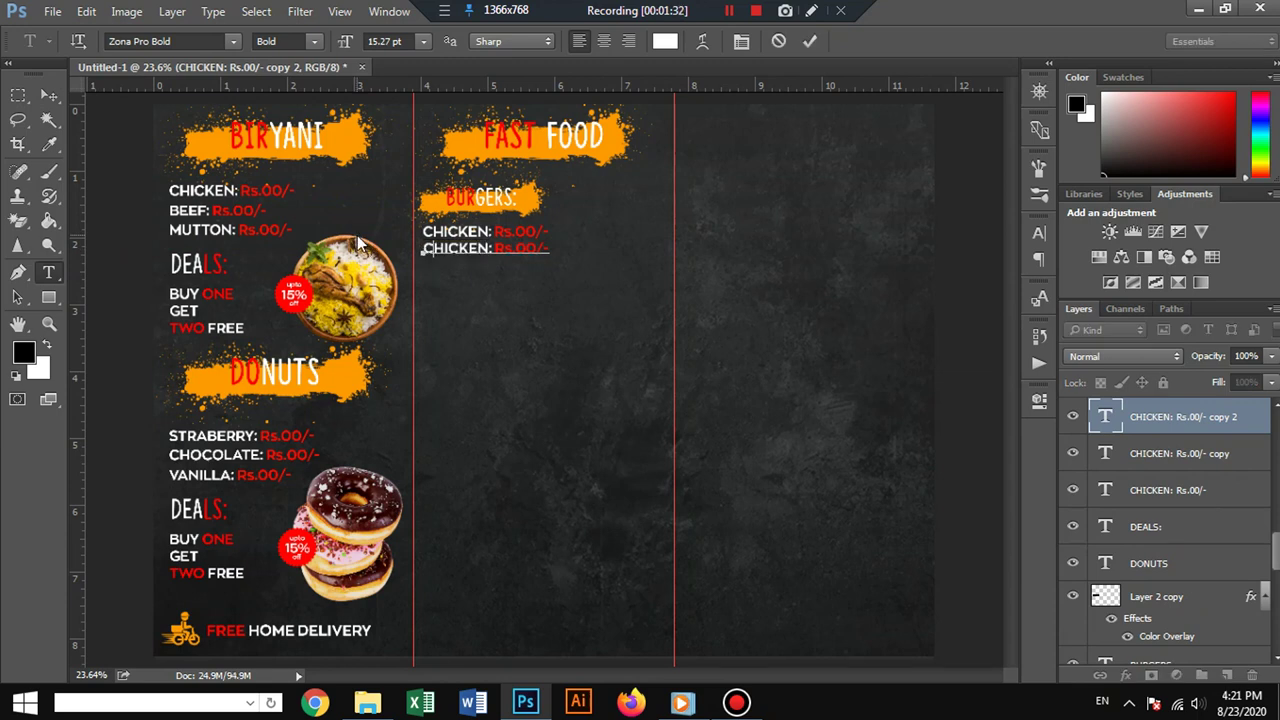
pyautogui.write('BEEF')
pyautogui.click(48, 95)
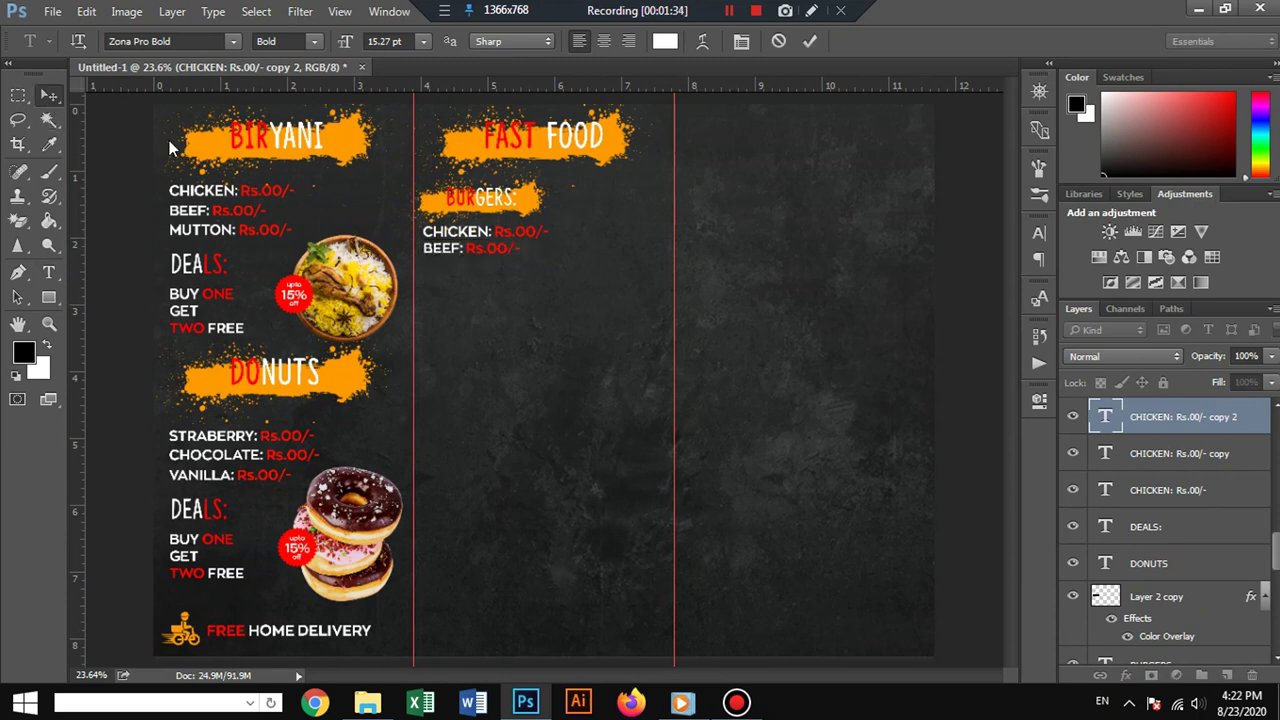
# Duplicate the BEEF line below and change its name to CHEESE.
pyautogui.moveTo(456, 255); pyautogui.dragTo(463, 274)
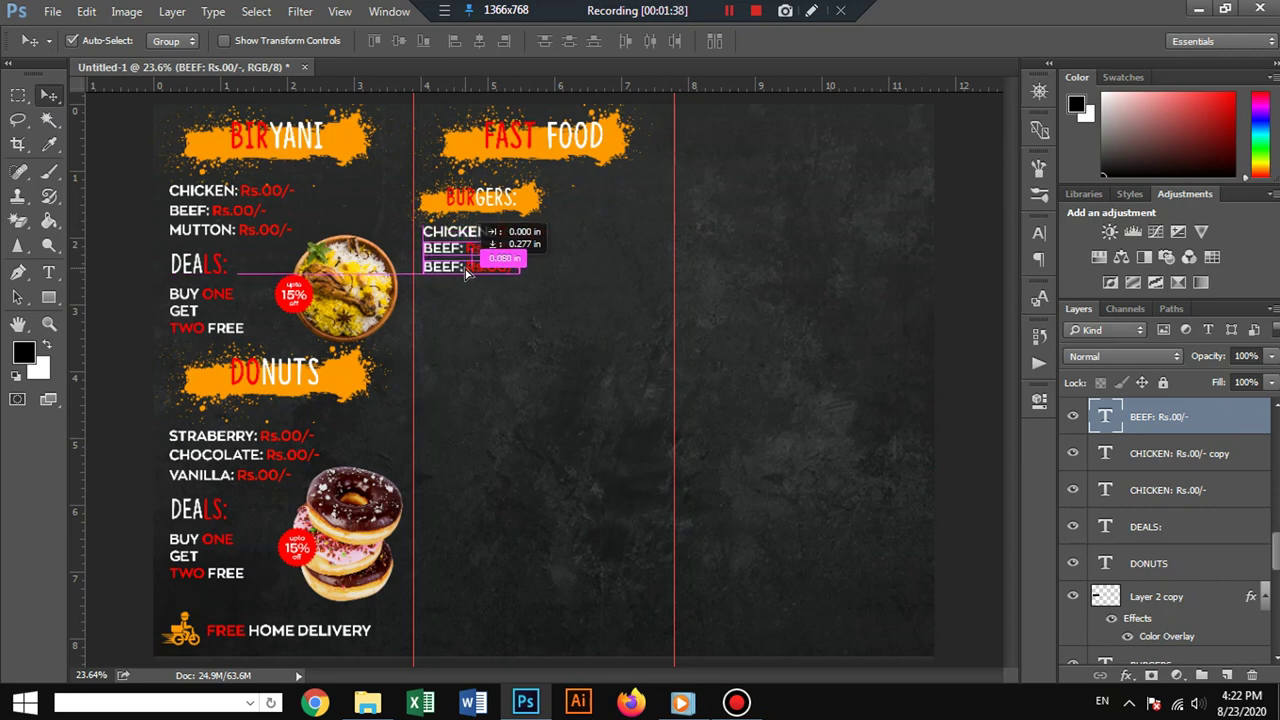
pyautogui.moveTo(463, 274); pyautogui.dragTo(467, 274)
pyautogui.hotkey('shift', 'Up')
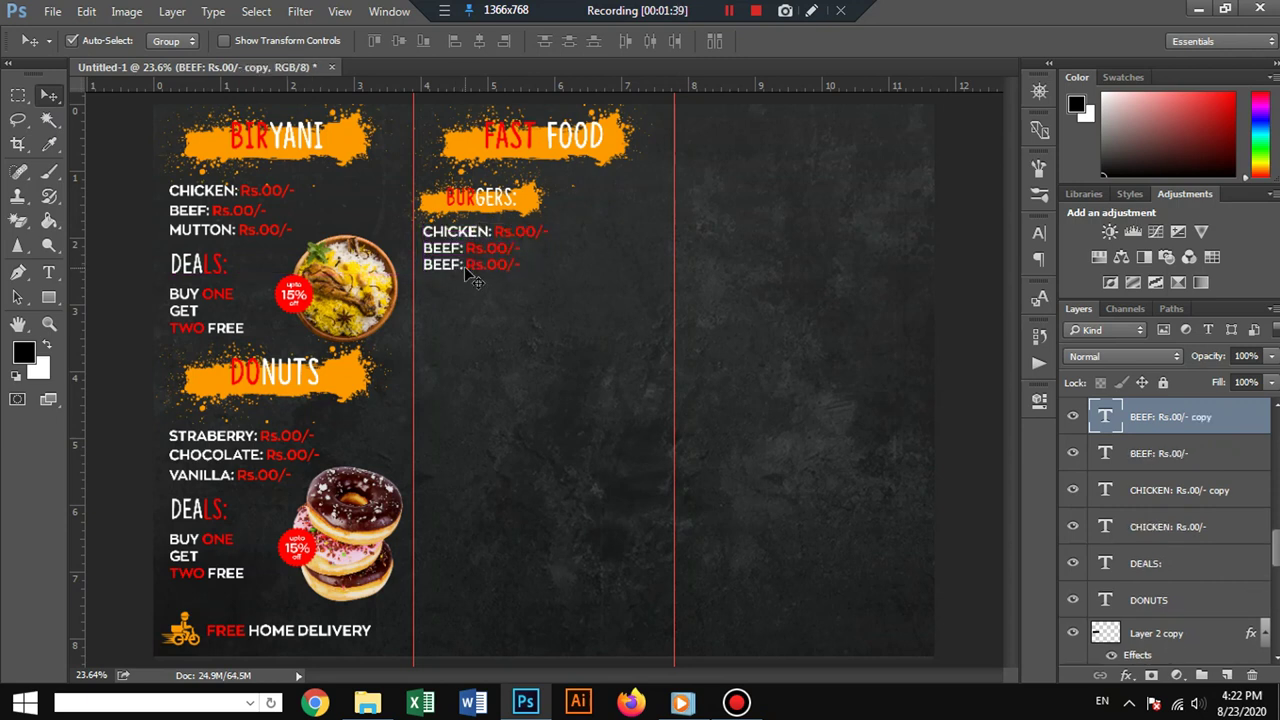
pyautogui.click(48, 272)
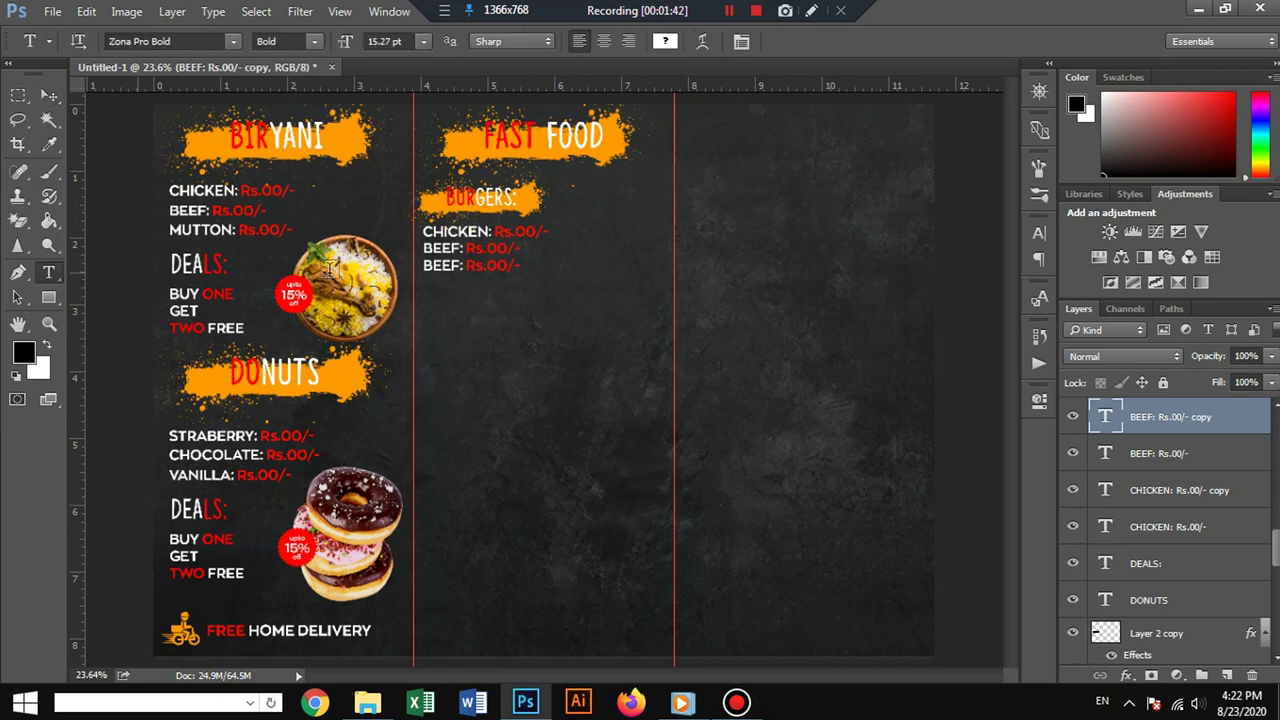
pyautogui.moveTo(462, 265); pyautogui.dragTo(407, 283)
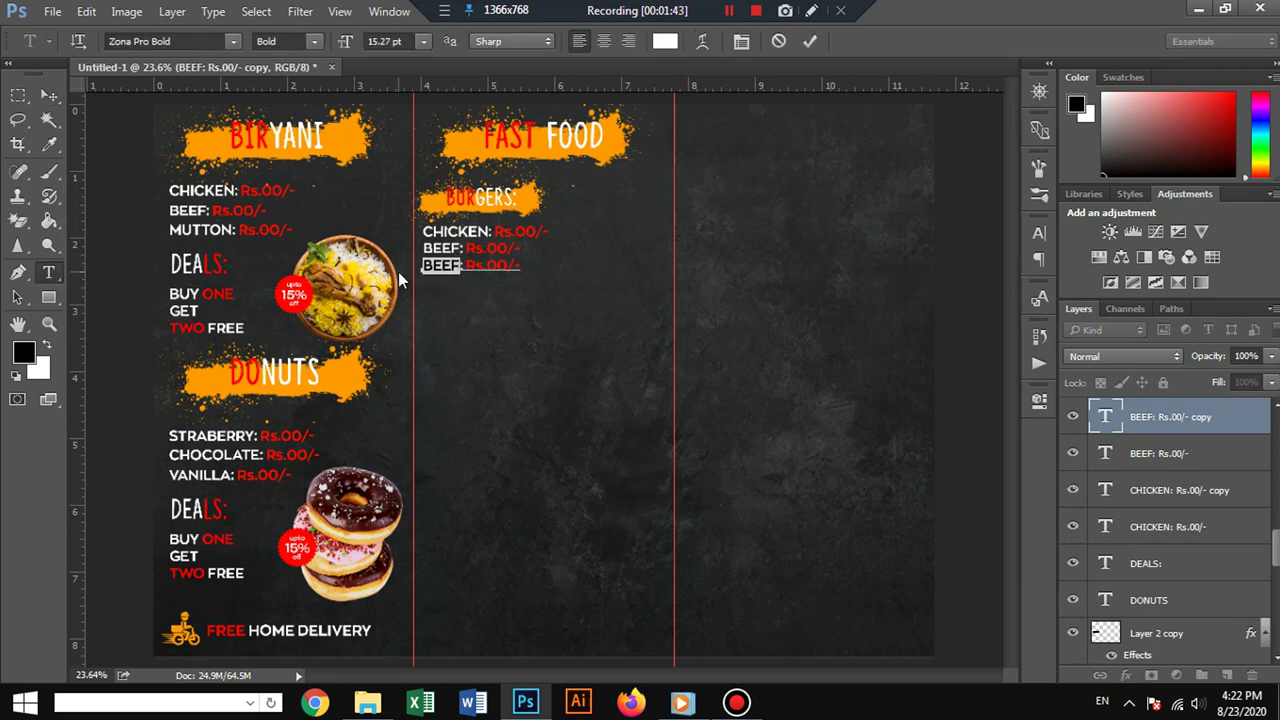
pyautogui.write('CHEESE')
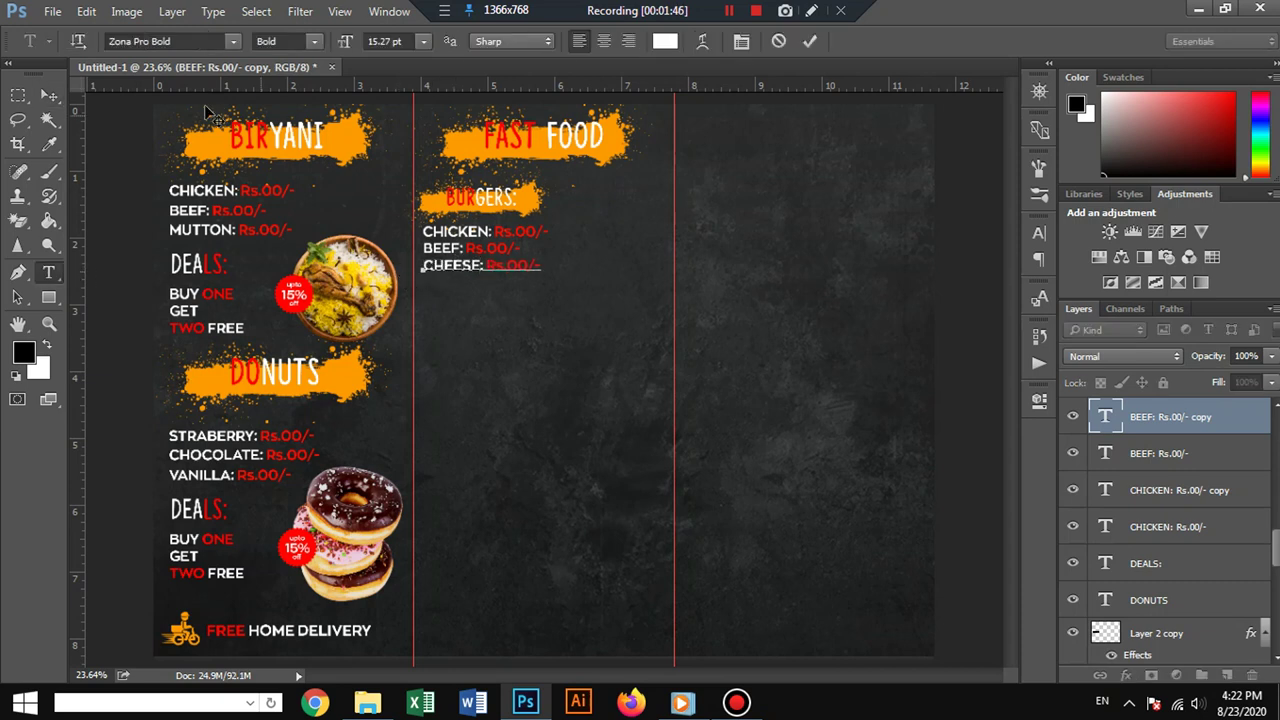
pyautogui.click(55, 93)
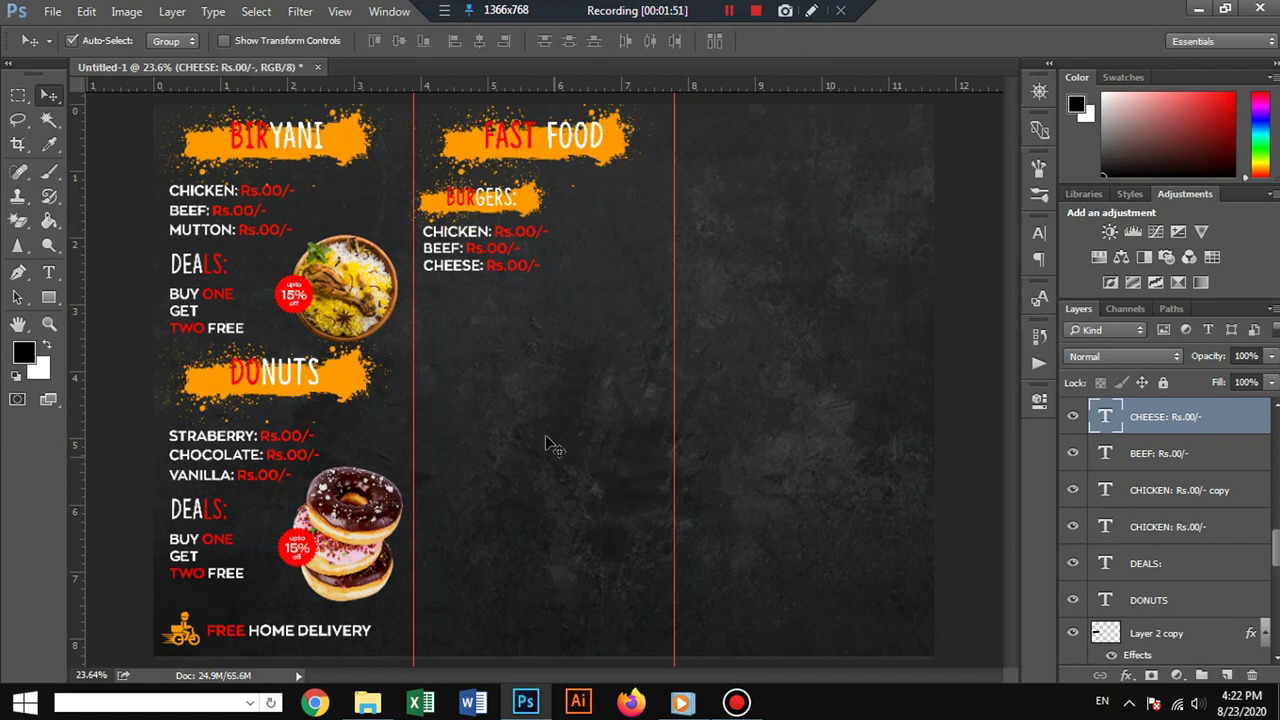
# Duplicate the CHEESE line below and rename it MAYONESE.
pyautogui.moveTo(474, 268); pyautogui.dragTo(472, 288)
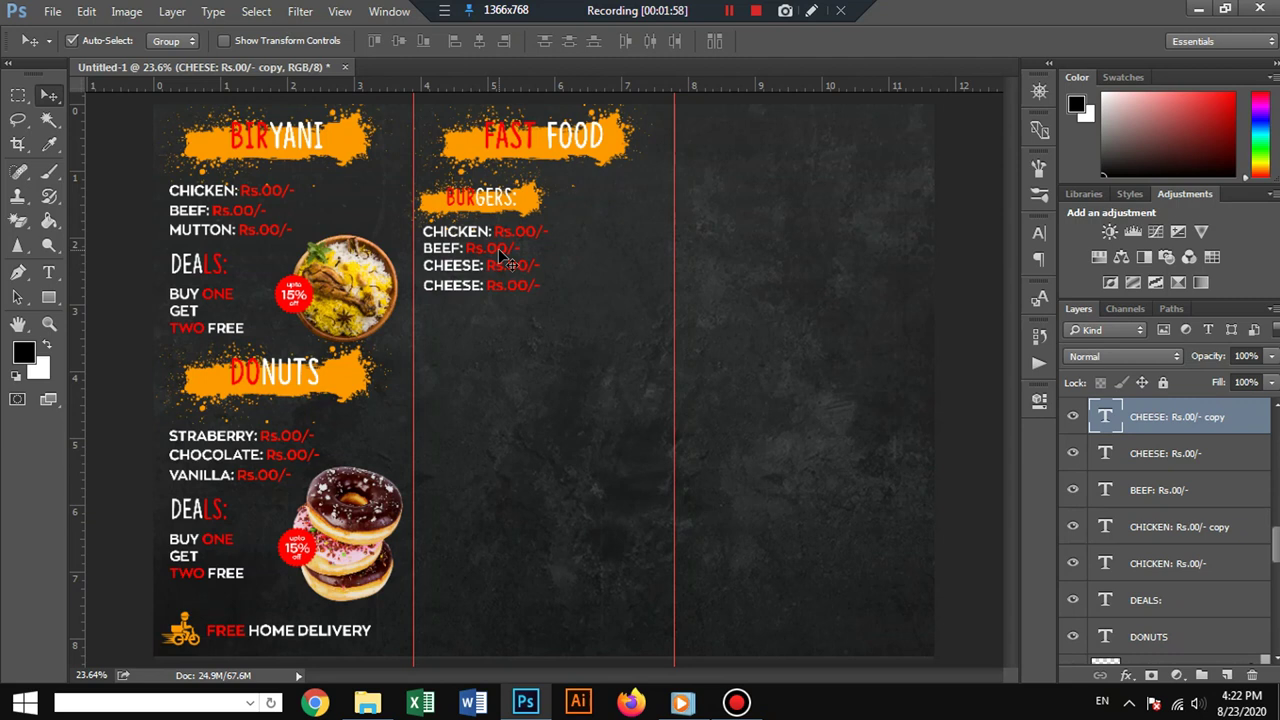
pyautogui.hotkey('shift', 'Up')
pyautogui.click(48, 272)
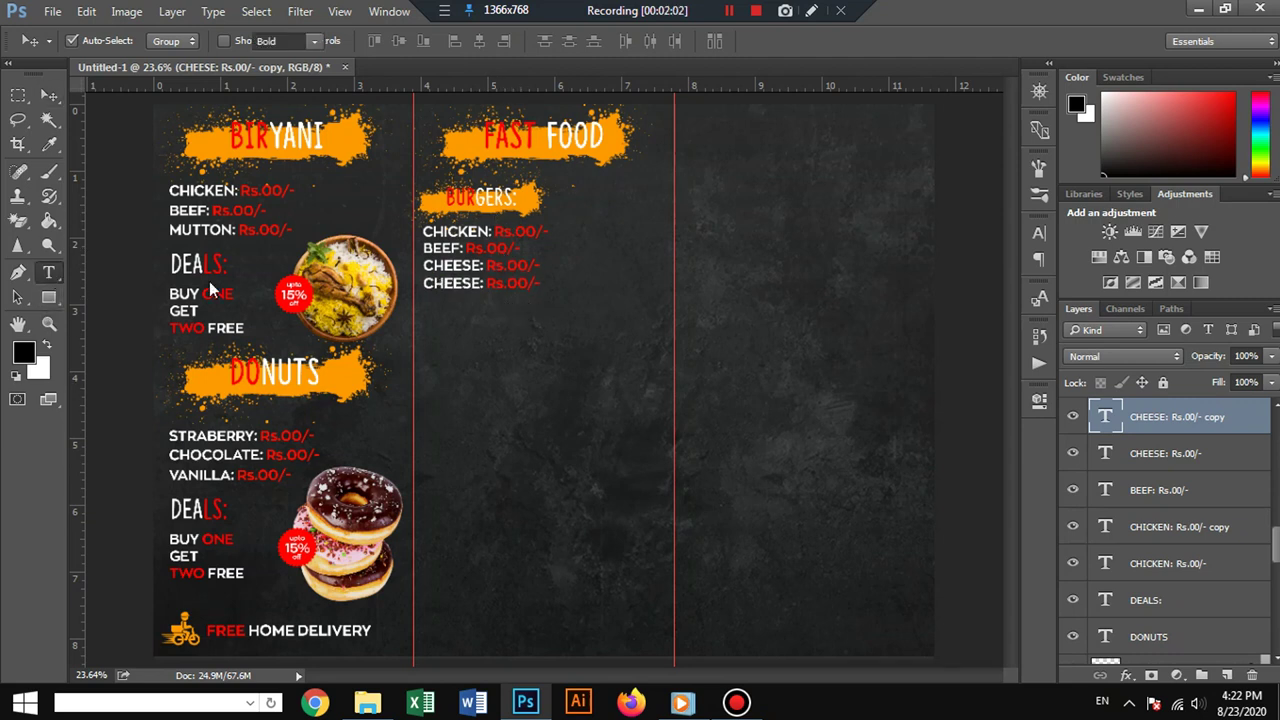
pyautogui.moveTo(481, 285); pyautogui.dragTo(400, 290)
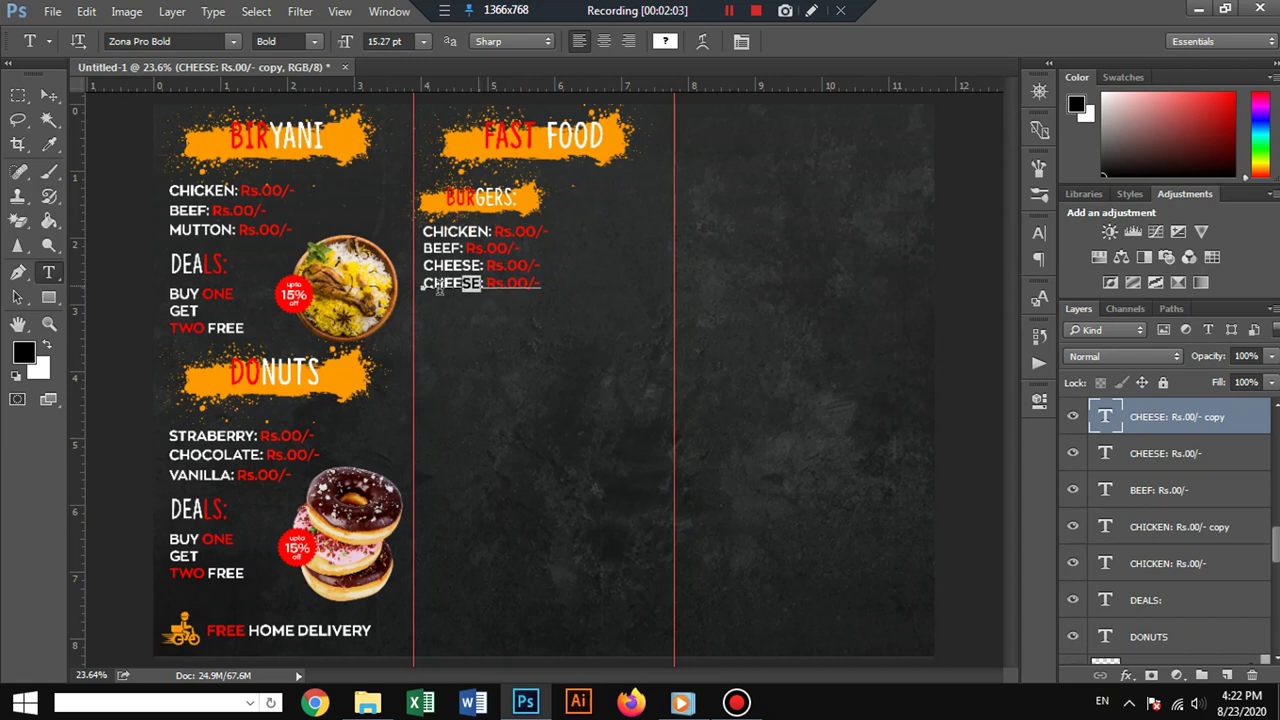
pyautogui.write('MAY')
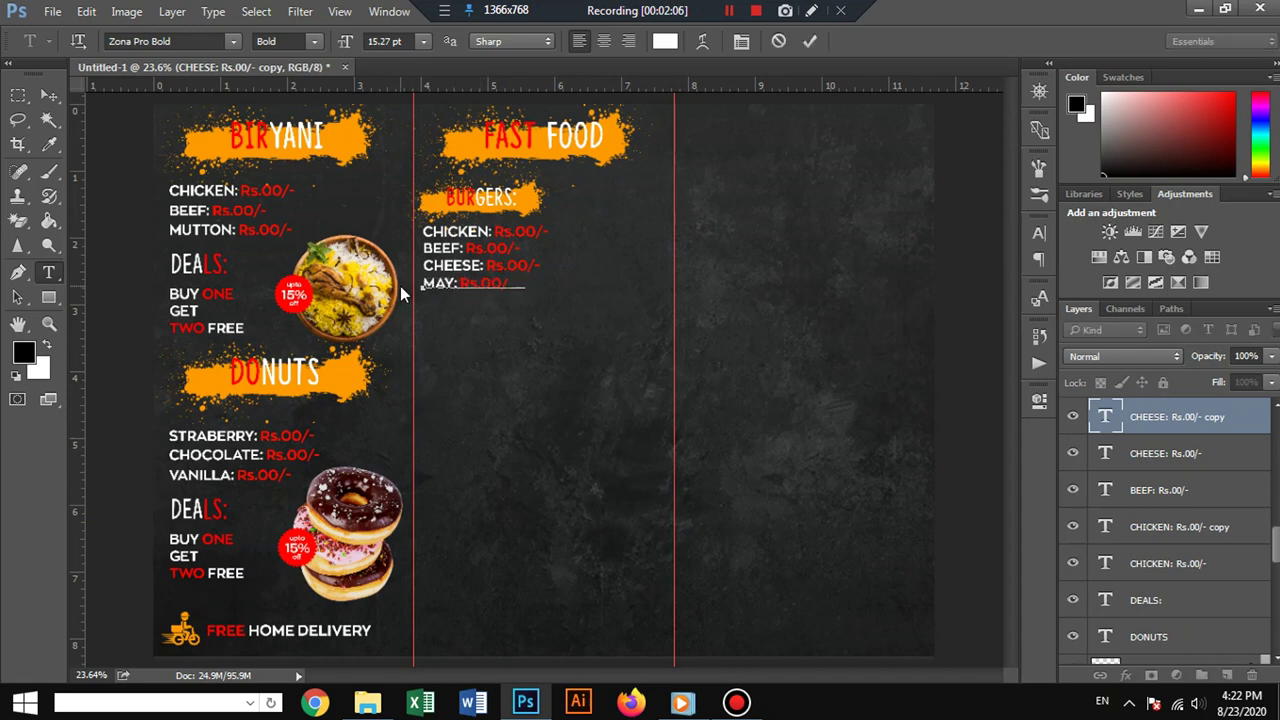
pyautogui.write('ONESE')
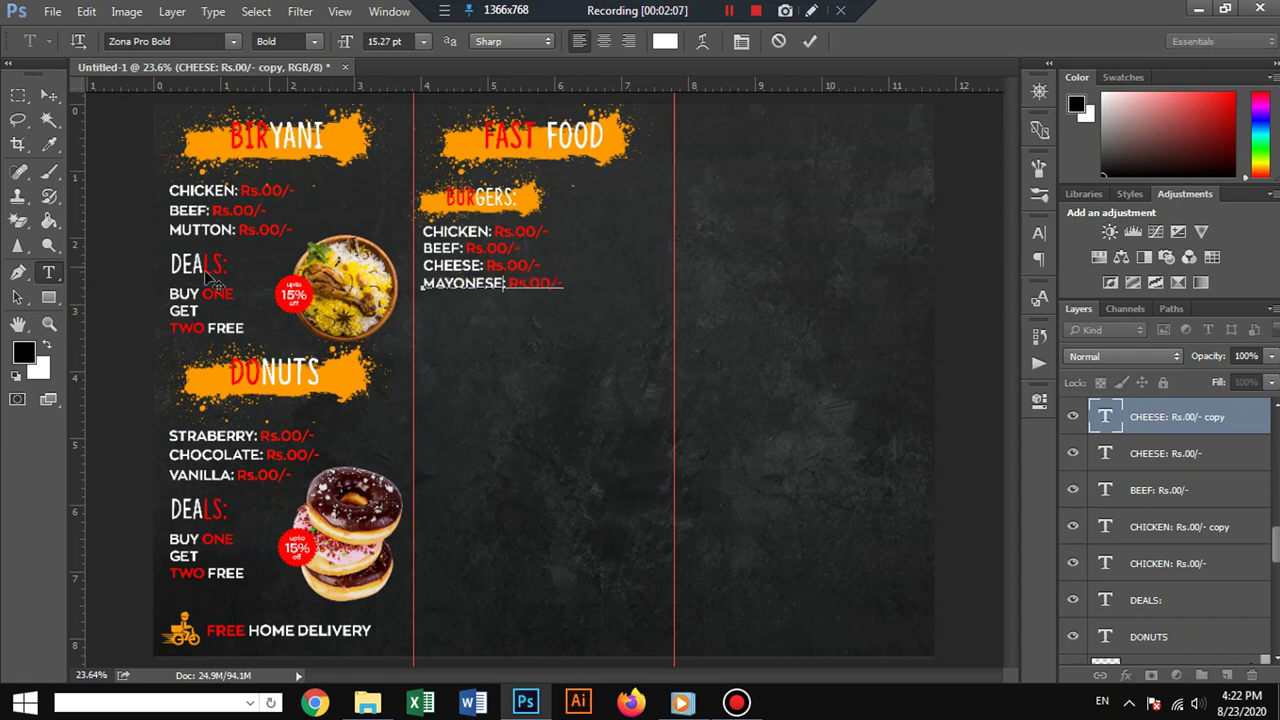
pyautogui.click(49, 94)
# Duplicate the MAYONESE line below and rename it VEGE.
pyautogui.moveTo(478, 289); pyautogui.dragTo(467, 302)
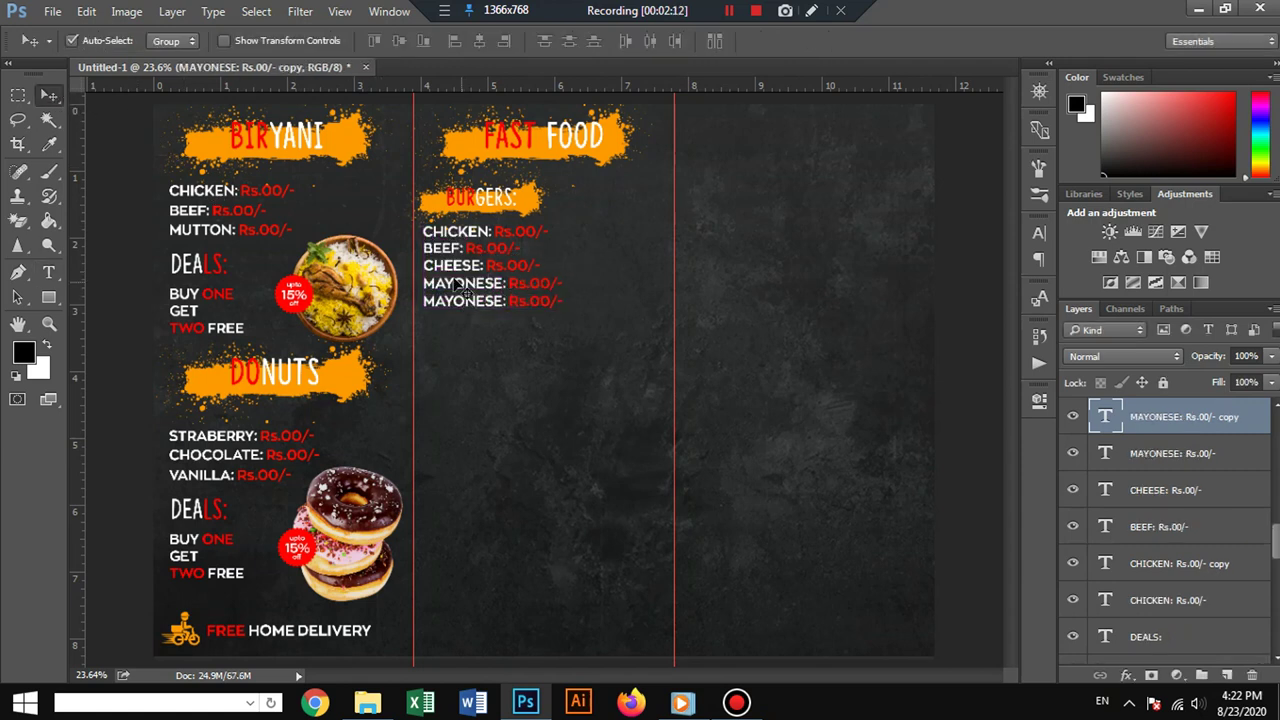
pyautogui.click(48, 272)
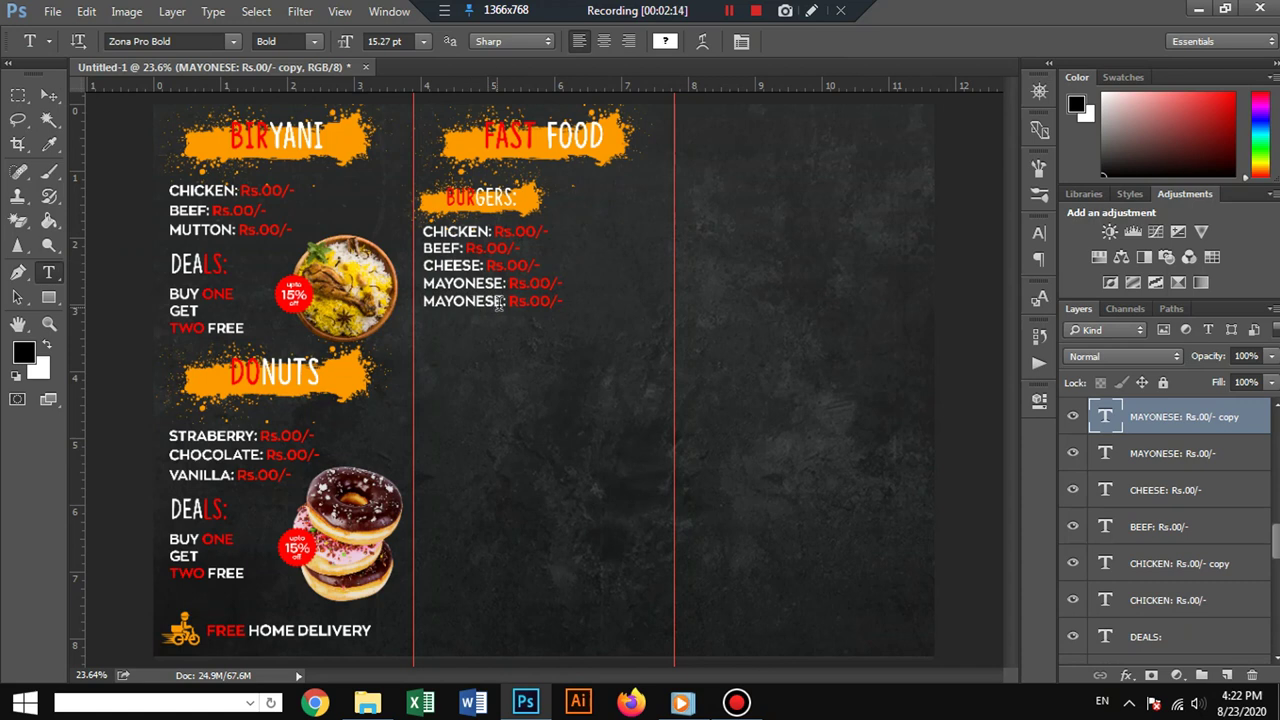
pyautogui.moveTo(505, 302); pyautogui.dragTo(382, 295)
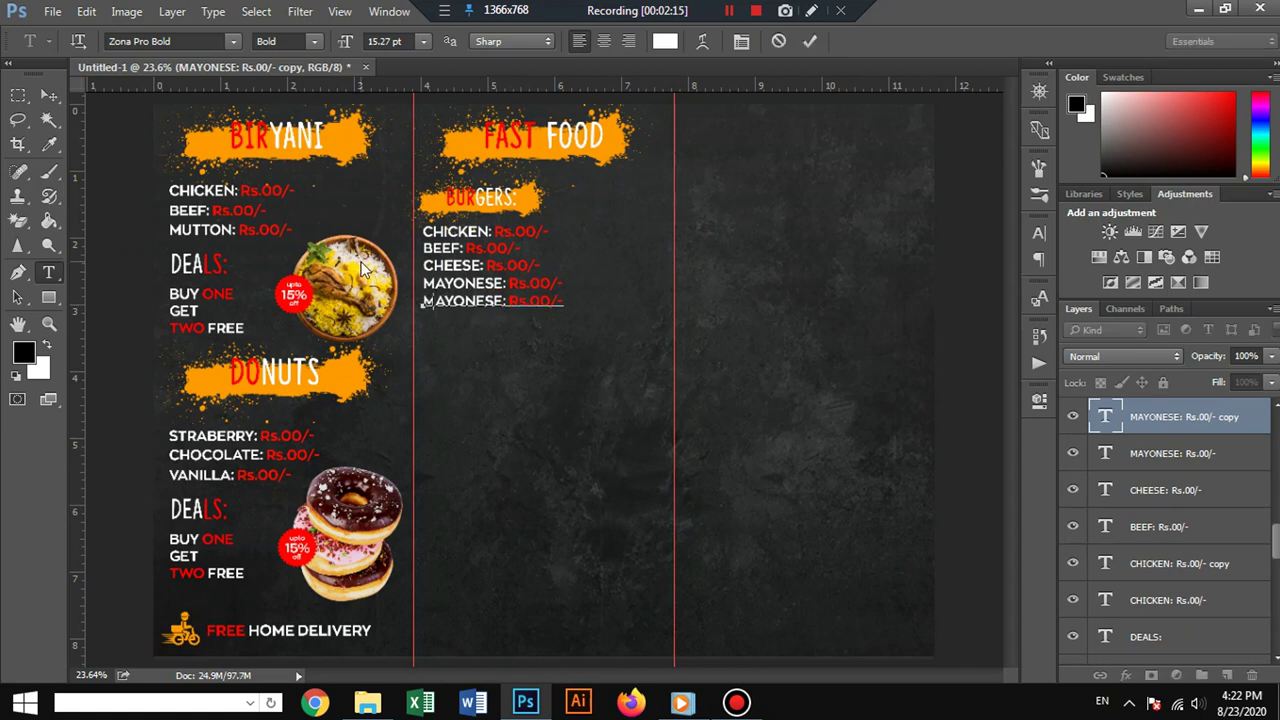
pyautogui.write('VEGE')
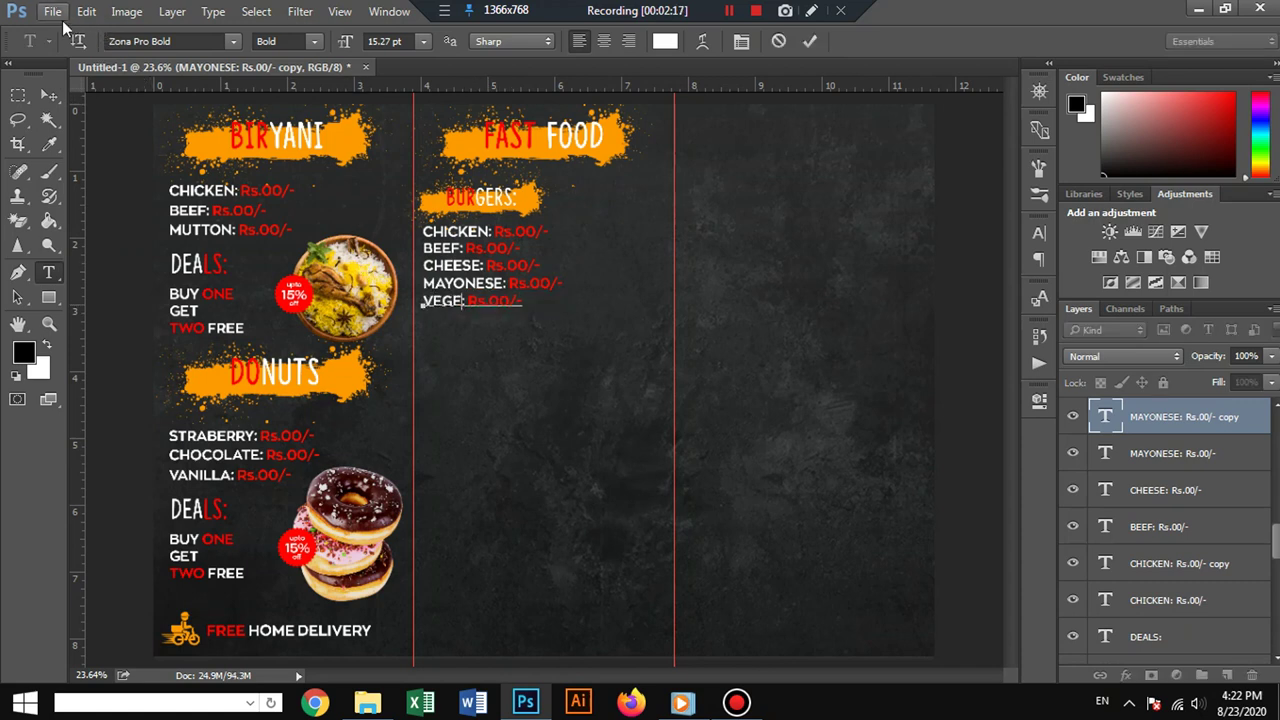
pyautogui.click(52, 11)
pyautogui.click(24, 94)
# Bring the fried chicken burger image from the Menu folder into the menu document.
pyautogui.click(52, 11)
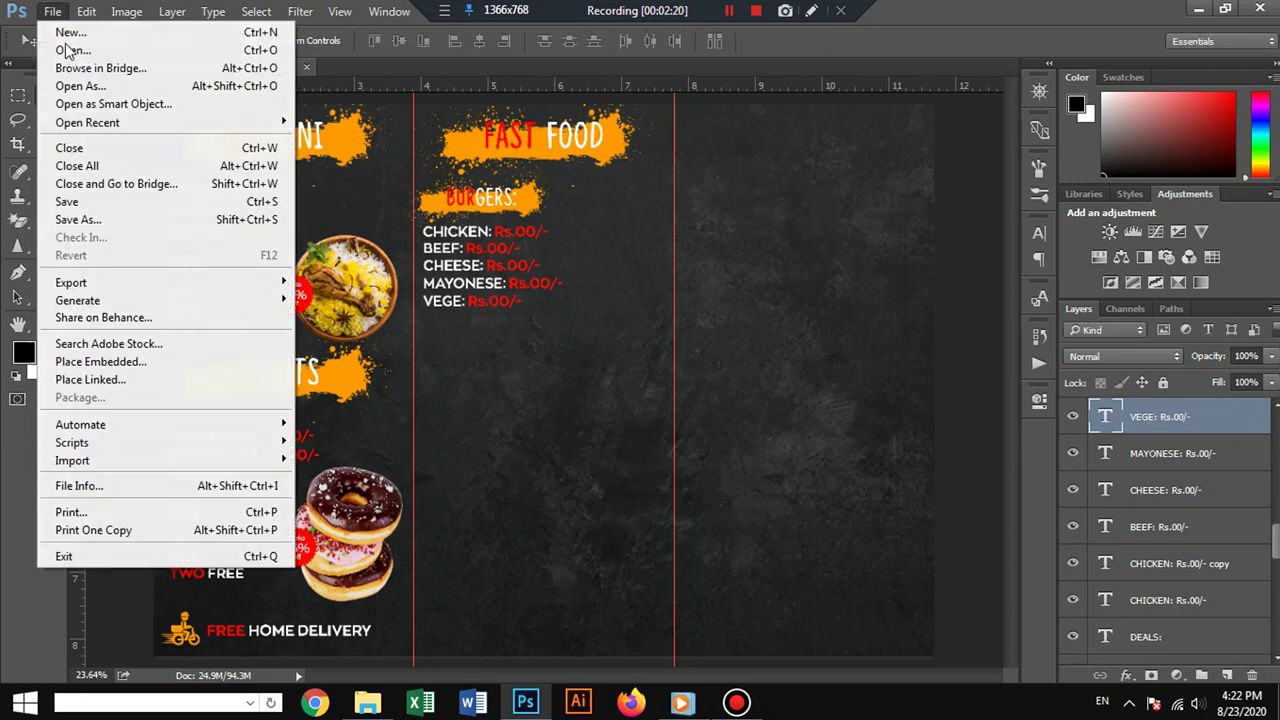
pyautogui.click(72, 50)
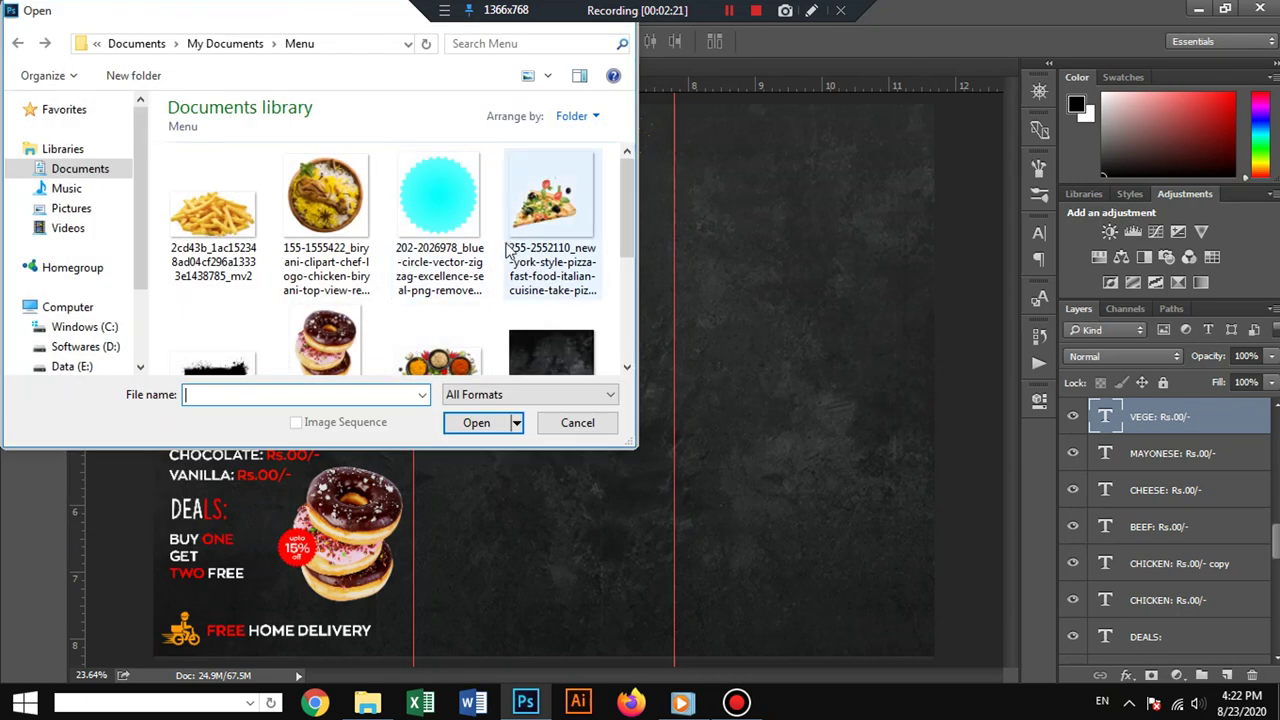
pyautogui.click(345, 328)
pyautogui.scroll(-2, 345, 328)
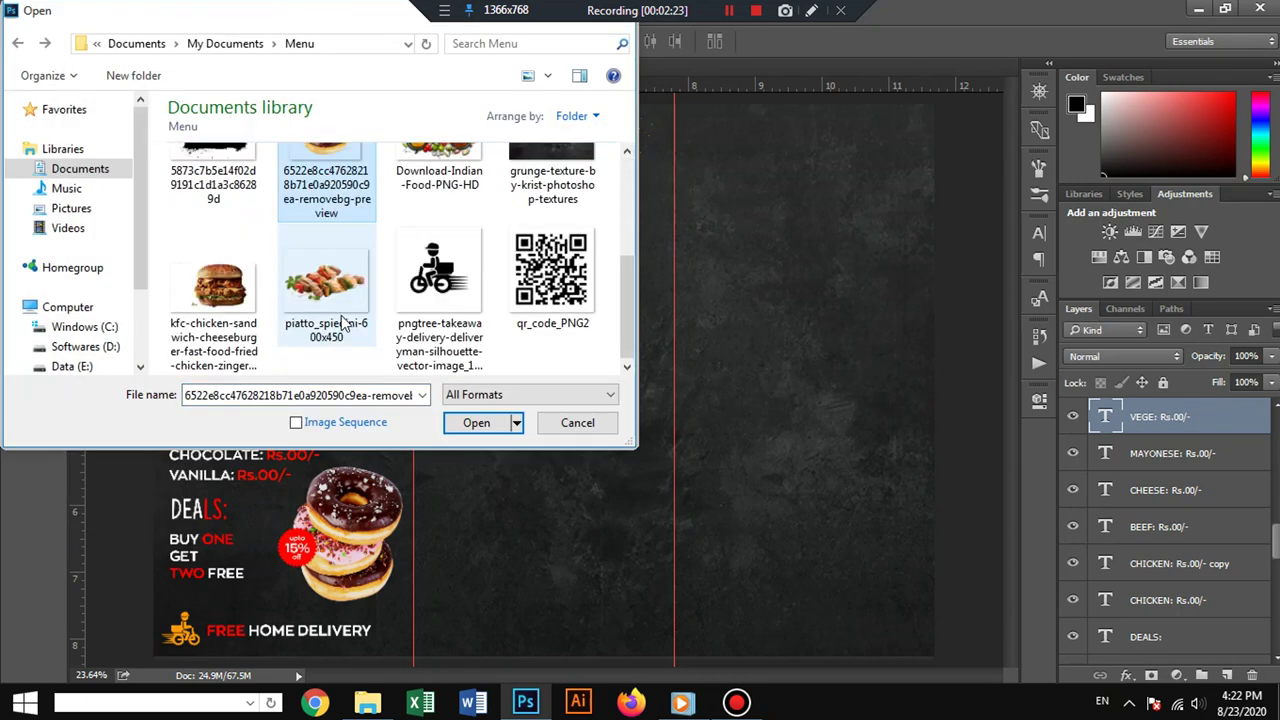
pyautogui.doubleClick(215, 290)
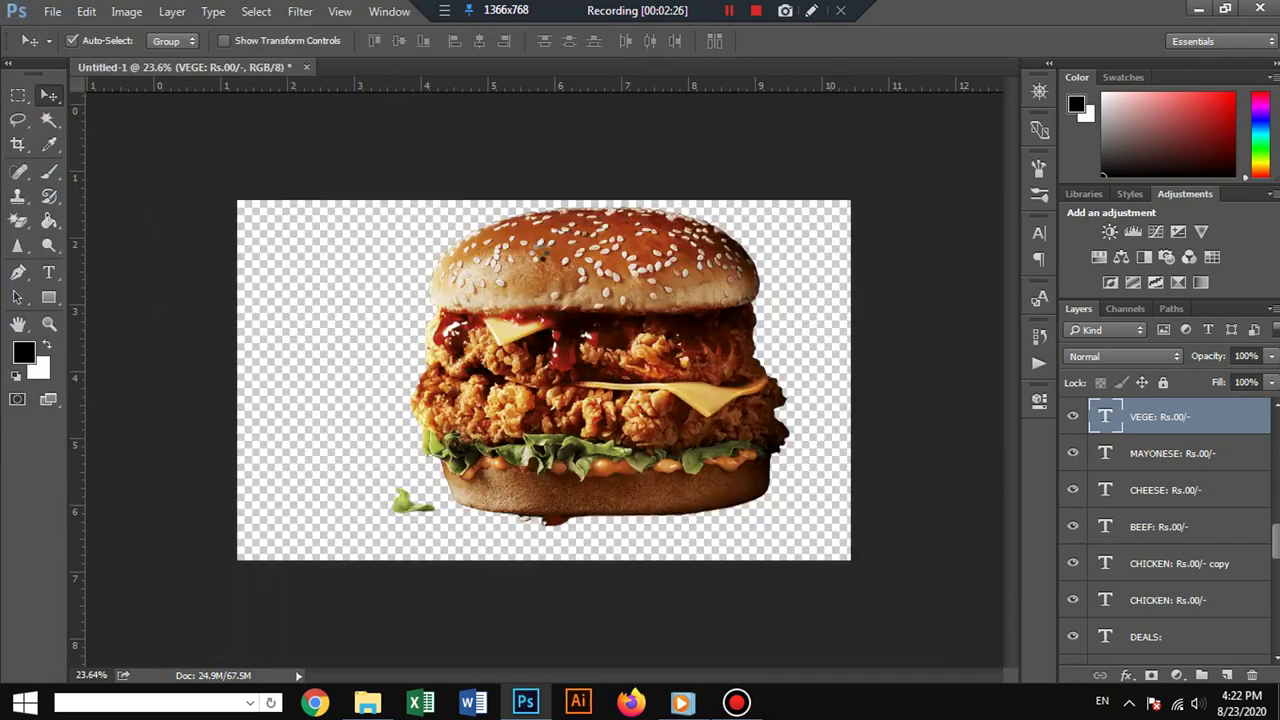
pyautogui.click(968, 67)
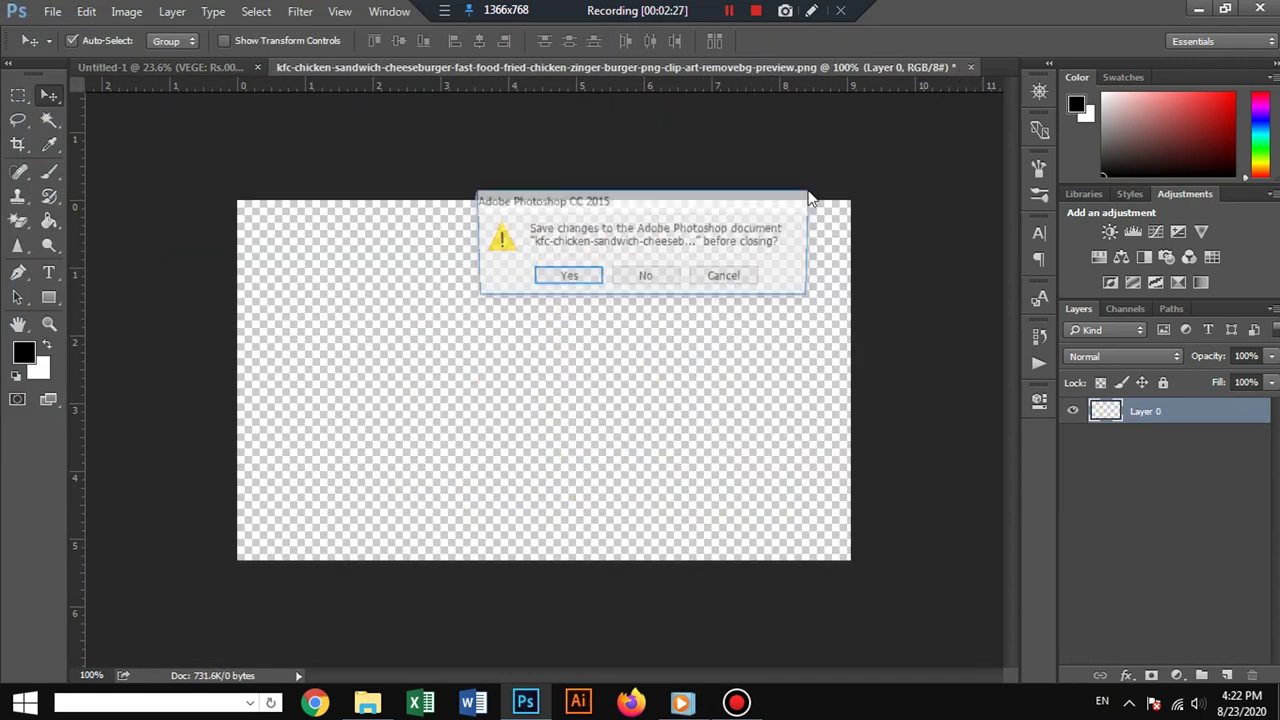
pyautogui.click(657, 277)
pyautogui.hotkey('ctrl', 'v')
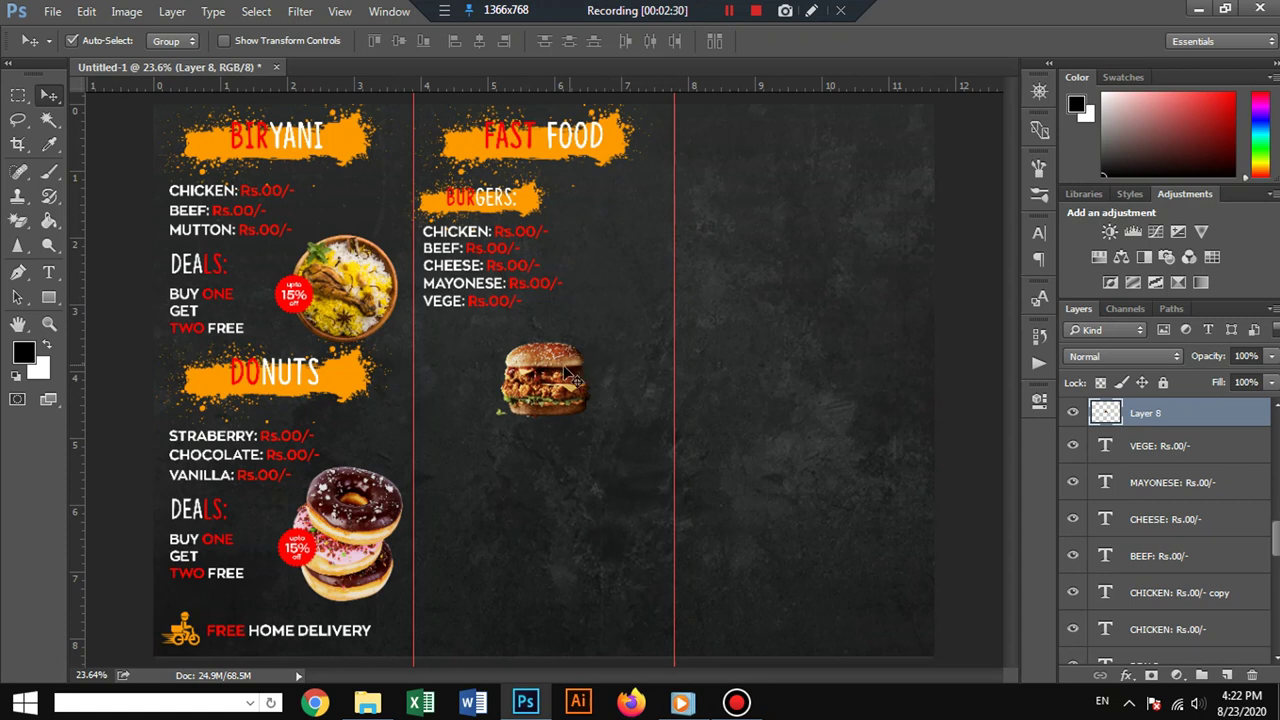
# Place the burger beside the burger price list, enlarged to about 114%.
pyautogui.moveTo(571, 367)
pyautogui.mouseDown()
pyautogui.moveTo(637, 255)
pyautogui.moveTo(620, 257)
pyautogui.mouseUp()
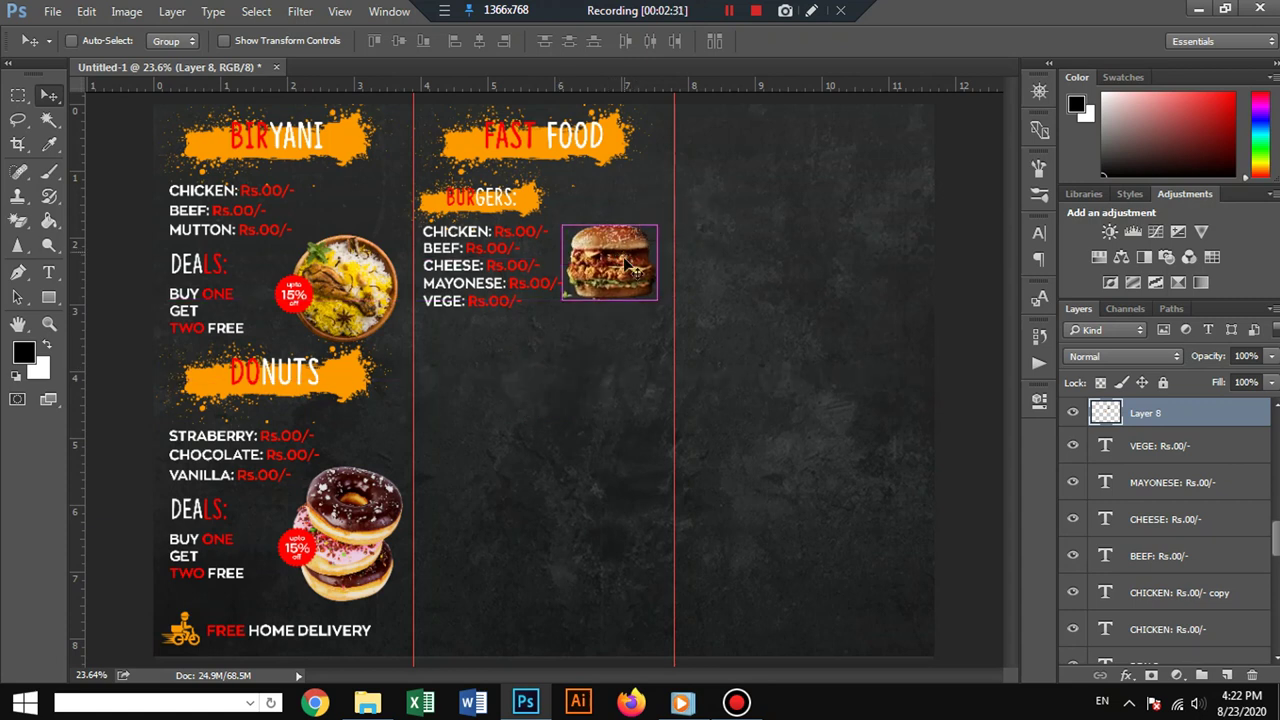
pyautogui.hotkey('ctrl', 't')
pyautogui.moveTo(660, 311); pyautogui.dragTo(638, 279)
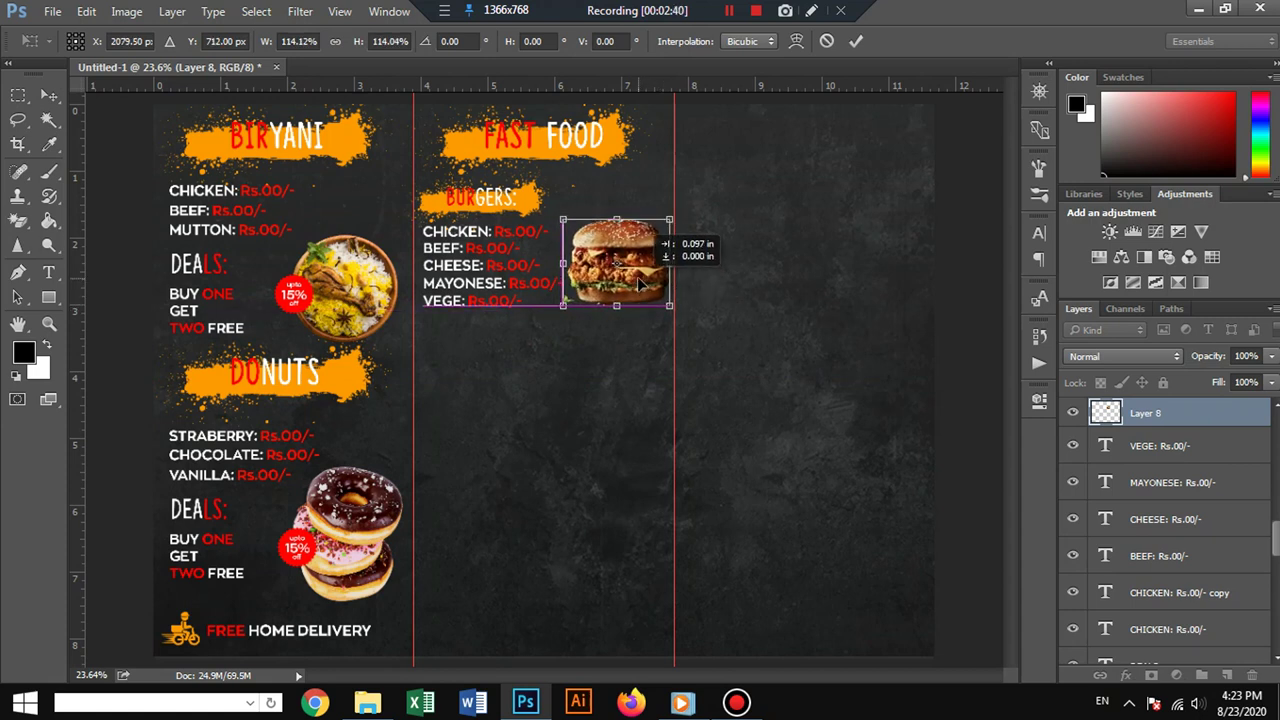
pyautogui.press('Return')
pyautogui.moveTo(640, 287); pyautogui.dragTo(637, 286)
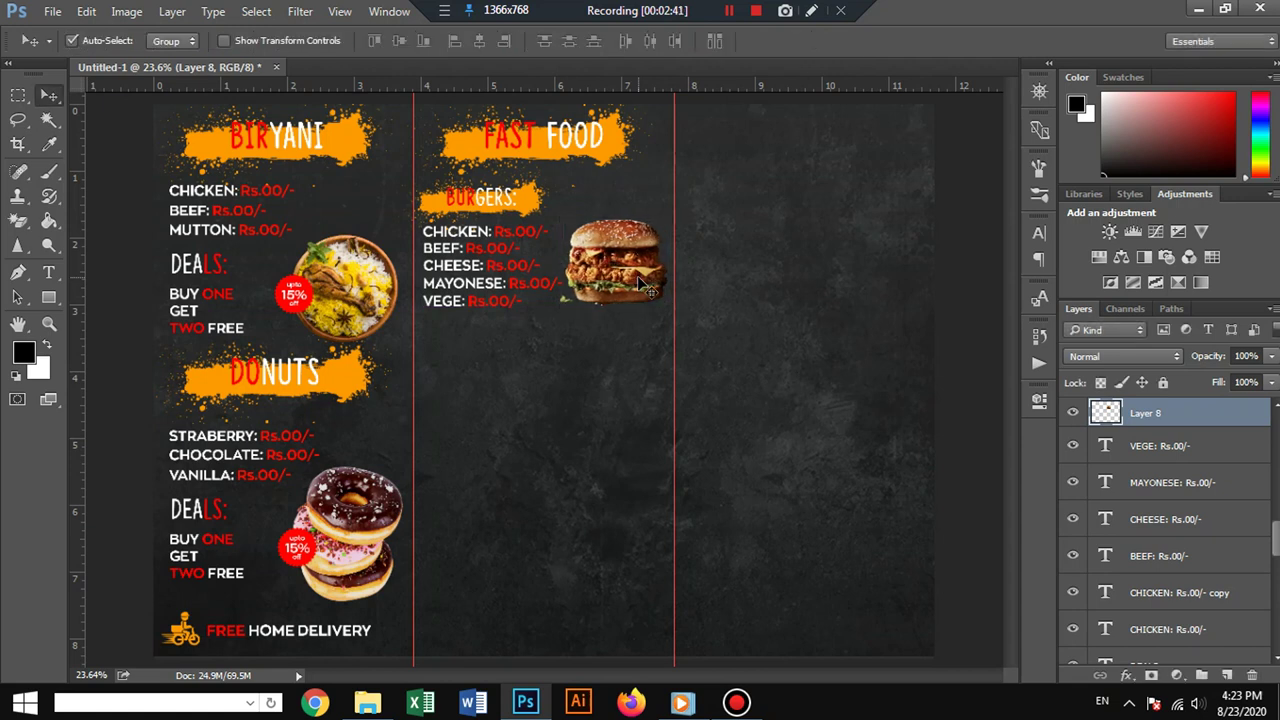
# Copy the red 'upto 15% off' badge layers onto the top of the burger photo.
pyautogui.click(312, 298)
pyautogui.scroll(2, 1120, 471)
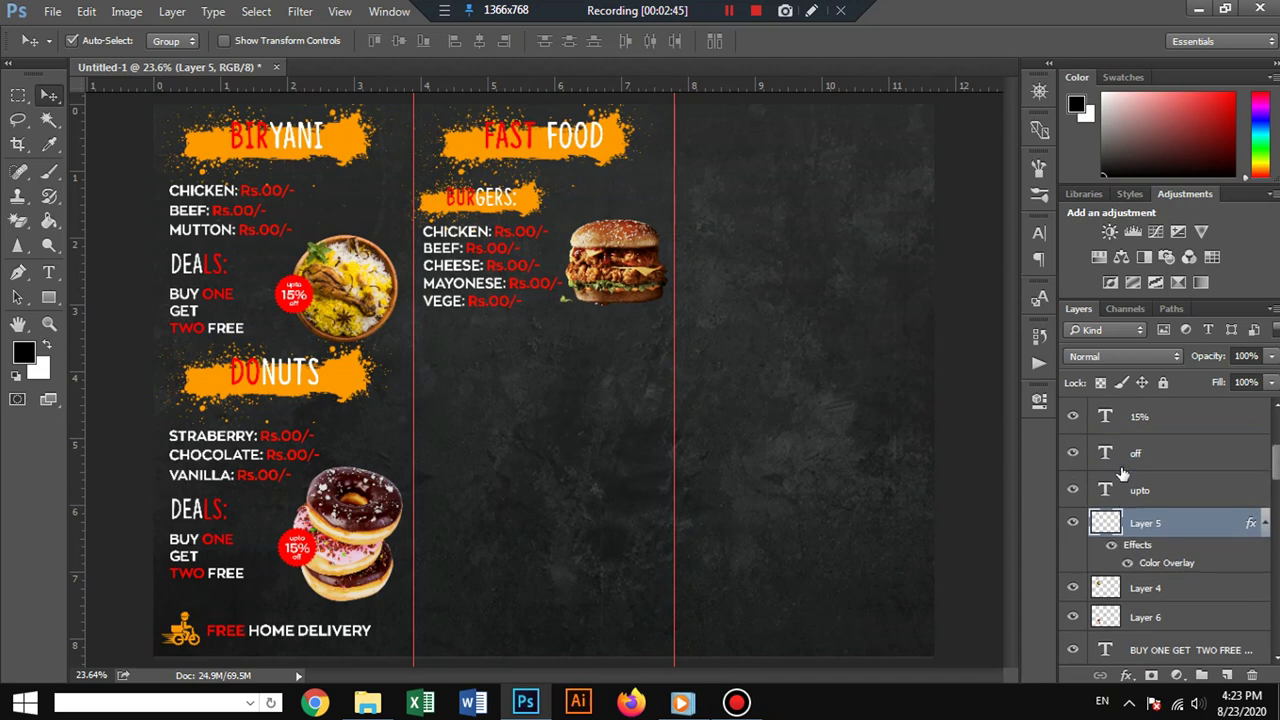
pyautogui.keyDown('shift'); pyautogui.click(1150, 418); pyautogui.keyUp('shift')
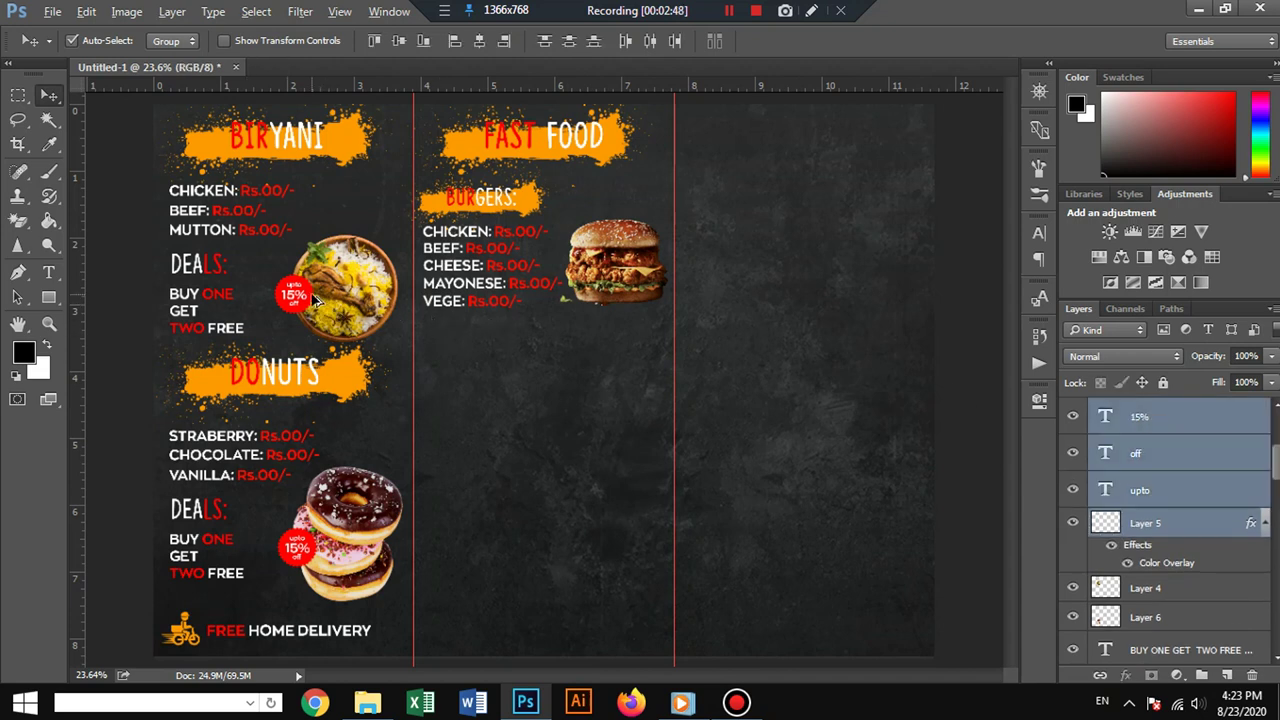
pyautogui.moveTo(558, 259); pyautogui.dragTo(632, 226)
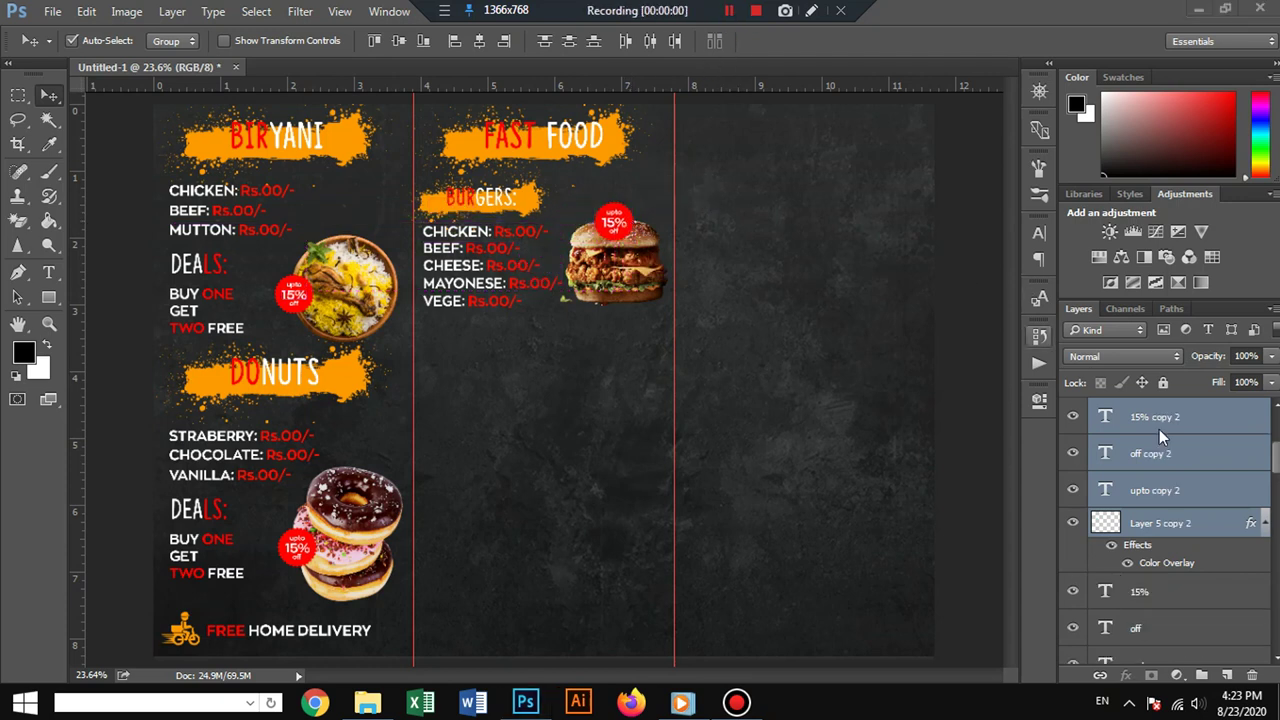
pyautogui.click(759, 267)
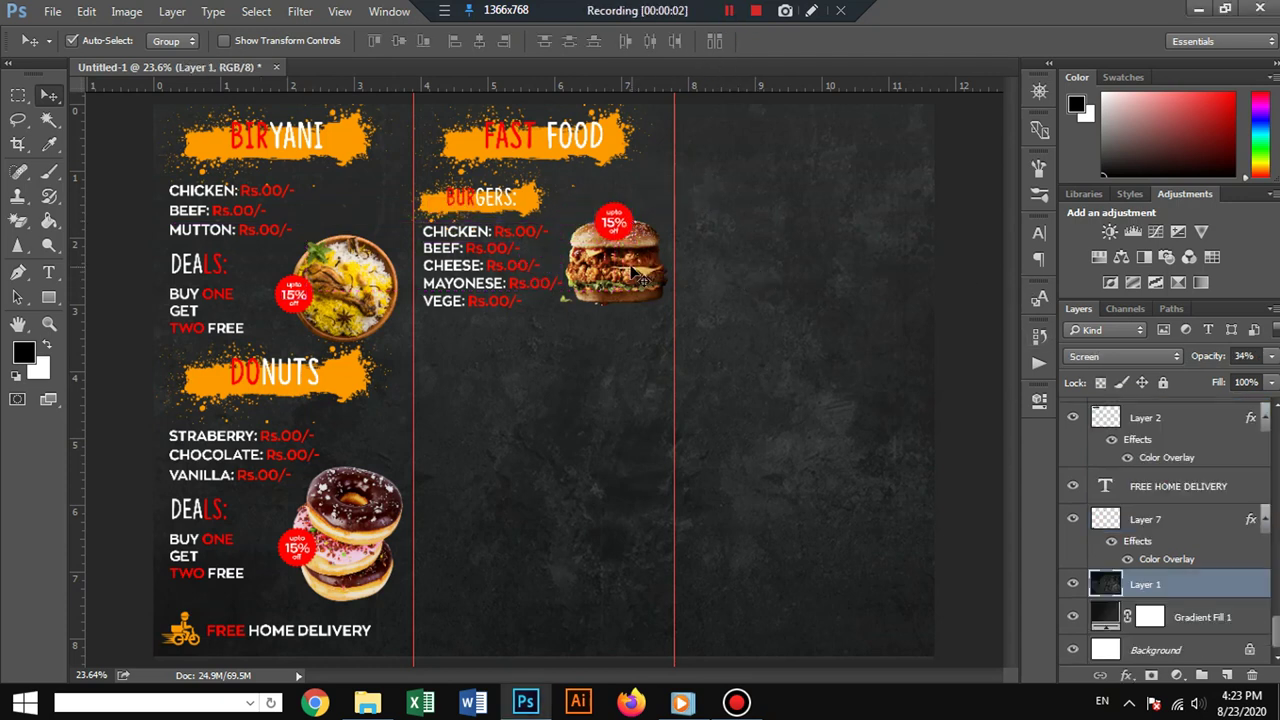
pyautogui.click(638, 276)
# Duplicate the BURGERS: heading and banner below the burger price list.
pyautogui.click(538, 212)
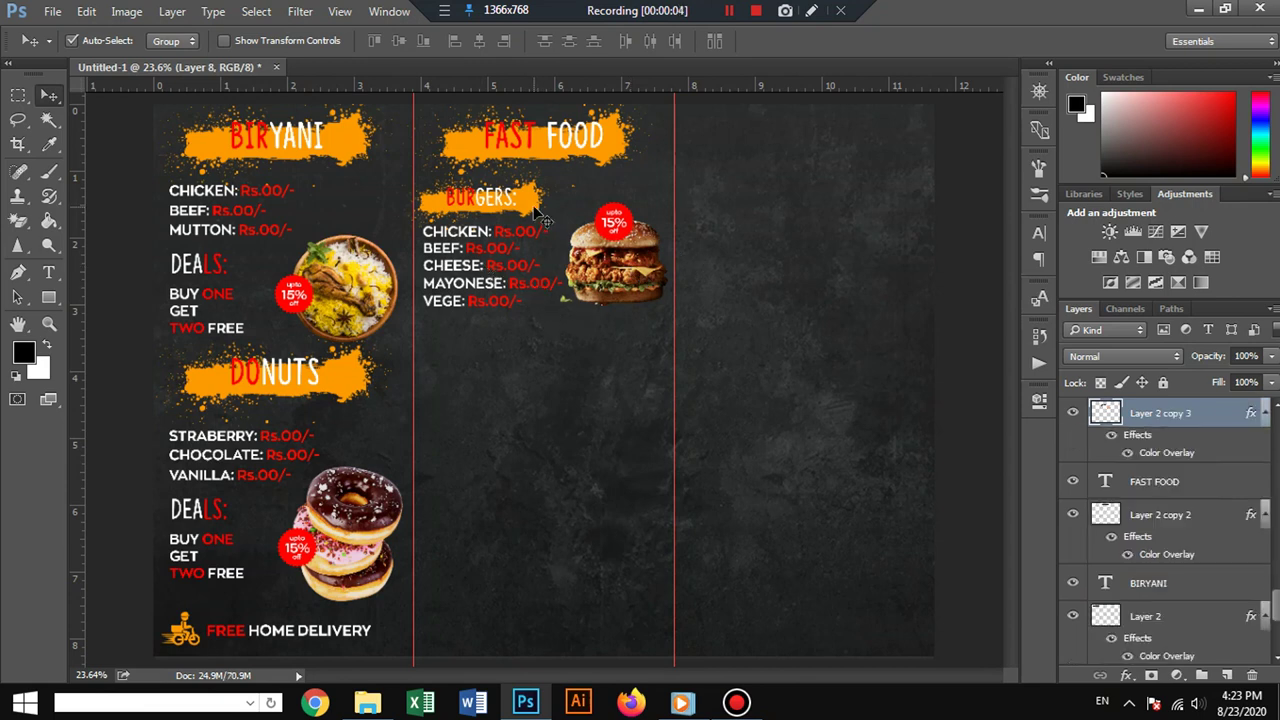
pyautogui.keyDown('shift'); pyautogui.click(515, 203); pyautogui.keyUp('shift')
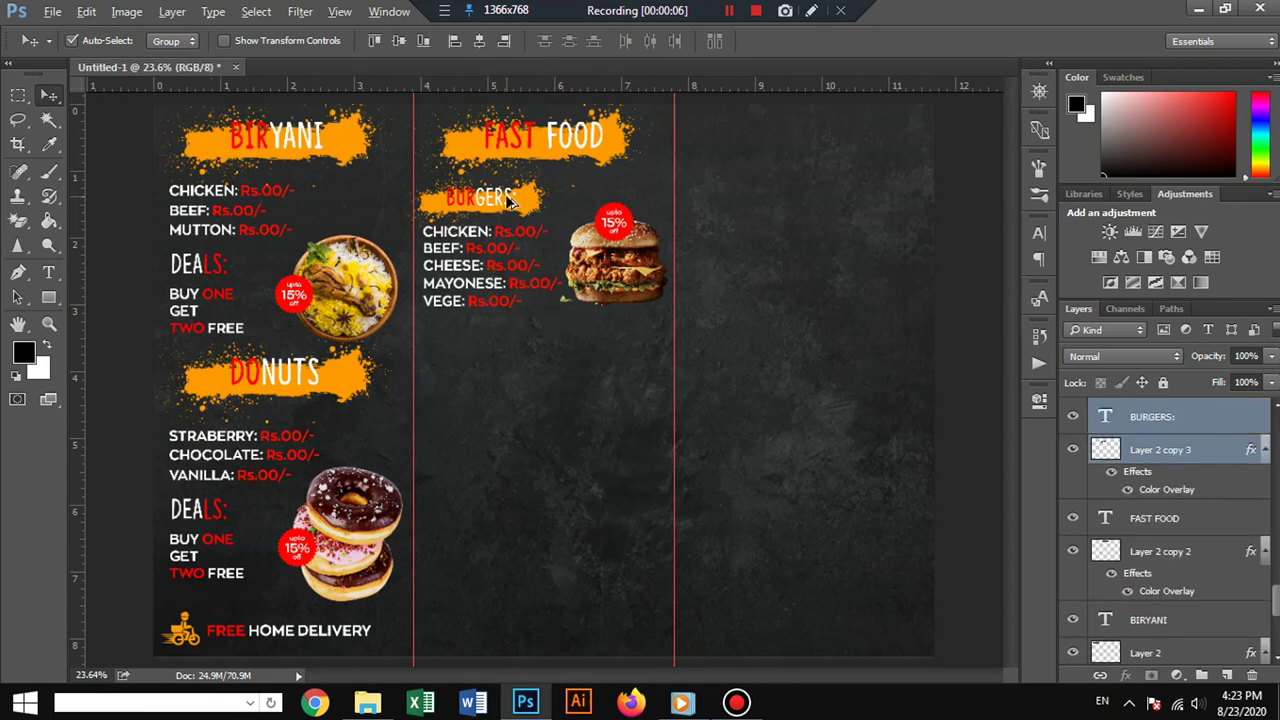
pyautogui.moveTo(508, 200)
pyautogui.mouseDown()
pyautogui.moveTo(505, 342)
pyautogui.moveTo(505, 210)
pyautogui.mouseUp()
pyautogui.click(505, 210)
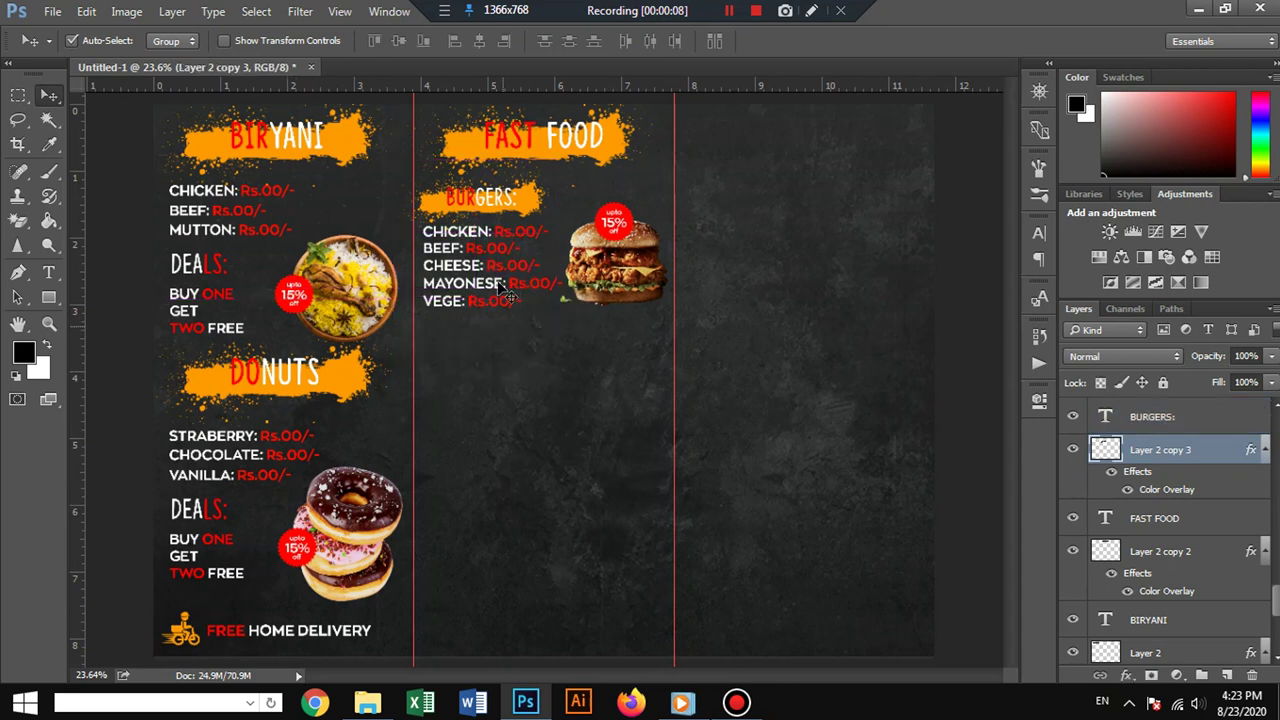
pyautogui.keyDown('shift'); pyautogui.click(505, 199); pyautogui.keyUp('shift')
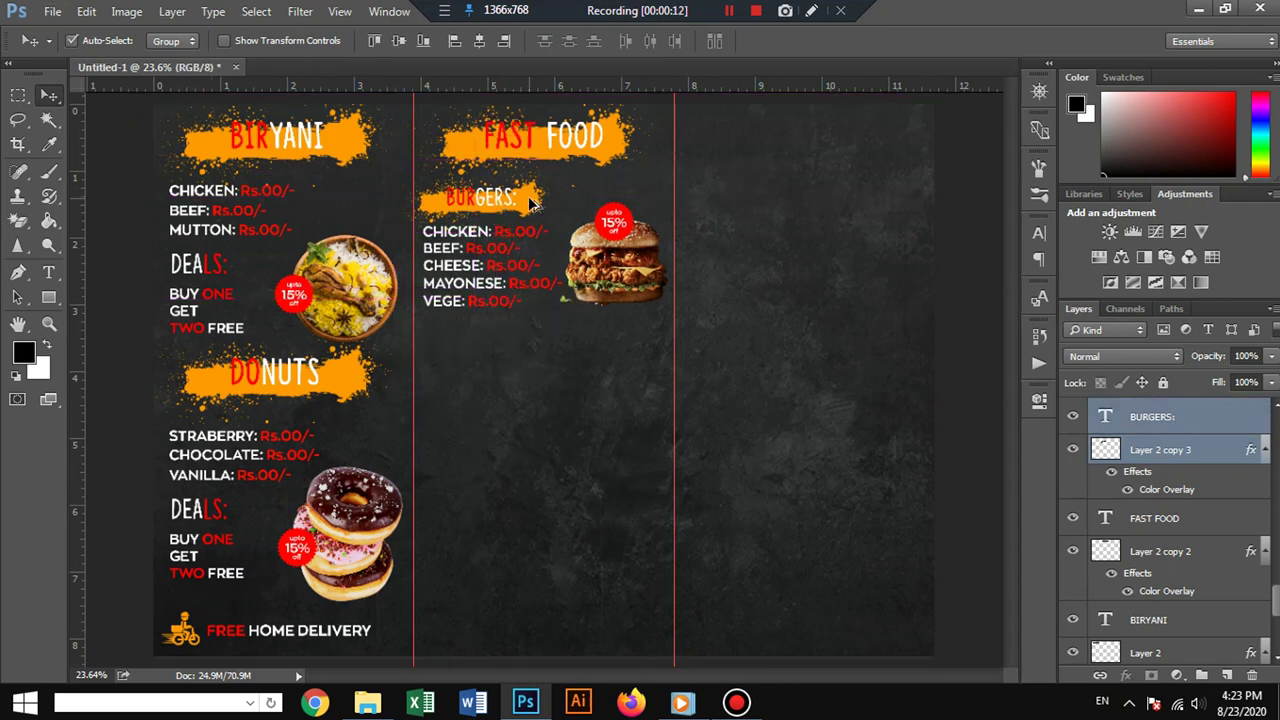
pyautogui.press('ctrl')
pyautogui.moveTo(533, 296); pyautogui.dragTo(530, 338)
# Retype the copy as PIZZAS: with ZAS: in white (#ffffff).
pyautogui.click(48, 272)
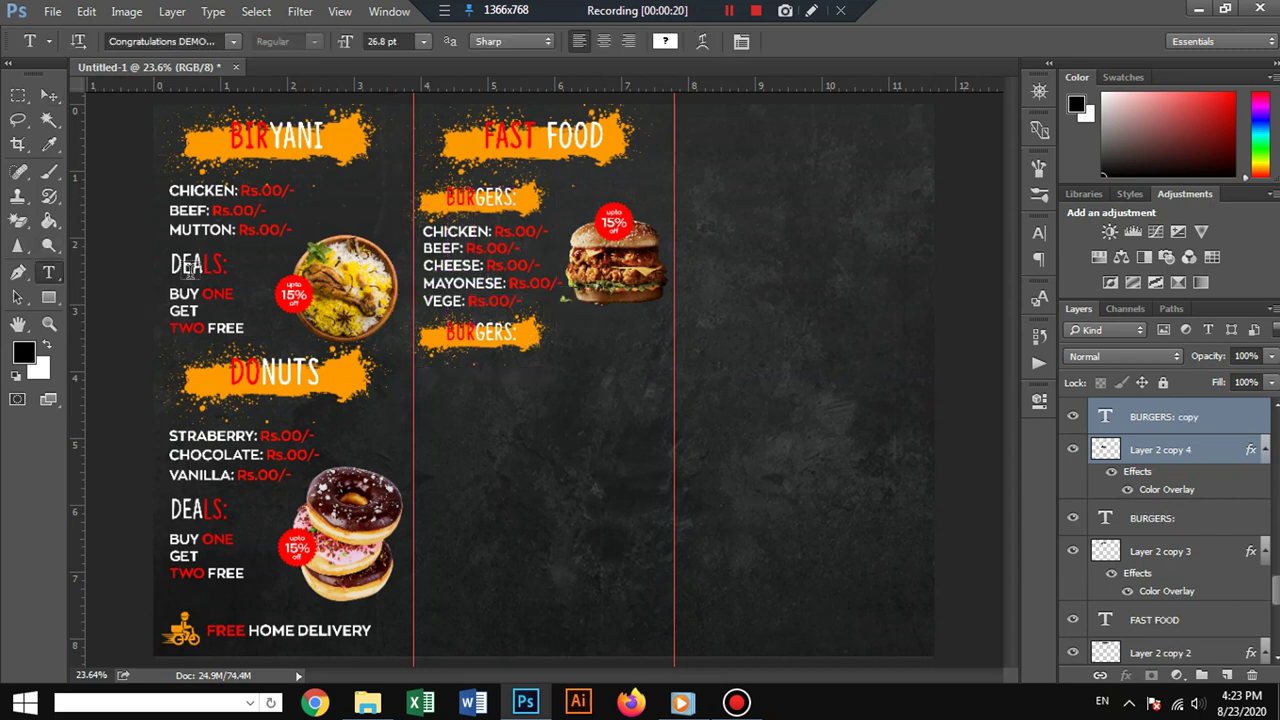
pyautogui.click(451, 332)
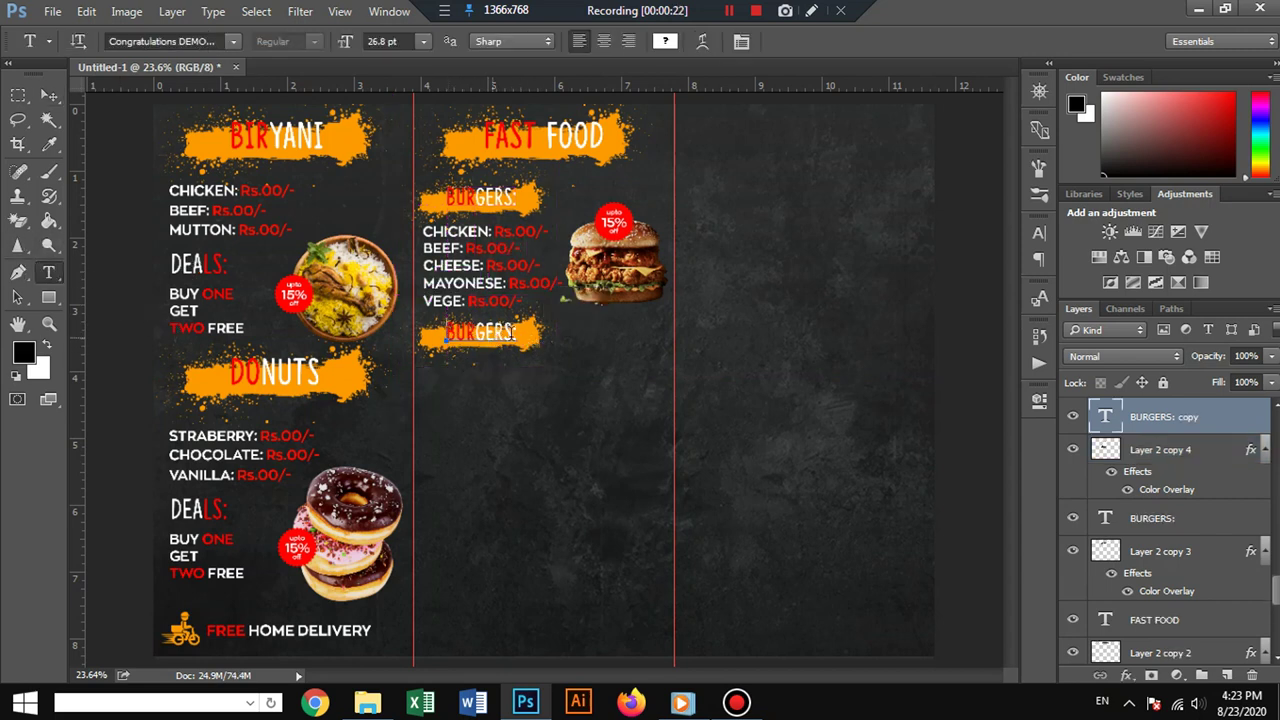
pyautogui.moveTo(451, 332); pyautogui.dragTo(524, 328)
pyautogui.click(524, 328)
pyautogui.write('PI')
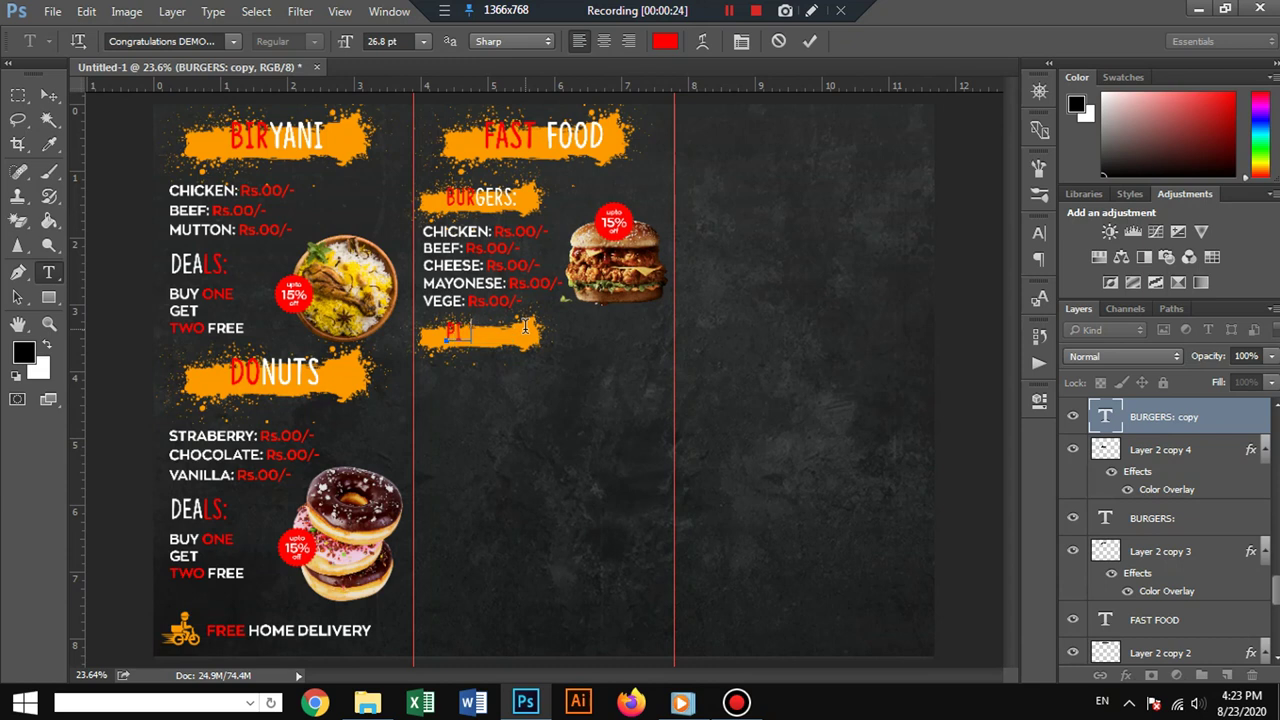
pyautogui.write('ZZ')
pyautogui.hotkey('shift', 'Left')
pyautogui.hotkey('shift', 'Left')
pyautogui.hotkey('shift', 'Left')
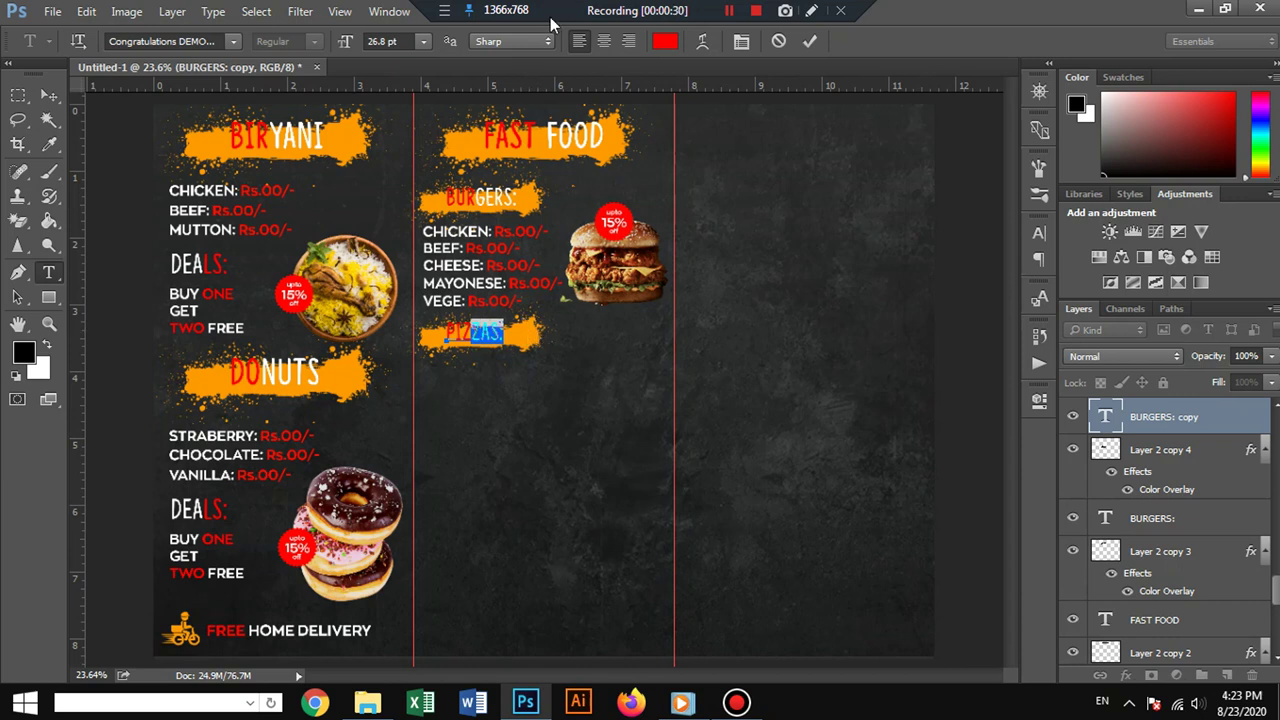
pyautogui.click(665, 41)
pyautogui.write('ffffff')
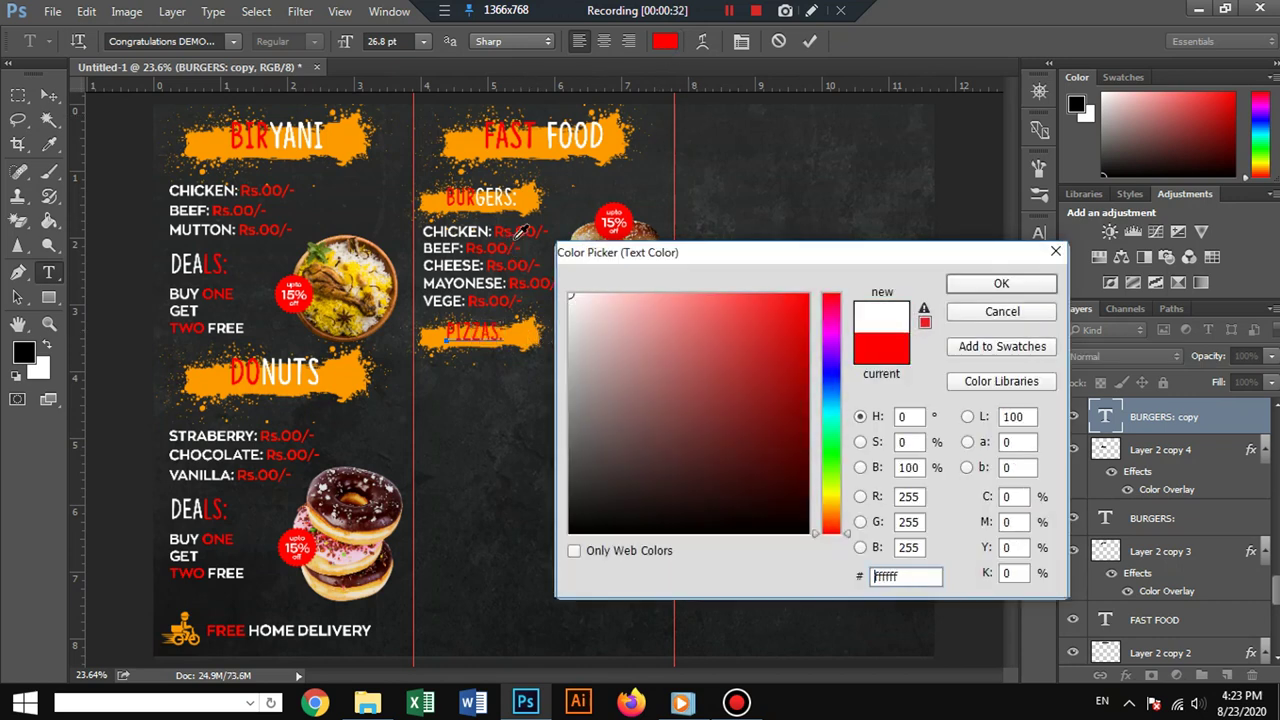
pyautogui.click(1001, 283)
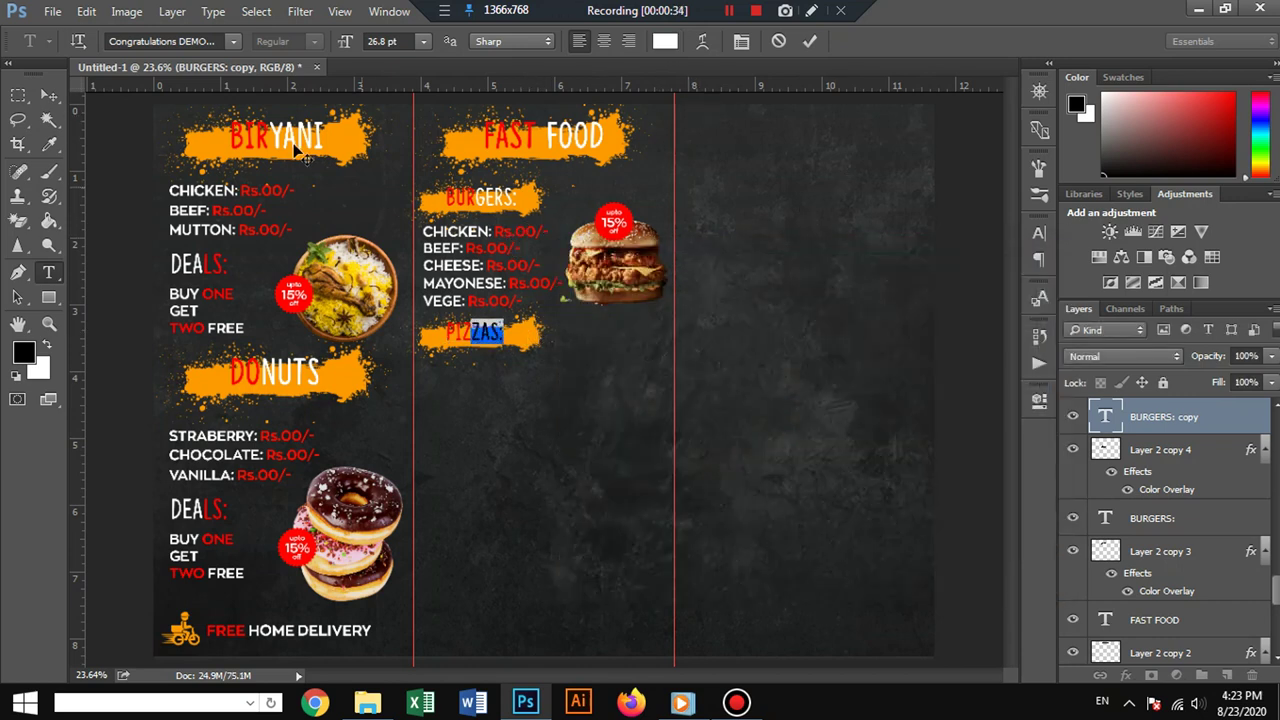
pyautogui.hotkey('ctrl', 'Return')
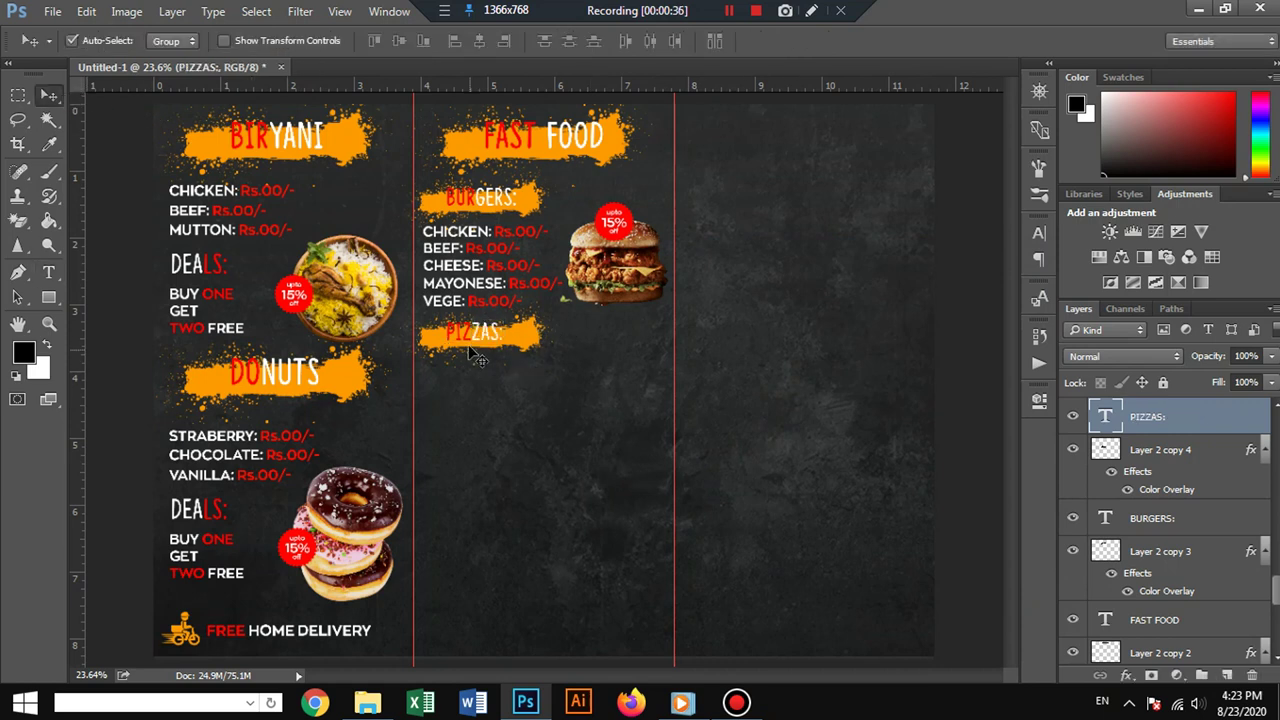
# Adjust the PIZZAS heading position and rename the first pizza price line FAJITA.
pyautogui.moveTo(470, 336); pyautogui.dragTo(477, 339)
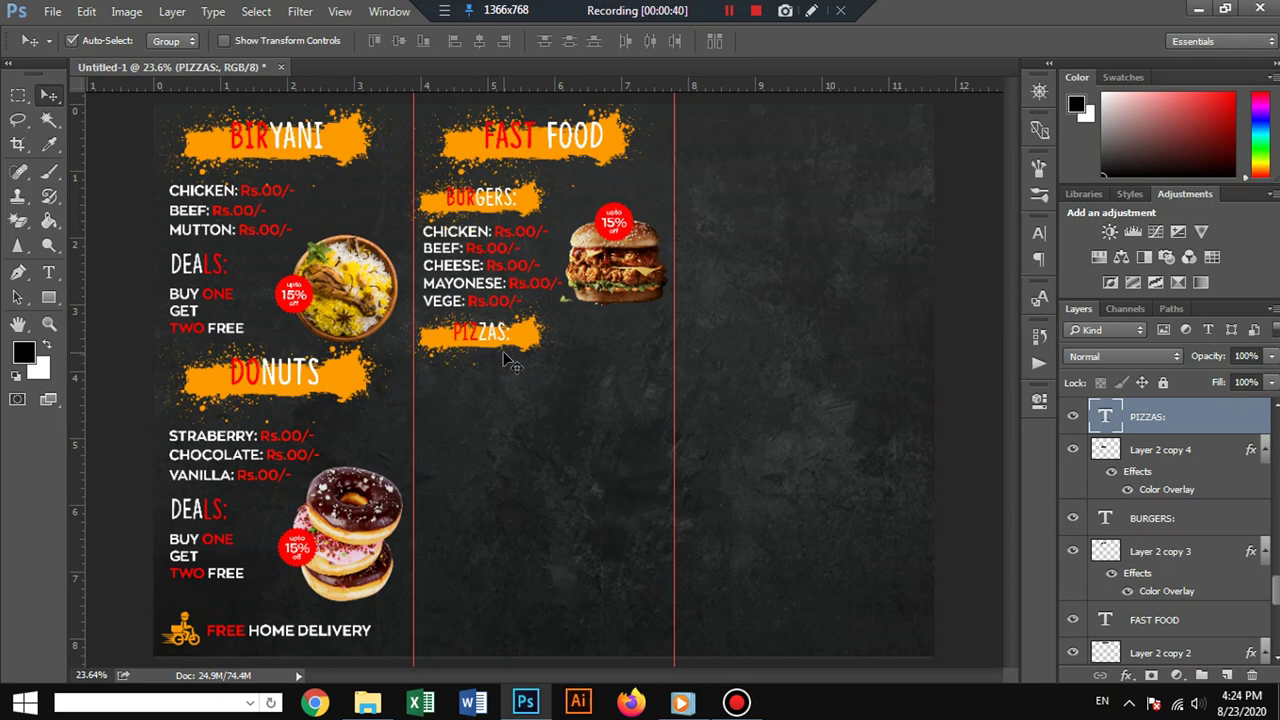
pyautogui.moveTo(478, 368); pyautogui.dragTo(482, 366)
pyautogui.click(48, 272)
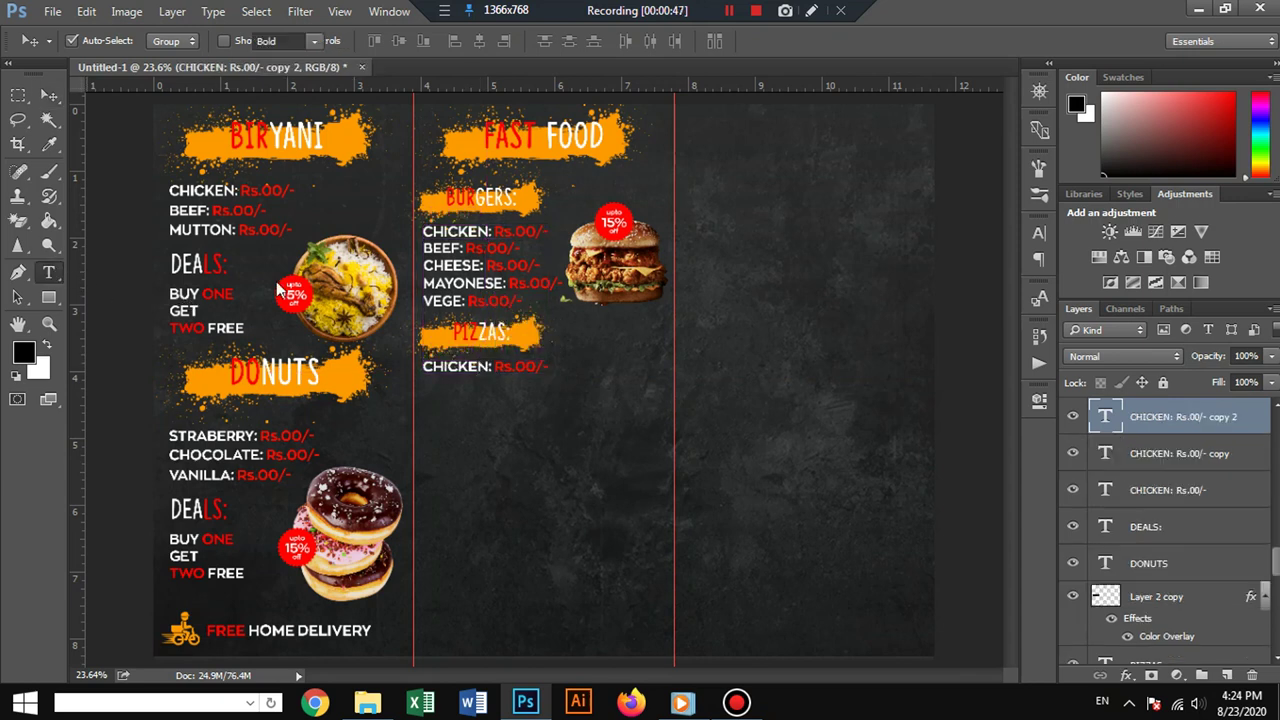
pyautogui.doubleClick(490, 366)
pyautogui.press('Left')
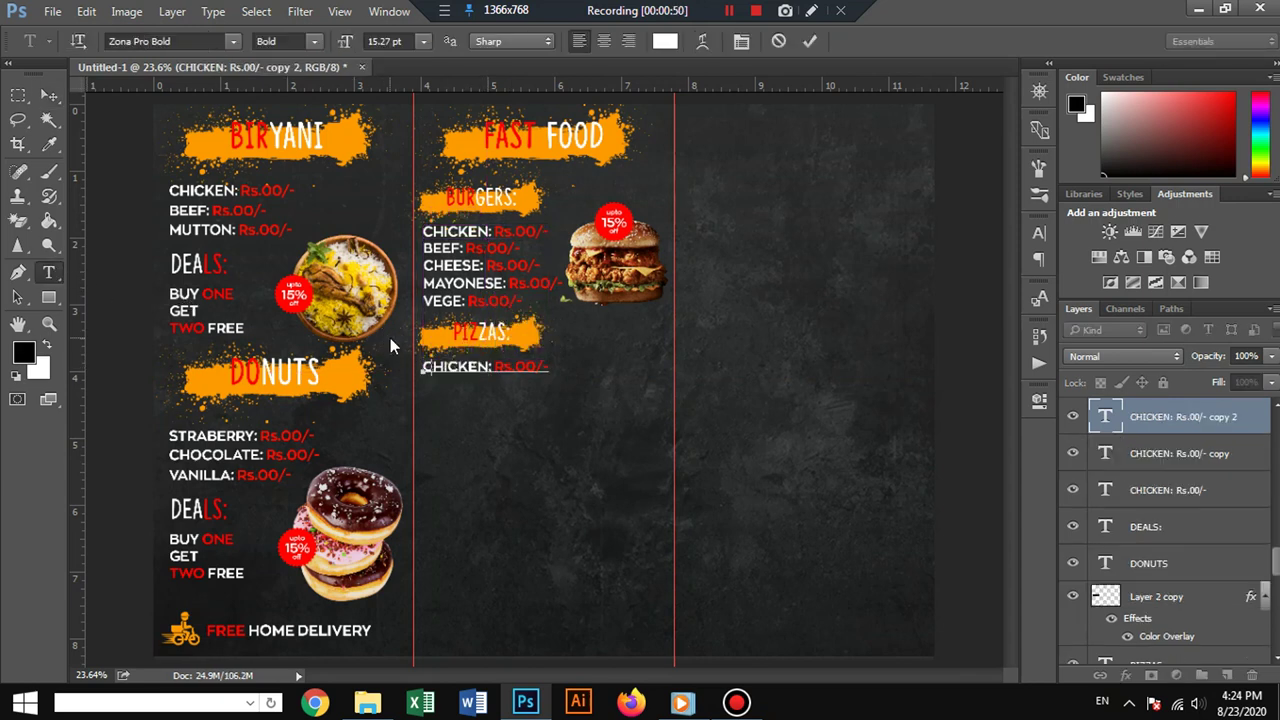
pyautogui.write('FAJITA')
pyautogui.click(48, 94)
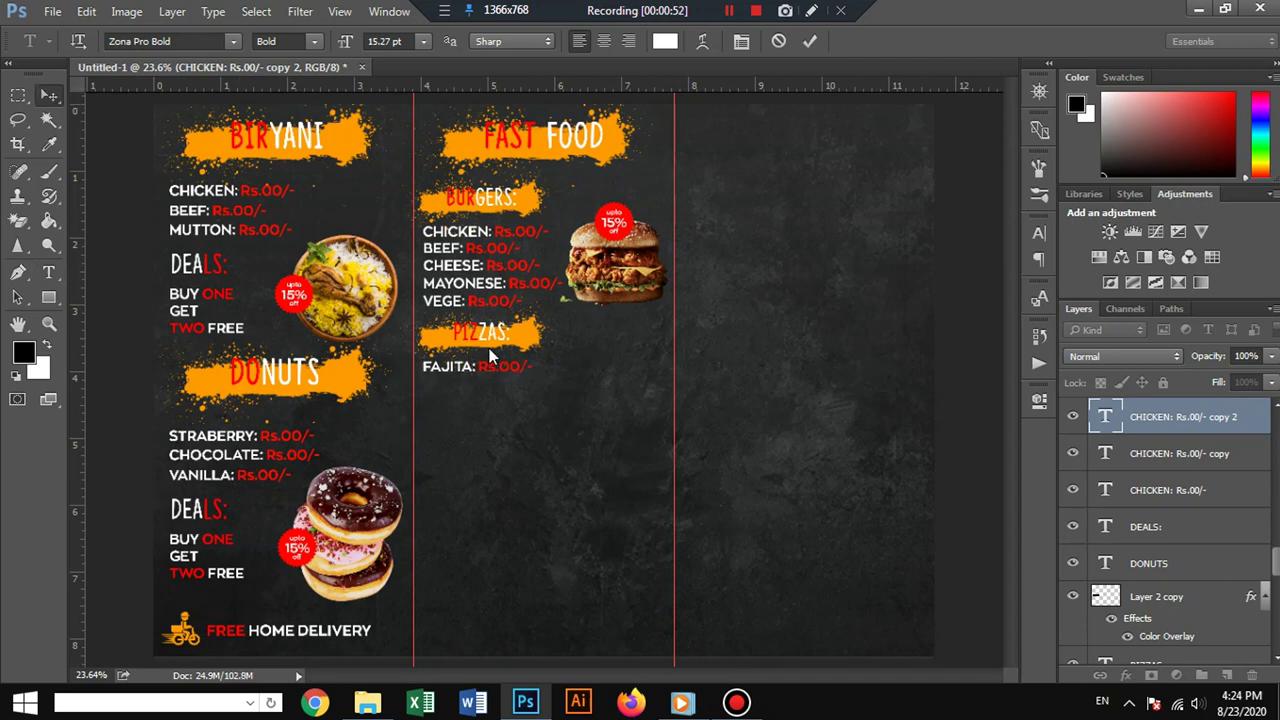
# Copy the FAJITA line one row down and rename it BBQ:.
pyautogui.moveTo(490, 357); pyautogui.dragTo(498, 390)
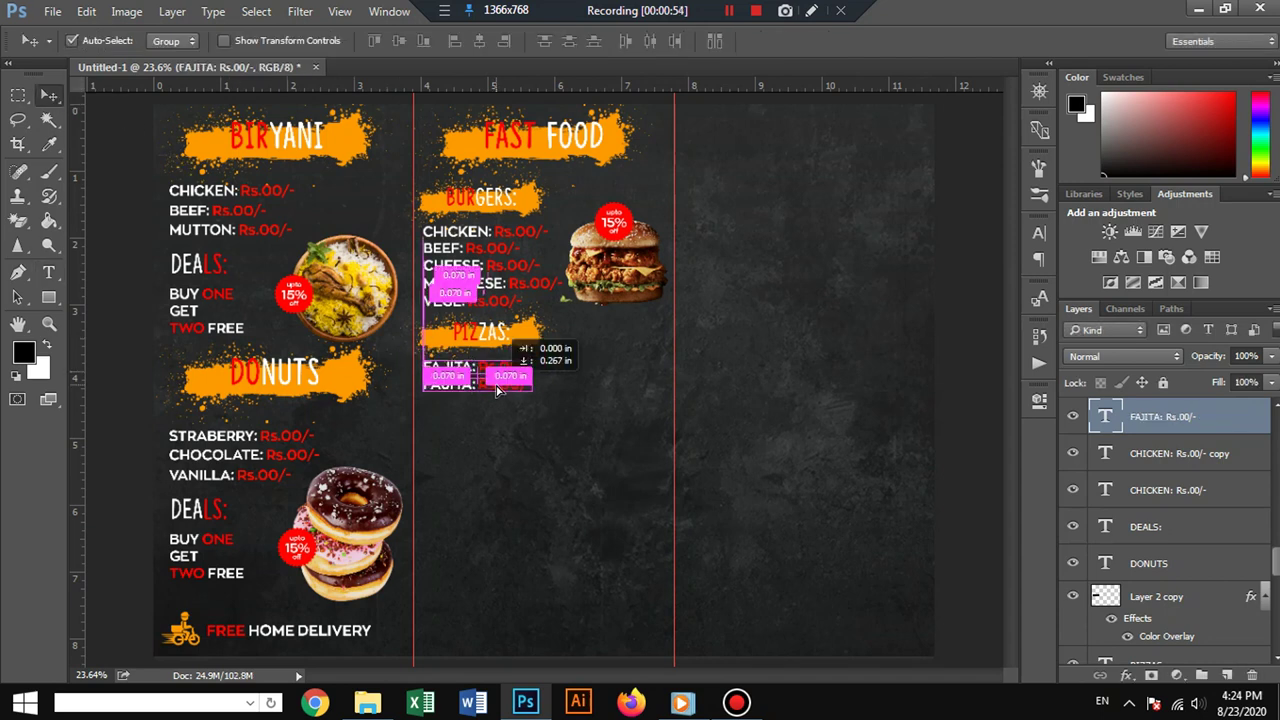
pyautogui.moveTo(498, 390); pyautogui.dragTo(376, 382)
pyautogui.click(48, 271)
pyautogui.write('BBQ:')
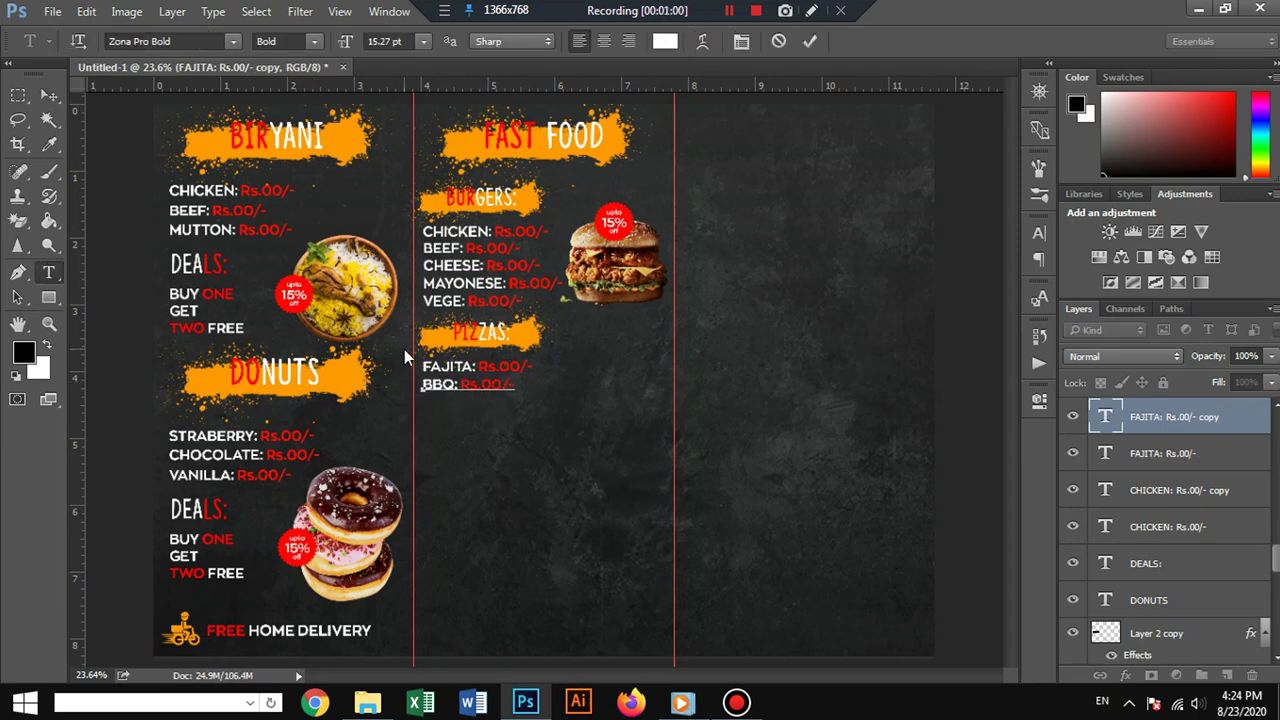
pyautogui.click(48, 94)
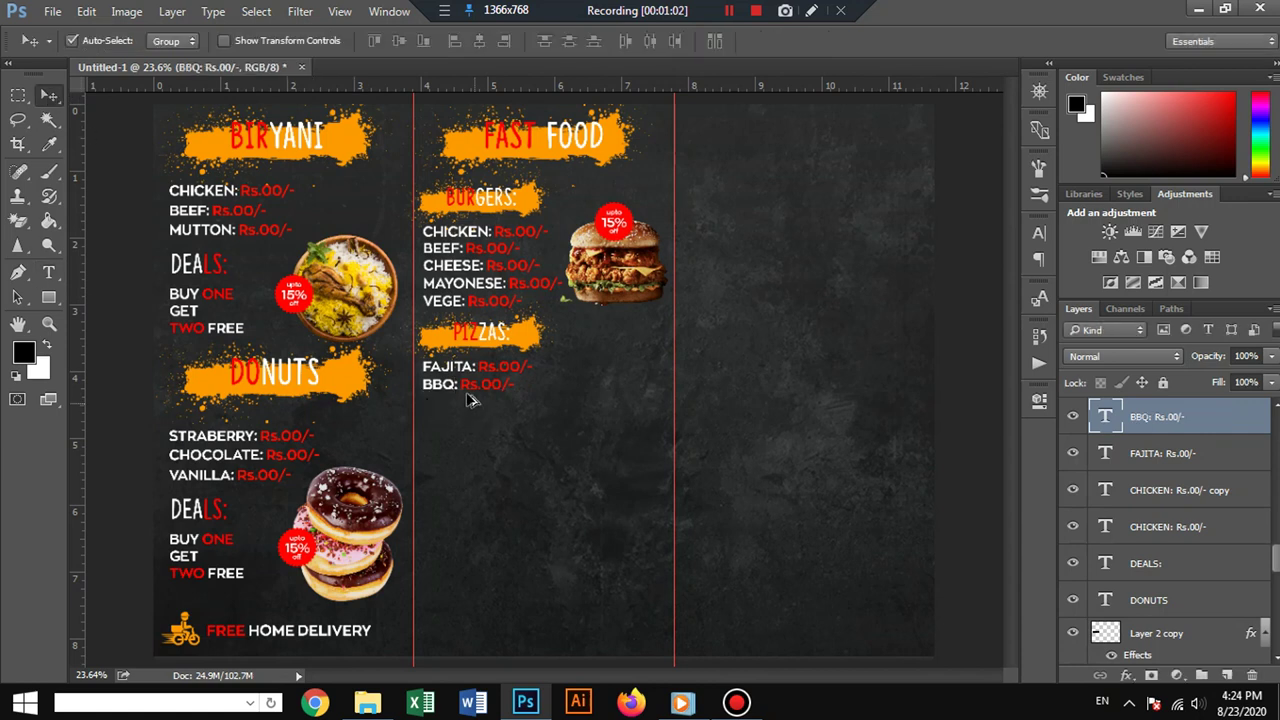
# Add a TIKKA: Rs.00/- line below BBQ.
pyautogui.moveTo(474, 394); pyautogui.dragTo(476, 409)
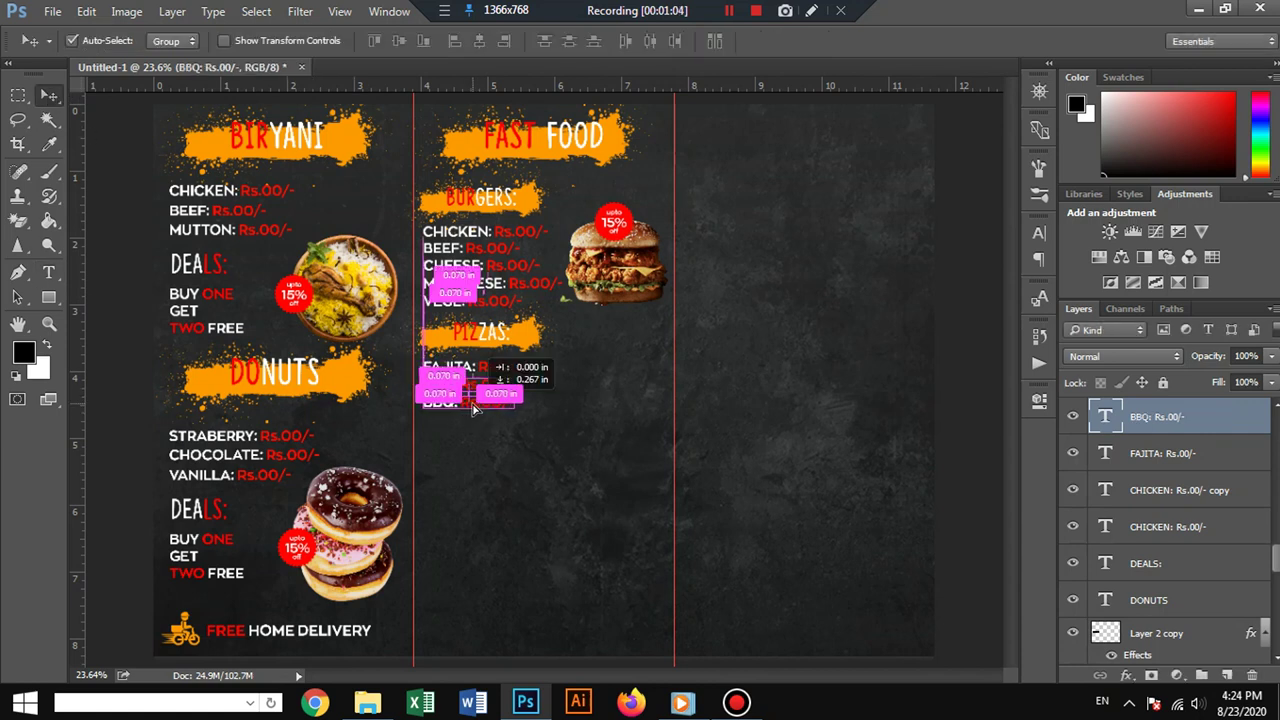
pyautogui.moveTo(475, 408); pyautogui.dragTo(478, 405)
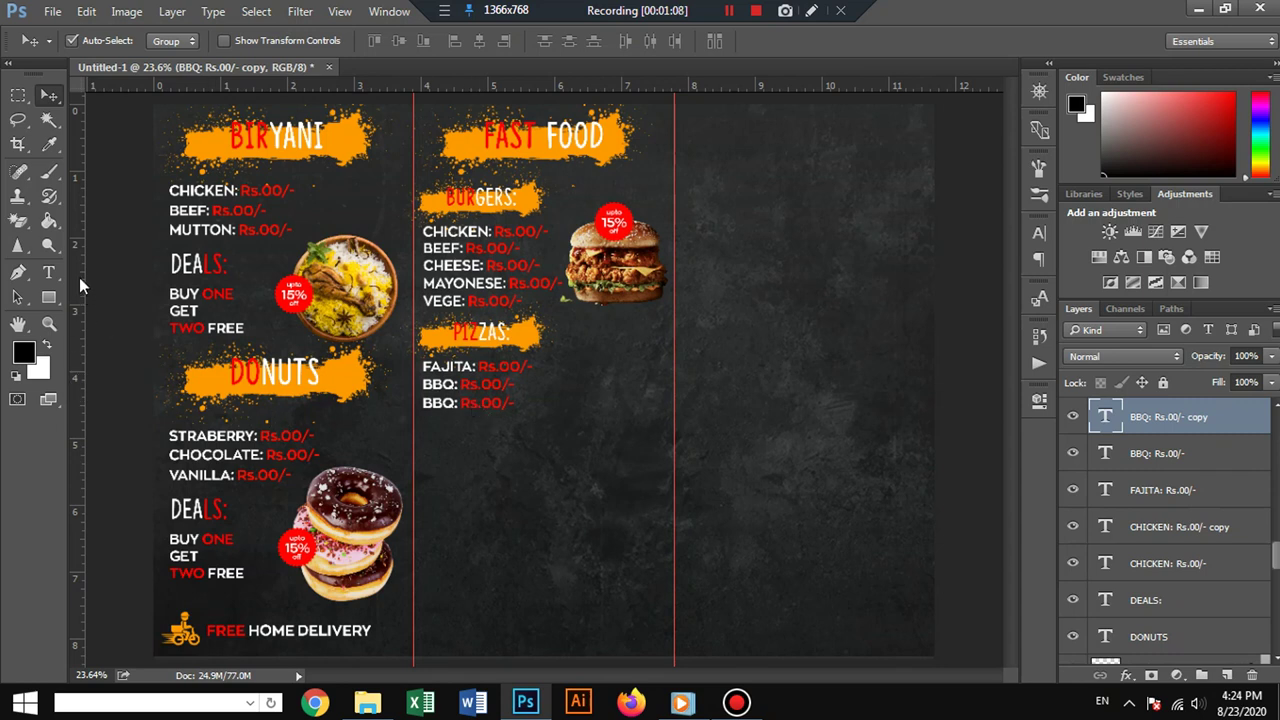
pyautogui.click(48, 272)
pyautogui.click(453, 402)
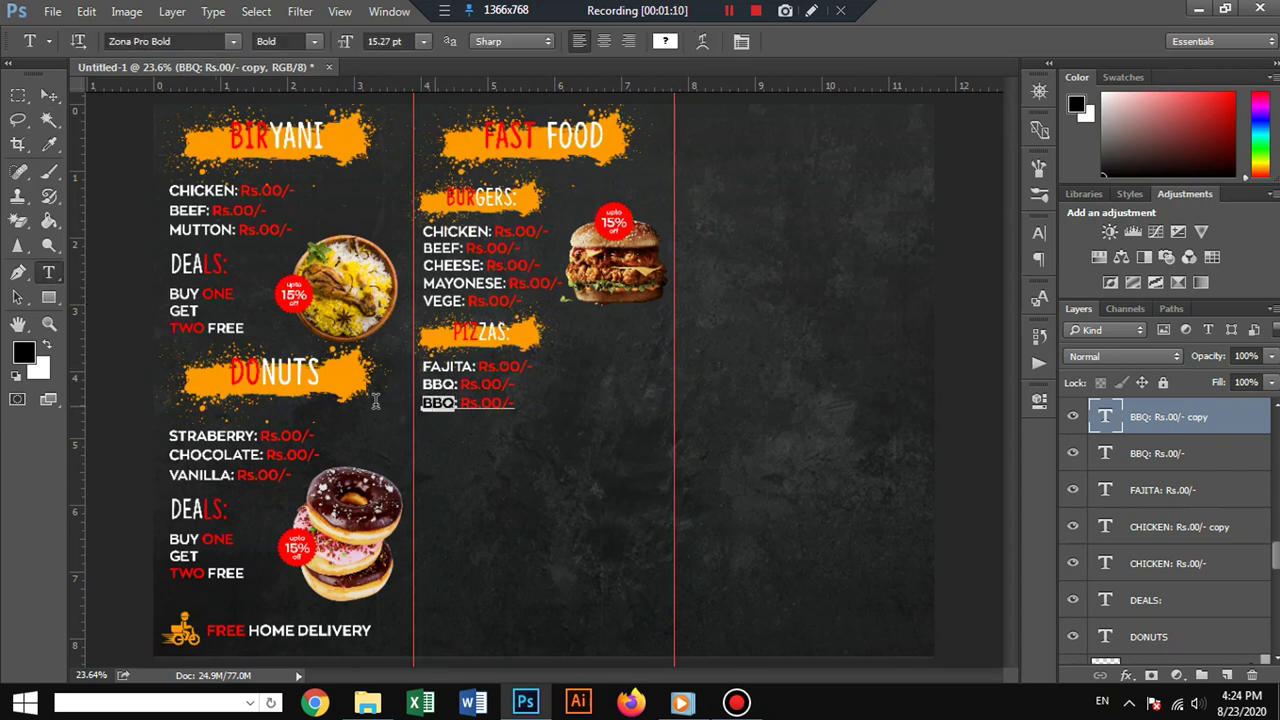
pyautogui.write('TIK')
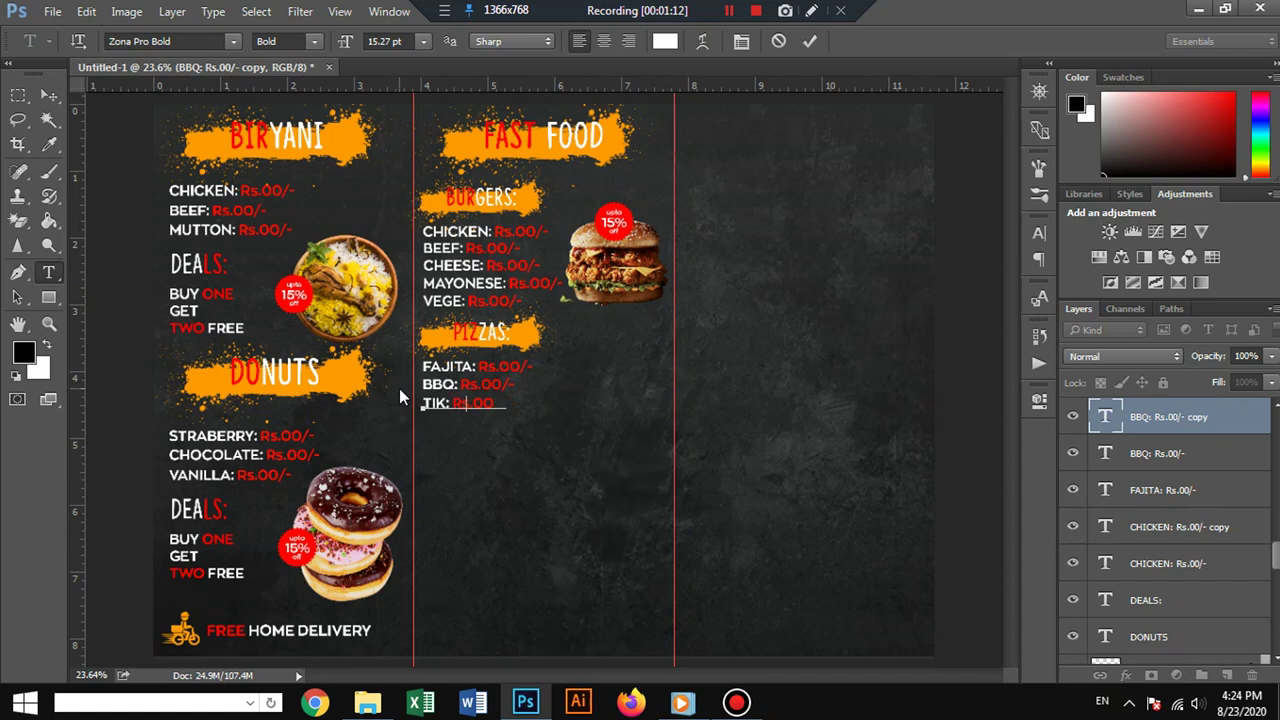
pyautogui.write('KA')
pyautogui.click(48, 95)
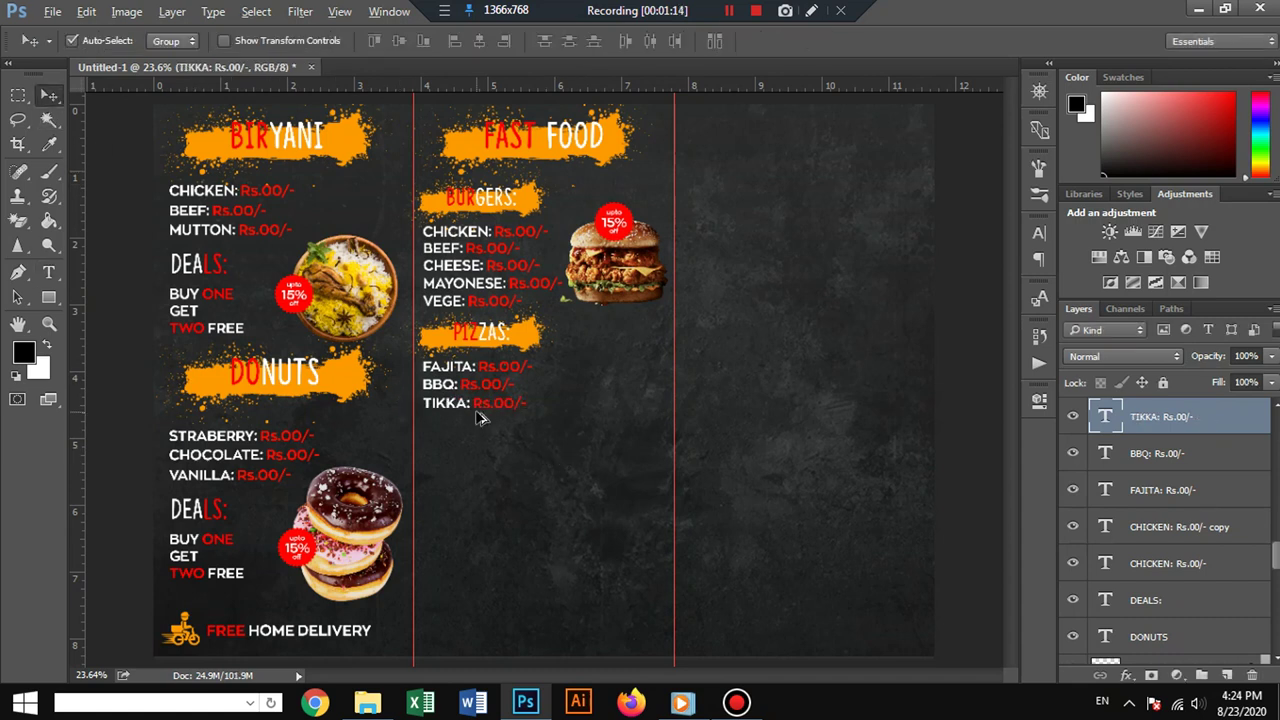
# Add a SUPREME: Rs.00/- line below TIKKA.
pyautogui.moveTo(477, 412); pyautogui.dragTo(480, 434)
pyautogui.click(54, 274)
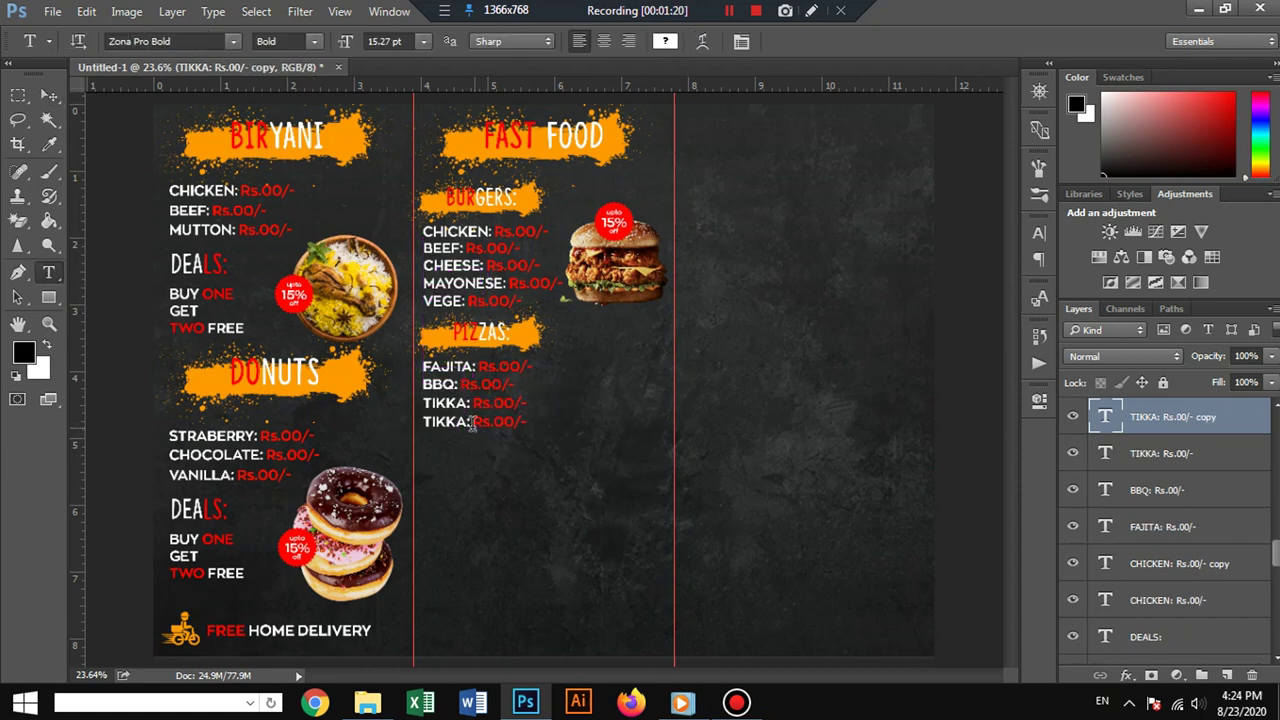
pyautogui.doubleClick(464, 422)
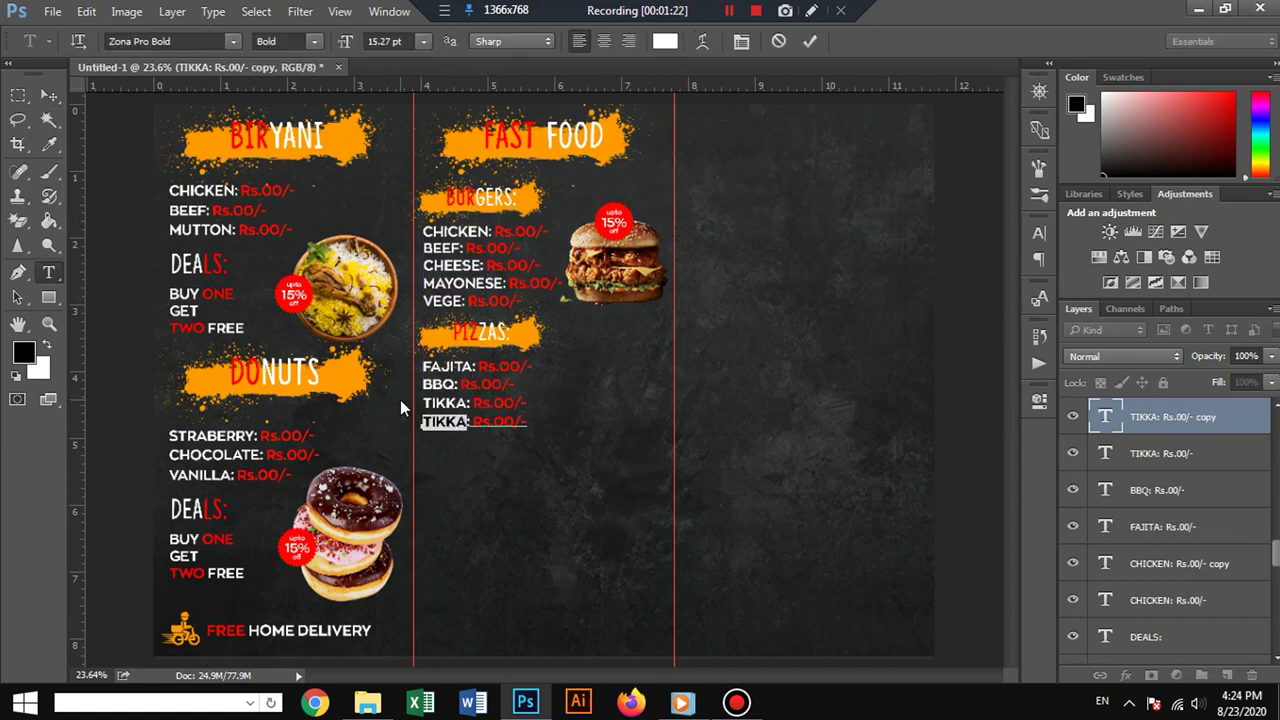
pyautogui.write('SUP')
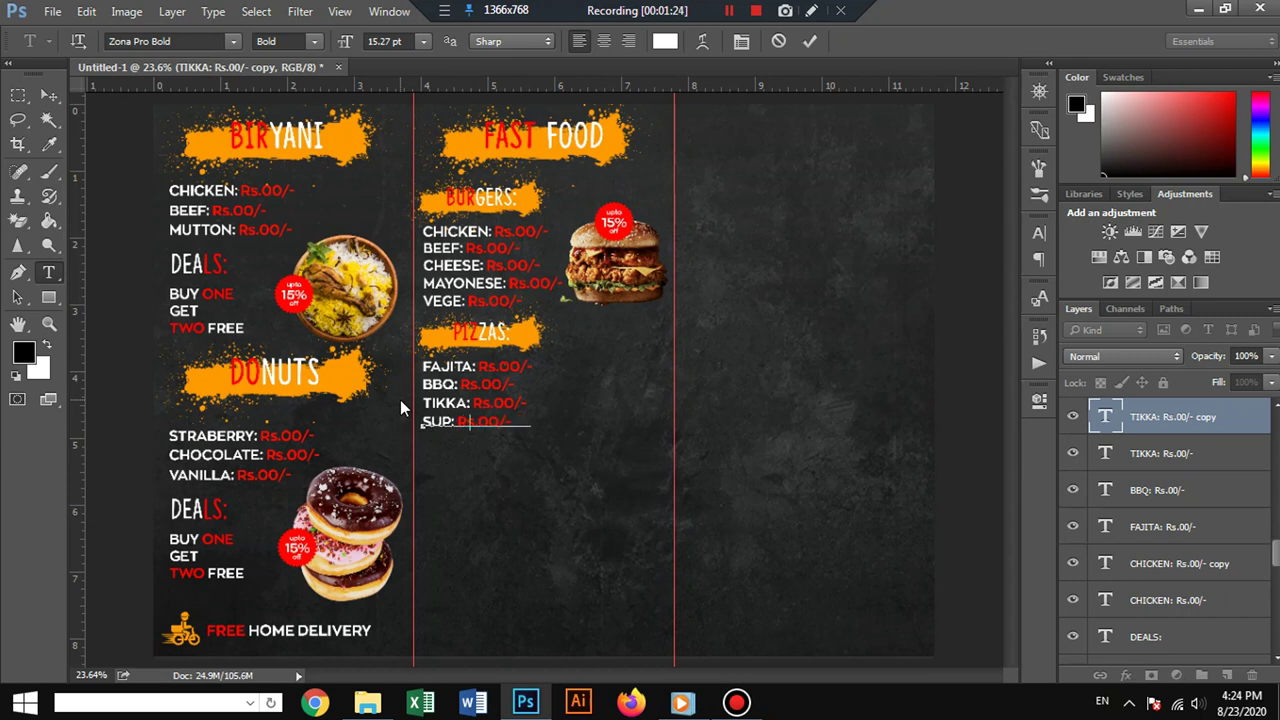
pyautogui.write('REME')
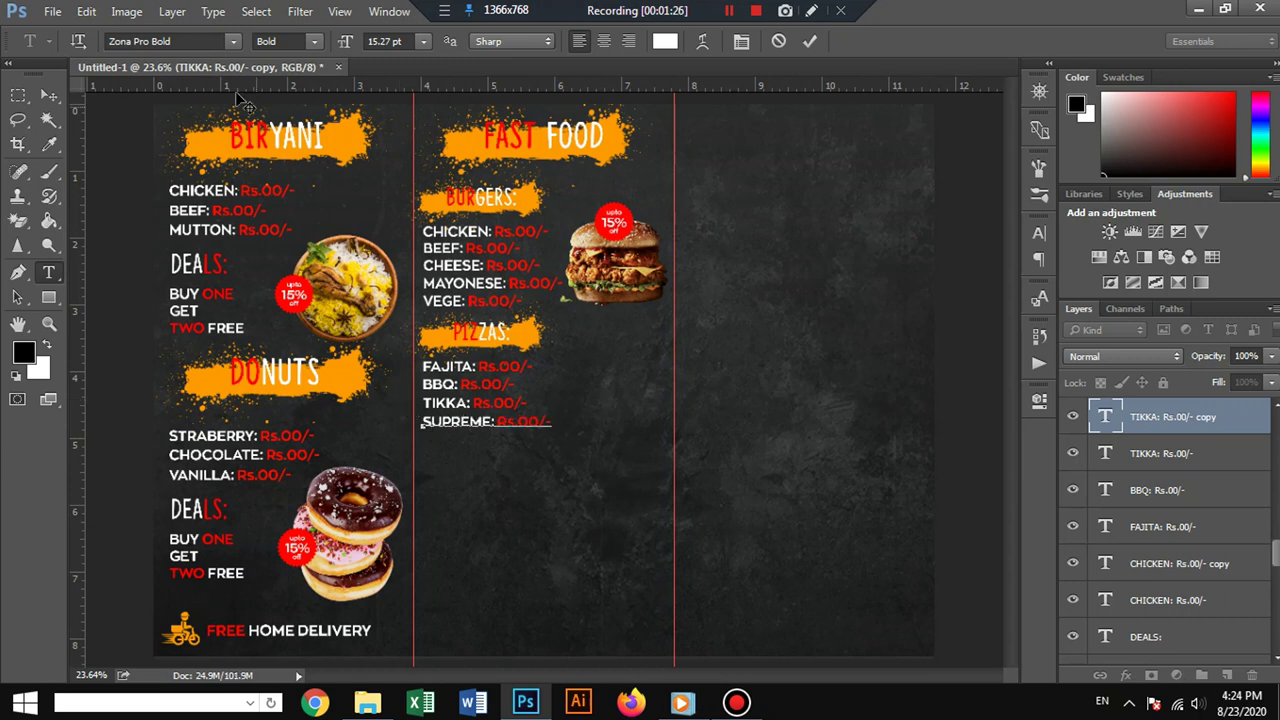
pyautogui.click(48, 94)
# Add a PEPERONI: Rs.00/- line below SUPREME.
pyautogui.moveTo(458, 424)
pyautogui.mouseDown()
pyautogui.moveTo(465, 449)
pyautogui.moveTo(425, 440)
pyautogui.mouseUp()
pyautogui.click(48, 272)
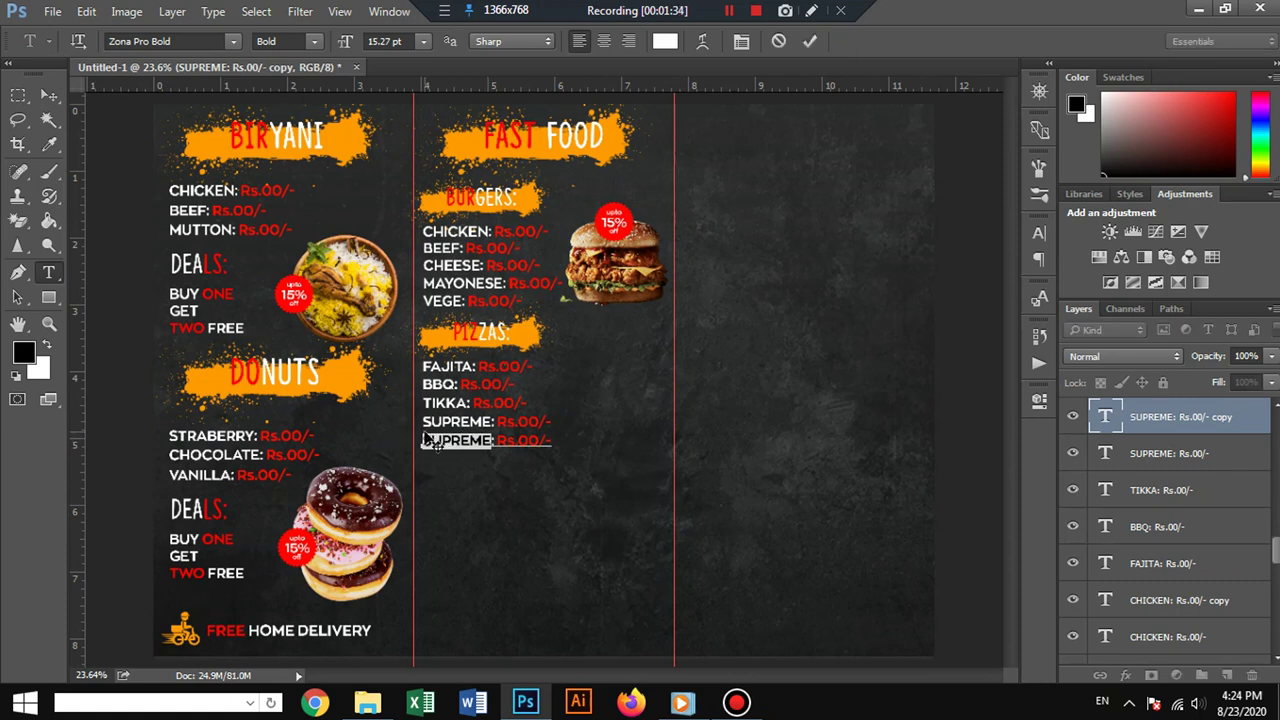
pyautogui.write('PEPE')
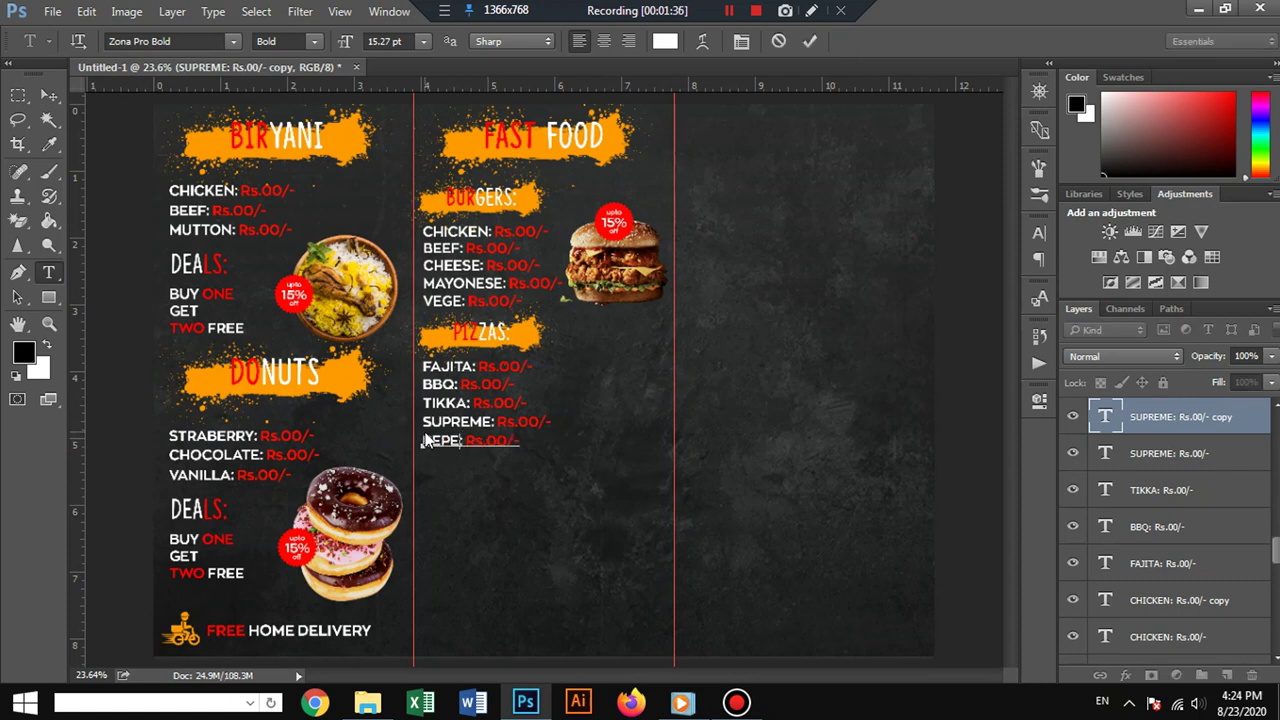
pyautogui.write('RONI')
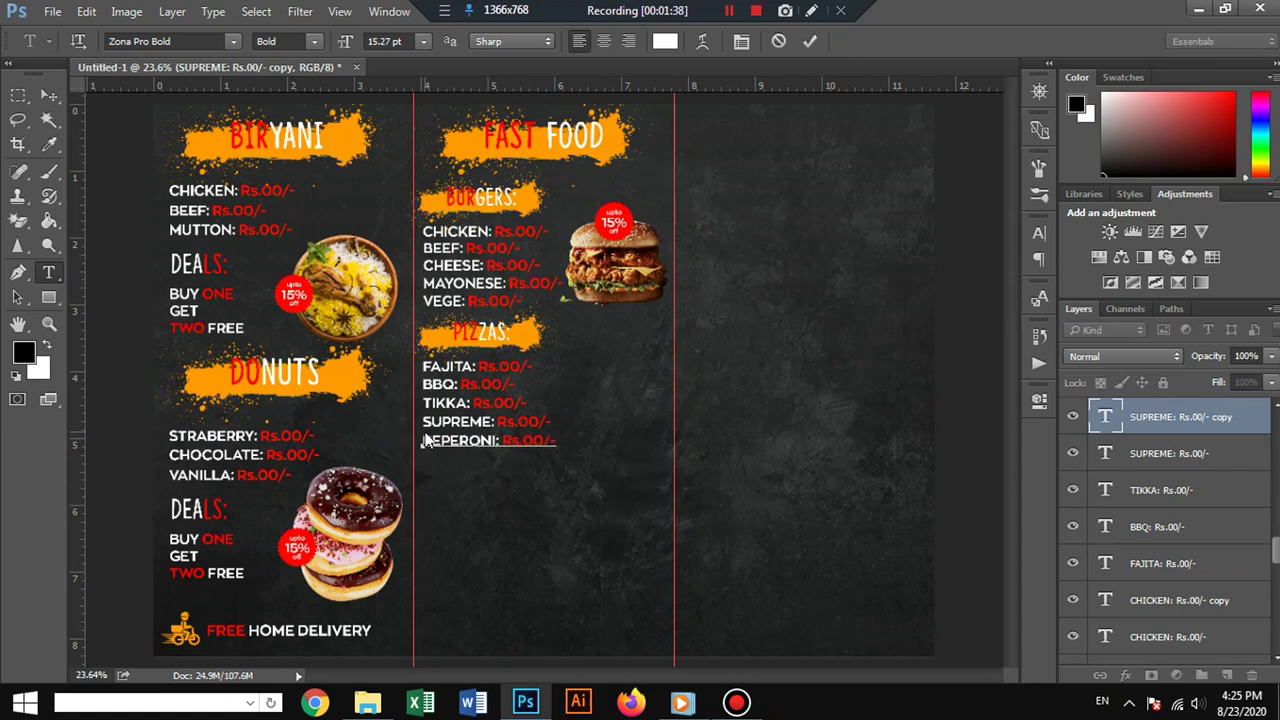
pyautogui.click(50, 11)
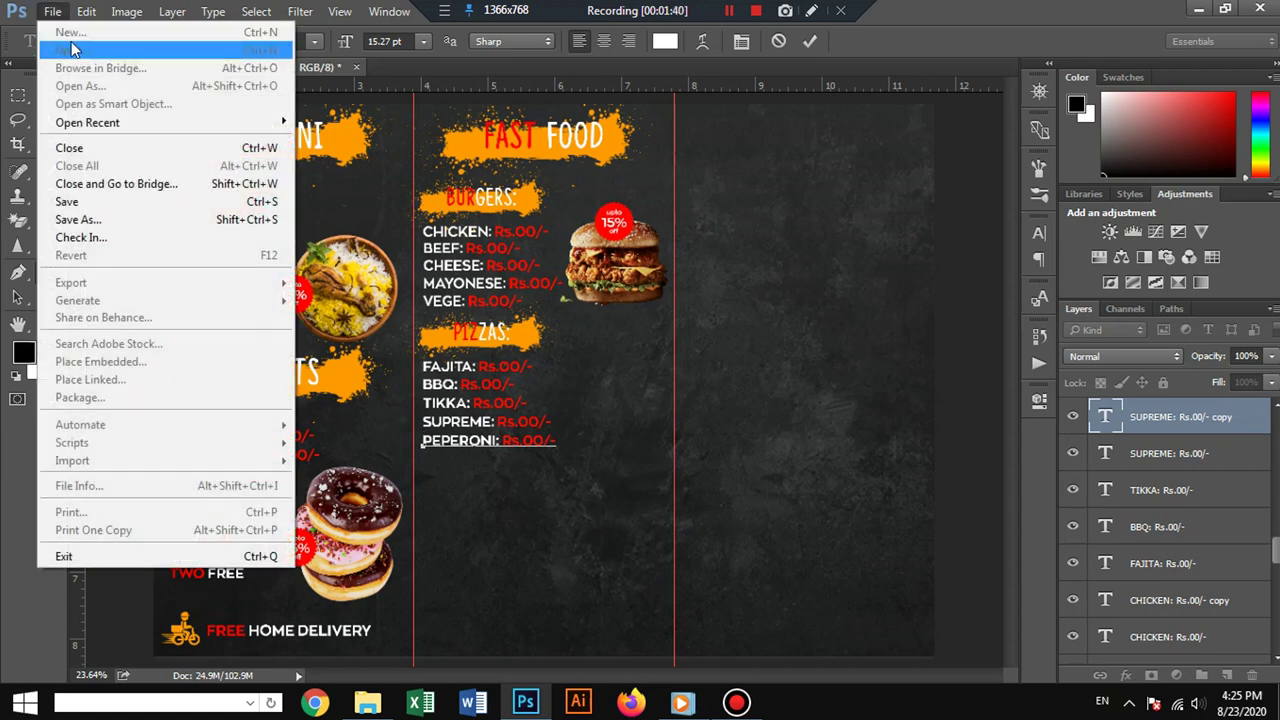
# Bring the pizza slice image into the menu document, closing the source without saving.
pyautogui.press('Escape')
pyautogui.click(49, 94)
pyautogui.click(52, 11)
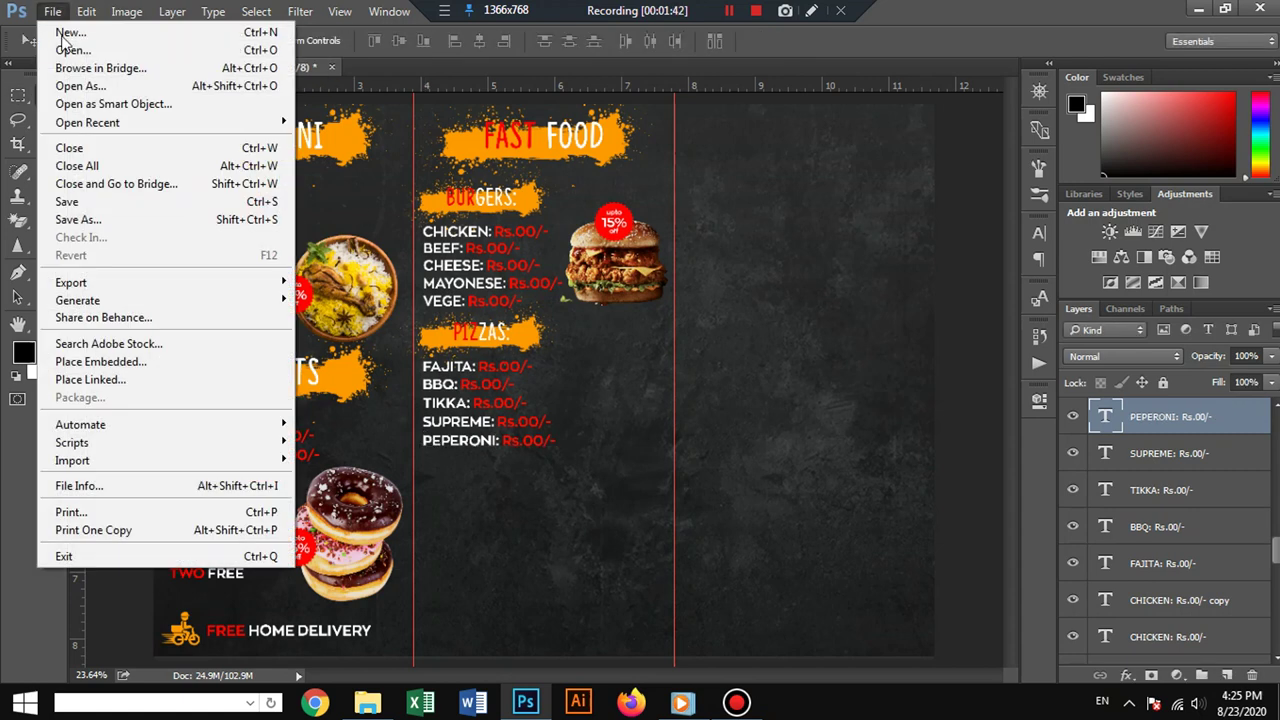
pyautogui.press('Escape')
pyautogui.hotkey('ctrl', 'o')
pyautogui.doubleClick(563, 230)
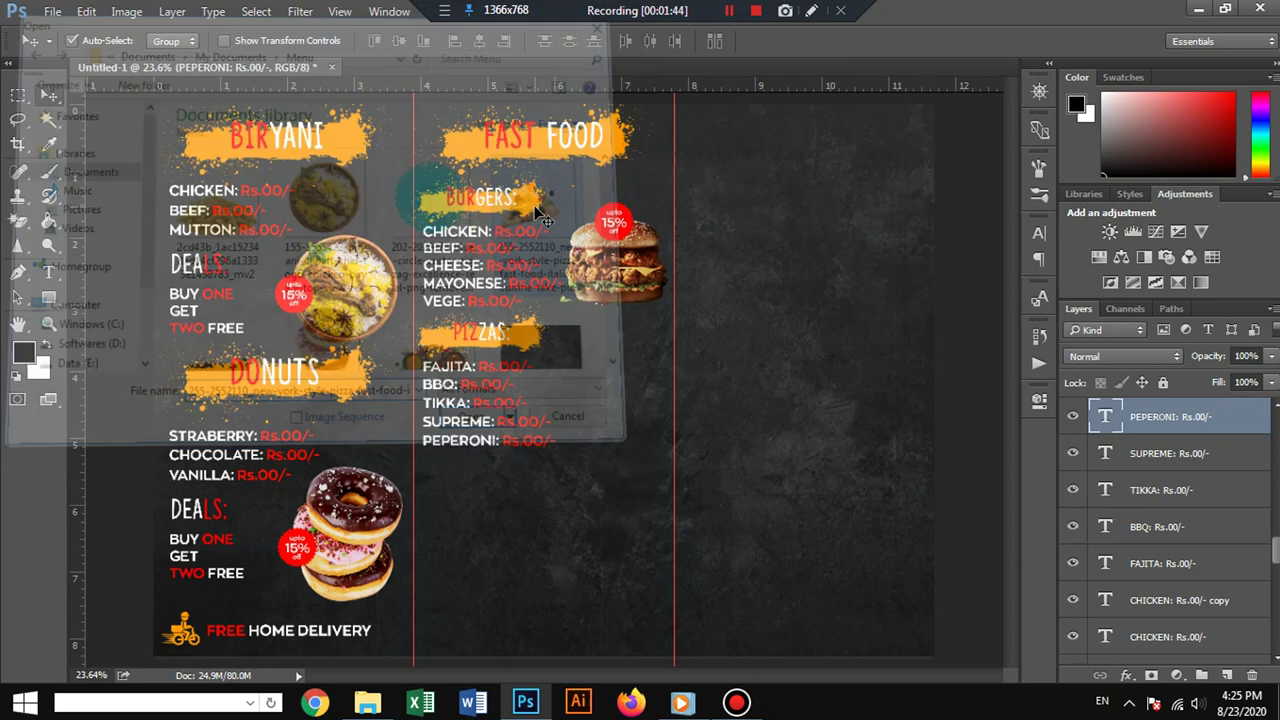
pyautogui.press('Delete')
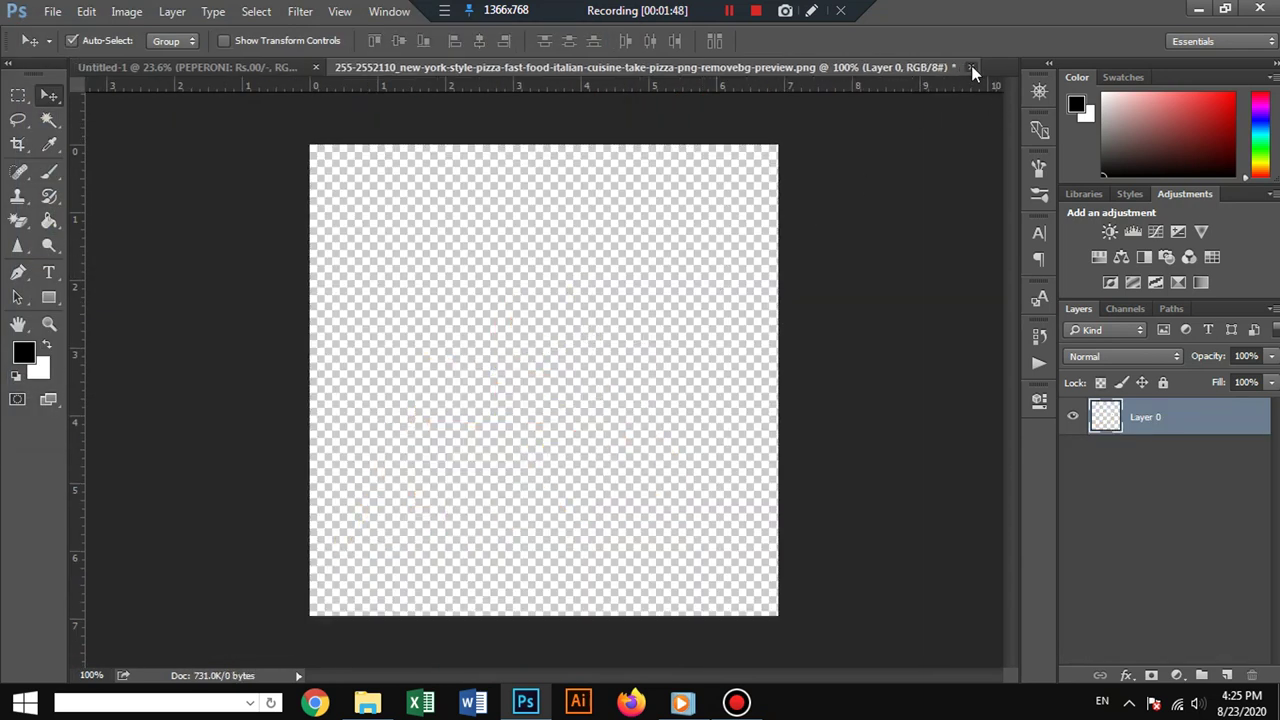
pyautogui.click(970, 67)
pyautogui.click(653, 276)
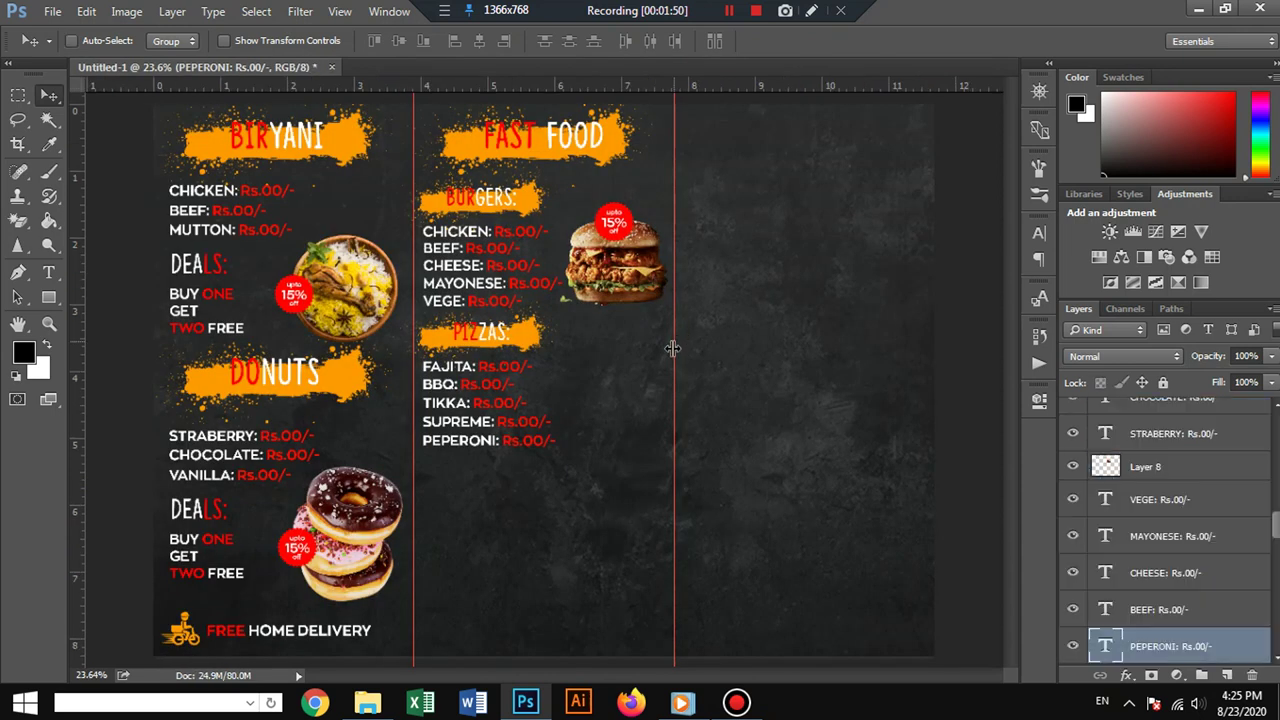
pyautogui.hotkey('ctrl', 'v')
# Enlarge the pizza to about 141%, tilt it about 22°, and place it beside the pizza list.
pyautogui.hotkey('ctrl', 't')
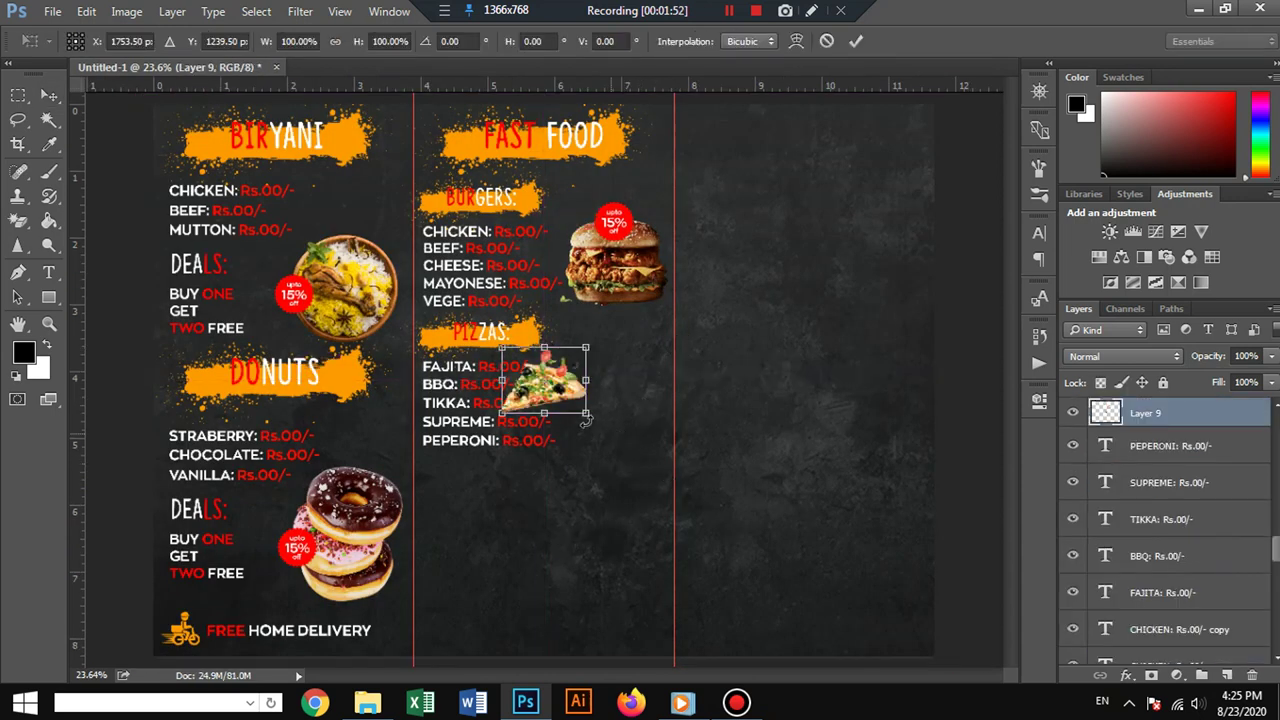
pyautogui.moveTo(585, 421); pyautogui.dragTo(670, 415)
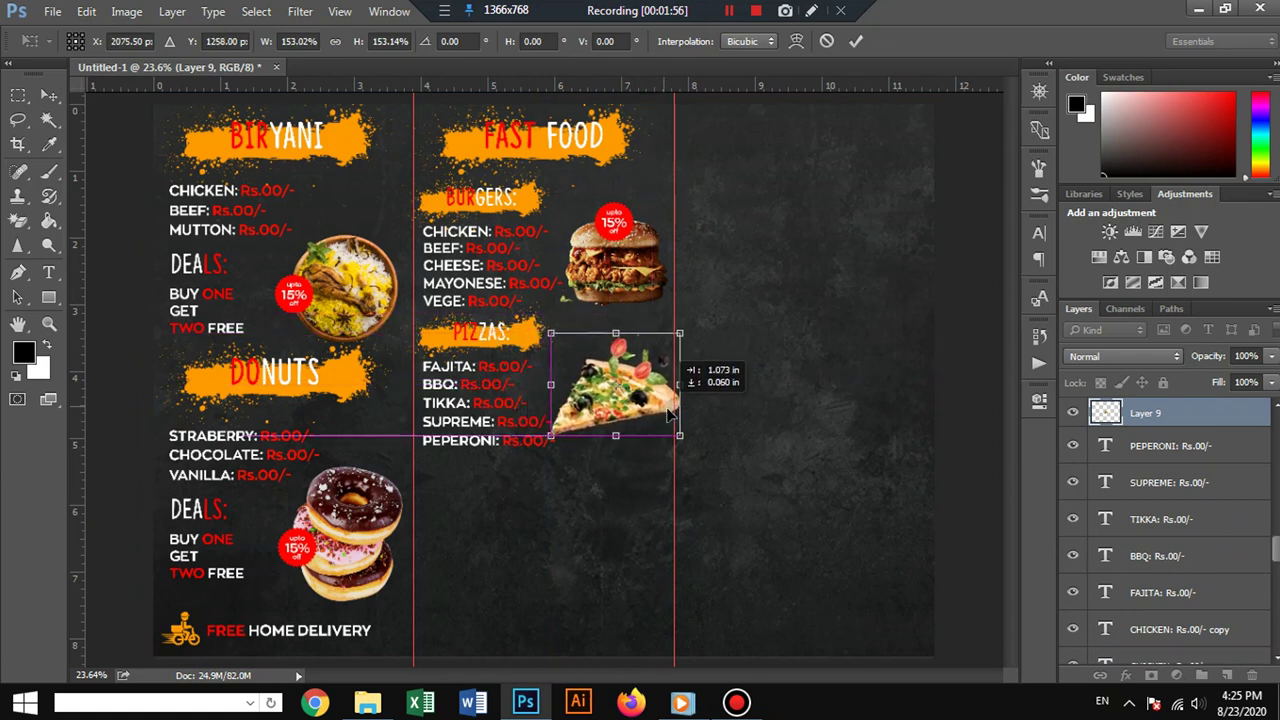
pyautogui.moveTo(679, 334); pyautogui.dragTo(699, 372)
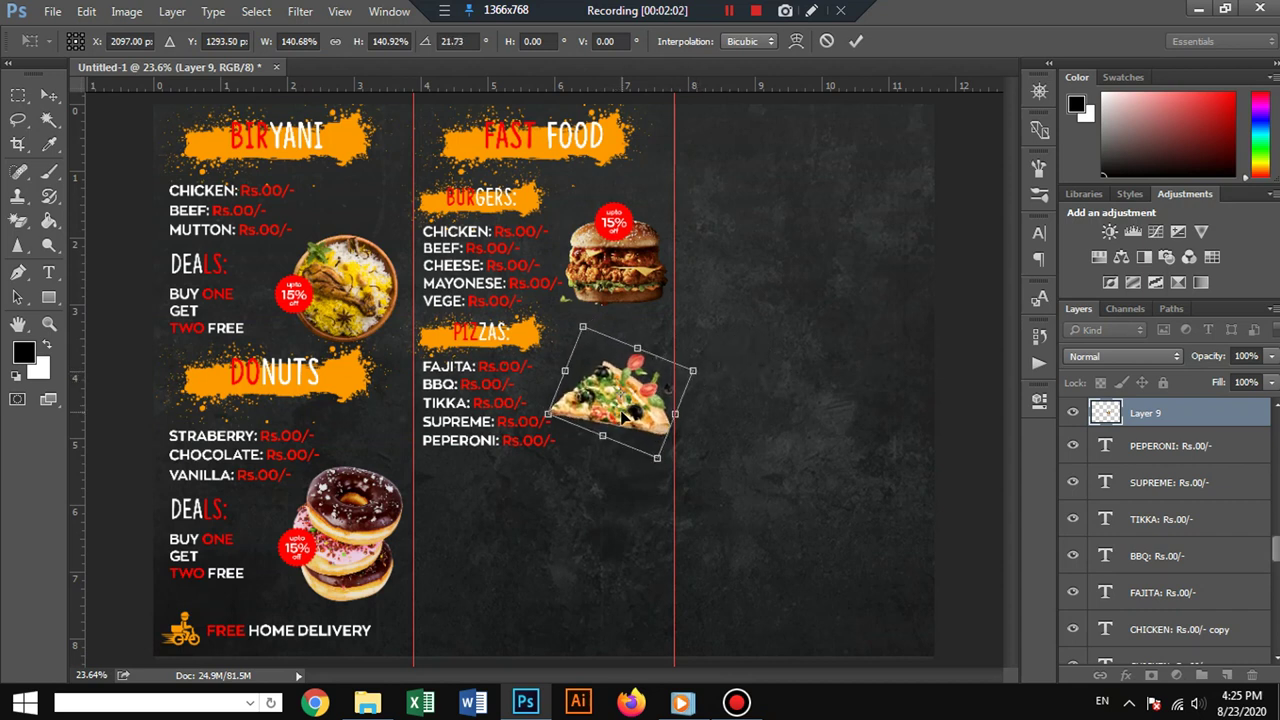
pyautogui.moveTo(622, 418); pyautogui.dragTo(617, 412)
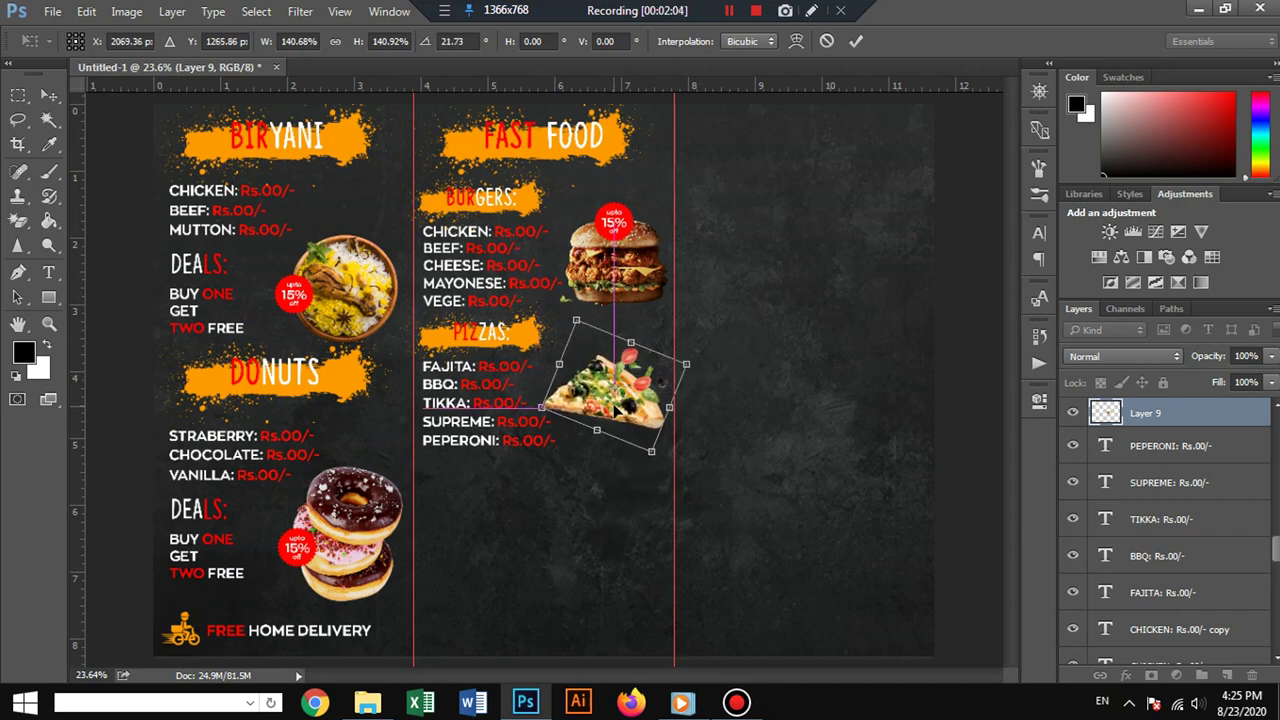
pyautogui.press('Return')
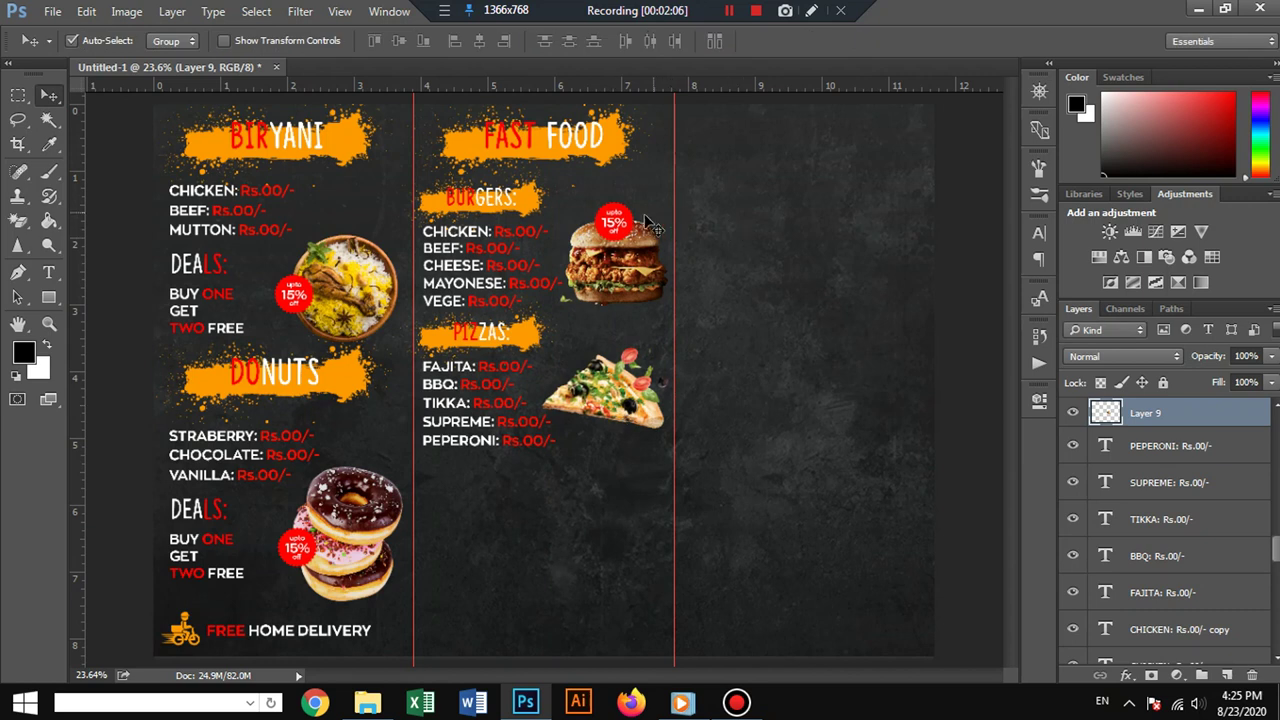
# Copy the burger's red 'upto 15% off' badge onto the lower right of the pizza photo.
pyautogui.click(635, 225)
pyautogui.scroll(2, 1182, 433)
pyautogui.scroll(1, 1182, 433)
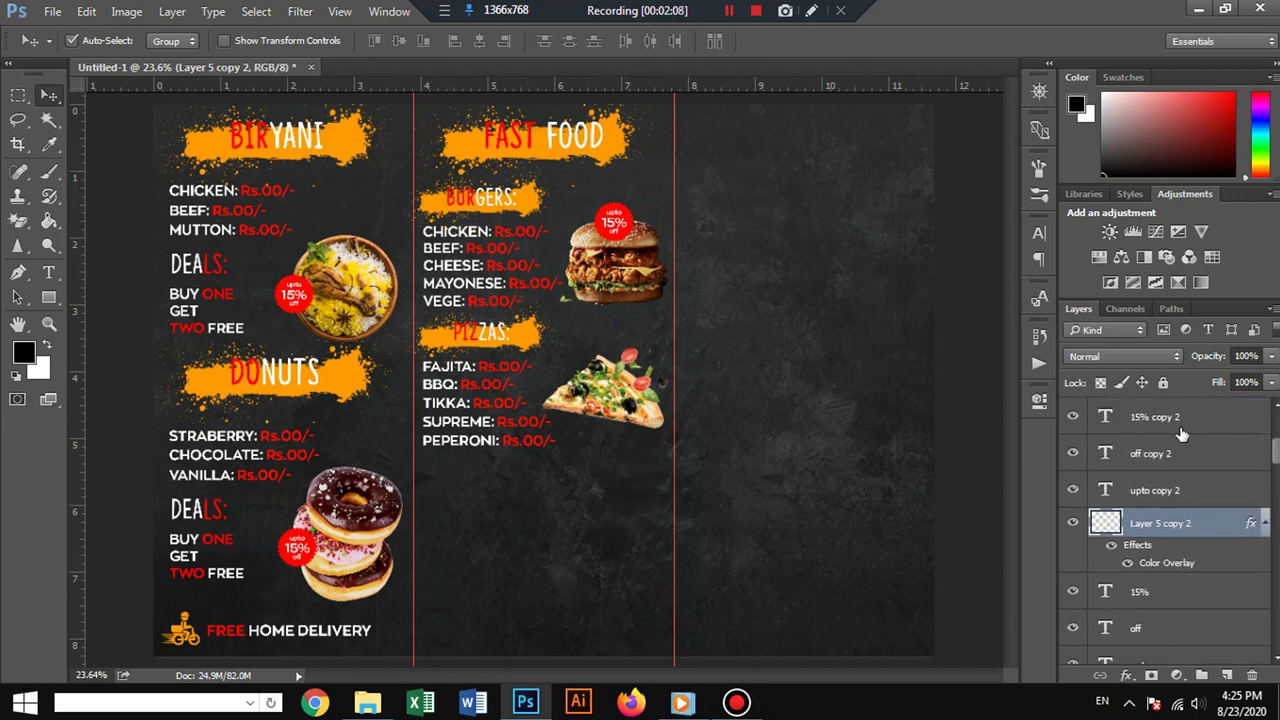
pyautogui.keyDown('shift'); pyautogui.click(1182, 433); pyautogui.keyUp('shift')
pyautogui.moveTo(632, 225); pyautogui.dragTo(598, 380)
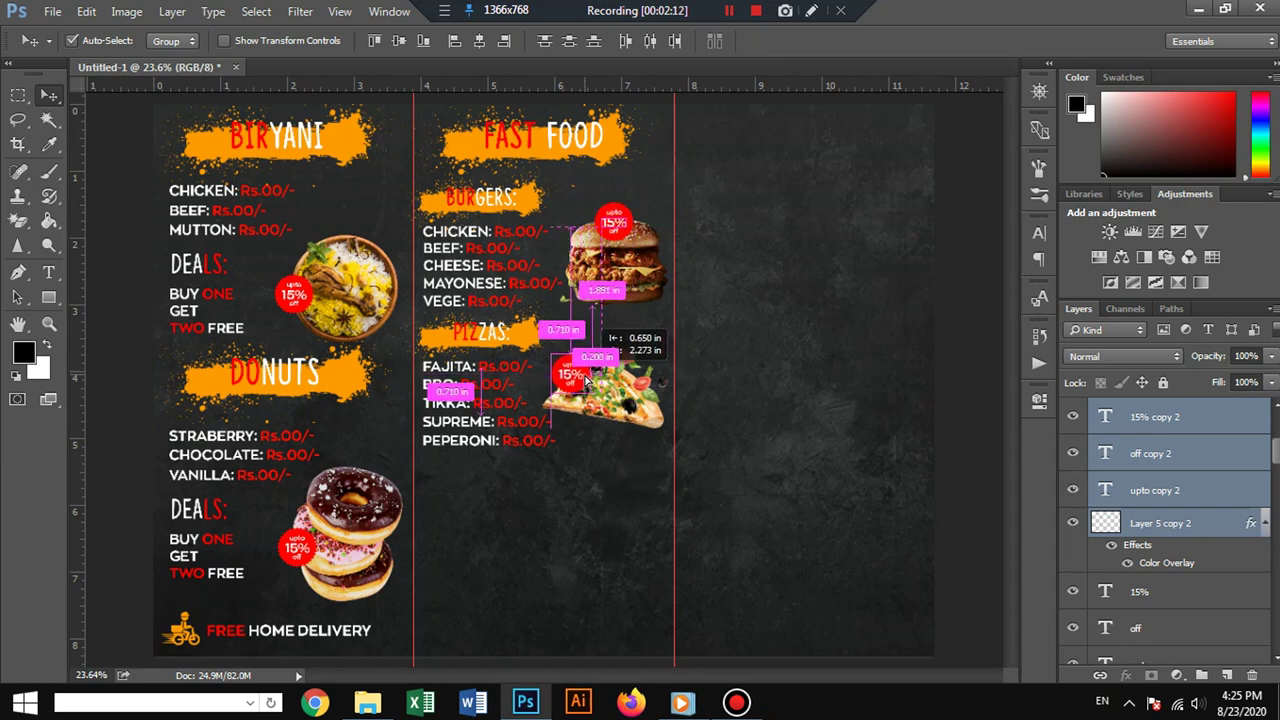
pyautogui.moveTo(598, 380)
pyautogui.mouseDown()
pyautogui.moveTo(587, 383)
pyautogui.moveTo(627, 418)
pyautogui.mouseUp()
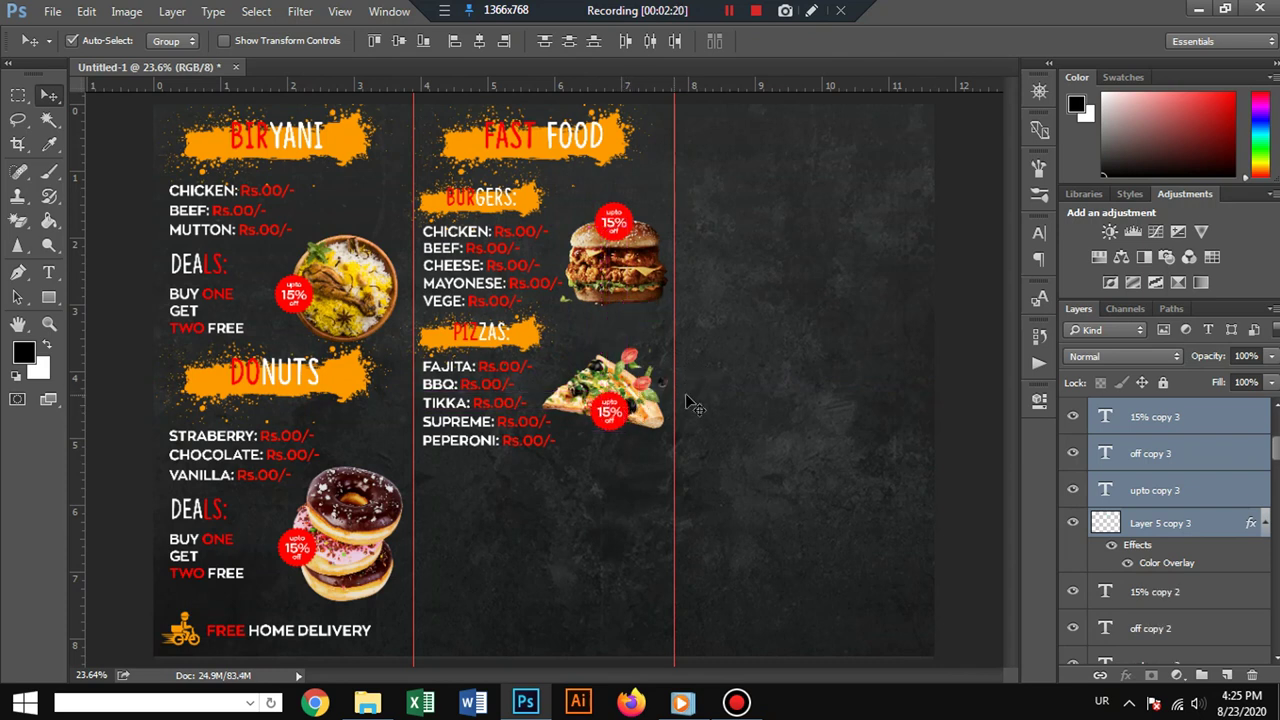
pyautogui.click(745, 385)
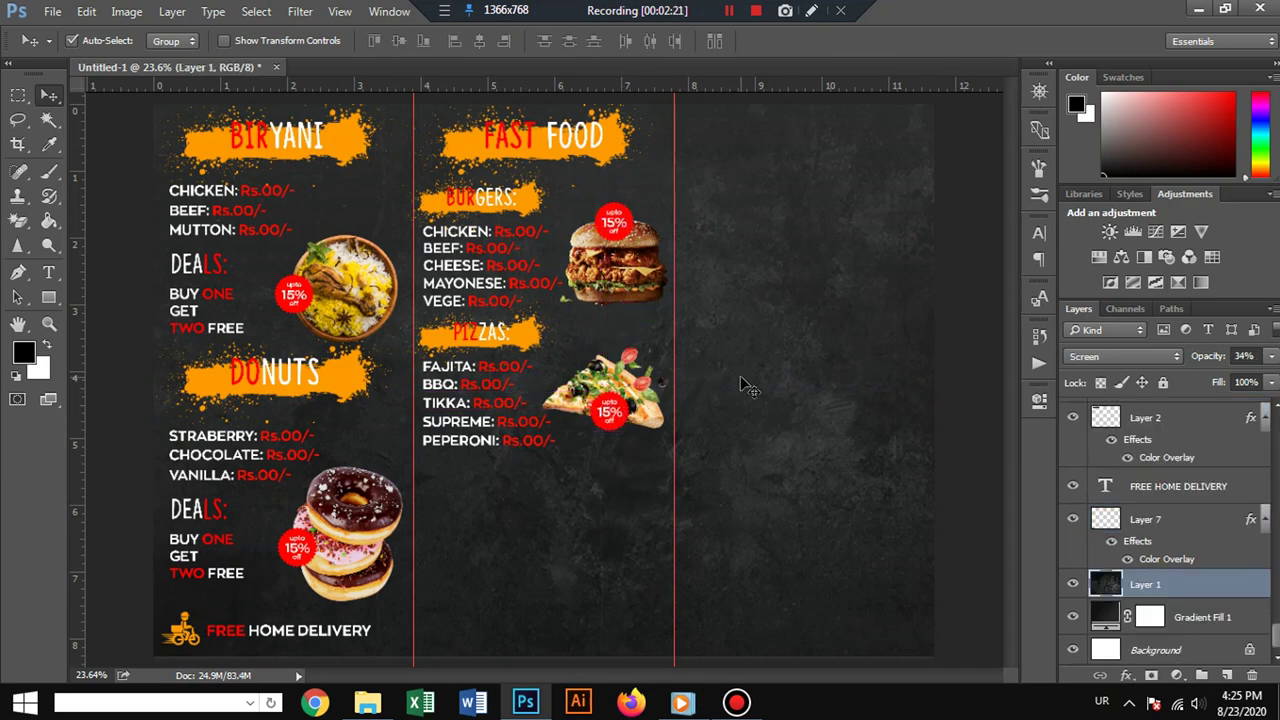
pyautogui.click(525, 345)
pyautogui.keyDown('shift'); pyautogui.click(507, 340); pyautogui.keyUp('shift')
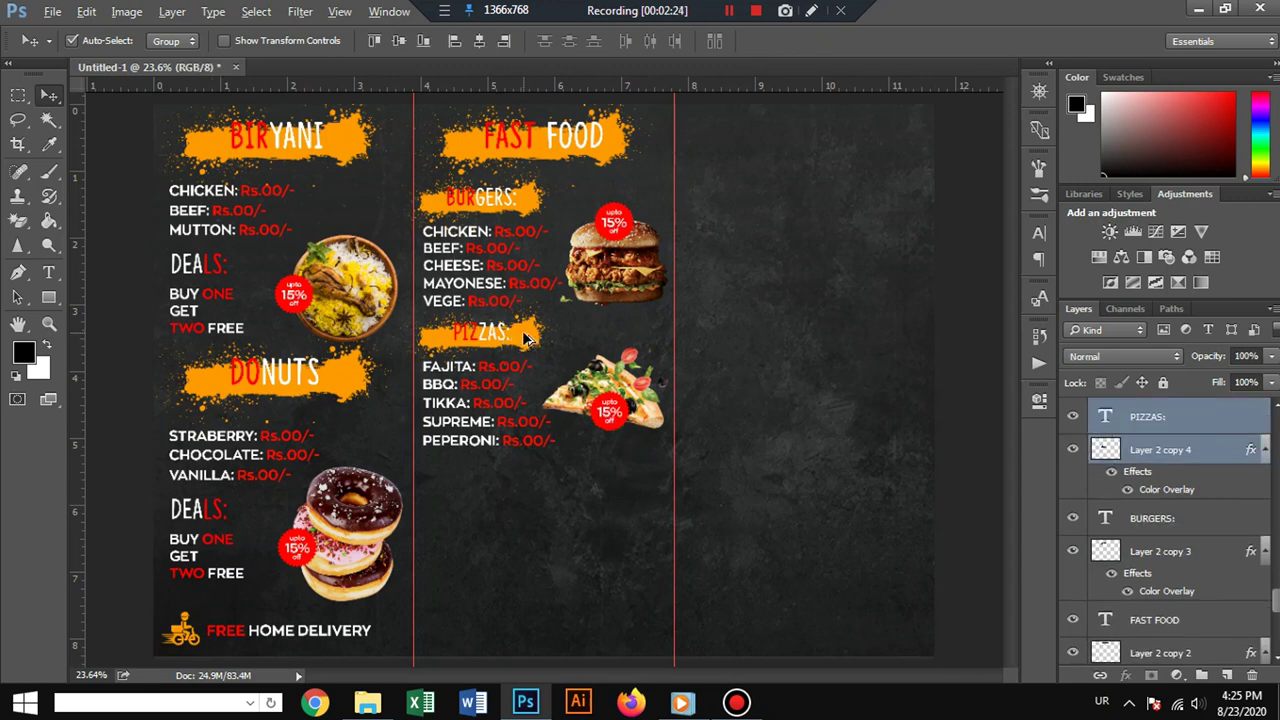
# Duplicate the orange PIZZAS brush heading just below the pizza price list.
pyautogui.moveTo(520, 340); pyautogui.dragTo(528, 477)
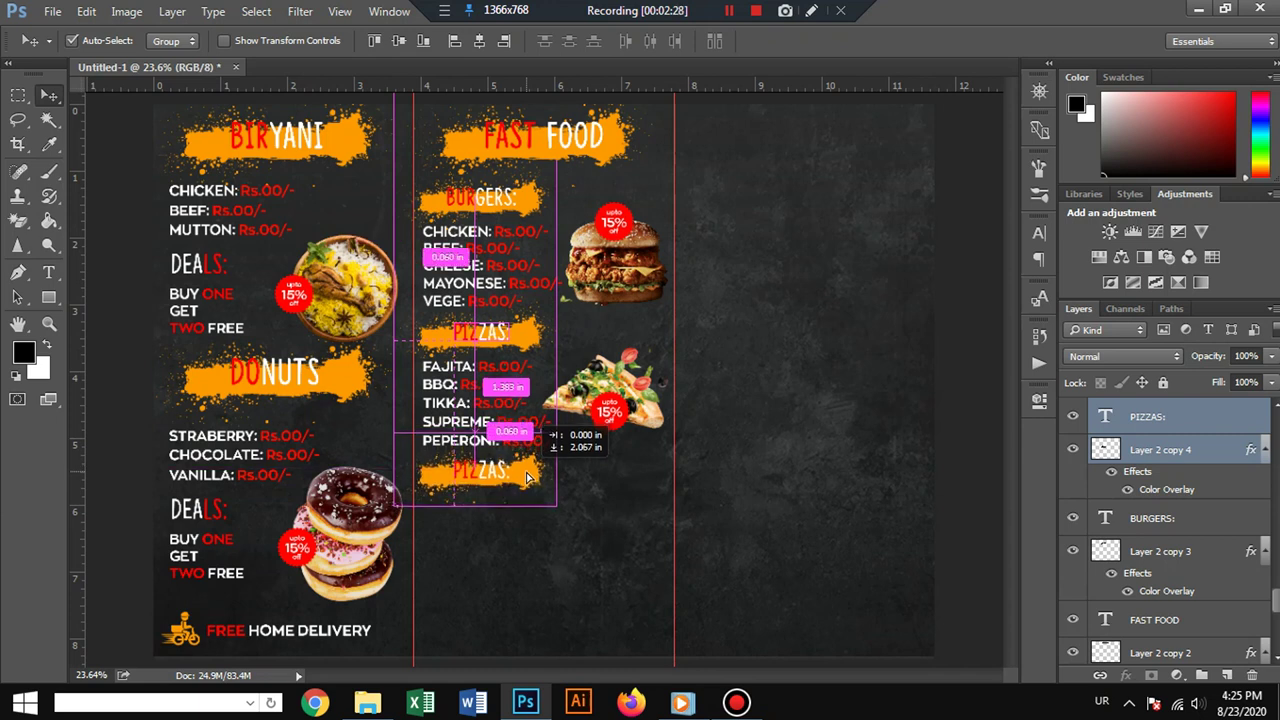
pyautogui.moveTo(528, 477); pyautogui.dragTo(531, 475)
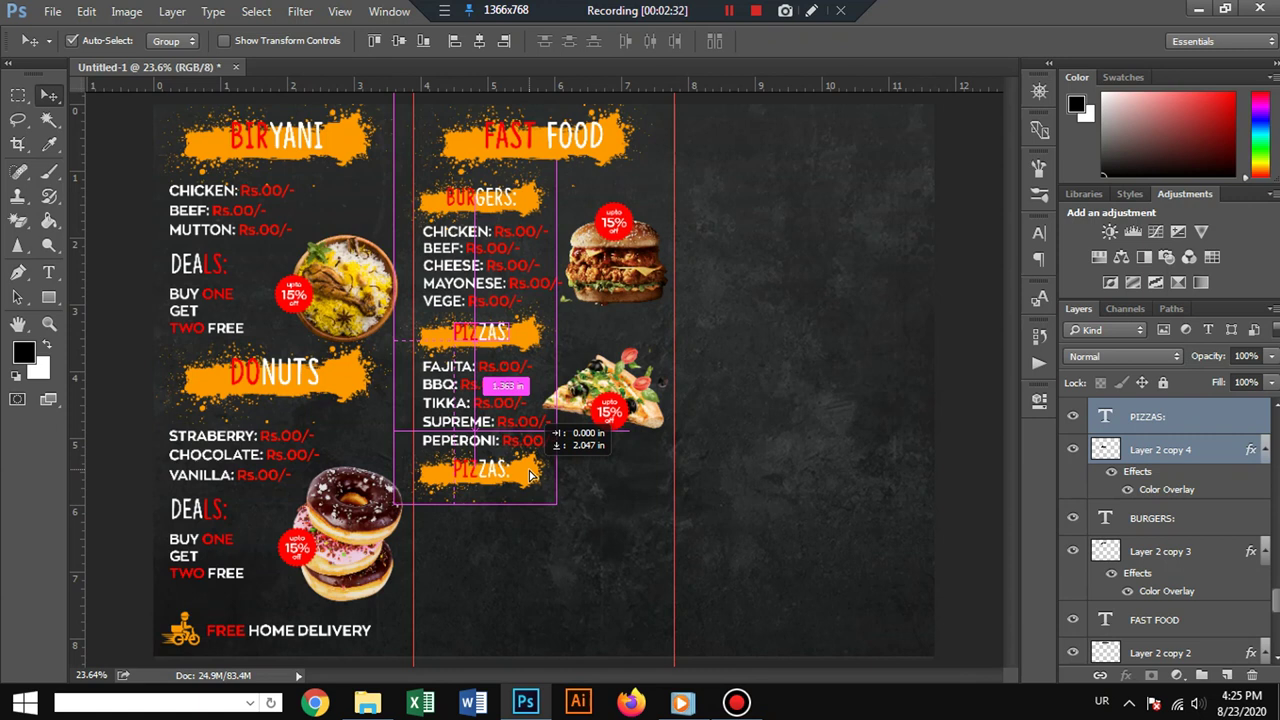
pyautogui.moveTo(531, 475); pyautogui.dragTo(535, 474)
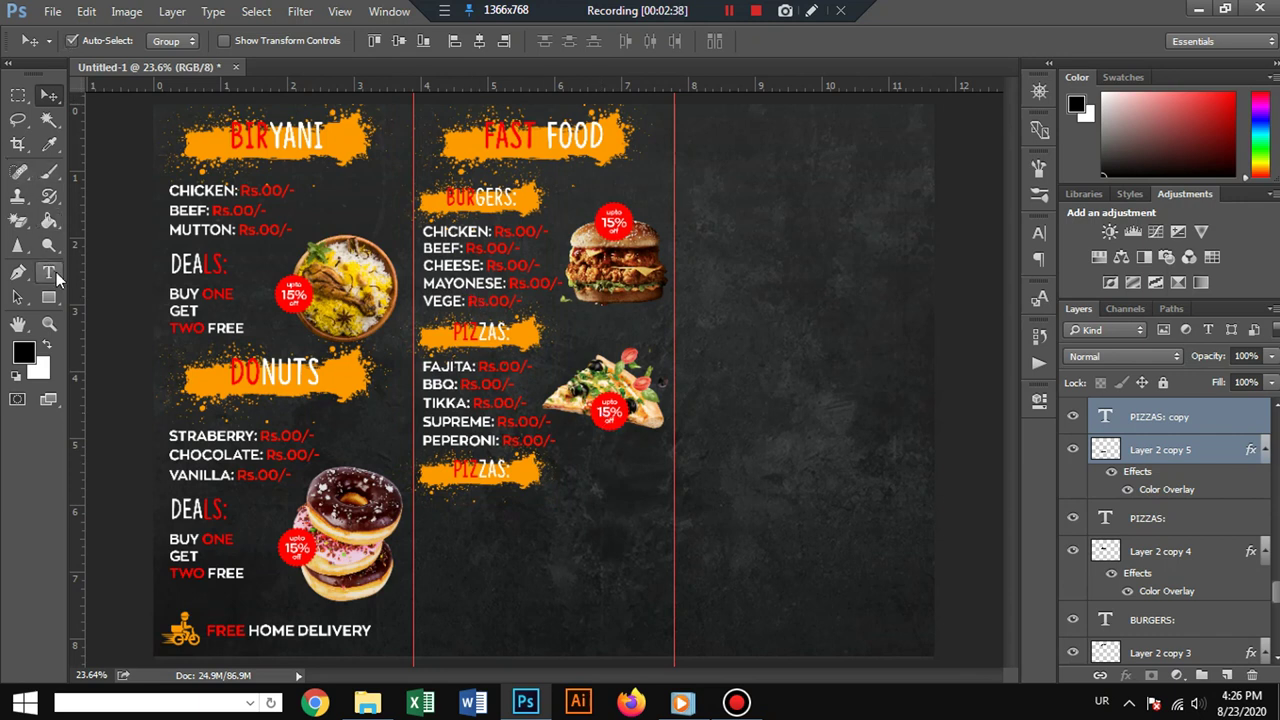
# Change the duplicated heading's text to BBQ & FRIES, using English keyboard input.
pyautogui.click(49, 272)
pyautogui.moveTo(503, 468); pyautogui.dragTo(413, 453)
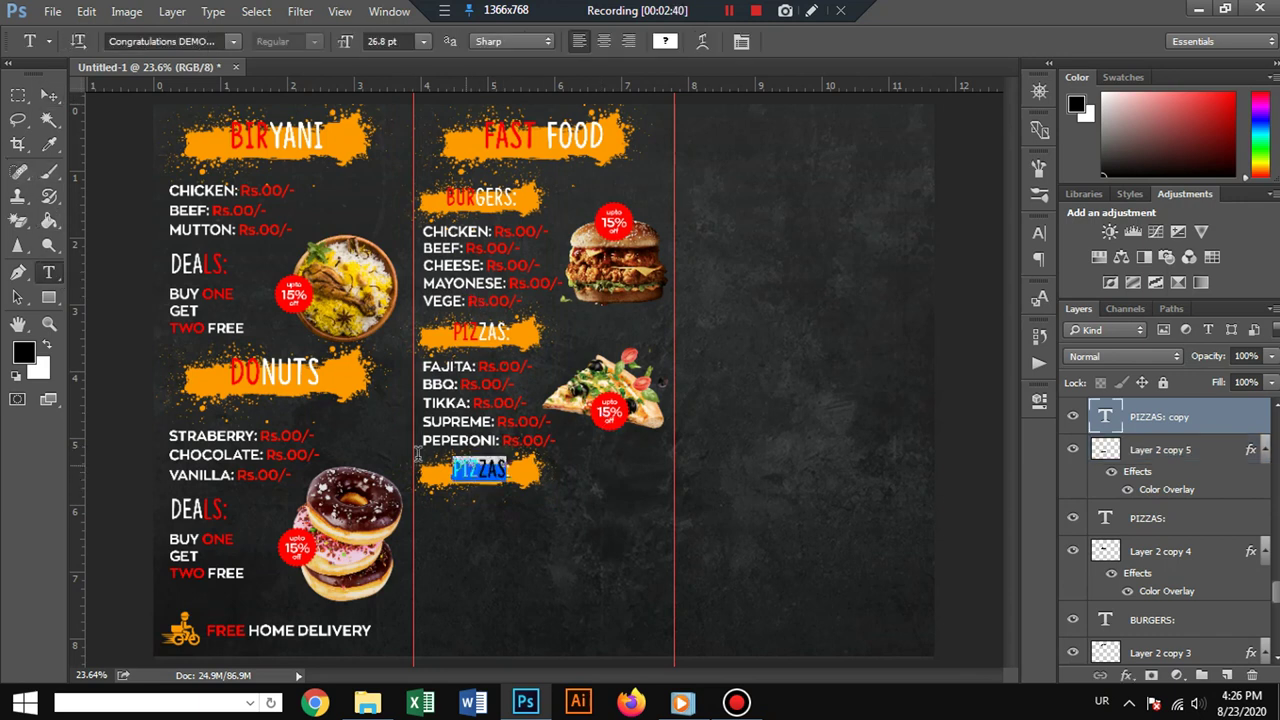
pyautogui.write('پیزا')
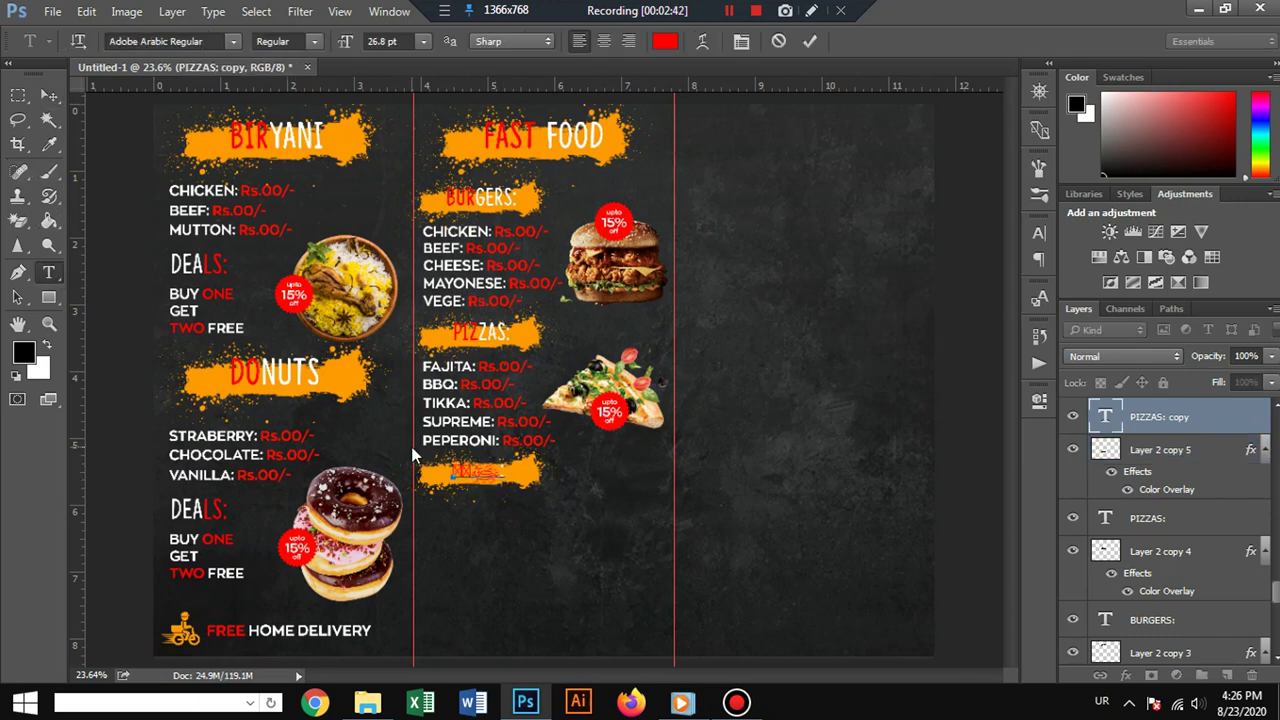
pyautogui.hotkey('ctrl', 'z')
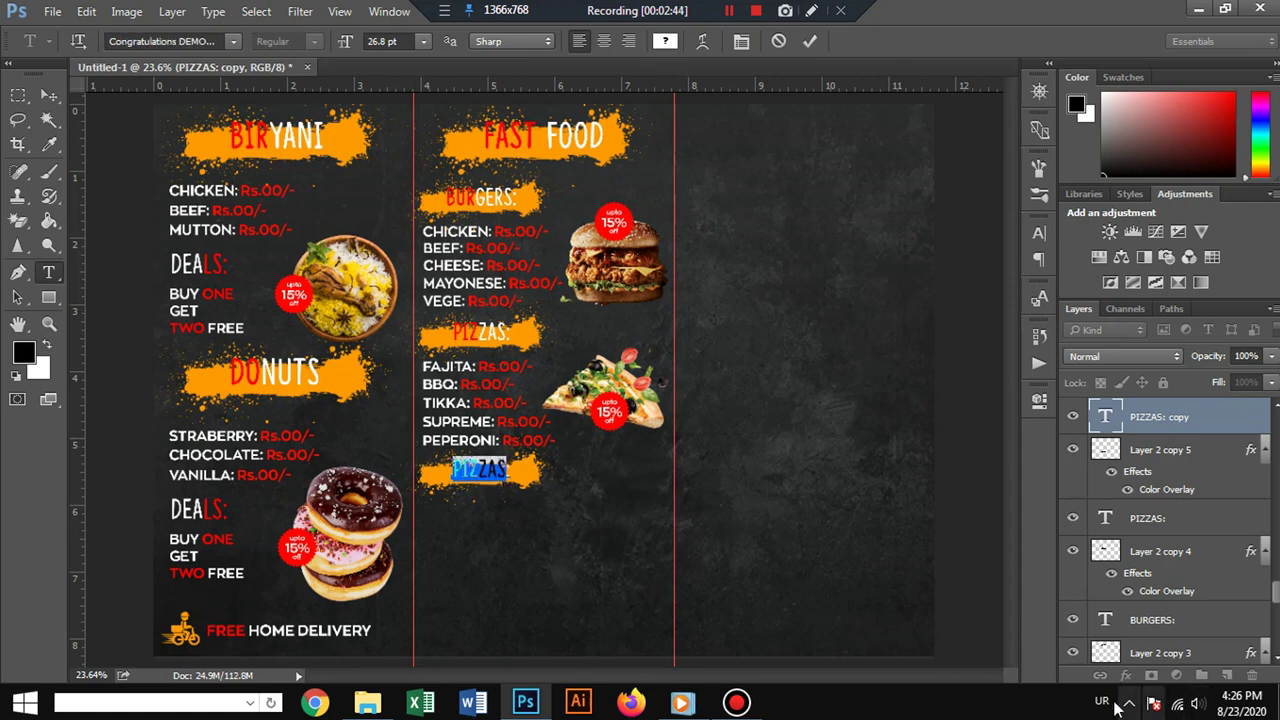
pyautogui.click(1101, 702)
pyautogui.click(1112, 650)
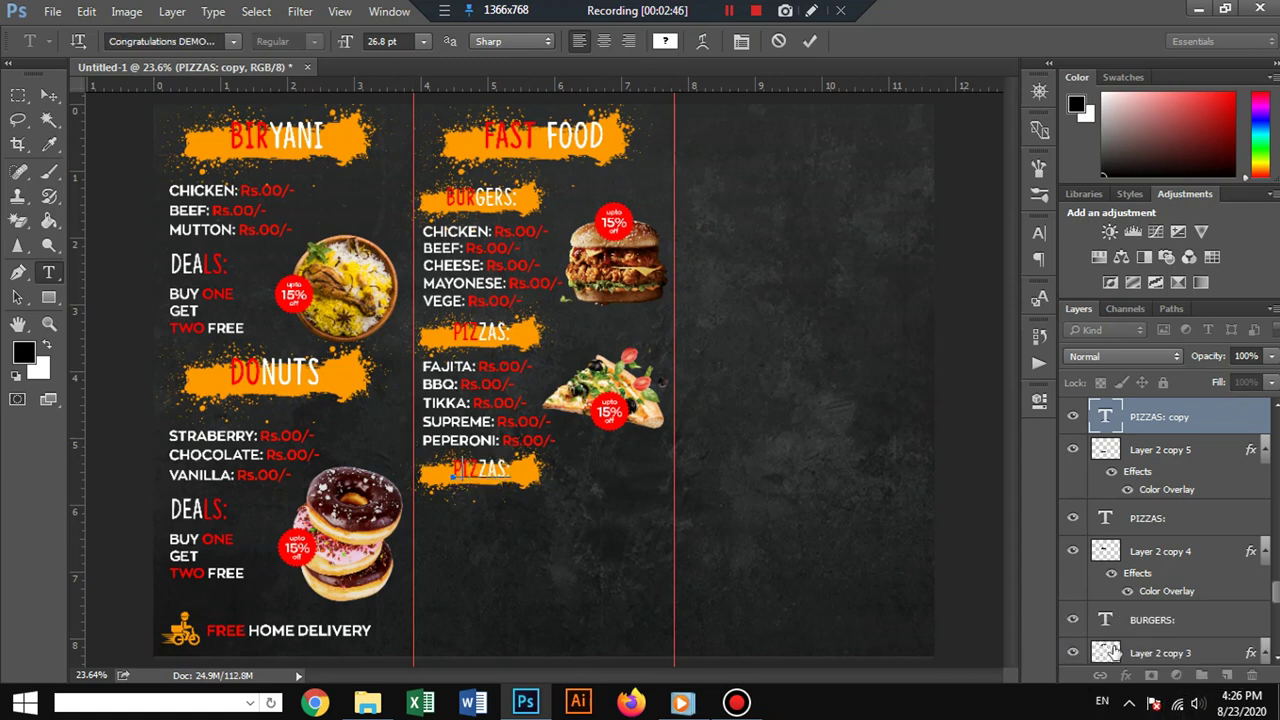
pyautogui.write('BBQ & F')
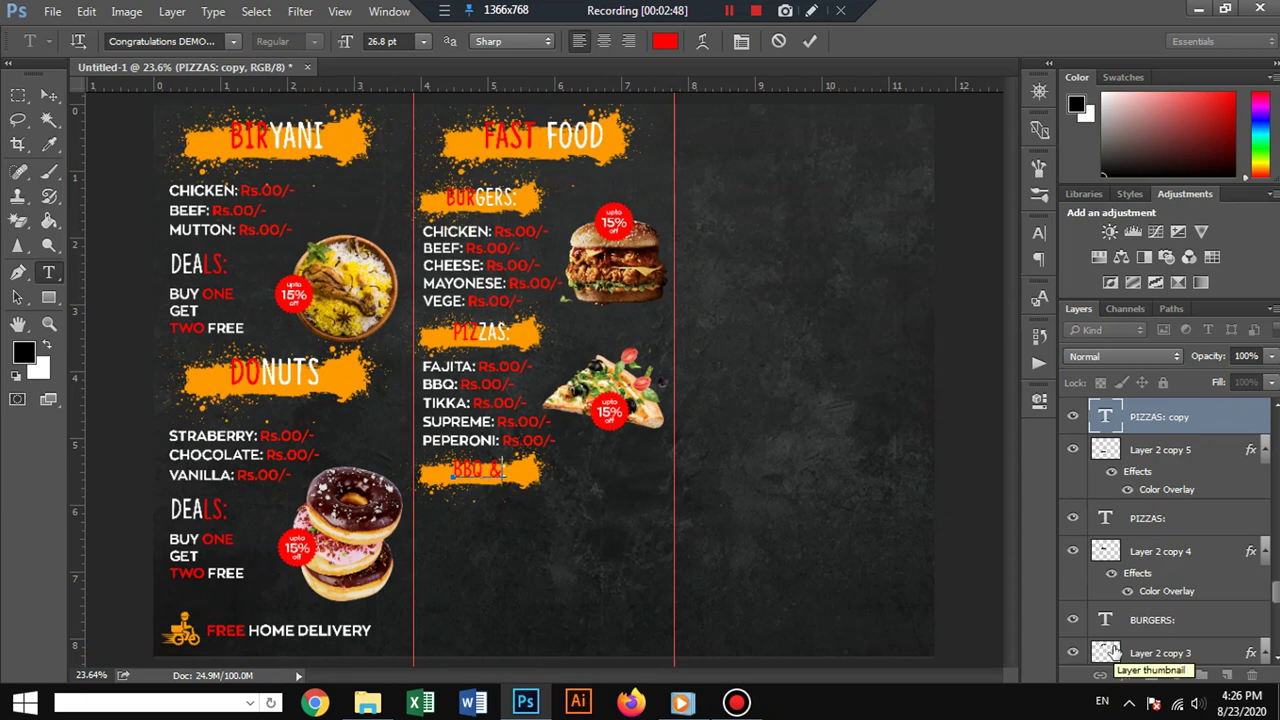
pyautogui.write('RIES')
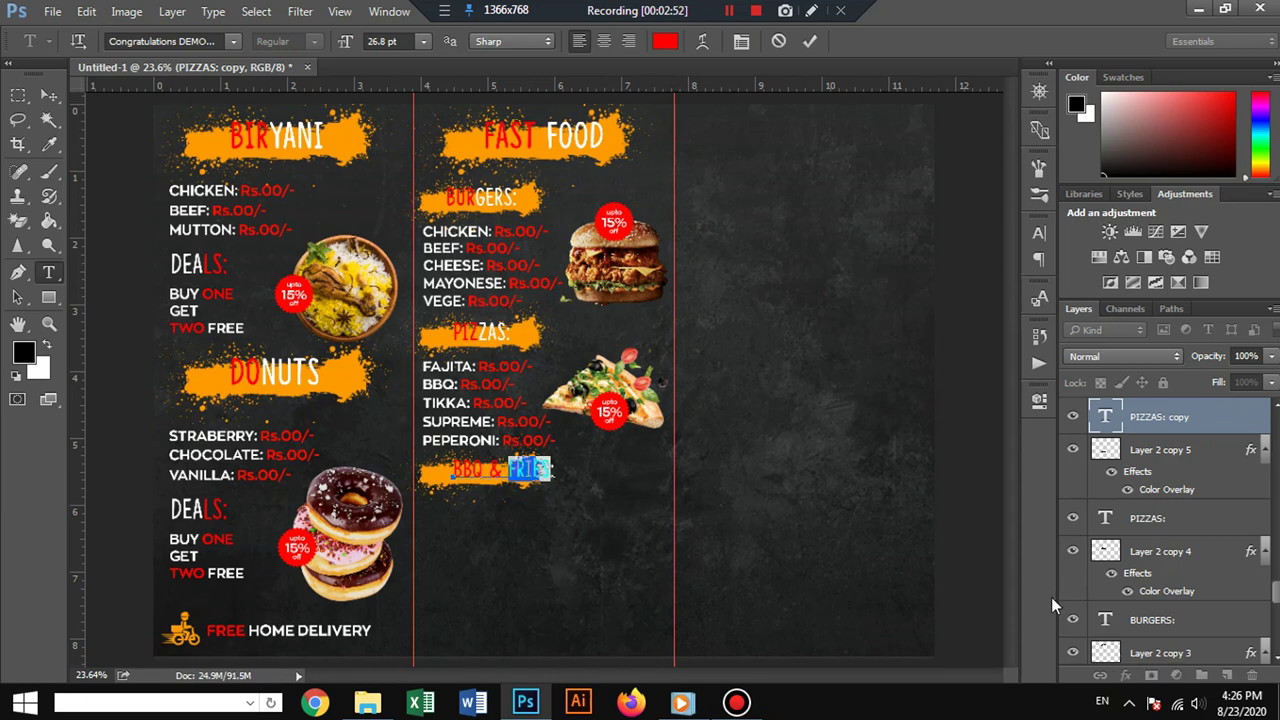
# Make the heading text white (#ffffff) and position it within the orange banner.
pyautogui.click(676, 41)
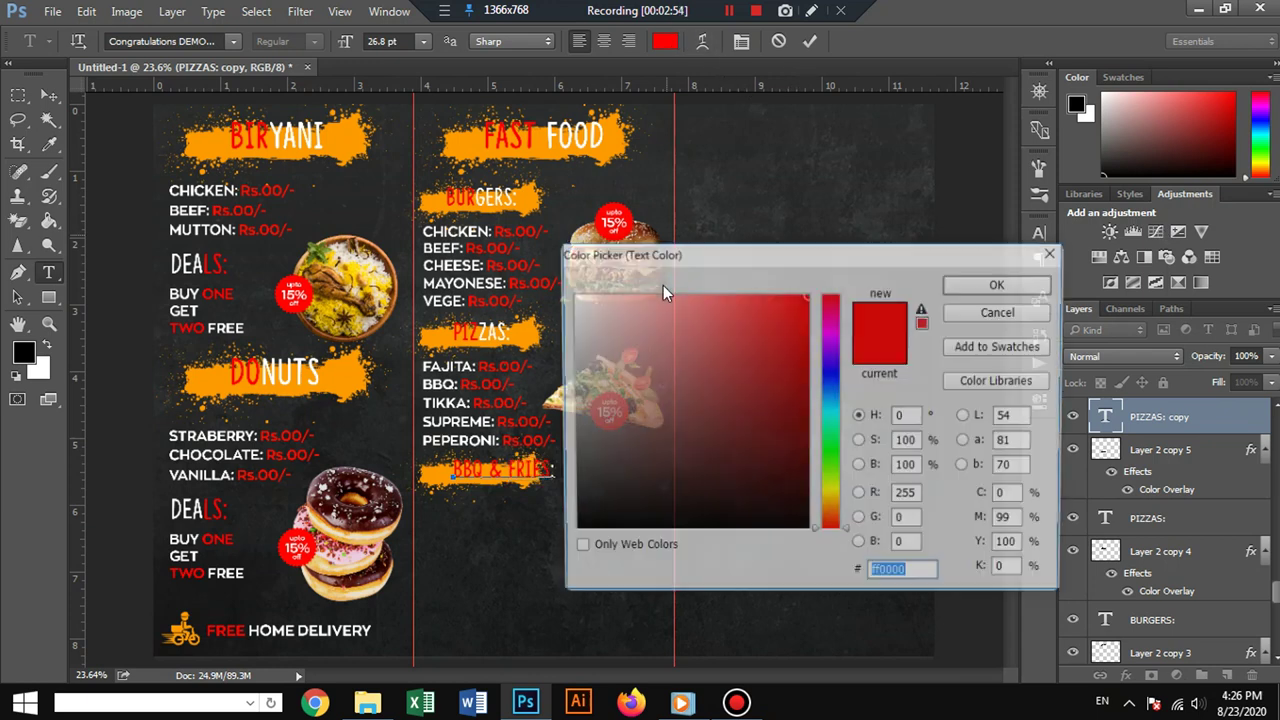
pyautogui.write('ffffff')
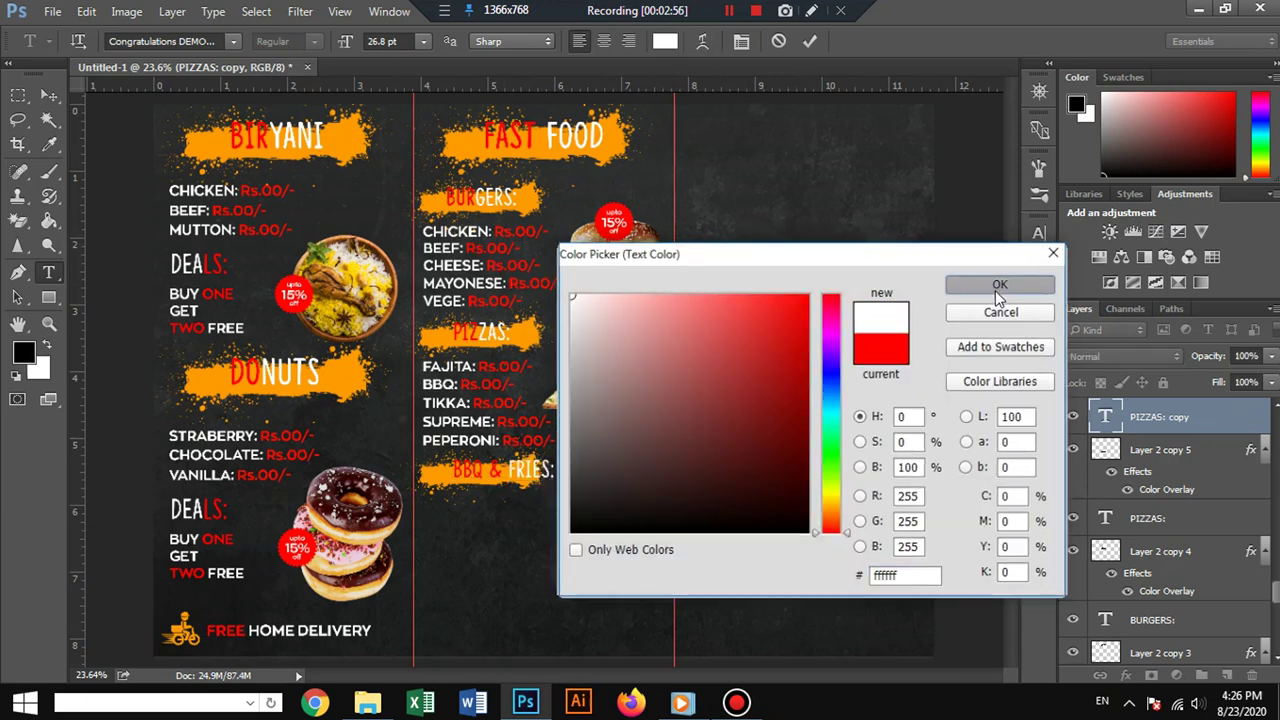
pyautogui.click(1001, 283)
pyautogui.click(49, 94)
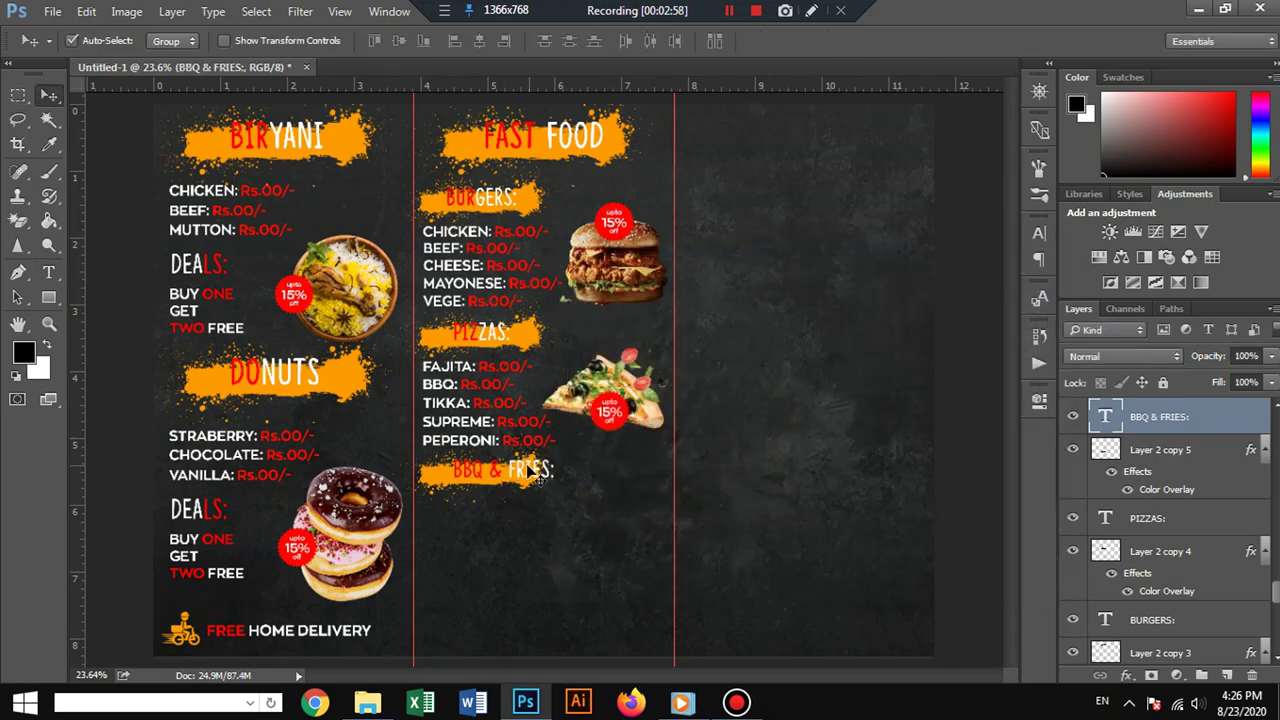
pyautogui.moveTo(537, 475); pyautogui.dragTo(509, 468)
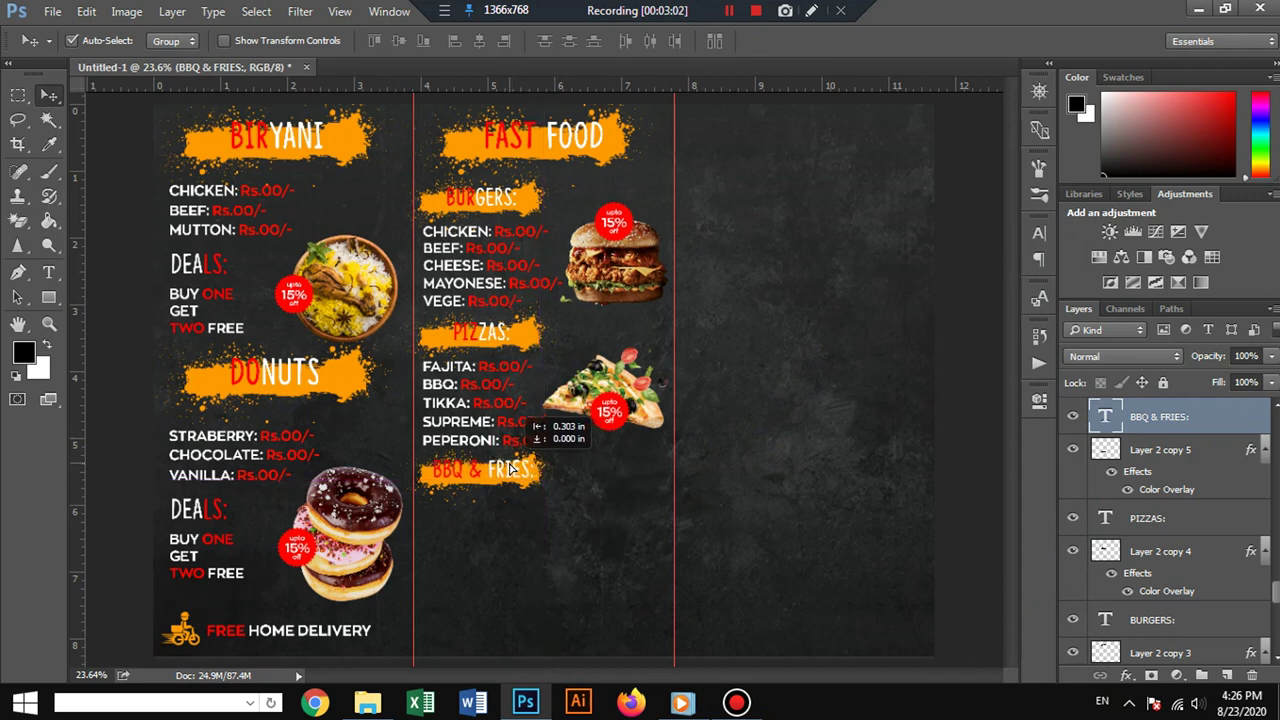
pyautogui.moveTo(509, 468); pyautogui.dragTo(508, 468)
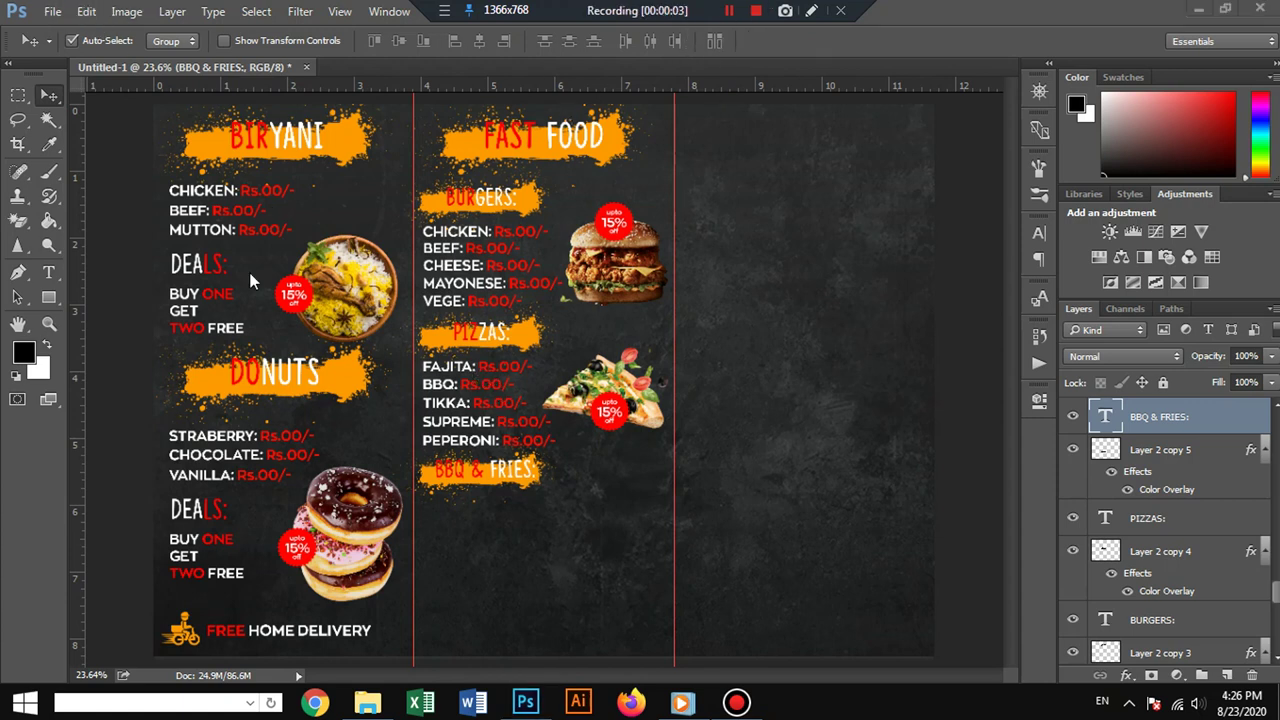
# Copy the FAJITA price line below the BBQ & FRIES heading and retype it as FRIES.
pyautogui.click(50, 95)
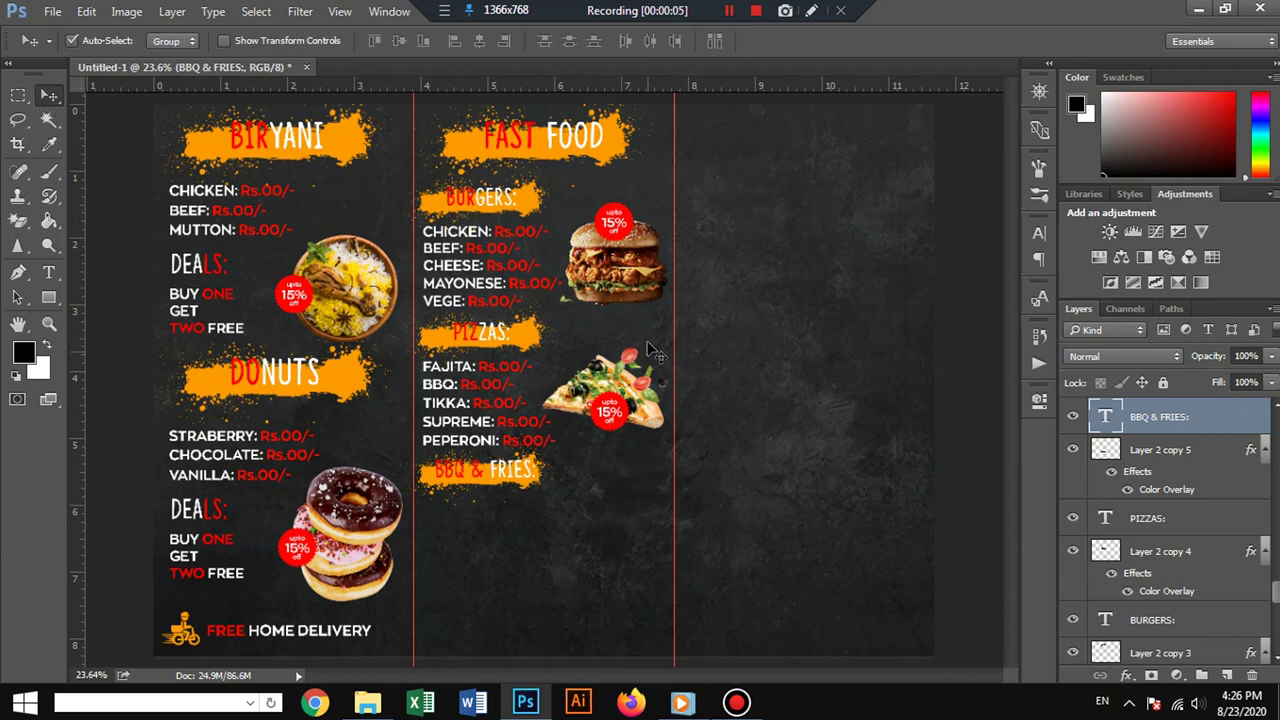
pyautogui.moveTo(494, 383); pyautogui.dragTo(494, 512)
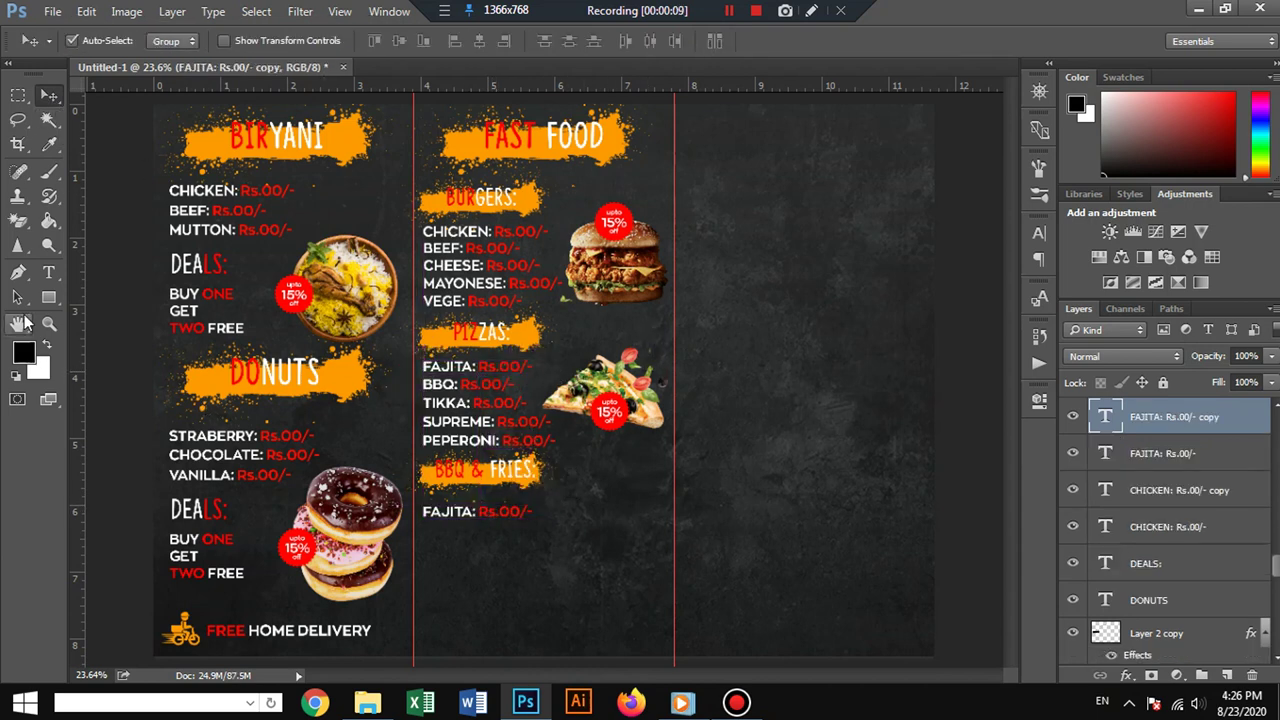
pyautogui.click(49, 272)
pyautogui.moveTo(474, 511); pyautogui.dragTo(421, 511)
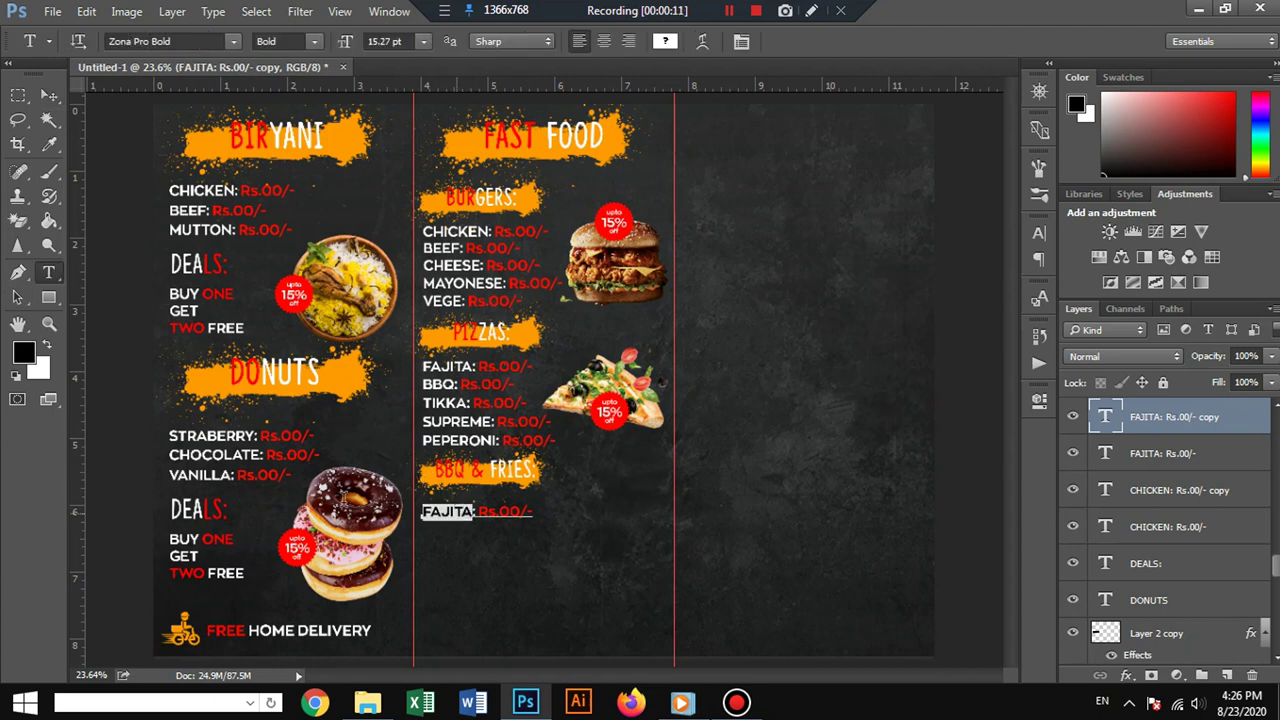
pyautogui.write('FR')
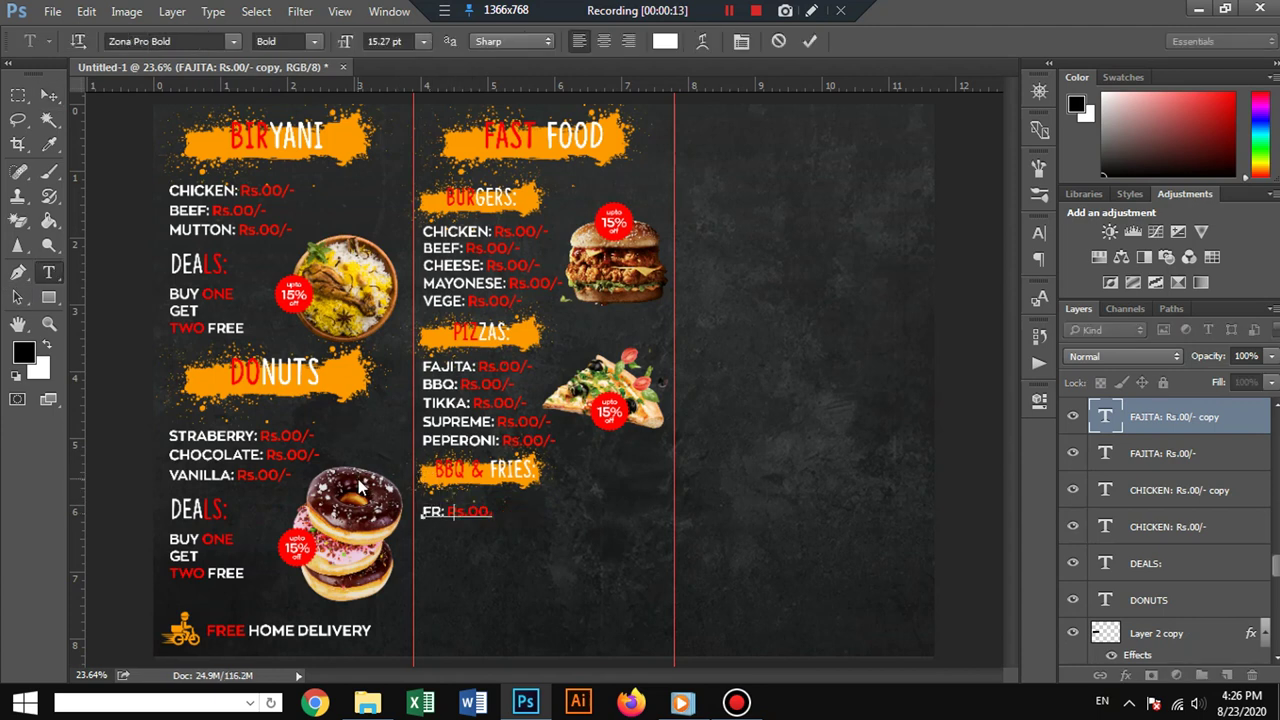
pyautogui.write('IES')
pyautogui.click(49, 94)
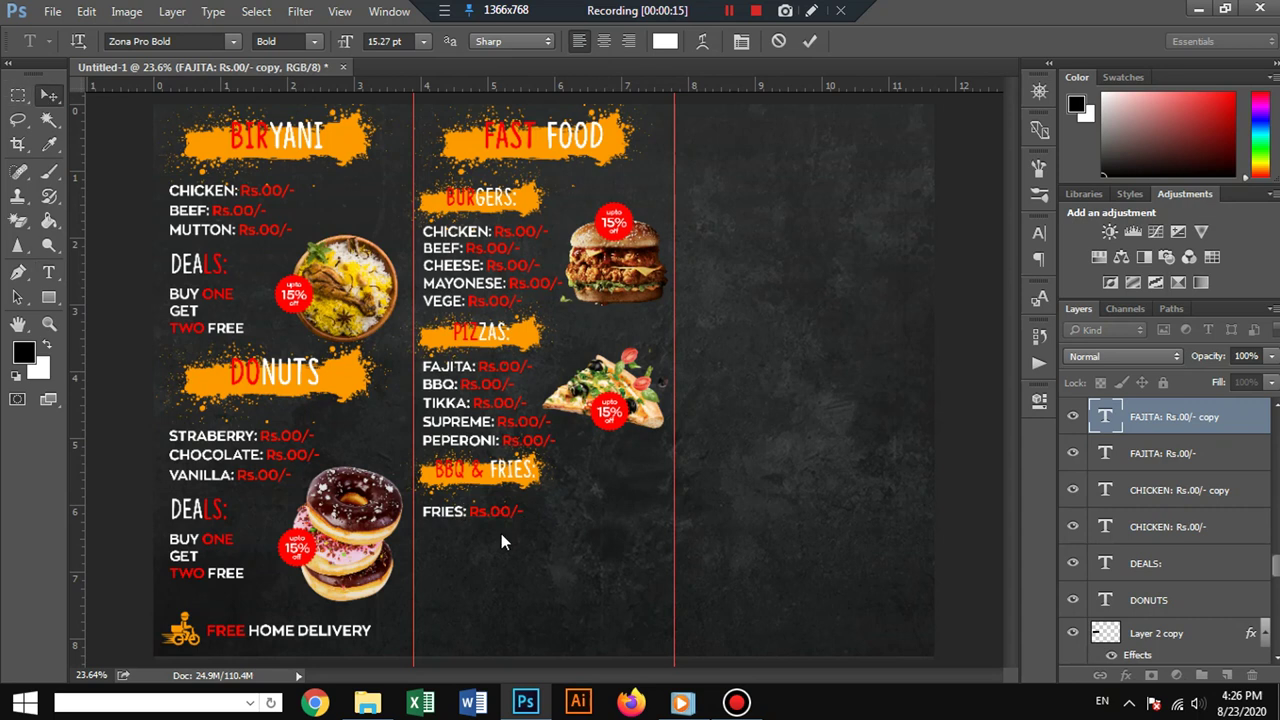
# Add a CHEESE FRIES price line below the FRIES line.
pyautogui.moveTo(470, 513)
pyautogui.mouseDown()
pyautogui.moveTo(463, 535)
pyautogui.moveTo(383, 524)
pyautogui.mouseUp()
pyautogui.press('t')
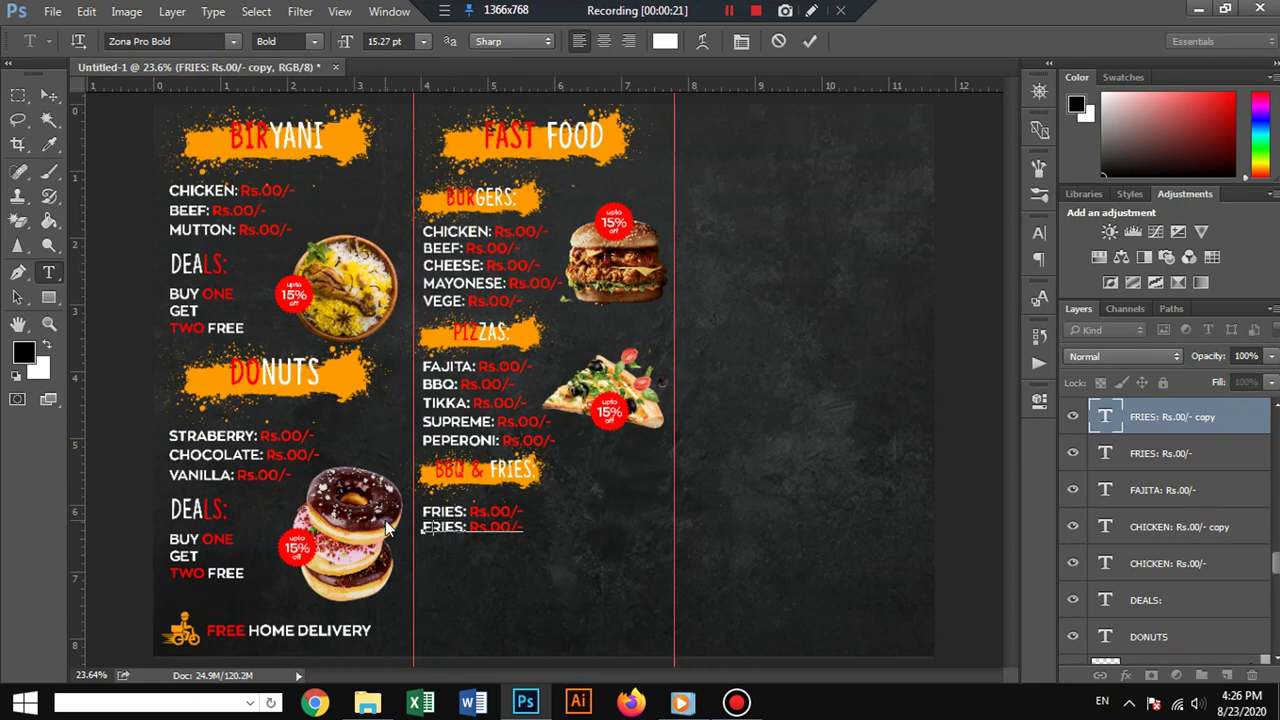
pyautogui.write('CHEESE:')
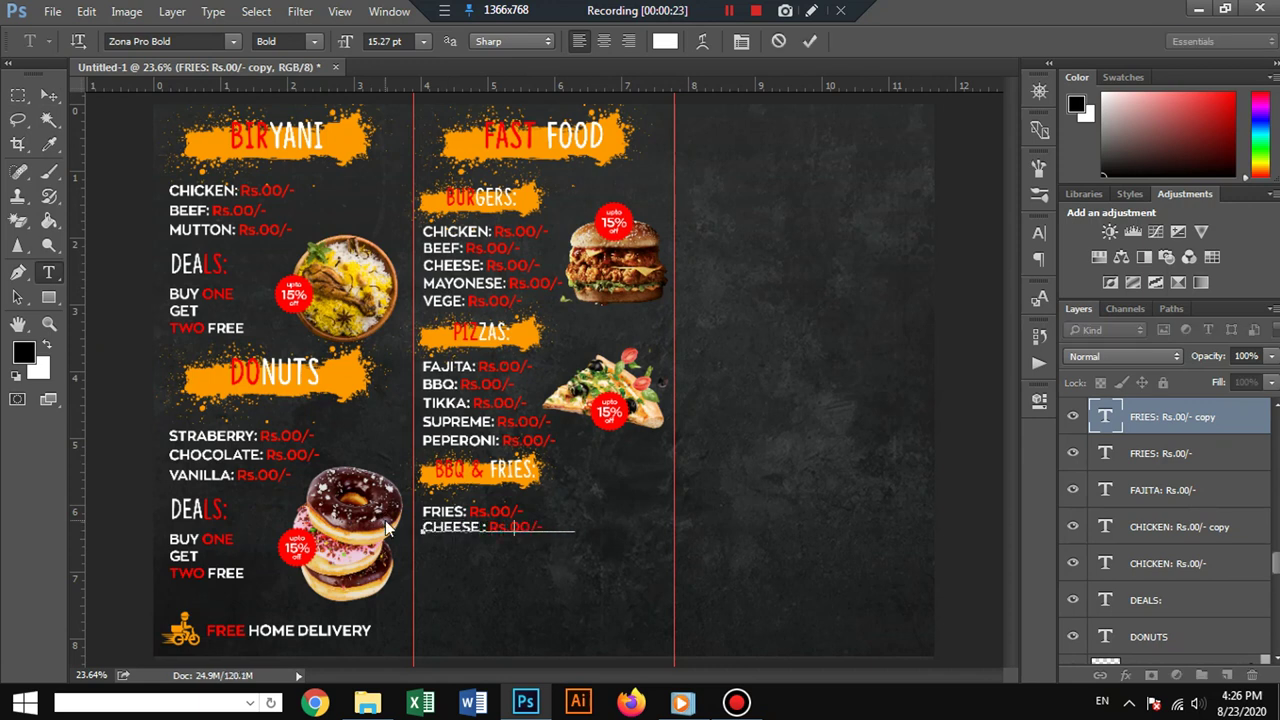
pyautogui.write(' FRIES')
pyautogui.click(50, 95)
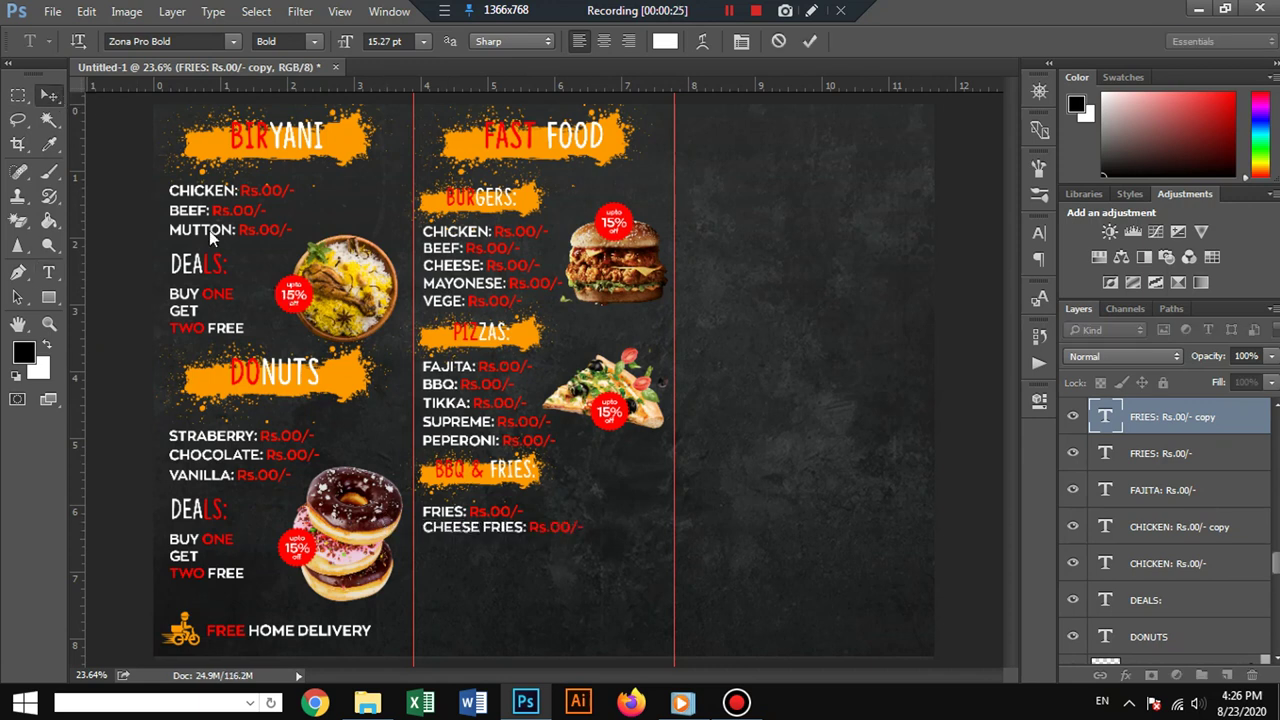
pyautogui.hotkey('alt', 'f')
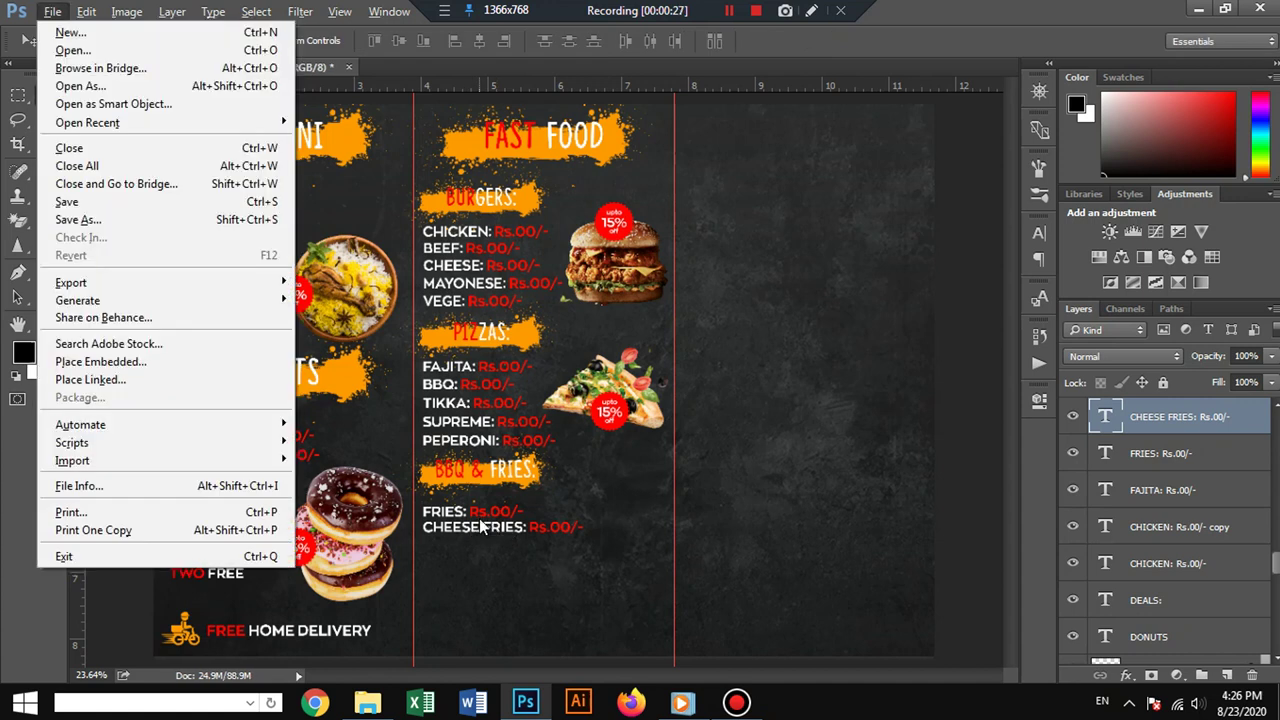
pyautogui.press('Escape')
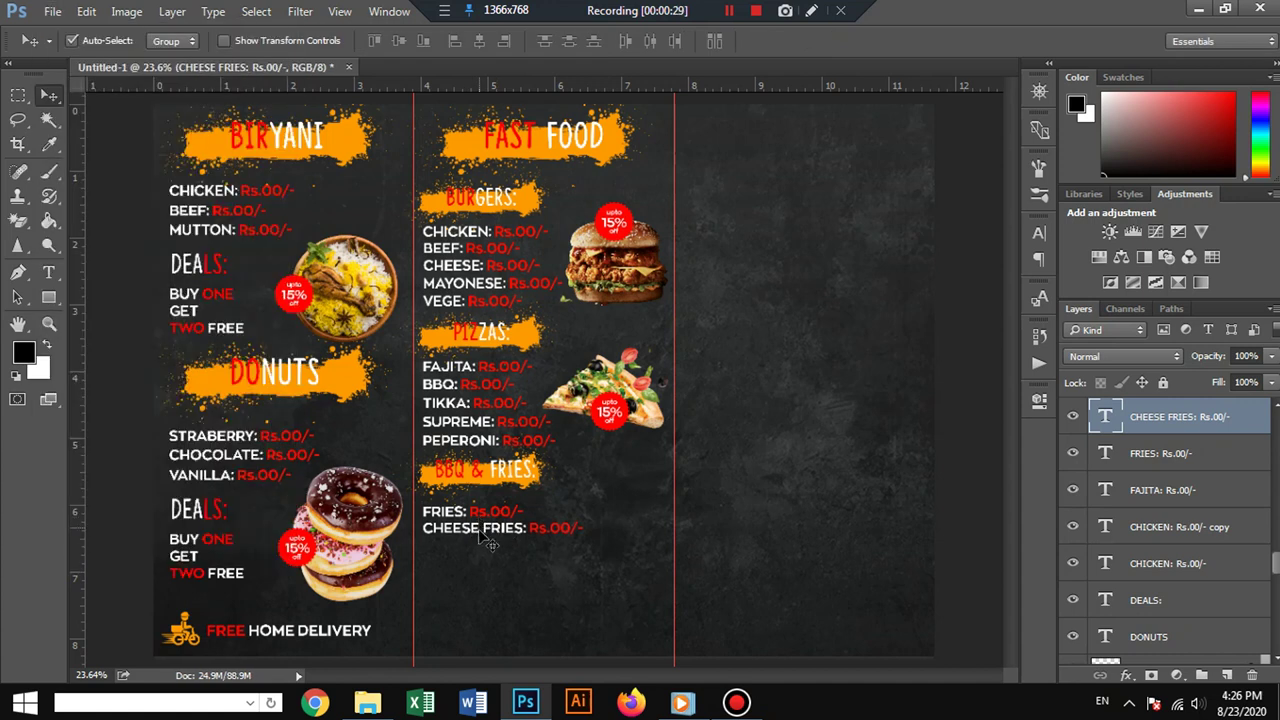
# Add a CHICKEN BBQ price line below CHEESE FRIES.
pyautogui.moveTo(481, 537)
pyautogui.mouseDown()
pyautogui.moveTo(483, 556)
pyautogui.moveTo(410, 570)
pyautogui.mouseUp()
pyautogui.click(48, 272)
pyautogui.hotkey('ctrl', 'h')
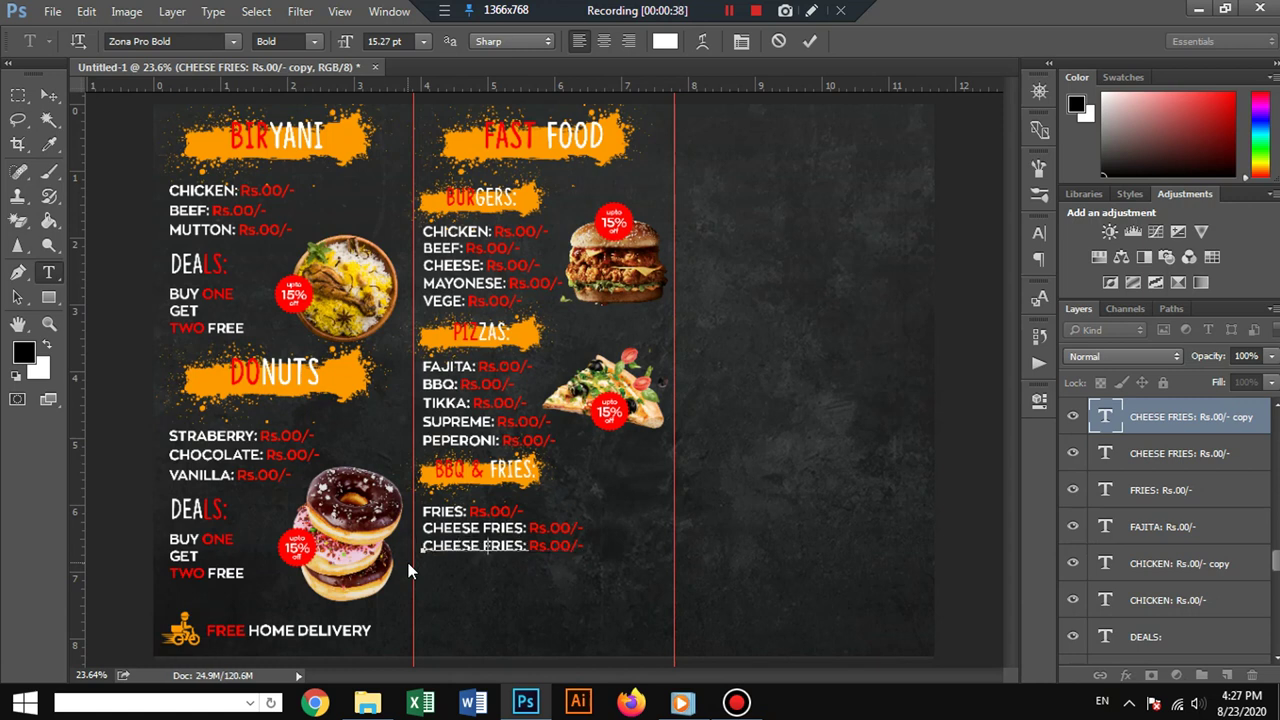
pyautogui.write('CHICKEN ')
pyautogui.write('BBQ')
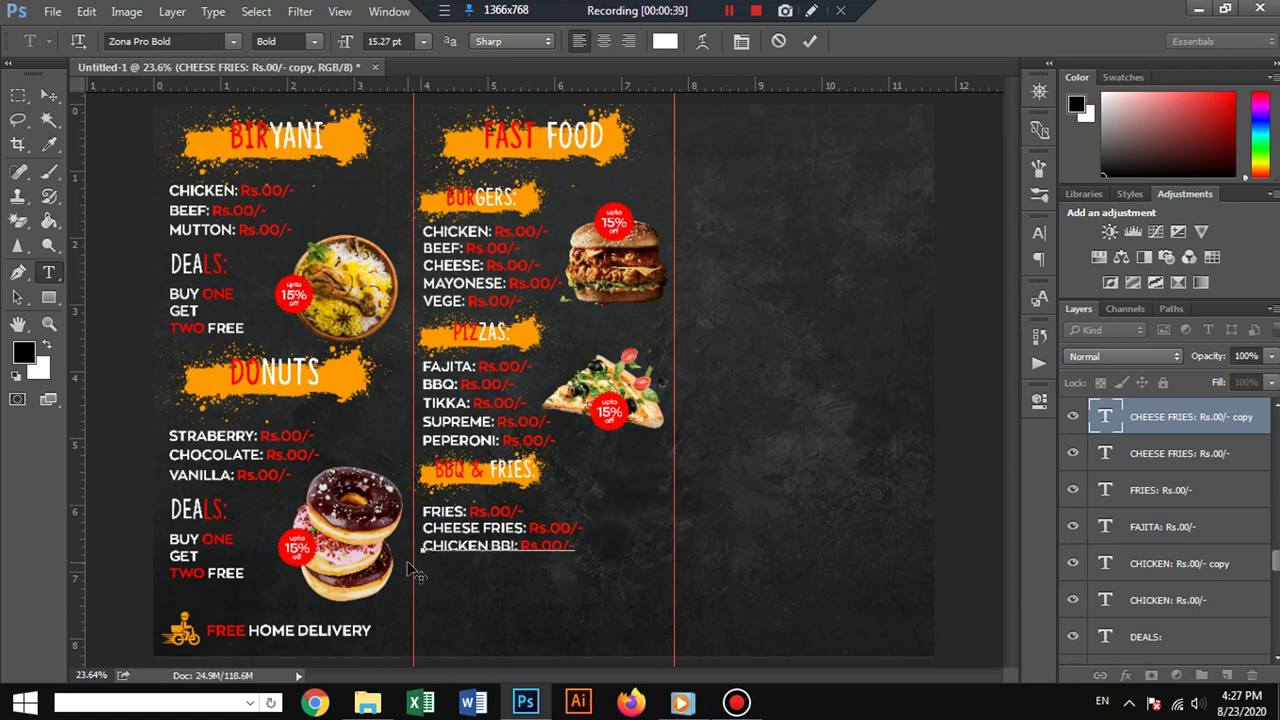
pyautogui.write(':')
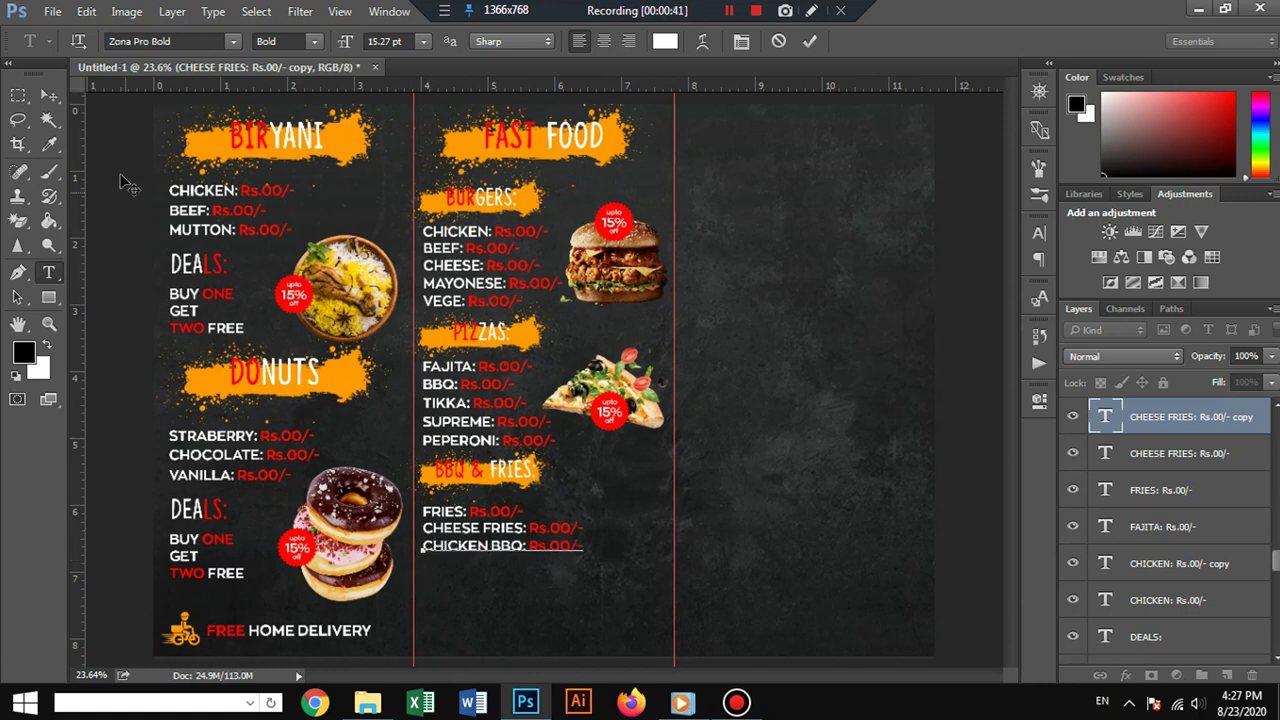
pyautogui.click(47, 94)
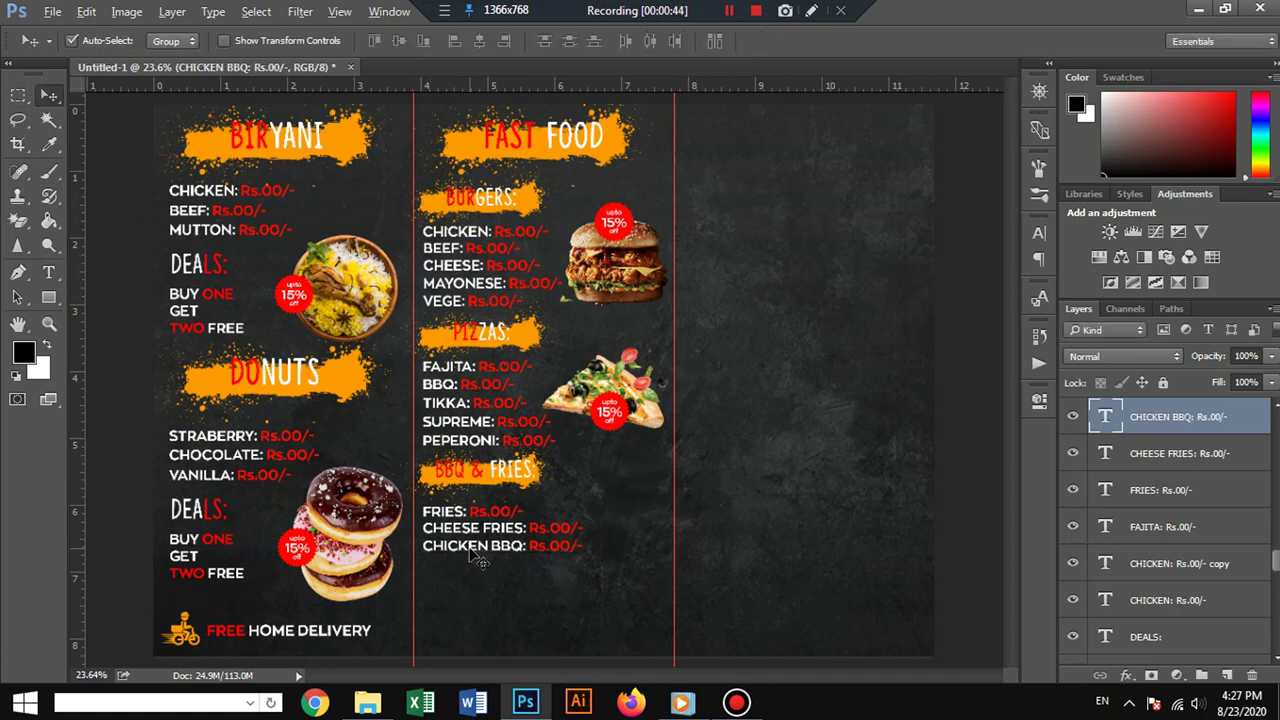
# Add a BEEF BBQ price line below CHICKEN BBQ and nudge the FRIES line slightly.
pyautogui.moveTo(470, 549); pyautogui.dragTo(478, 566)
pyautogui.hotkey('shift', 'Down')
pyautogui.hotkey('shift', 'Down')
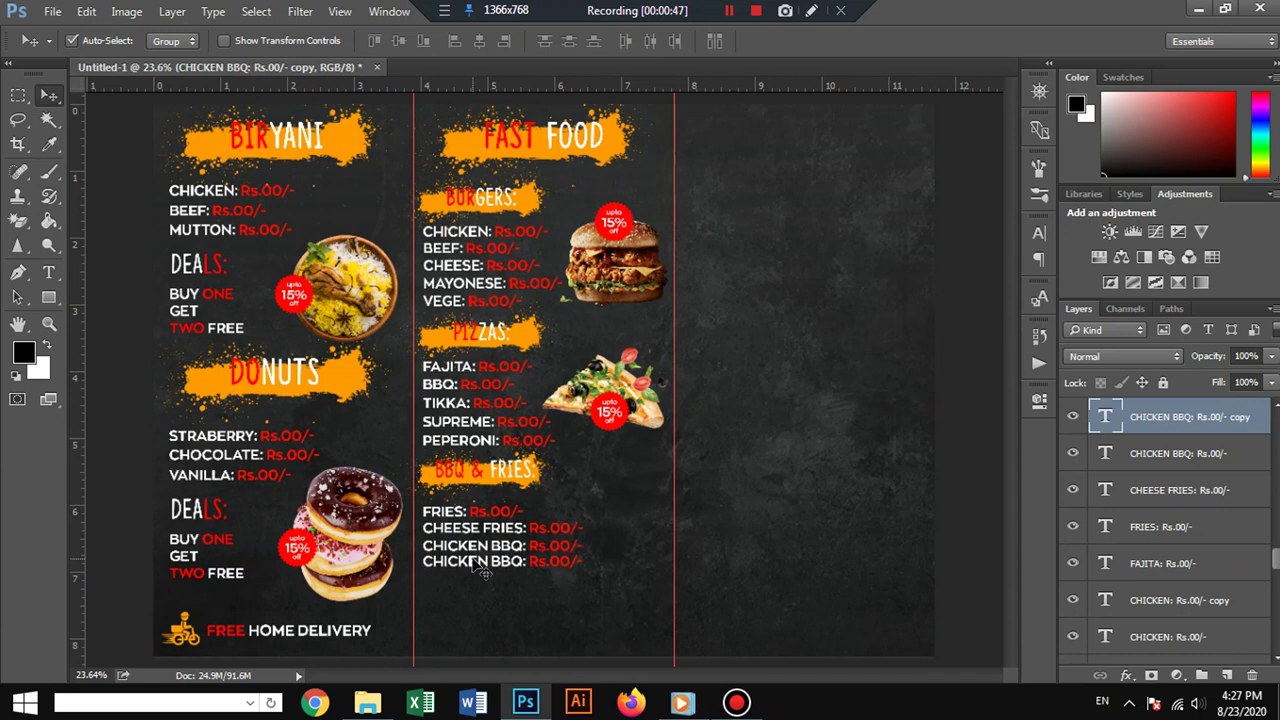
pyautogui.press('Down')
pyautogui.press('Down')
pyautogui.press('Down')
pyautogui.click(48, 272)
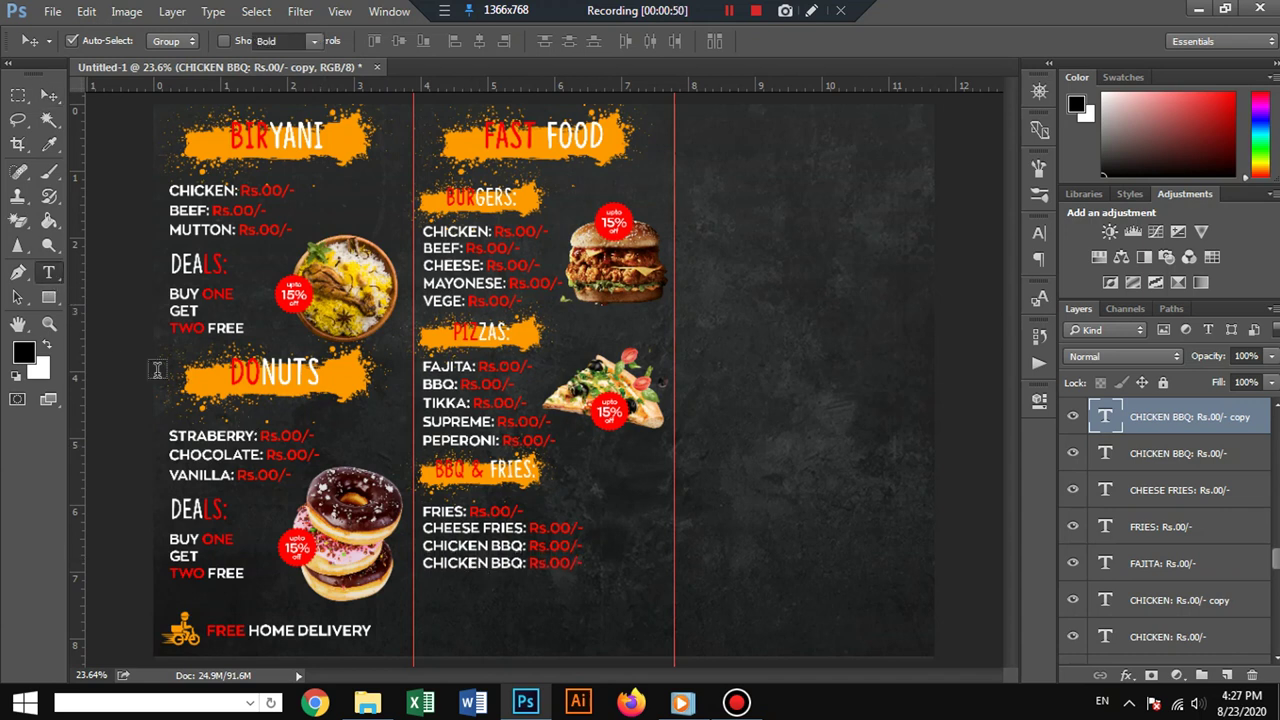
pyautogui.doubleClick(458, 563)
pyautogui.write('BEEF')
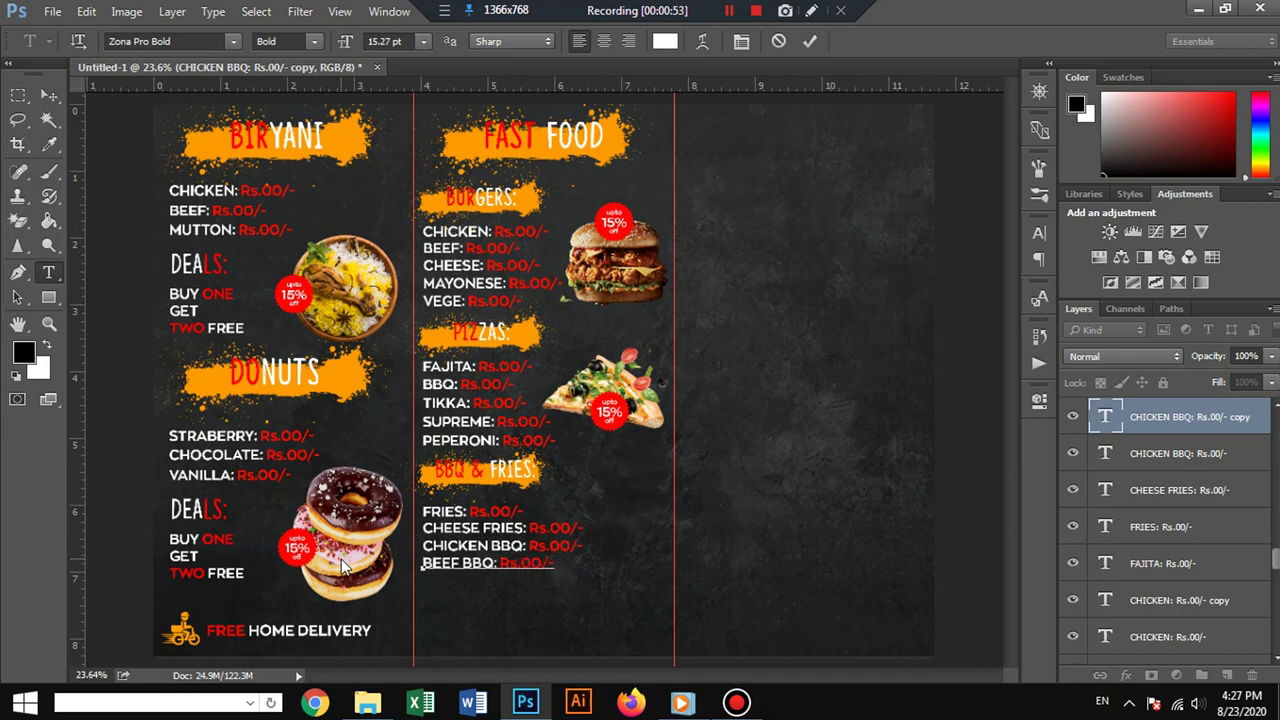
pyautogui.click(49, 95)
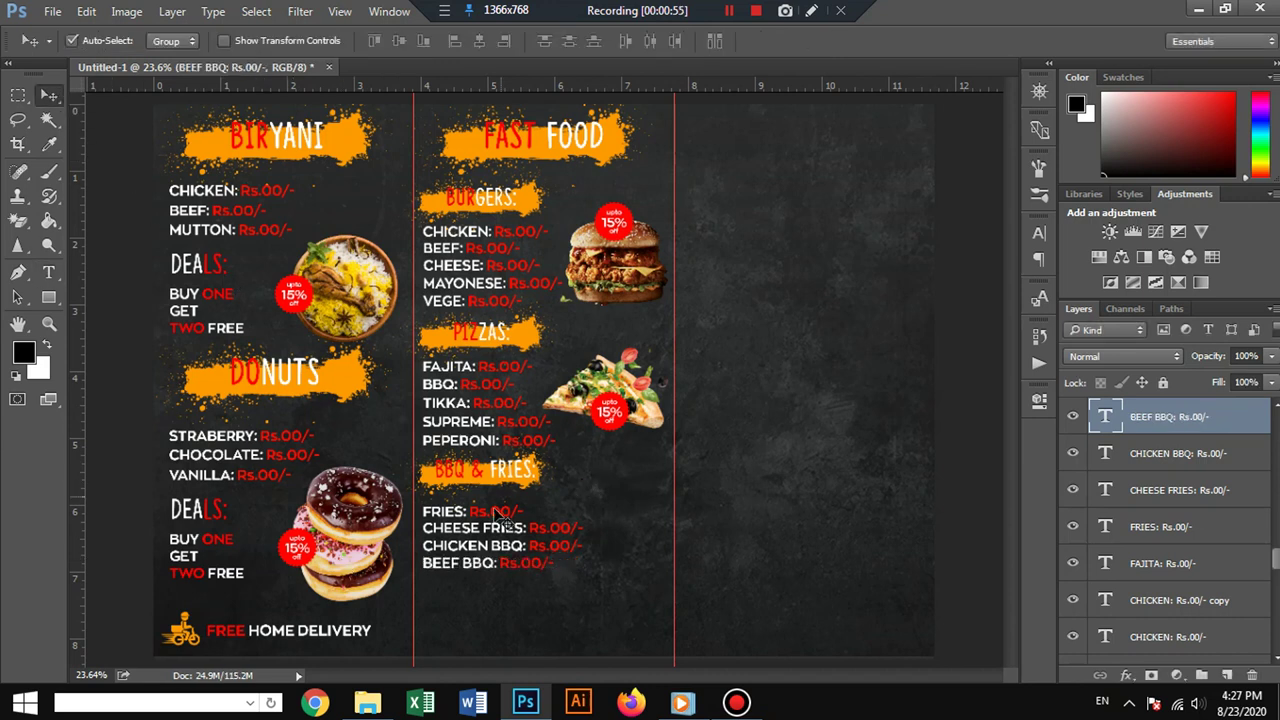
pyautogui.click(512, 524)
pyautogui.moveTo(512, 524); pyautogui.dragTo(510, 522)
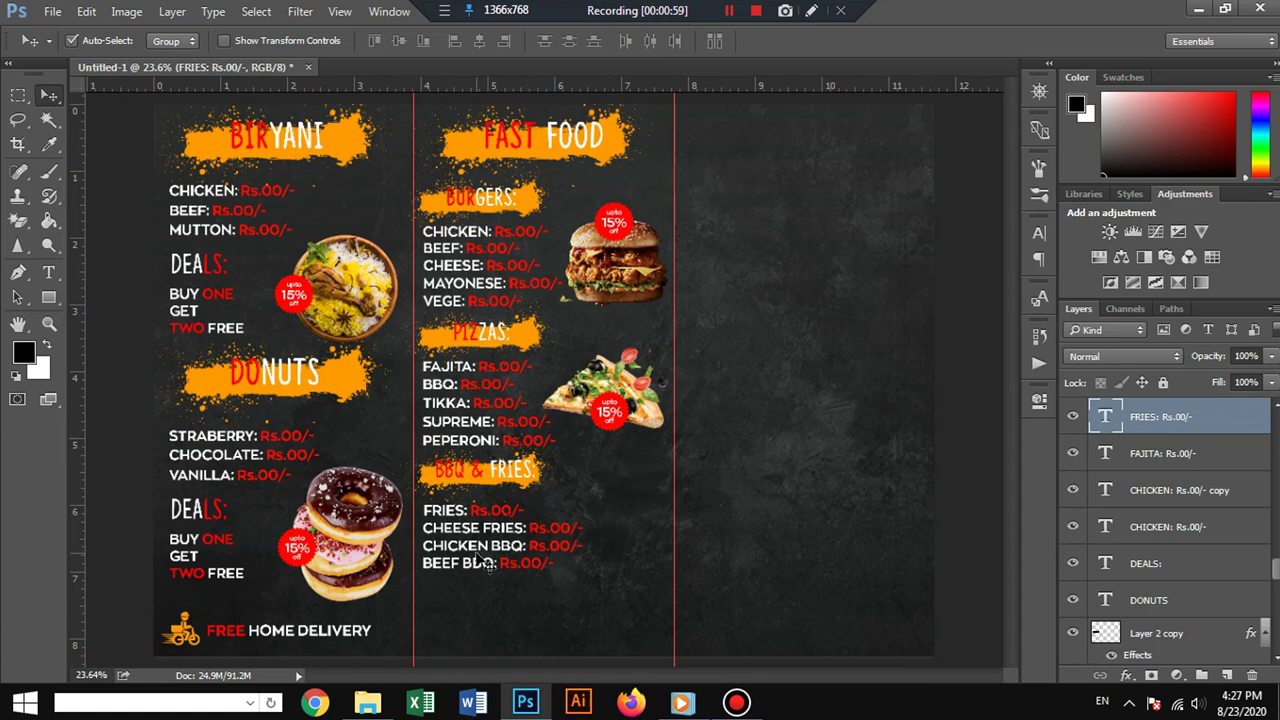
# Duplicate the donut DEALS: BUY ONE GET TWO FREE block under the BBQ & FRIES list.
pyautogui.click(200, 520)
pyautogui.keyDown('shift'); pyautogui.click(205, 537); pyautogui.keyUp('shift')
pyautogui.hotkey('ctrl', 'j')
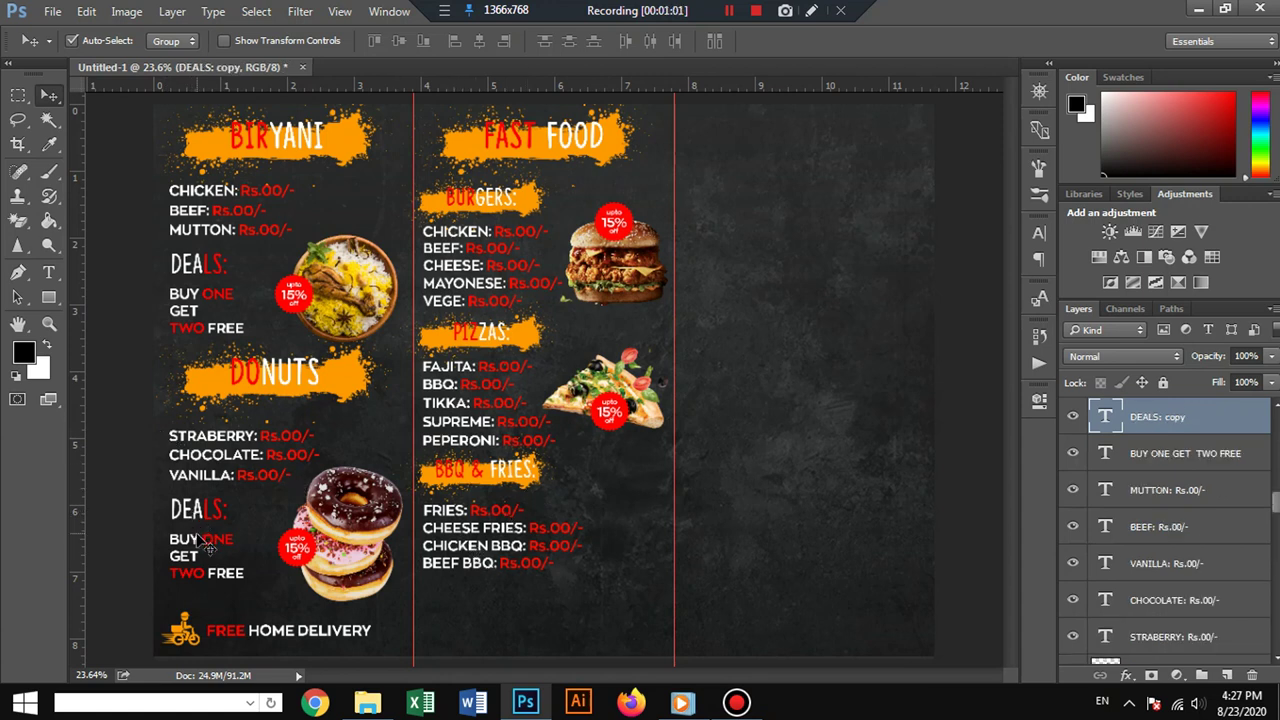
pyautogui.moveTo(200, 516); pyautogui.dragTo(451, 590)
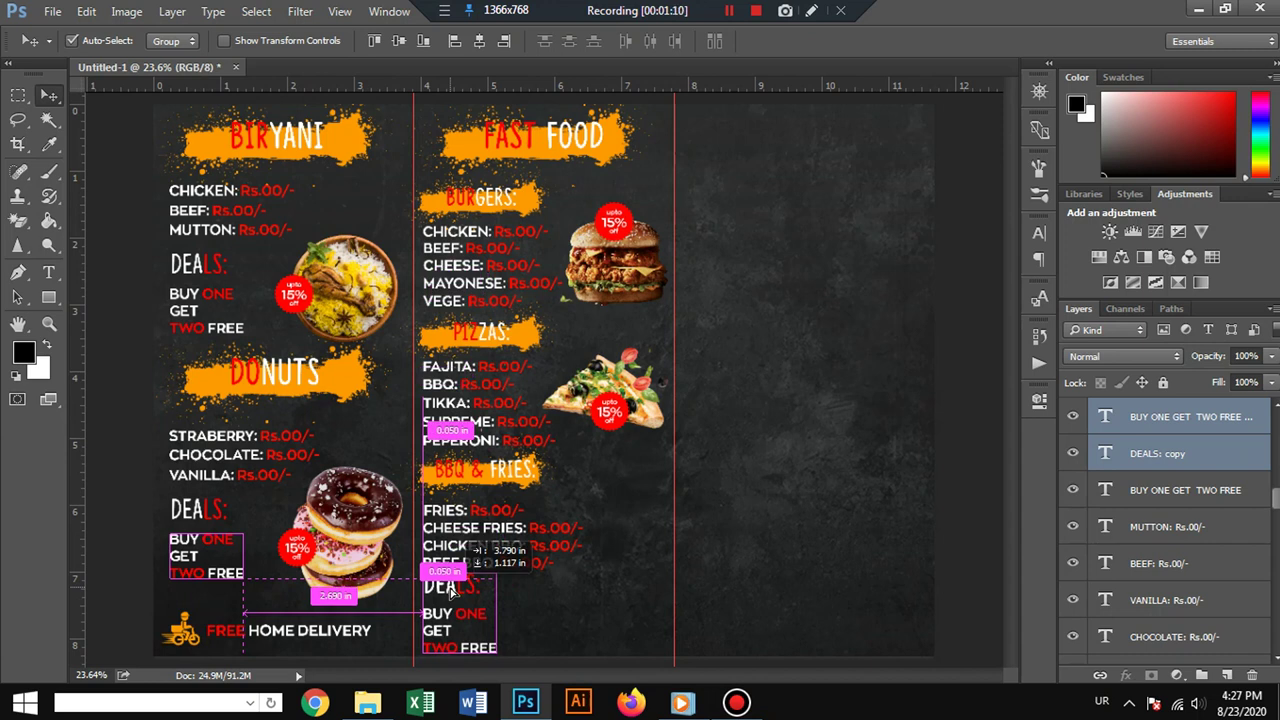
pyautogui.moveTo(450, 592); pyautogui.dragTo(451, 589)
pyautogui.click(786, 563)
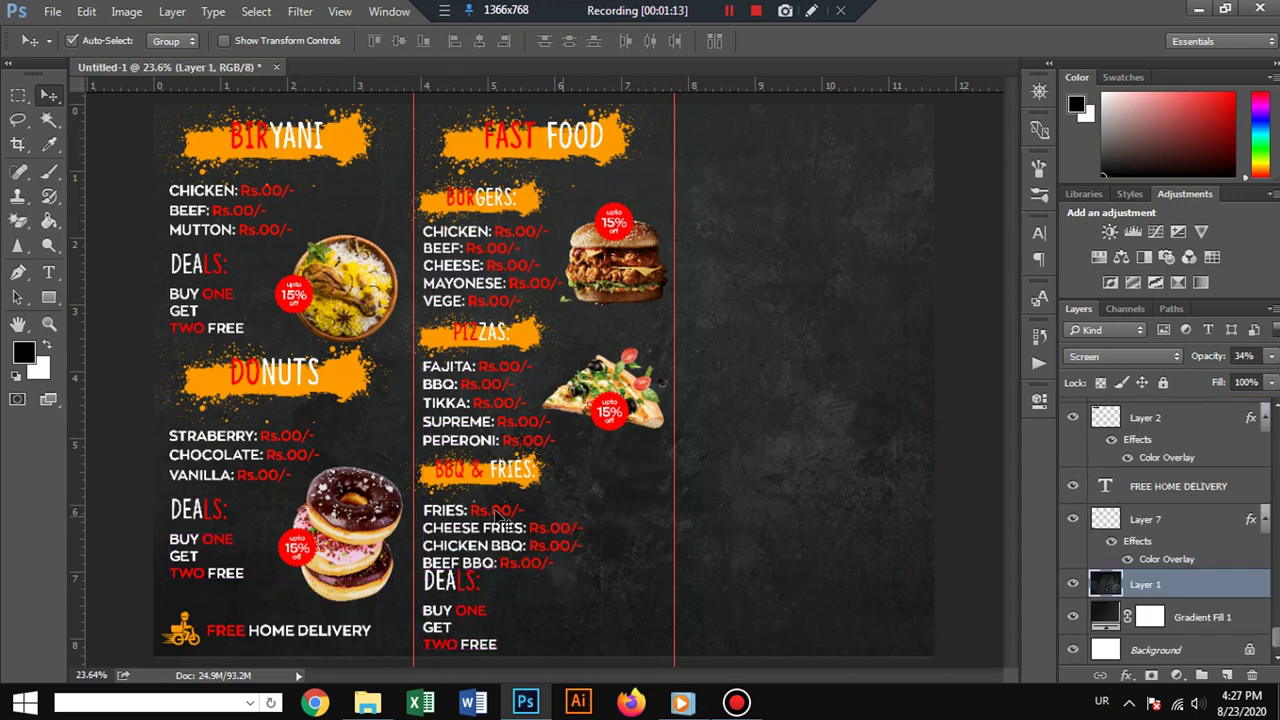
# Move the FRIES, CHEESE FRIES, CHICKEN BBQ and BEEF BBQ lines up together.
pyautogui.click(500, 520)
pyautogui.keyDown('shift'); pyautogui.click(494, 528); pyautogui.keyUp('shift')
pyautogui.keyDown('shift'); pyautogui.click(497, 546); pyautogui.keyUp('shift')
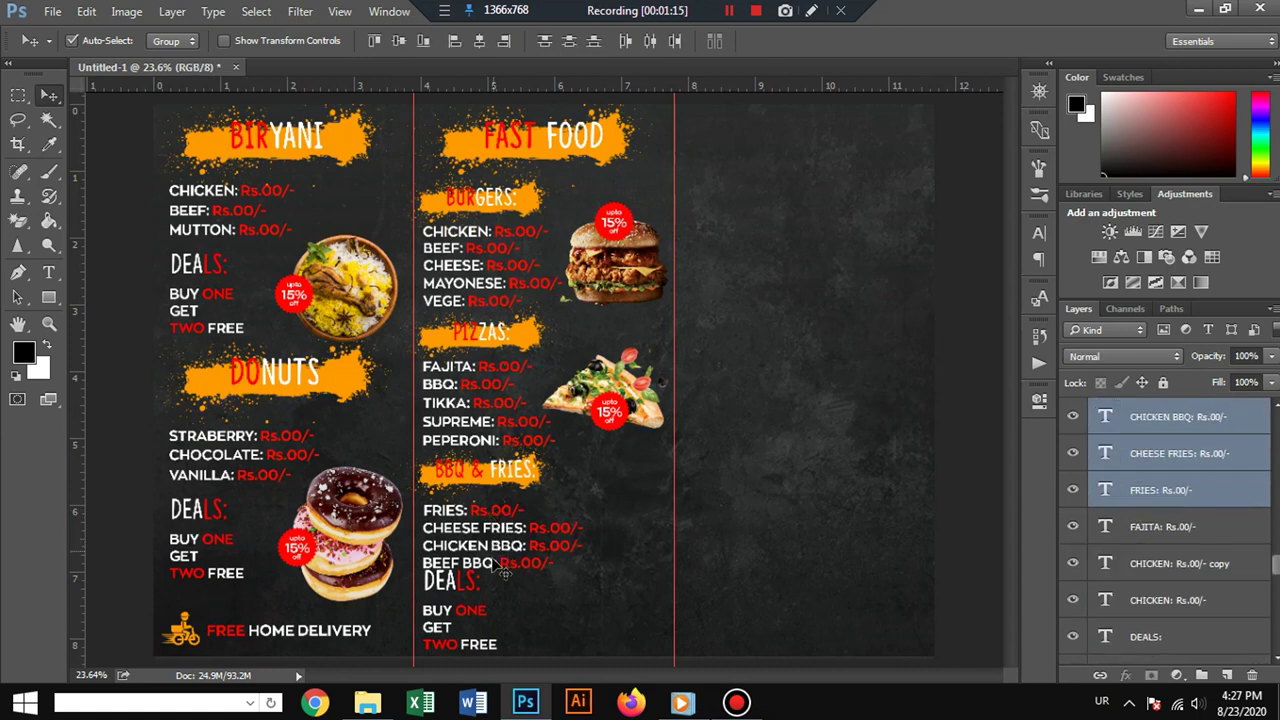
pyautogui.keyDown('shift'); pyautogui.click(495, 563); pyautogui.keyUp('shift')
pyautogui.moveTo(484, 518); pyautogui.dragTo(485, 510)
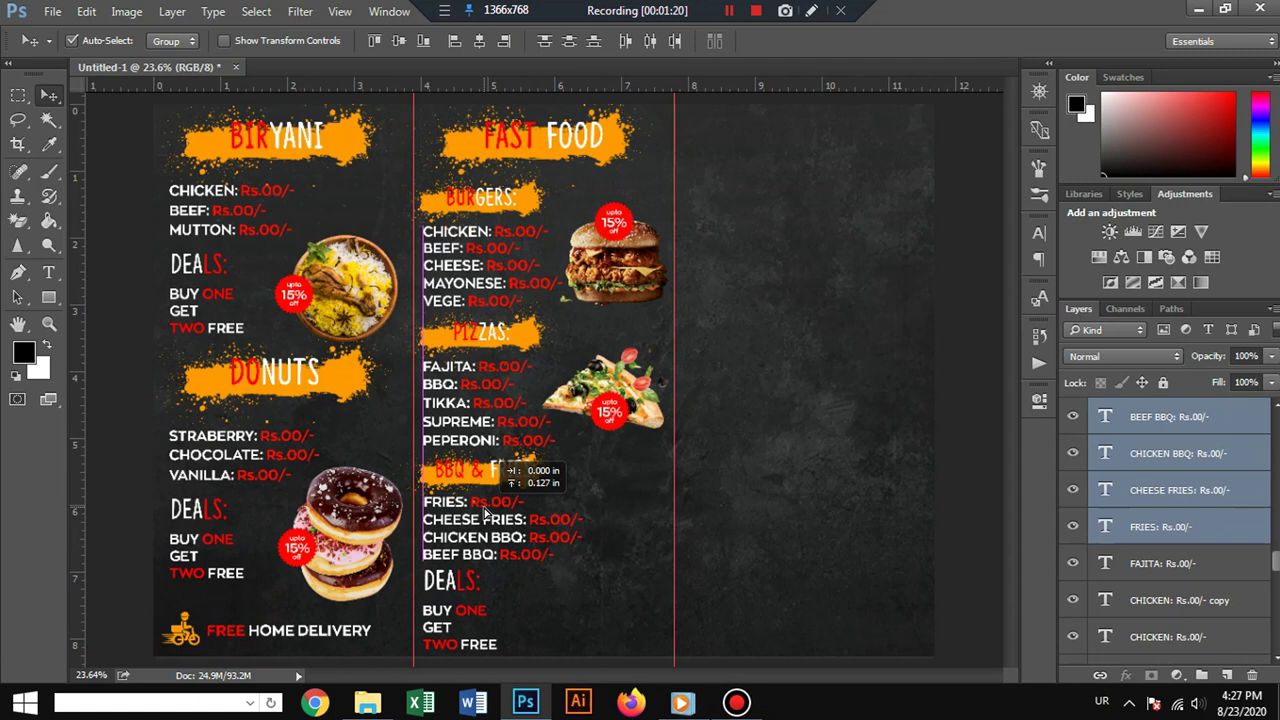
pyautogui.moveTo(484, 511); pyautogui.dragTo(484, 511)
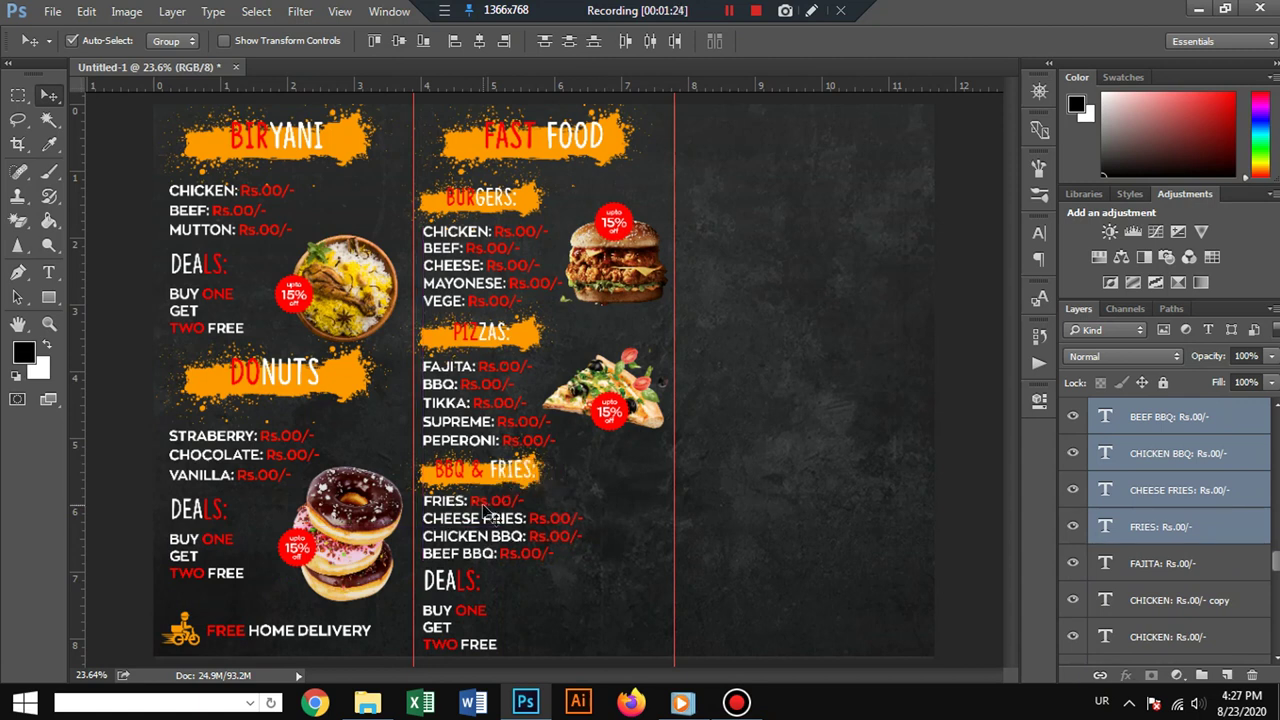
# Nudge the middle-panel and donut DEALS headings slightly lower, then select the biryani DEALS heading.
pyautogui.click(472, 582)
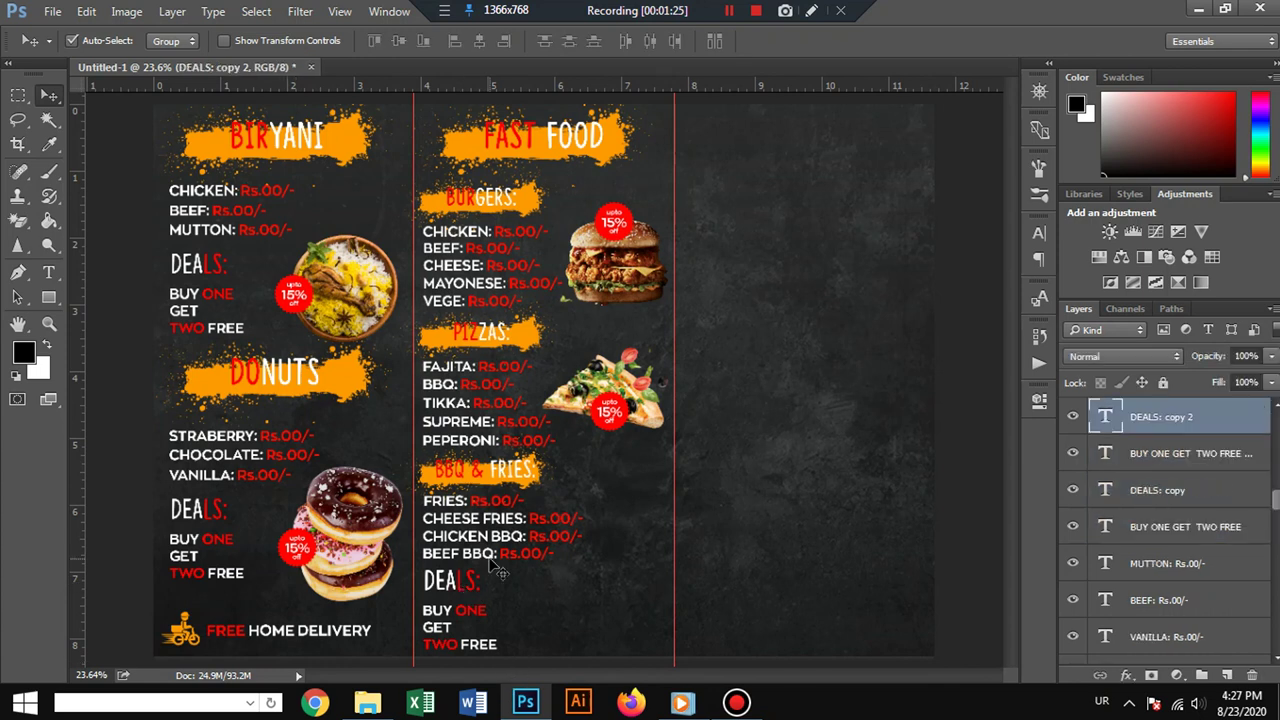
pyautogui.moveTo(490, 560); pyautogui.dragTo(490, 562)
pyautogui.click(210, 518)
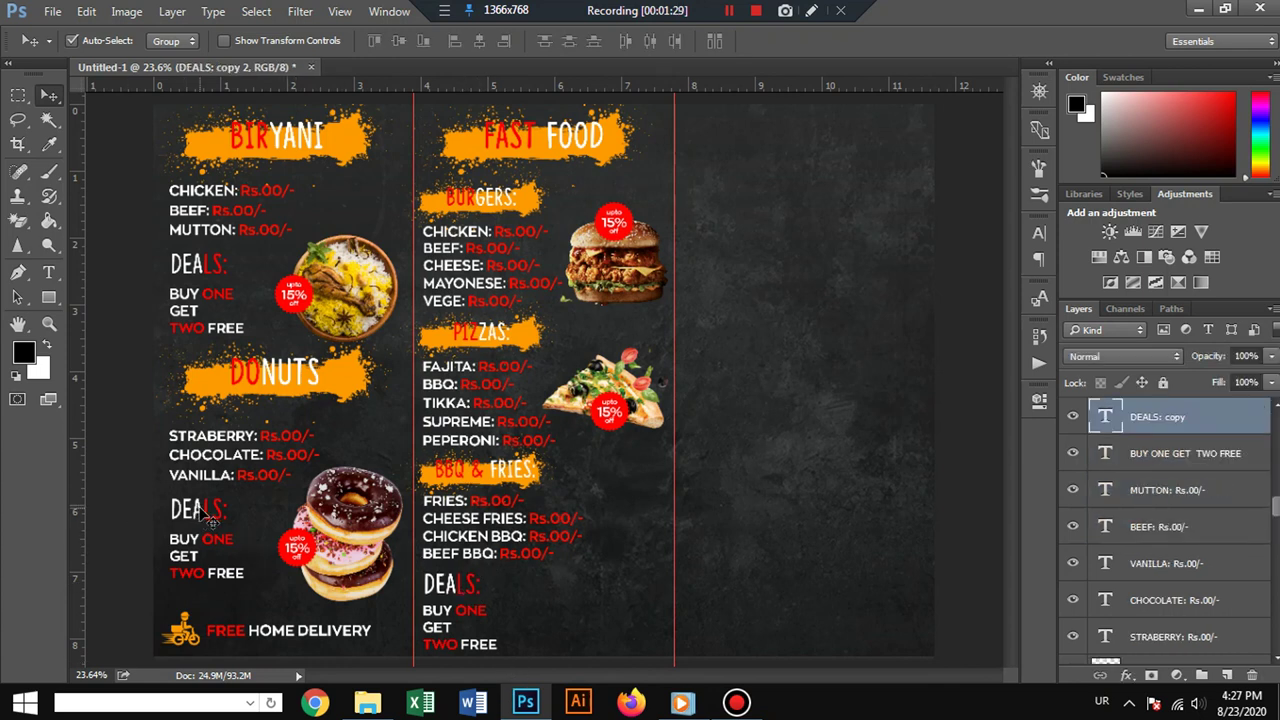
pyautogui.moveTo(208, 514); pyautogui.dragTo(208, 516)
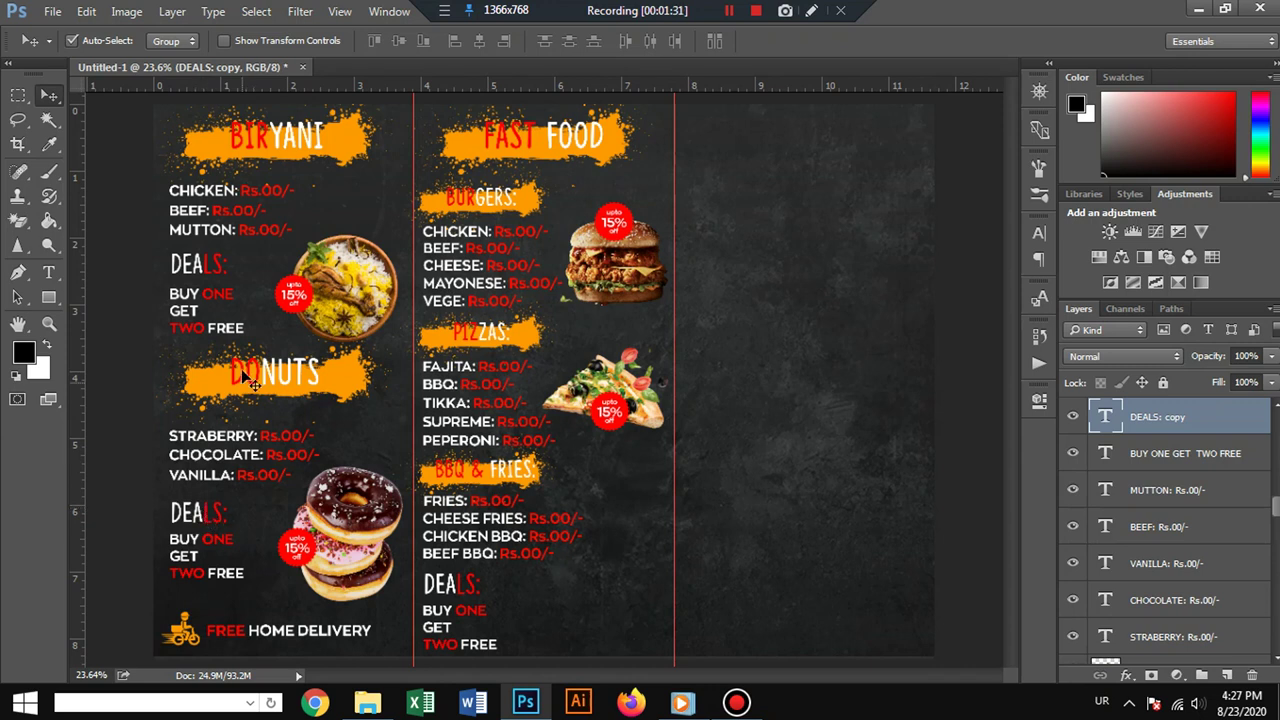
pyautogui.click(198, 263)
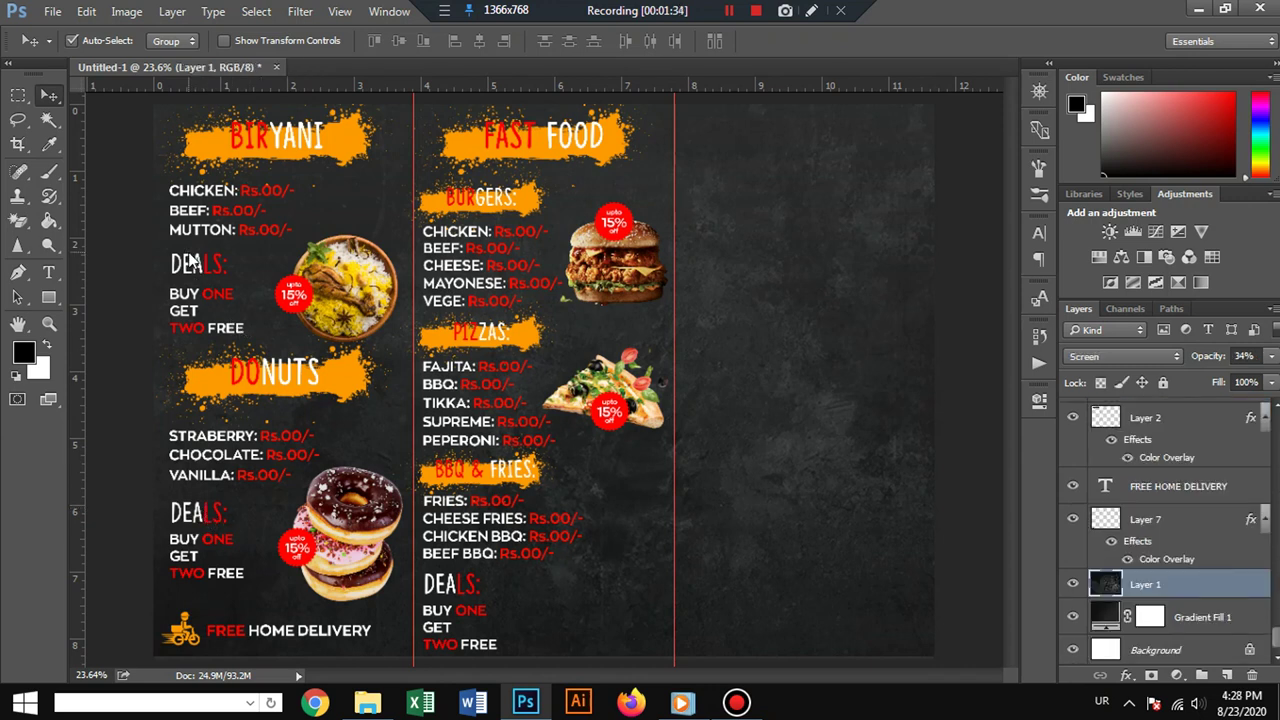
pyautogui.click(204, 278)
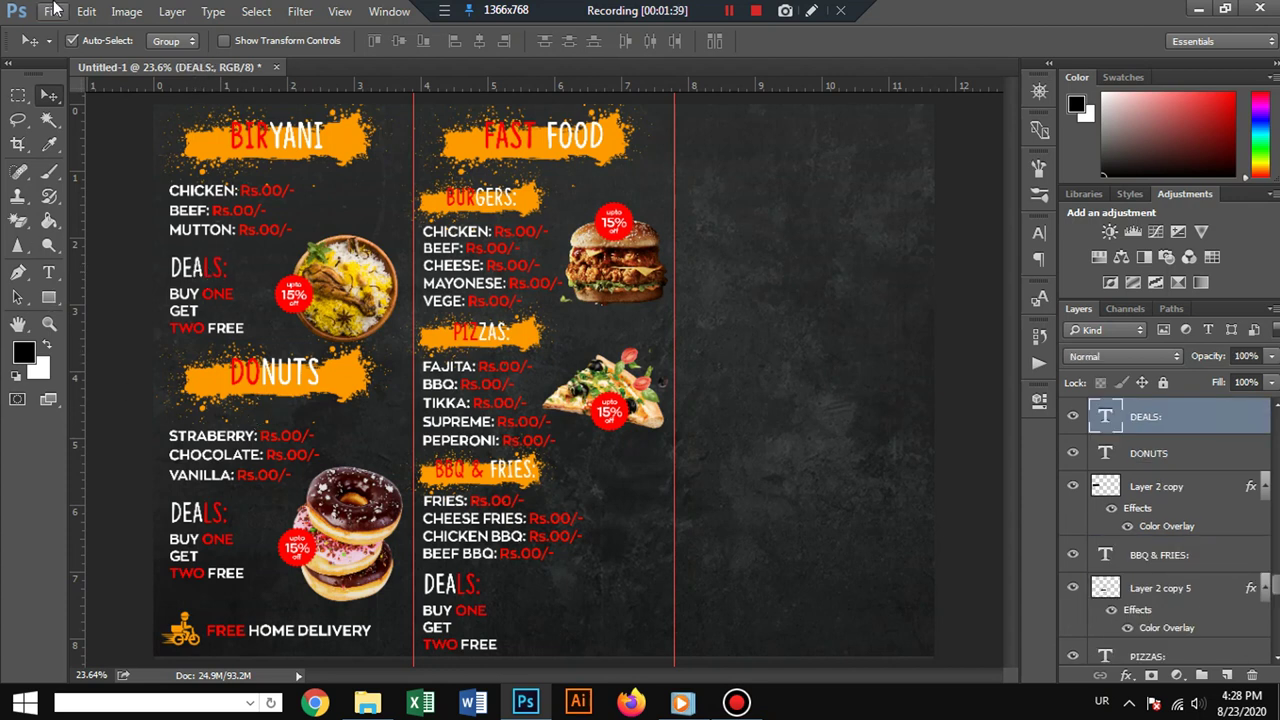
# Bring the fries PNG into the menu document and close its file without saving.
pyautogui.click(53, 12)
pyautogui.click(90, 50)
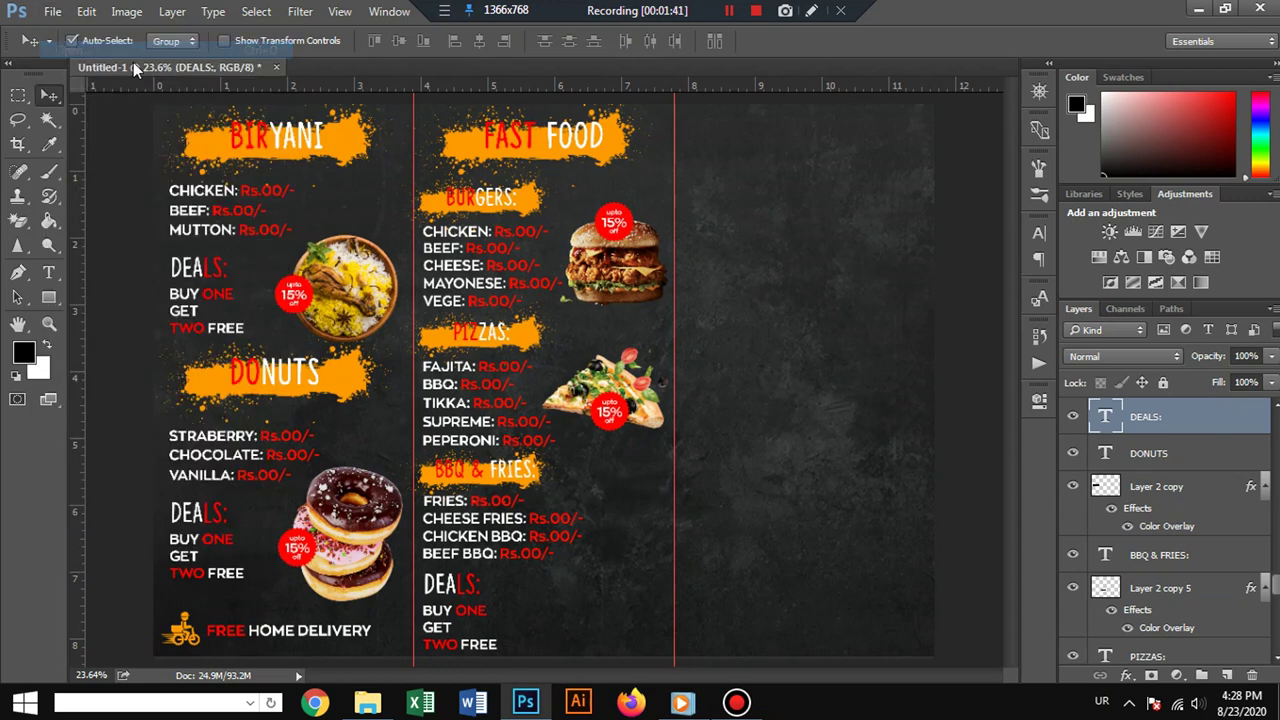
pyautogui.click(213, 210)
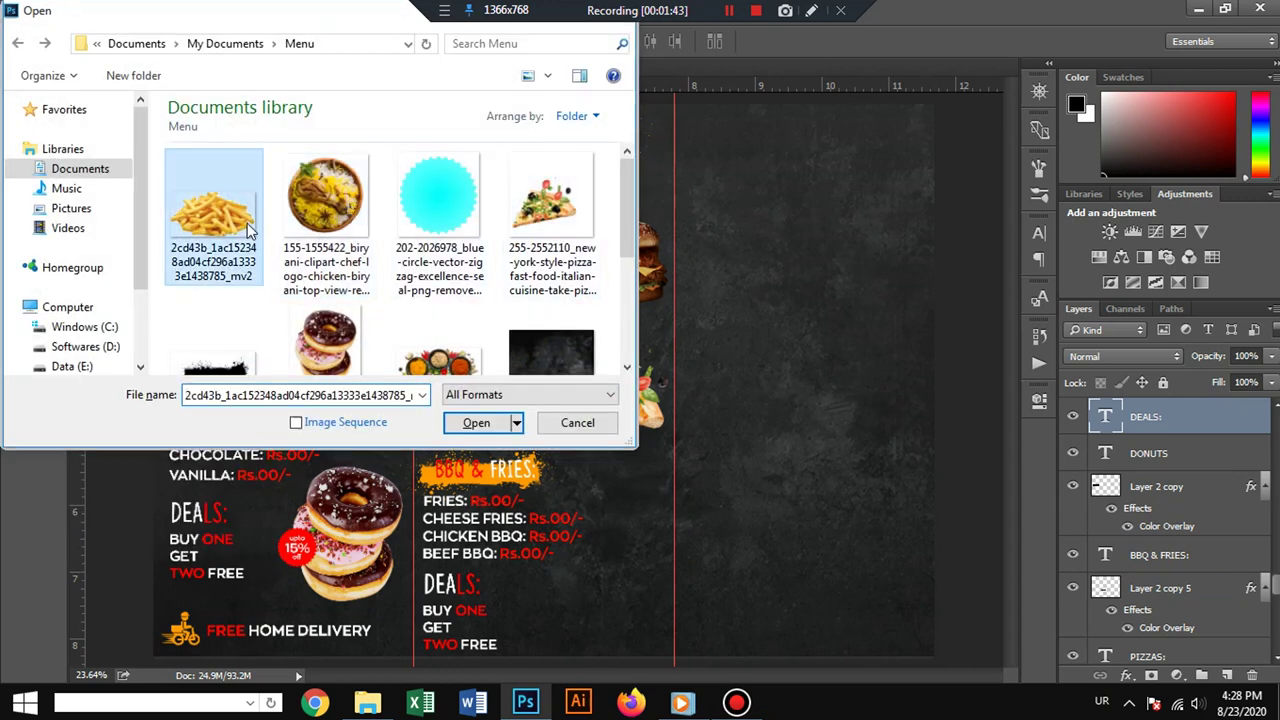
pyautogui.click(460, 427)
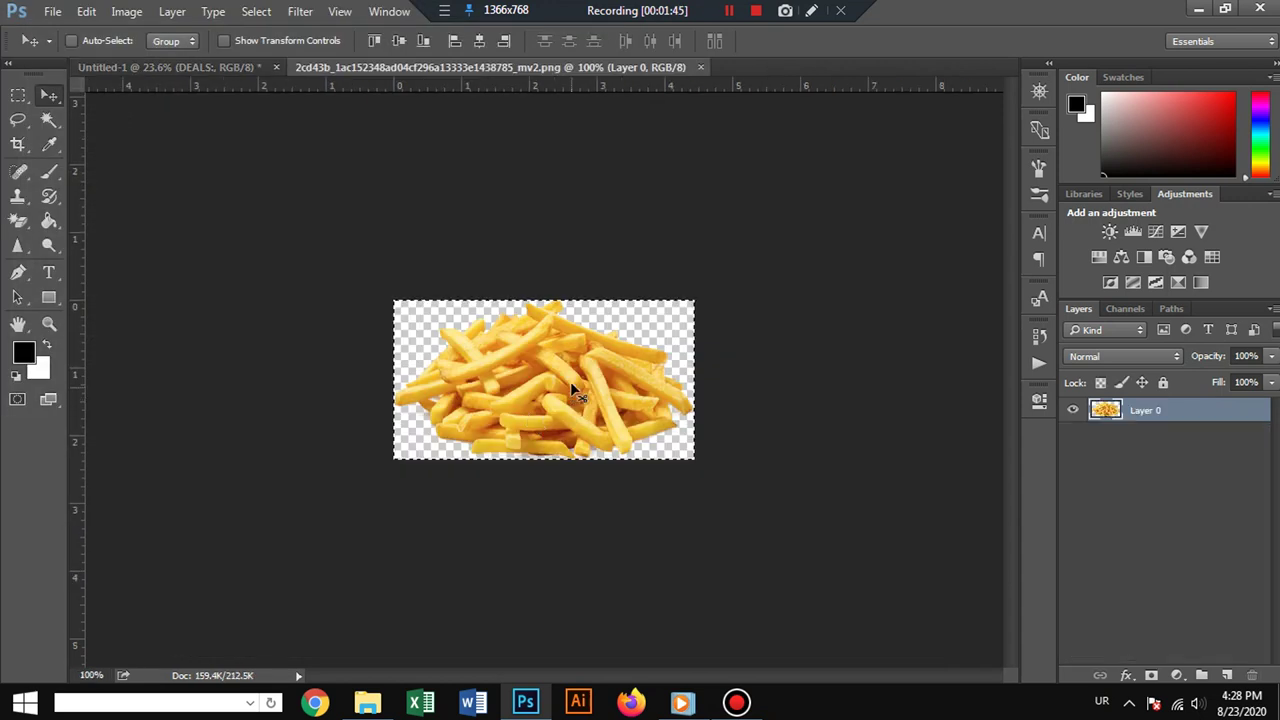
pyautogui.moveTo(570, 381); pyautogui.dragTo(690, 70)
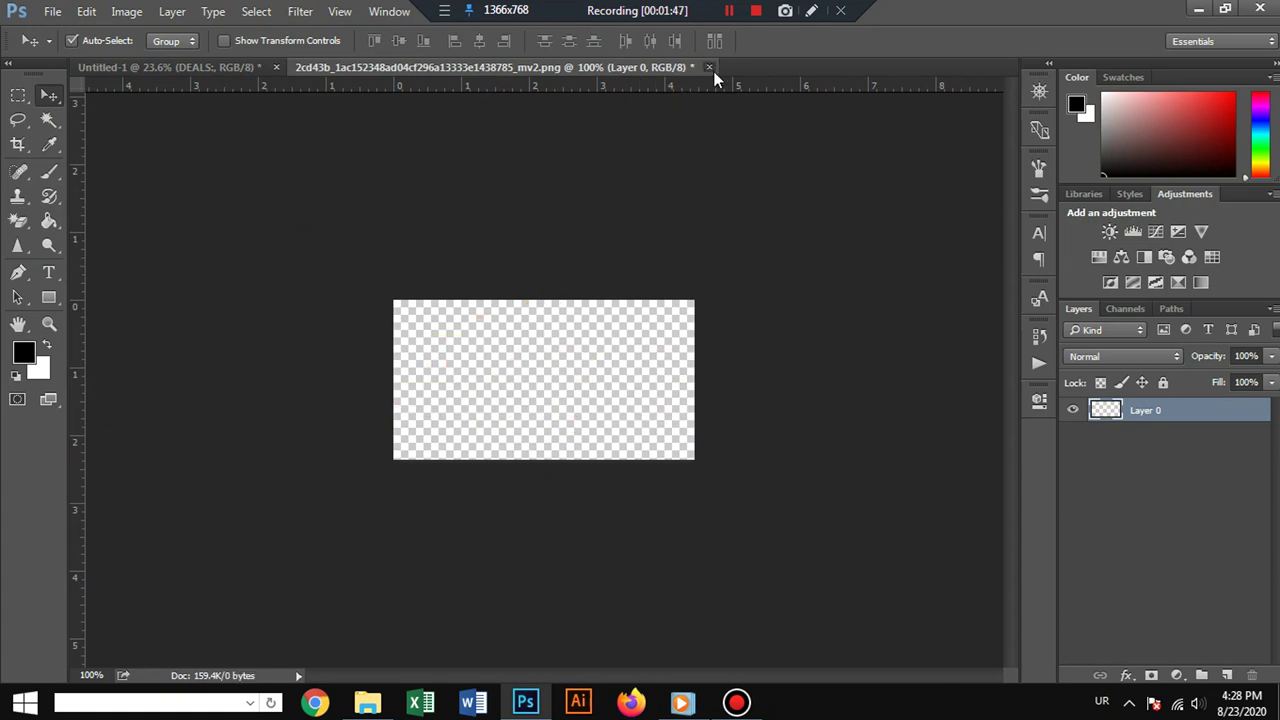
pyautogui.click(709, 67)
pyautogui.click(664, 290)
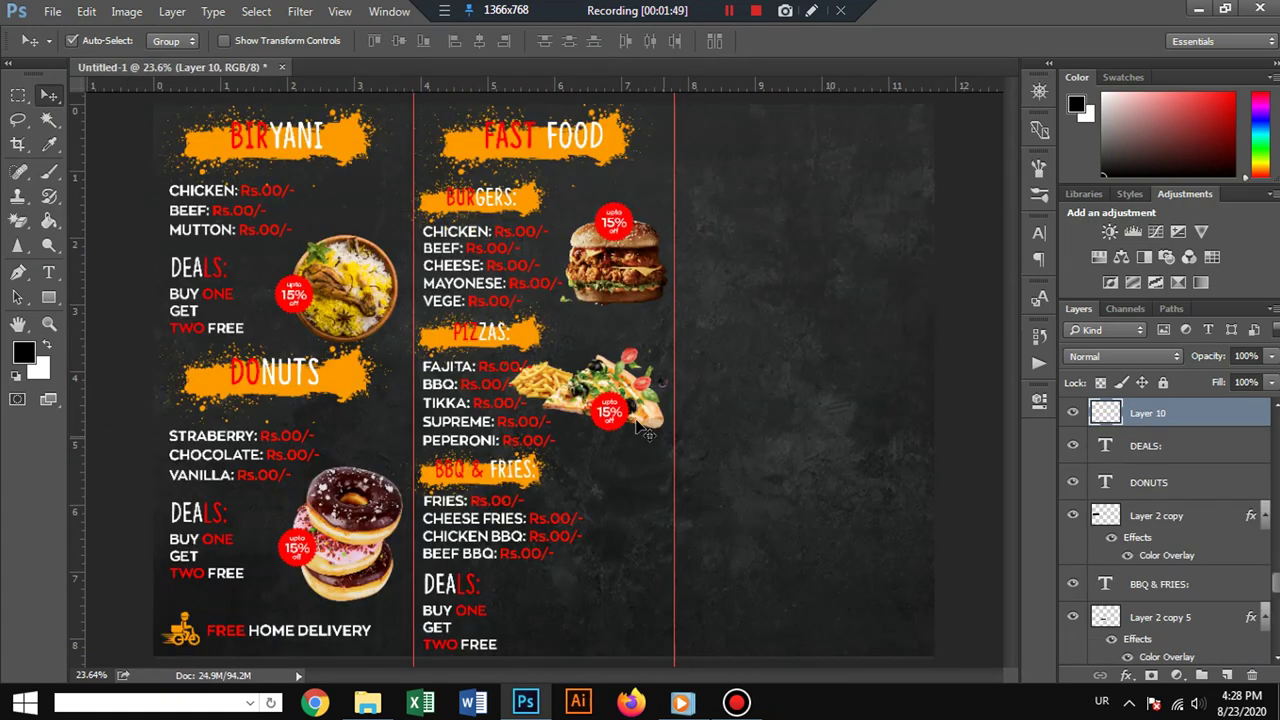
# Enlarge the fries image to about 197.5% and place it beside the middle-panel DEALS block.
pyautogui.hotkey('ctrl', 't')
pyautogui.moveTo(577, 400); pyautogui.dragTo(613, 422)
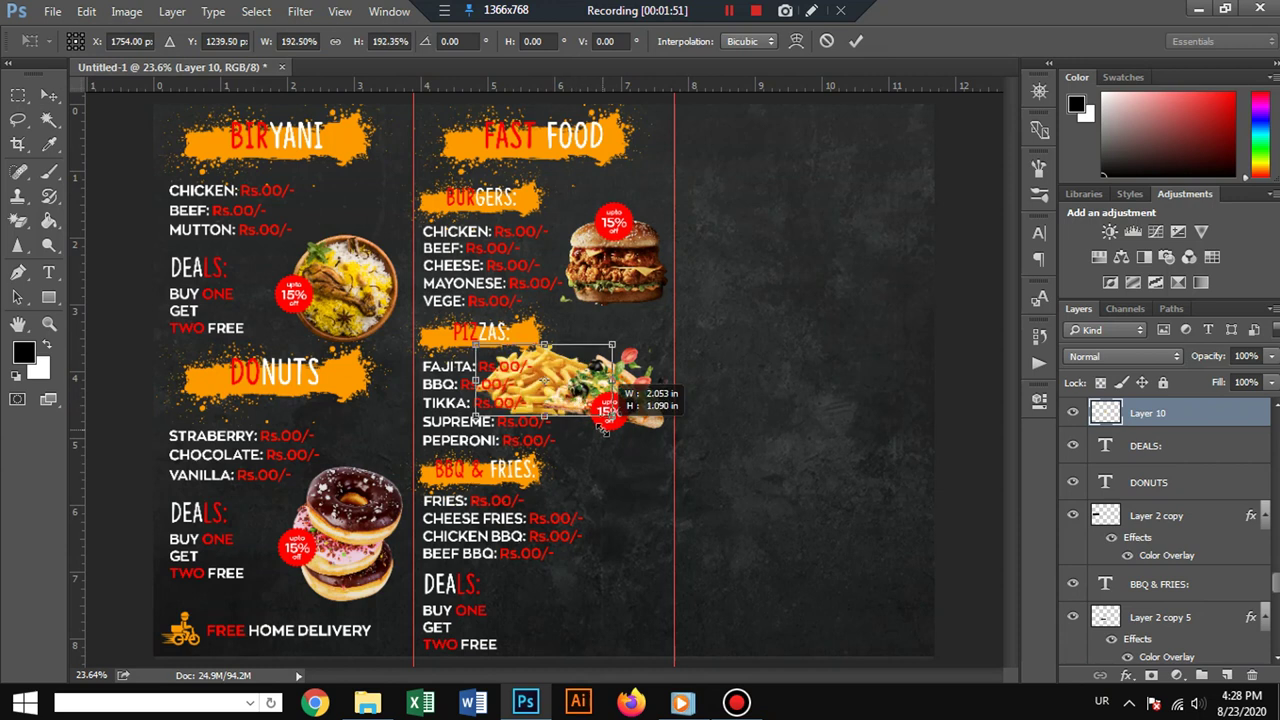
pyautogui.moveTo(580, 380); pyautogui.dragTo(620, 607)
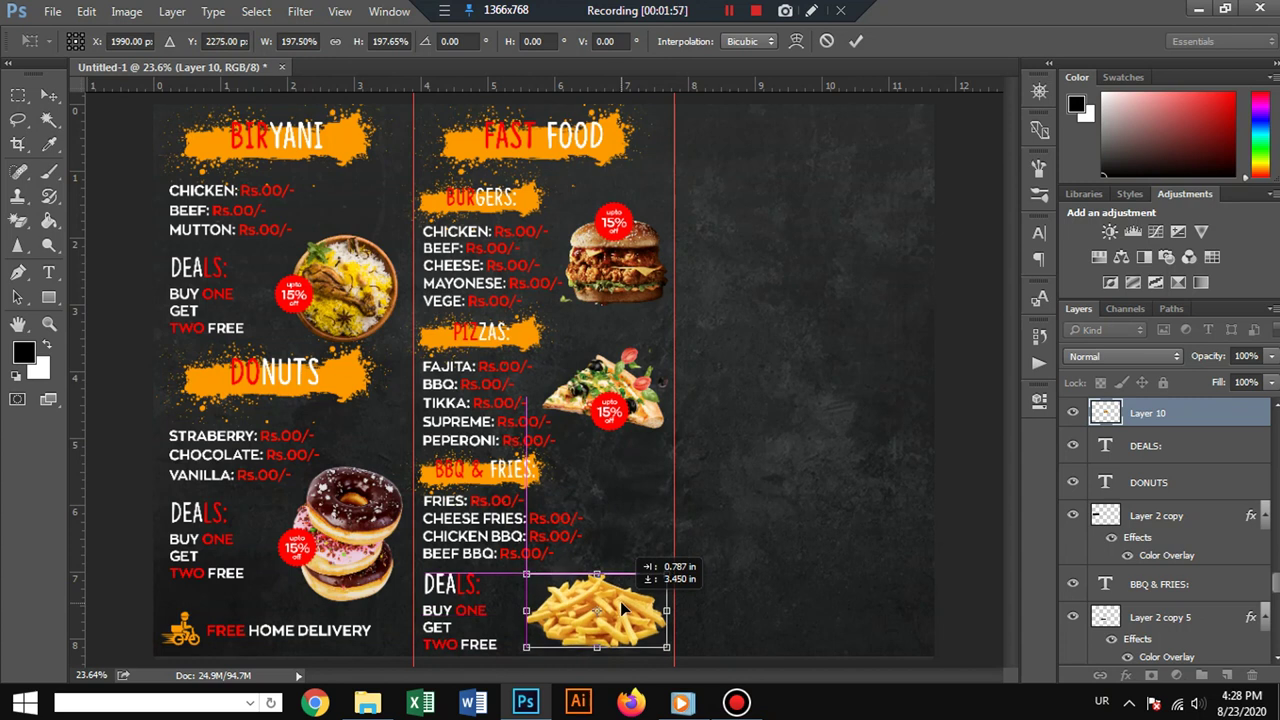
pyautogui.moveTo(621, 607); pyautogui.dragTo(621, 609)
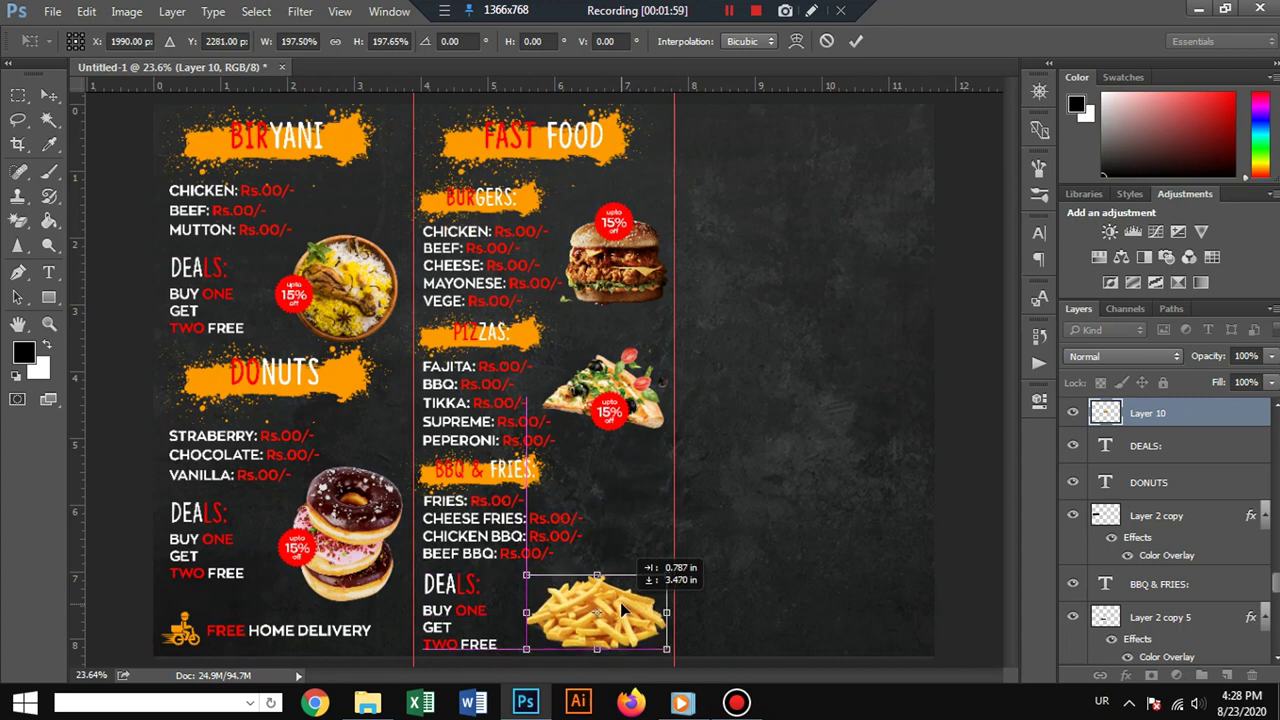
pyautogui.press('Return')
# Bring the piatto_spiedini-600x450 skewer image into the menu, closing its file without saving.
pyautogui.click(52, 11)
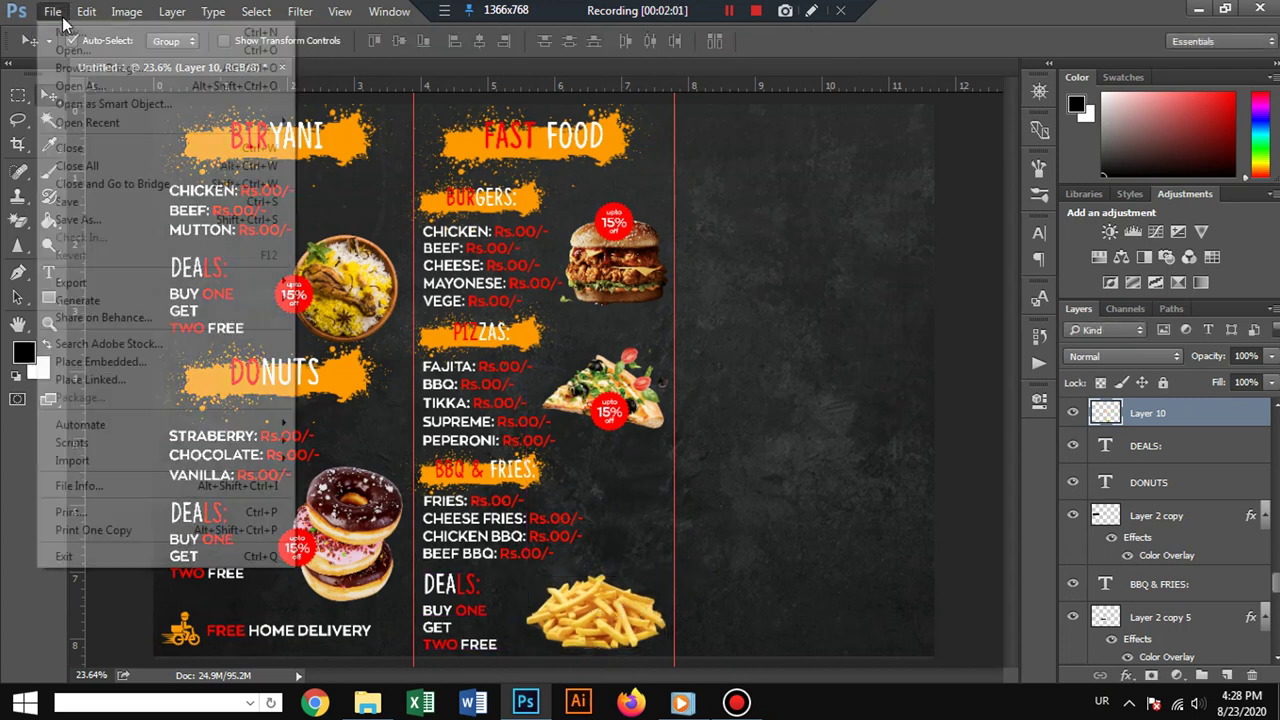
pyautogui.click(75, 52)
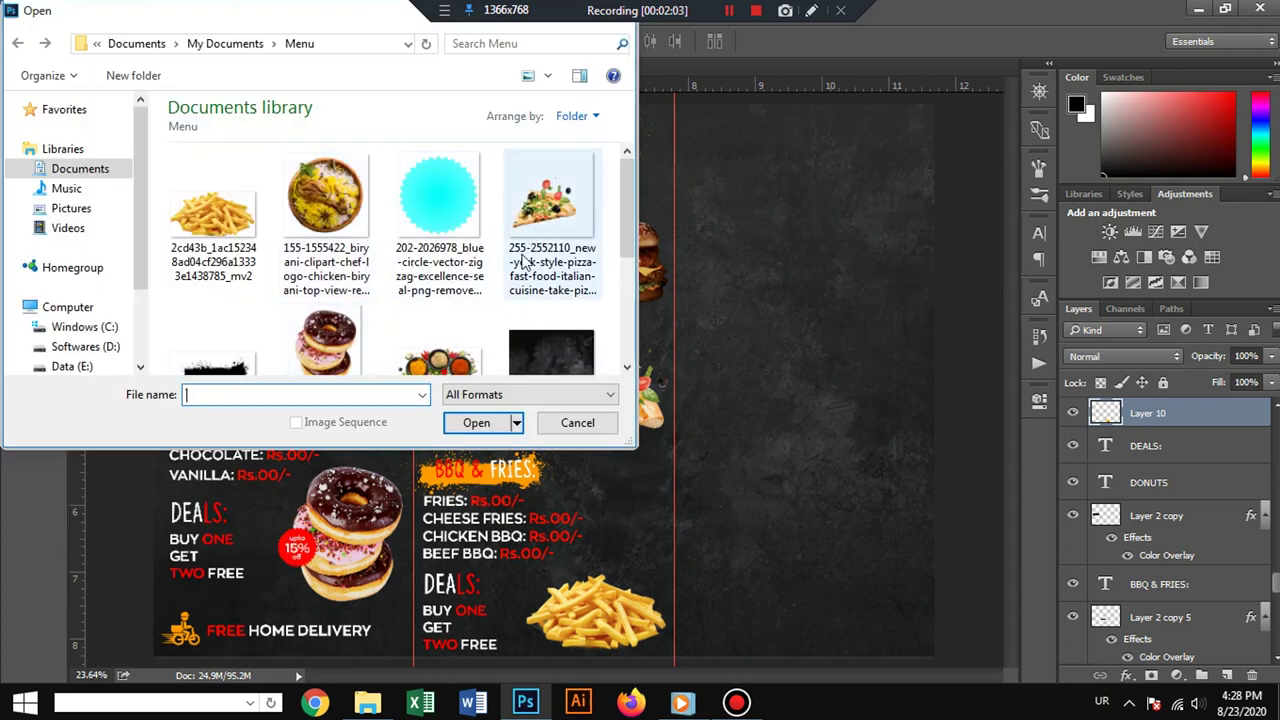
pyautogui.click(440, 345)
pyautogui.scroll(-1, 323, 294)
pyautogui.click(323, 294)
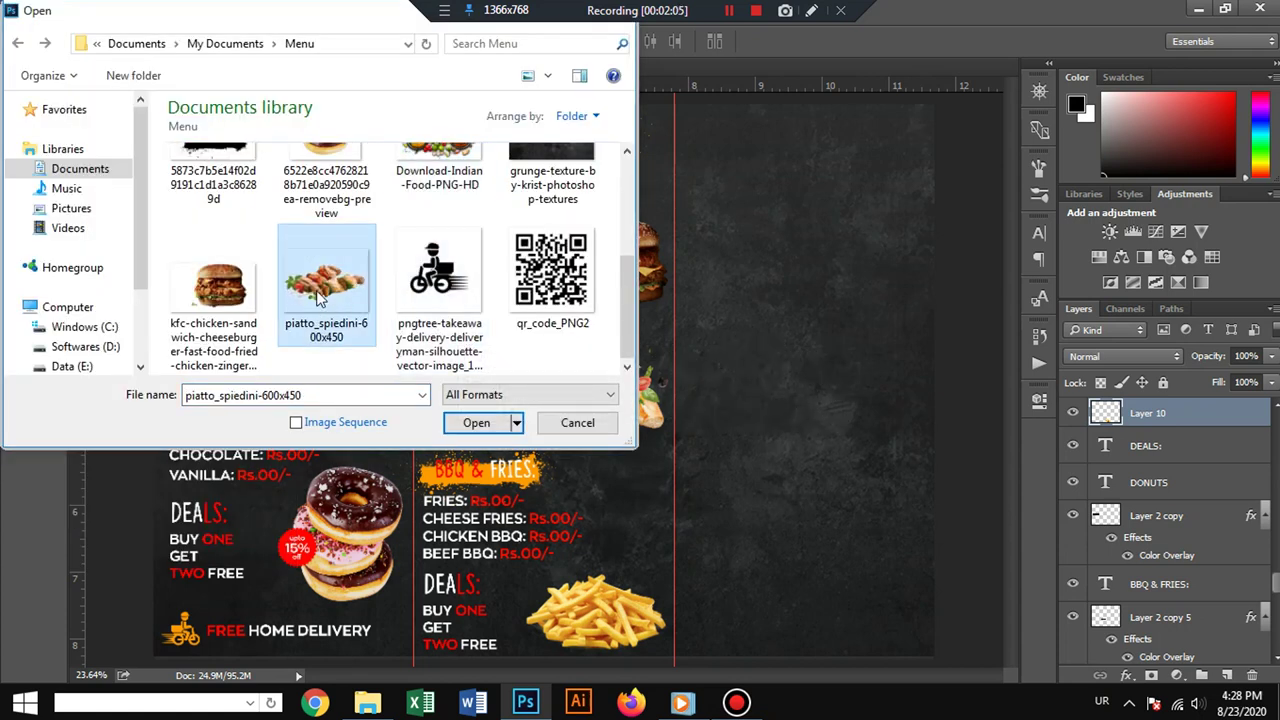
pyautogui.doubleClick(317, 293)
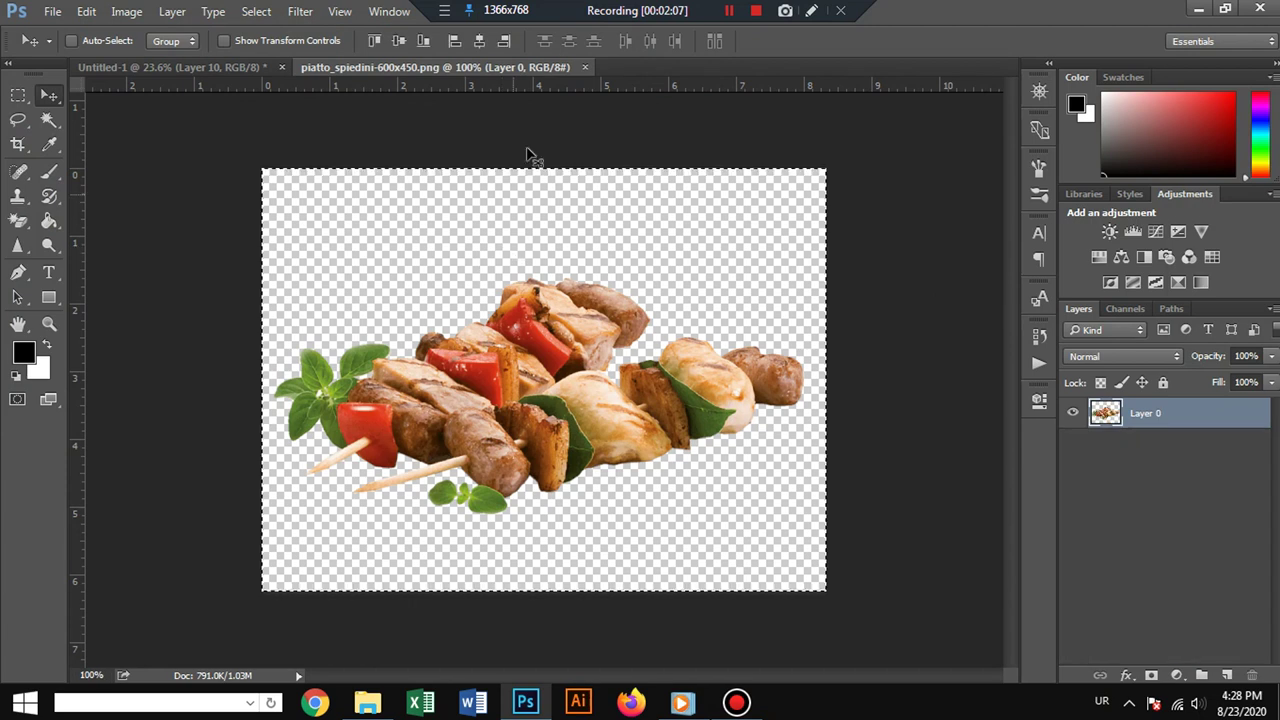
pyautogui.press('Delete')
pyautogui.hotkey('ctrl', 'd')
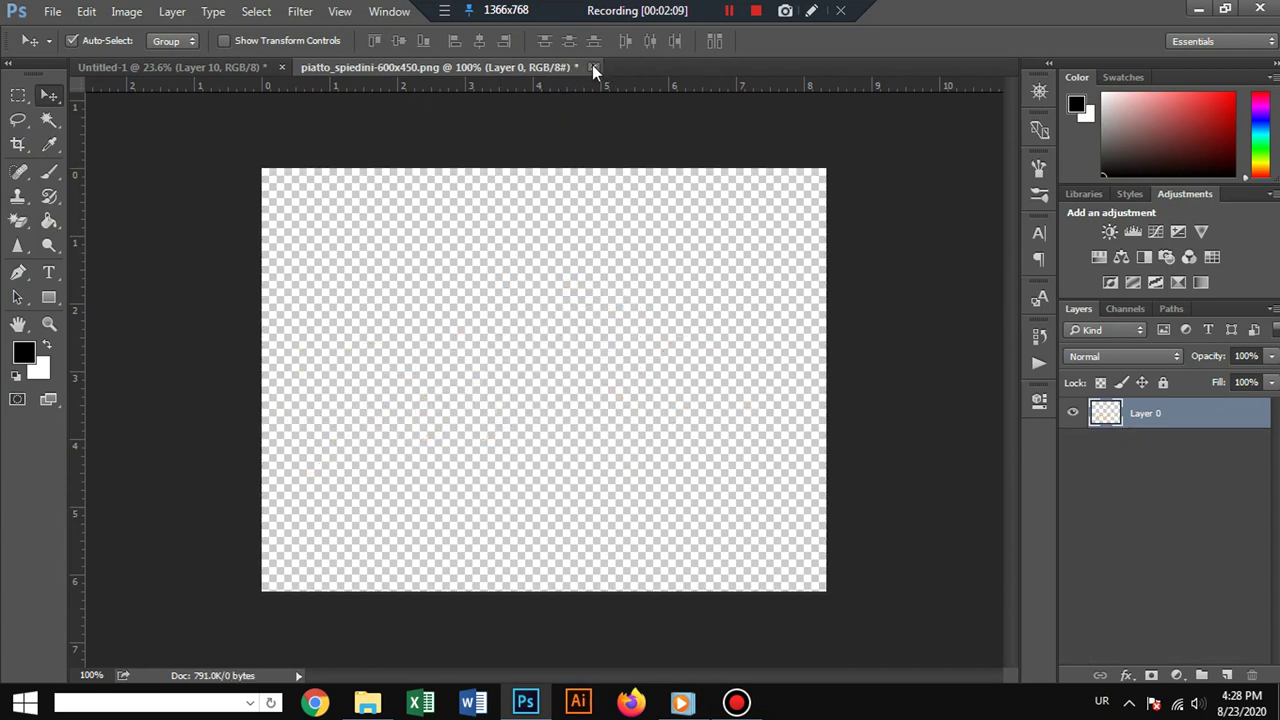
pyautogui.click(593, 68)
pyautogui.click(660, 277)
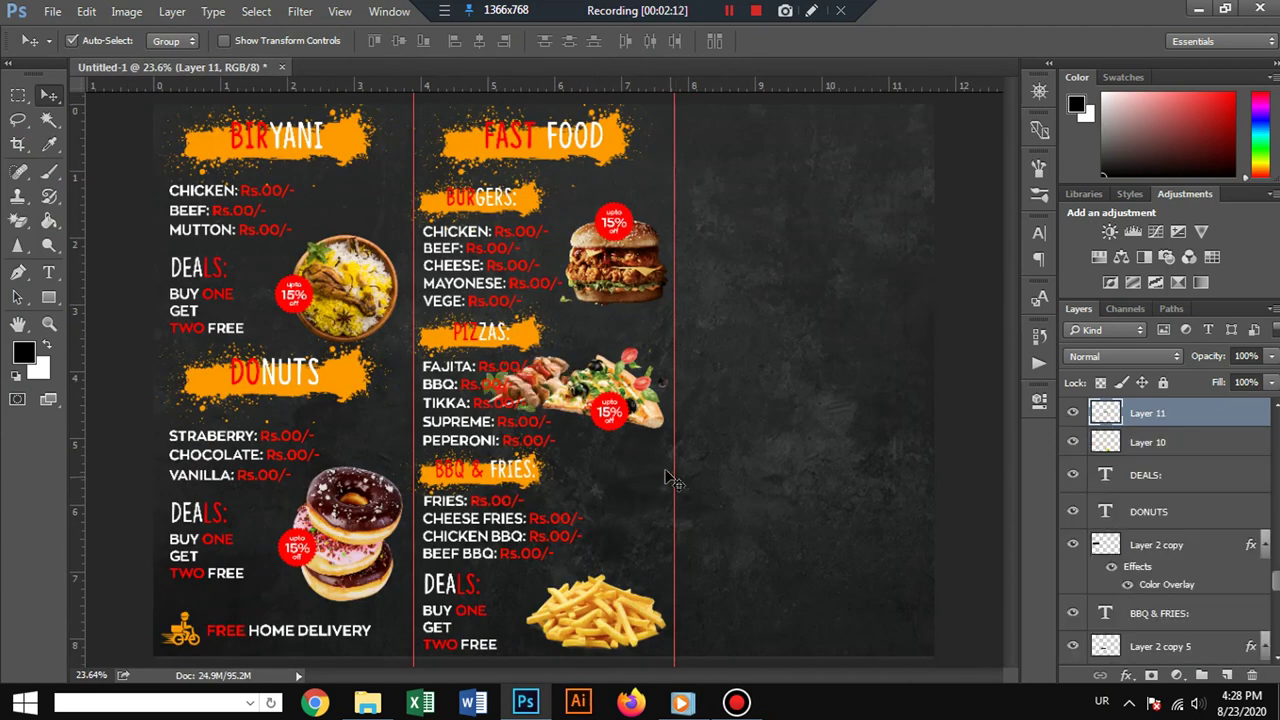
# Scale the skewer photo to about 110%, tilt it roughly 22° and set it over the fries.
pyautogui.hotkey('ctrl', 't')
pyautogui.moveTo(577, 358); pyautogui.dragTo(601, 585)
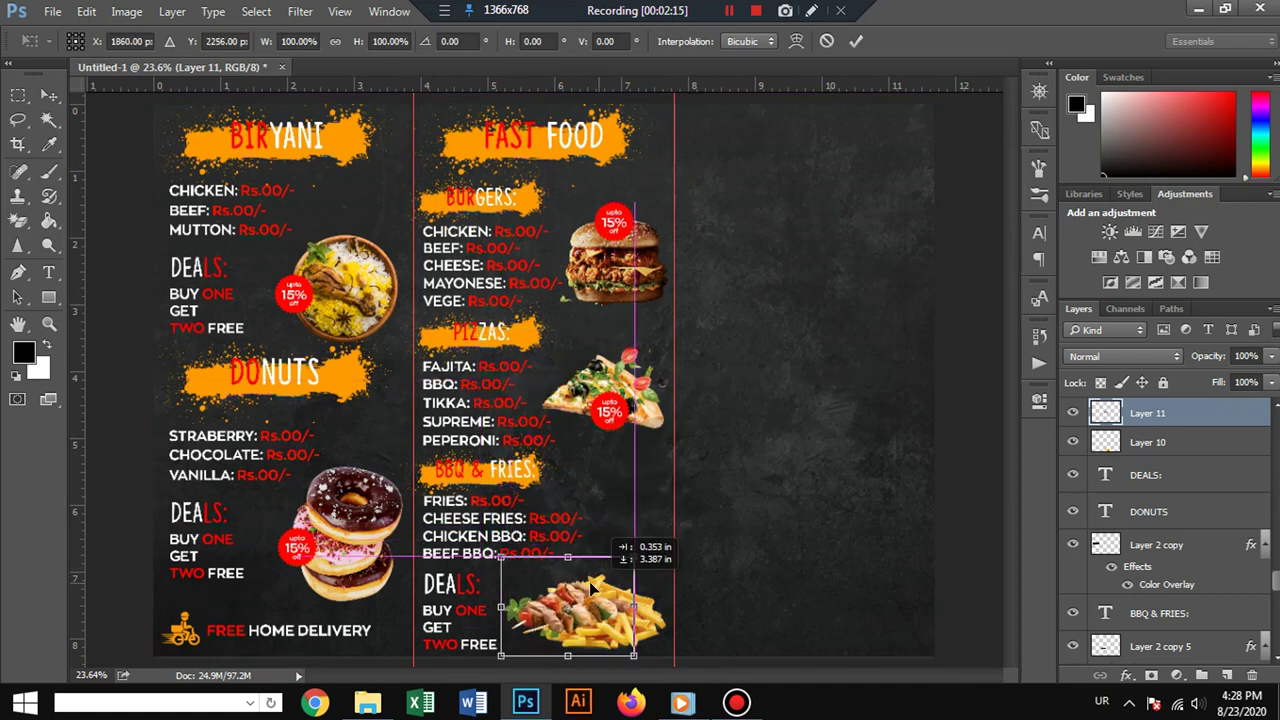
pyautogui.moveTo(601, 585); pyautogui.dragTo(588, 595)
pyautogui.moveTo(640, 540); pyautogui.dragTo(603, 519)
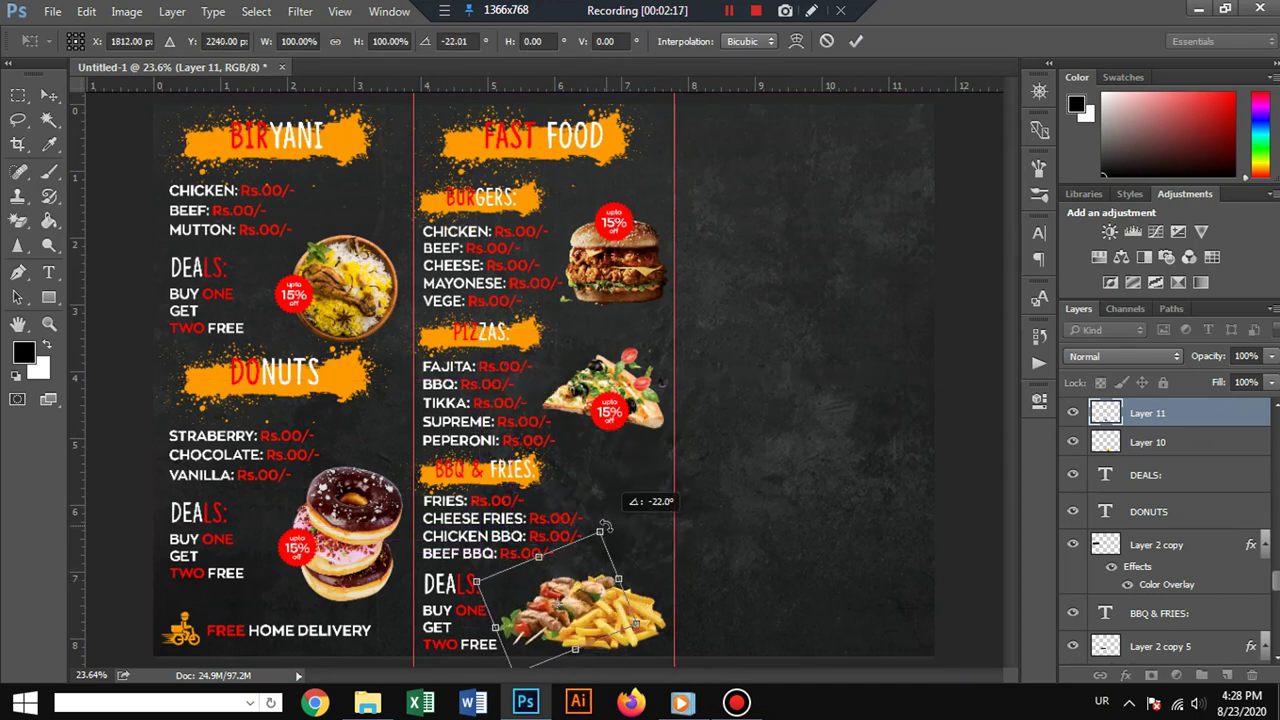
pyautogui.moveTo(595, 587)
pyautogui.mouseDown()
pyautogui.moveTo(604, 572)
pyautogui.moveTo(599, 584)
pyautogui.moveTo(653, 612)
pyautogui.moveTo(604, 585)
pyautogui.mouseUp()
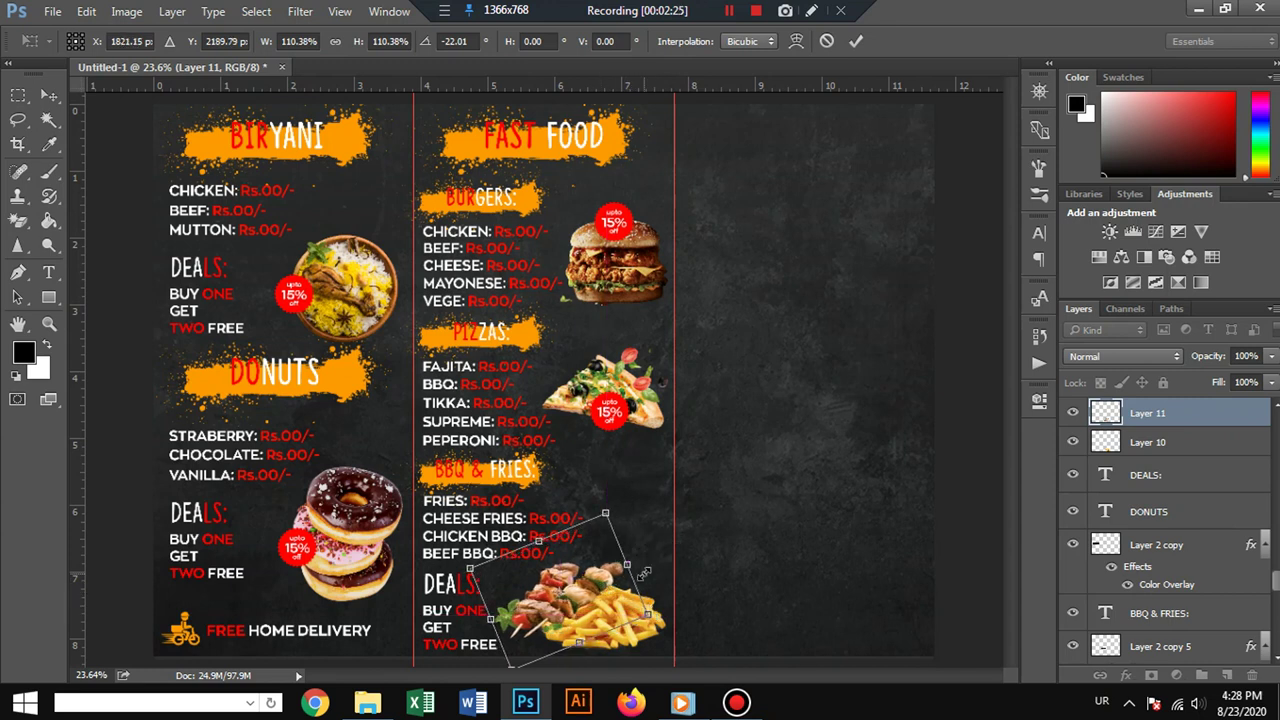
pyautogui.press('Return')
# Copy the pizza's red 'upto 15% off' badge and its text onto the skewer-and-fries photo.
pyautogui.click(627, 437)
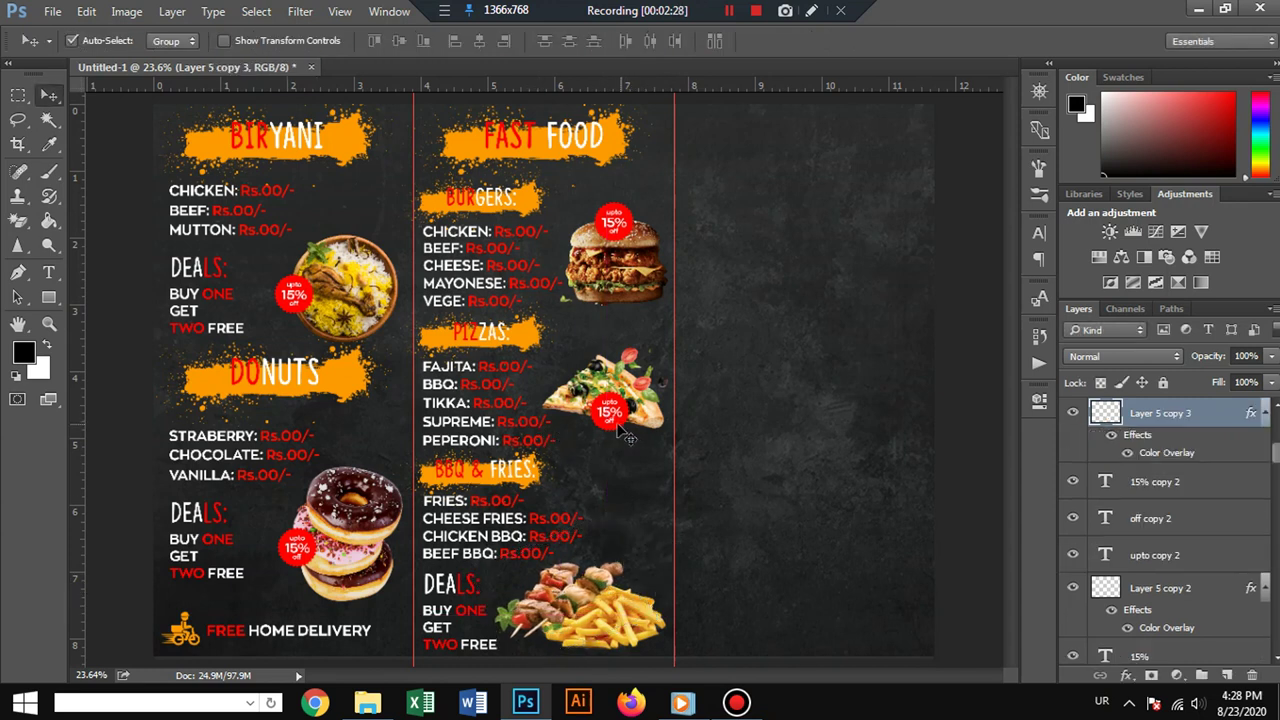
pyautogui.scroll(3, 1095, 440)
pyautogui.keyDown('shift'); pyautogui.click(1148, 430); pyautogui.keyUp('shift')
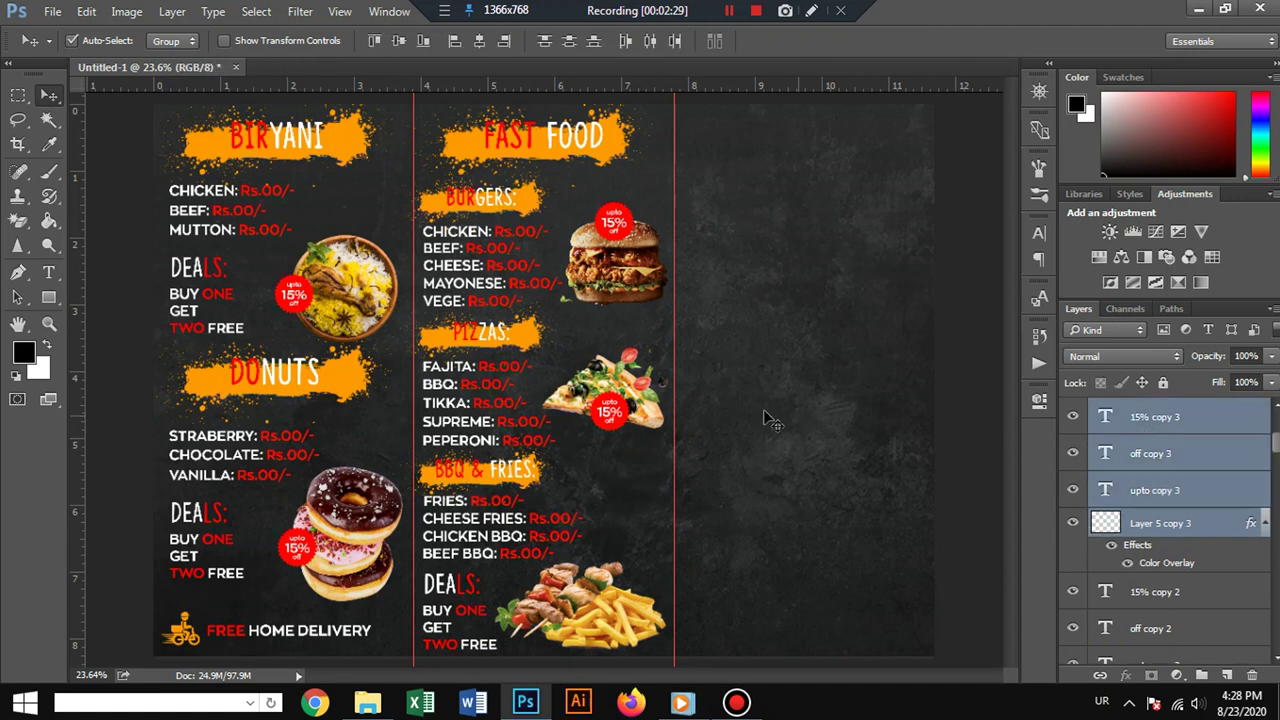
pyautogui.moveTo(616, 420)
pyautogui.mouseDown()
pyautogui.moveTo(646, 612)
pyautogui.moveTo(620, 578)
pyautogui.mouseUp()
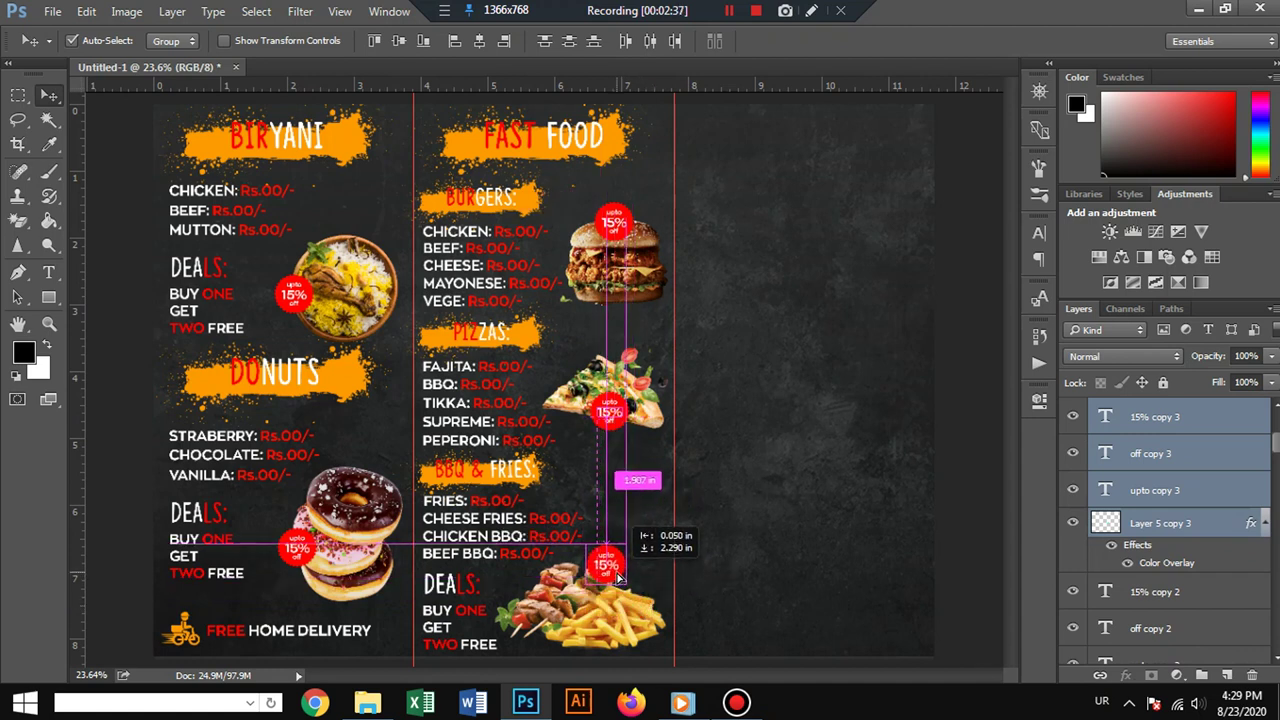
pyautogui.click(700, 486)
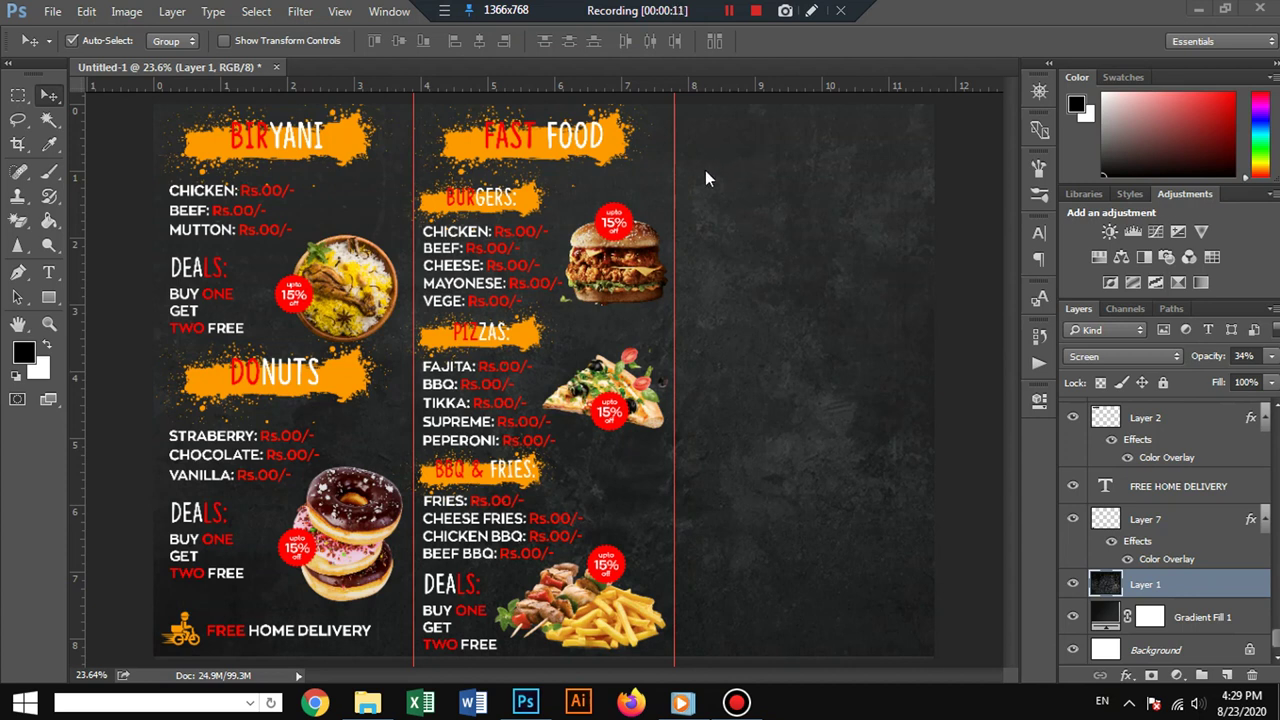
# Copy the FAST FOOD heading and its orange banner into the top of the third panel.
pyautogui.click(606, 145)
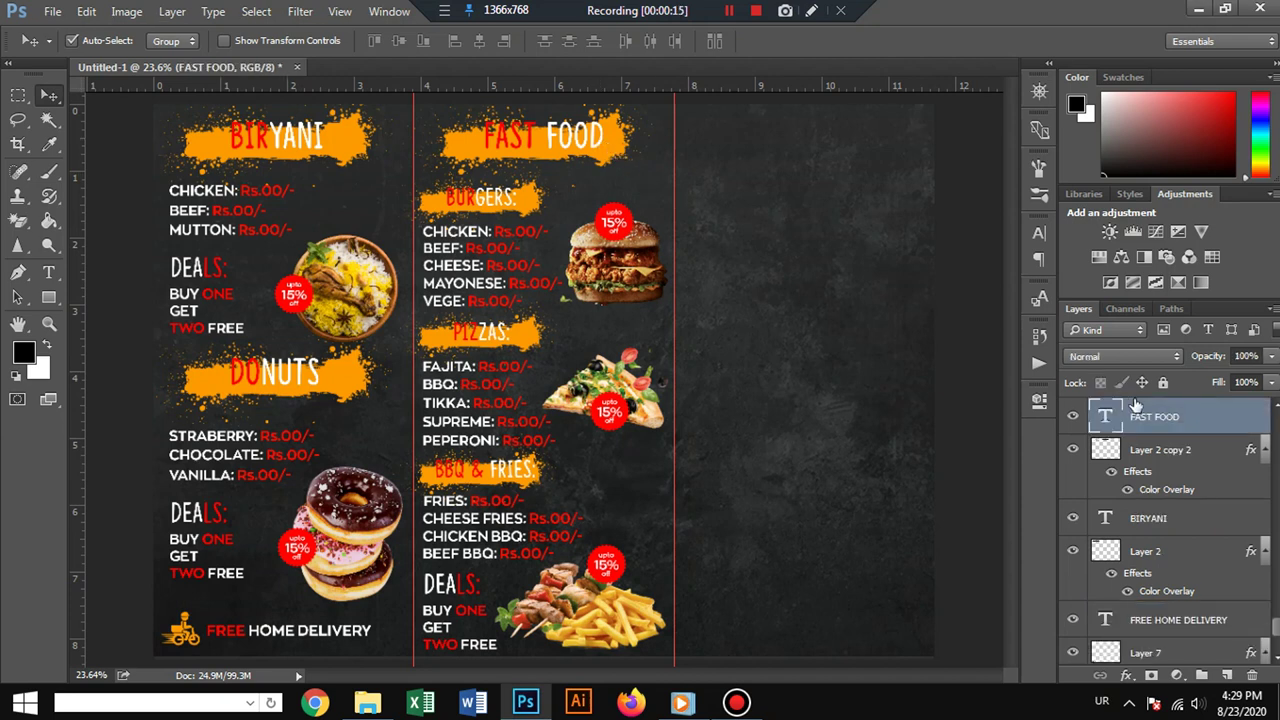
pyautogui.scroll(1, 1160, 457)
pyautogui.keyDown('ctrl'); pyautogui.click(1160, 490); pyautogui.keyUp('ctrl')
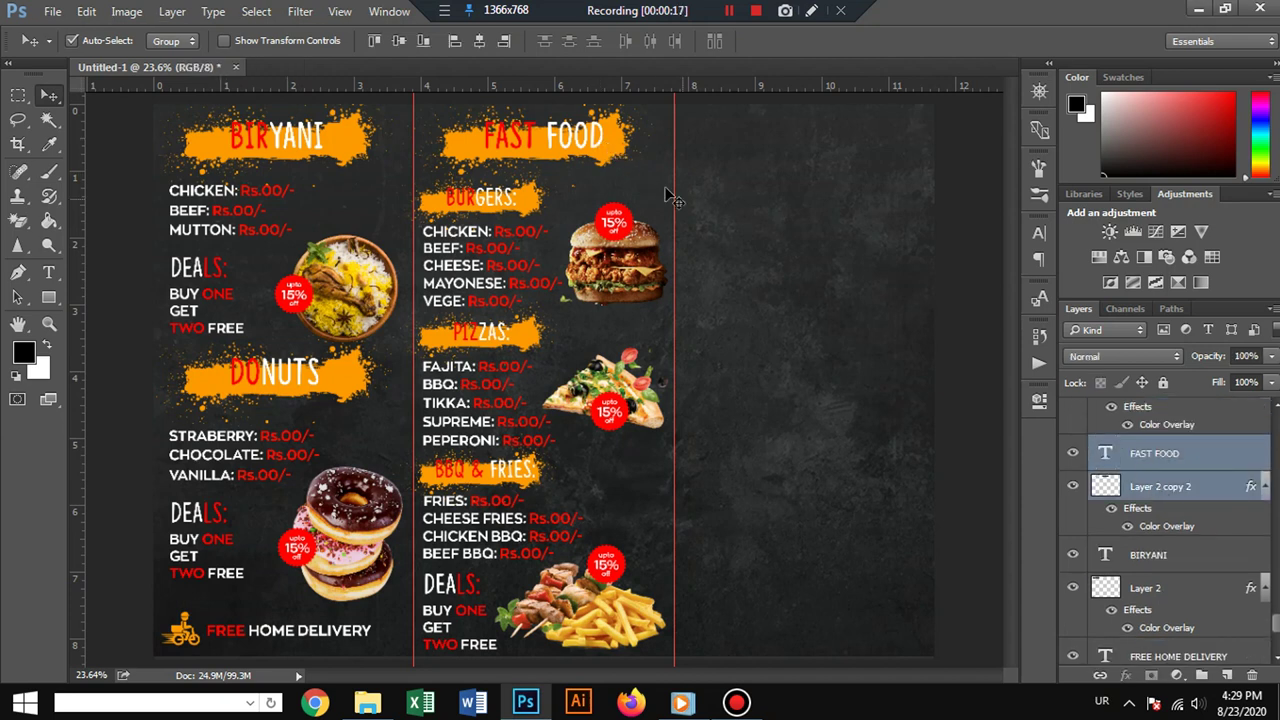
pyautogui.moveTo(638, 142); pyautogui.dragTo(882, 147)
# Replace FAST with SPECIAL in the copied heading, switching keyboard input to English.
pyautogui.press('t')
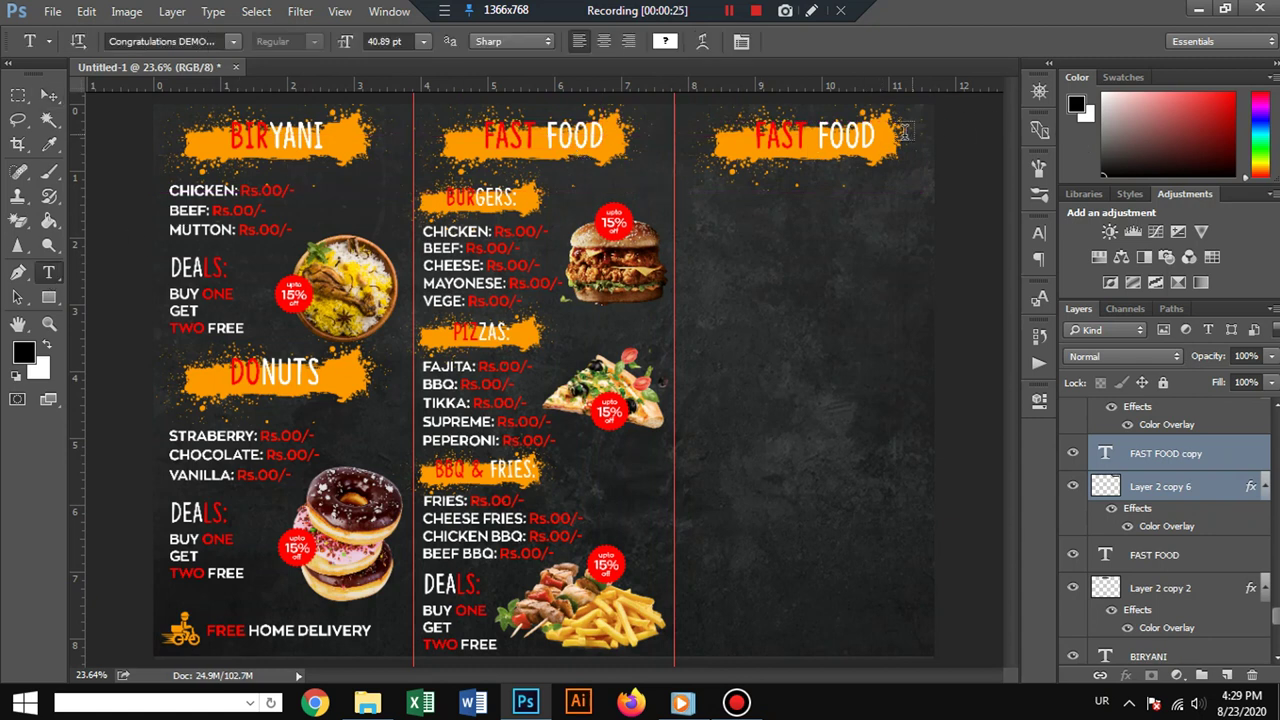
pyautogui.moveTo(800, 133); pyautogui.dragTo(690, 143)
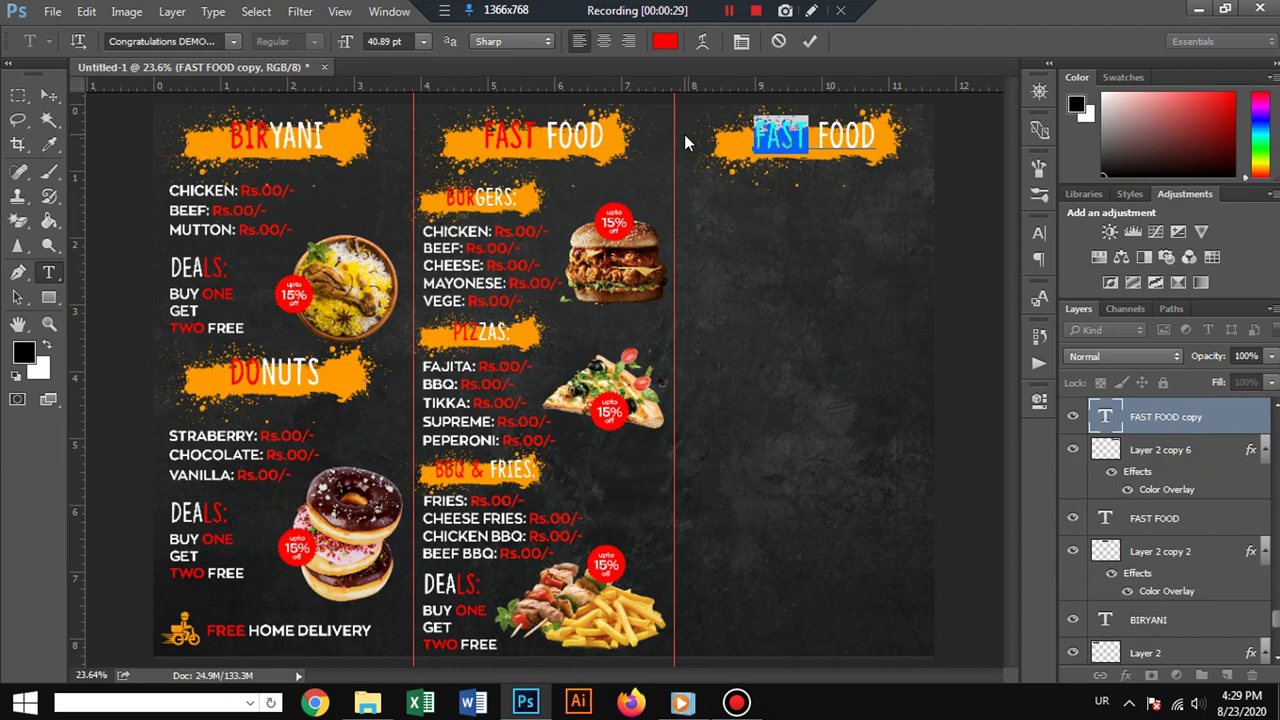
pyautogui.write('ص تٹ')
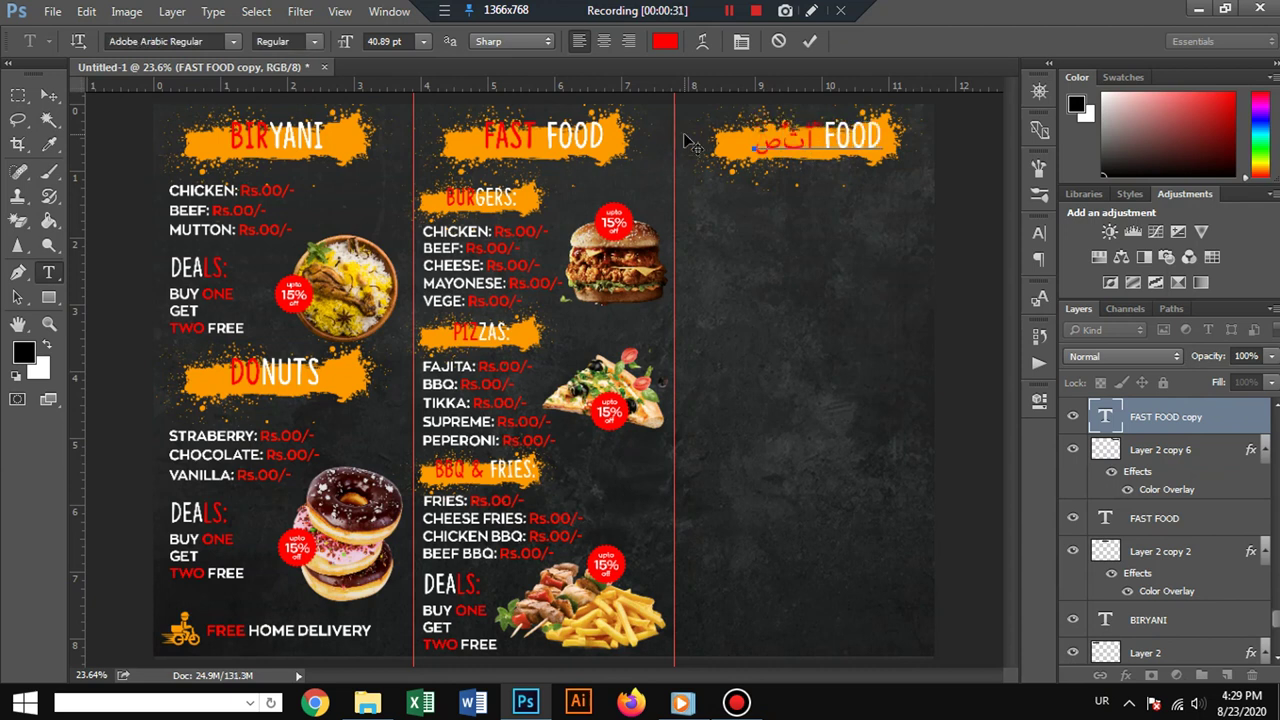
pyautogui.hotkey('shift', 'Home')
pyautogui.hotkey('ctrl', 'z')
pyautogui.click(1101, 703)
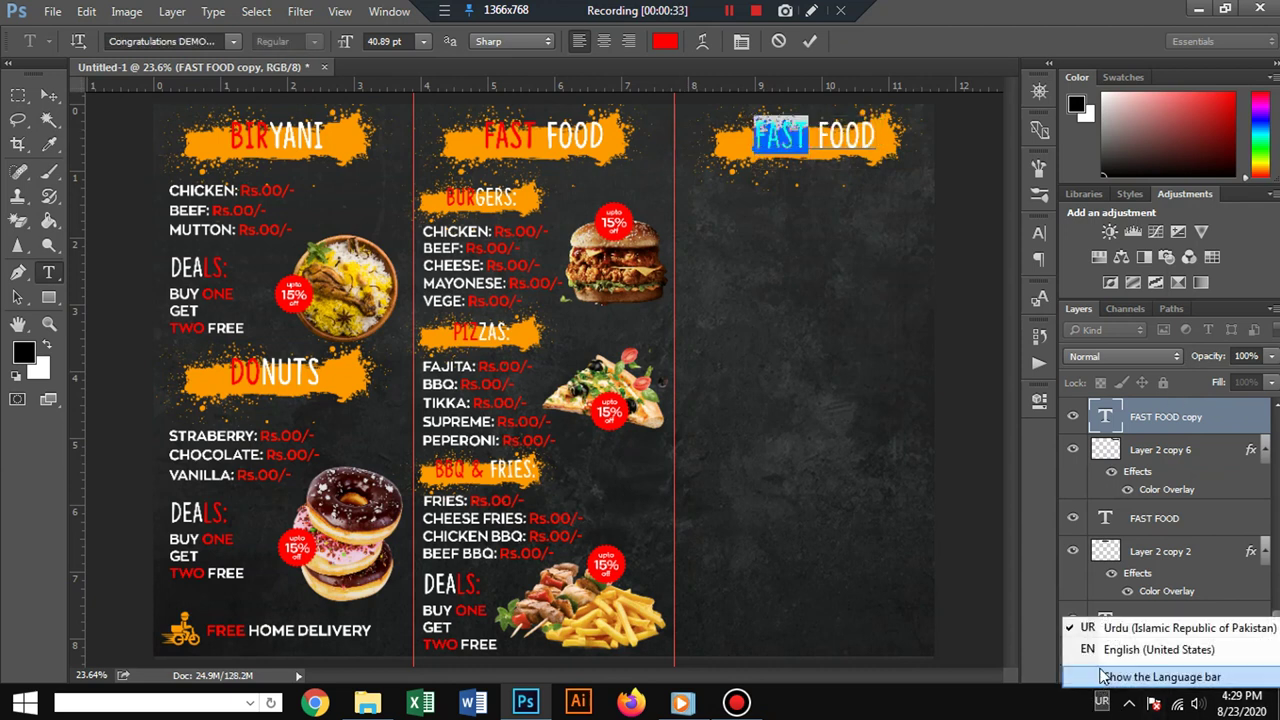
pyautogui.click(1099, 652)
pyautogui.write('SPE')
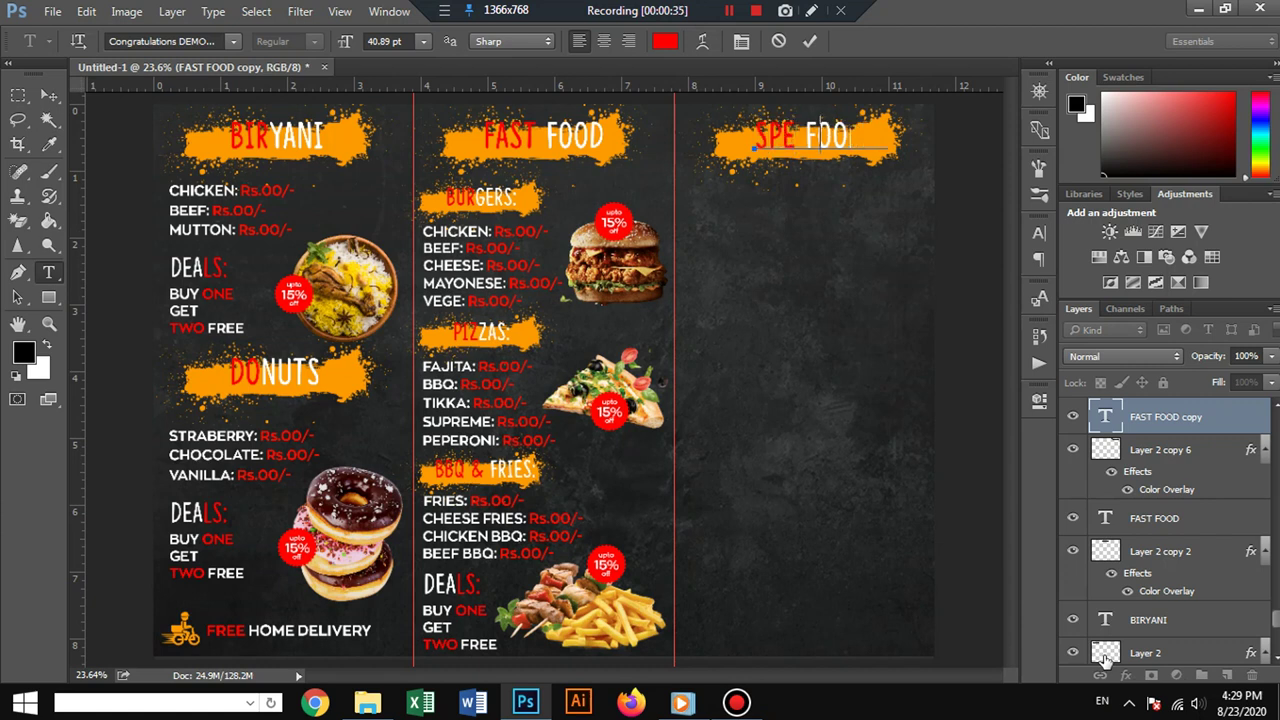
pyautogui.write('CIAL')
# Replace FOOD with MENU so the heading reads SPECIAL MENU.
pyautogui.hotkey('shift', 'Right')
pyautogui.hotkey('shift', 'Right')
pyautogui.hotkey('shift', 'Right')
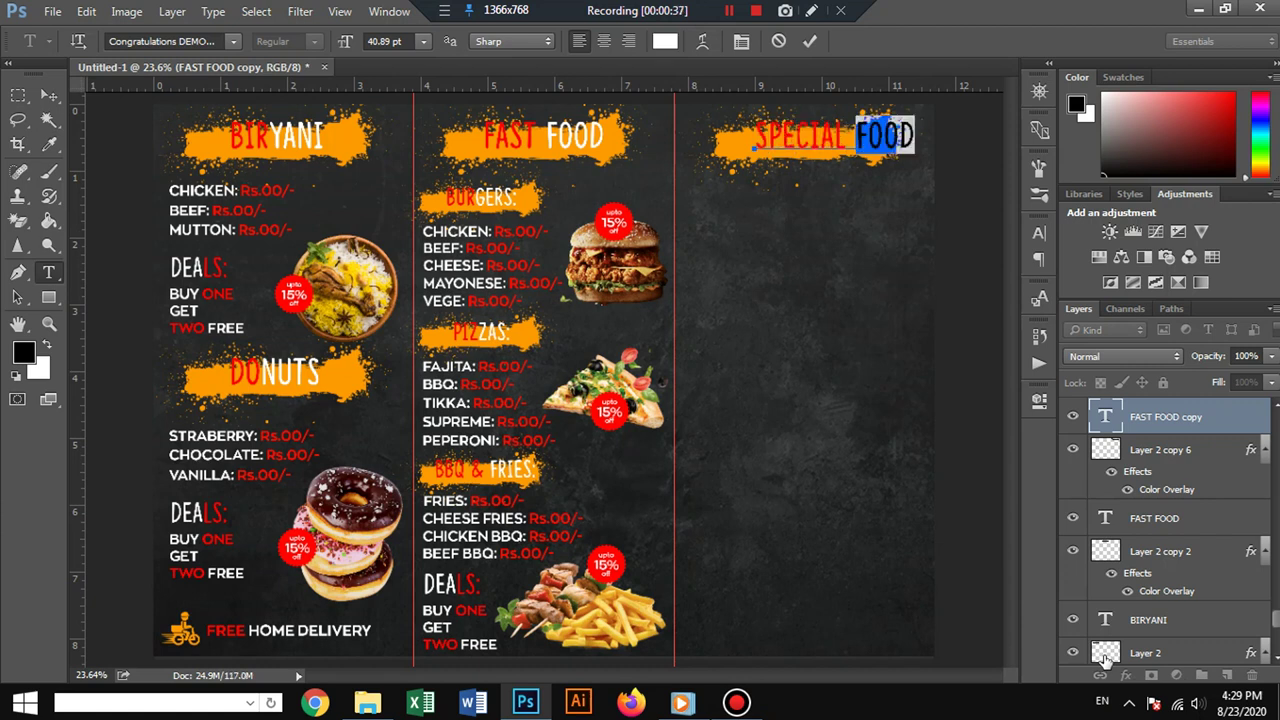
pyautogui.press('Left')
pyautogui.press('BackSpace')
pyautogui.press('BackSpace')
pyautogui.press('BackSpace')
pyautogui.write('MENU')
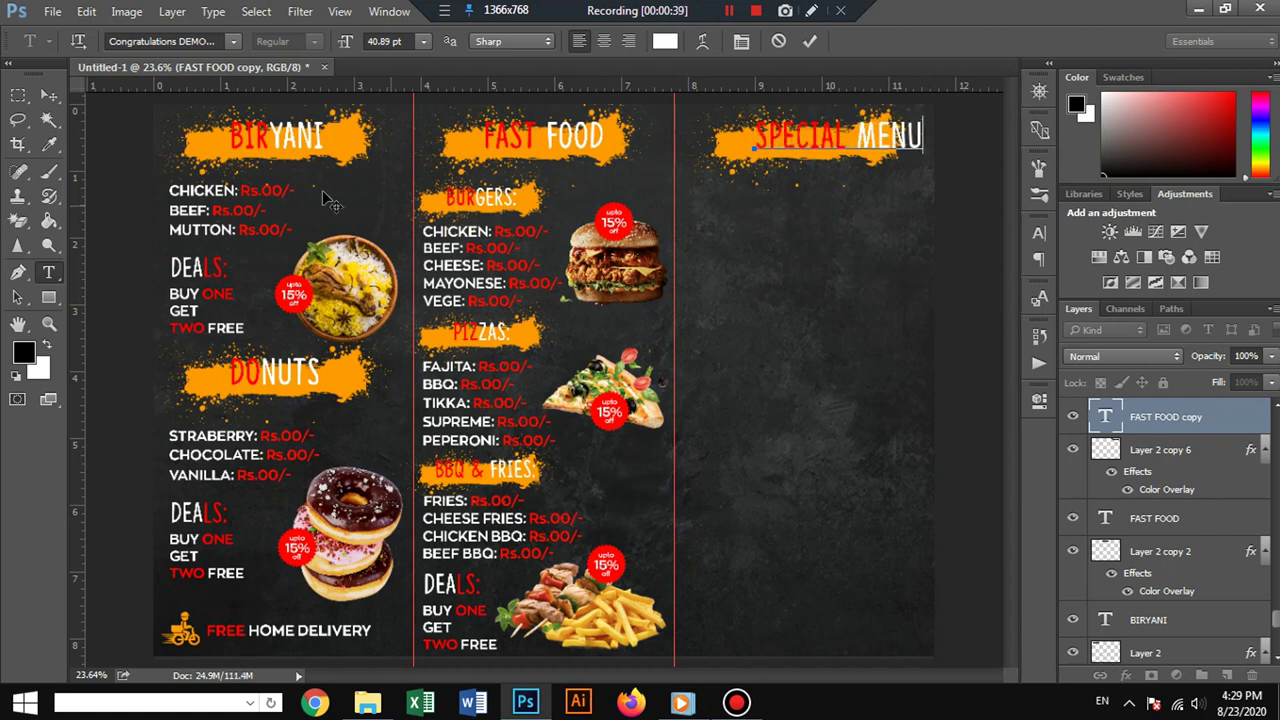
pyautogui.click(49, 94)
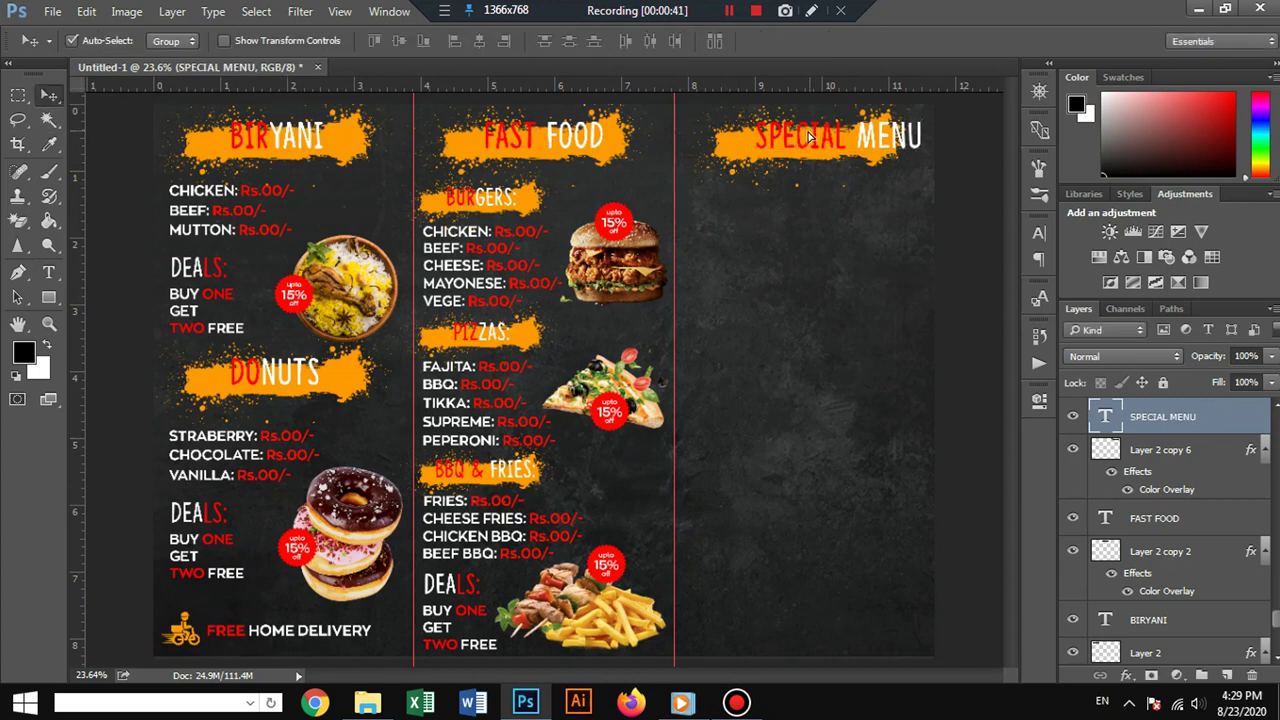
# Shift the SPECIAL MENU banner left and add a CHICKEN QOURMA Rs.00/- line beneath it.
pyautogui.moveTo(808, 137); pyautogui.dragTo(788, 137)
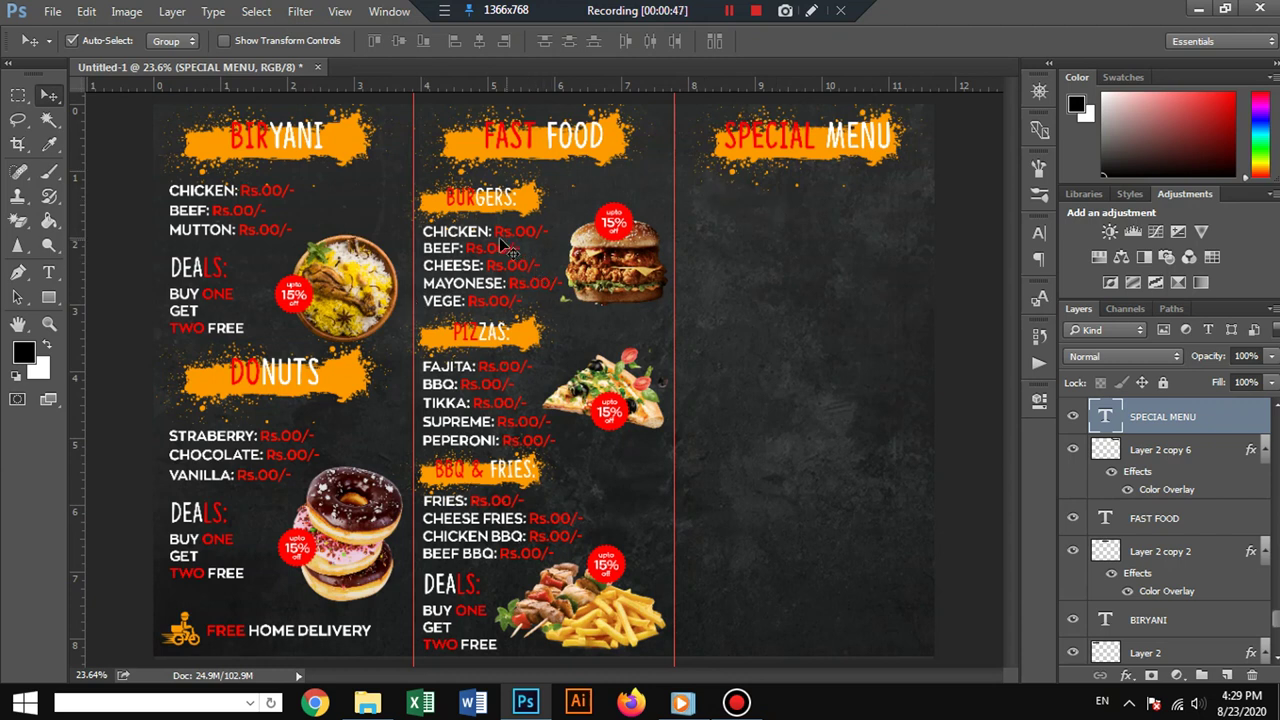
pyautogui.moveTo(491, 237)
pyautogui.mouseDown()
pyautogui.moveTo(756, 200)
pyautogui.moveTo(643, 193)
pyautogui.mouseUp()
pyautogui.press('t')
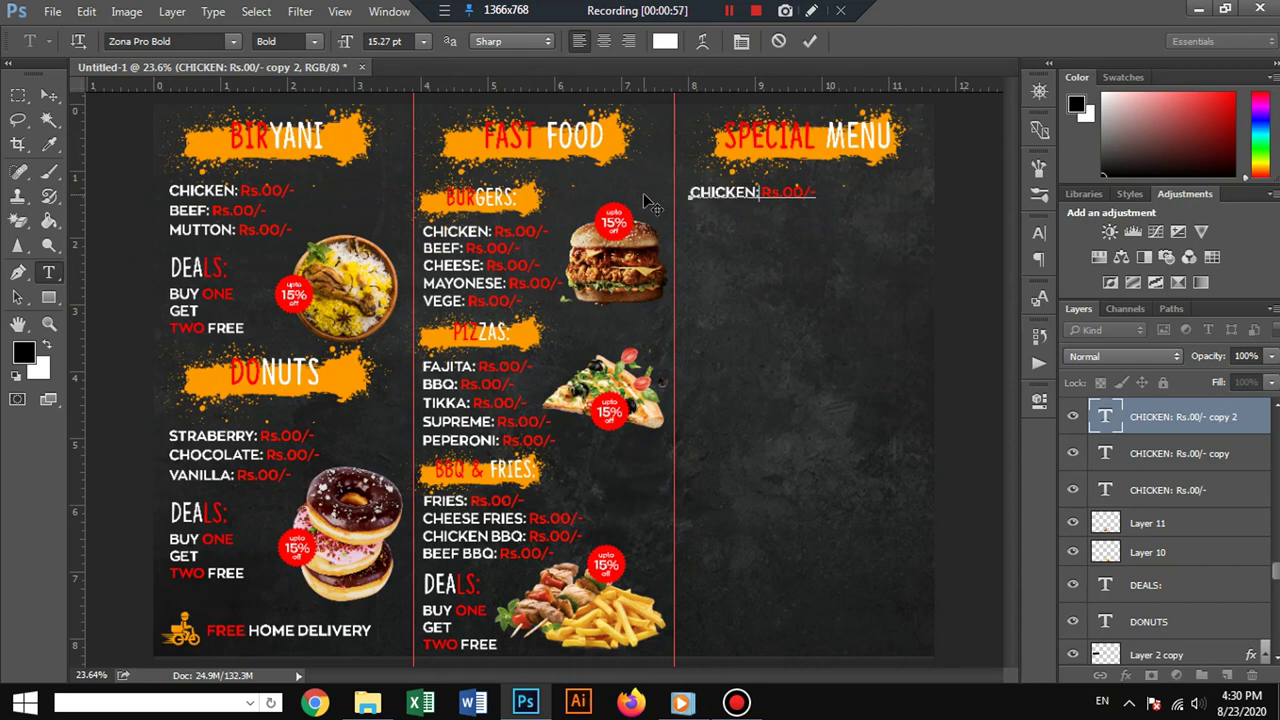
pyautogui.write('QOURMA')
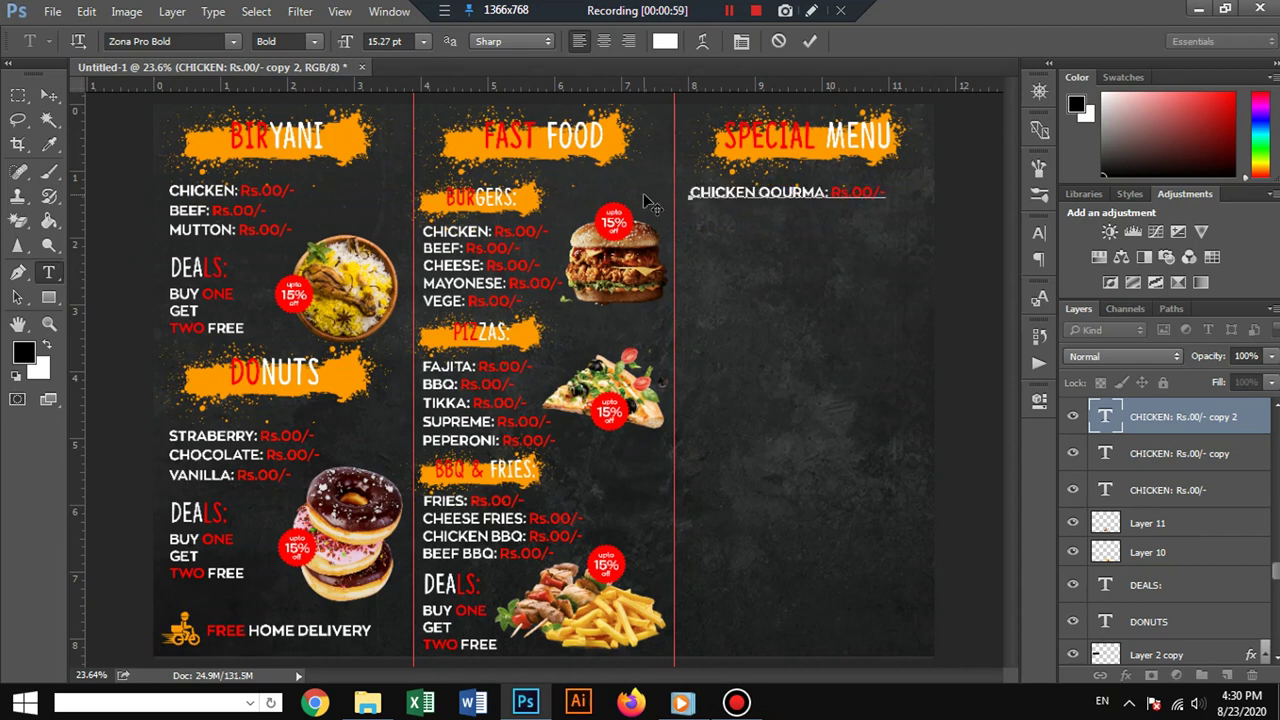
pyautogui.click(48, 94)
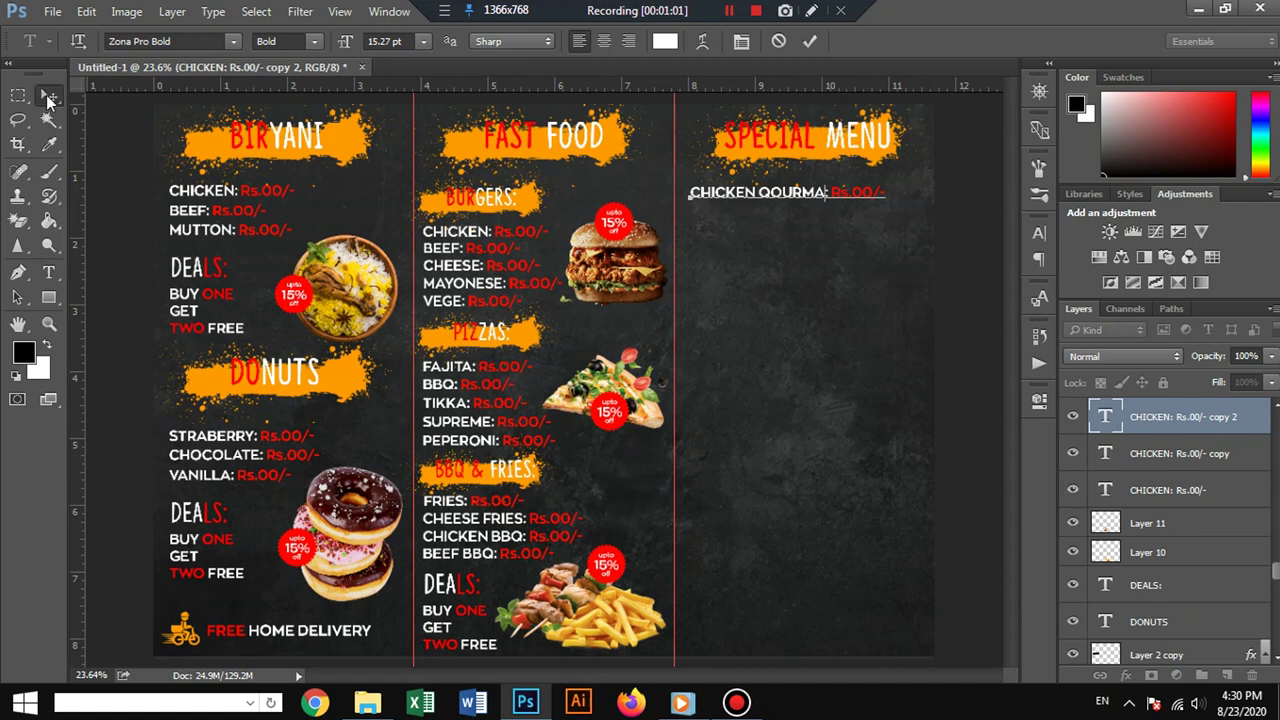
# Add BEEF QOURMA and MUTTON QOURMA price lines below CHICKEN QOURMA.
pyautogui.moveTo(752, 200); pyautogui.dragTo(752, 220)
pyautogui.click(48, 272)
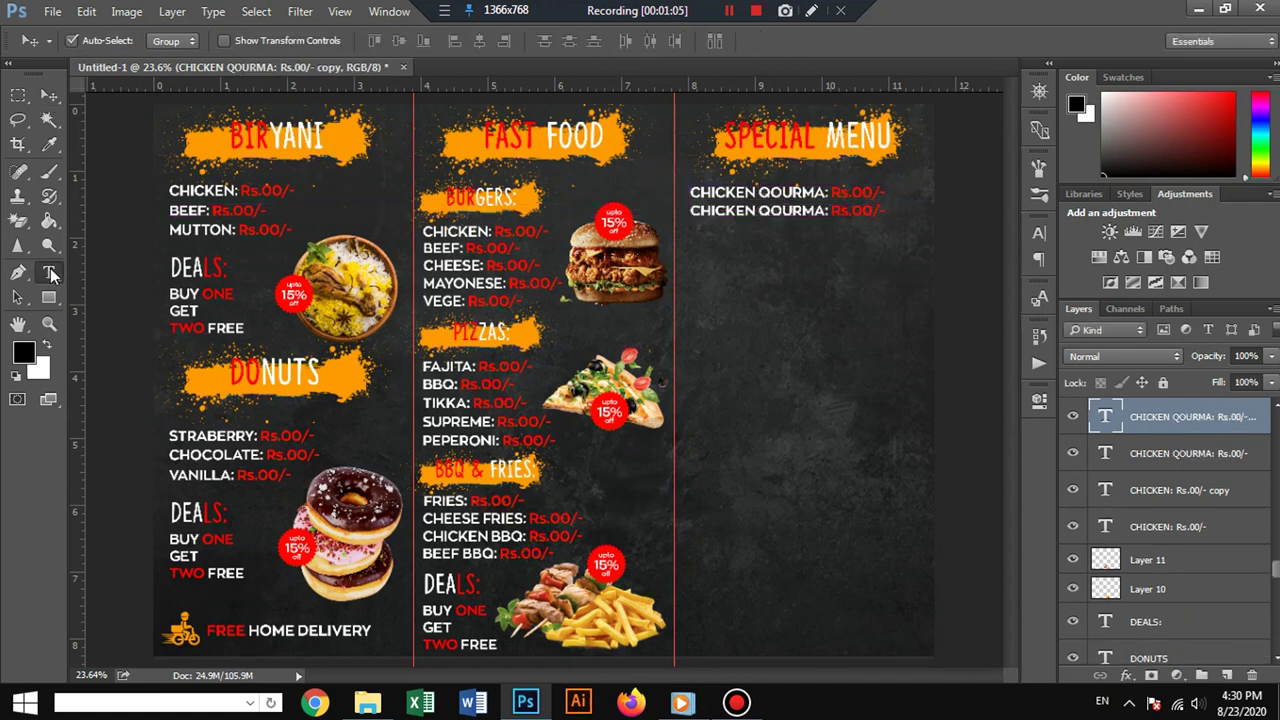
pyautogui.doubleClick(757, 210)
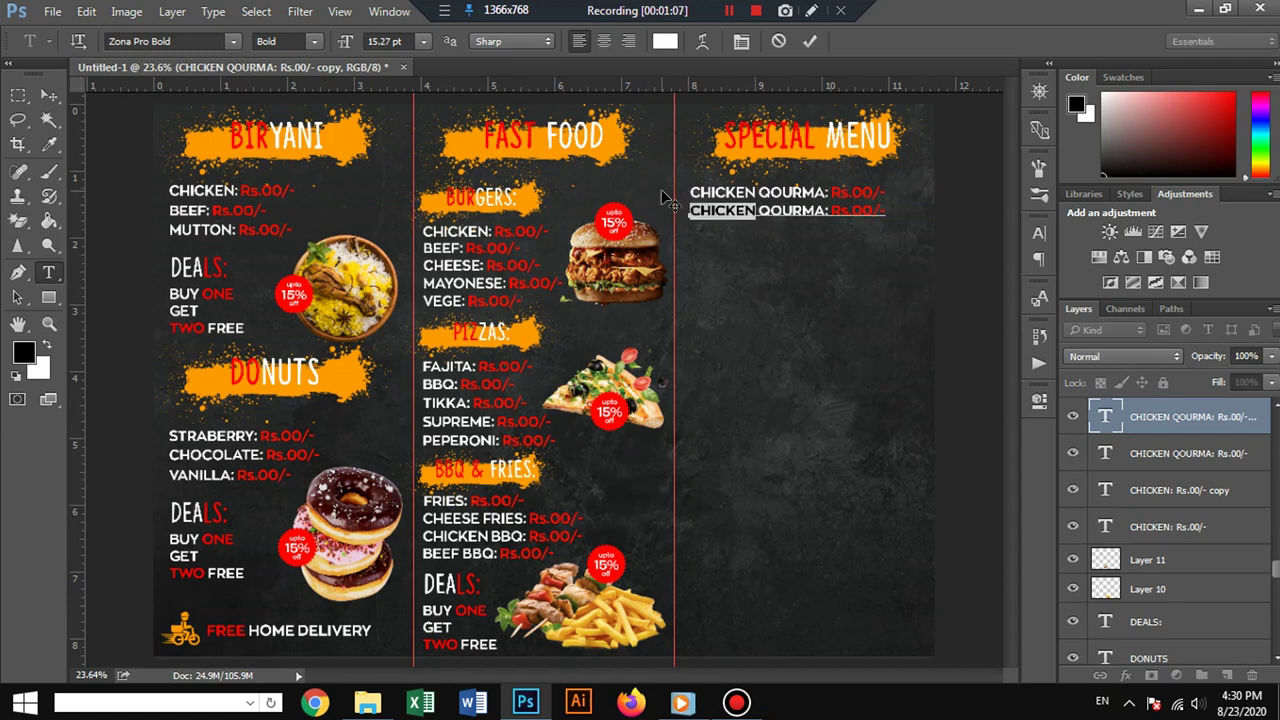
pyautogui.write('BEEF')
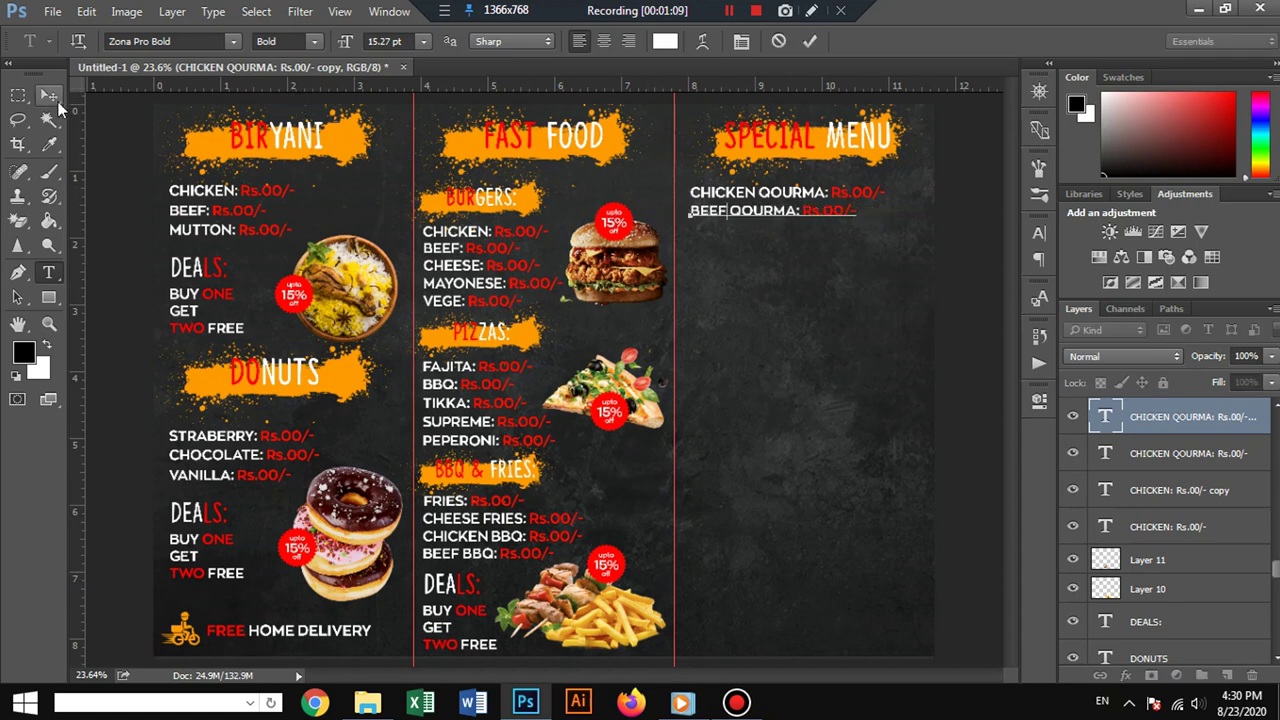
pyautogui.click(48, 94)
pyautogui.moveTo(770, 222); pyautogui.dragTo(768, 240)
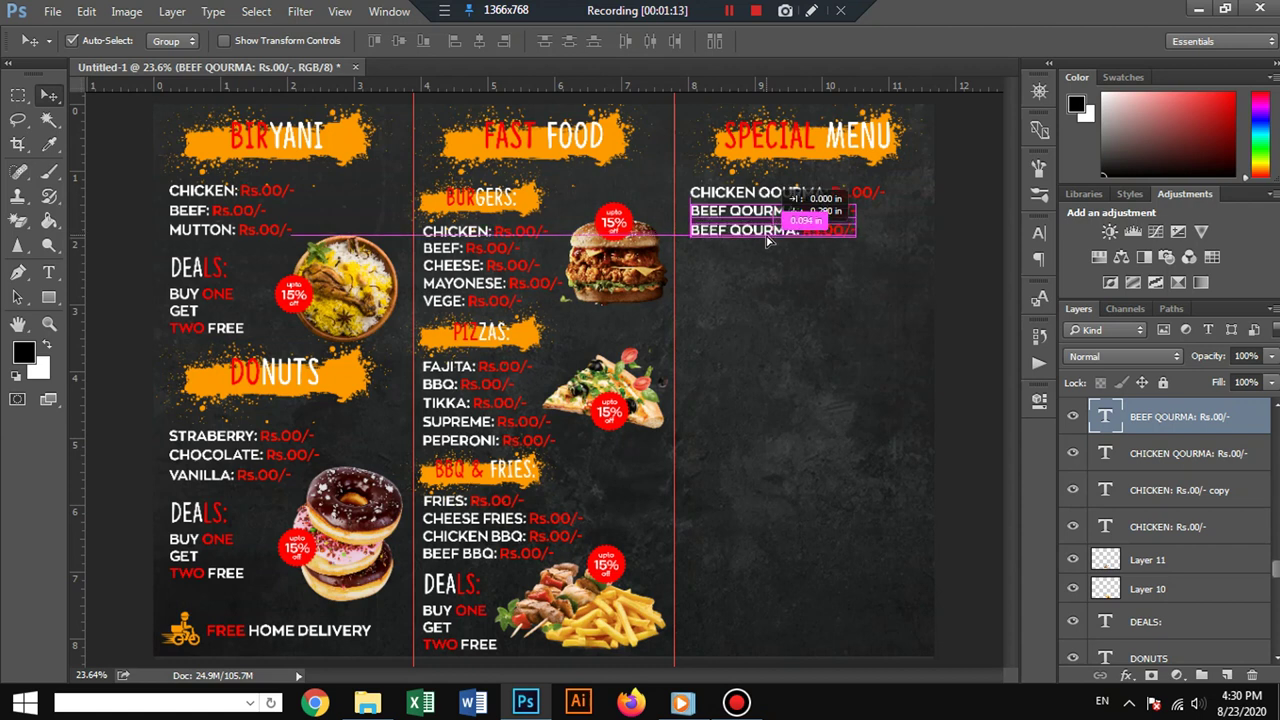
pyautogui.click(48, 272)
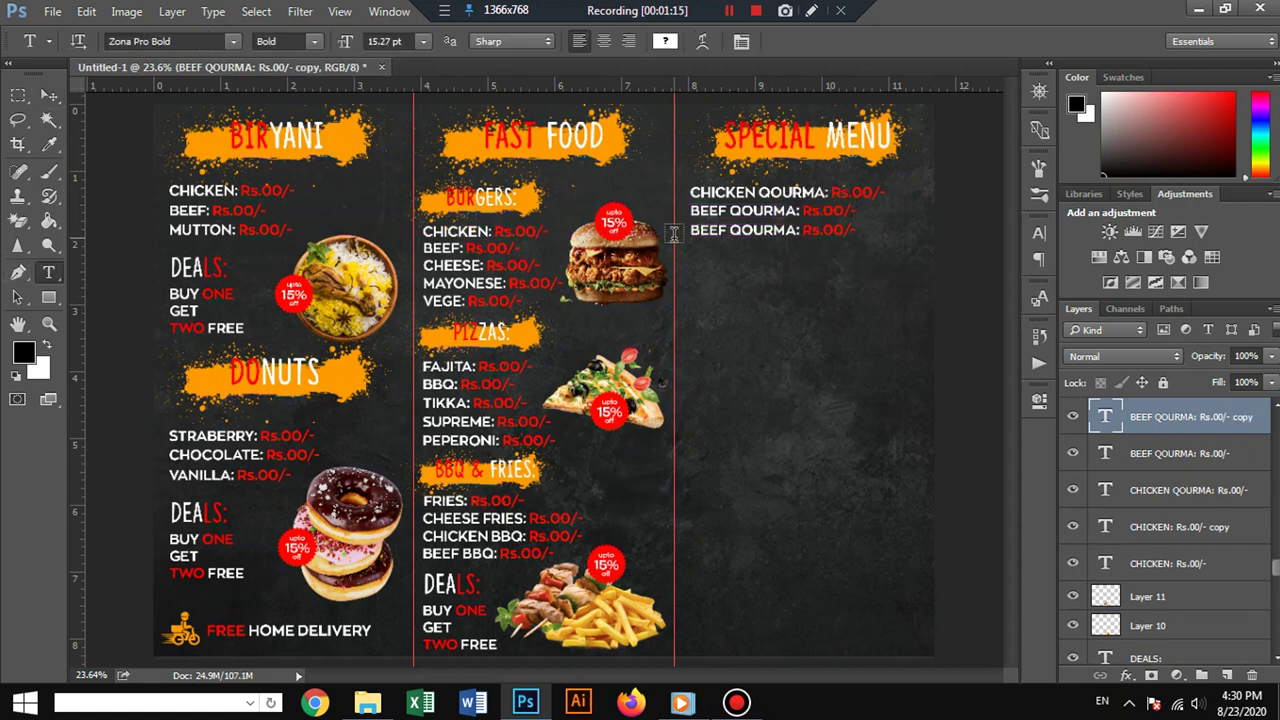
pyautogui.moveTo(726, 230); pyautogui.dragTo(660, 230)
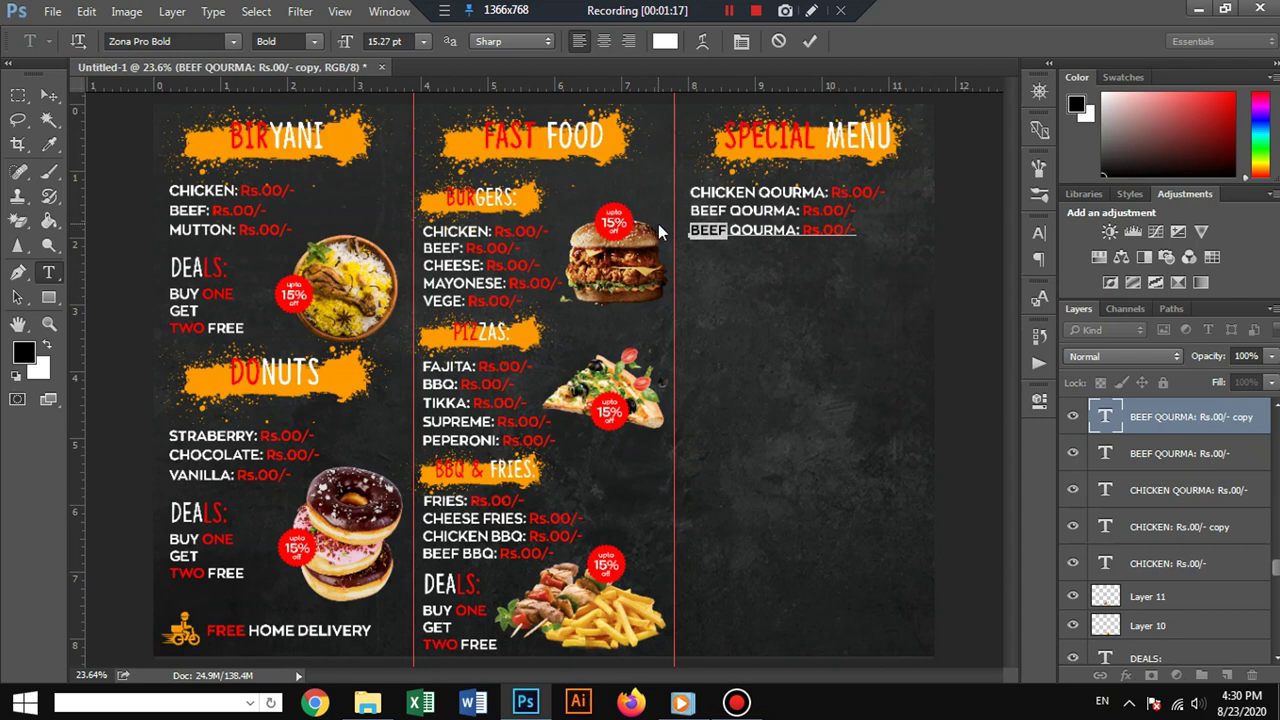
pyautogui.write('MUTTON')
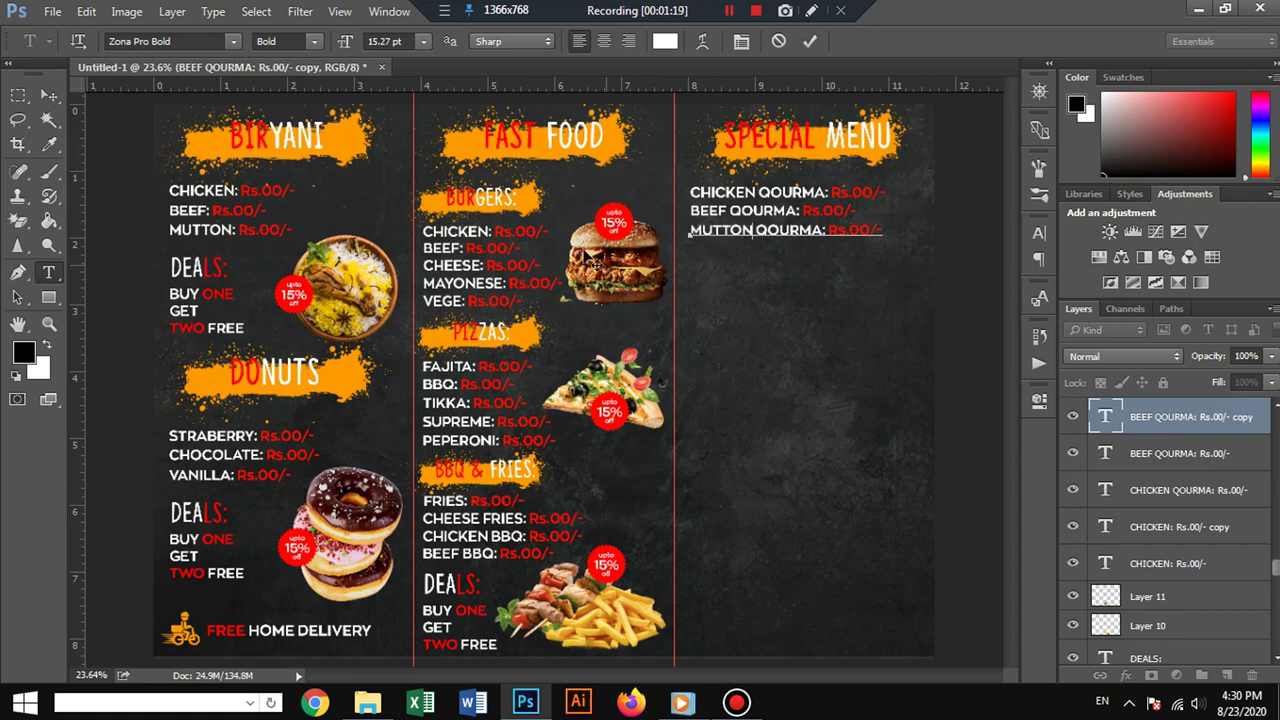
pyautogui.click(49, 95)
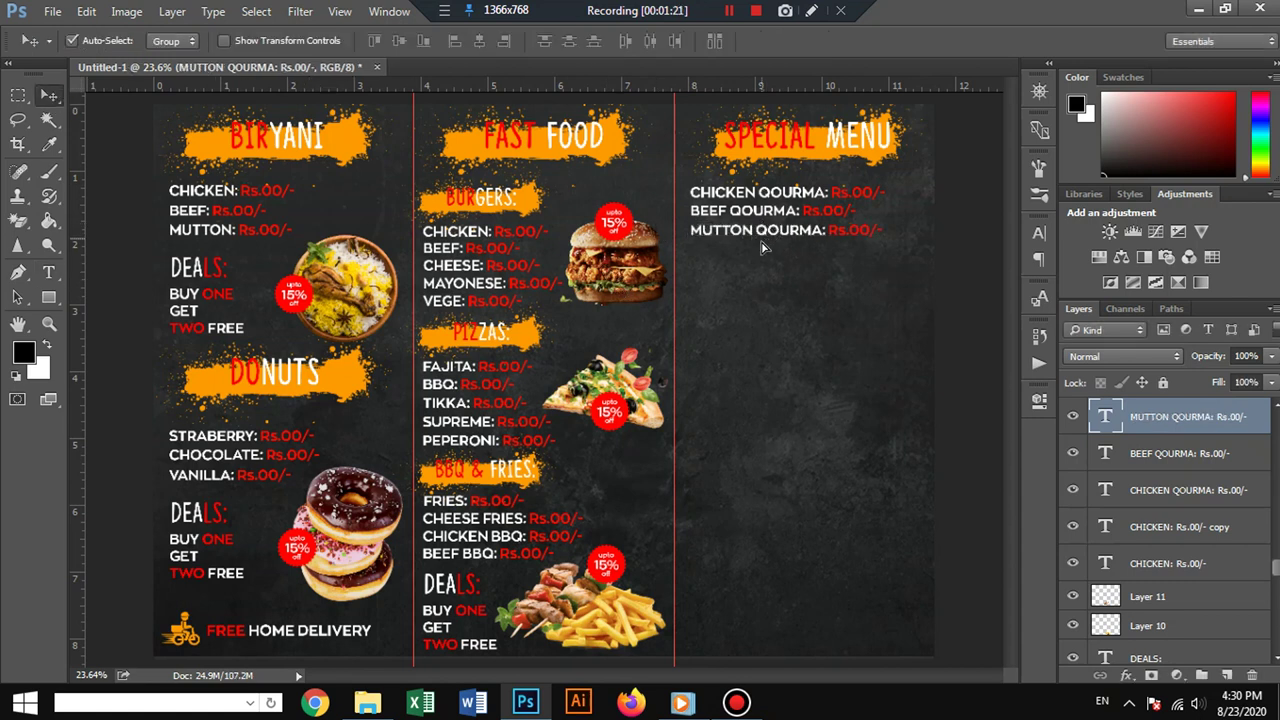
# Duplicate the MUTTON QOURMA line below and rename it CHICKEN NIHARI.
pyautogui.moveTo(760, 248); pyautogui.dragTo(765, 257)
pyautogui.press('Down')
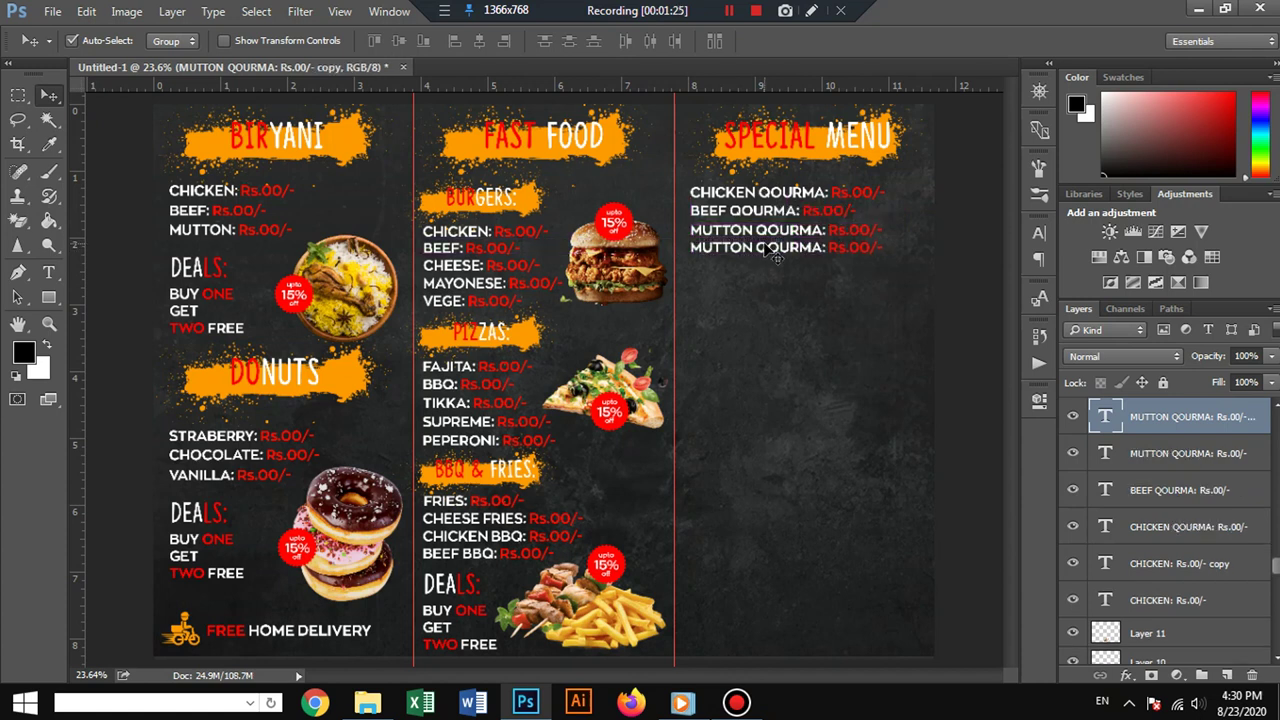
pyautogui.press('Down')
pyautogui.press('Down')
pyautogui.press('Down')
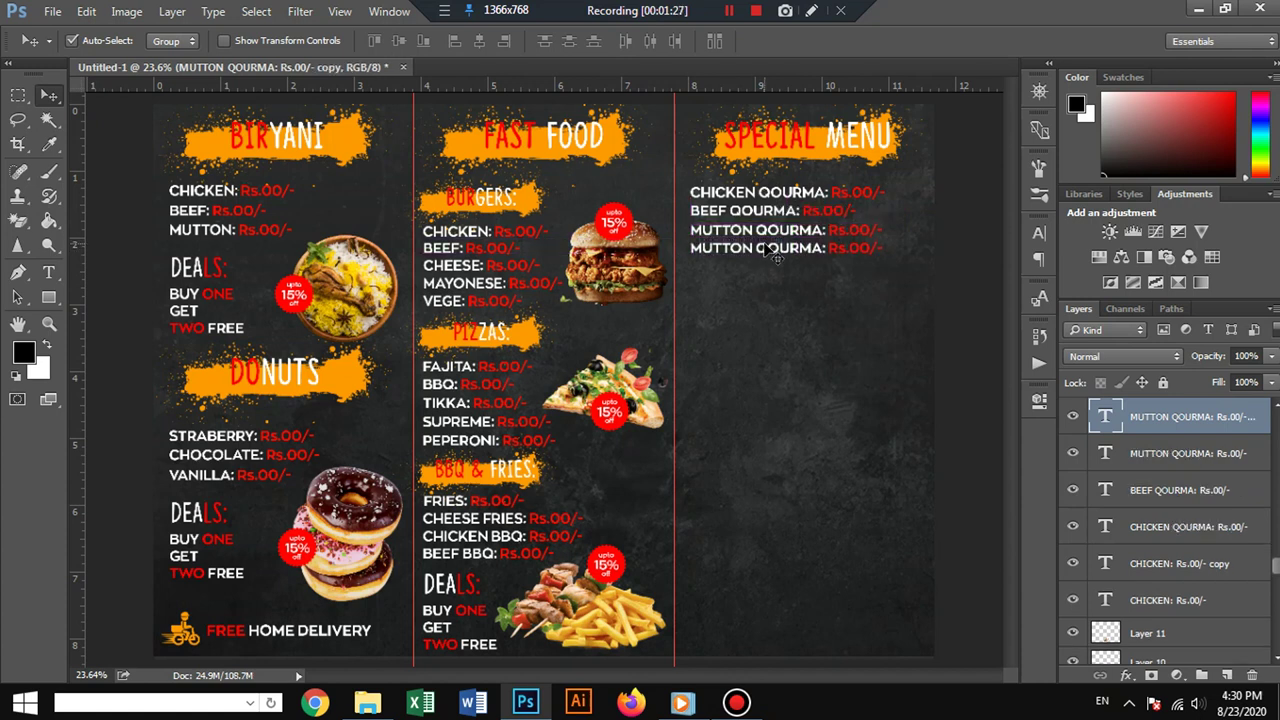
pyautogui.click(49, 272)
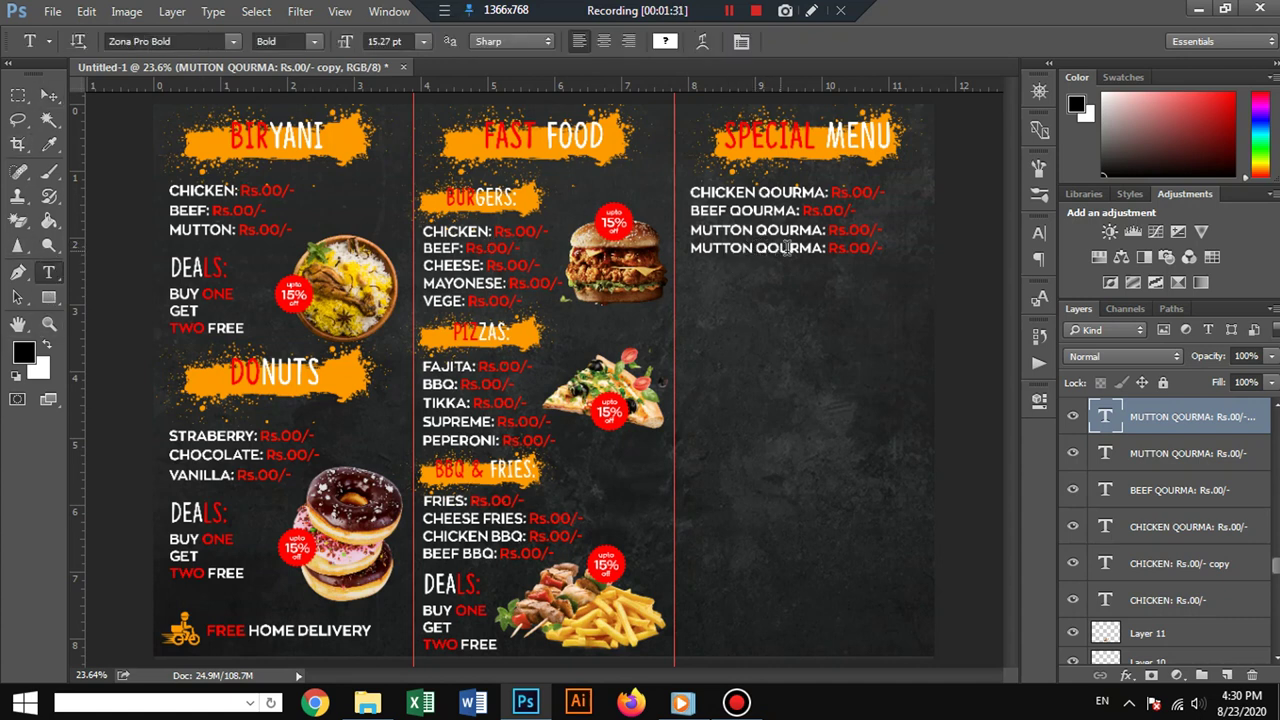
pyautogui.moveTo(818, 248); pyautogui.dragTo(545, 242)
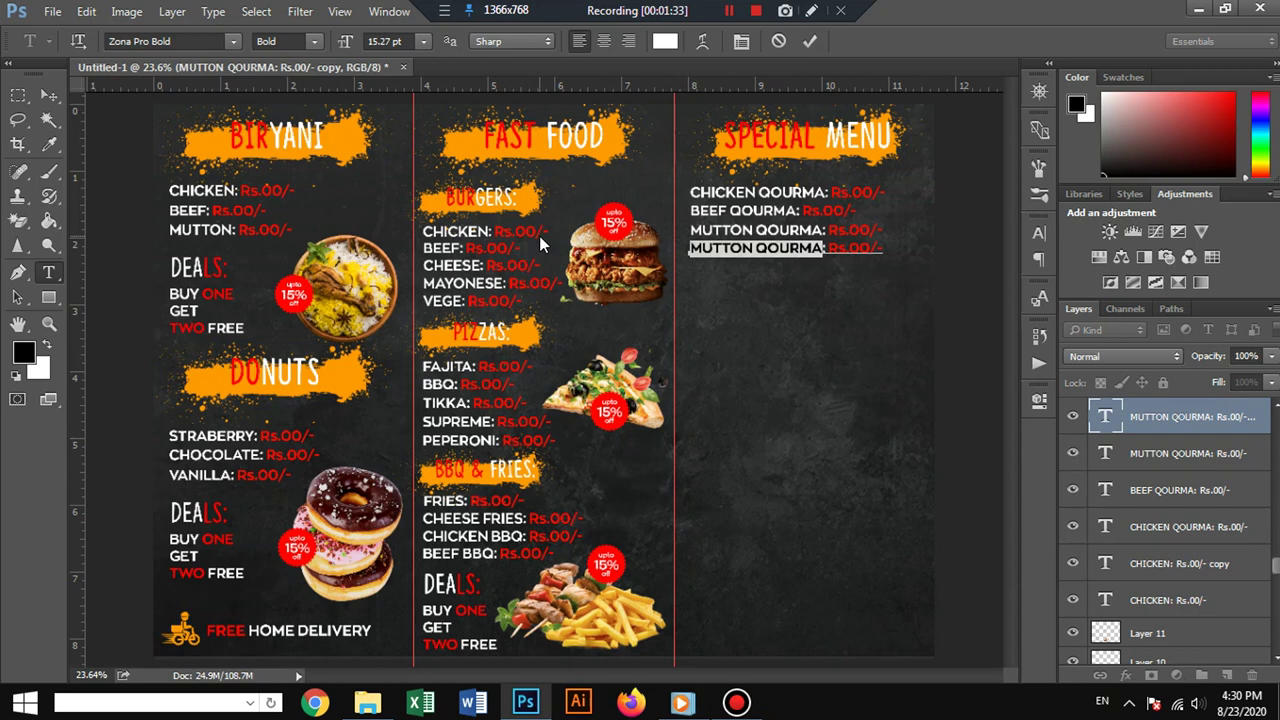
pyautogui.write('CHICKEN ')
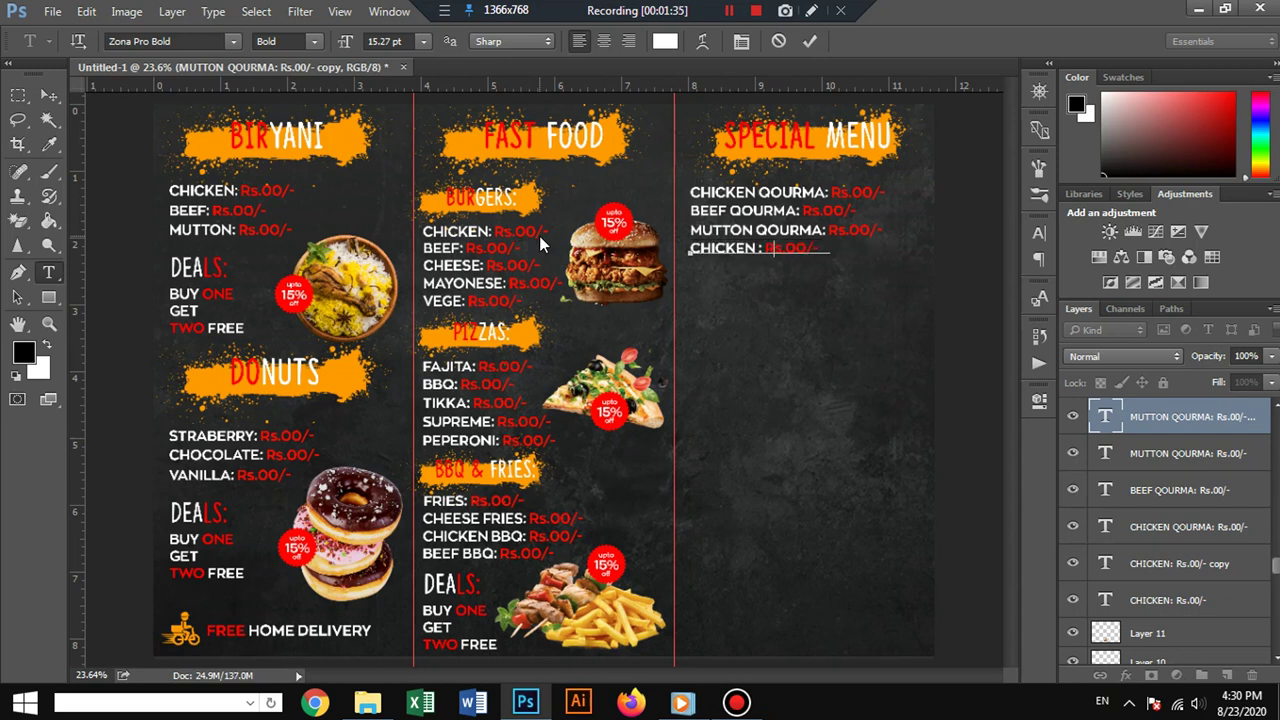
pyautogui.write('NIHARI')
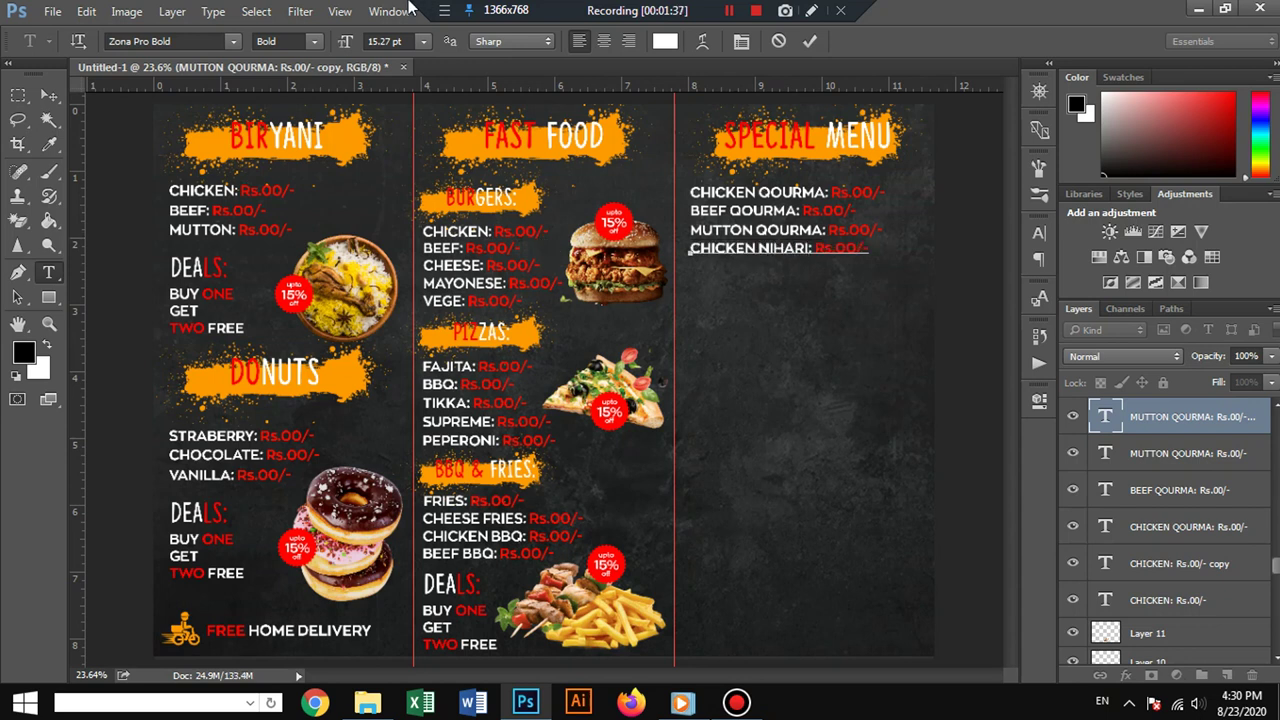
pyautogui.click(49, 95)
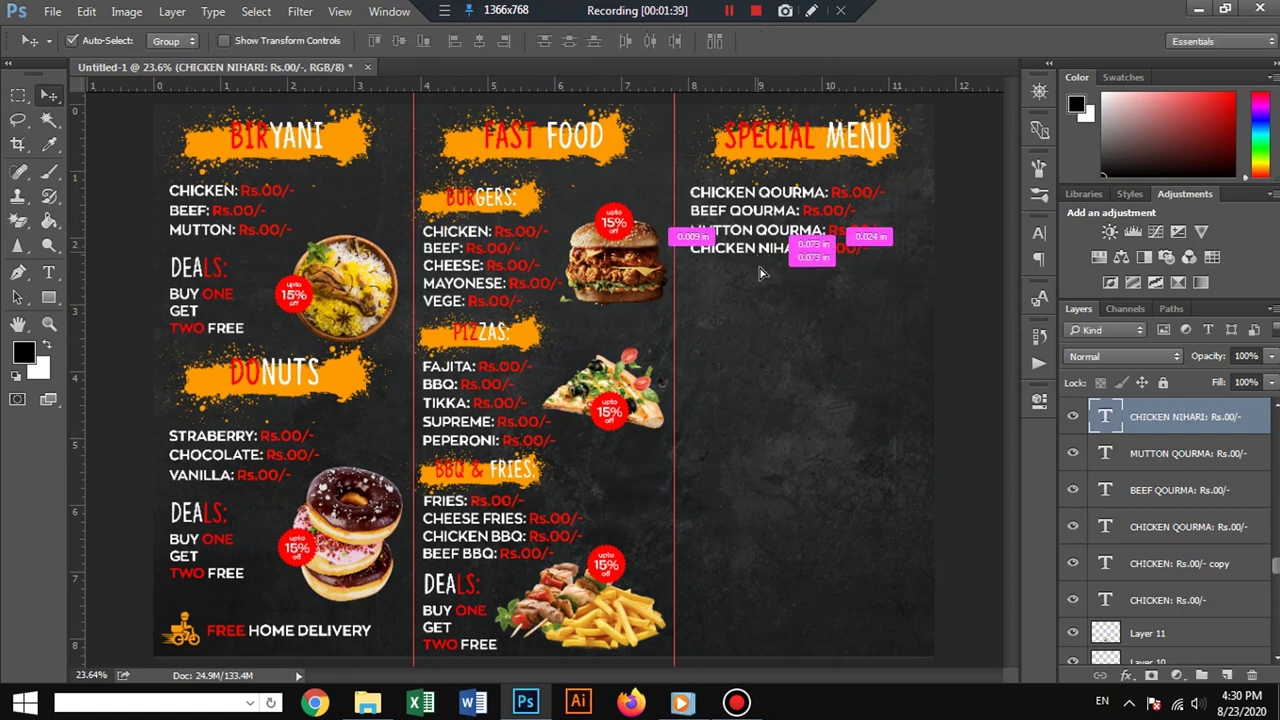
# Copy the CHICKEN NIHARI line one row lower and change it to BEEF NIHARI.
pyautogui.moveTo(760, 250); pyautogui.dragTo(760, 270)
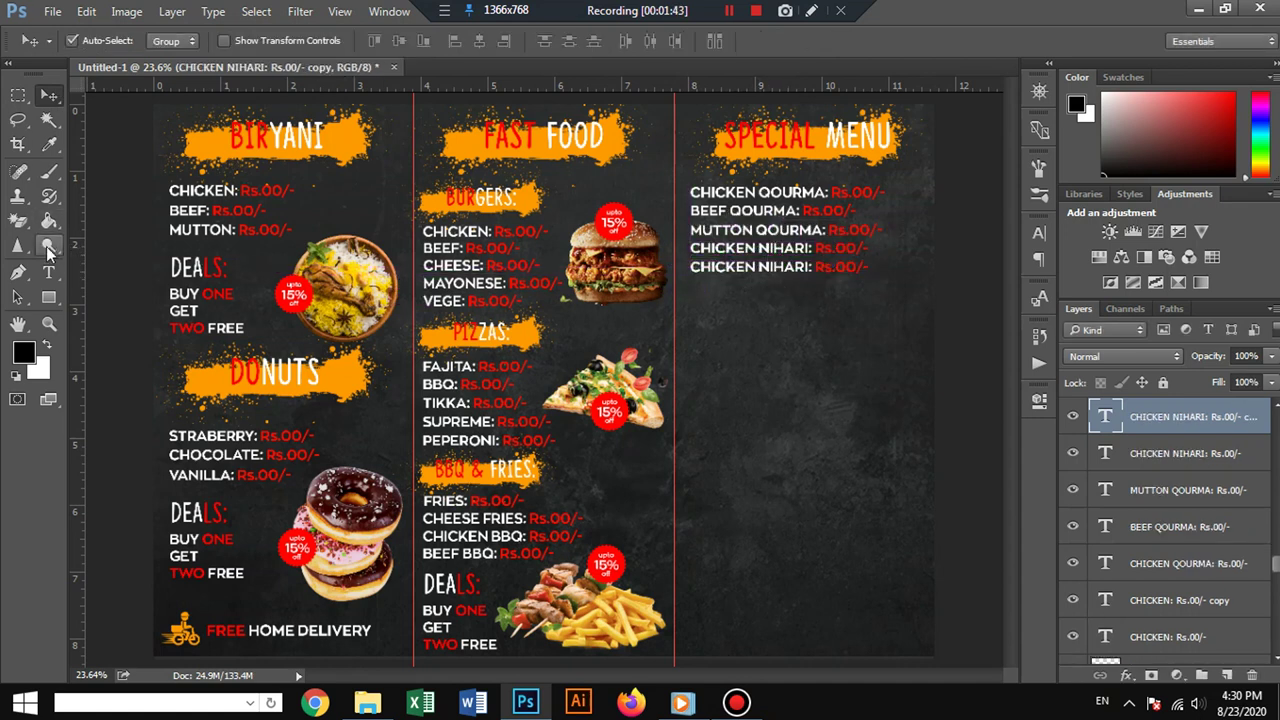
pyautogui.click(49, 271)
pyautogui.doubleClick(752, 266)
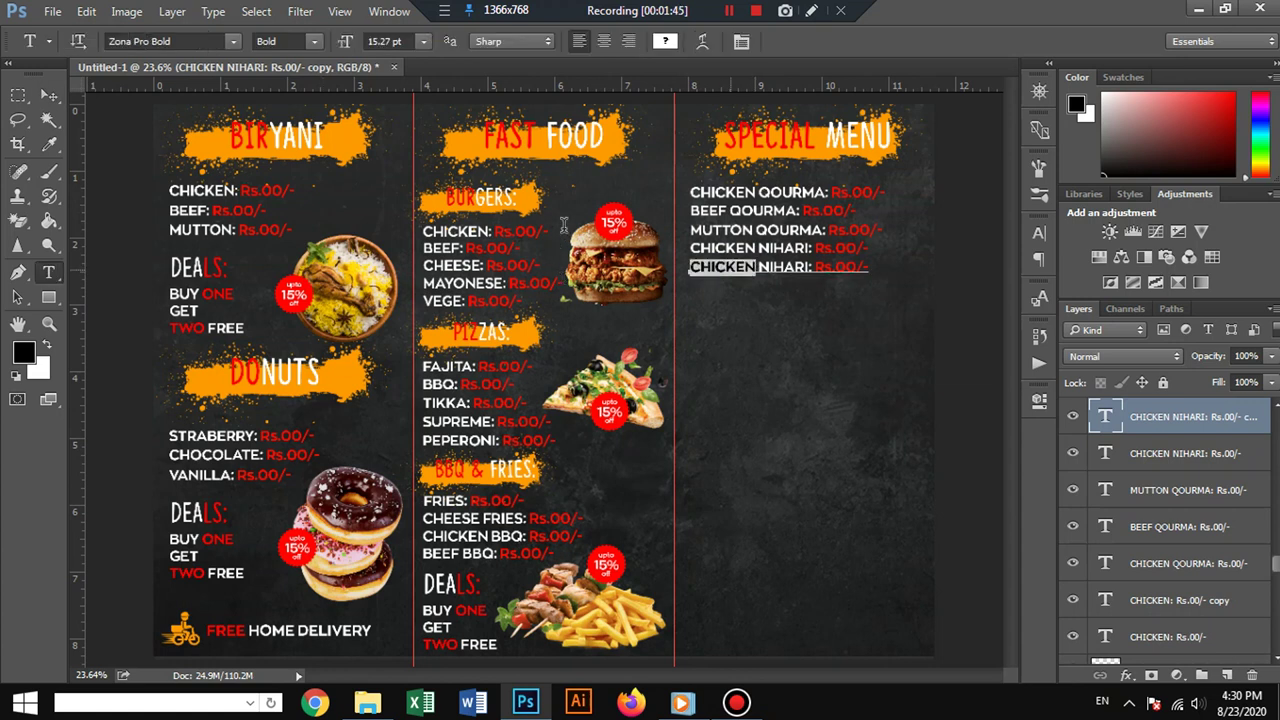
pyautogui.write('BEEF')
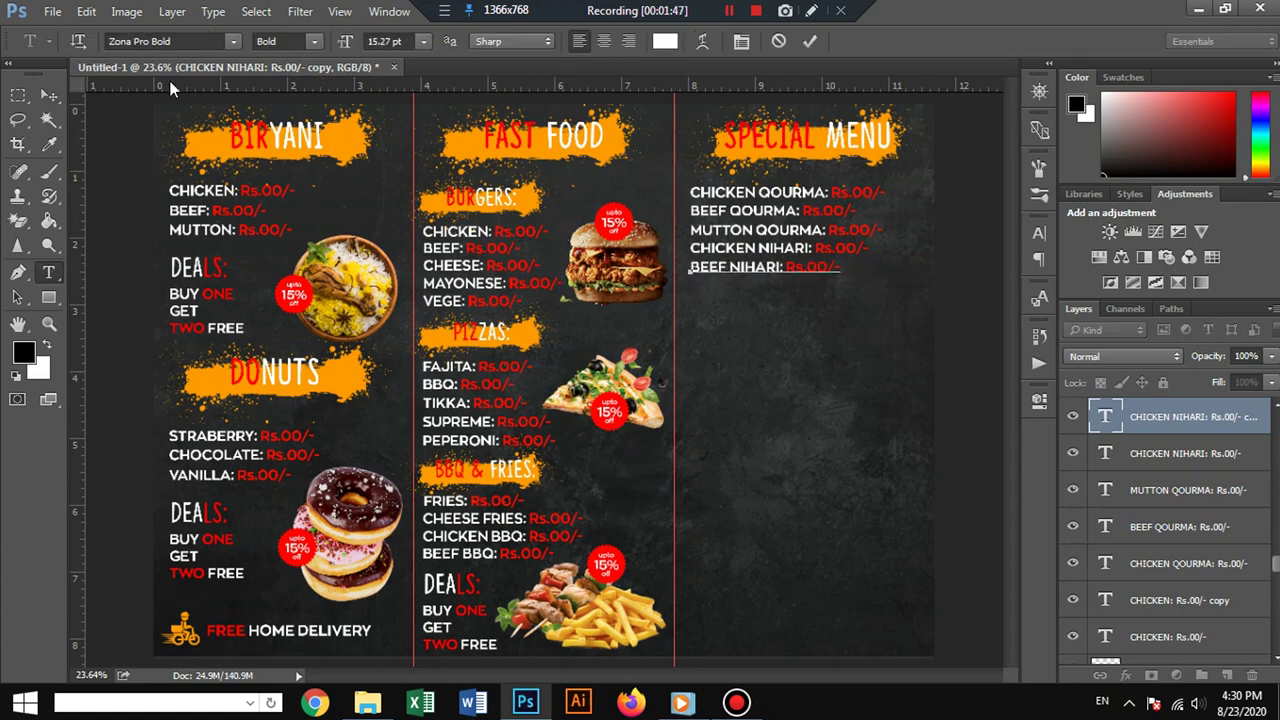
pyautogui.click(49, 94)
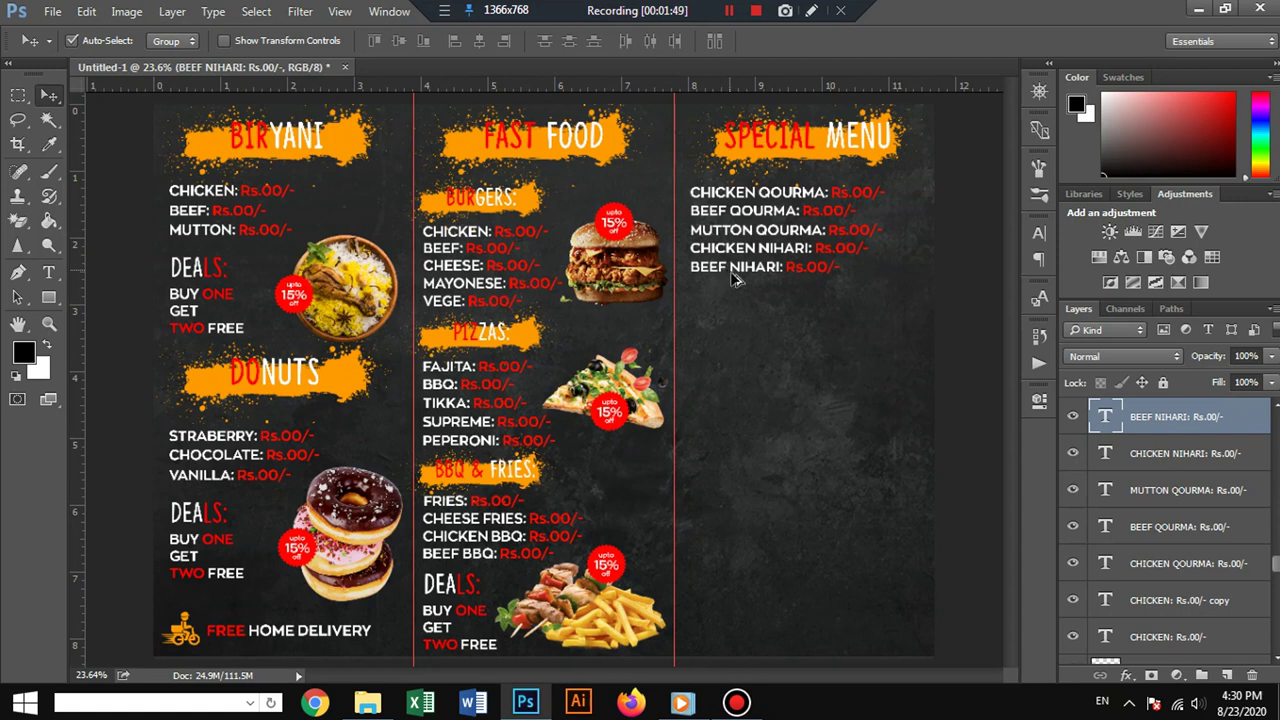
# Copy the BEEF NIHARI line one row lower and change it to MUTTON NIHARI.
pyautogui.moveTo(732, 276); pyautogui.dragTo(735, 284)
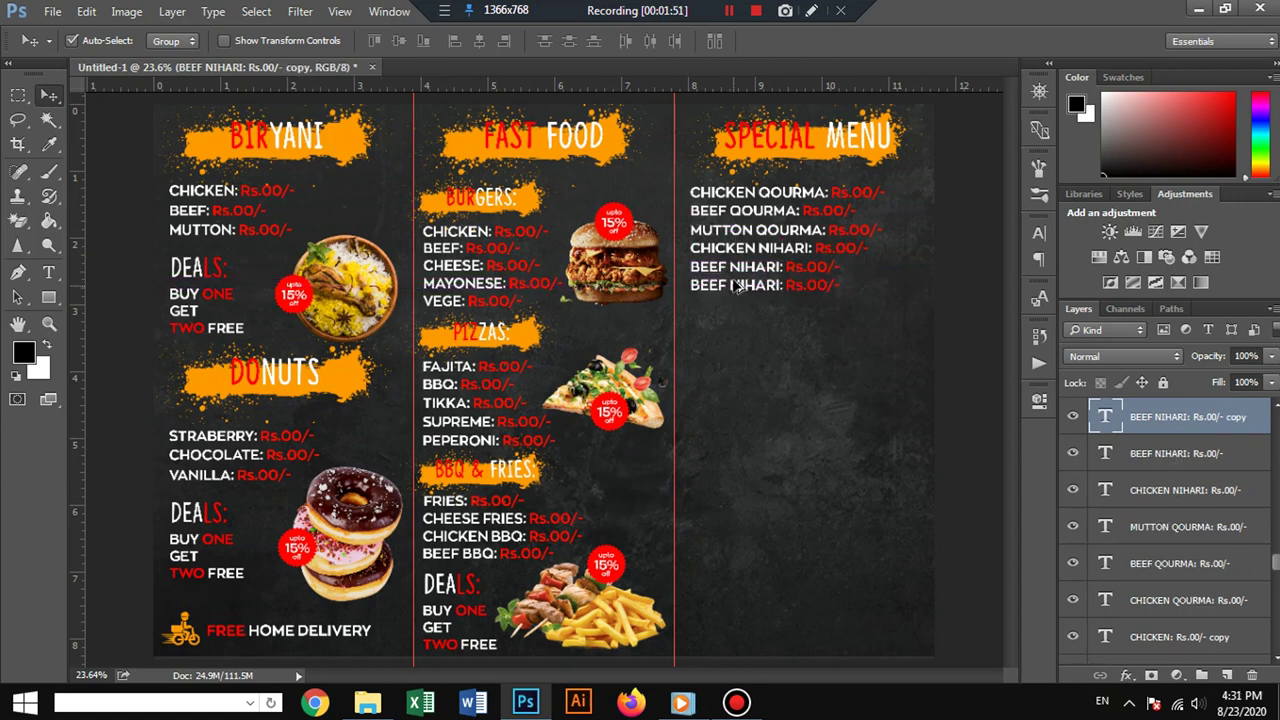
pyautogui.click(49, 272)
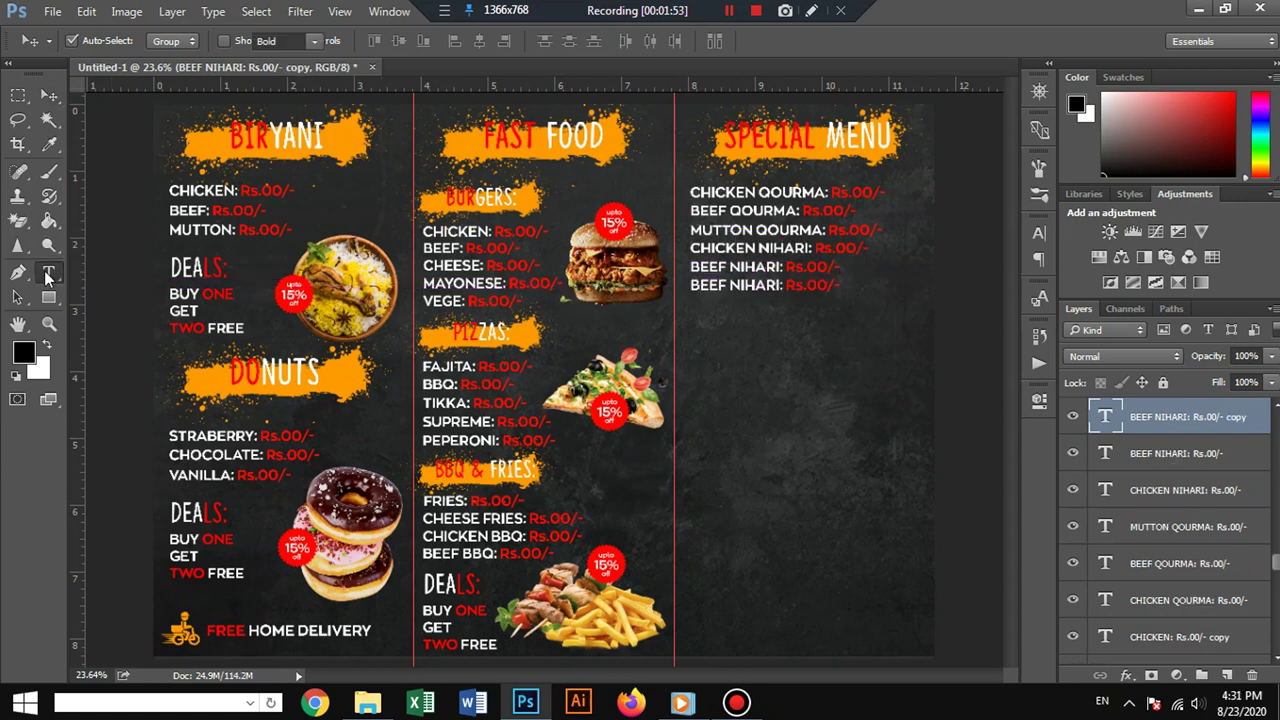
pyautogui.doubleClick(716, 285)
pyautogui.write('M')
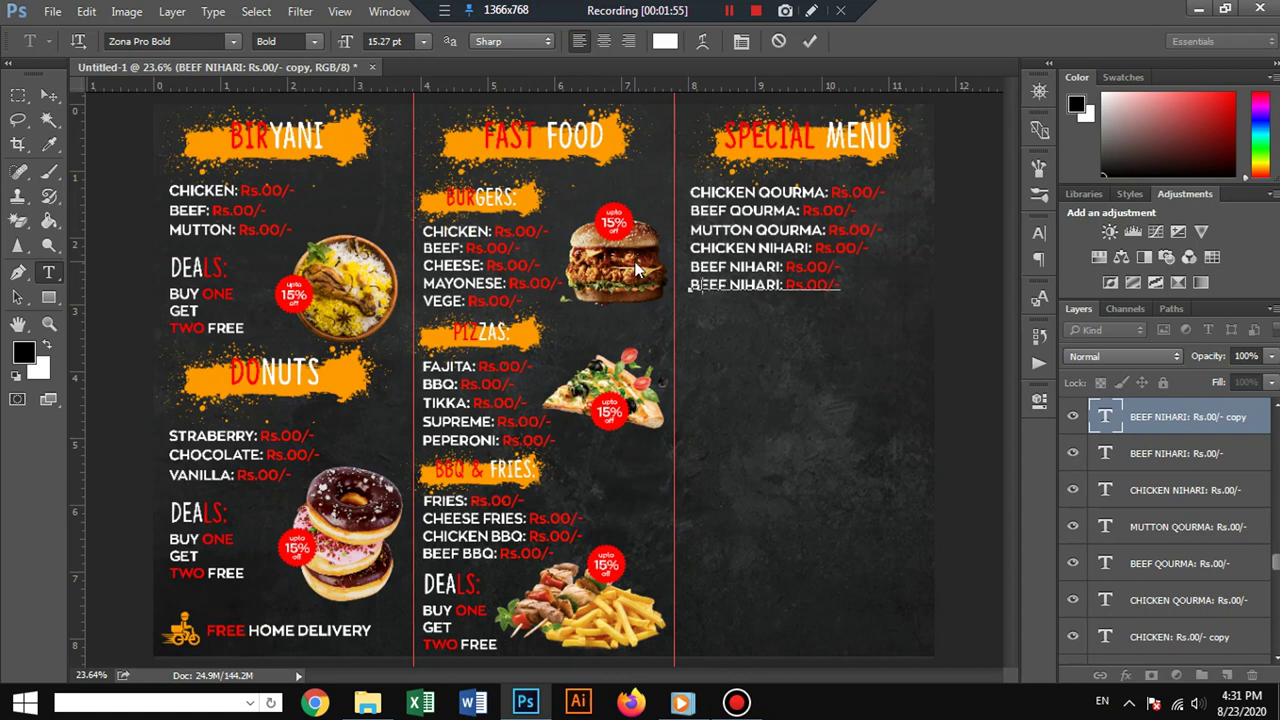
pyautogui.write('UTTON')
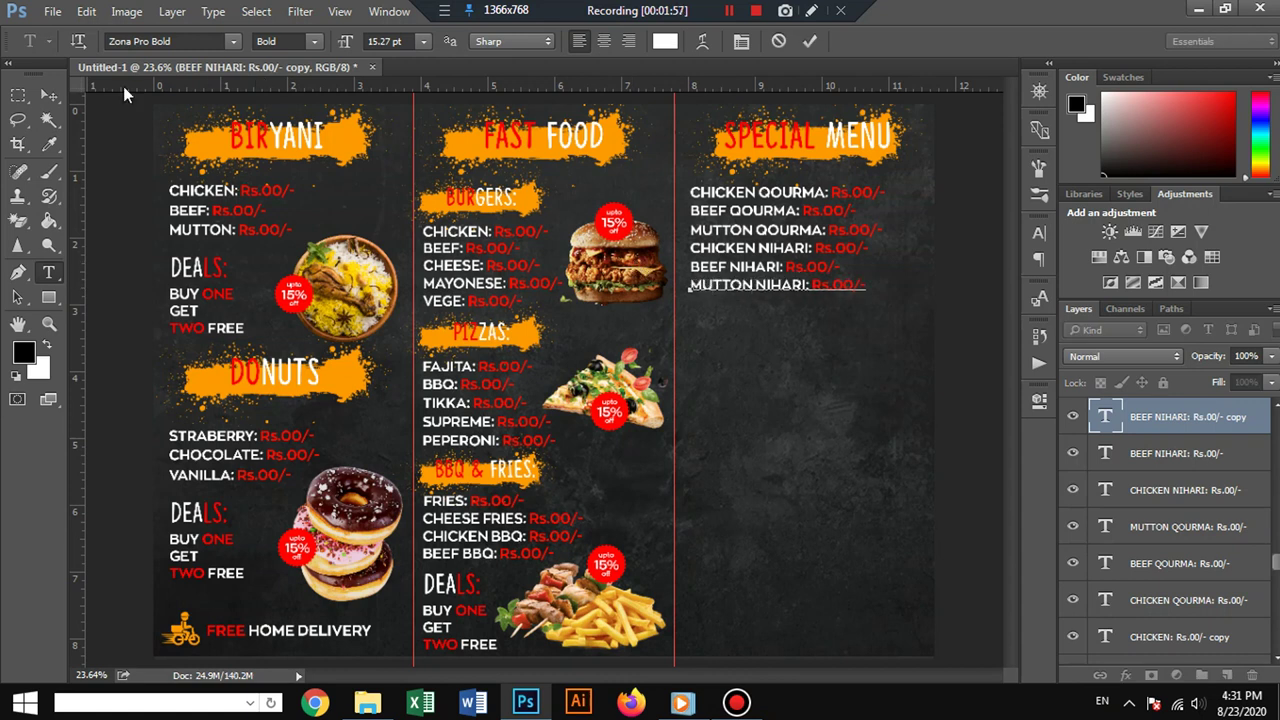
pyautogui.click(49, 95)
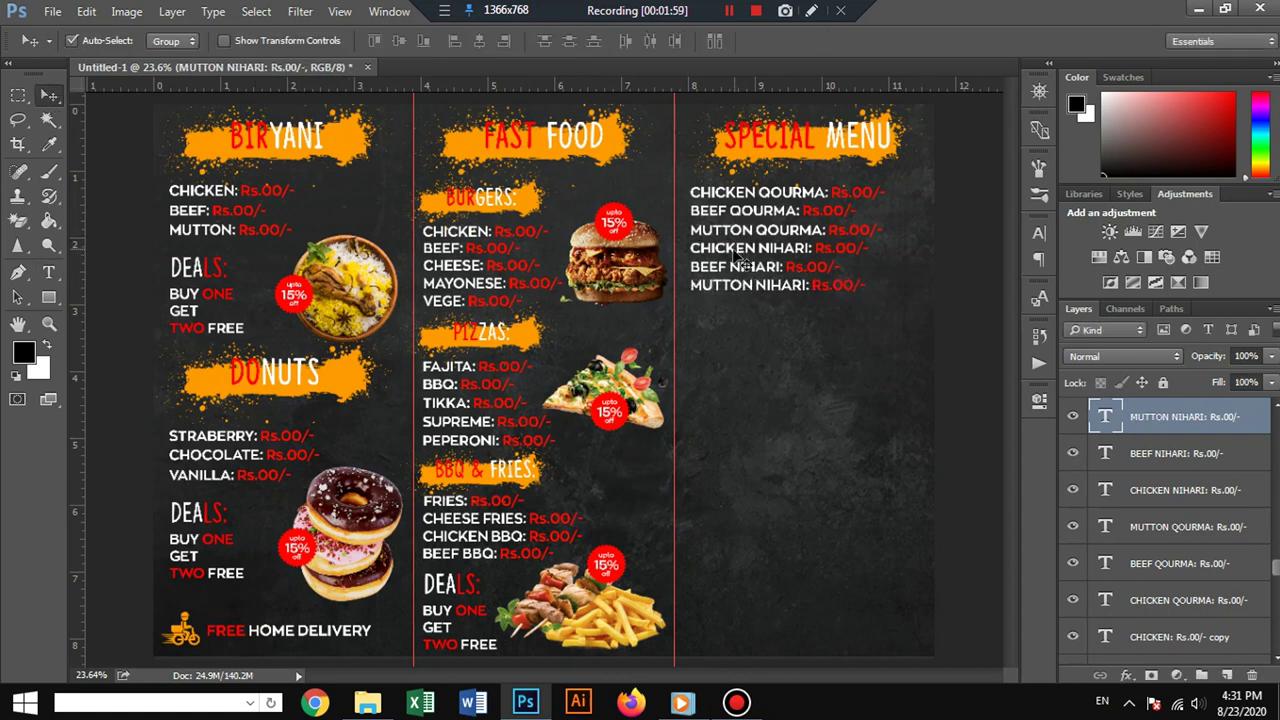
# Select the three Nihari lines and duplicate them below the list.
pyautogui.keyDown('shift'); pyautogui.click(738, 266); pyautogui.keyUp('shift')
pyautogui.keyDown('shift'); pyautogui.click(733, 250); pyautogui.keyUp('shift')
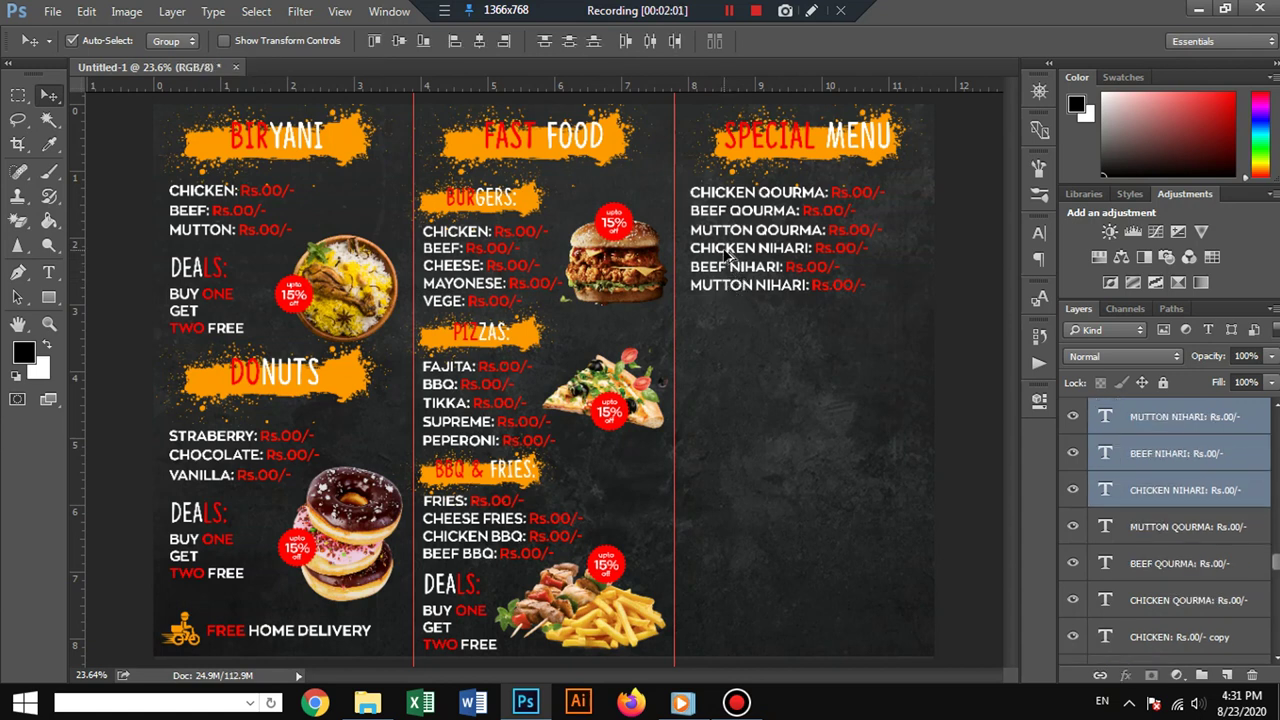
pyautogui.moveTo(727, 255); pyautogui.dragTo(725, 309)
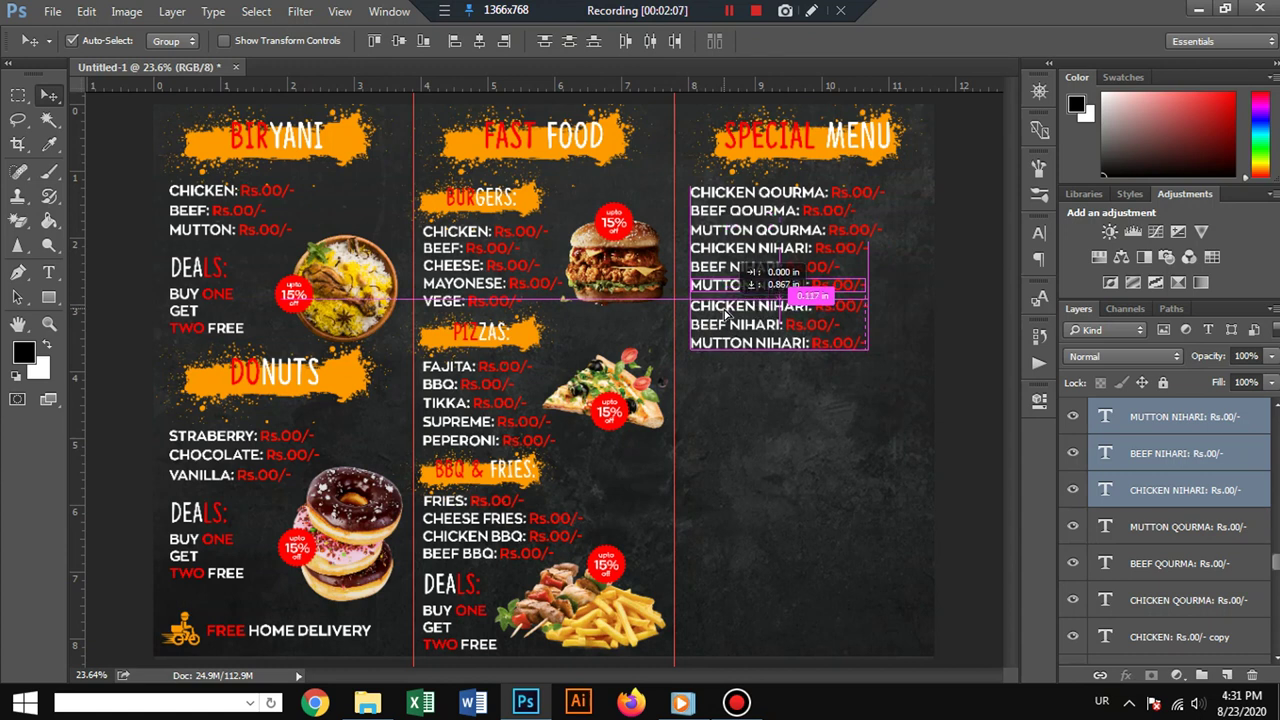
pyautogui.moveTo(725, 309); pyautogui.dragTo(727, 311)
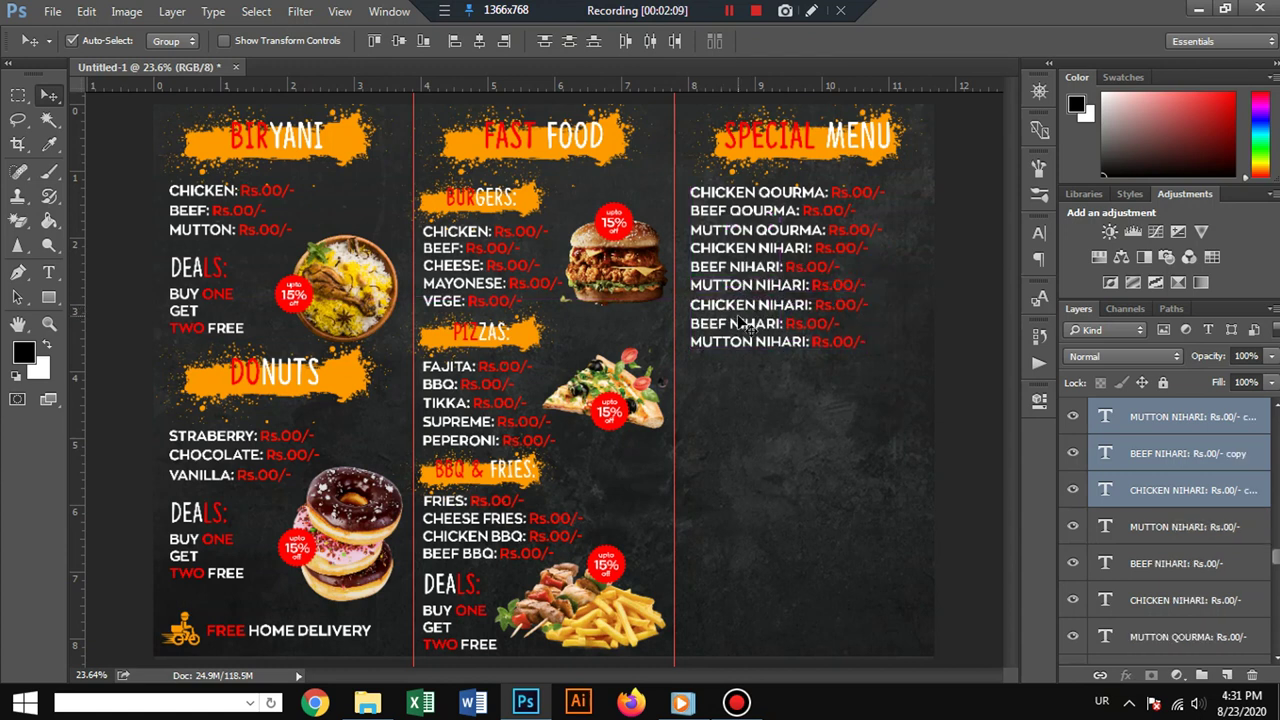
# Change the copied CHICKEN NIHARI line to CHICKEN KARAHI, switching keyboard input to English.
pyautogui.click(48, 272)
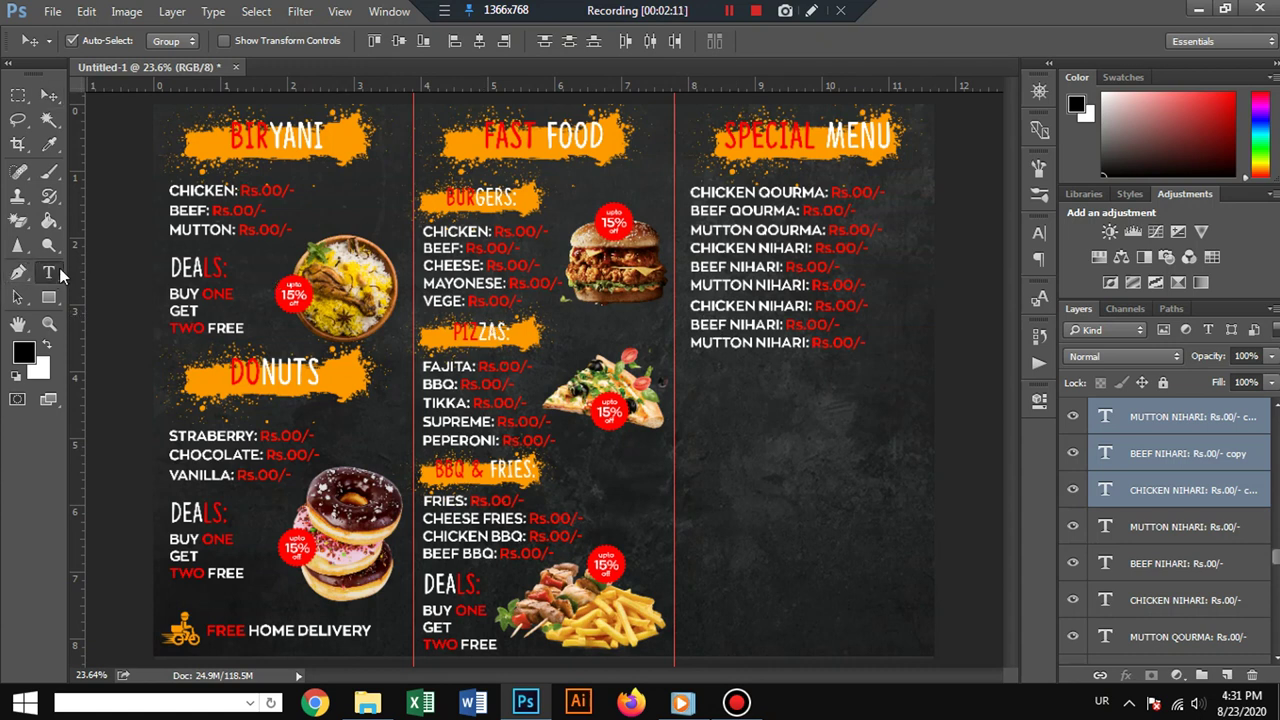
pyautogui.click(758, 287)
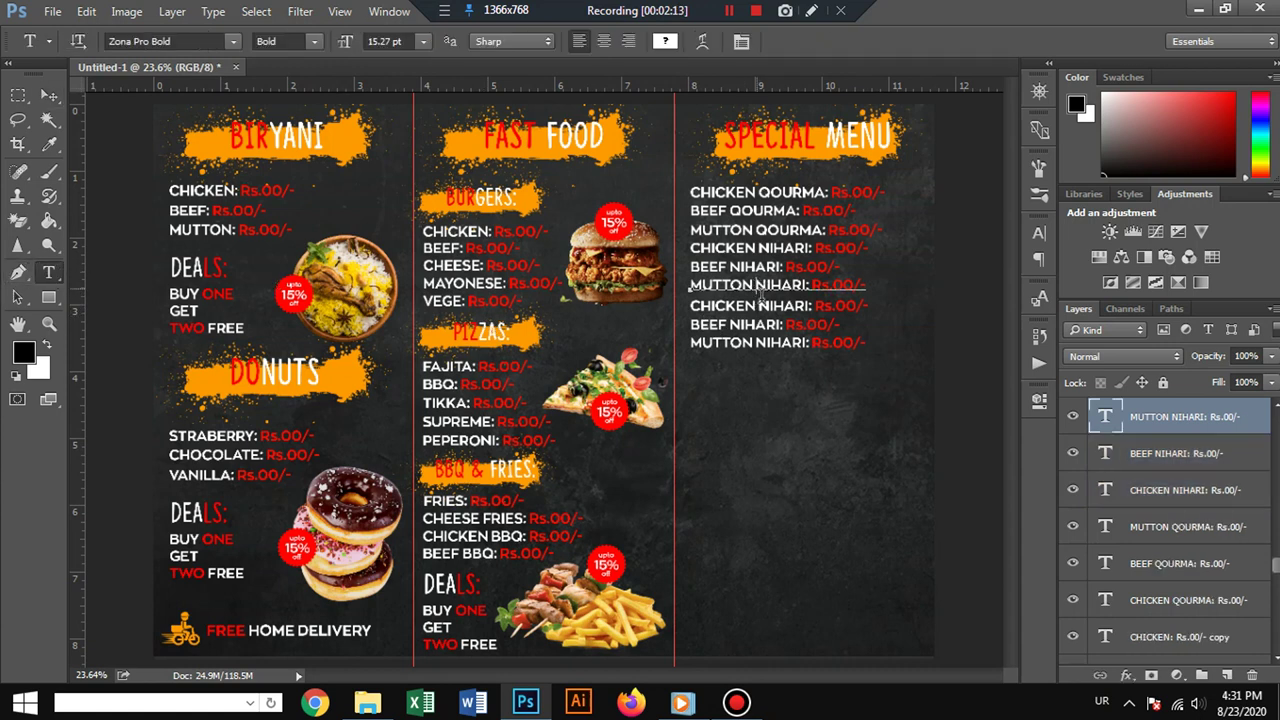
pyautogui.click(48, 272)
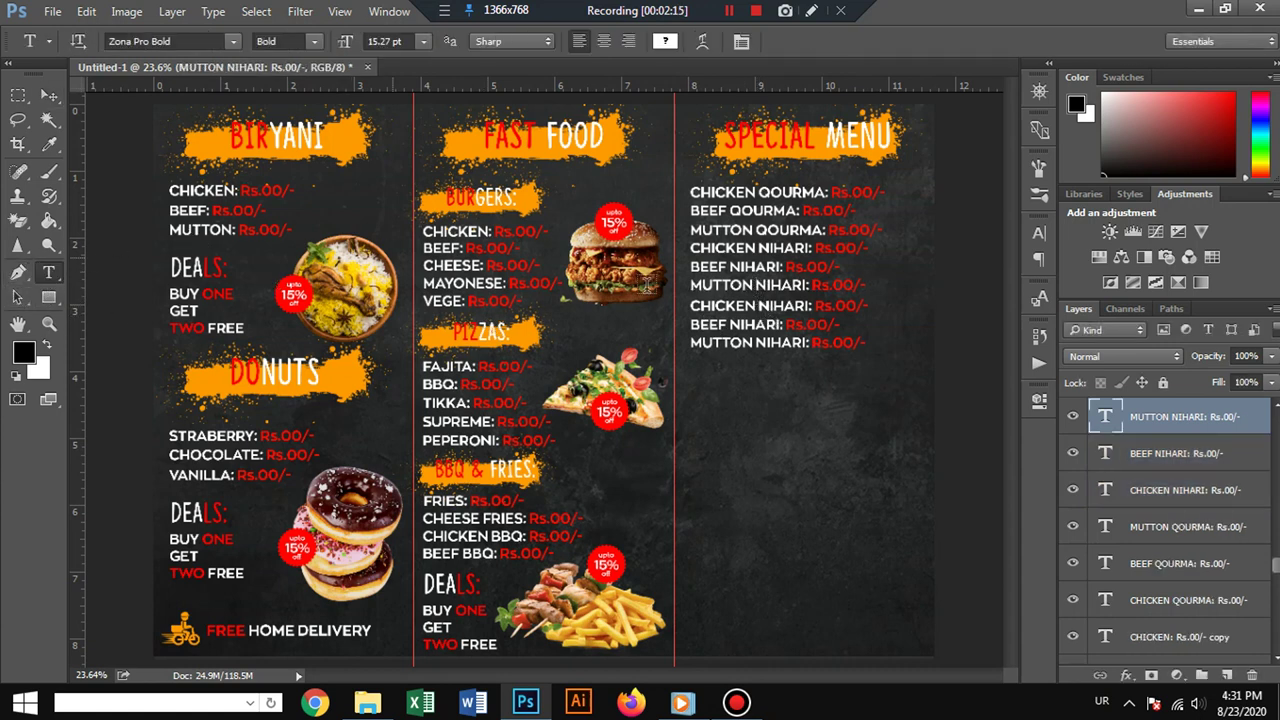
pyautogui.moveTo(758, 306); pyautogui.dragTo(806, 306)
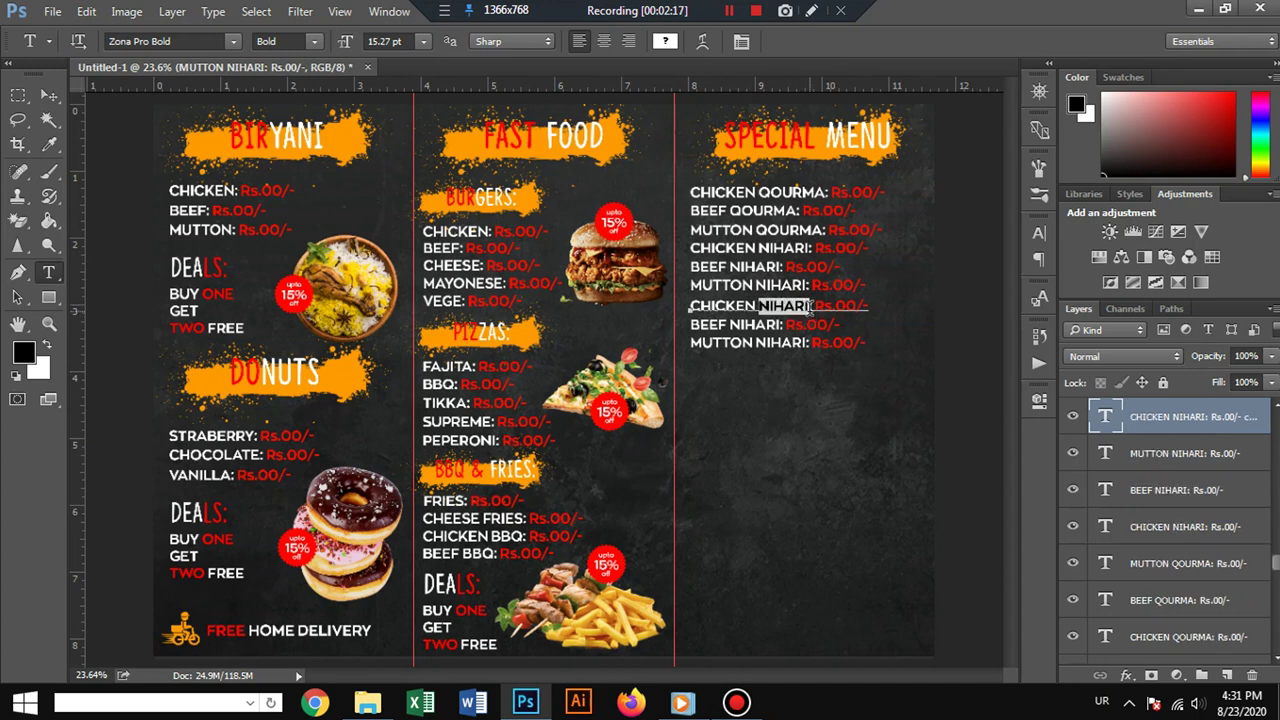
pyautogui.press('Left')
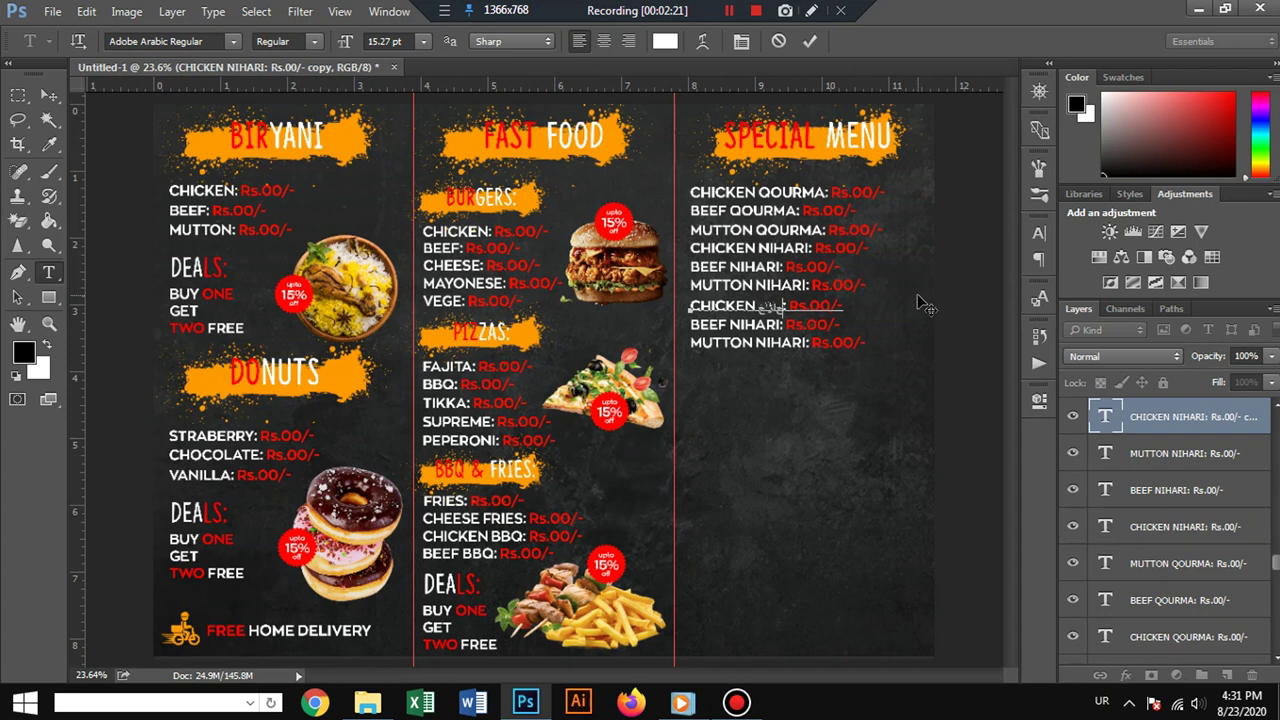
pyautogui.hotkey('shift', 'End')
pyautogui.click(1101, 702)
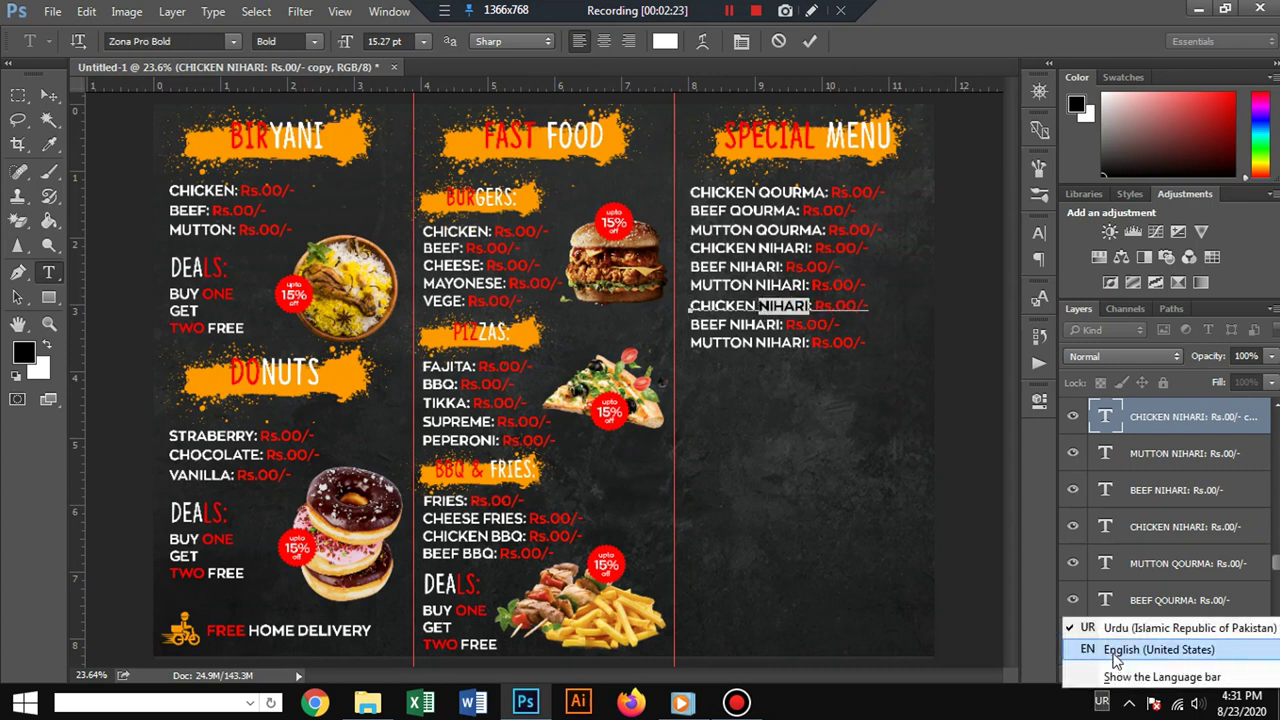
pyautogui.click(1117, 650)
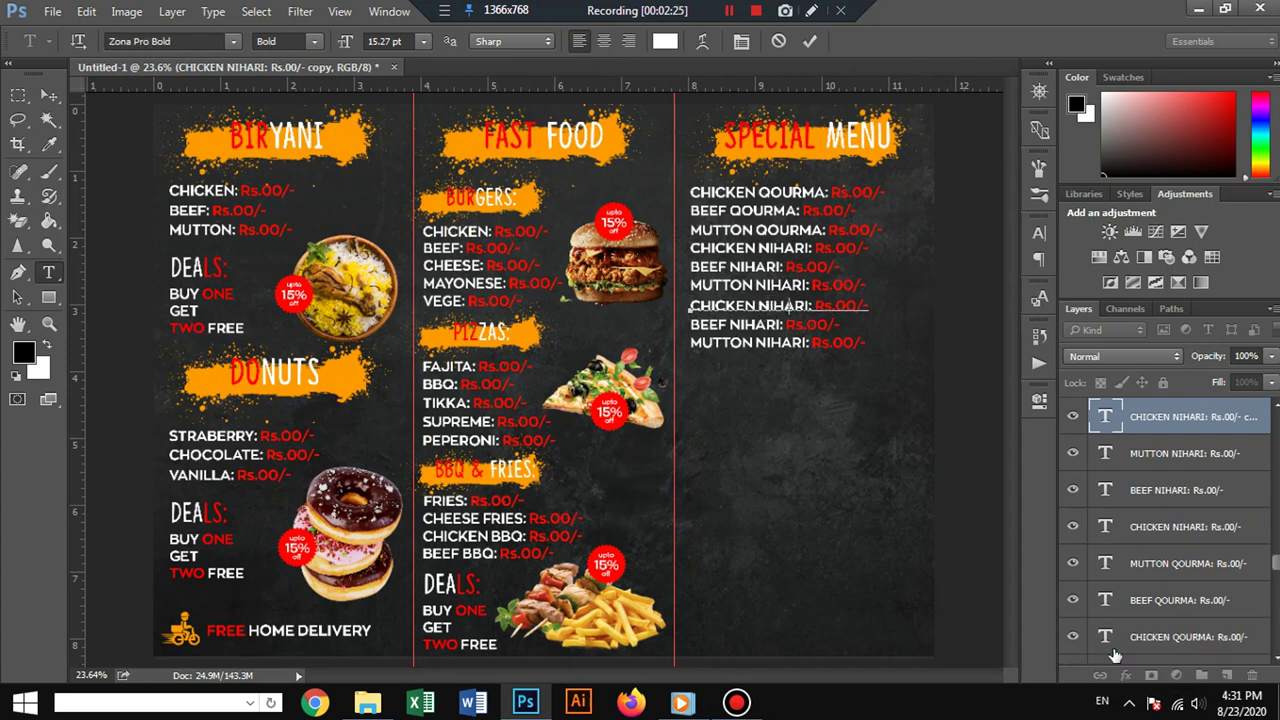
pyautogui.write('KARAHI')
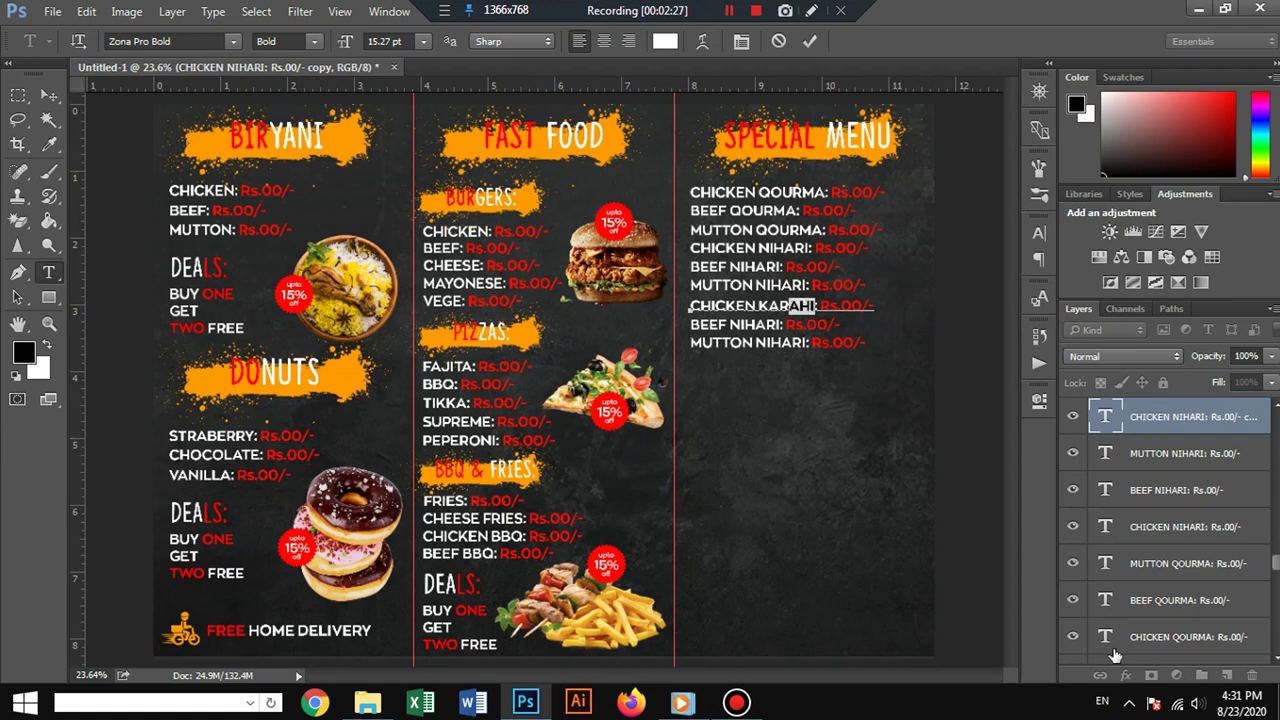
pyautogui.hotkey('shift', 'Left')
pyautogui.hotkey('shift', 'Left')
pyautogui.hotkey('shift', 'Left')
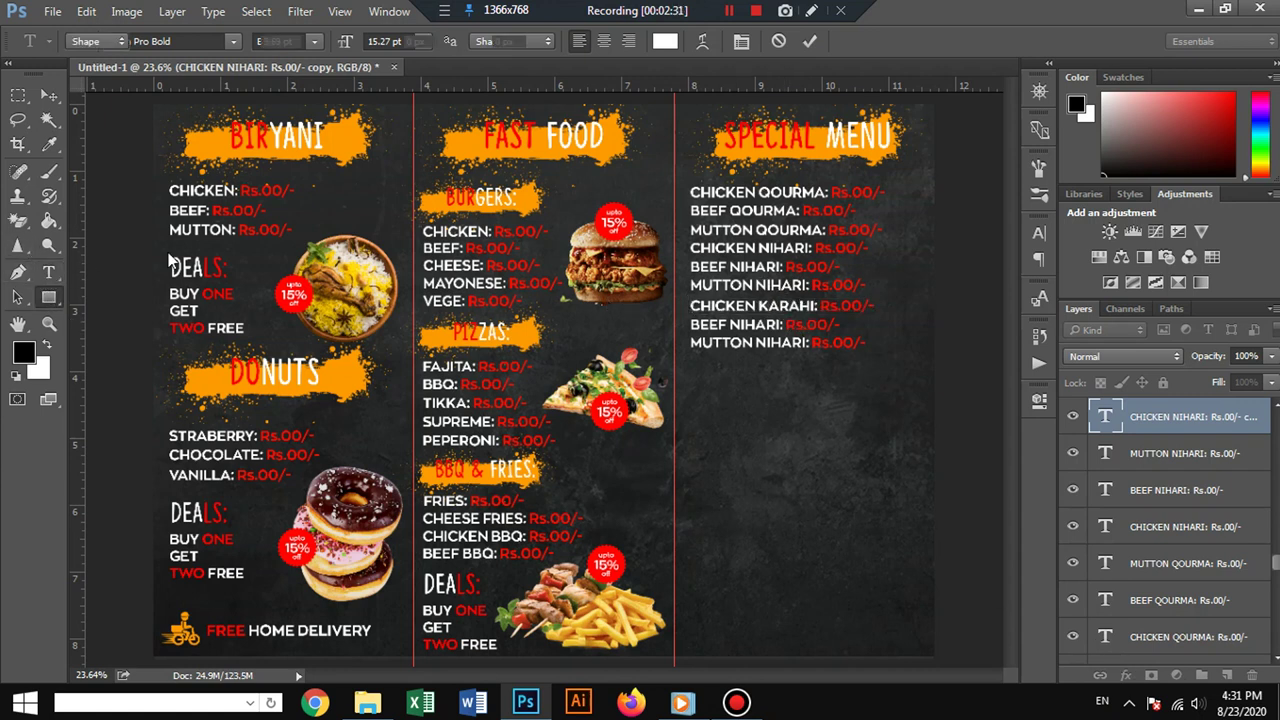
pyautogui.click(48, 272)
# Append KARAHI to the copied BEEF NIHARI and MUTTON NIHARI lines.
pyautogui.click(781, 324)
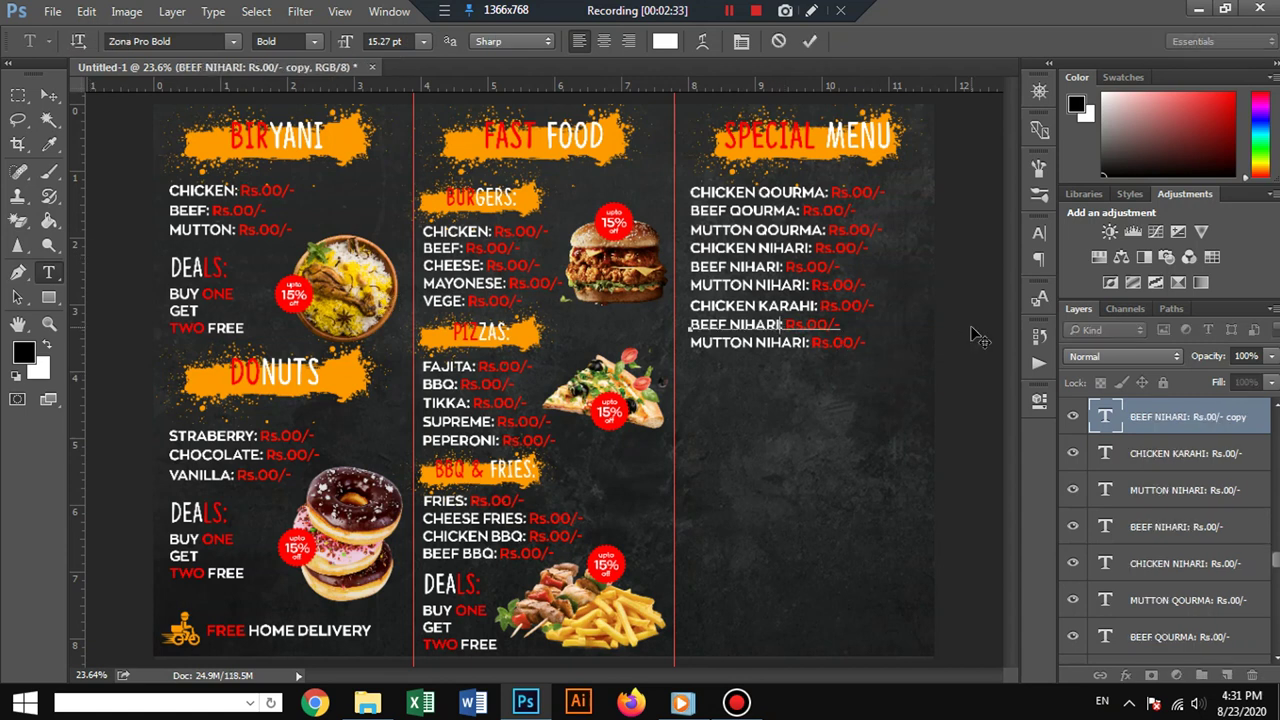
pyautogui.press('BackSpace')
pyautogui.write('KARAHI:')
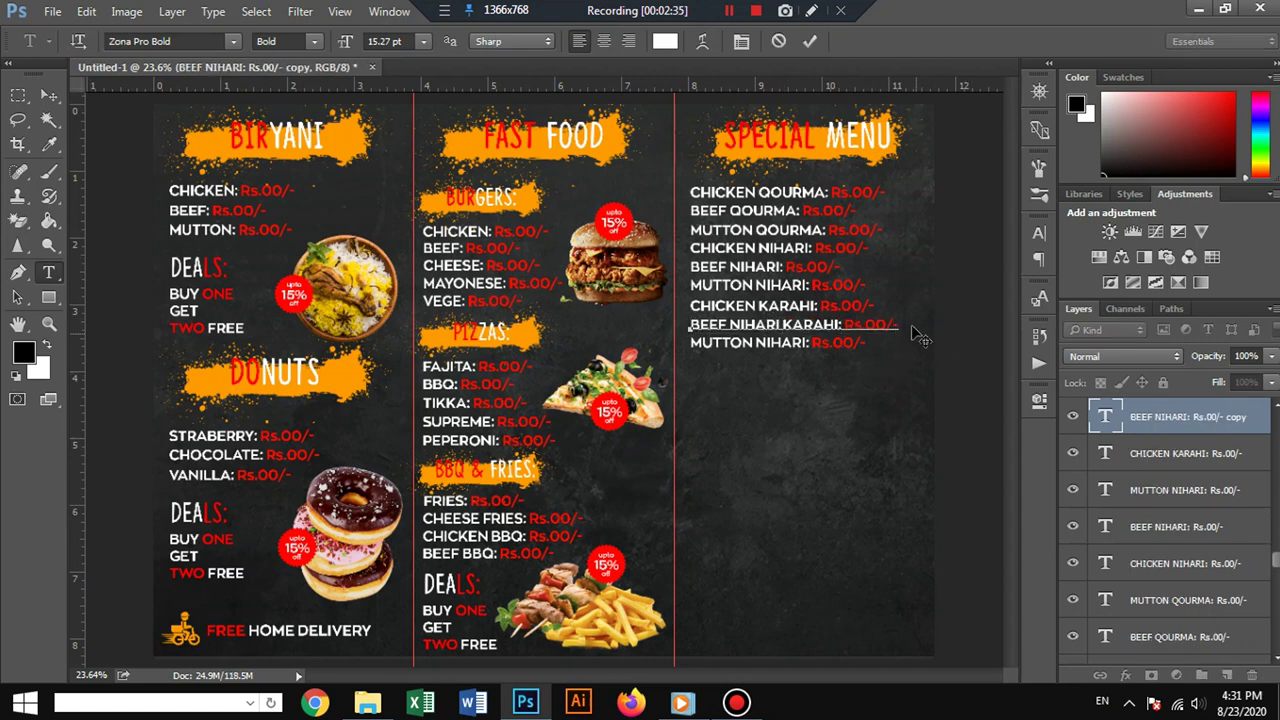
pyautogui.click(48, 272)
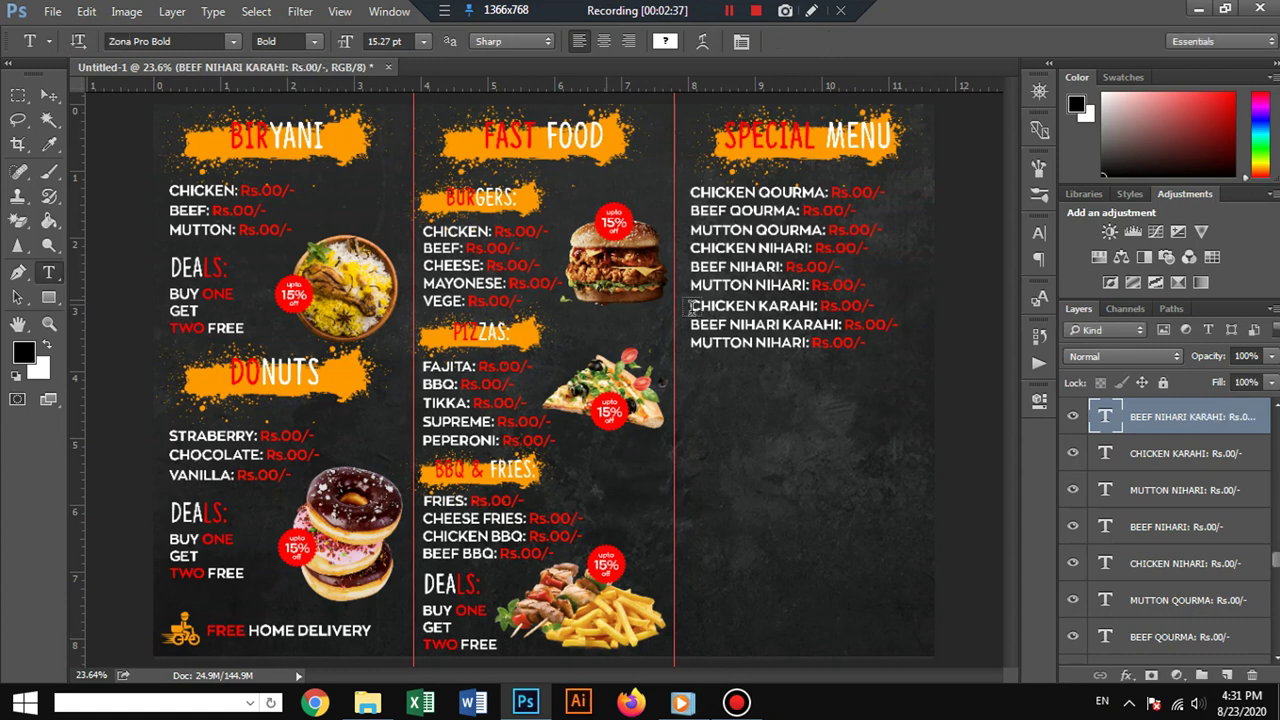
pyautogui.click(805, 342)
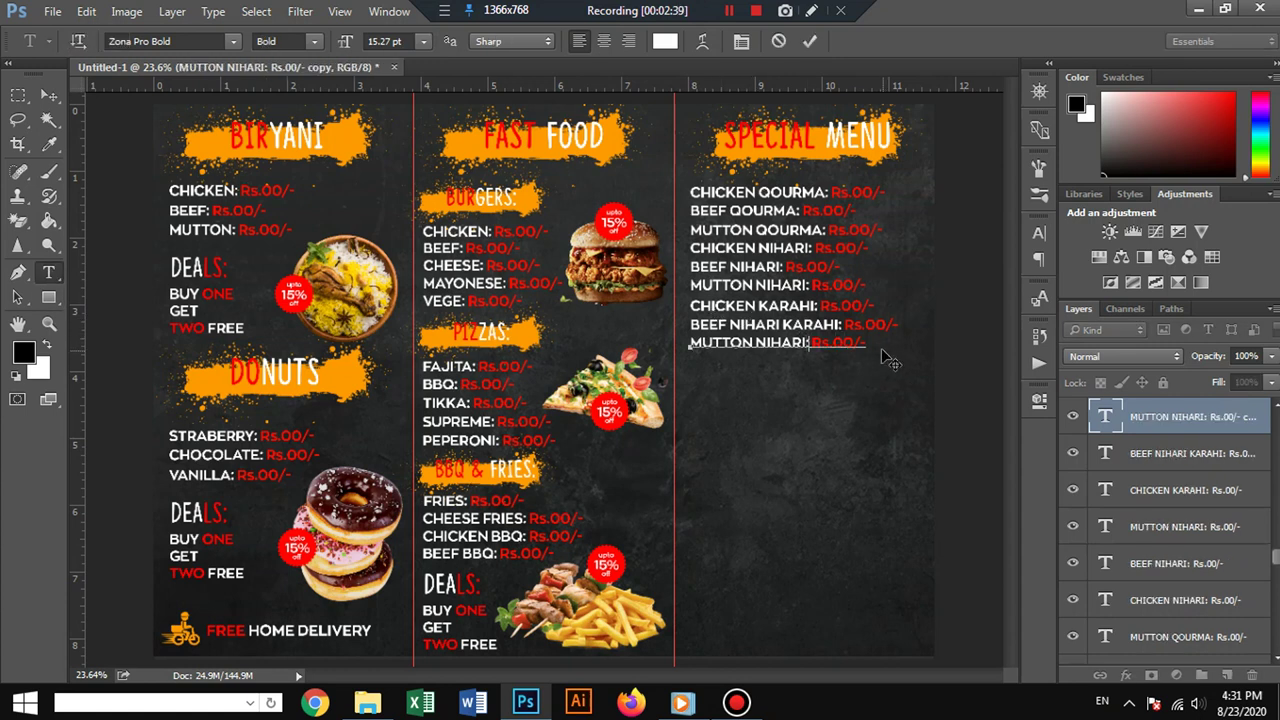
pyautogui.press('BackSpace')
pyautogui.write('KARAHI:')
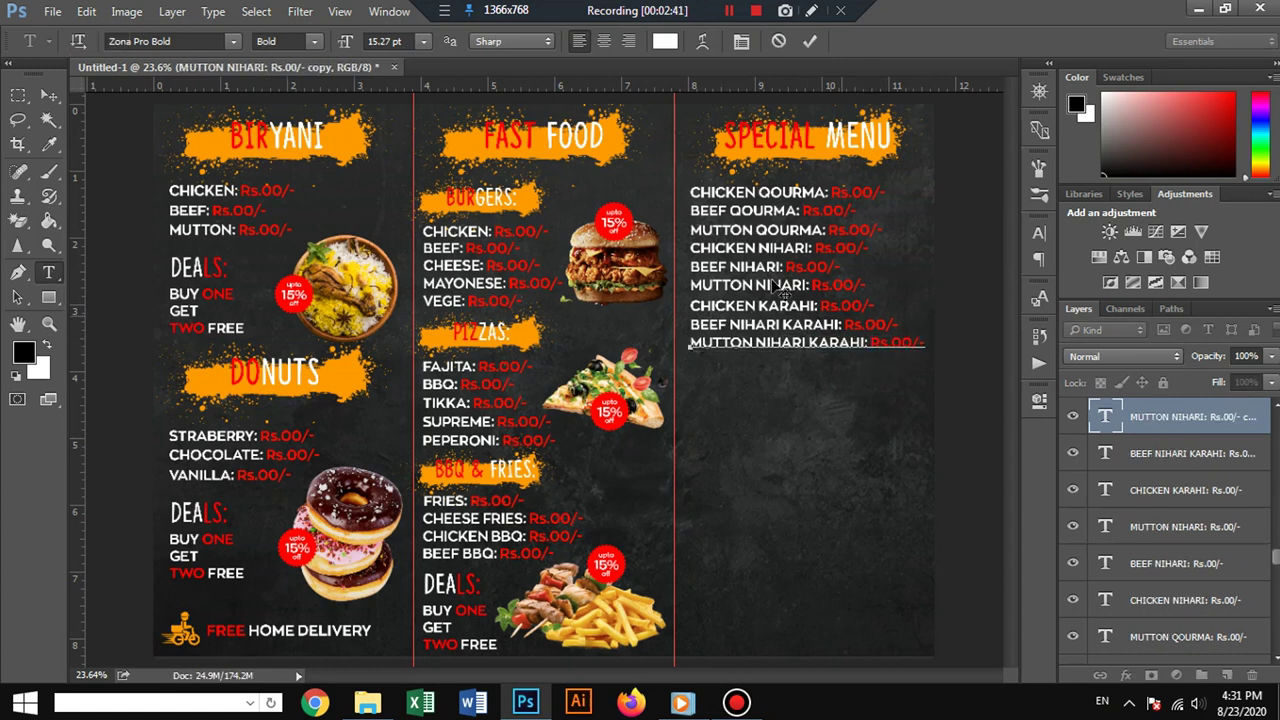
pyautogui.click(41, 96)
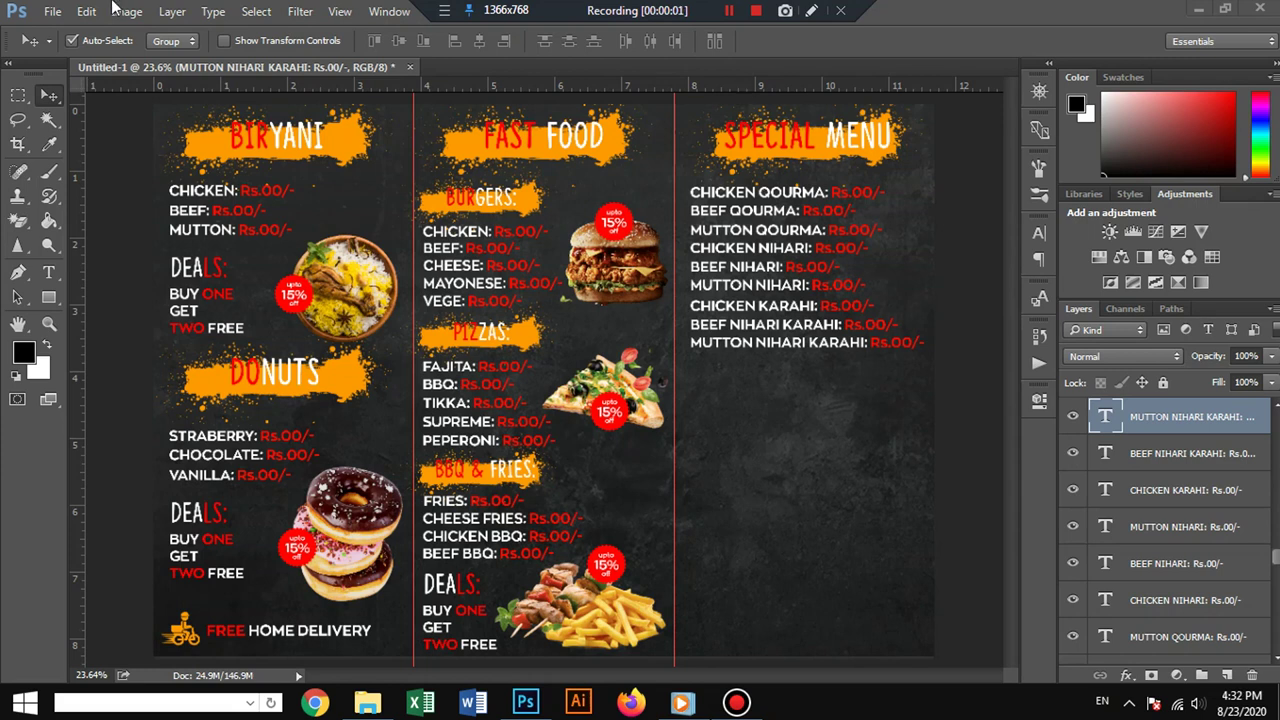
# Open Download-Indian-Food-PNG-HD and cut the spices image to the clipboard.
pyautogui.click(52, 10)
pyautogui.click(57, 49)
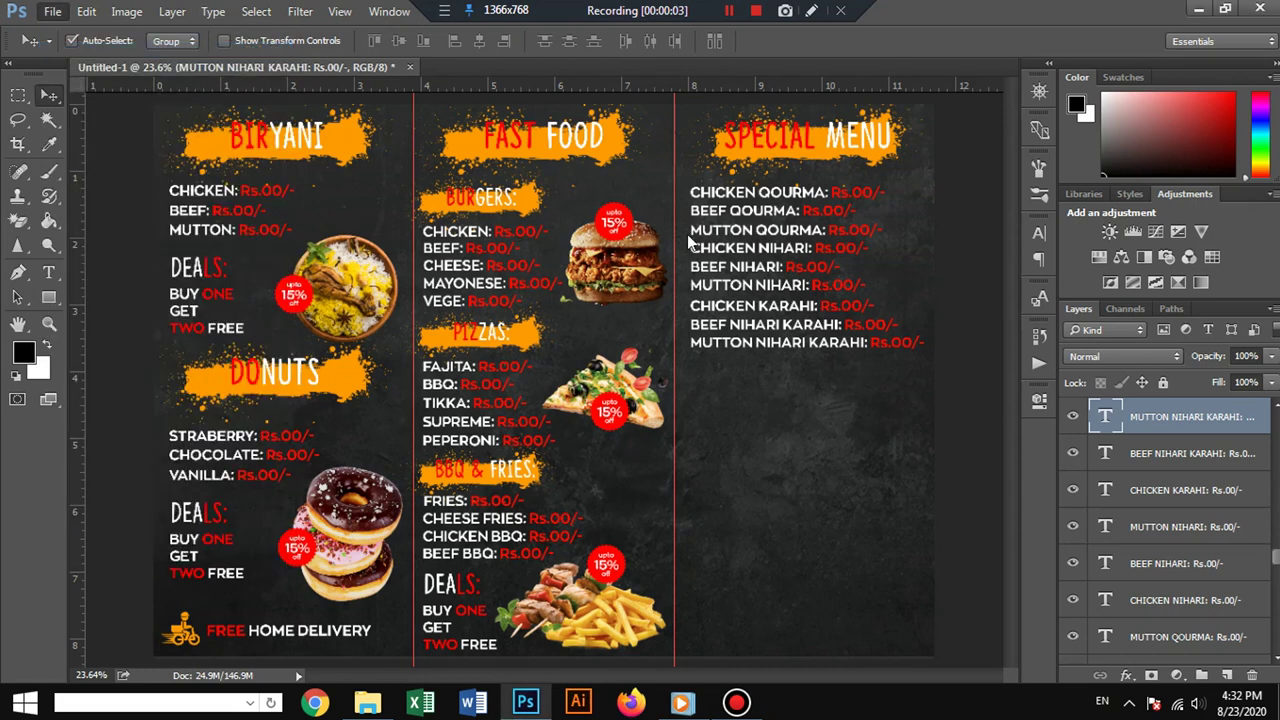
pyautogui.click(442, 362)
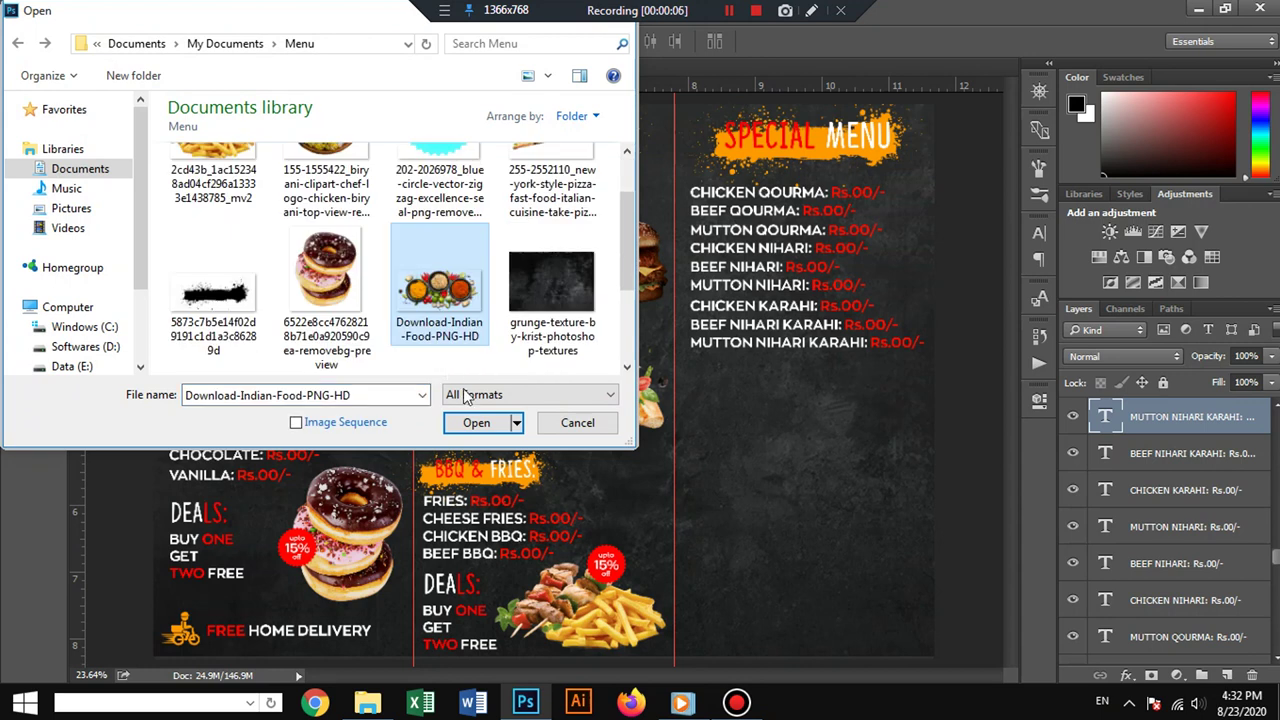
pyautogui.click(477, 423)
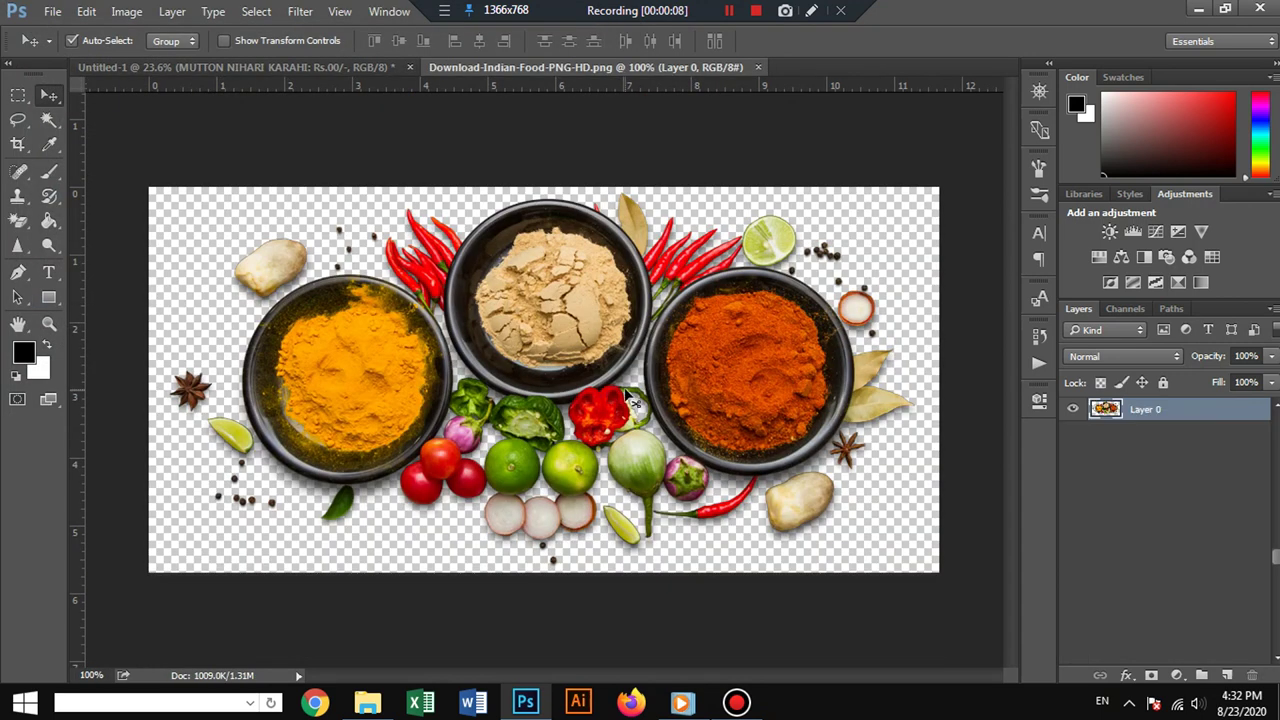
pyautogui.press('Delete')
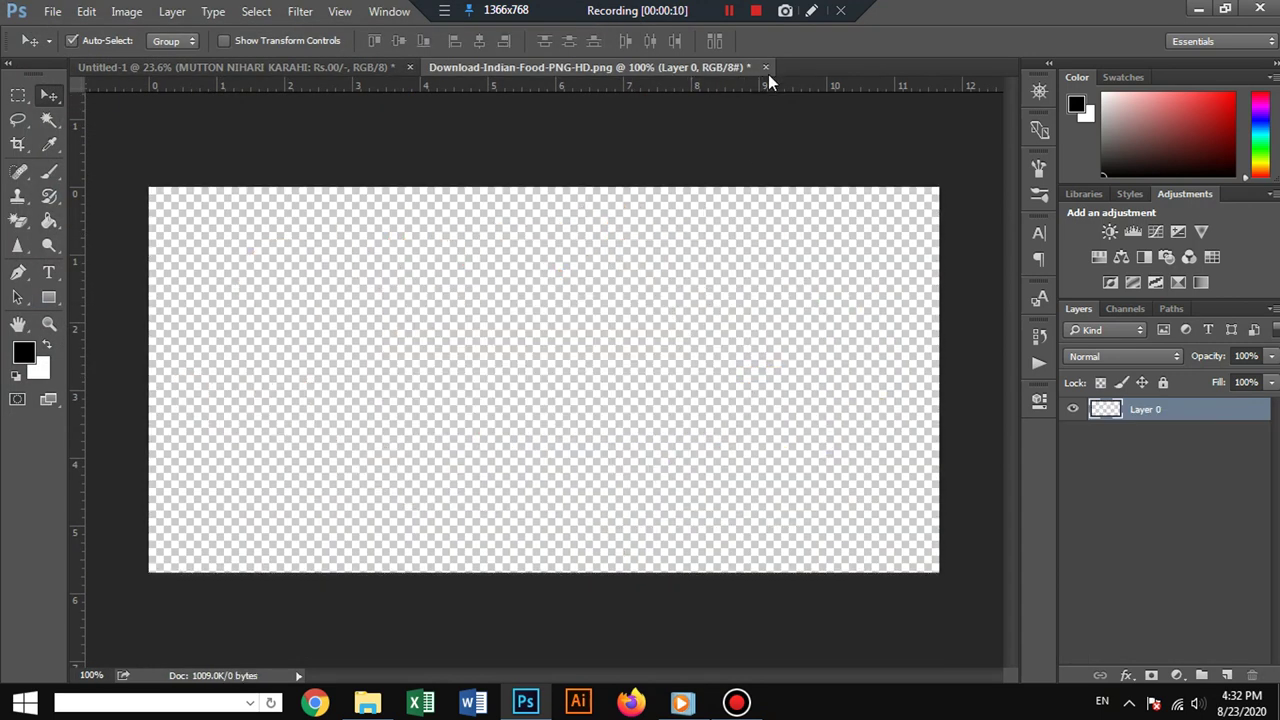
# Close the food image without saving and select the textured background layer.
pyautogui.click(766, 67)
pyautogui.click(651, 289)
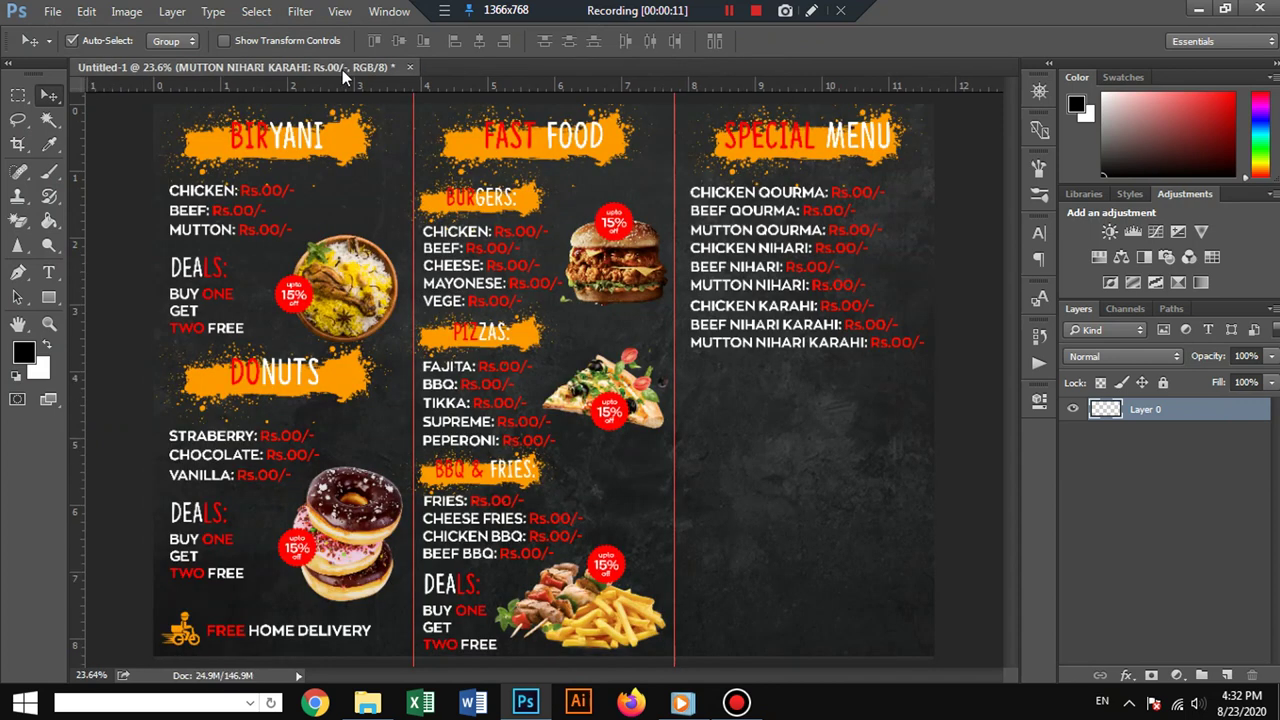
pyautogui.click(890, 508)
# Paste the spices image on a new layer, flip it horizontally and vertically, and rotate 90°.
pyautogui.hotkey('ctrl', 'shift', 'alt', 'n')
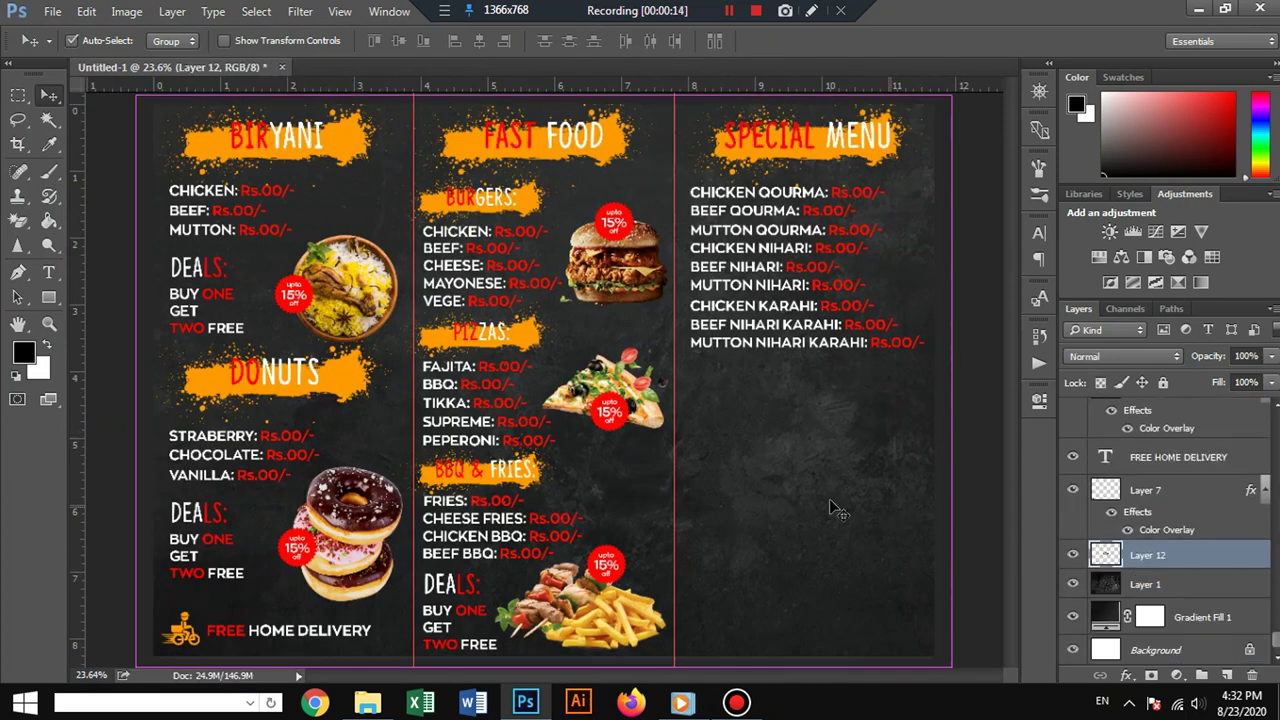
pyautogui.hotkey('ctrl', 'v')
pyautogui.hotkey('ctrl', 't')
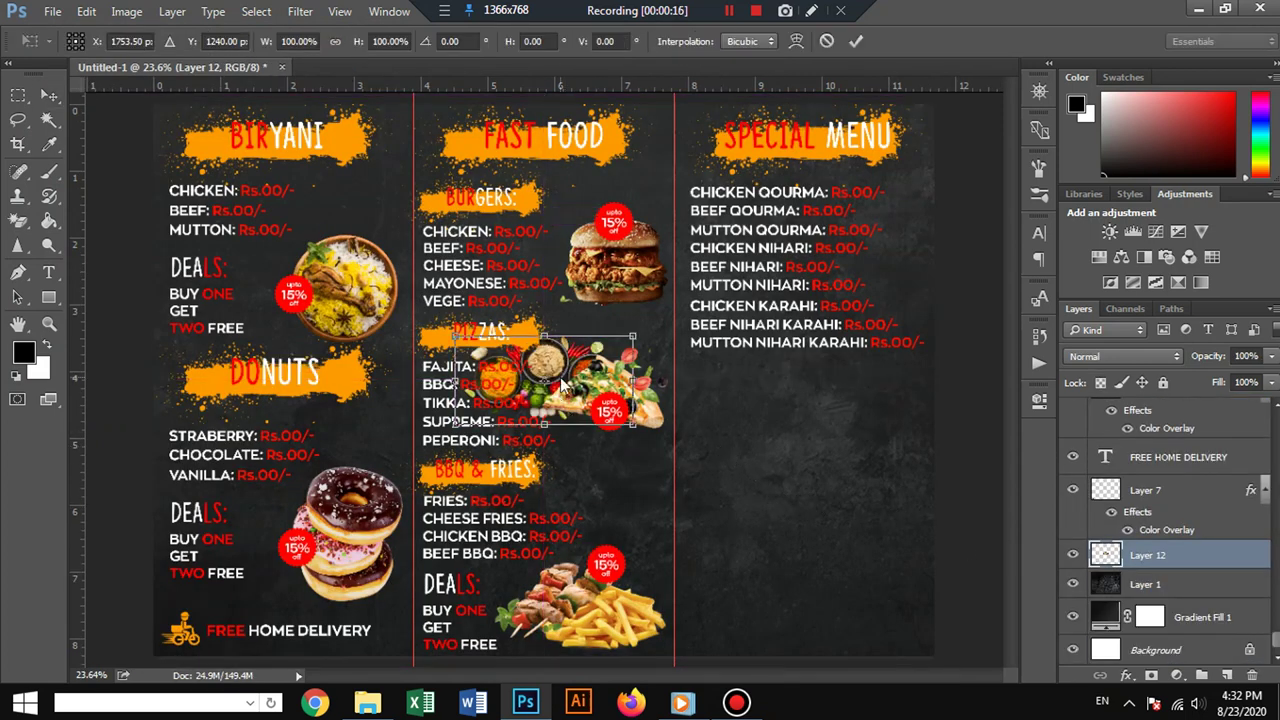
pyautogui.rightClick(563, 385)
pyautogui.click(615, 335)
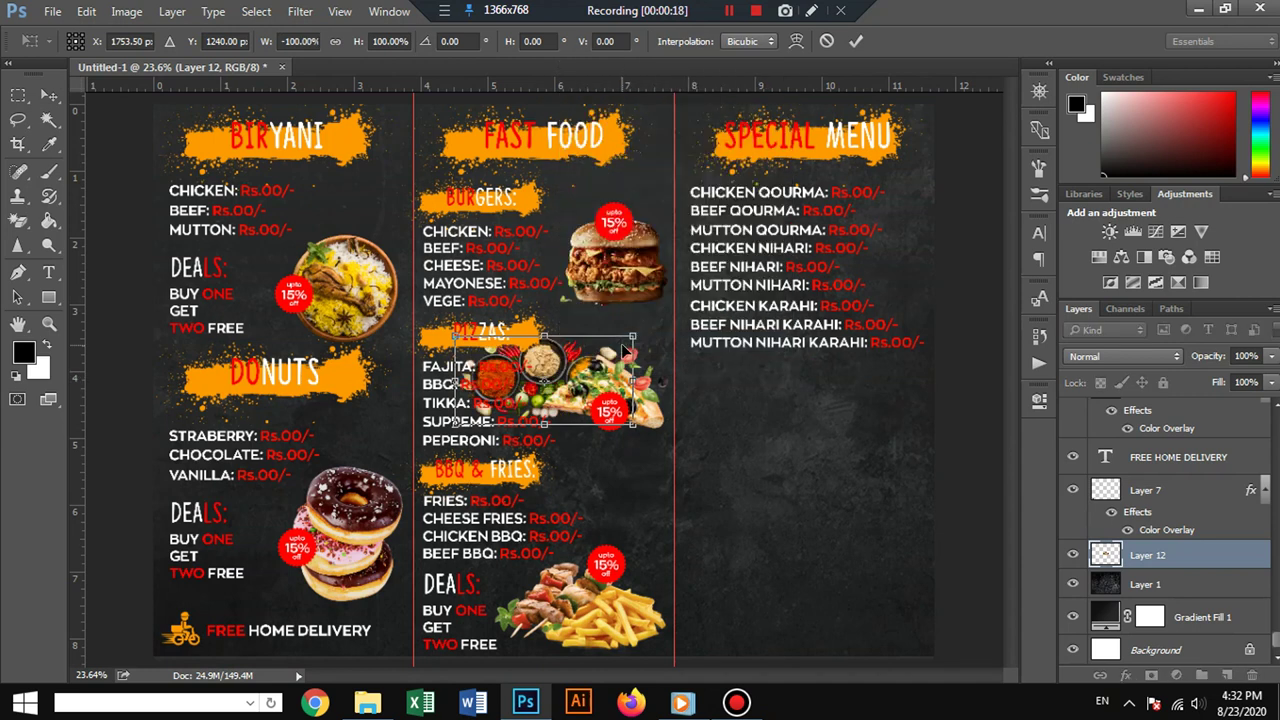
pyautogui.rightClick(592, 358)
pyautogui.click(670, 655)
pyautogui.rightClick(556, 356)
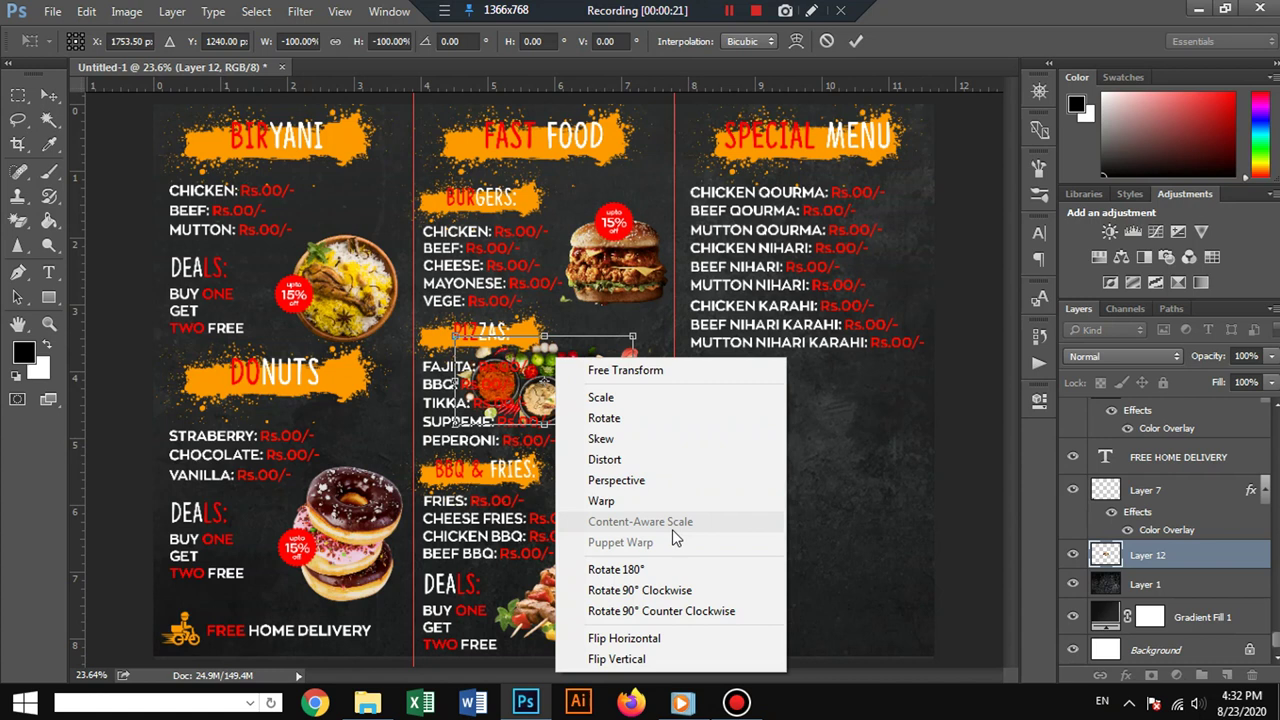
pyautogui.click(662, 597)
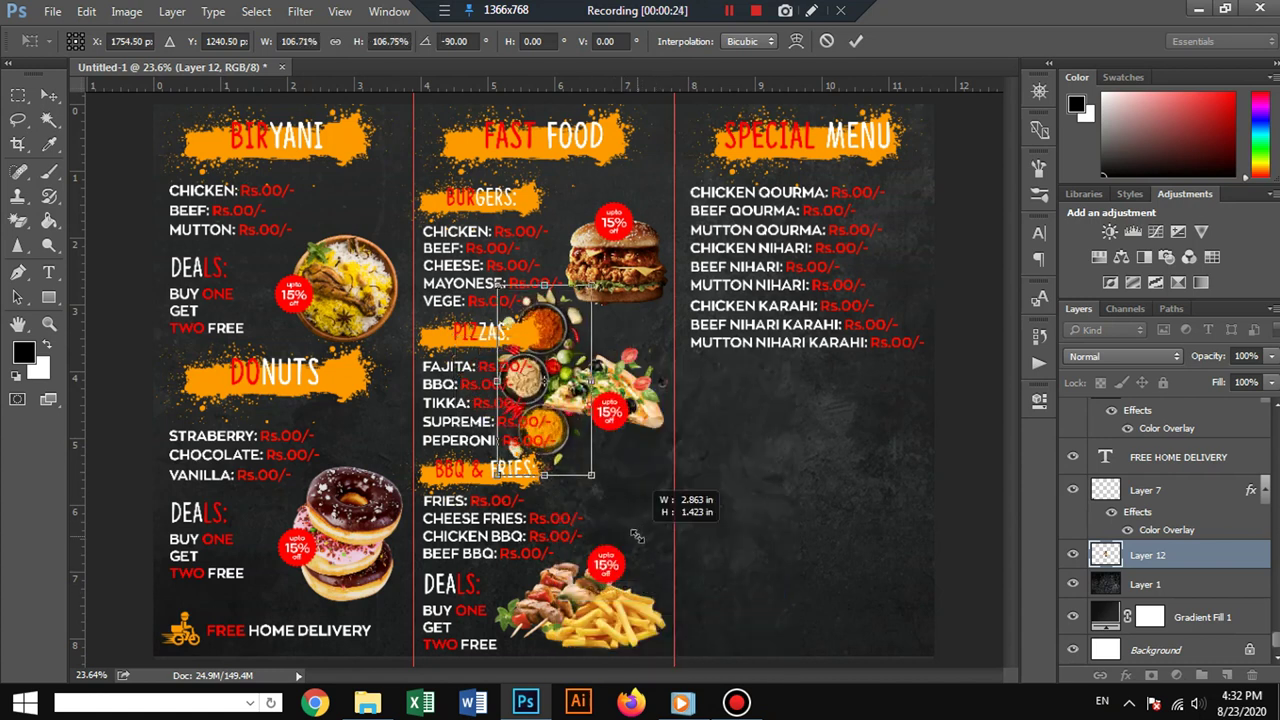
# Enlarge the spices image to about 187% and place it along the Special Menu panel's right edge.
pyautogui.moveTo(590, 470); pyautogui.dragTo(622, 539)
pyautogui.moveTo(590, 341); pyautogui.dragTo(978, 236)
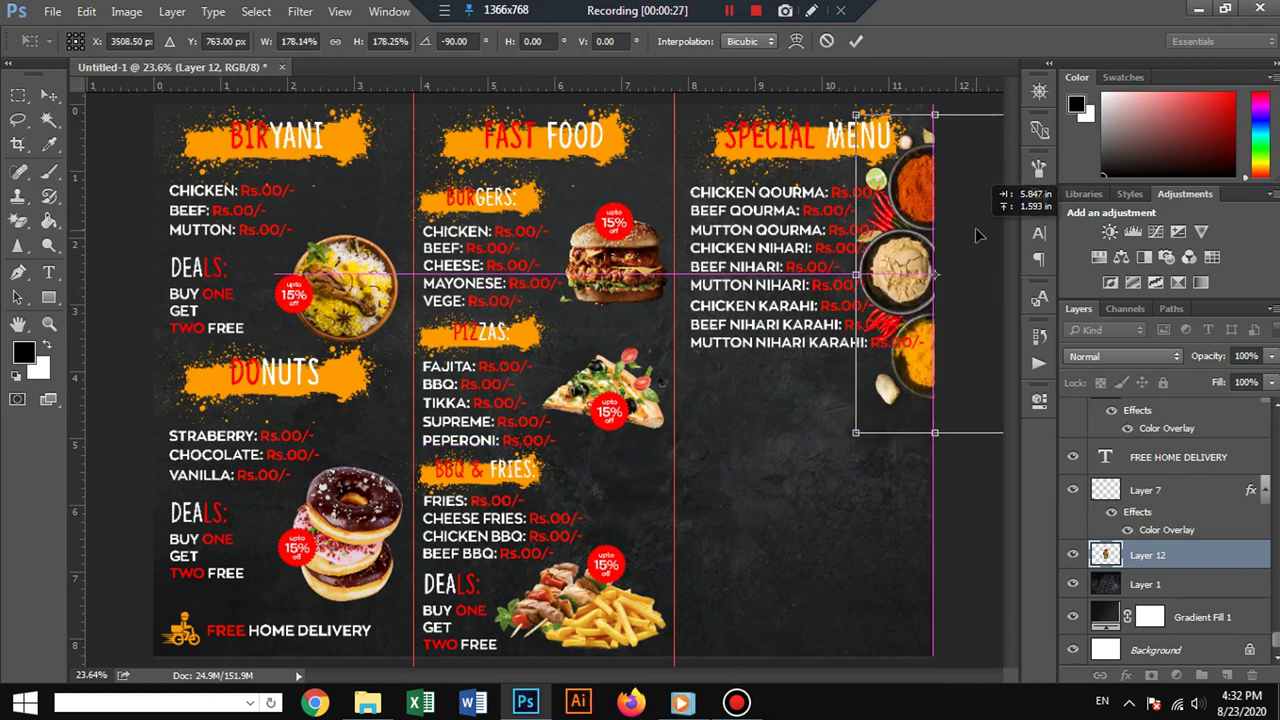
pyautogui.moveTo(978, 236)
pyautogui.mouseDown()
pyautogui.moveTo(975, 256)
pyautogui.moveTo(1001, 257)
pyautogui.moveTo(996, 240)
pyautogui.mouseUp()
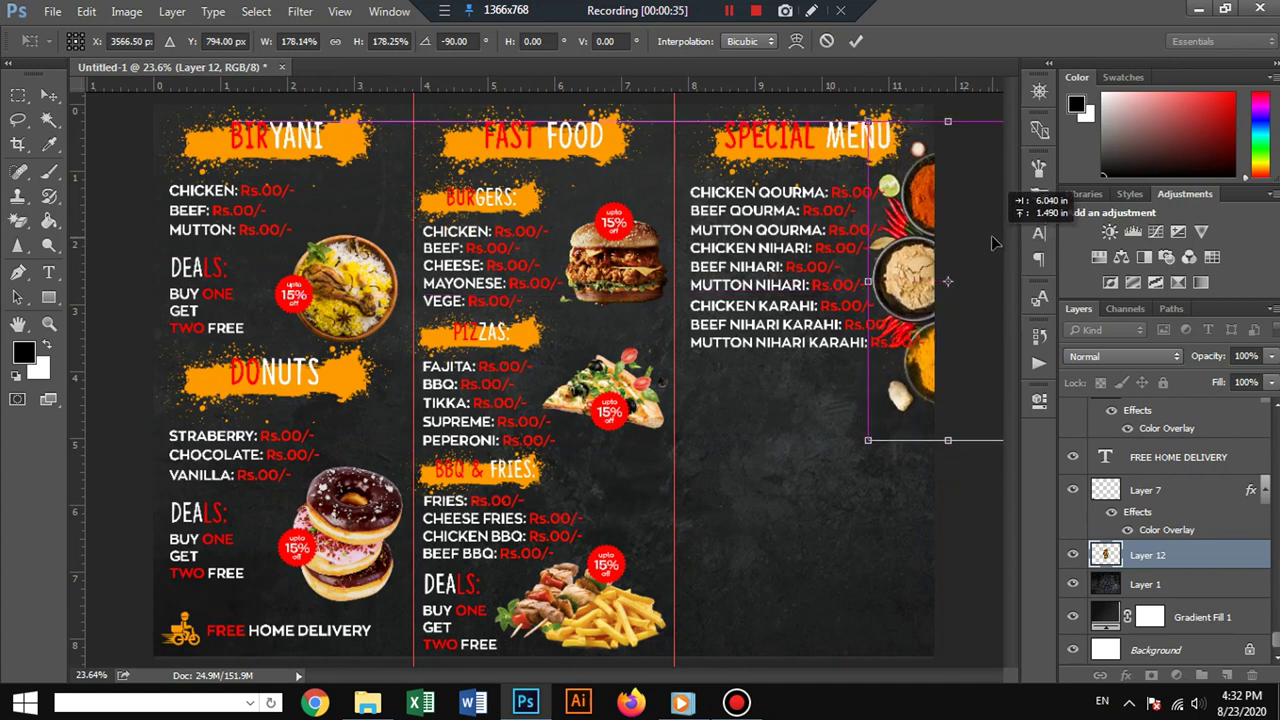
pyautogui.moveTo(866, 440); pyautogui.dragTo(863, 447)
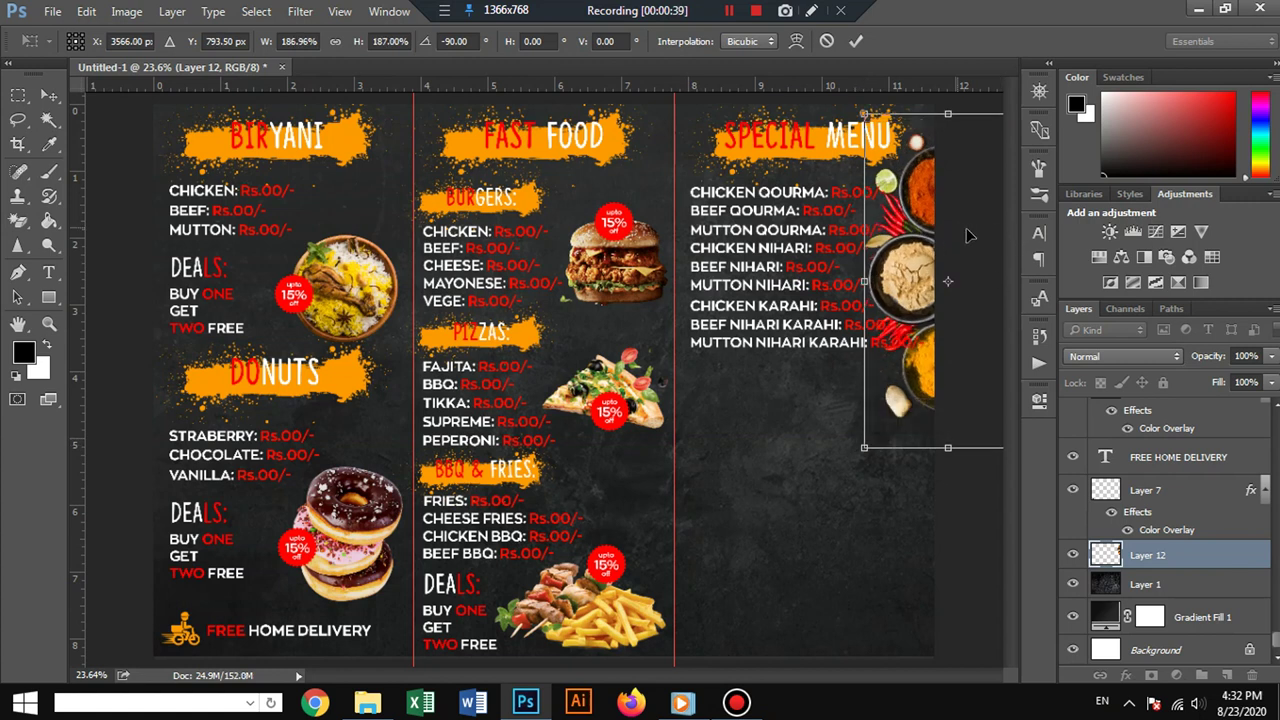
pyautogui.moveTo(968, 235); pyautogui.dragTo(968, 228)
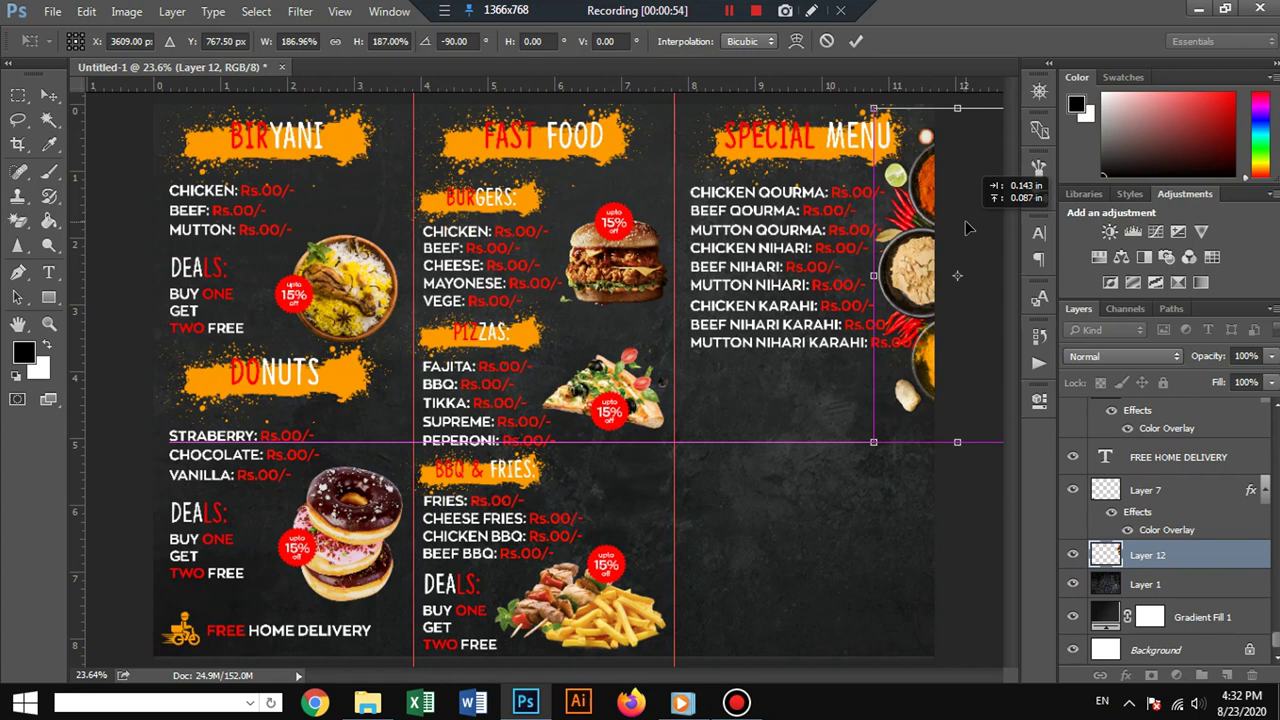
pyautogui.moveTo(966, 228); pyautogui.dragTo(970, 279)
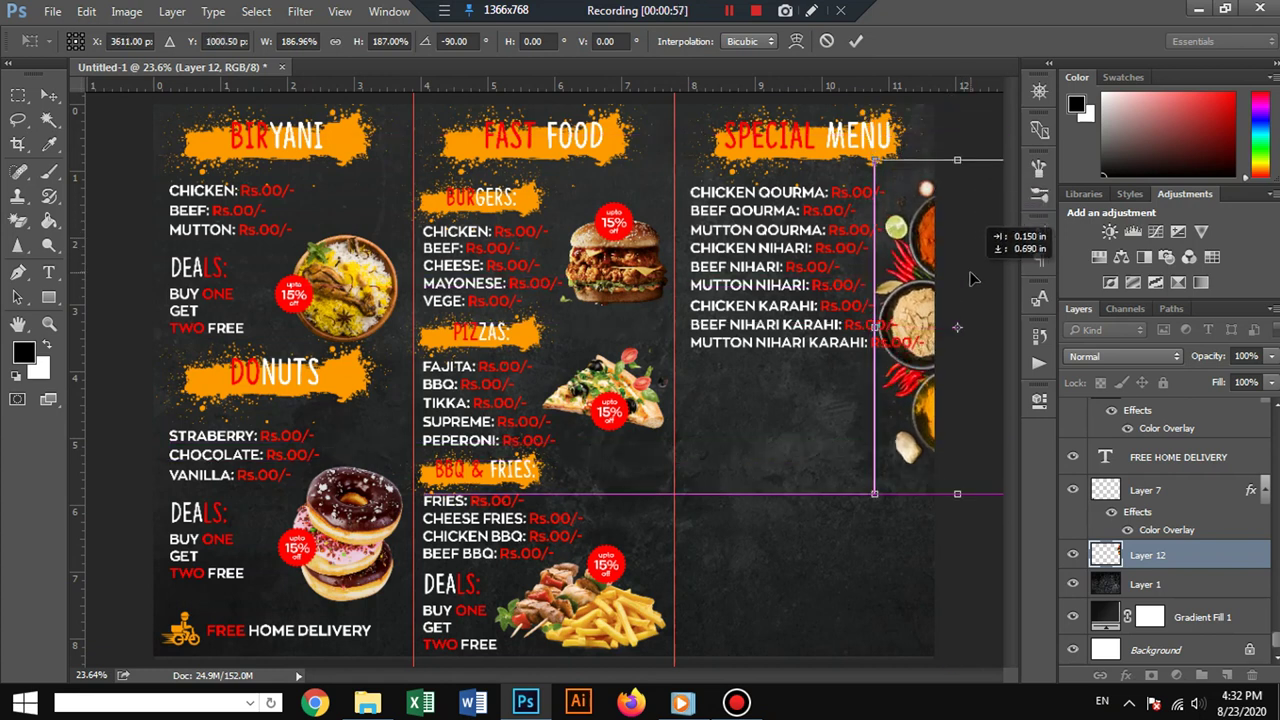
pyautogui.moveTo(966, 280); pyautogui.dragTo(955, 276)
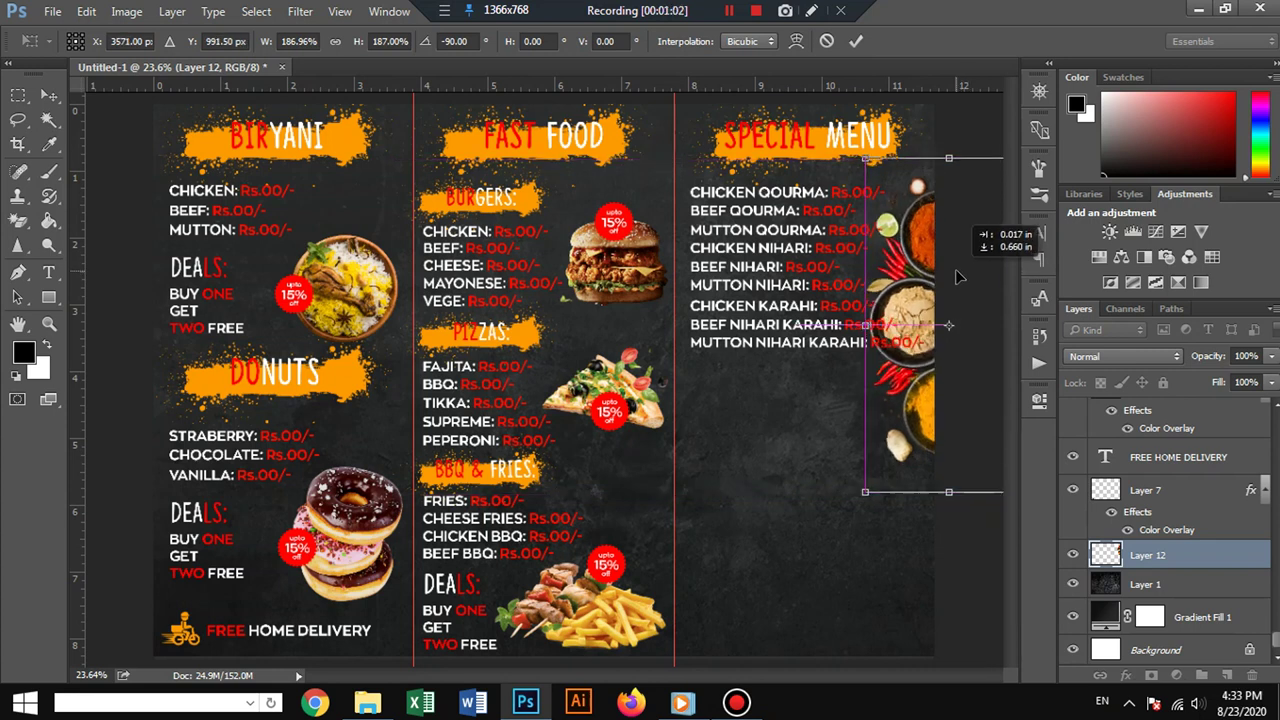
pyautogui.press('Return')
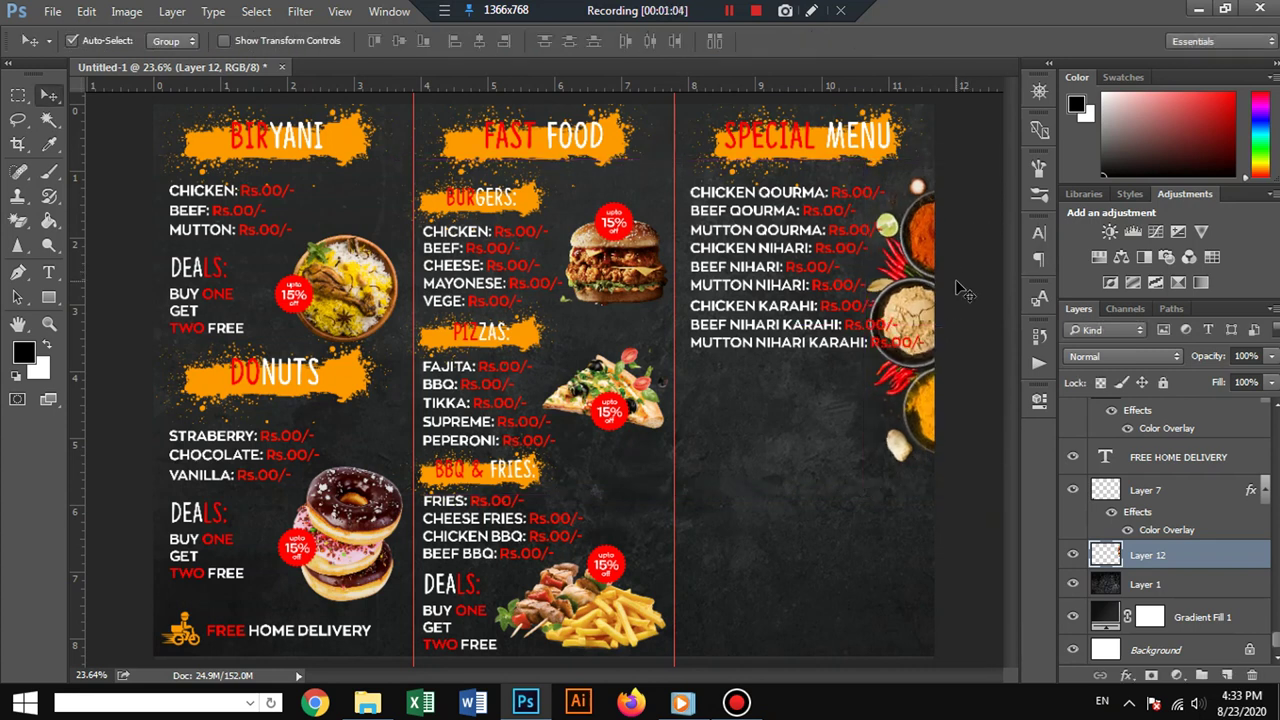
# Copy the donut section's DEALS: BUY ONE GET TWO FREE block under the Special Menu price list.
pyautogui.click(220, 540)
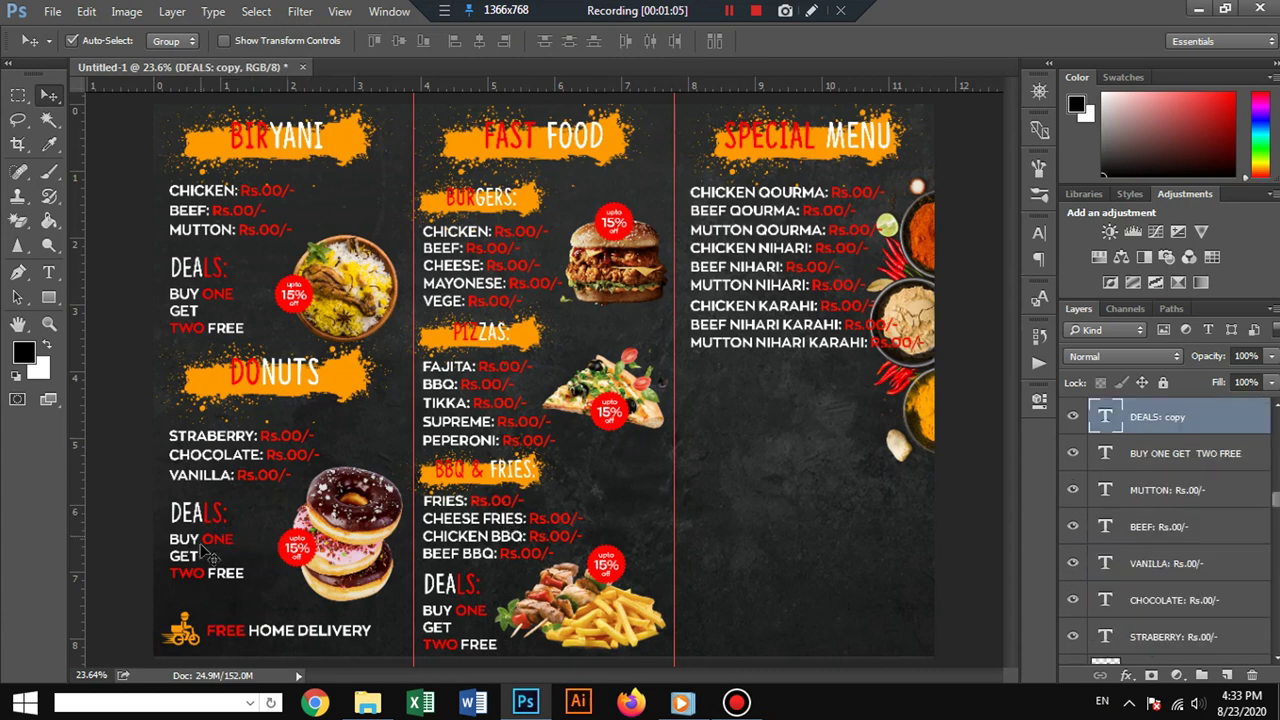
pyautogui.moveTo(205, 548); pyautogui.dragTo(205, 527)
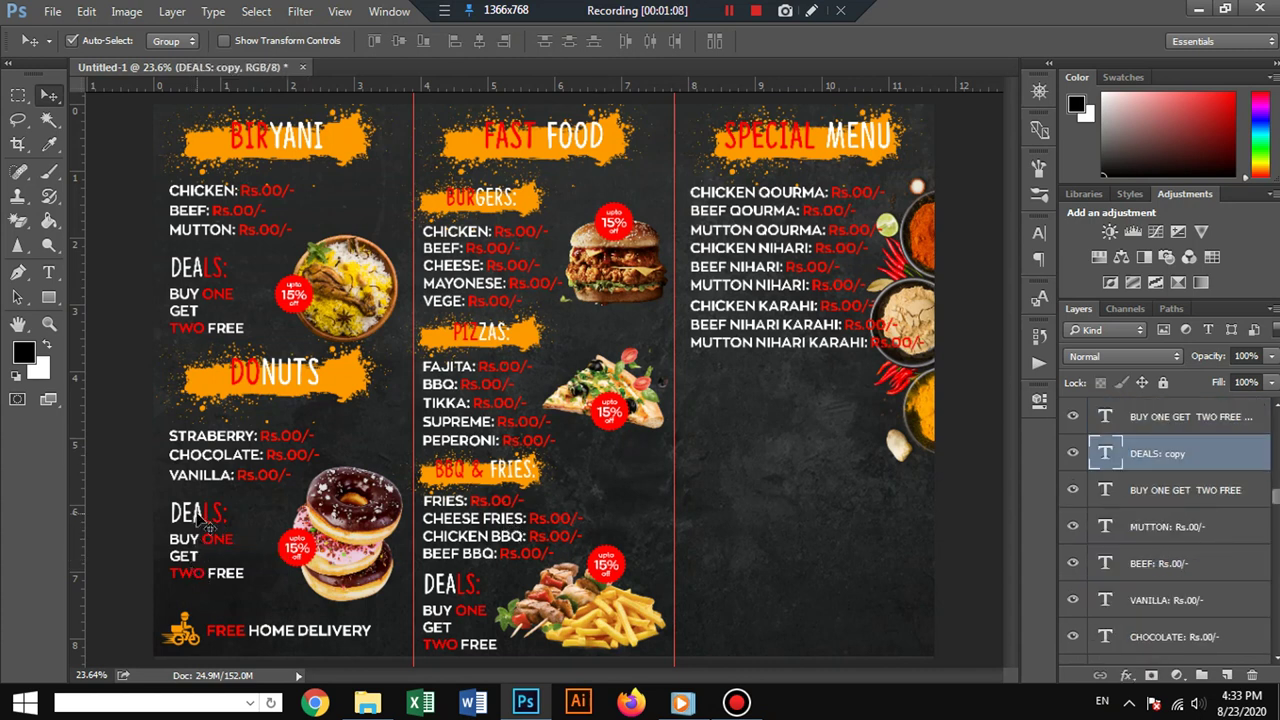
pyautogui.keyDown('shift'); pyautogui.click(207, 547); pyautogui.keyUp('shift')
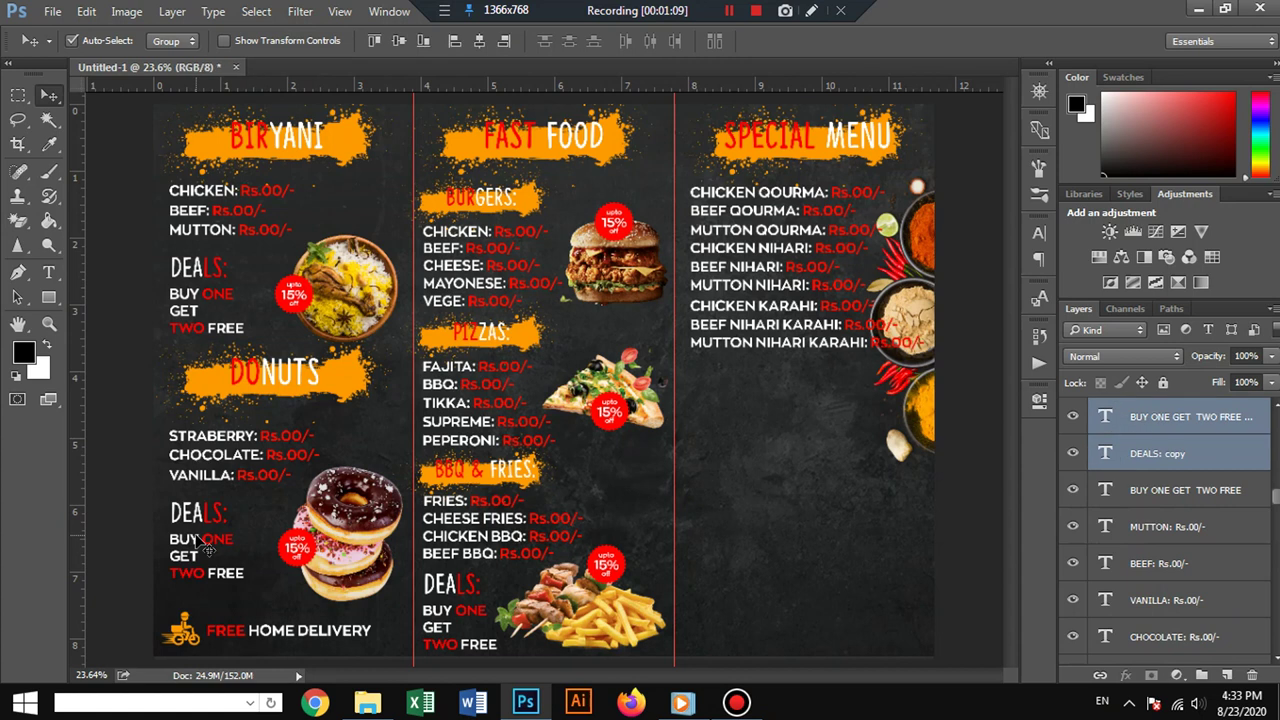
pyautogui.moveTo(729, 410); pyautogui.dragTo(727, 383)
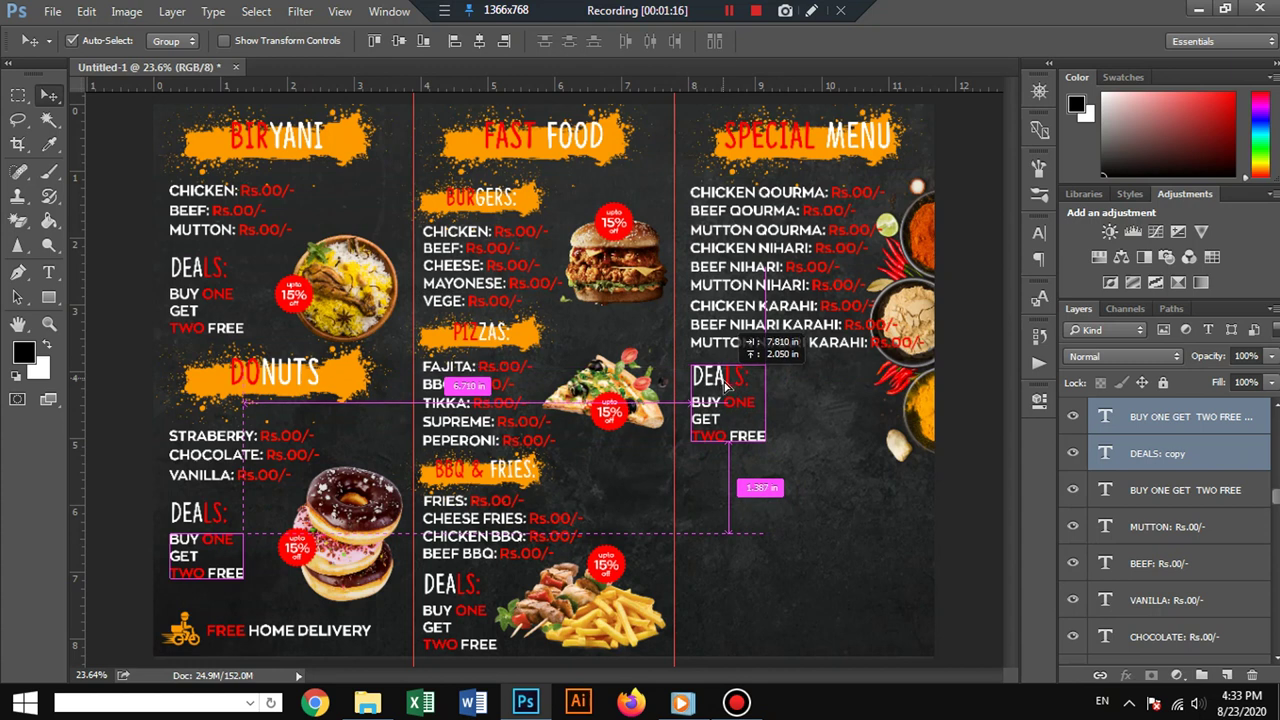
pyautogui.moveTo(727, 383); pyautogui.dragTo(724, 386)
# Duplicate the SPECIAL MENU brush heading below the deals and retype it as CONTACT US.
pyautogui.click(818, 161)
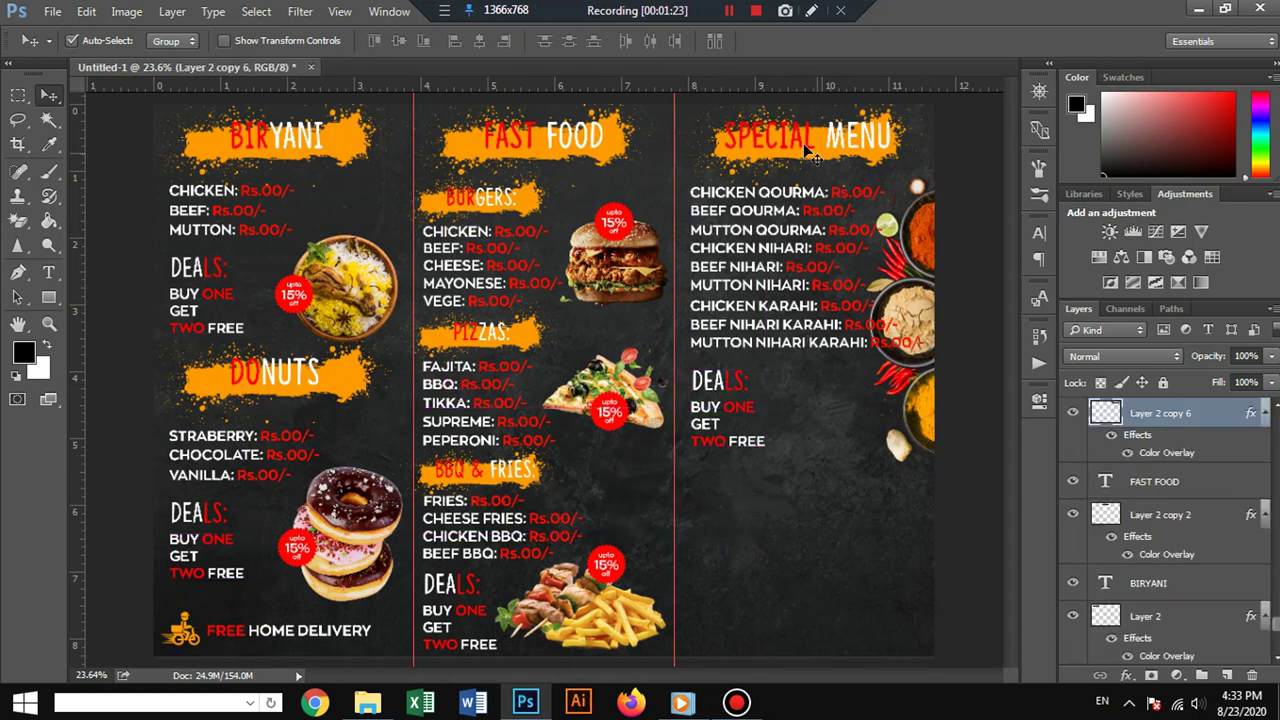
pyautogui.keyDown('shift'); pyautogui.click(812, 153); pyautogui.keyUp('shift')
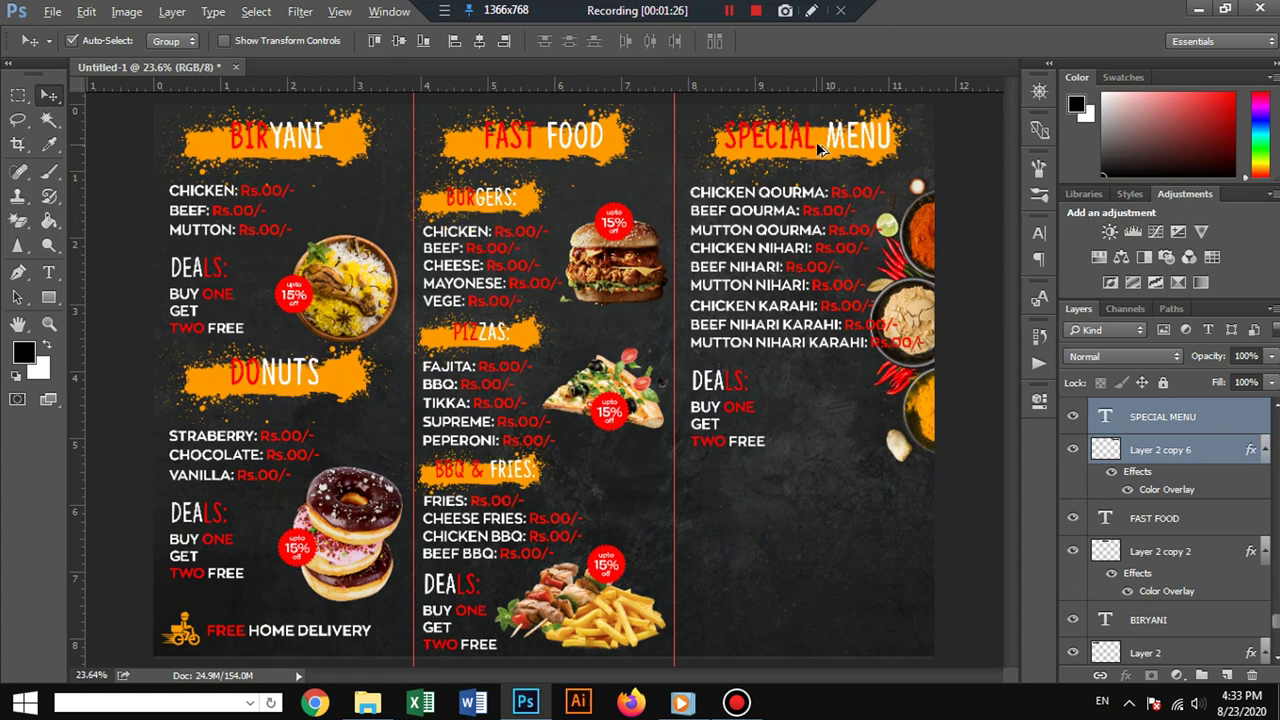
pyautogui.moveTo(818, 148); pyautogui.dragTo(818, 494)
pyautogui.click(48, 272)
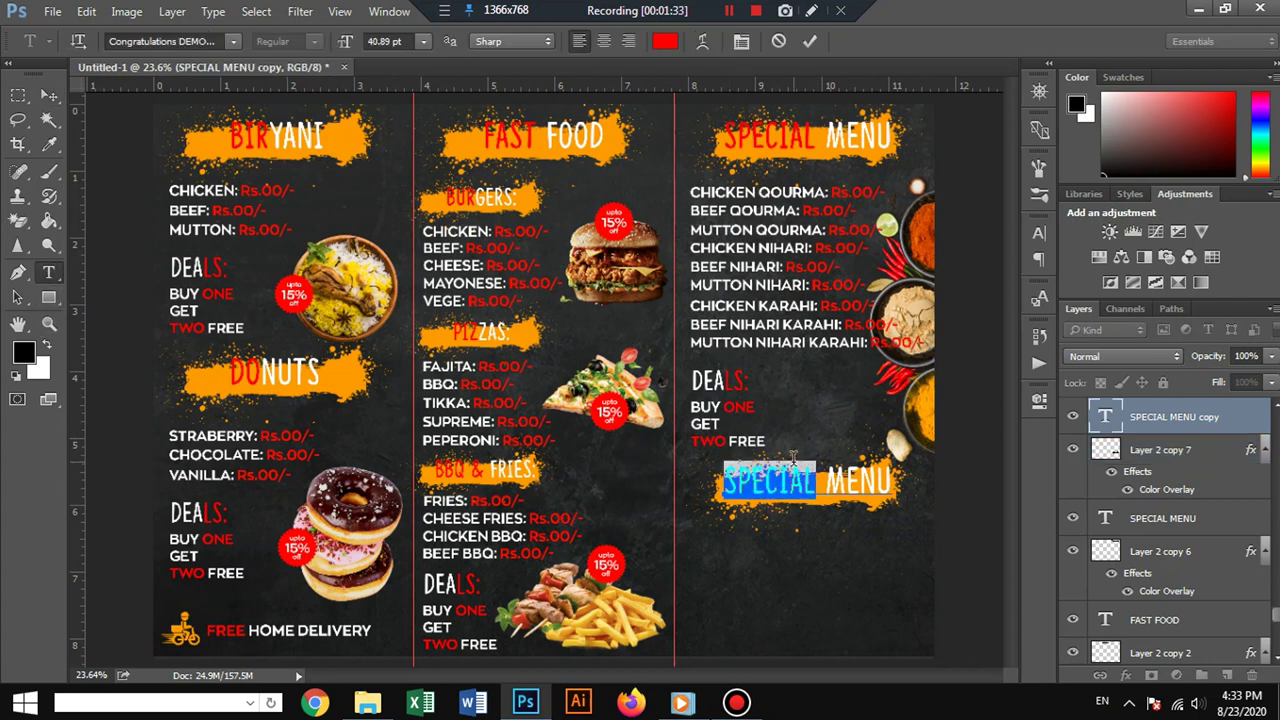
pyautogui.moveTo(724, 482); pyautogui.dragTo(793, 458)
pyautogui.write('CONTACT')
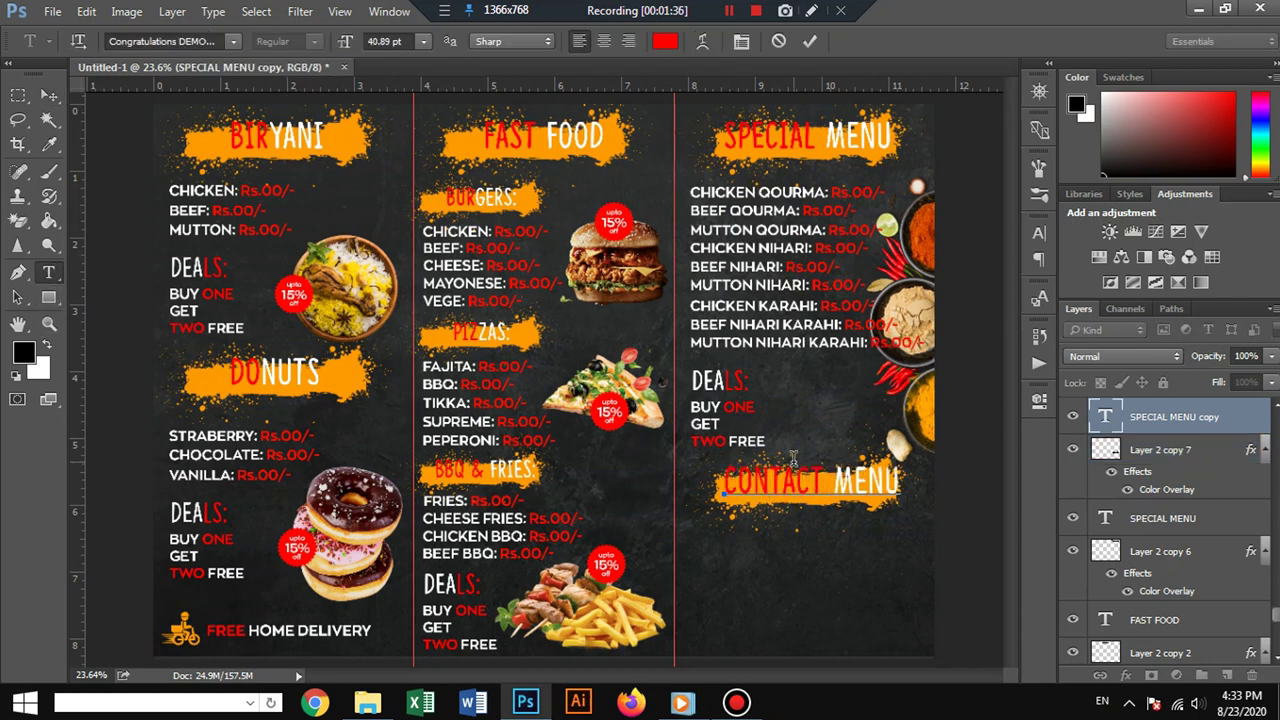
pyautogui.hotkey('shift', 'Right')
pyautogui.hotkey('shift', 'Right')
pyautogui.hotkey('shift', 'Right')
pyautogui.hotkey('shift', 'Right')
pyautogui.hotkey('shift', 'Right')
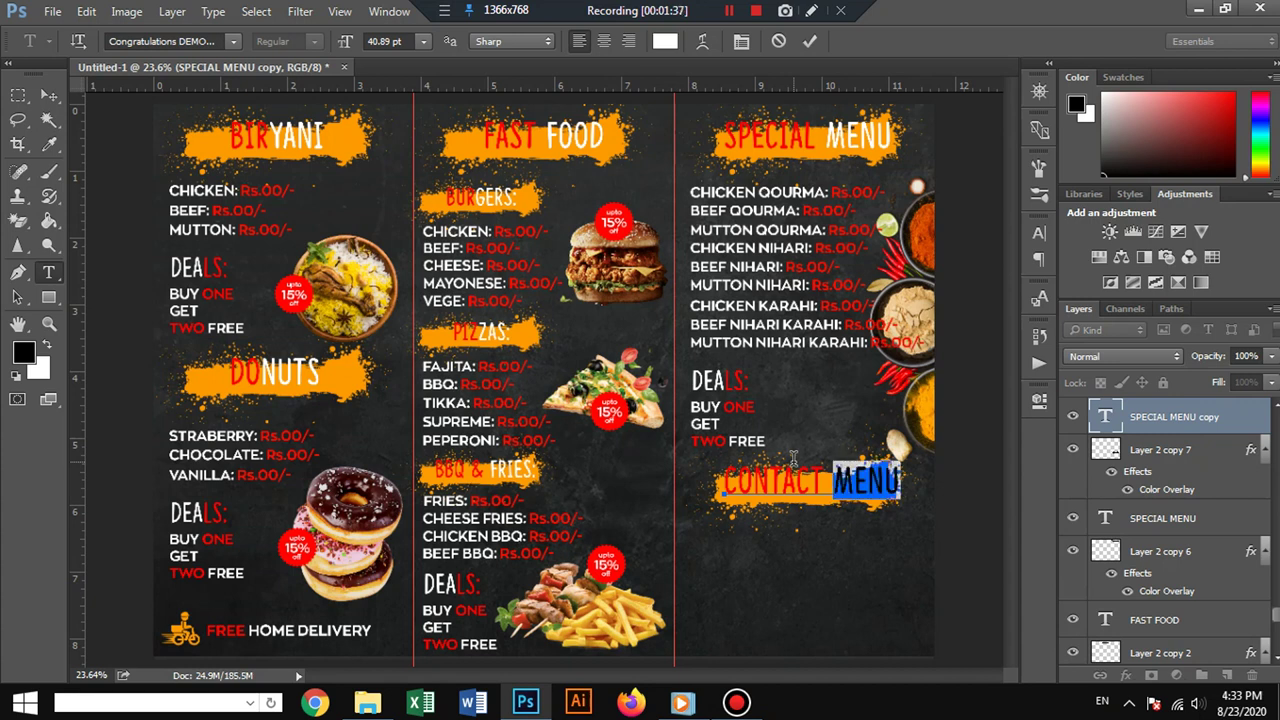
pyautogui.write('US')
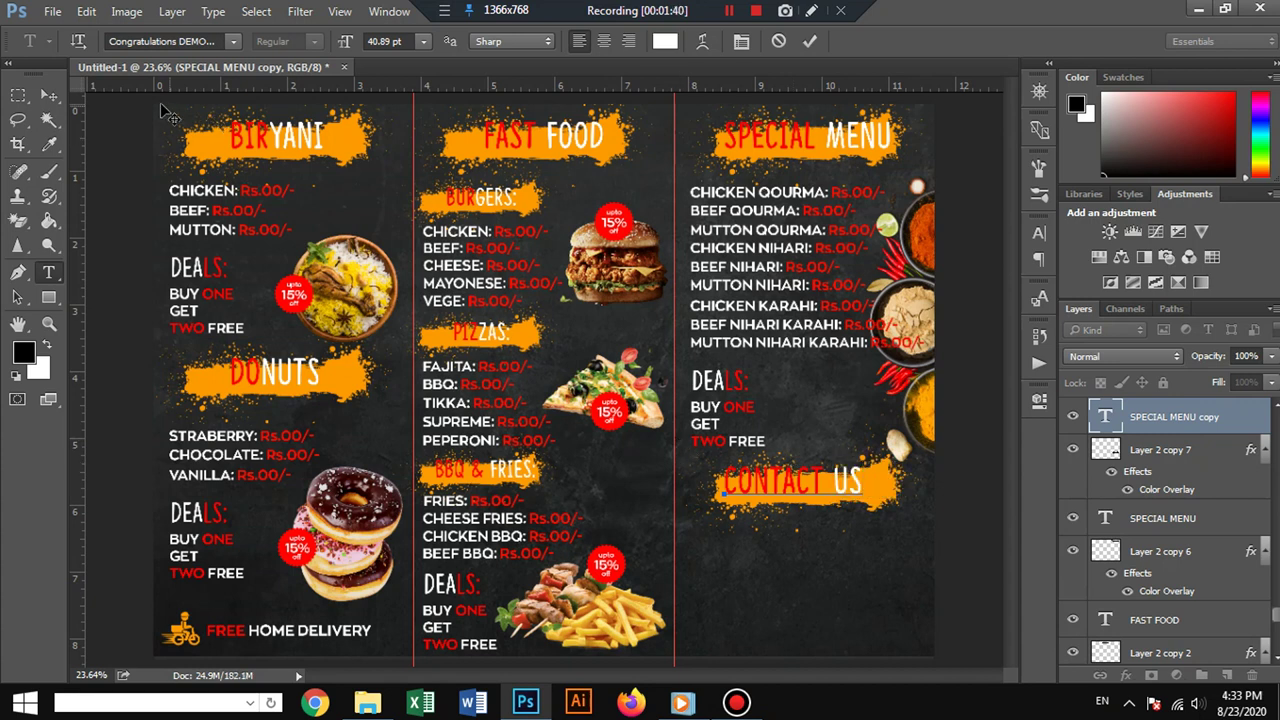
pyautogui.click(56, 97)
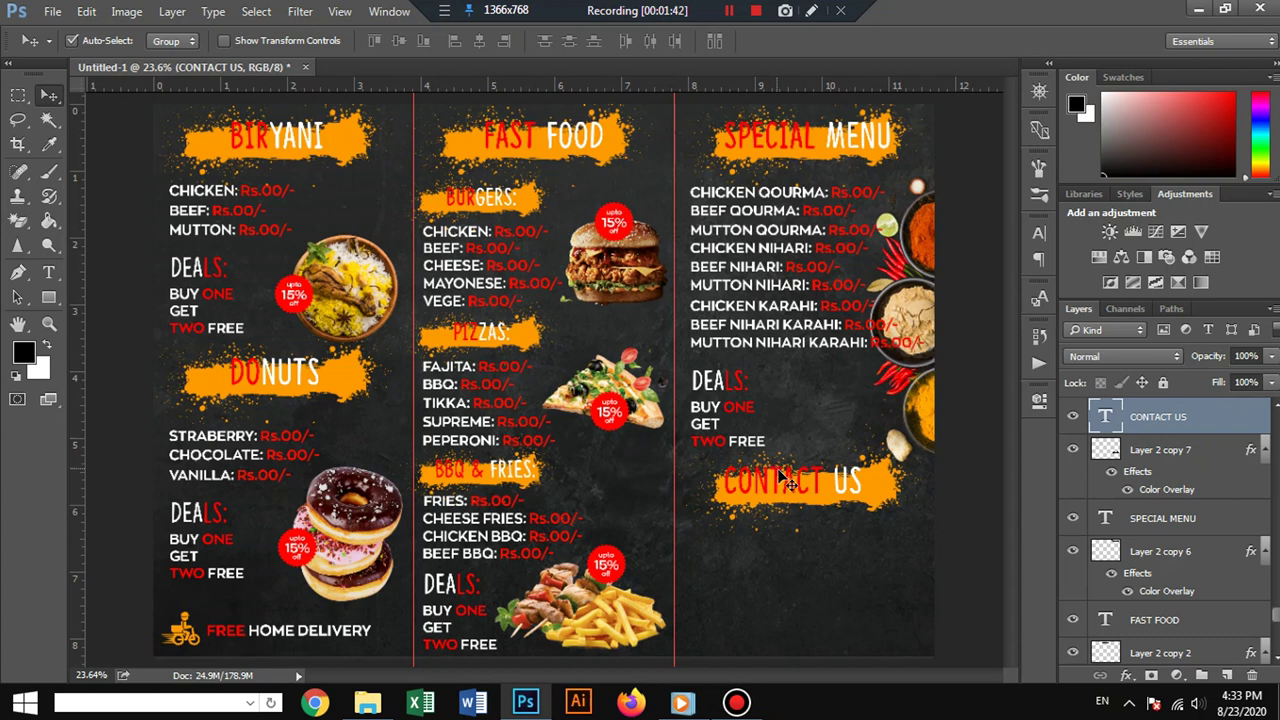
# Nudge the CONTACT US heading right and start a new text block beneath it.
pyautogui.moveTo(779, 476); pyautogui.dragTo(800, 478)
pyautogui.click(960, 485)
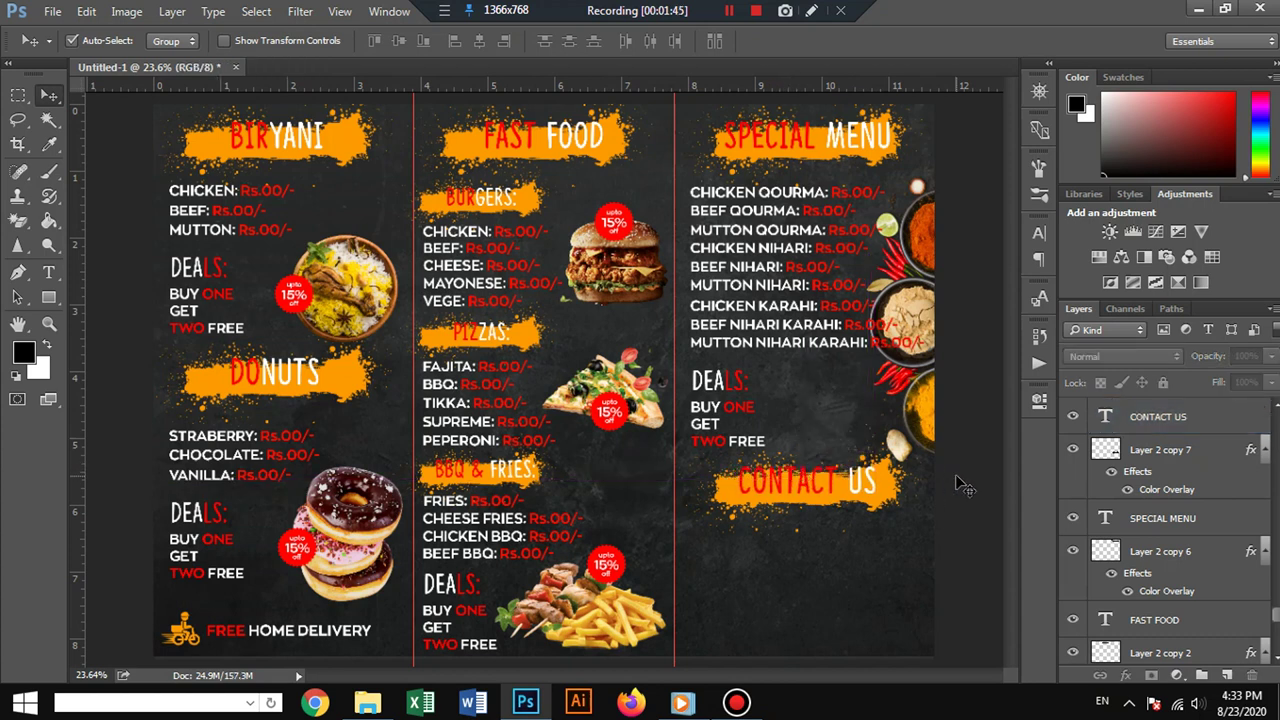
pyautogui.click(50, 276)
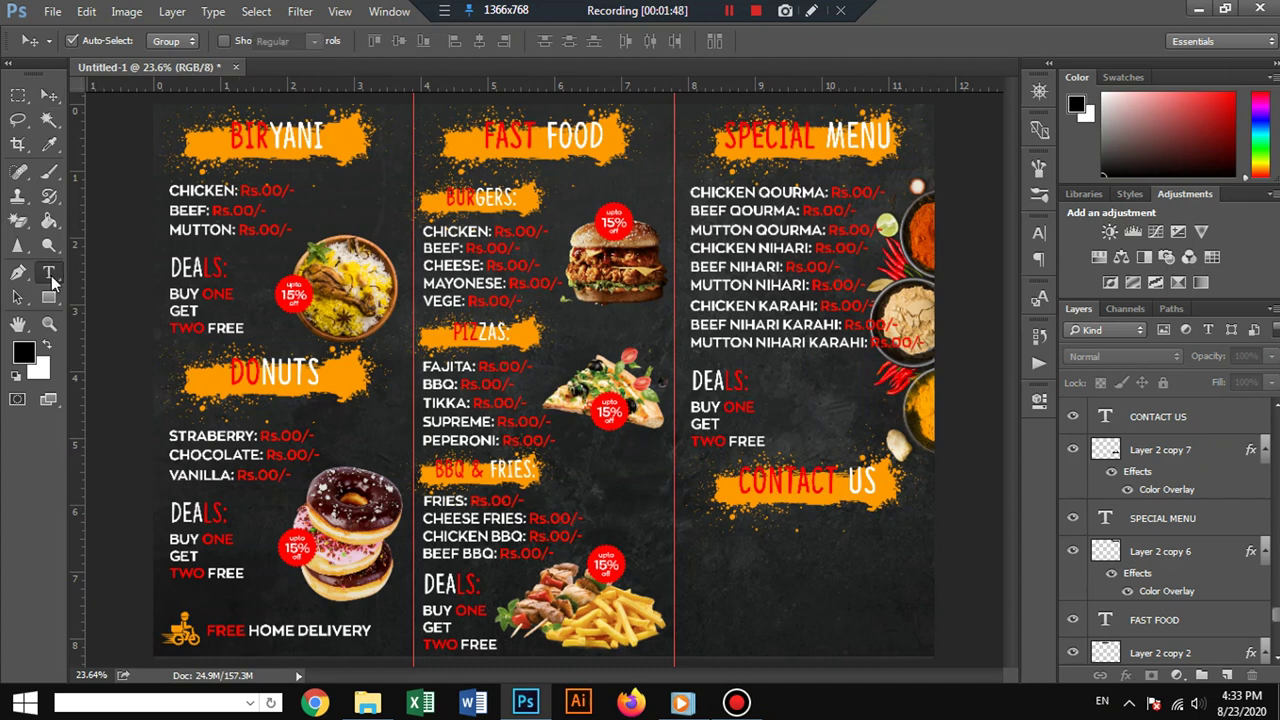
pyautogui.click(745, 572)
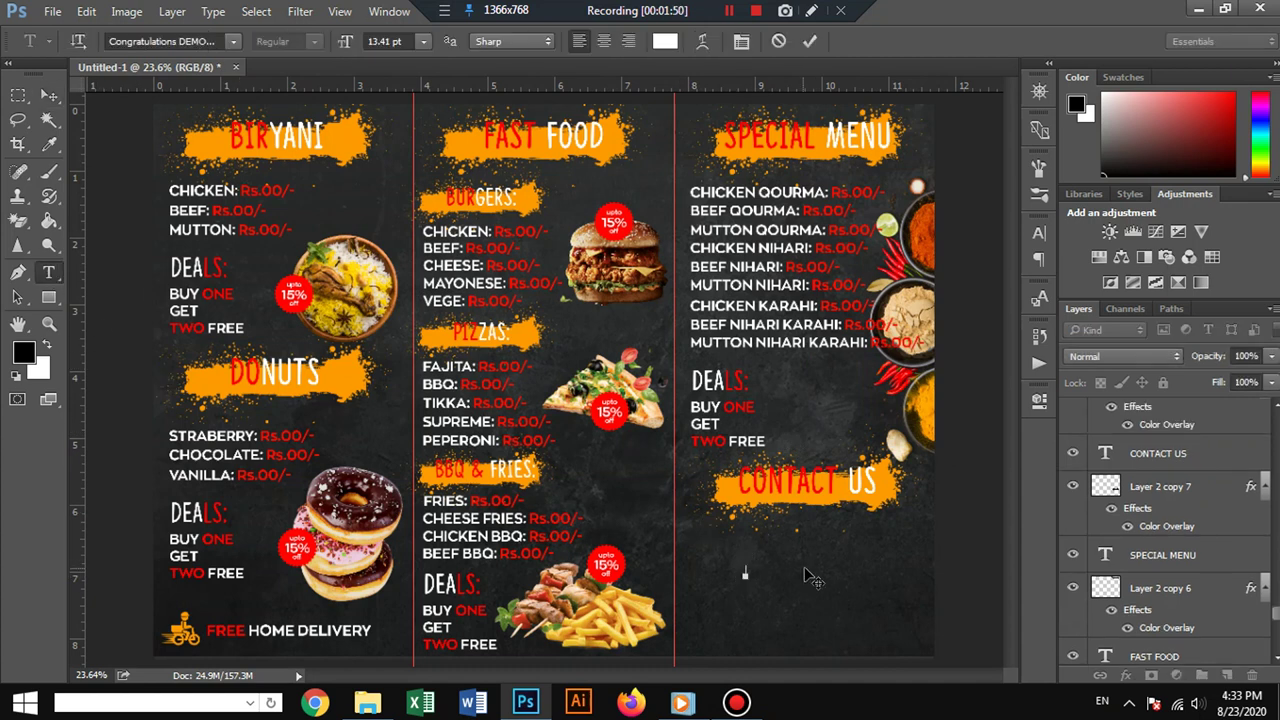
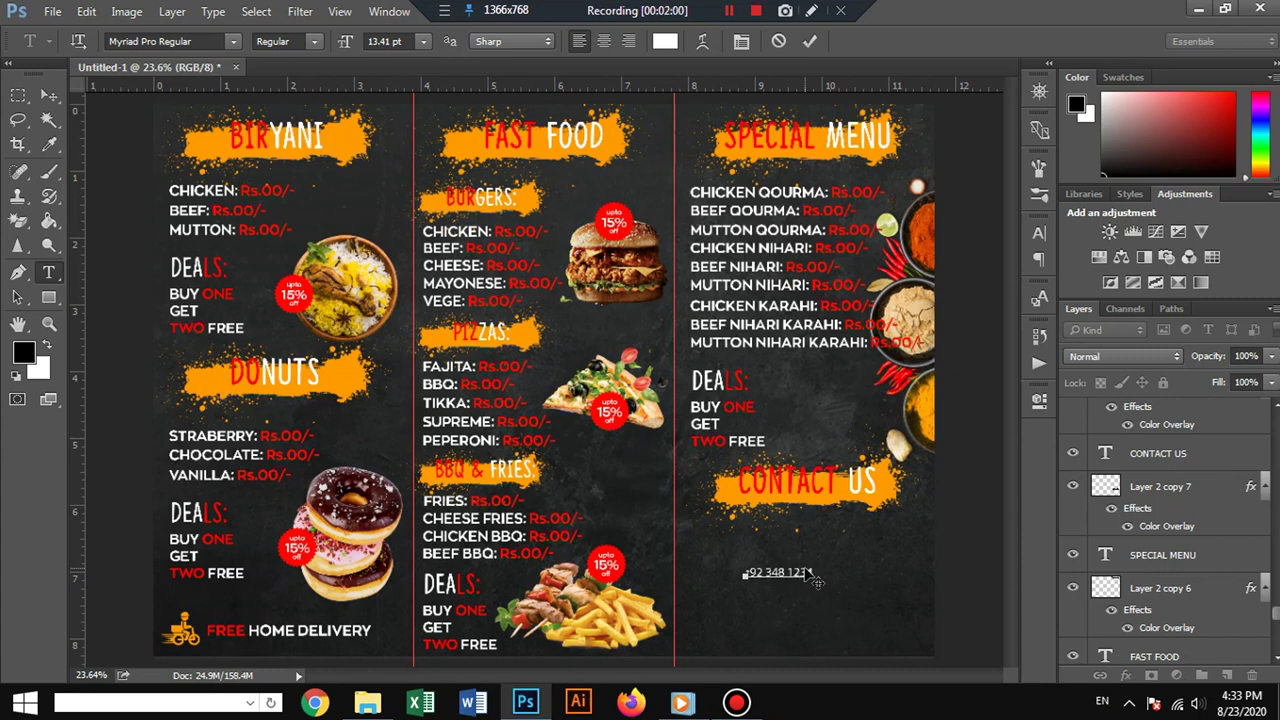
# Set the phone number text in Zona Pro ExtraBold.
pyautogui.tripleClick(812, 573)
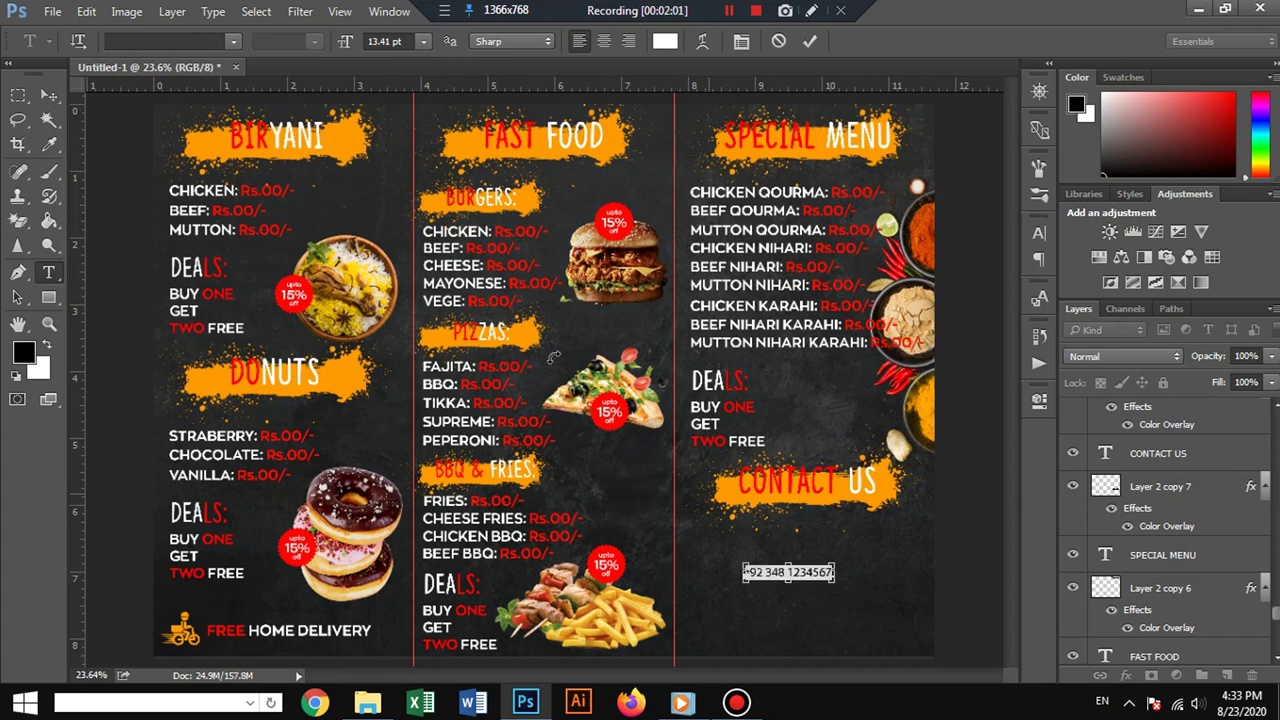
pyautogui.click(130, 41)
pyautogui.write('zona')
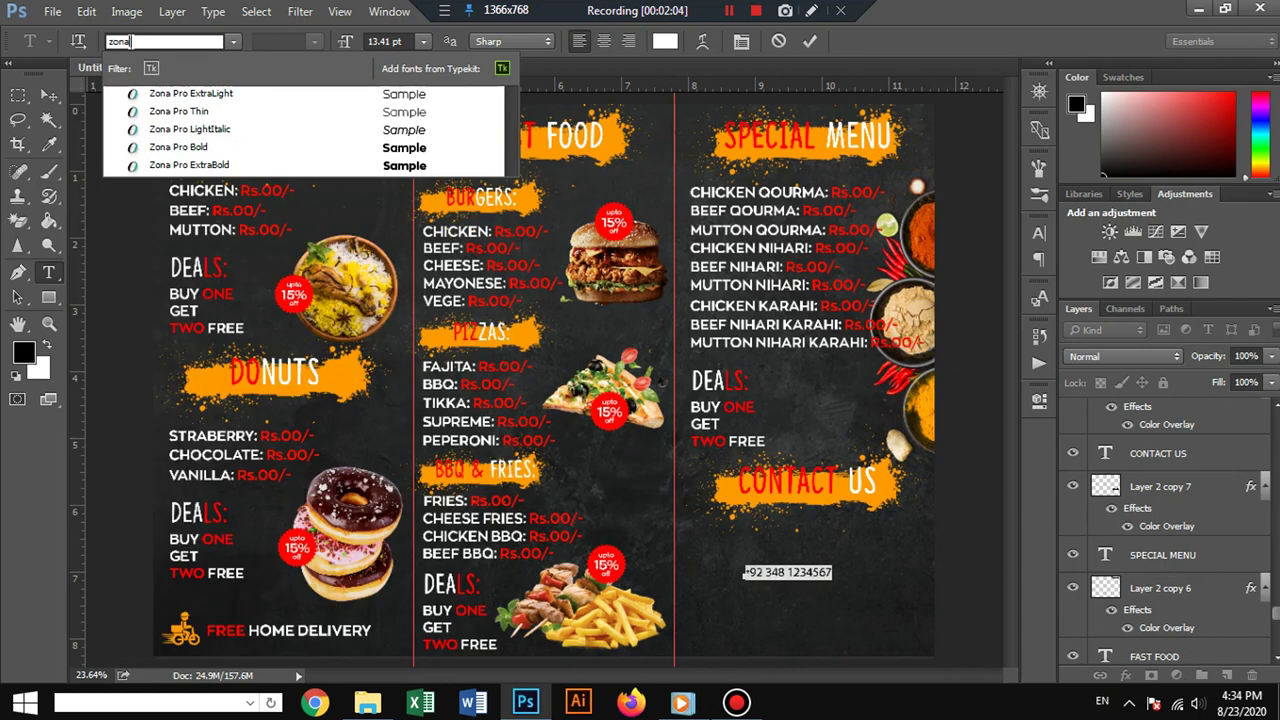
pyautogui.press('Down')
pyautogui.click(190, 165)
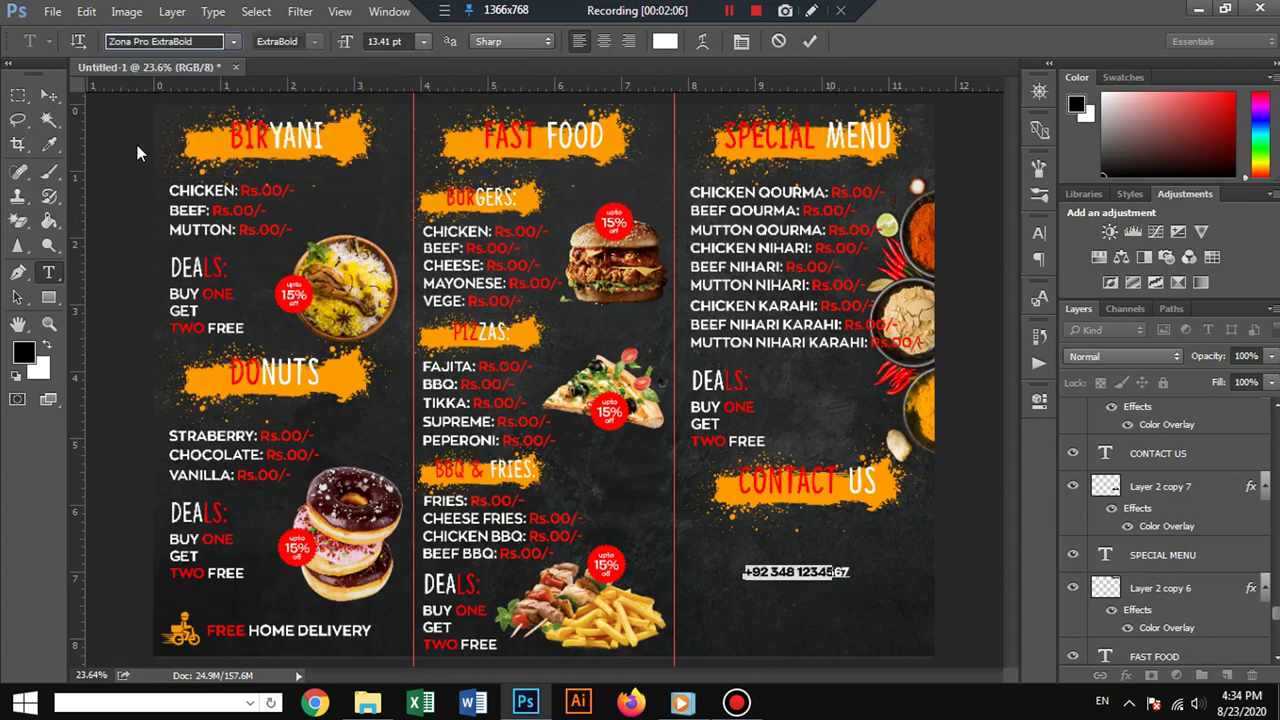
pyautogui.click(160, 178)
# Enlarge the phone number to span the column and align it under CONTACT US.
pyautogui.hotkey('ctrl', 't')
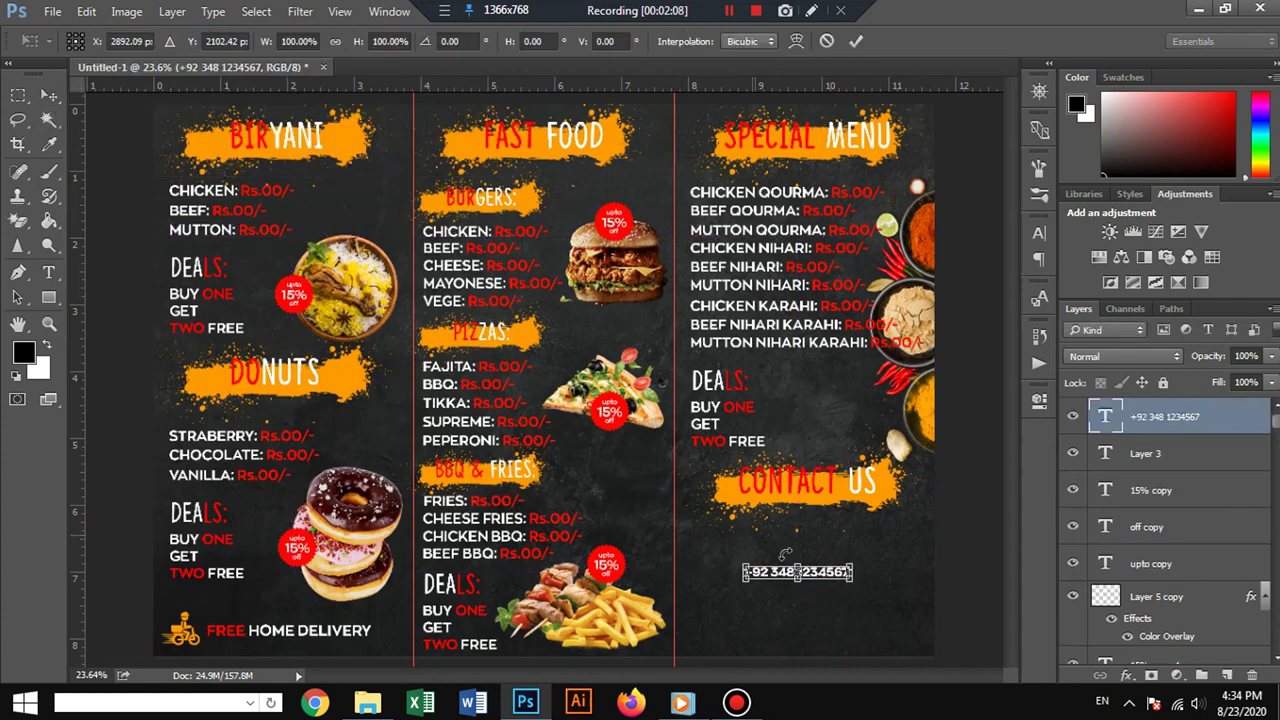
pyautogui.moveTo(851, 582)
pyautogui.mouseDown()
pyautogui.moveTo(907, 652)
pyautogui.moveTo(868, 548)
pyautogui.mouseUp()
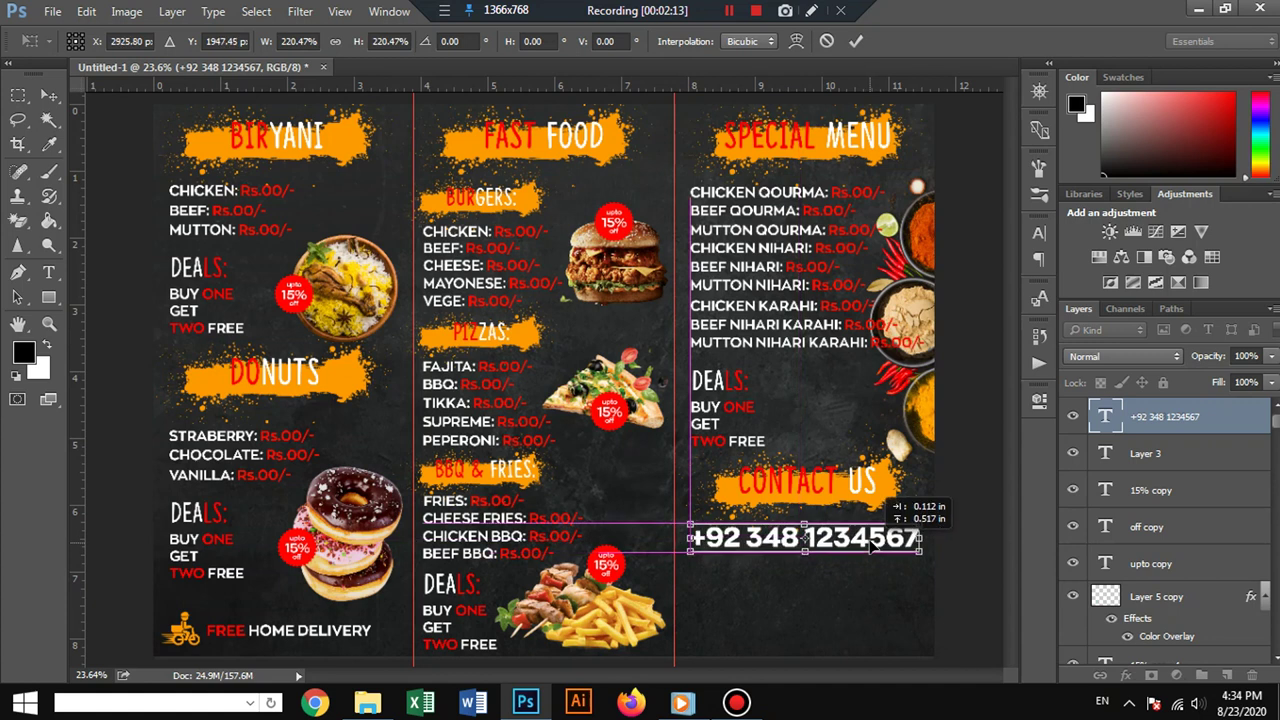
pyautogui.moveTo(869, 547); pyautogui.dragTo(871, 545)
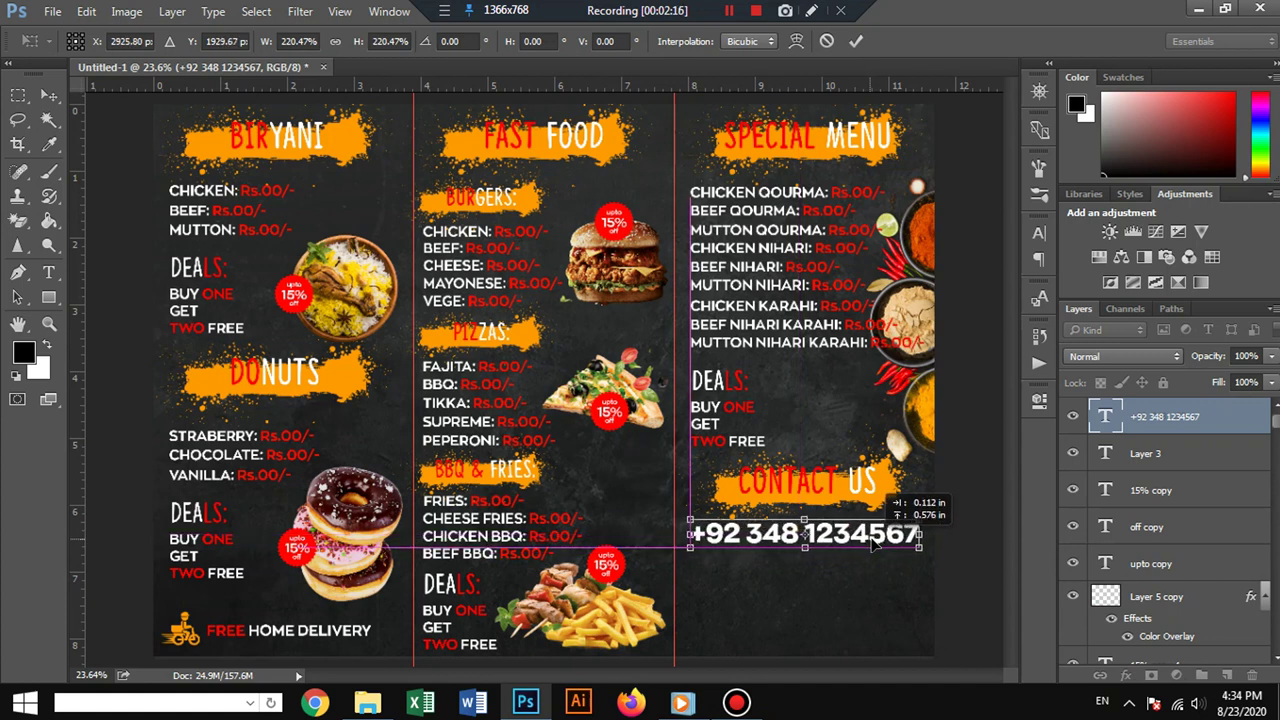
pyautogui.press('Return')
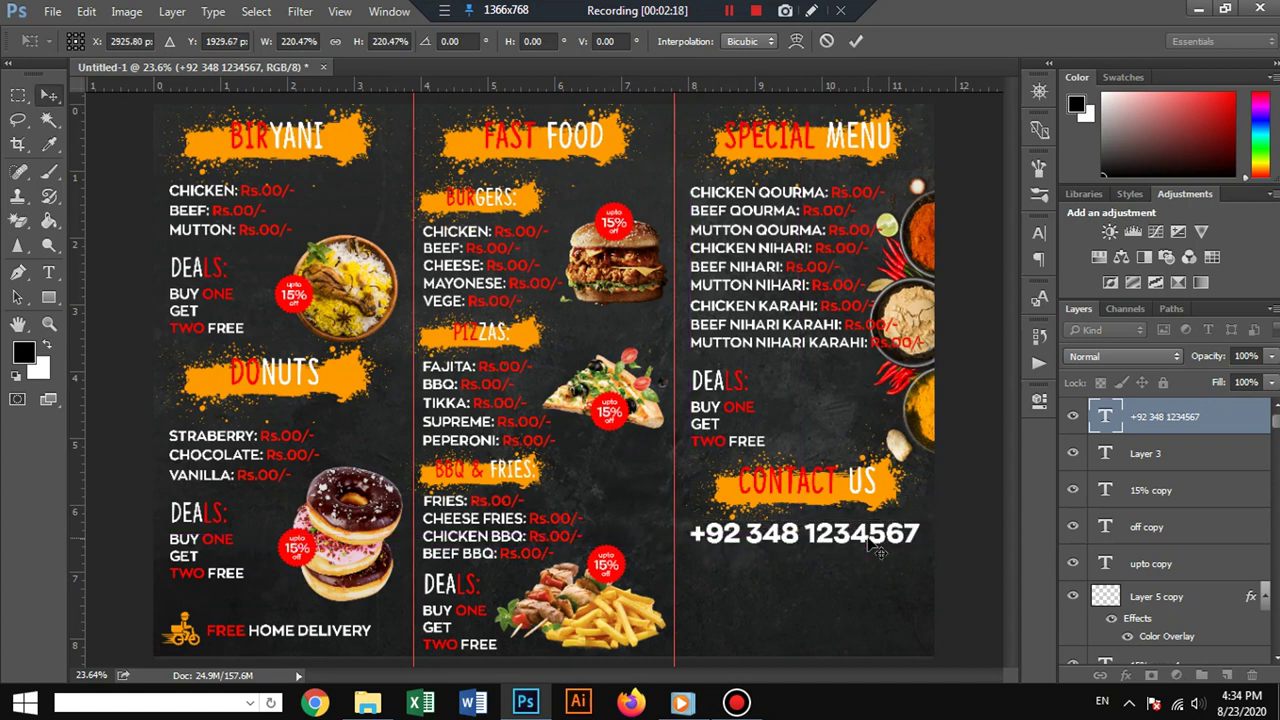
pyautogui.moveTo(838, 533); pyautogui.dragTo(690, 532)
# Color the first digit group of the phone number red (ff1f00), leaving the rest white.
pyautogui.click(48, 272)
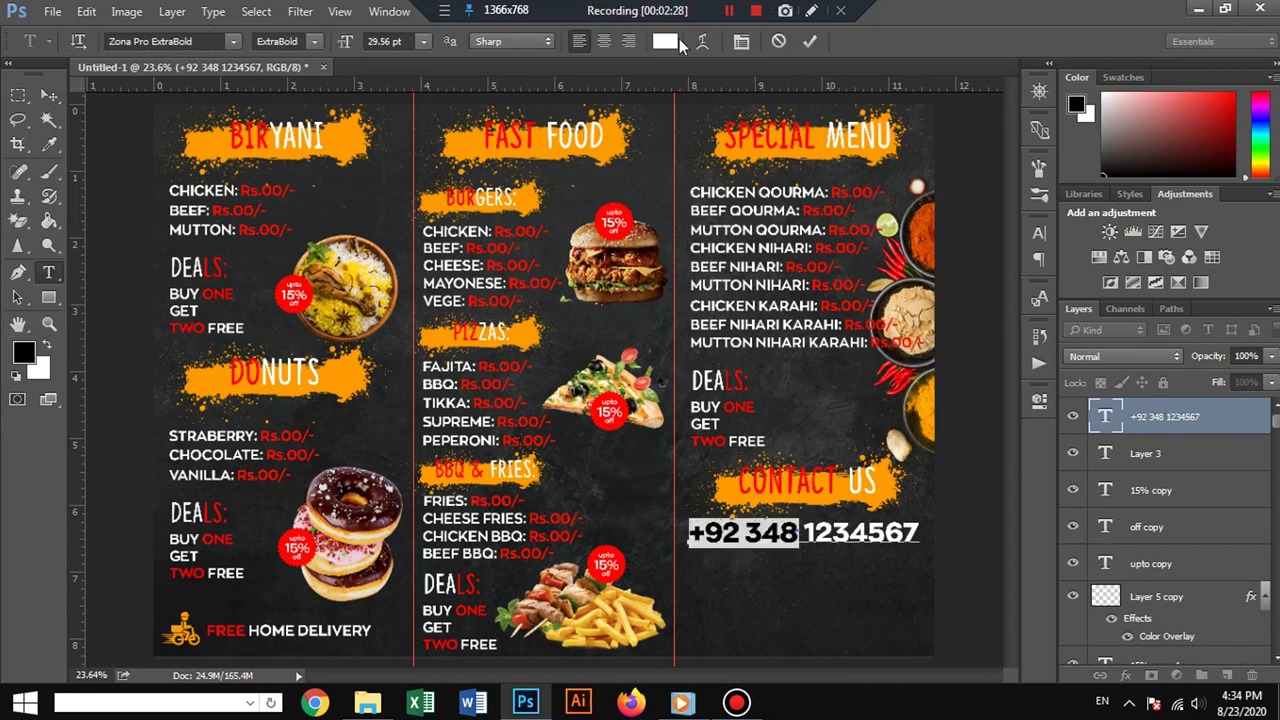
pyautogui.click(665, 41)
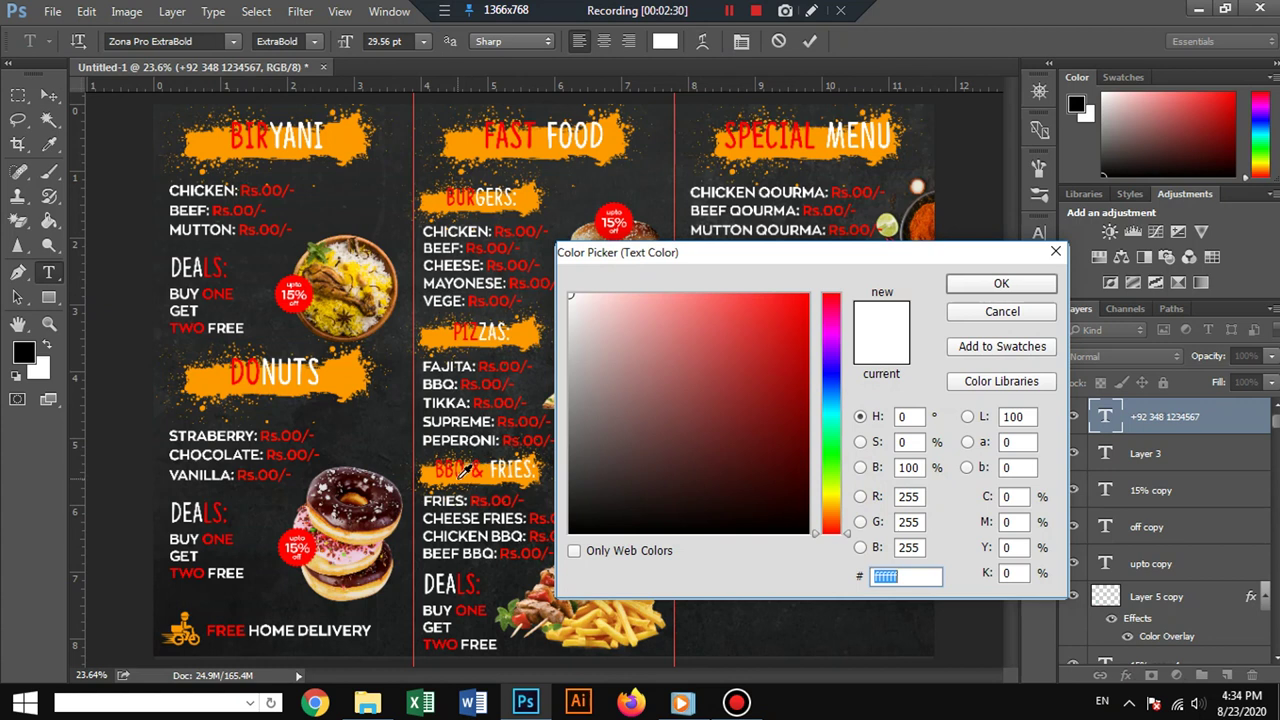
pyautogui.write('ff1f00')
pyautogui.click(1001, 285)
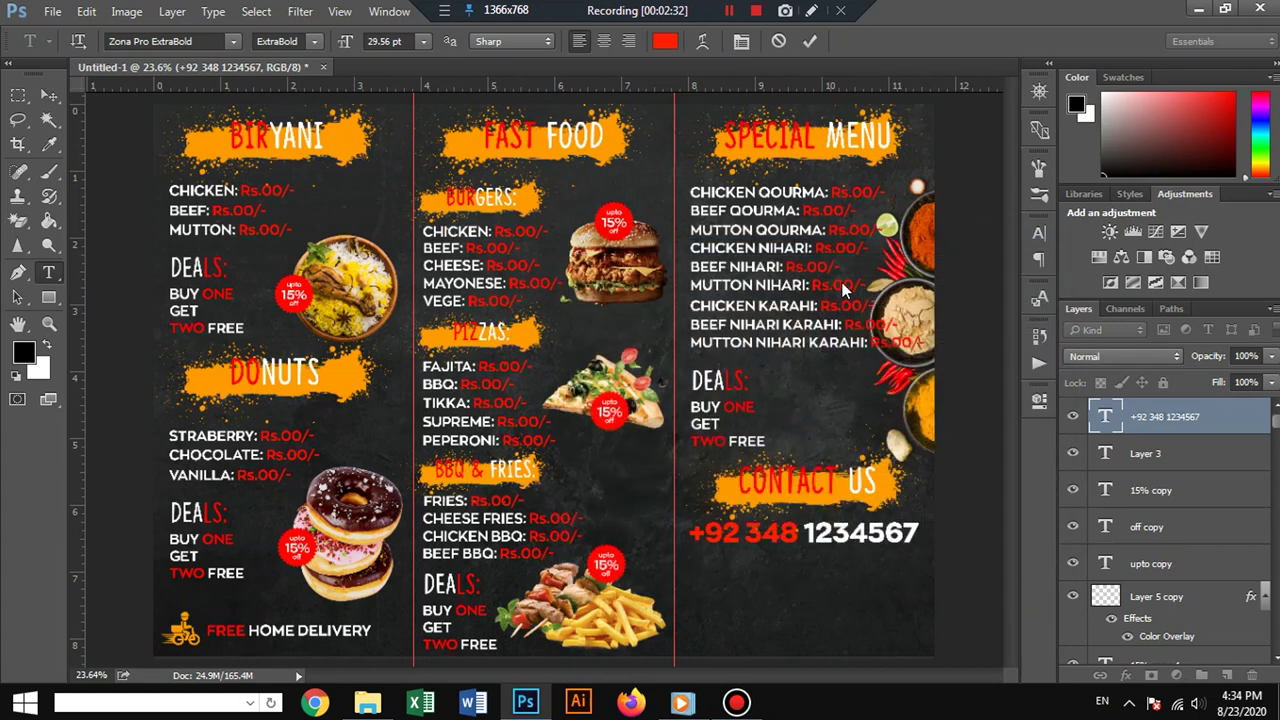
pyautogui.click(49, 97)
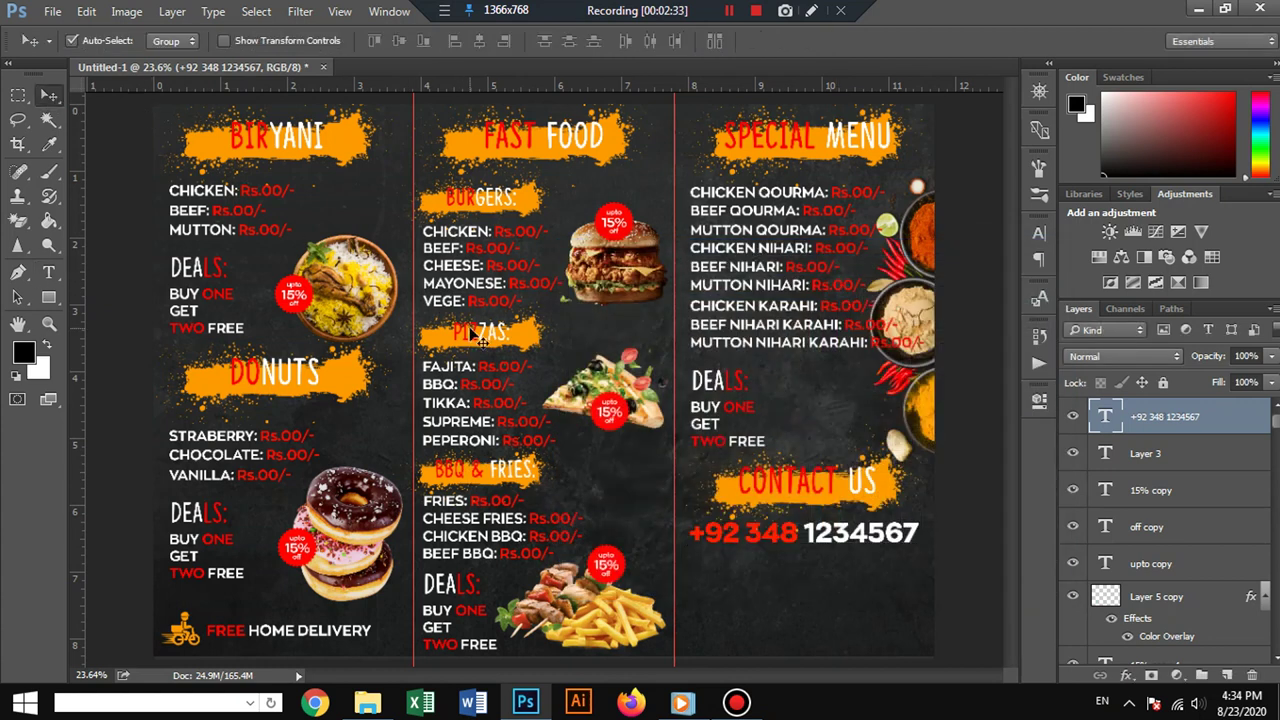
# Open the qr_code_PNG2 image, copy it, and close it without saving.
pyautogui.click(58, 14)
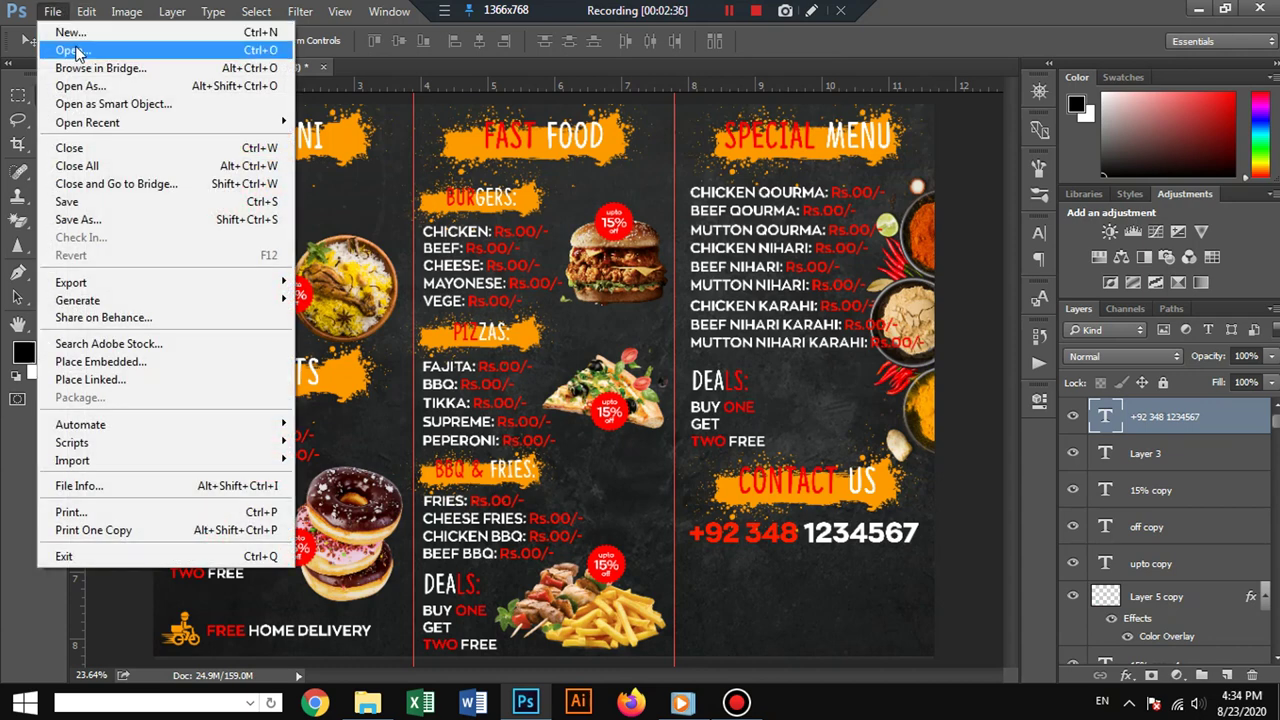
pyautogui.click(70, 50)
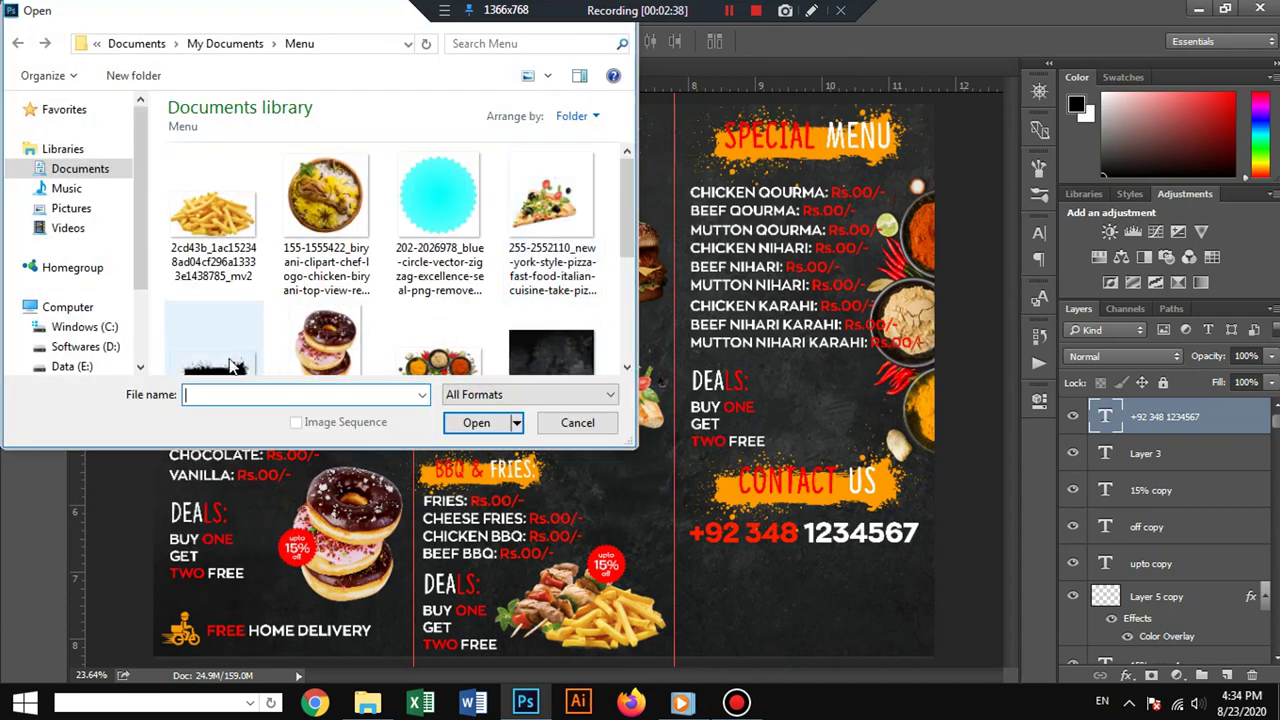
pyautogui.click(215, 350)
pyautogui.scroll(-2, 215, 350)
pyautogui.doubleClick(551, 250)
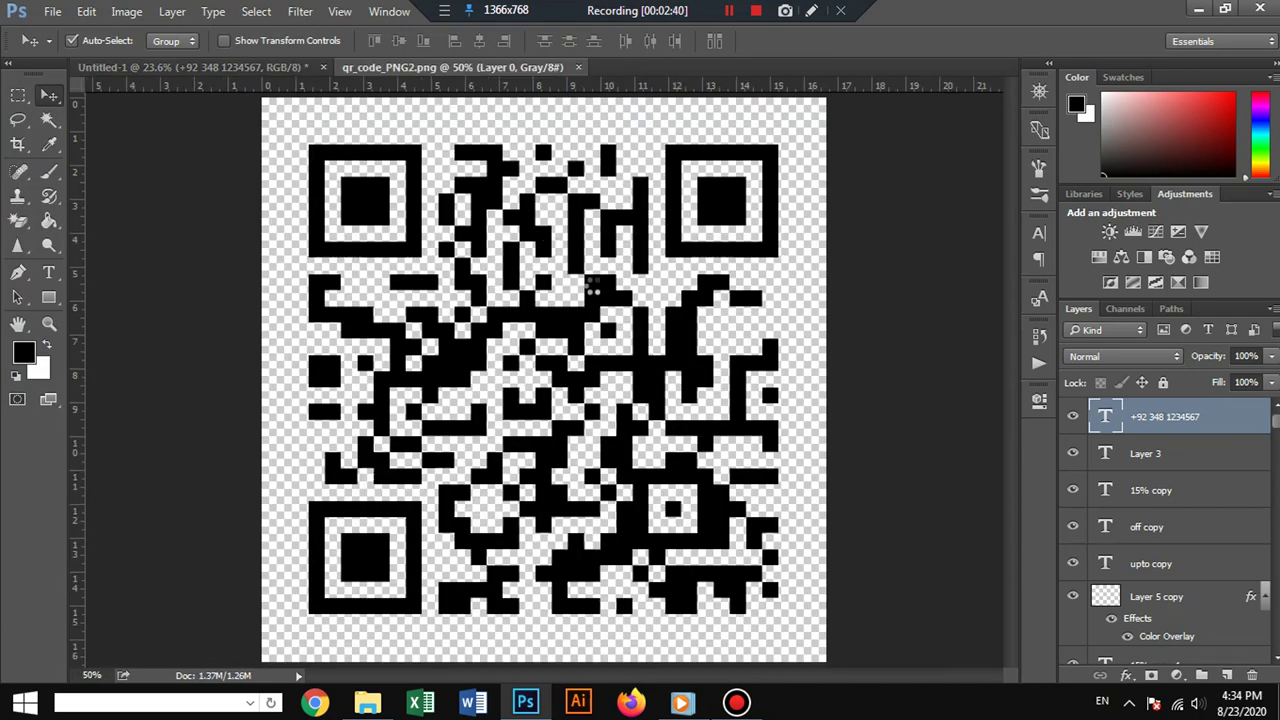
pyautogui.click(586, 68)
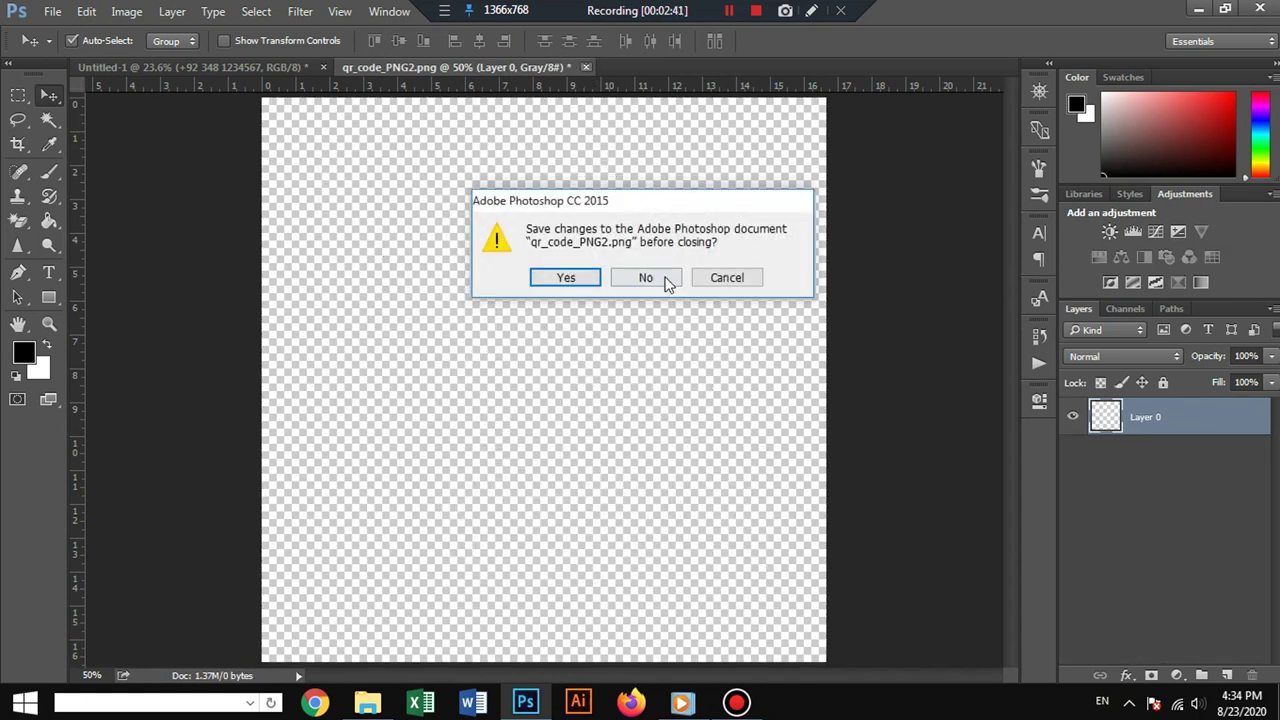
pyautogui.click(664, 278)
# Paste the QR code into the menu, shrink it, and place it below the phone number.
pyautogui.click(675, 270)
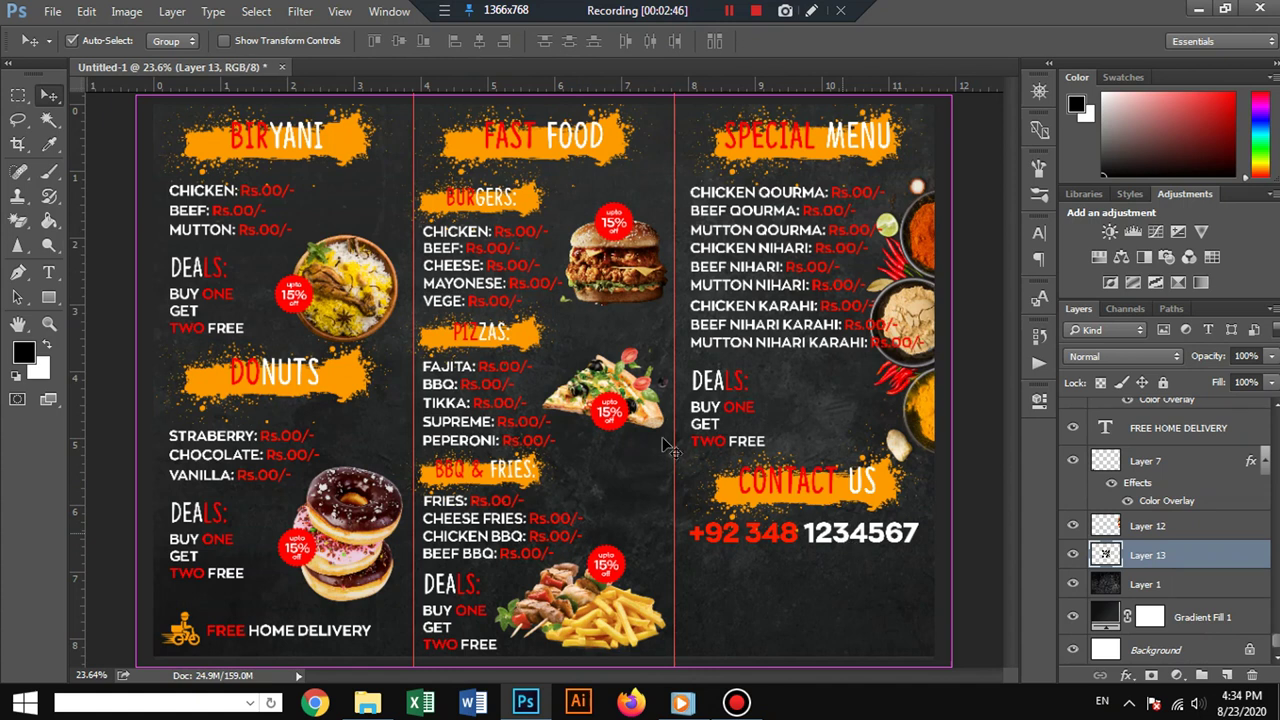
pyautogui.hotkey('ctrl', 'v')
pyautogui.hotkey('ctrl', 't')
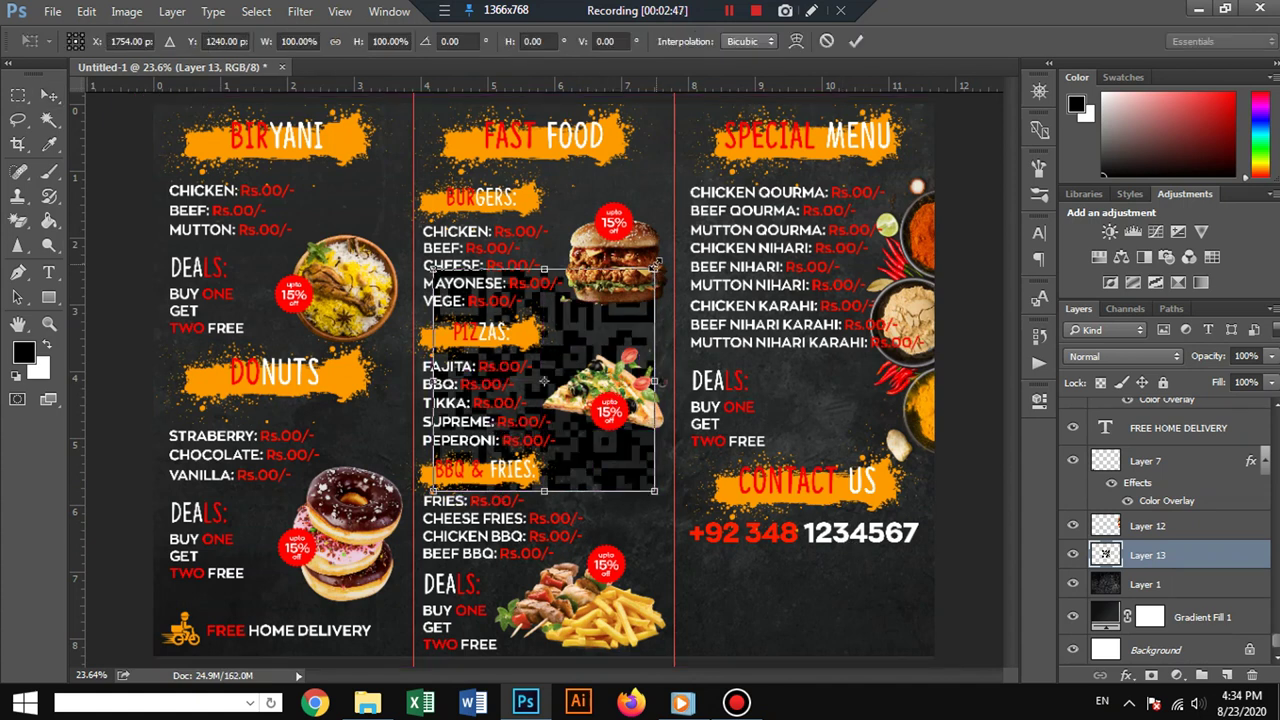
pyautogui.moveTo(656, 262)
pyautogui.mouseDown()
pyautogui.moveTo(592, 316)
pyautogui.moveTo(580, 347)
pyautogui.mouseUp()
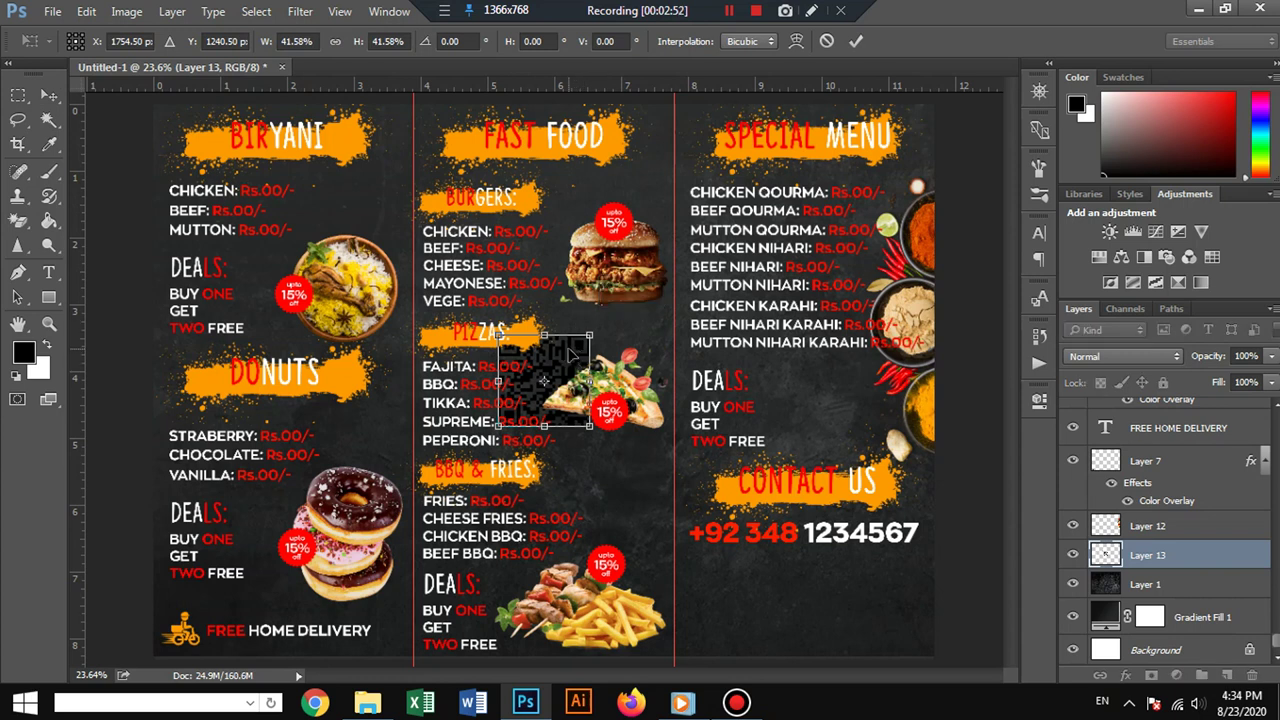
pyautogui.moveTo(859, 538)
pyautogui.mouseDown()
pyautogui.moveTo(820, 582)
pyautogui.moveTo(847, 556)
pyautogui.mouseUp()
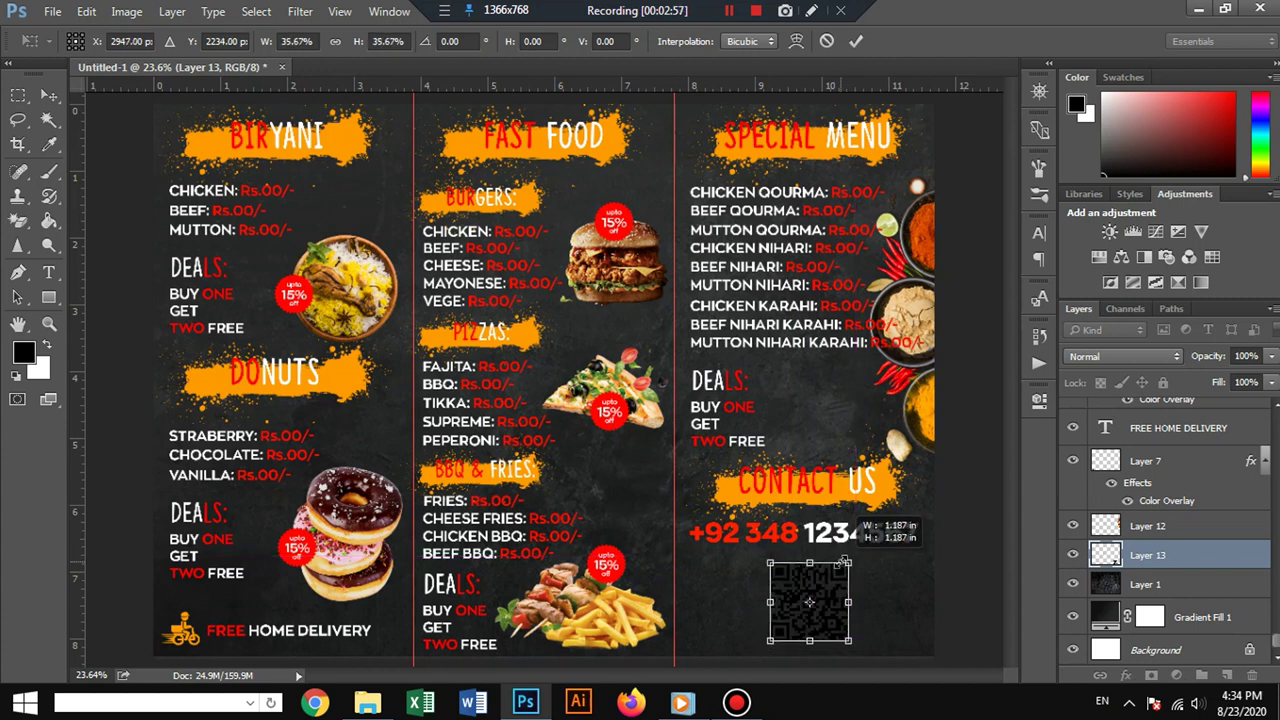
pyautogui.press('Return')
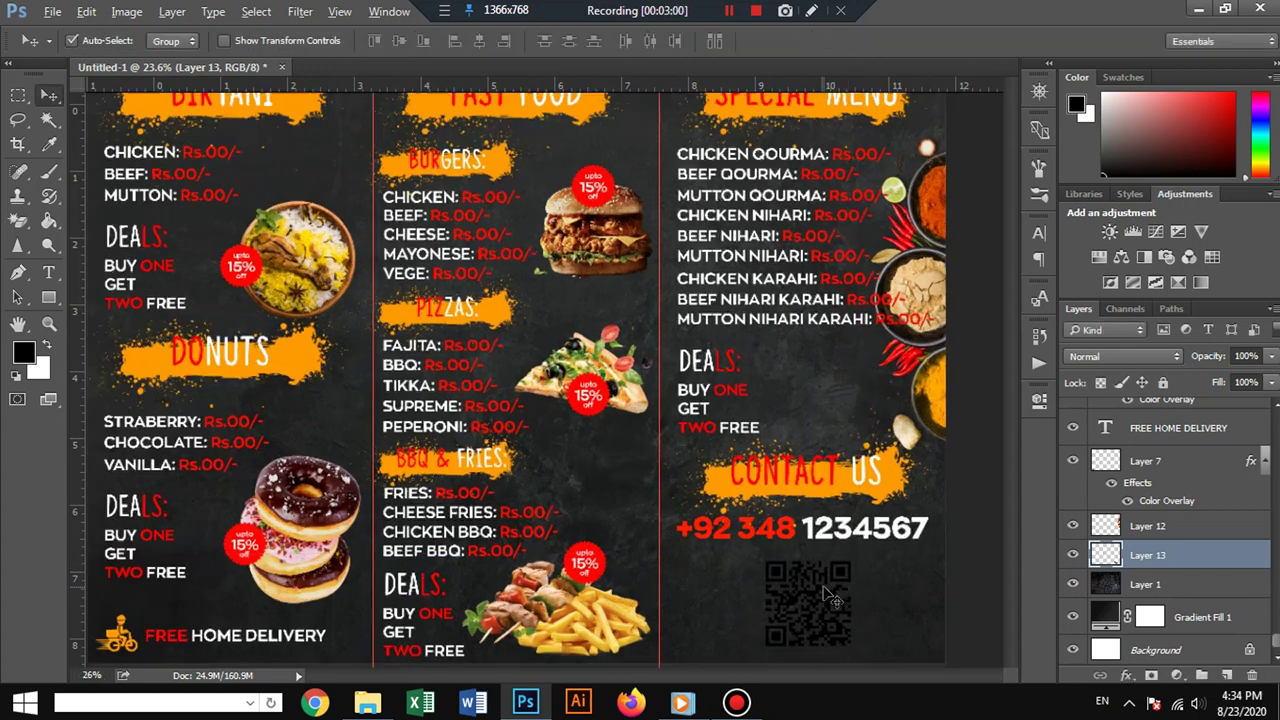
# Give the QR code an orange Color Overlay sampled from the banner.
pyautogui.scroll(3, 830, 575)
pyautogui.scroll(-3, 800, 420)
pyautogui.scroll(-2, 777, 363)
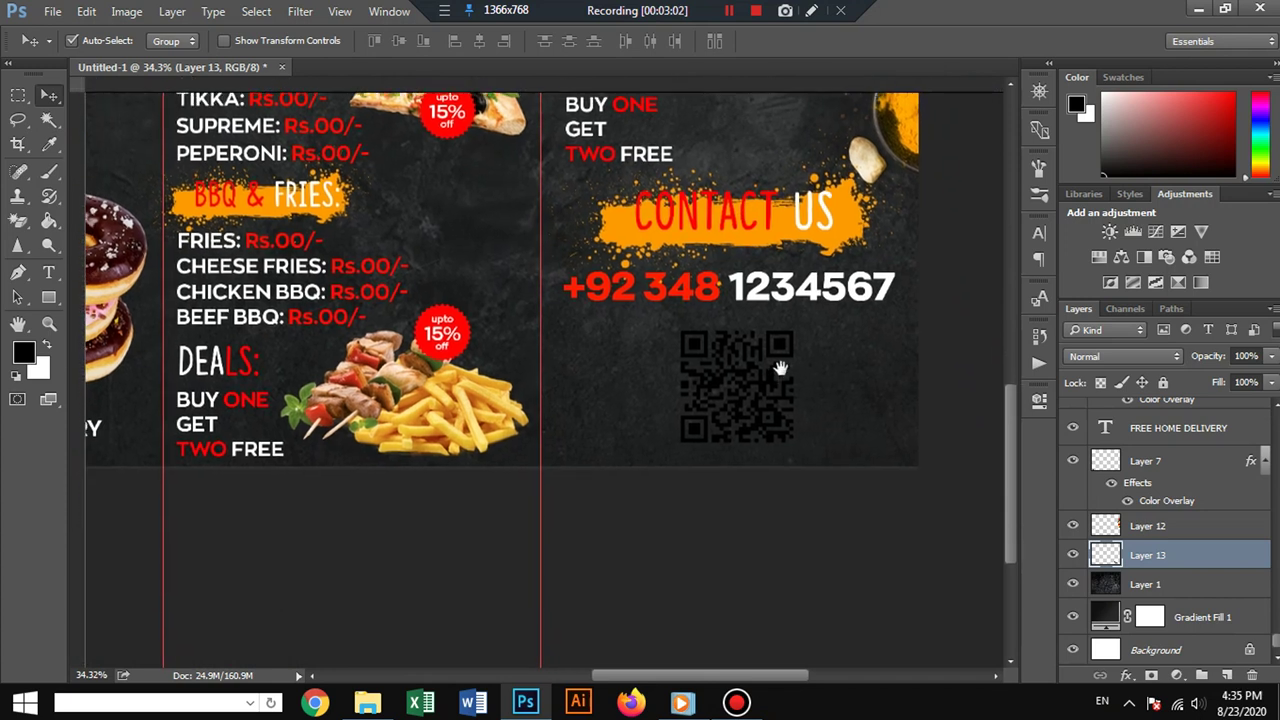
pyautogui.moveTo(771, 347); pyautogui.dragTo(771, 347)
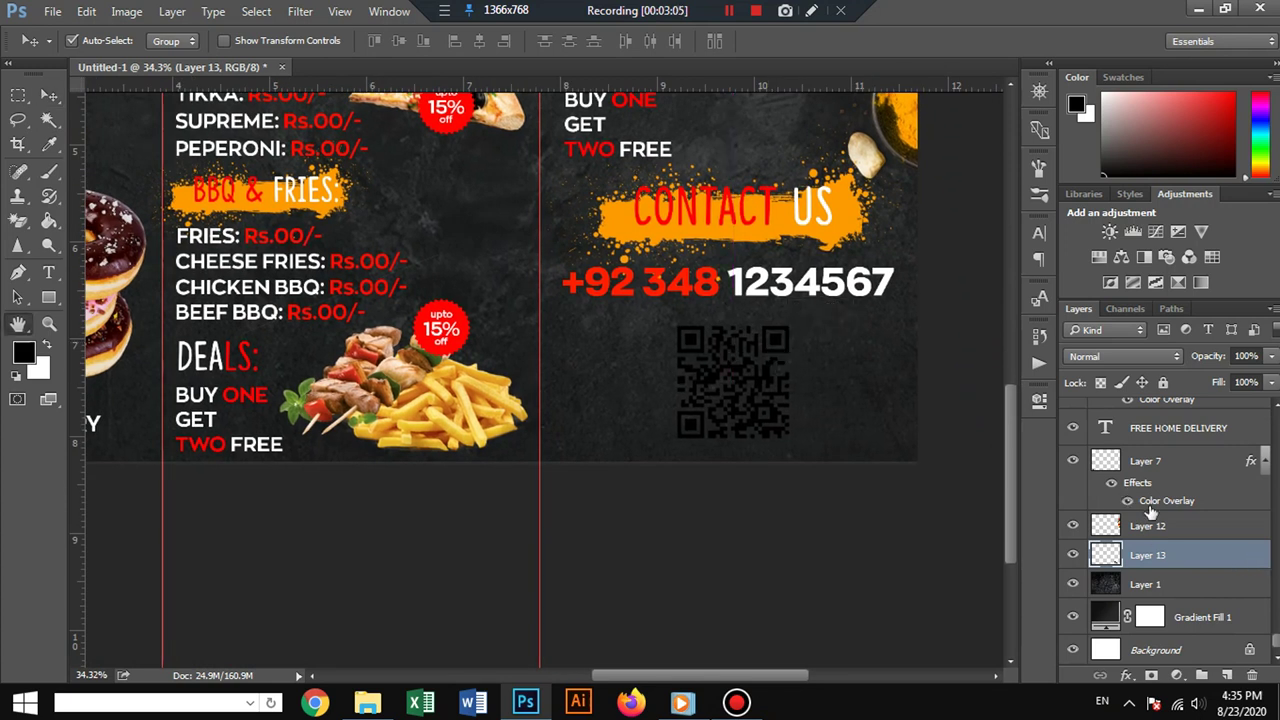
pyautogui.doubleClick(1262, 561)
pyautogui.click(310, 335)
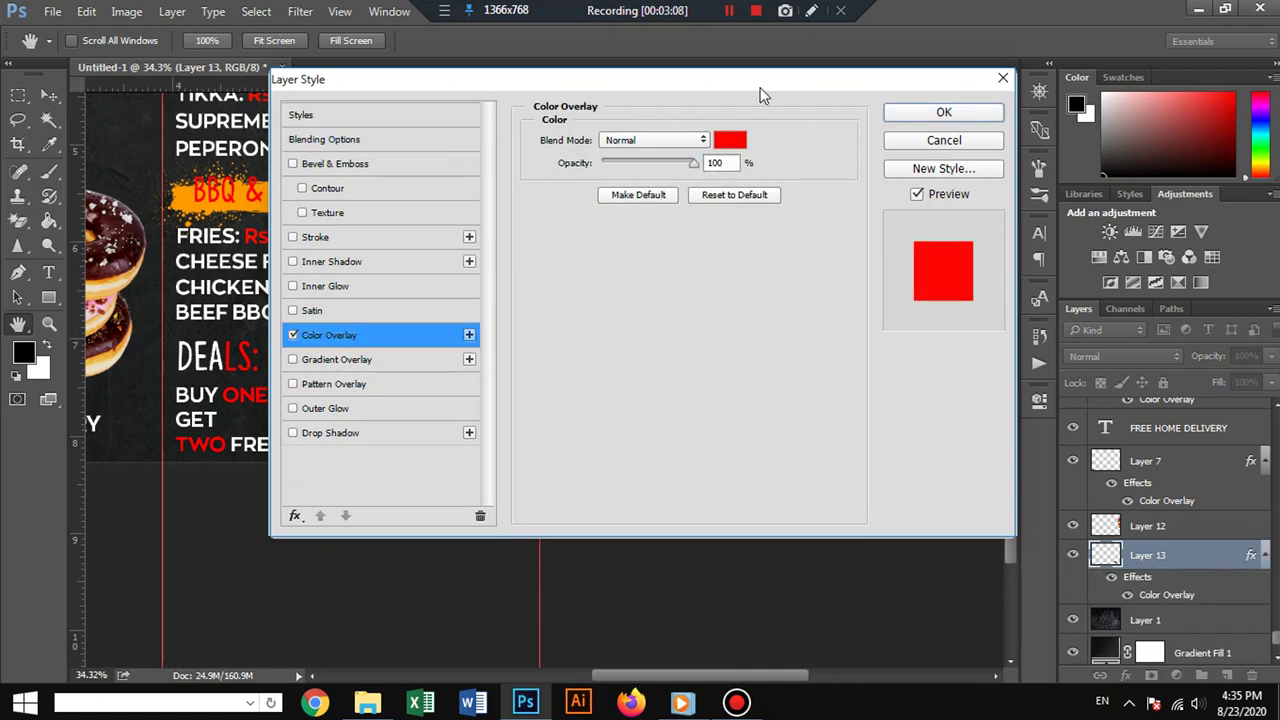
pyautogui.moveTo(760, 95)
pyautogui.mouseDown()
pyautogui.moveTo(1278, 545)
pyautogui.moveTo(1215, 338)
pyautogui.mouseUp()
pyautogui.click(1183, 387)
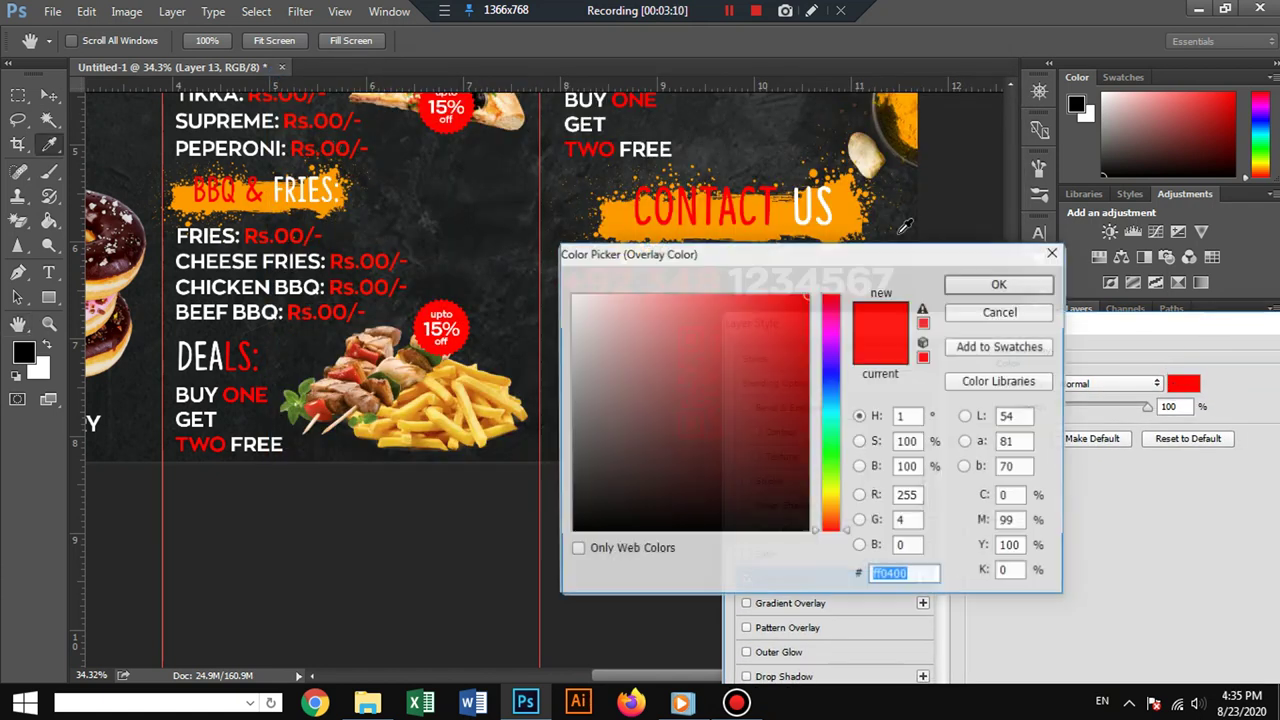
pyautogui.click(850, 202)
pyautogui.click(995, 287)
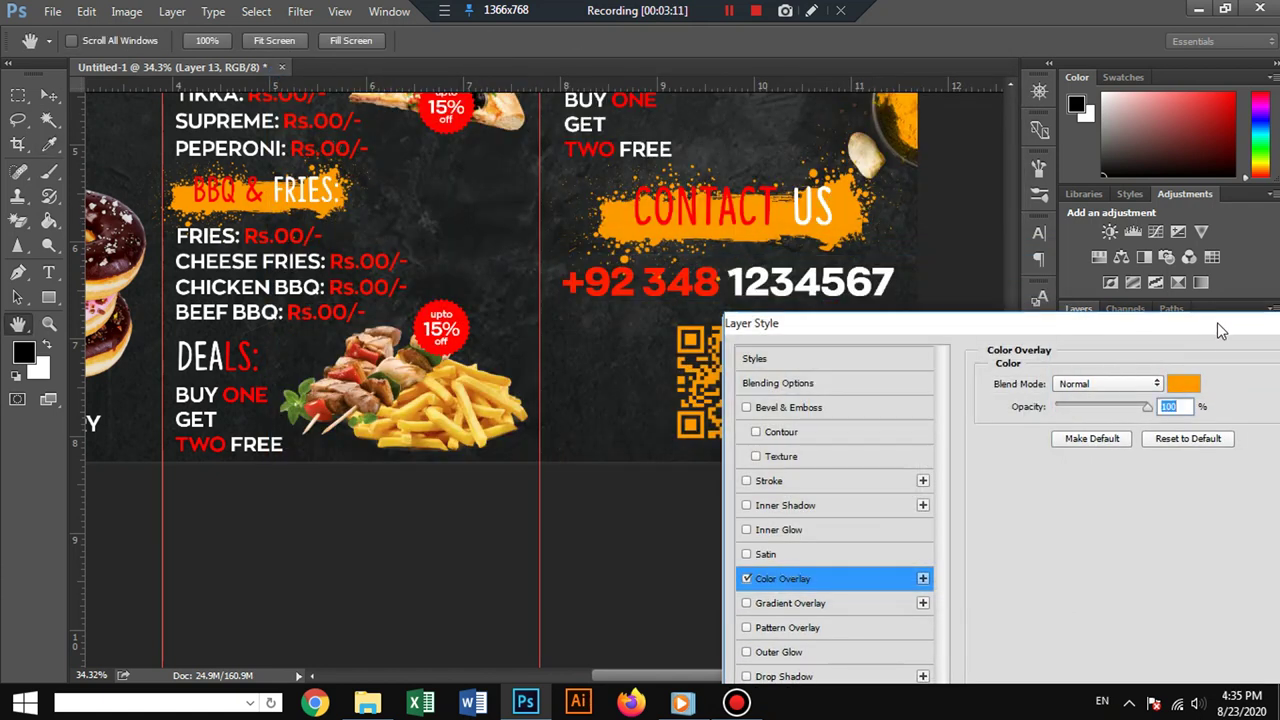
pyautogui.press('Return')
# Magic Wand-select the QR code's three corner markers and copy them to a new layer.
pyautogui.click(54, 121)
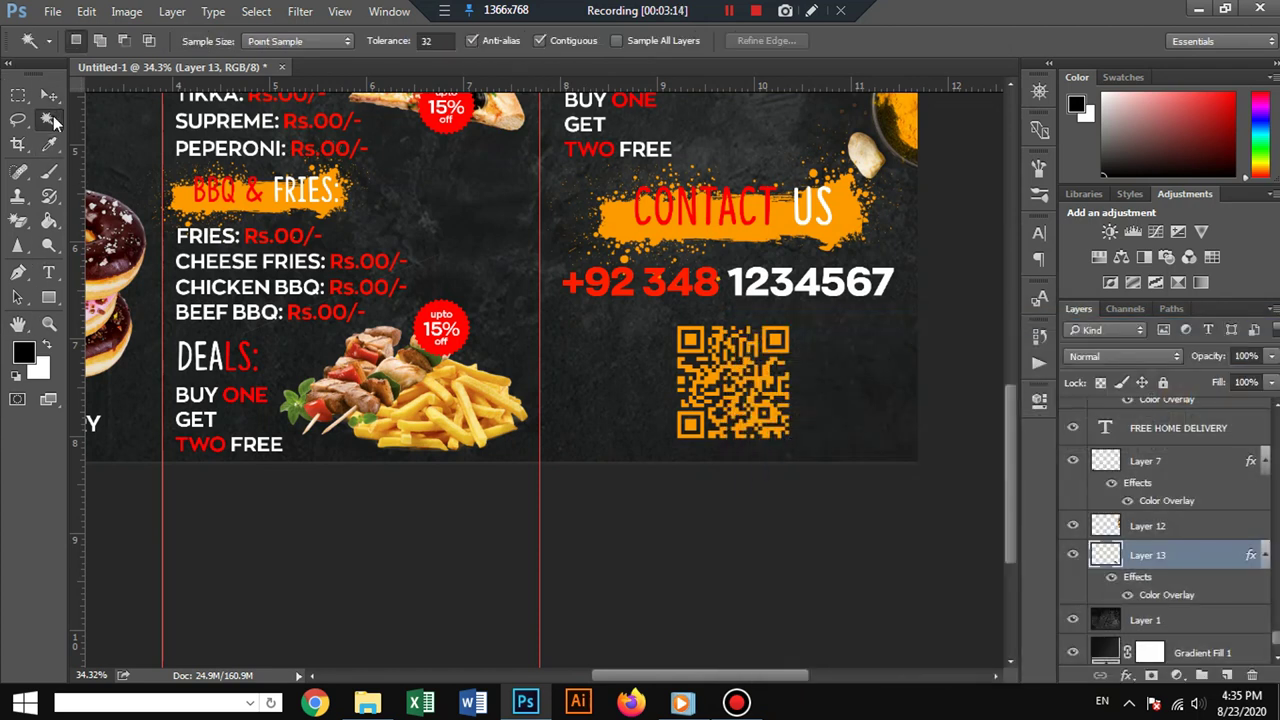
pyautogui.scroll(3, 730, 405)
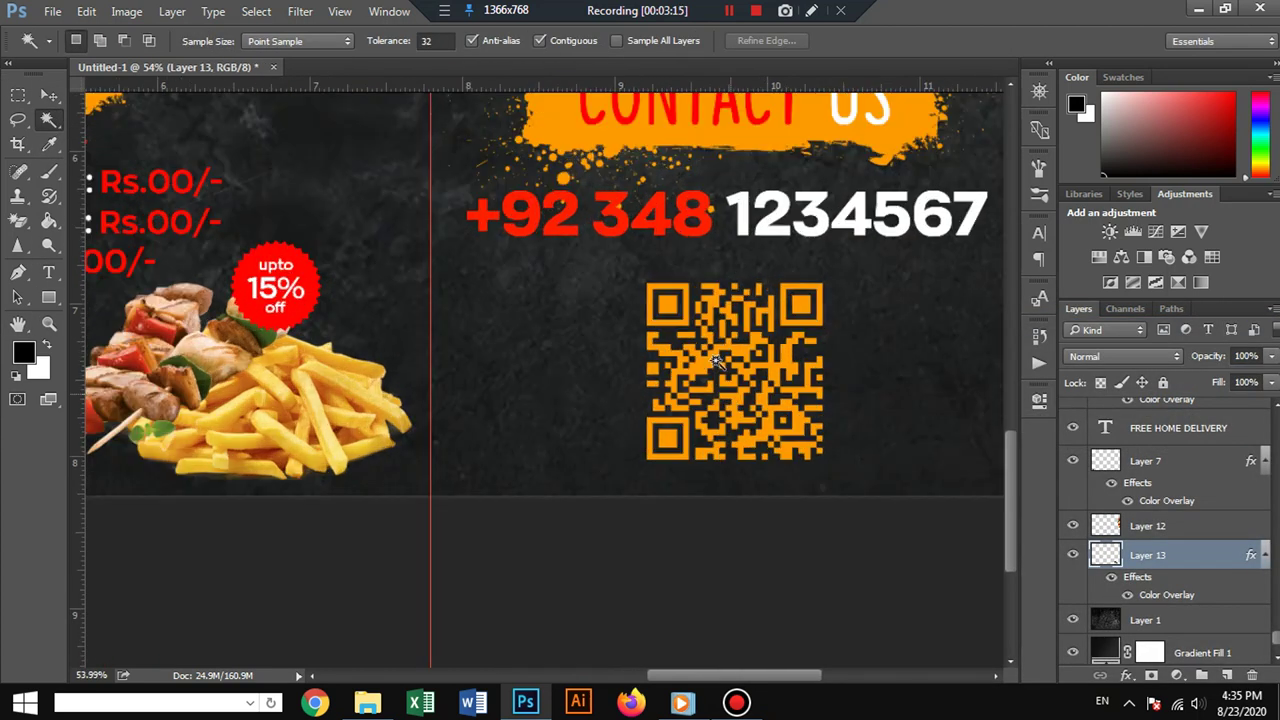
pyautogui.keyDown('shift'); pyautogui.click(679, 290); pyautogui.keyUp('shift')
pyautogui.click(785, 295)
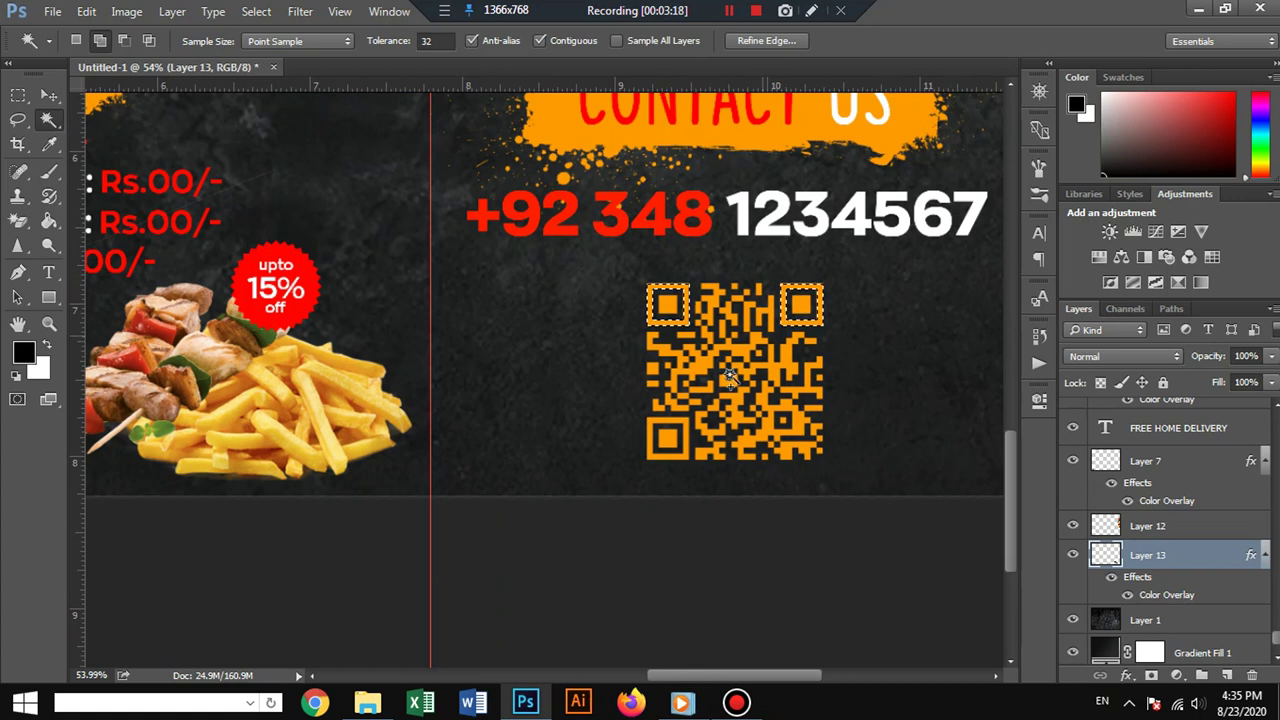
pyautogui.keyDown('shift'); pyautogui.click(683, 423); pyautogui.keyUp('shift')
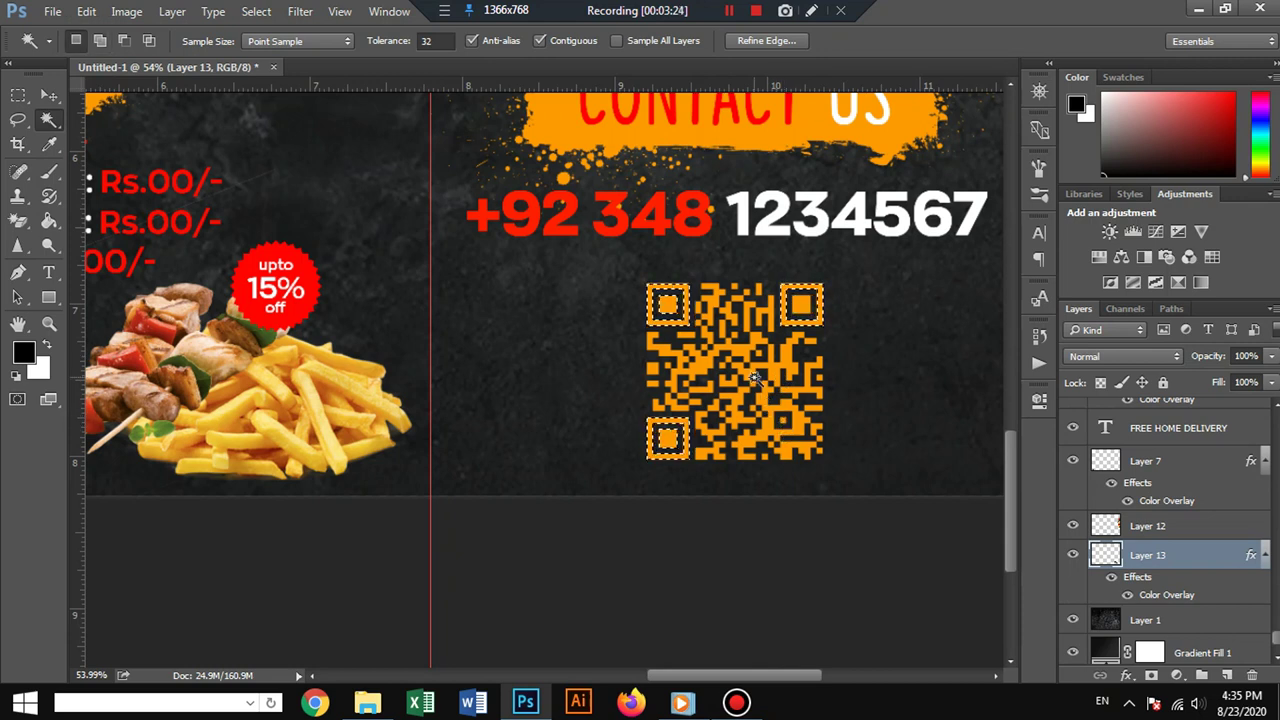
pyautogui.hotkey('ctrl', 'j')
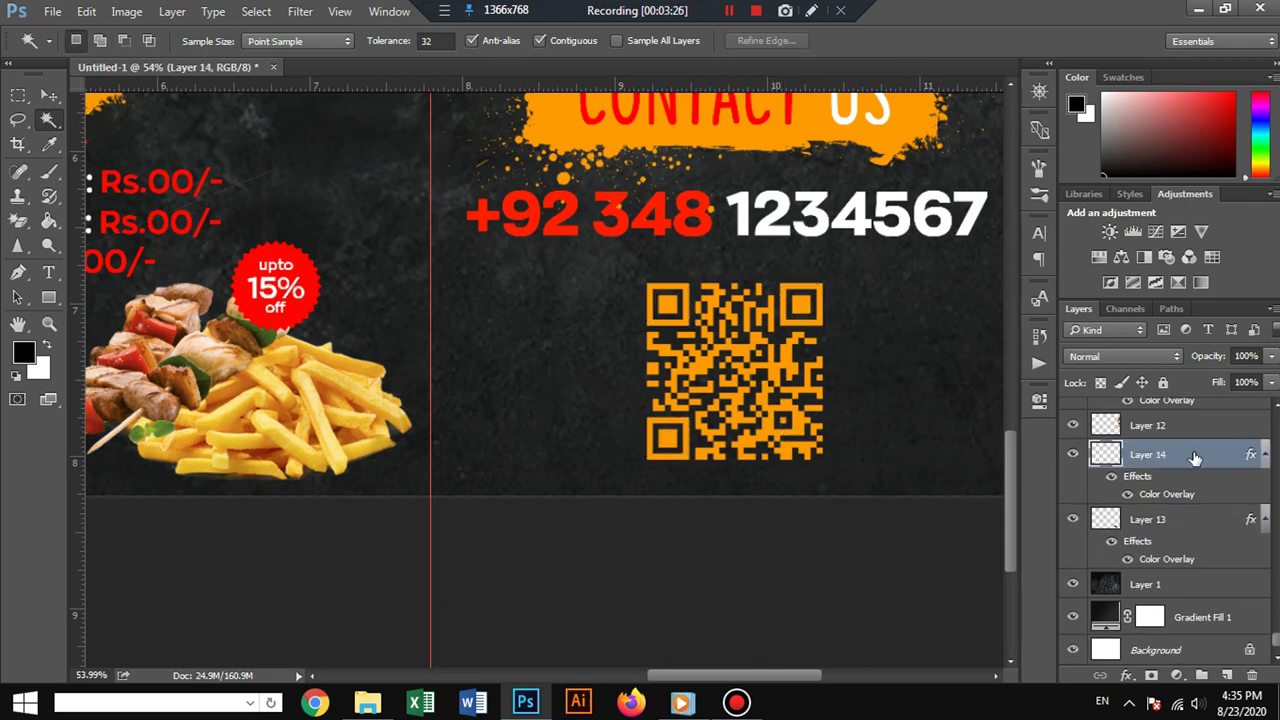
# Give the corner-marker layer a red Color Overlay sampled from the discount badge.
pyautogui.doubleClick(1248, 460)
pyautogui.click(322, 335)
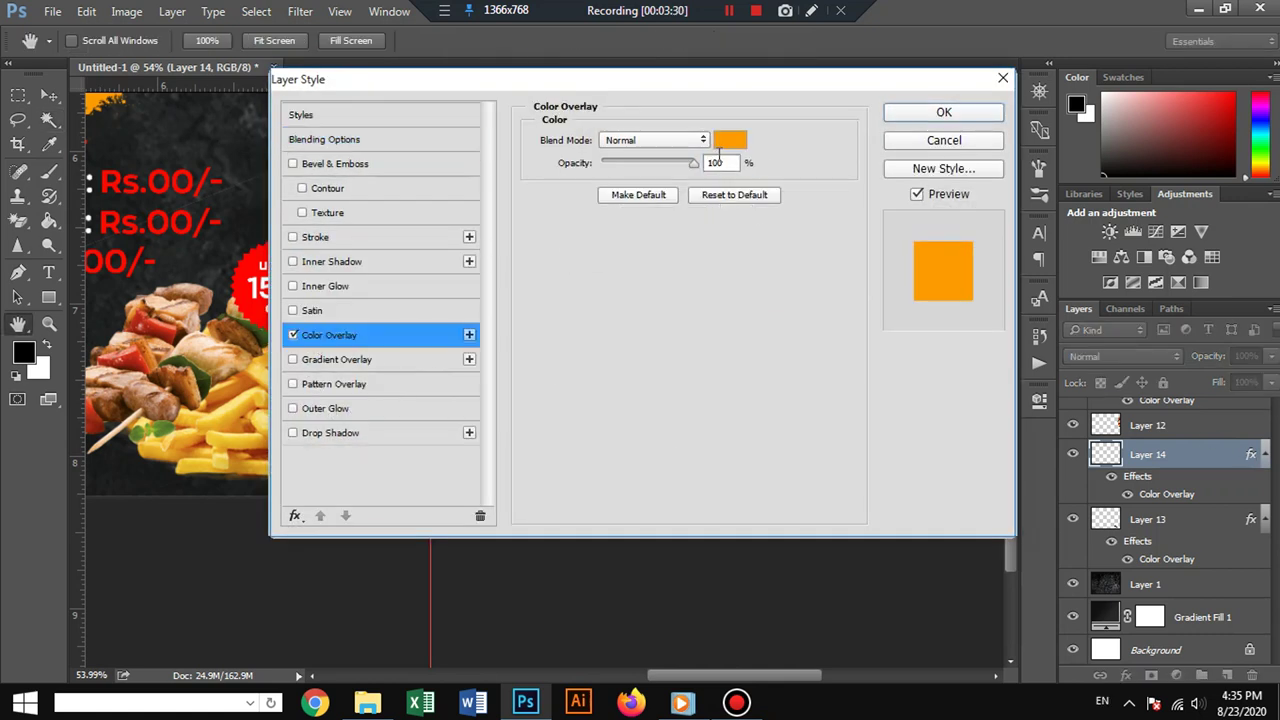
pyautogui.click(730, 140)
pyautogui.click(241, 276)
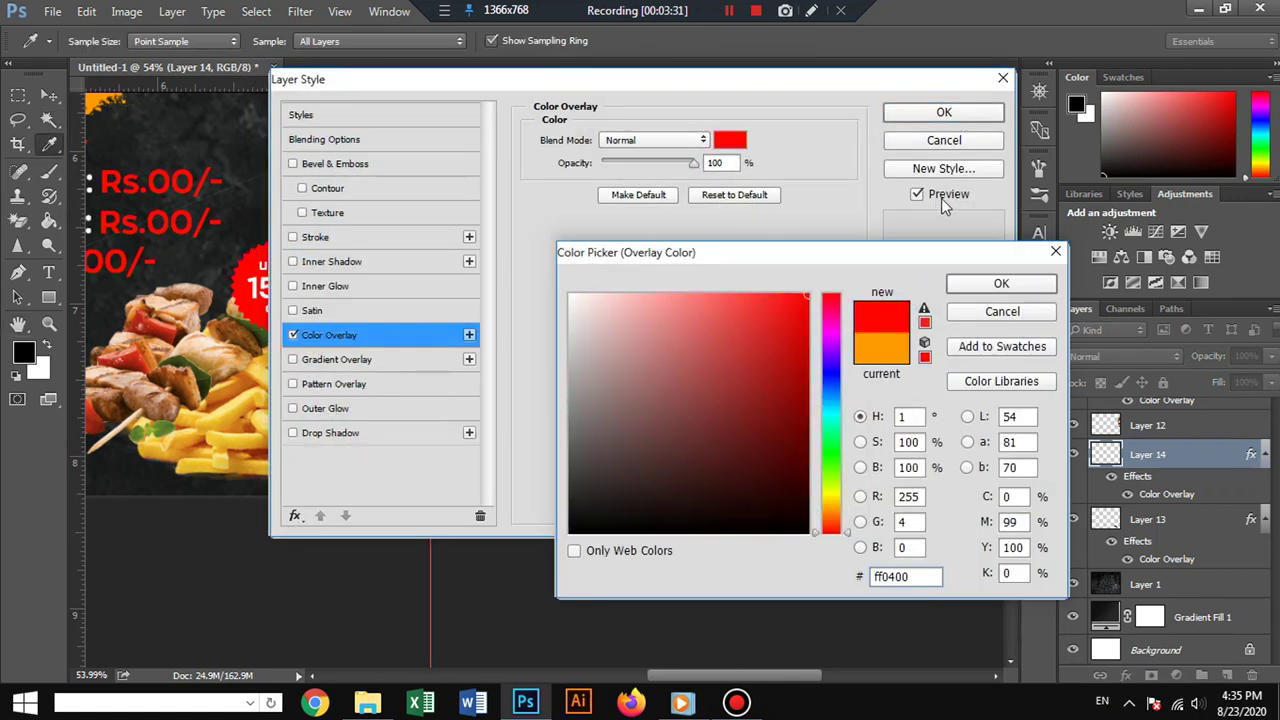
pyautogui.click(980, 285)
pyautogui.click(950, 112)
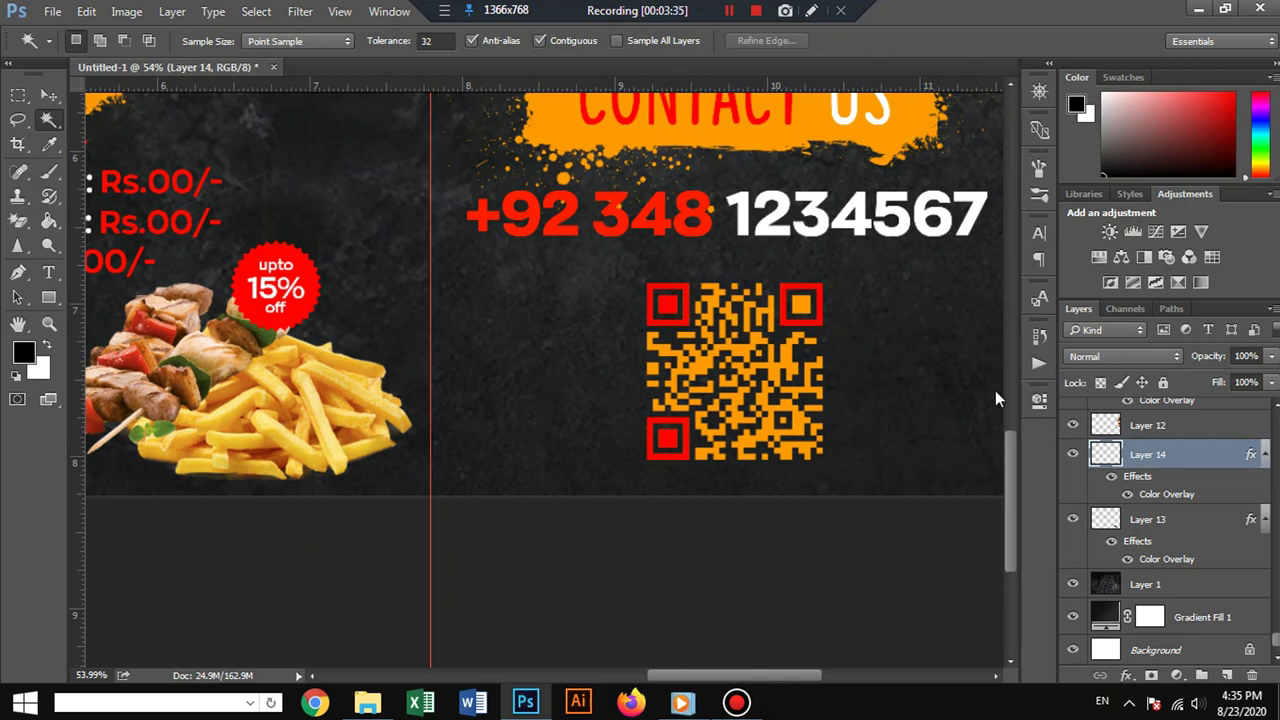
# Copy the top-right marker's inner square from Layer 13 onto its own layer.
pyautogui.click(811, 310)
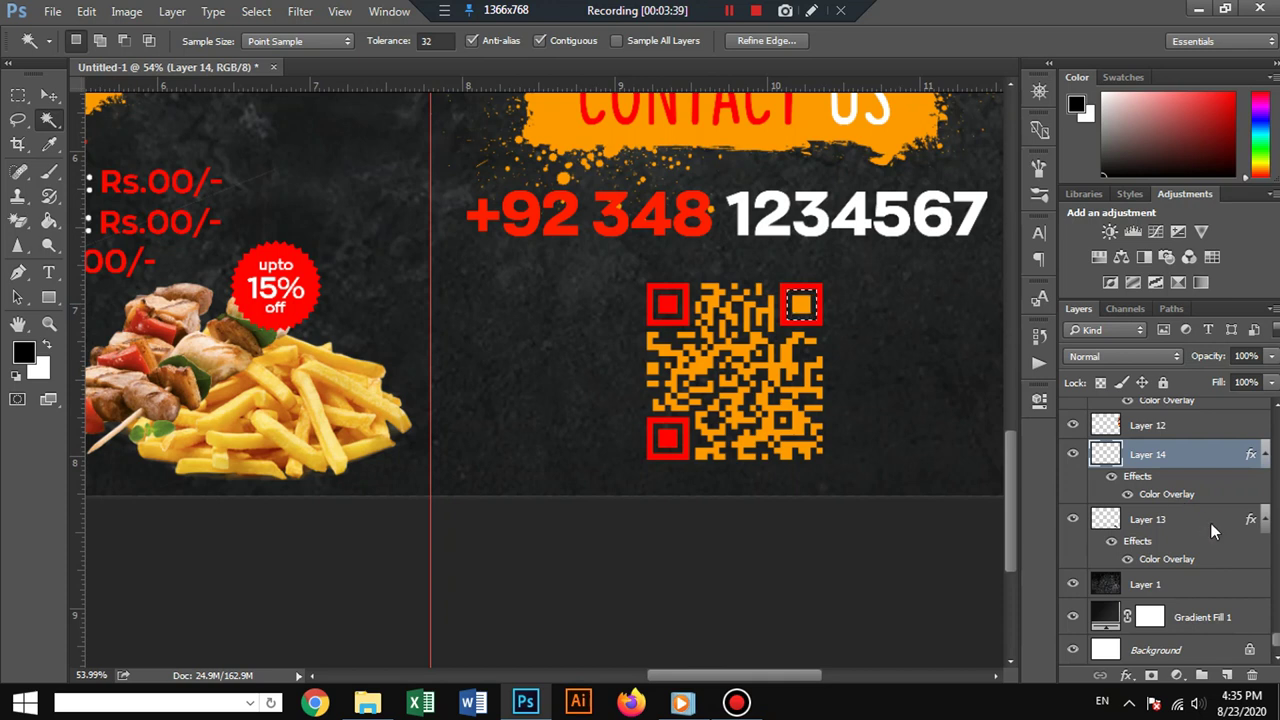
pyautogui.hotkey('ctrl', 's')
pyautogui.click(586, 545)
pyautogui.hotkey('ctrl', 'd')
pyautogui.click(1212, 519)
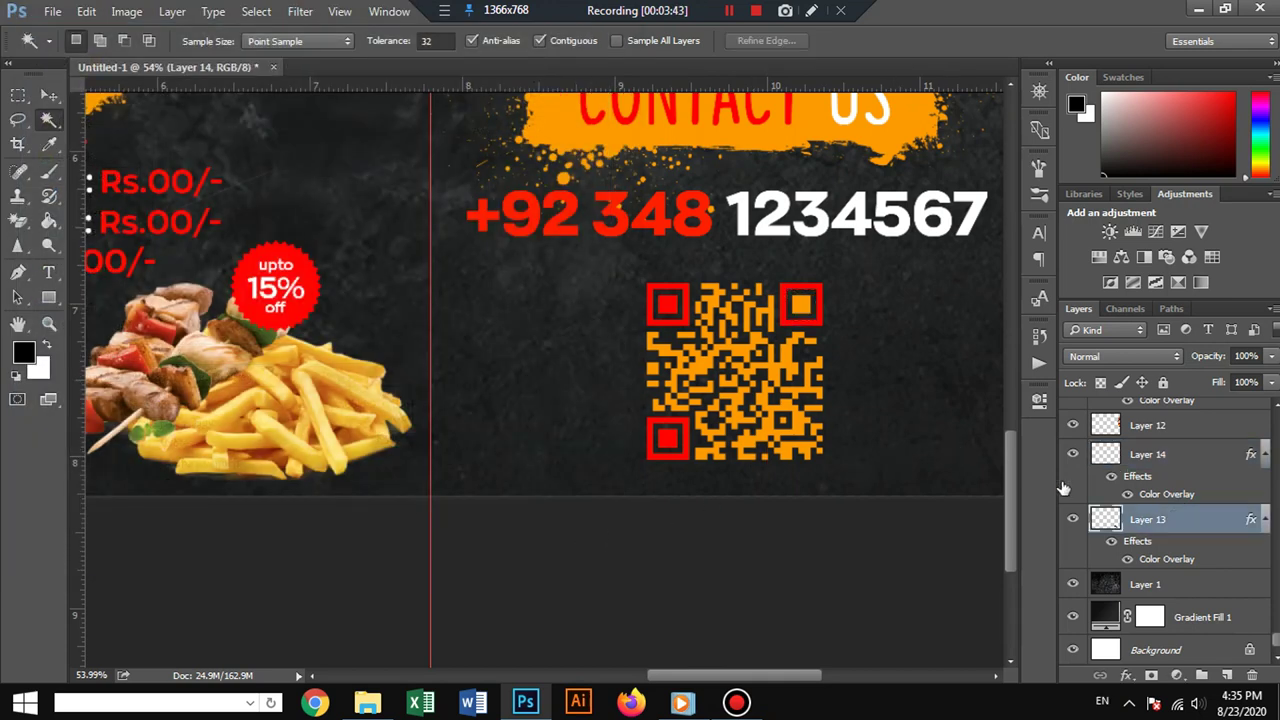
pyautogui.click(810, 306)
pyautogui.hotkey('ctrl', 'j')
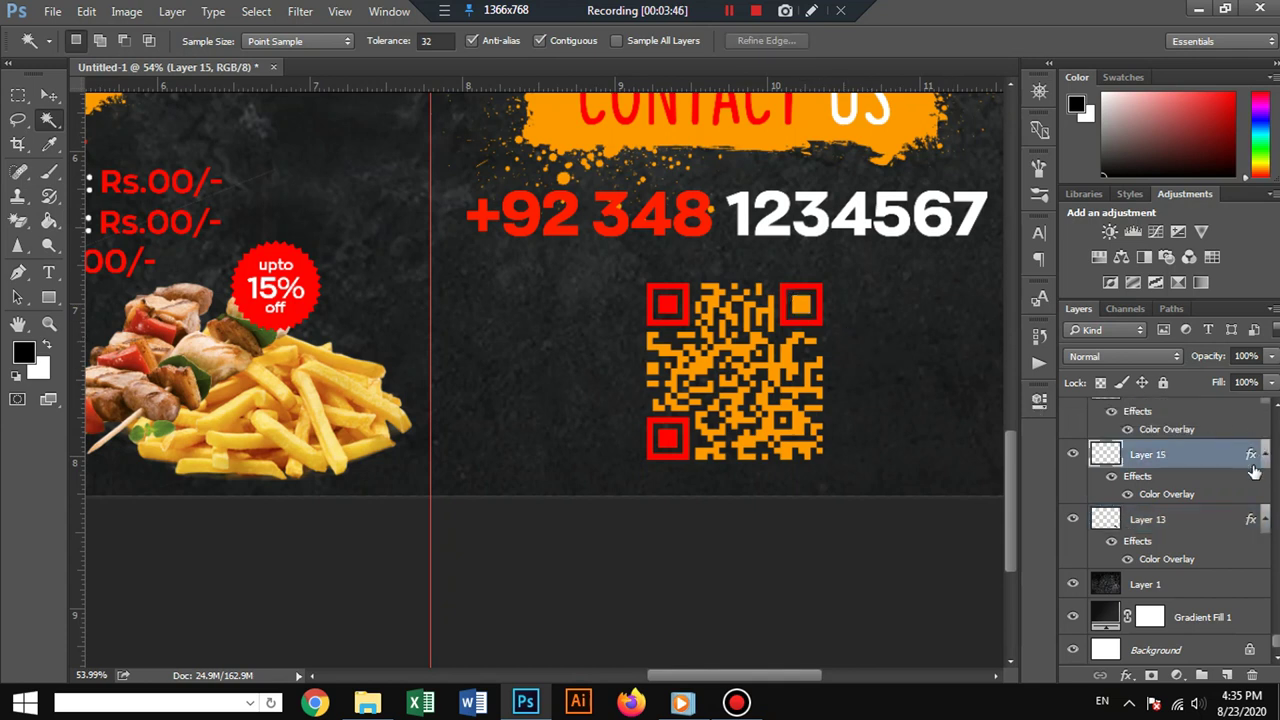
pyautogui.scroll(1, 1243, 450)
# Apply the red overlay to the inner square and draw a square over the QR code.
pyautogui.moveTo(1250, 428); pyautogui.dragTo(1253, 495)
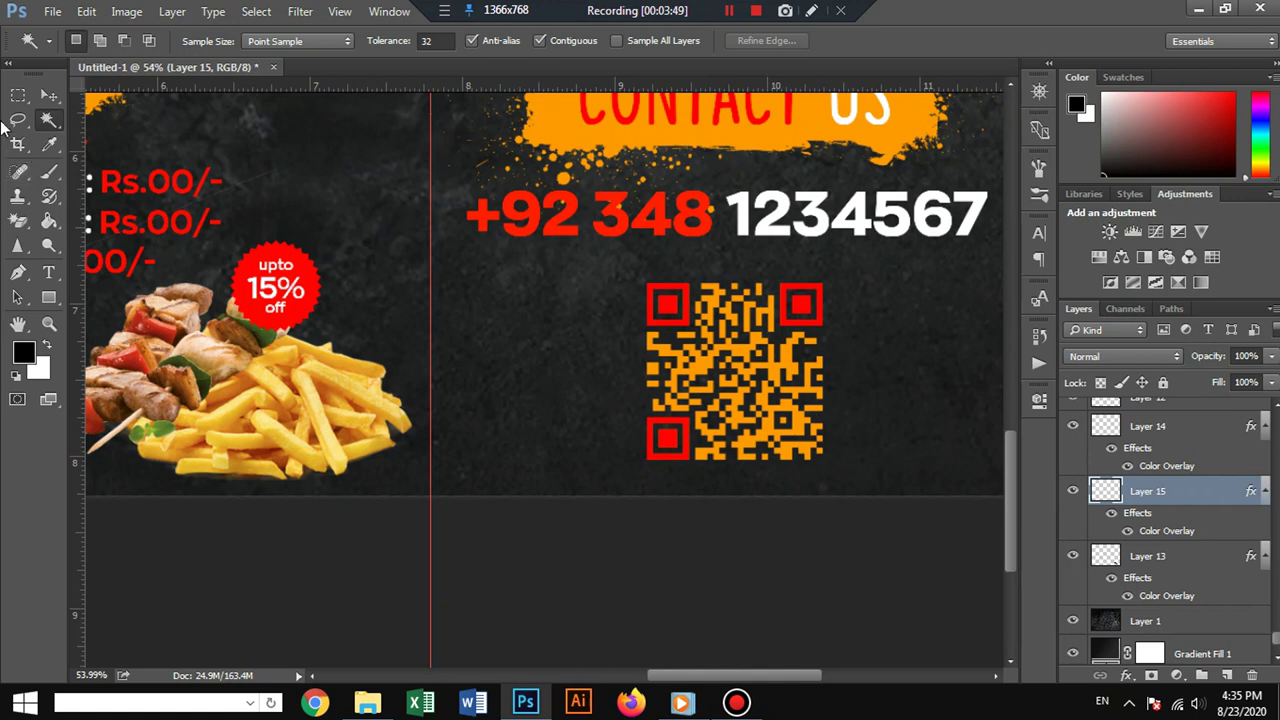
pyautogui.click(48, 95)
pyautogui.click(49, 298)
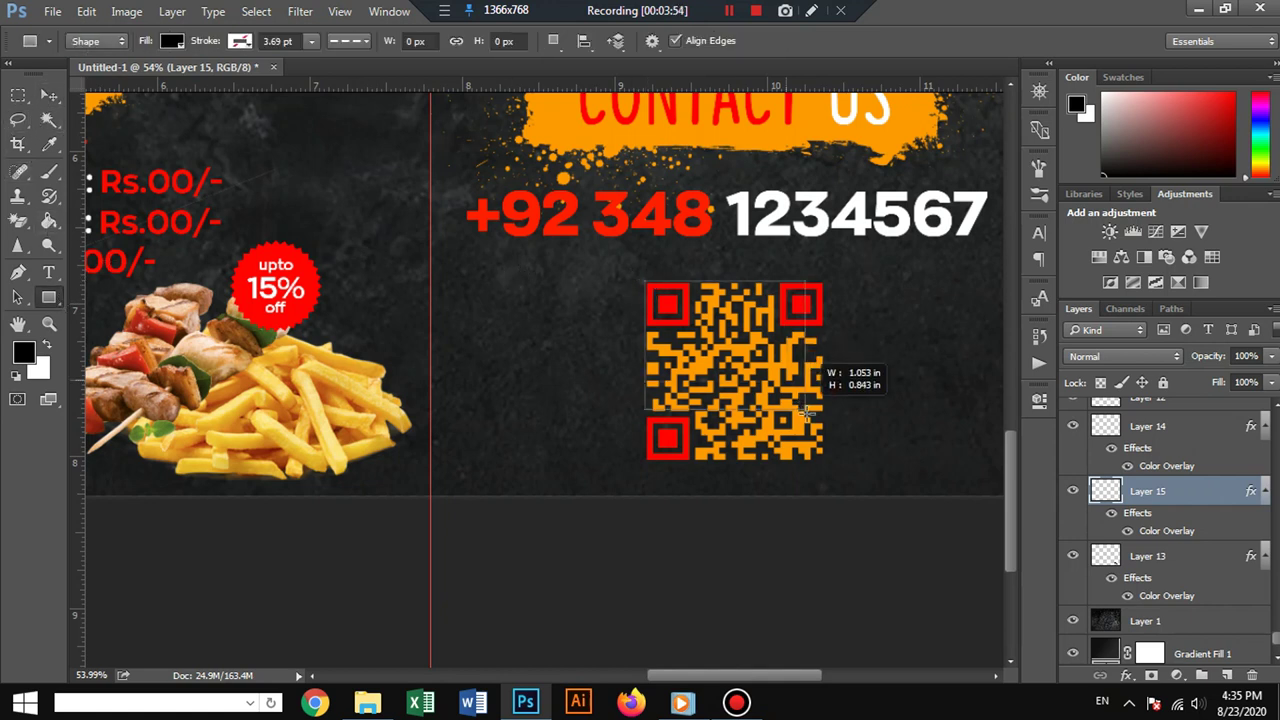
pyautogui.moveTo(645, 280); pyautogui.dragTo(823, 459)
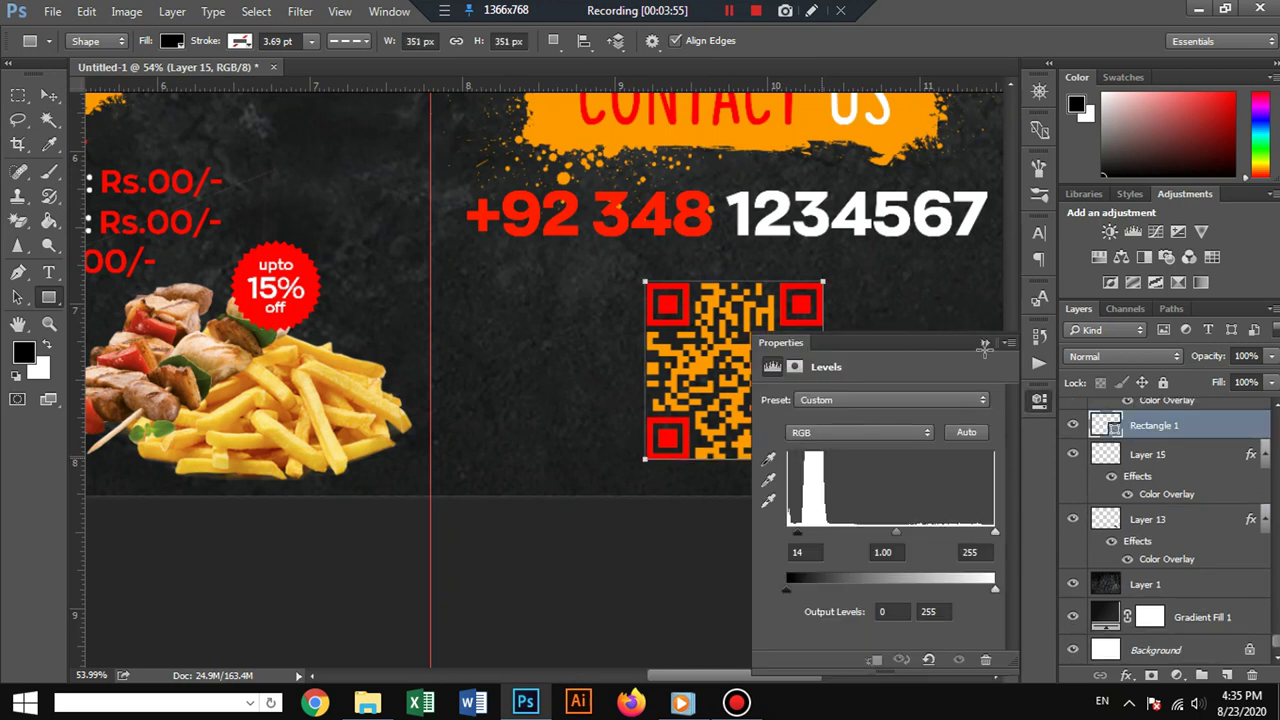
pyautogui.click(985, 344)
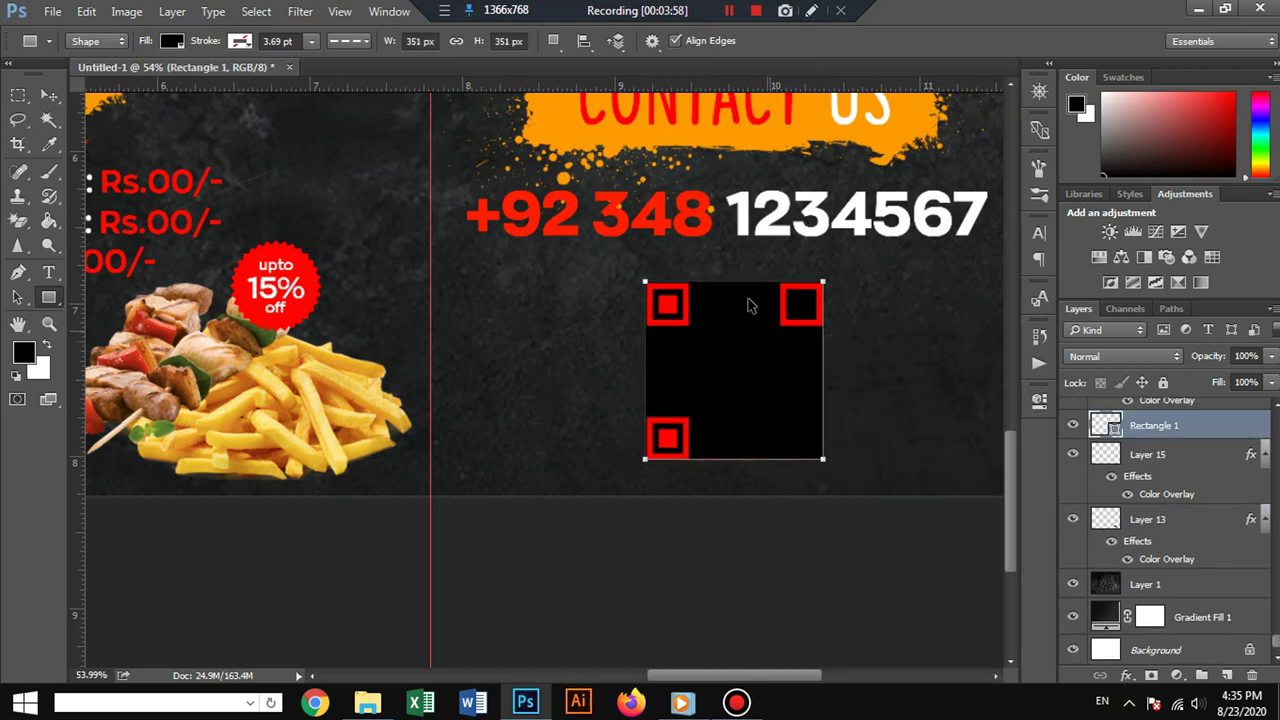
# Scale the square to about 411 × 422 px, slightly larger than the QR code.
pyautogui.hotkey('ctrl', 't')
pyautogui.moveTo(731, 280); pyautogui.dragTo(734, 278)
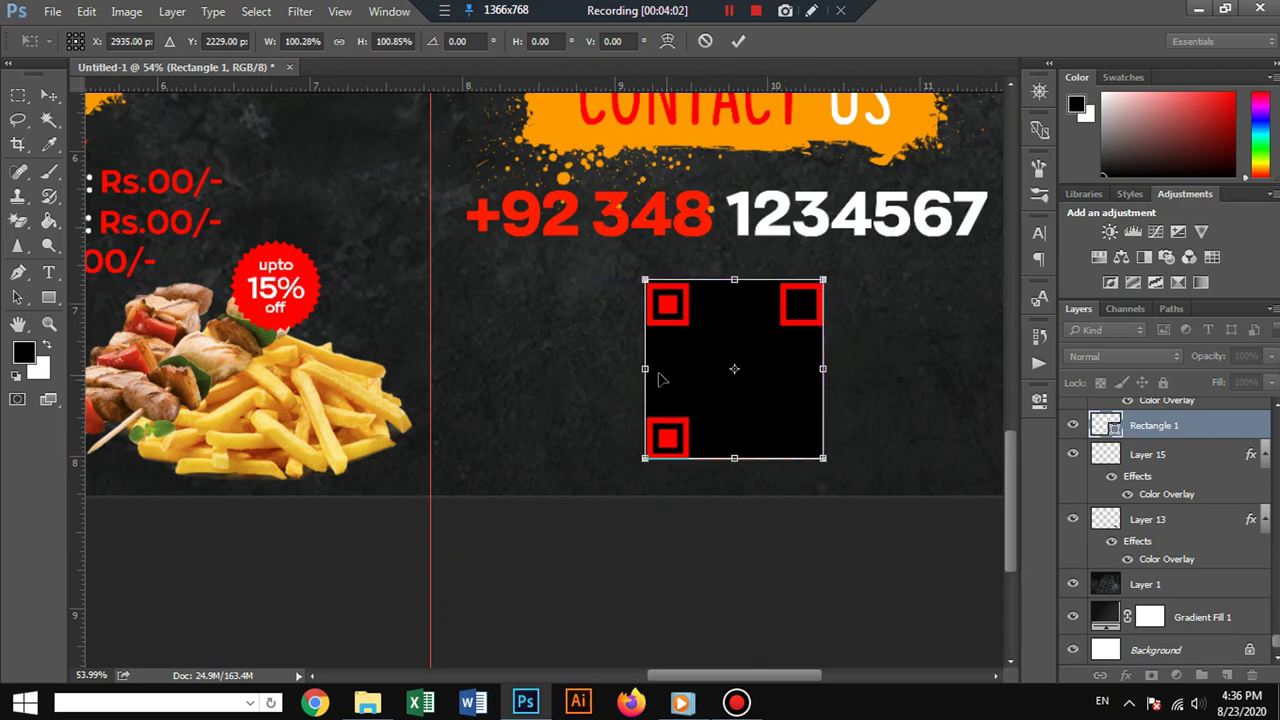
pyautogui.moveTo(656, 371); pyautogui.dragTo(646, 371)
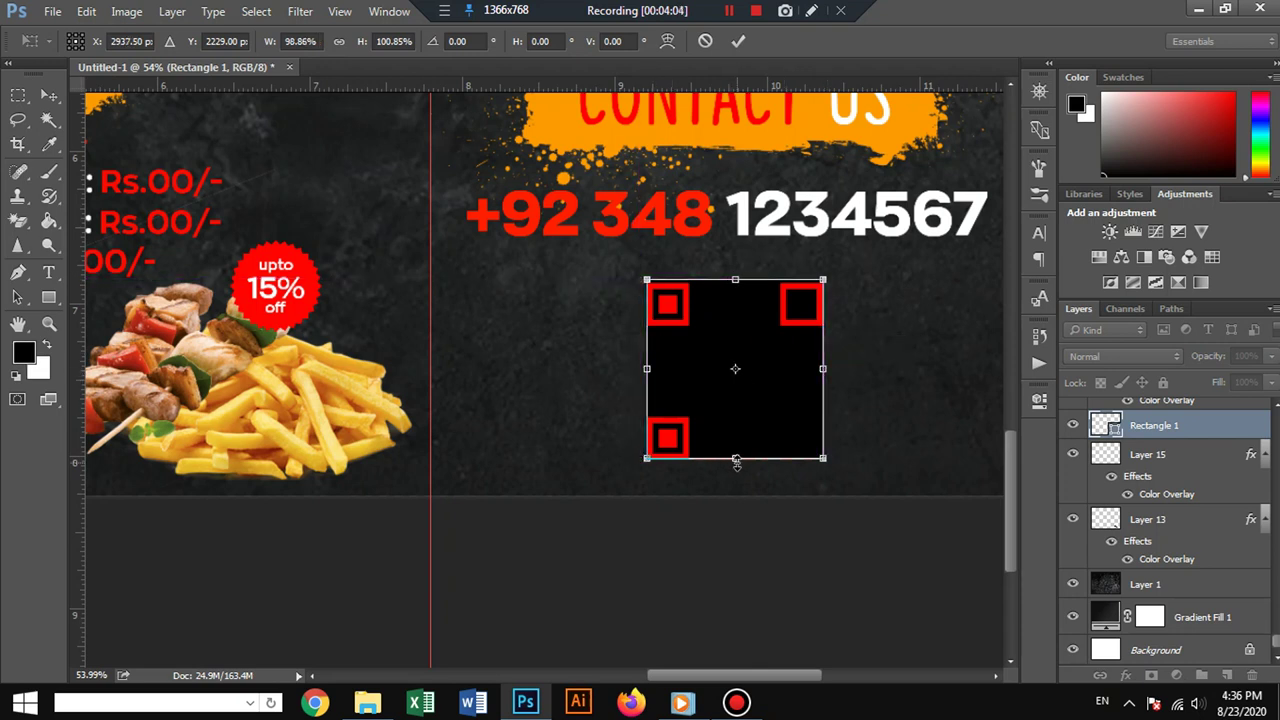
pyautogui.moveTo(735, 459); pyautogui.dragTo(736, 461)
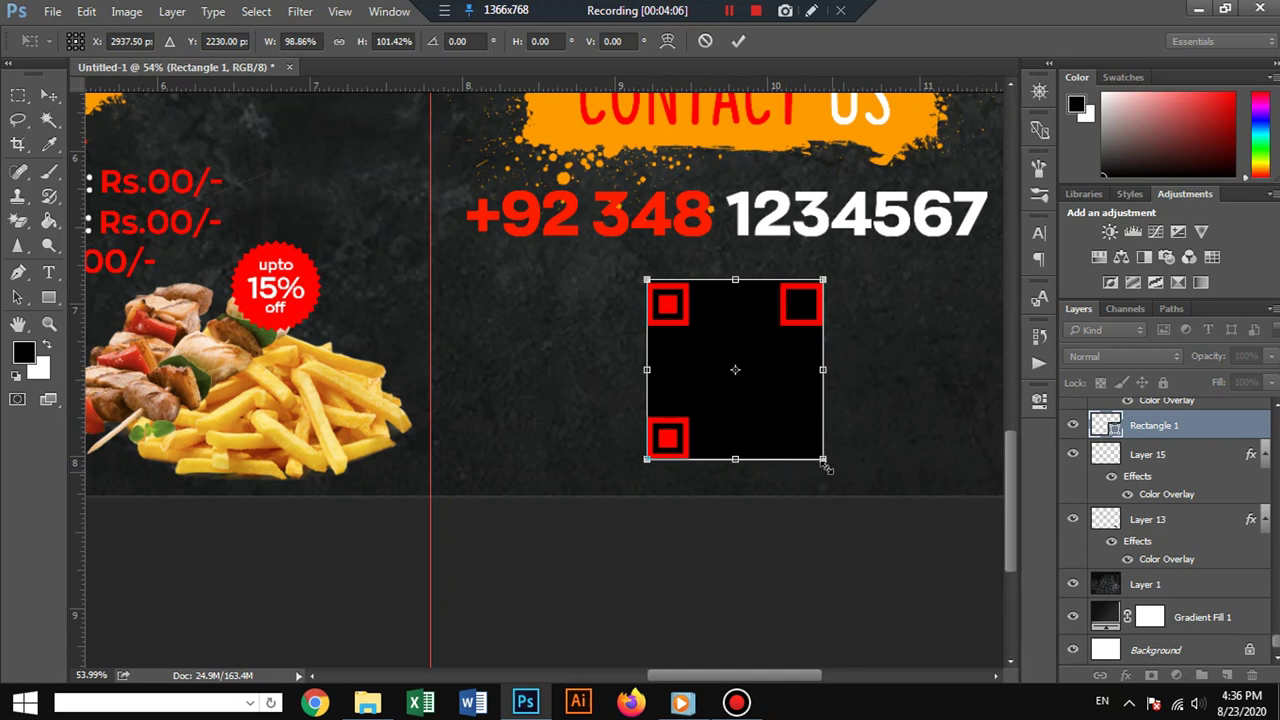
pyautogui.moveTo(826, 466); pyautogui.dragTo(843, 478)
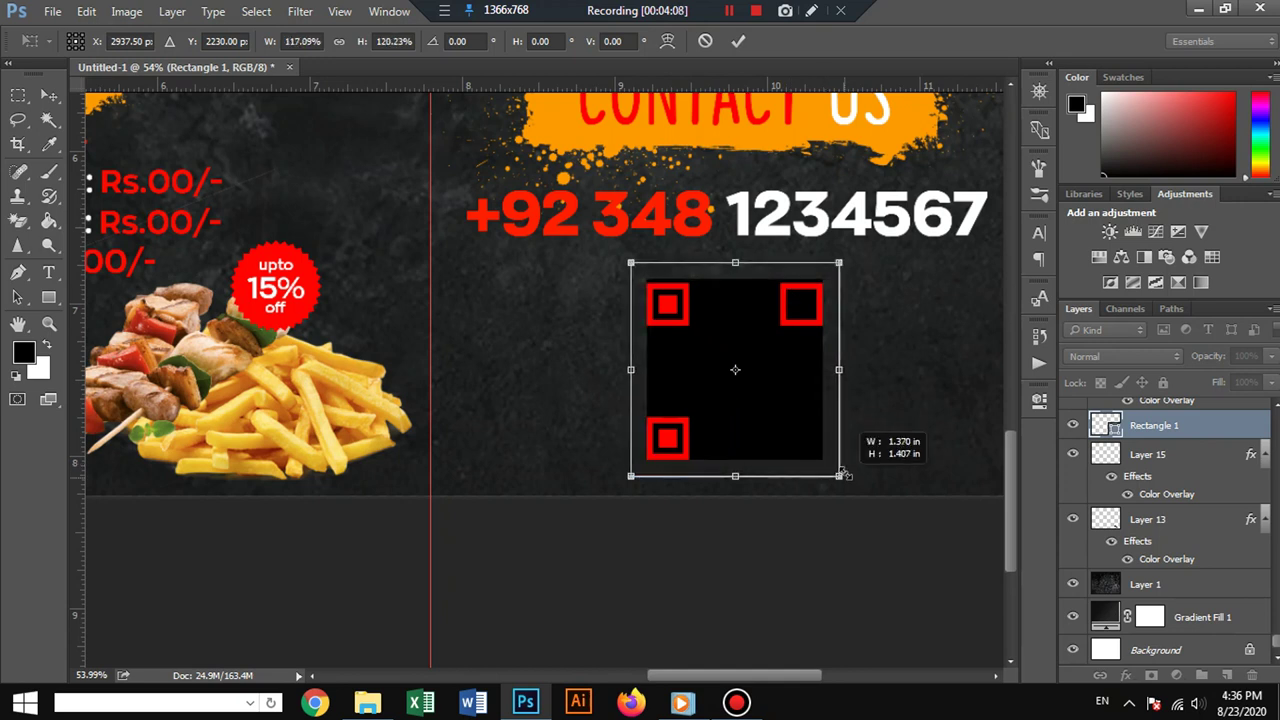
pyautogui.press('Return')
# Give the QR frame no fill and a solid 2.51 pt stroke.
pyautogui.press('u')
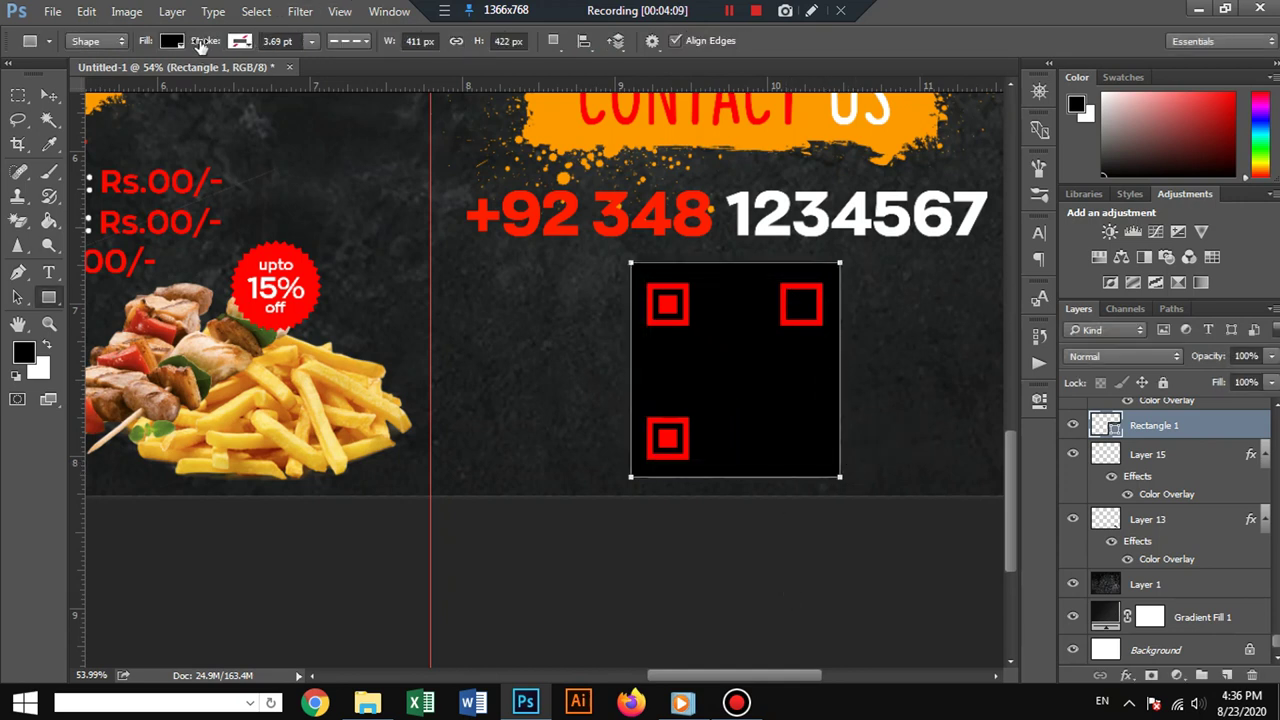
pyautogui.click(176, 42)
pyautogui.click(88, 80)
pyautogui.click(240, 45)
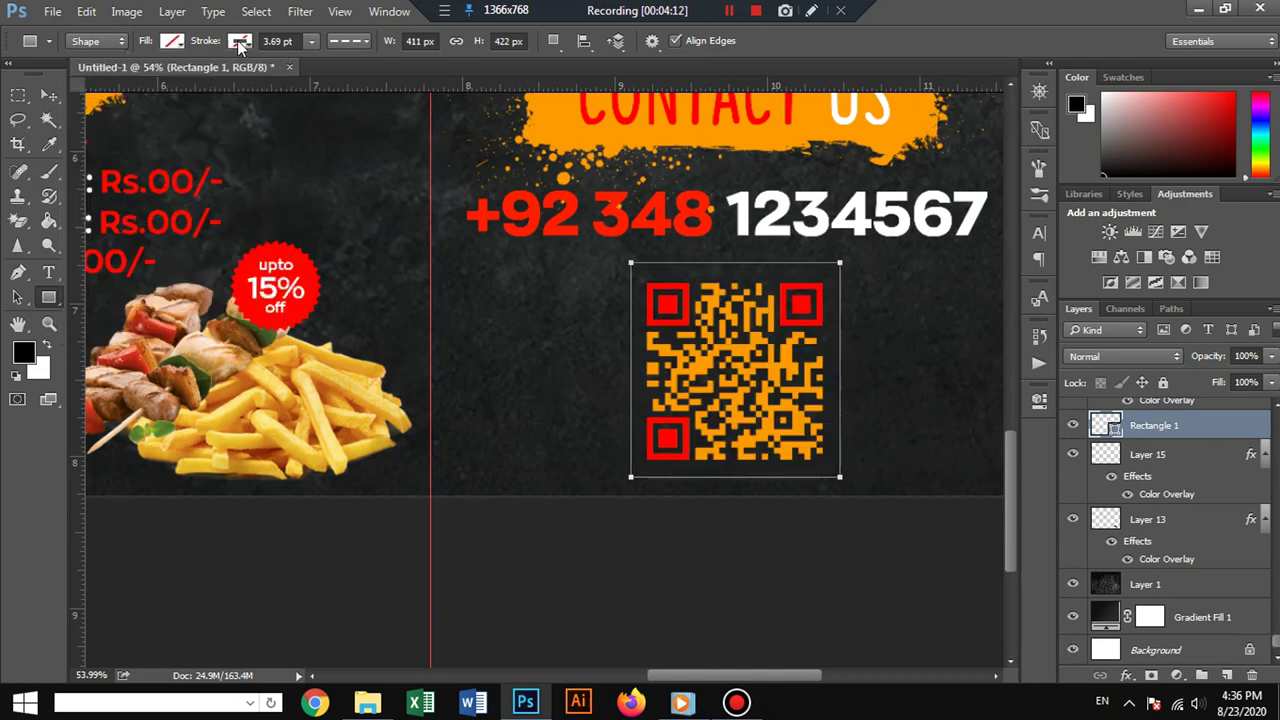
pyautogui.click(240, 45)
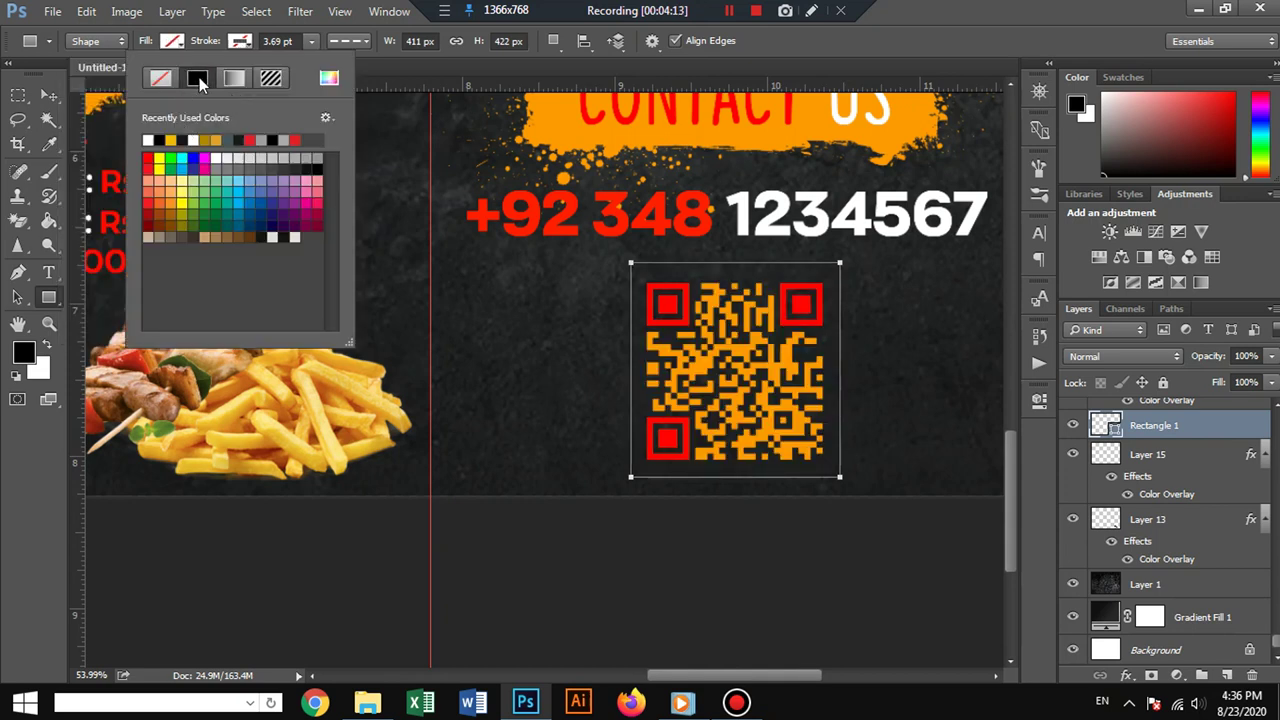
pyautogui.click(198, 79)
pyautogui.click(345, 41)
pyautogui.click(345, 41)
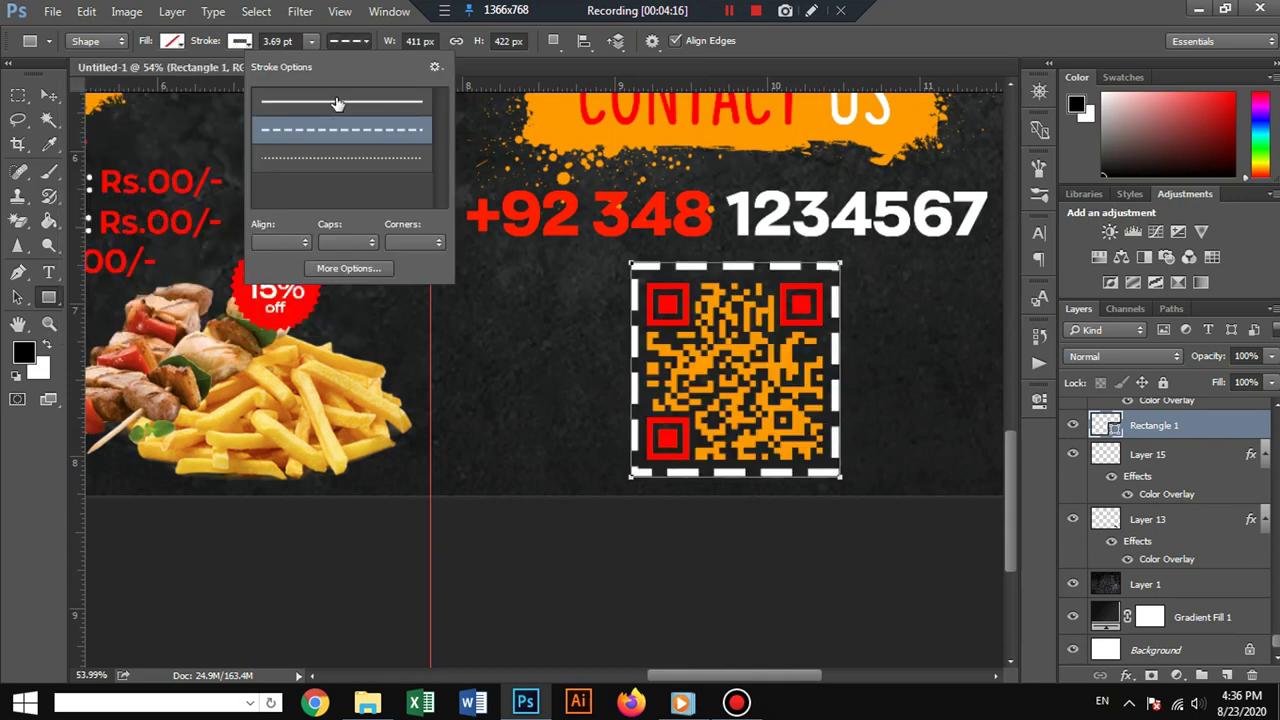
pyautogui.click(335, 101)
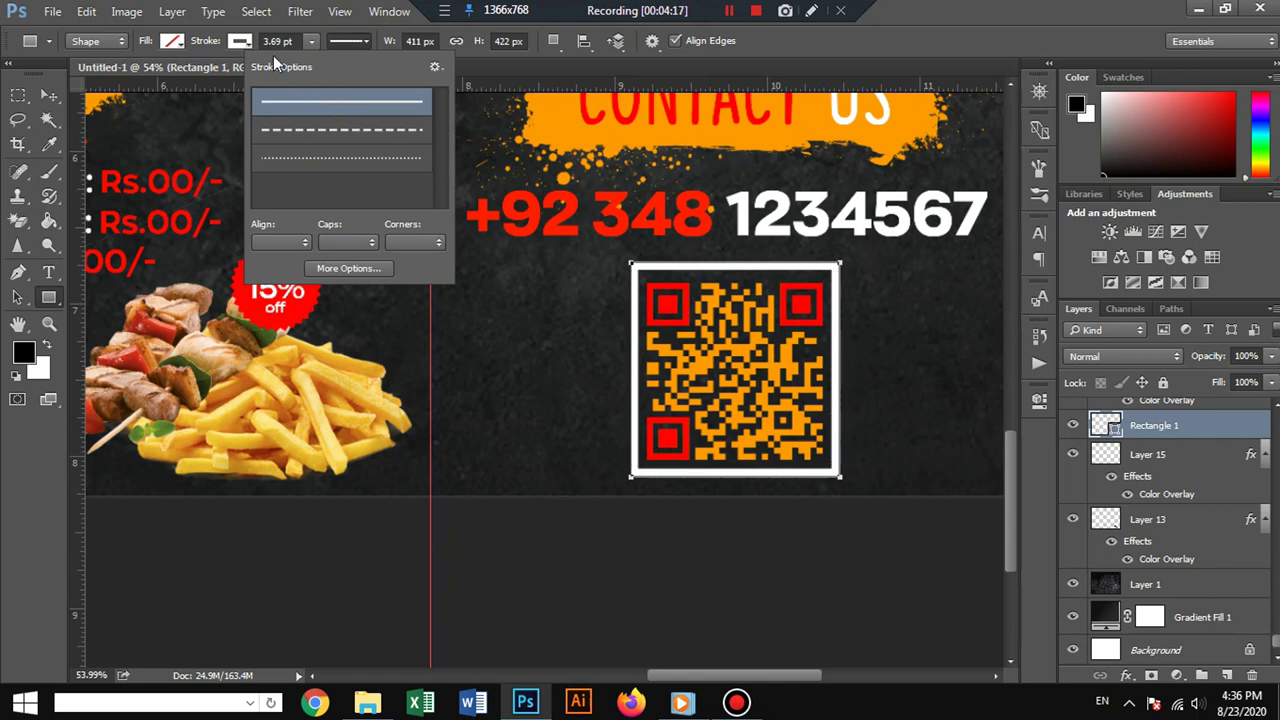
pyautogui.press('Escape')
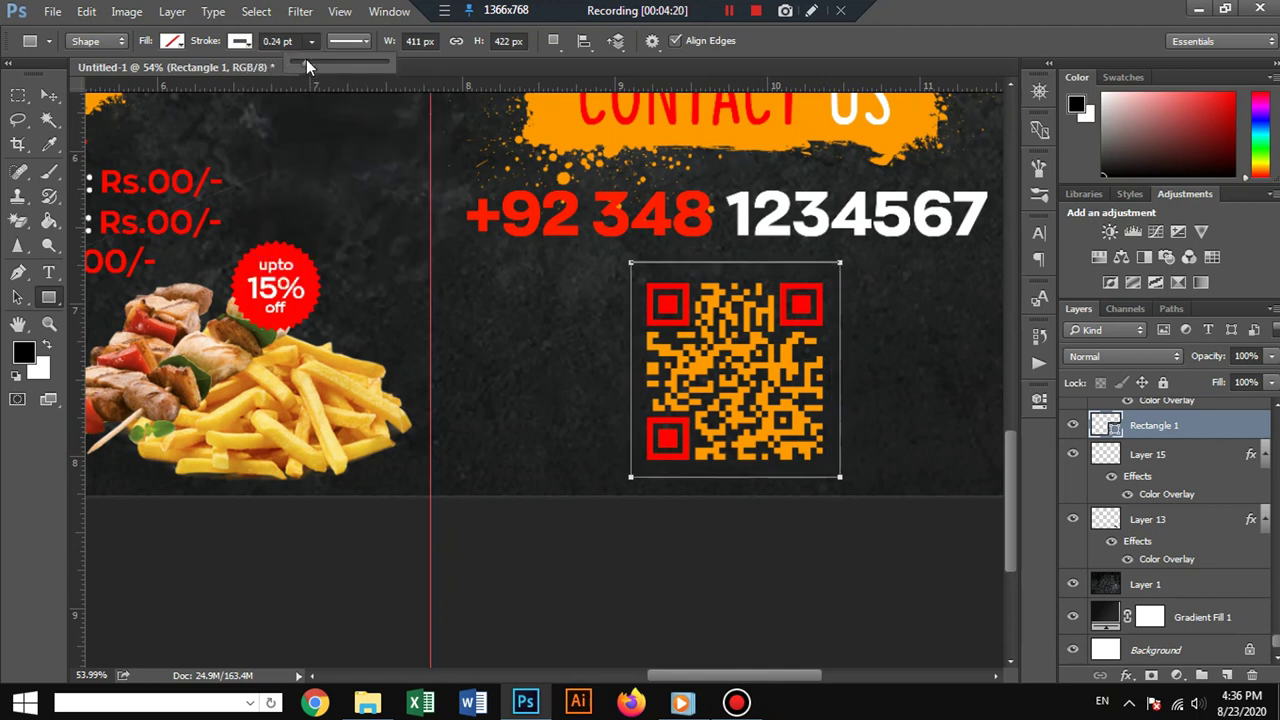
pyautogui.moveTo(307, 62); pyautogui.dragTo(310, 62)
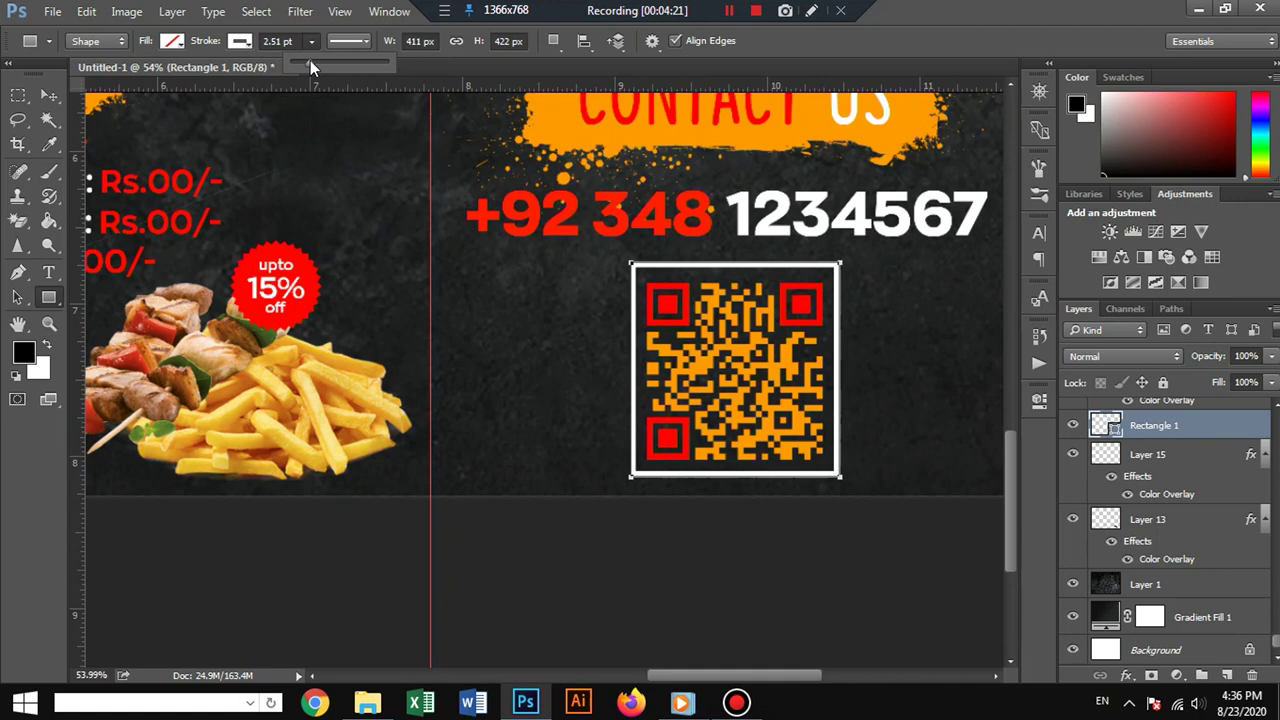
pyautogui.click(55, 94)
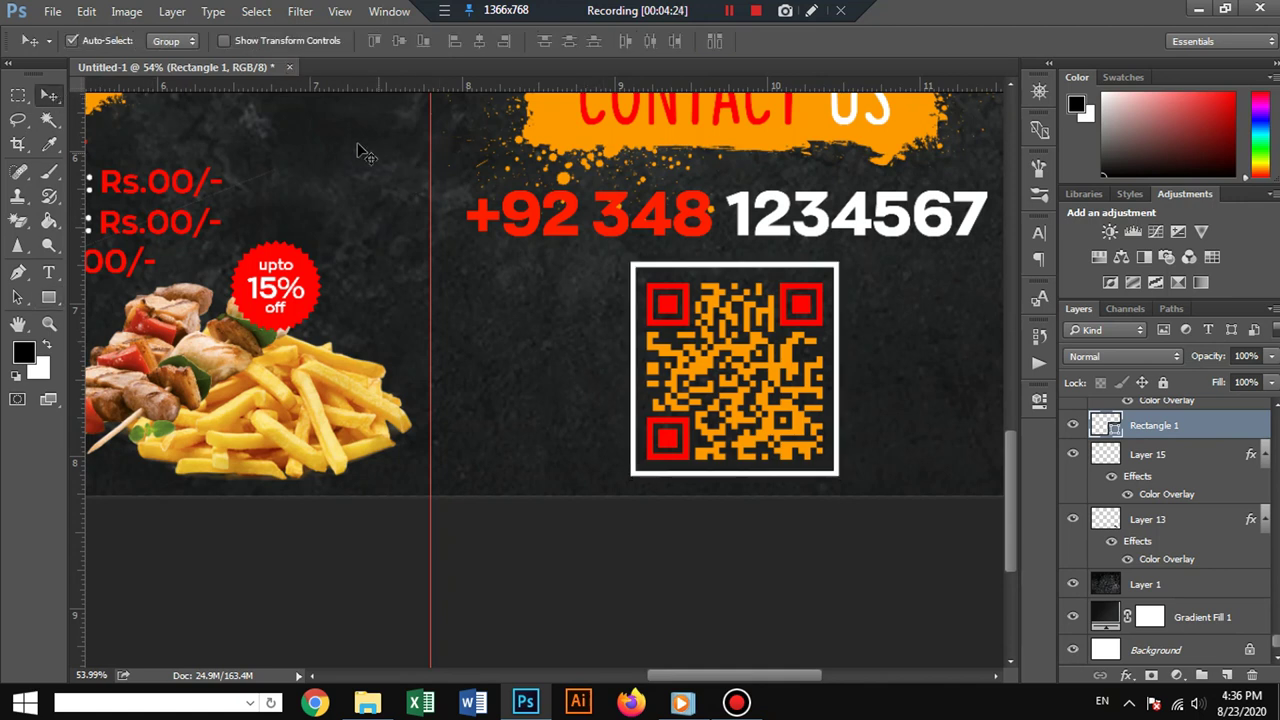
# Color the frame's stroke with the orange sampled from the QR code.
pyautogui.click(54, 298)
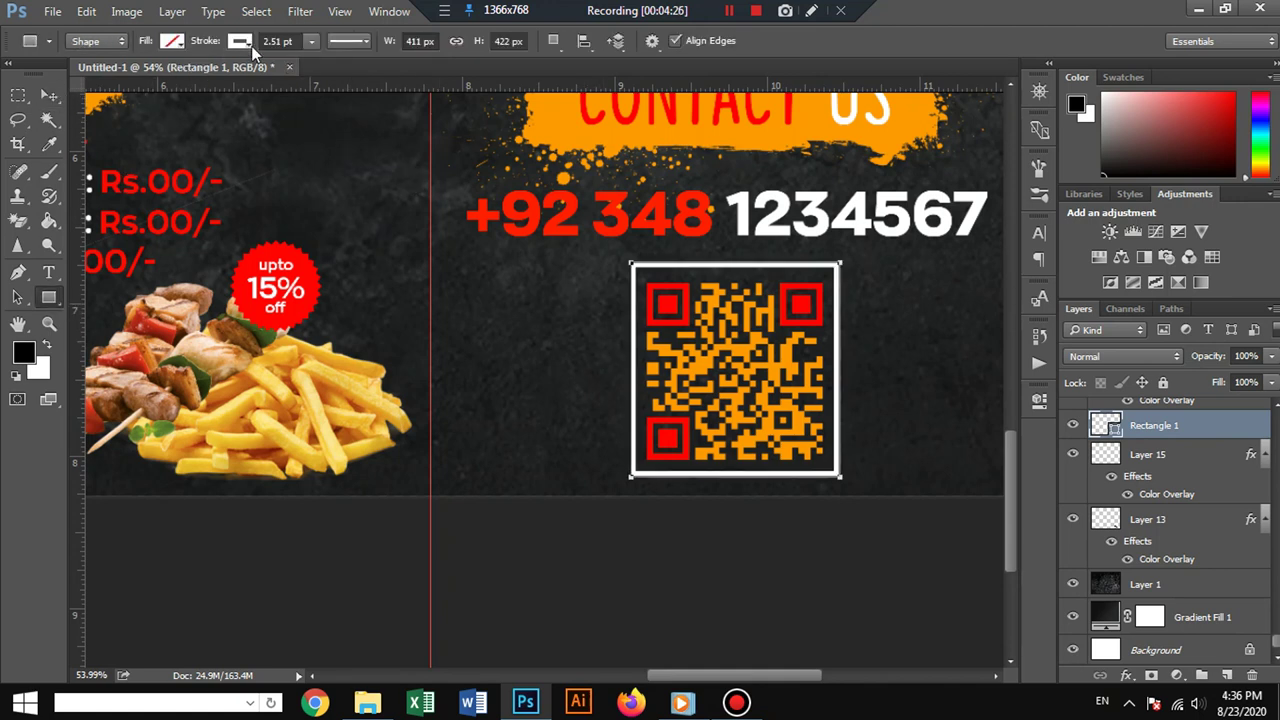
pyautogui.click(241, 42)
pyautogui.click(174, 141)
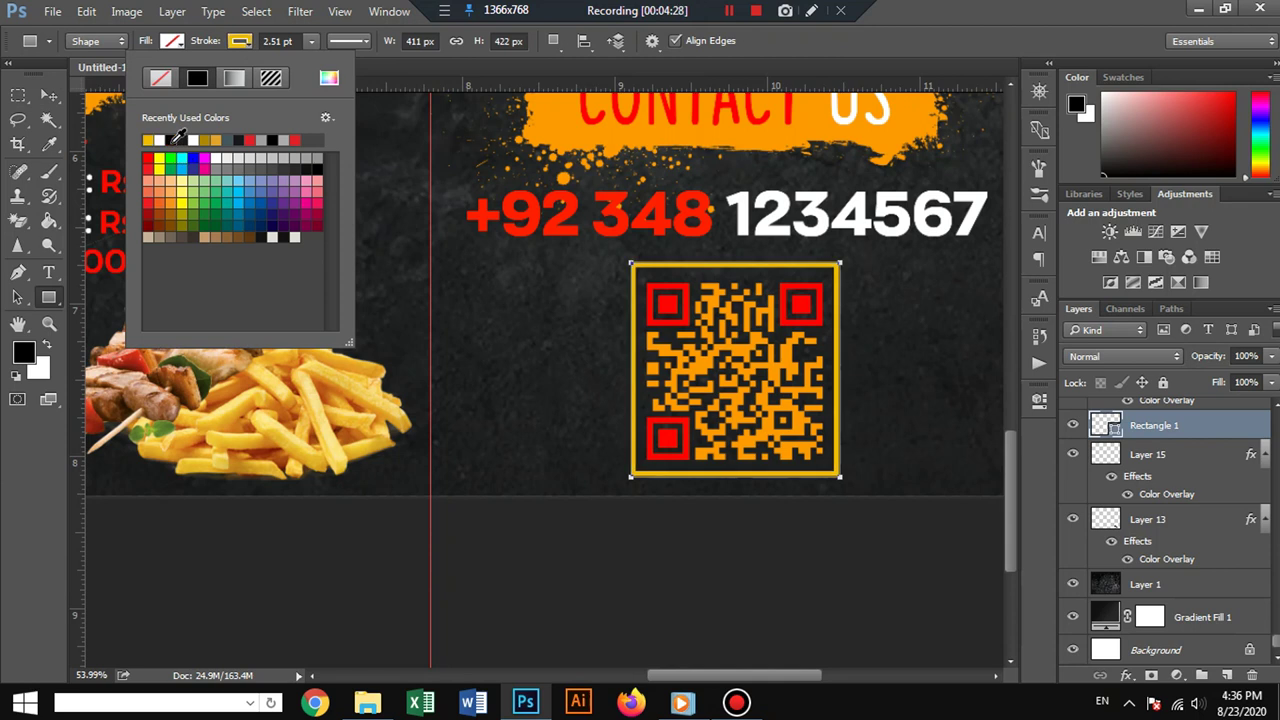
pyautogui.click(22, 352)
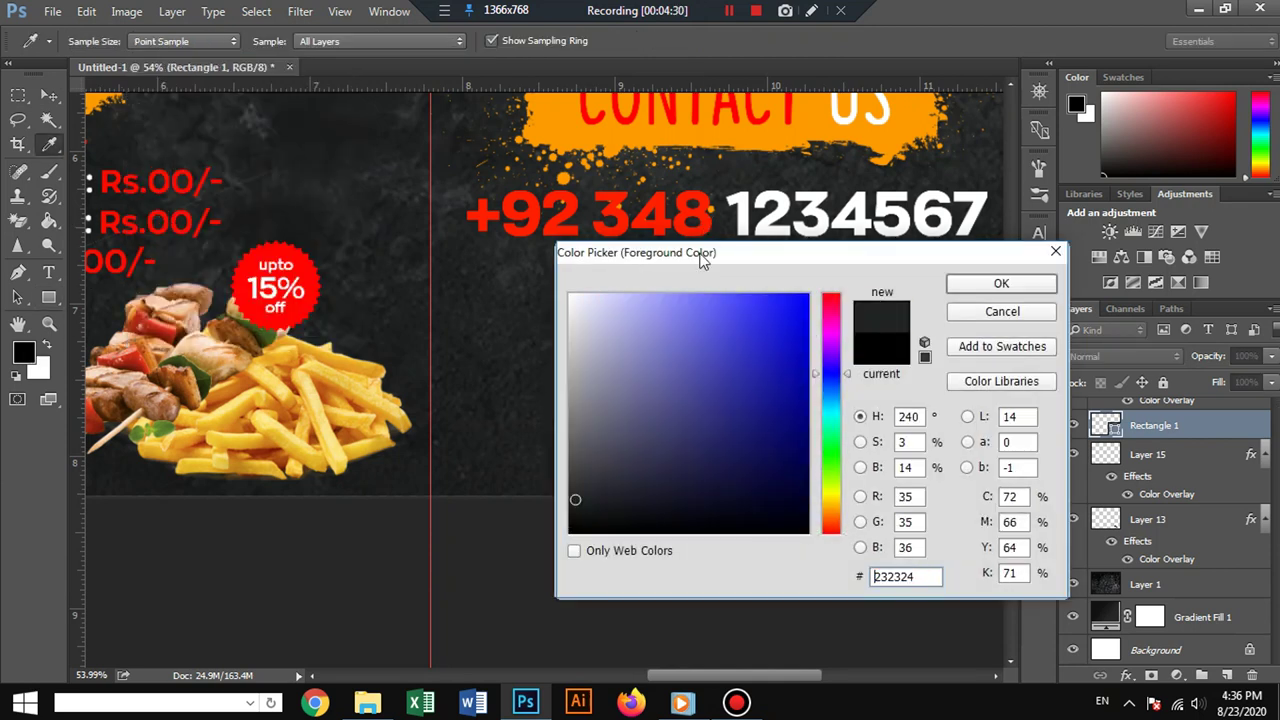
pyautogui.moveTo(688, 258); pyautogui.dragTo(686, 457)
pyautogui.click(715, 292)
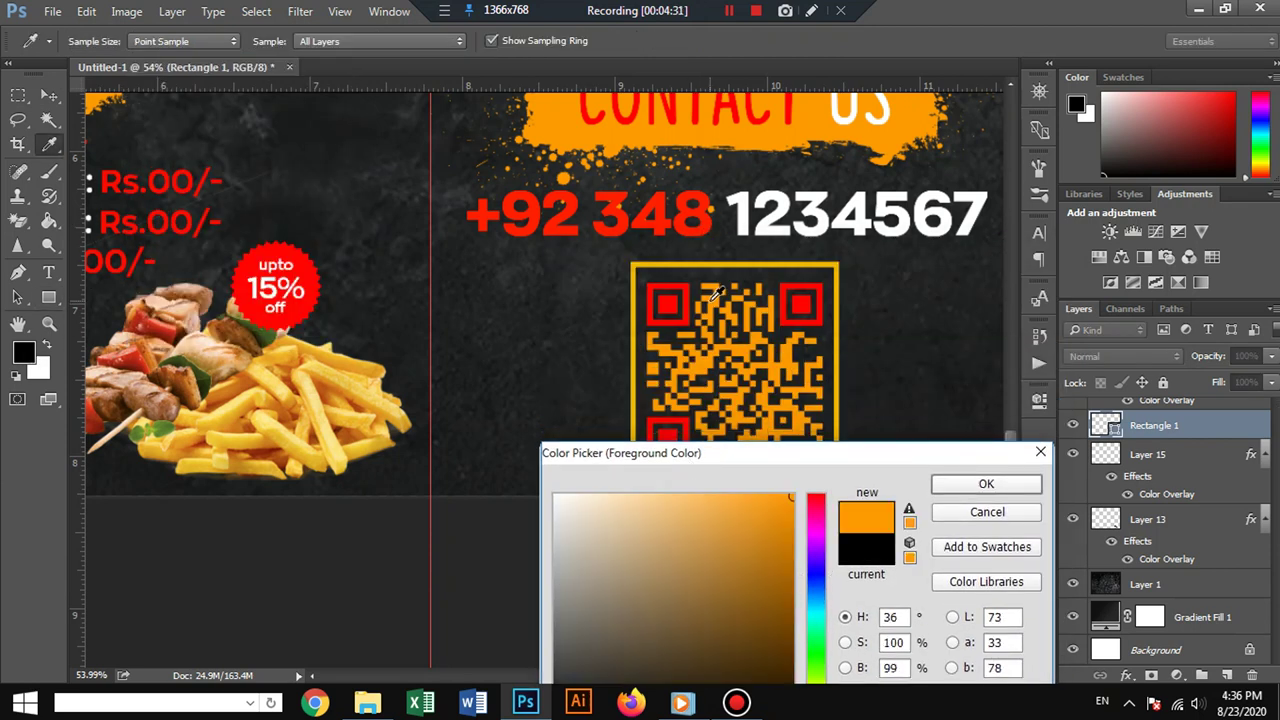
pyautogui.click(1004, 492)
pyautogui.click(240, 41)
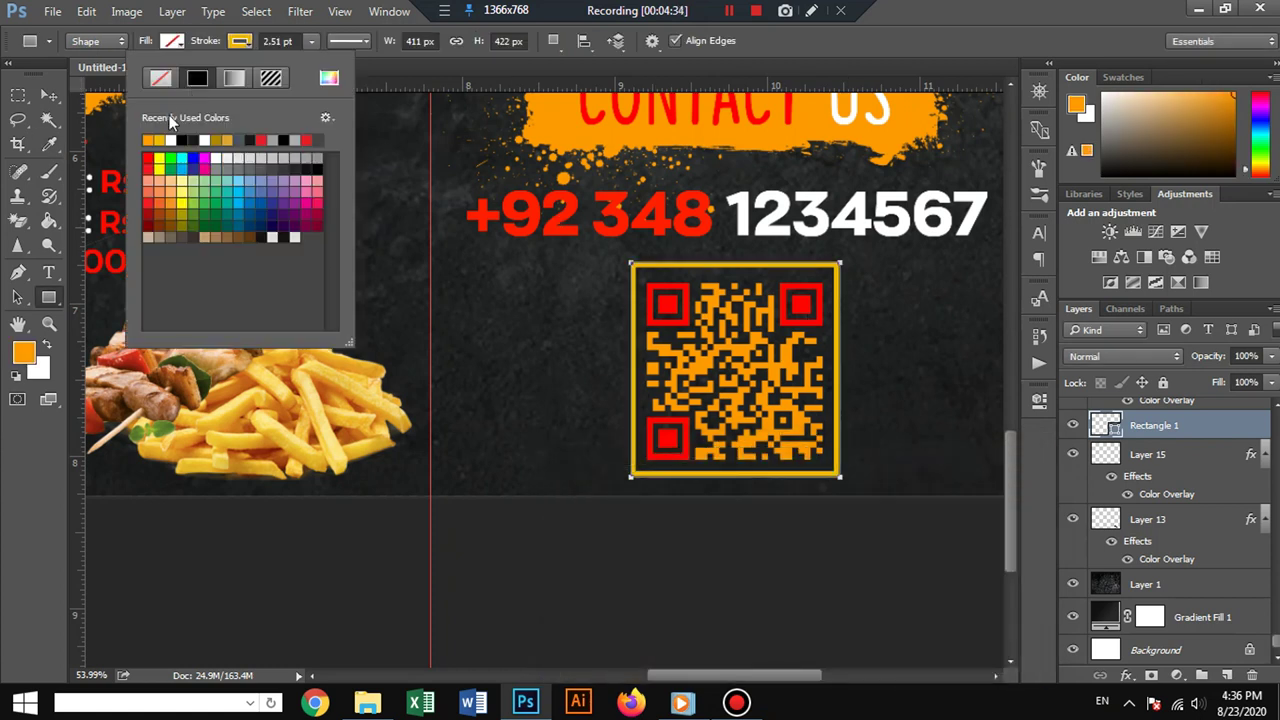
pyautogui.click(148, 139)
# Zoom out to about 21% to view the whole trifold menu and select the phone number text layer.
pyautogui.click(48, 95)
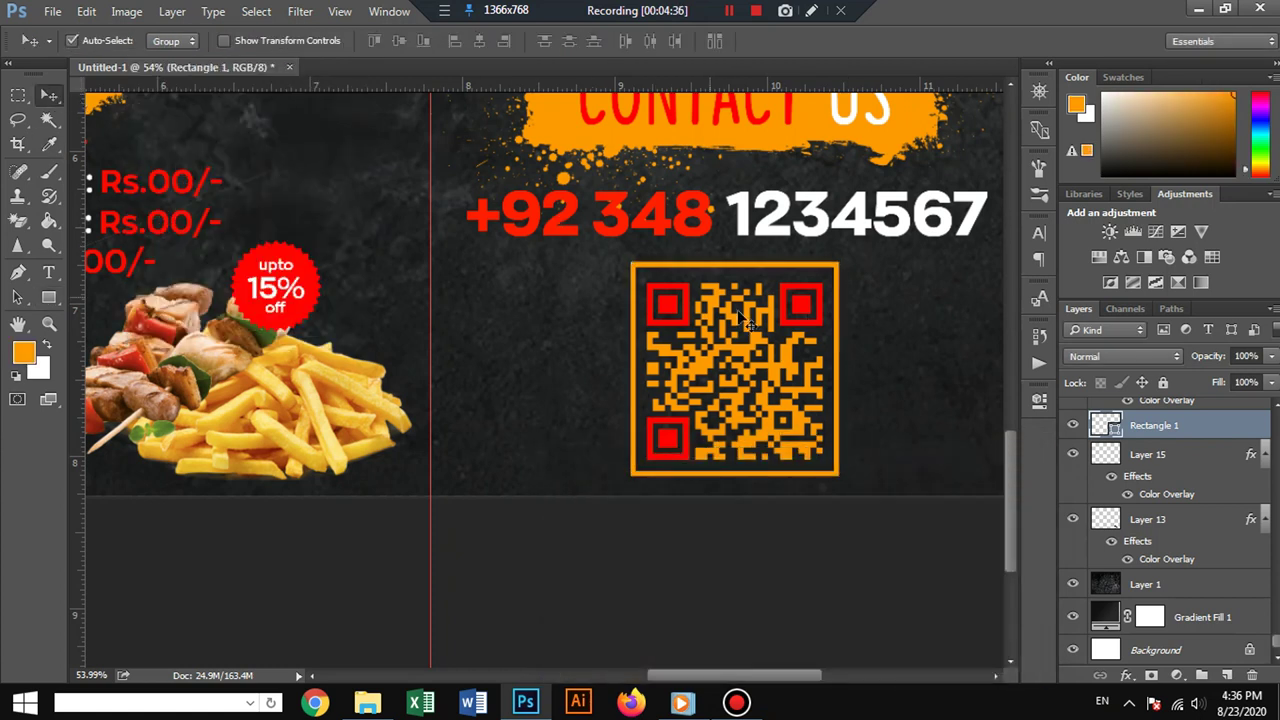
pyautogui.scroll(-2, 750, 315)
pyautogui.scroll(-2, 750, 315)
pyautogui.scroll(-2, 750, 315)
pyautogui.scroll(-2, 752, 315)
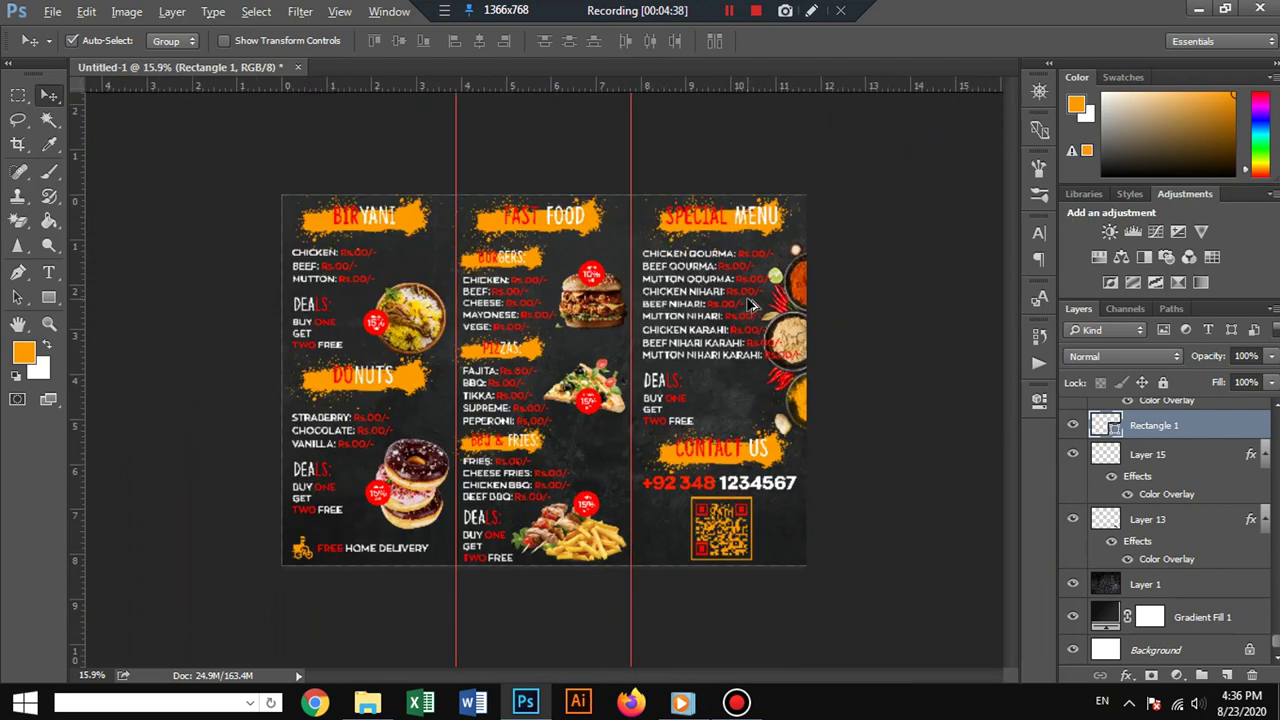
pyautogui.scroll(1, 752, 305)
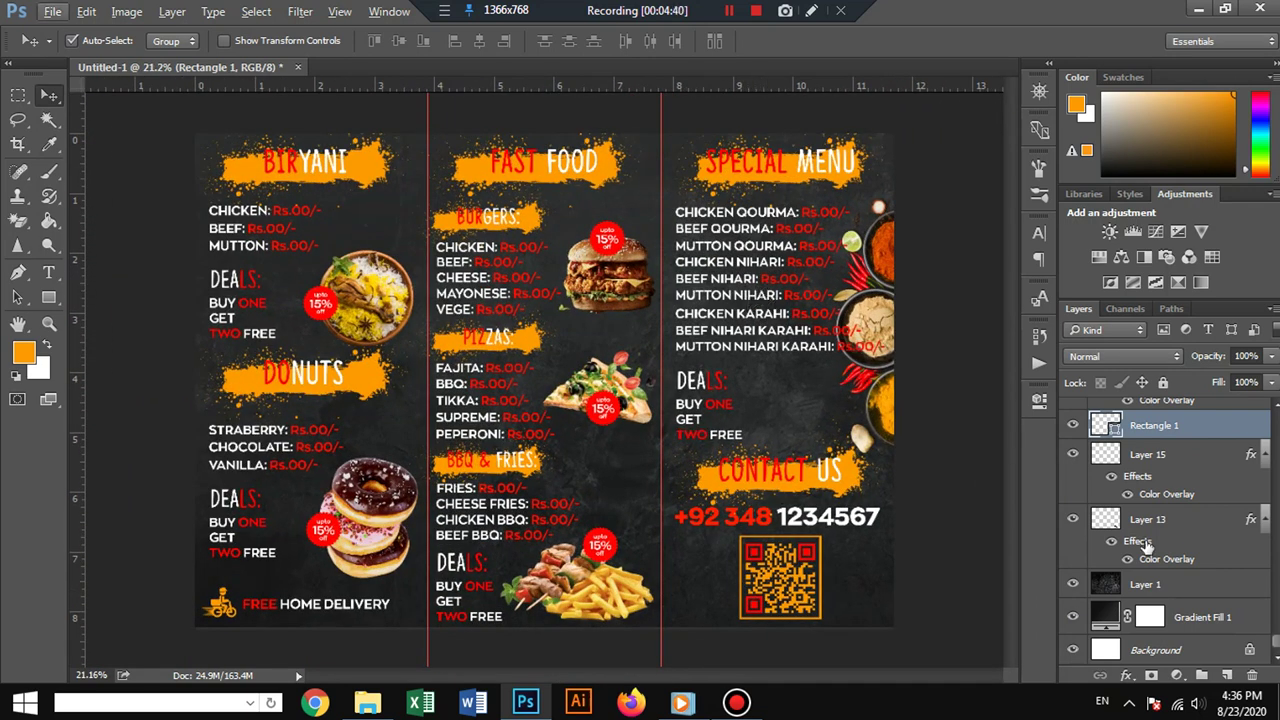
pyautogui.scroll(2, 1145, 545)
pyautogui.scroll(2, 1150, 540)
pyautogui.scroll(2, 1155, 530)
pyautogui.scroll(2, 1165, 517)
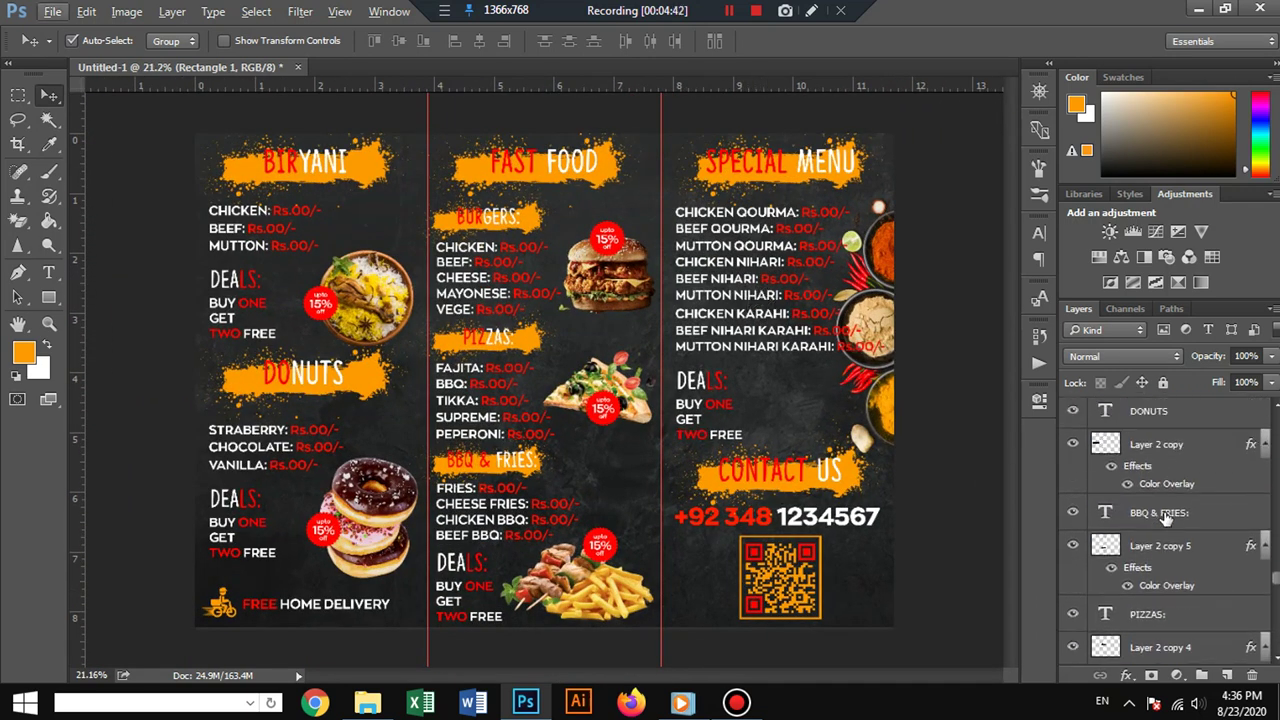
pyautogui.scroll(2, 1165, 517)
pyautogui.scroll(2, 1165, 515)
pyautogui.scroll(2, 1166, 512)
pyautogui.scroll(2, 1167, 510)
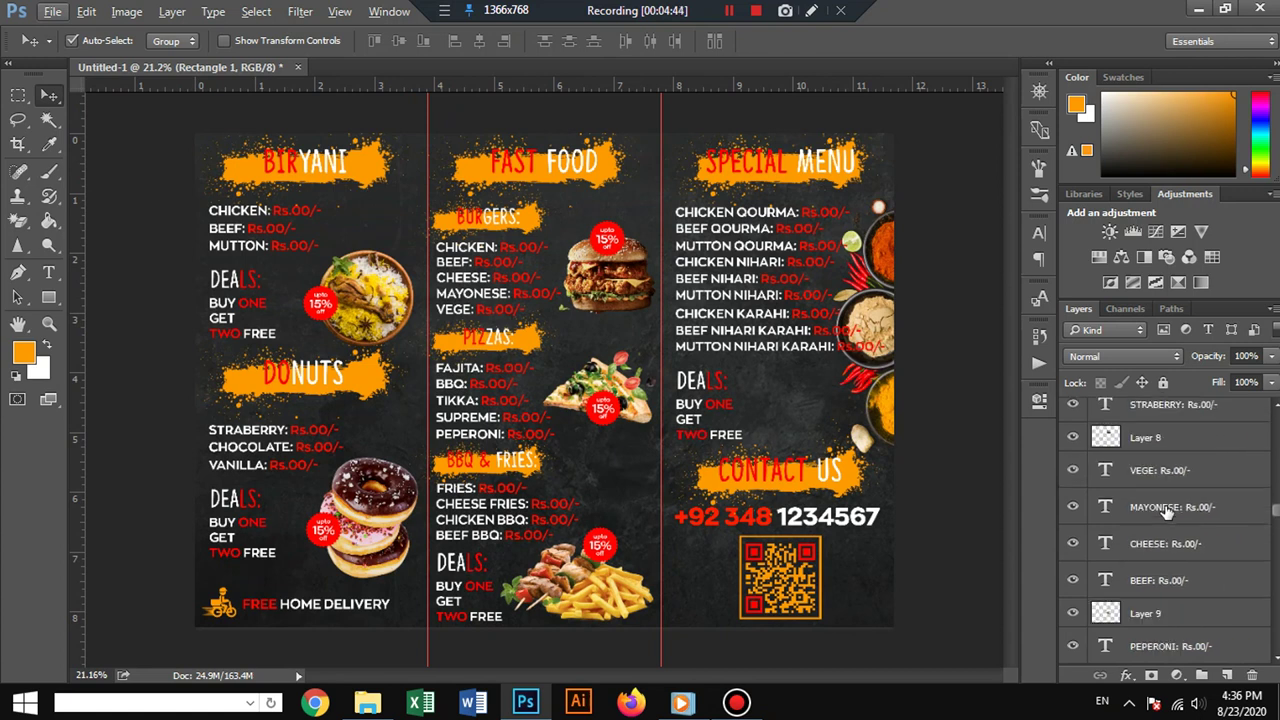
pyautogui.scroll(3, 1166, 510)
pyautogui.scroll(5, 1165, 530)
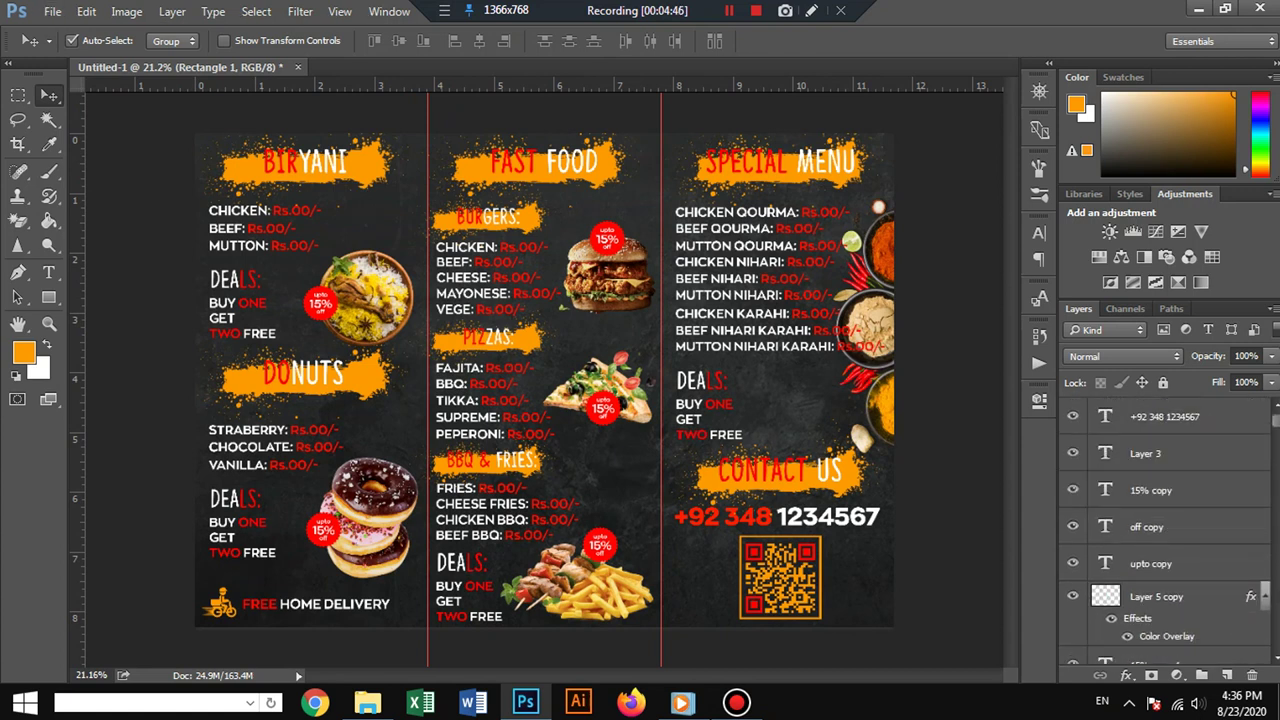
pyautogui.click(1203, 428)
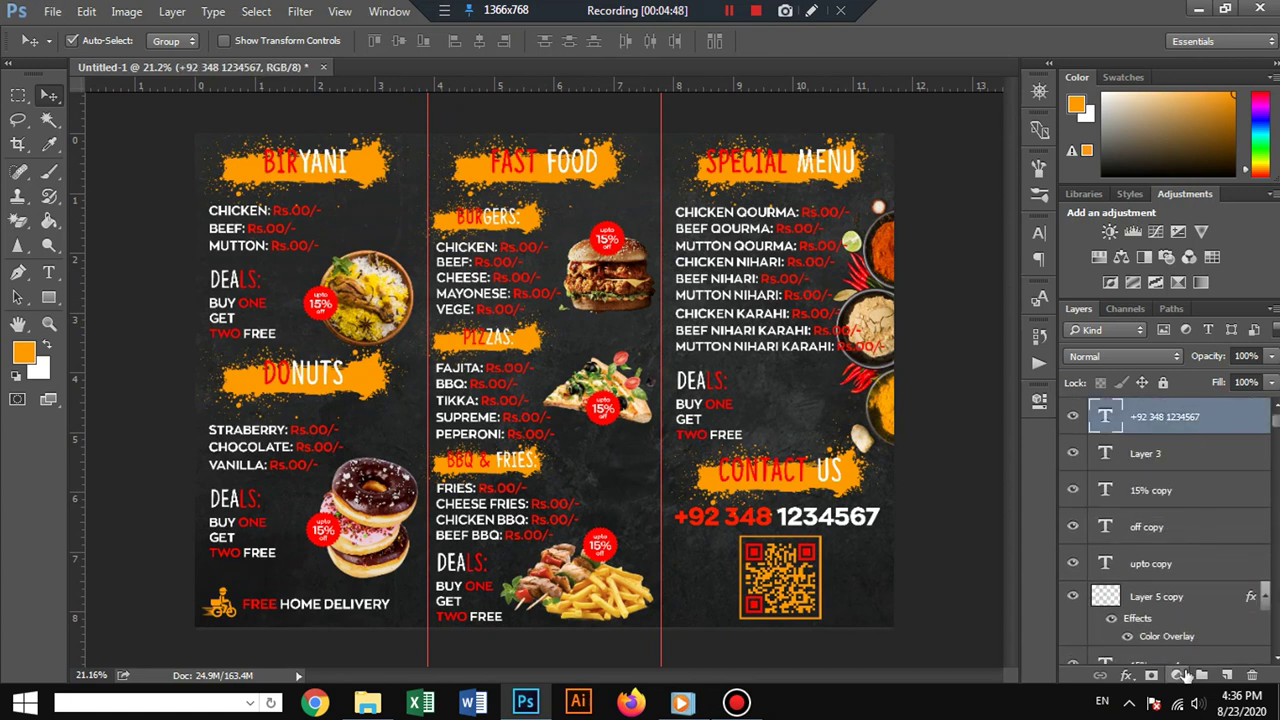
# Add a Levels adjustment layer with the black input raised to 14.
pyautogui.click(1183, 676)
pyautogui.click(1140, 357)
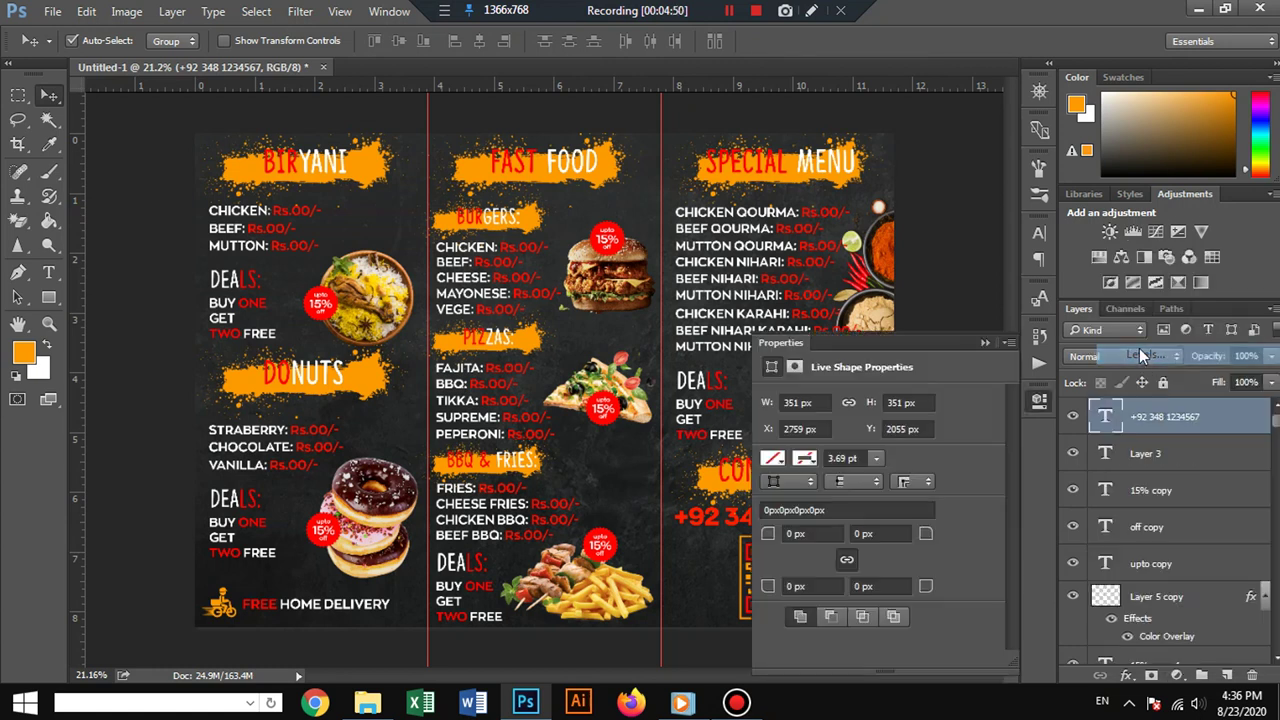
pyautogui.moveTo(786, 532); pyautogui.dragTo(797, 532)
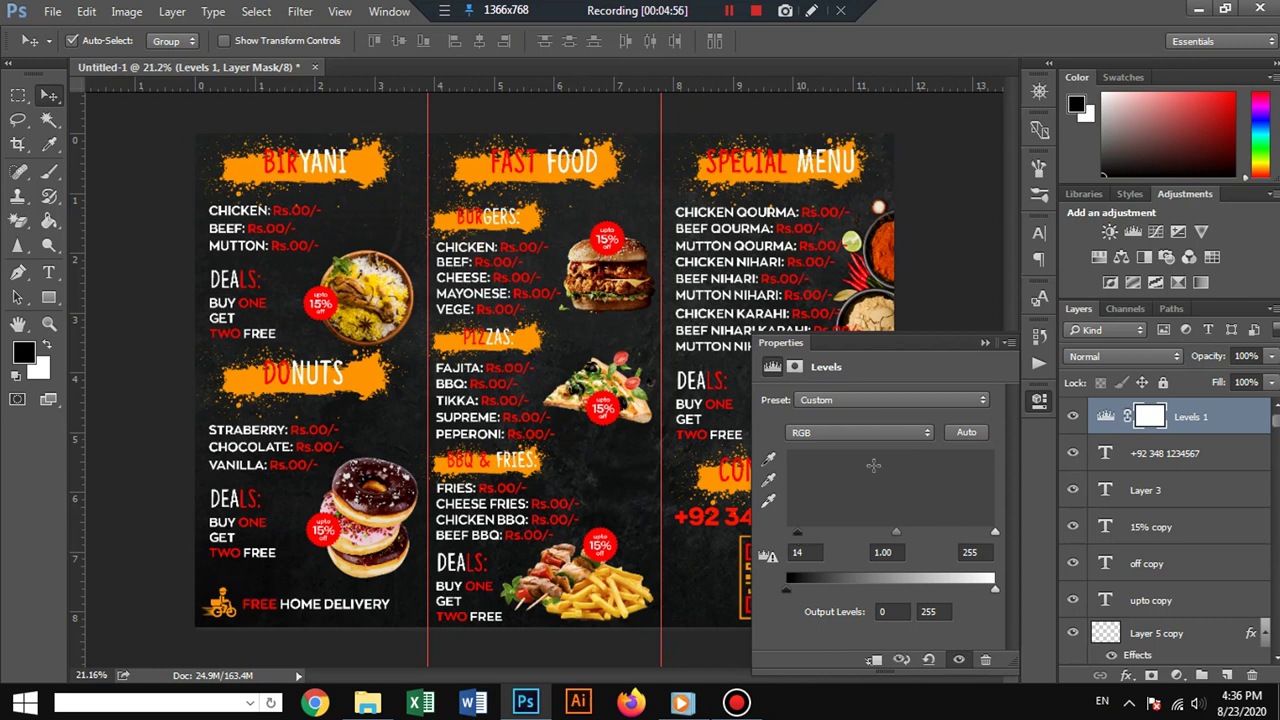
pyautogui.click(986, 343)
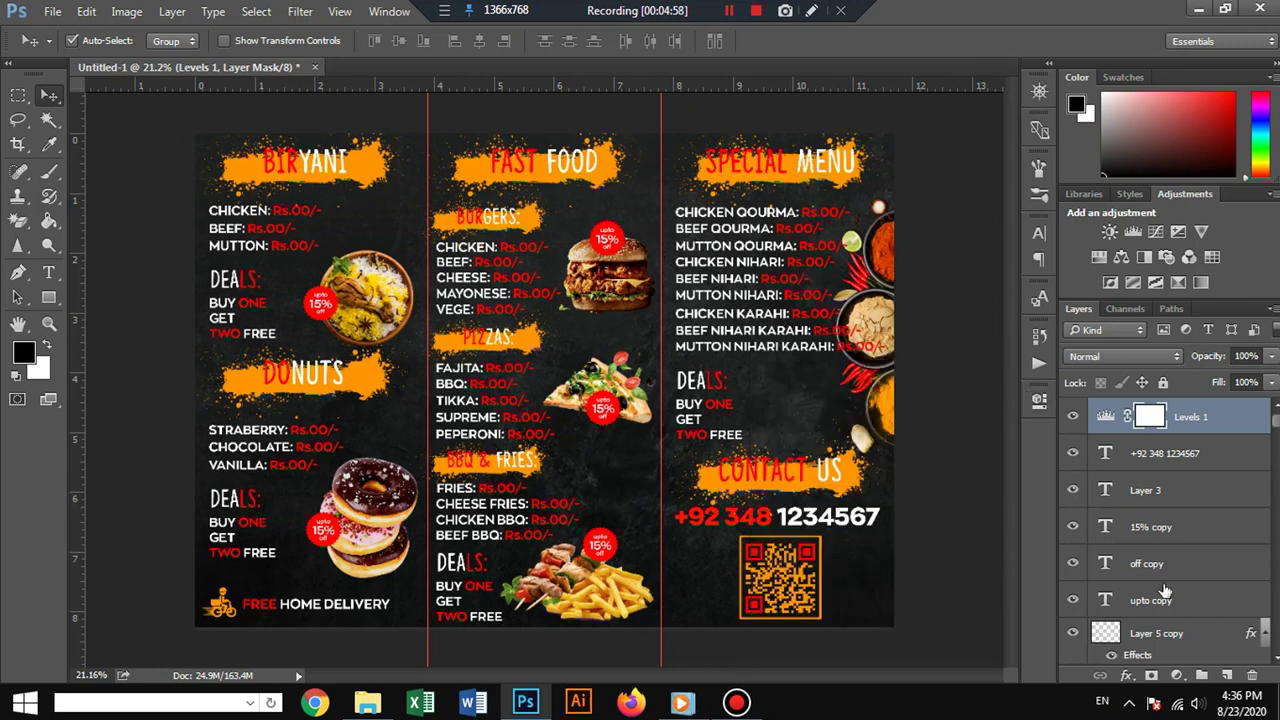
pyautogui.scroll(-2, 1150, 560)
pyautogui.scroll(-2, 1170, 580)
pyautogui.scroll(-2, 1190, 599)
pyautogui.scroll(-2, 1192, 599)
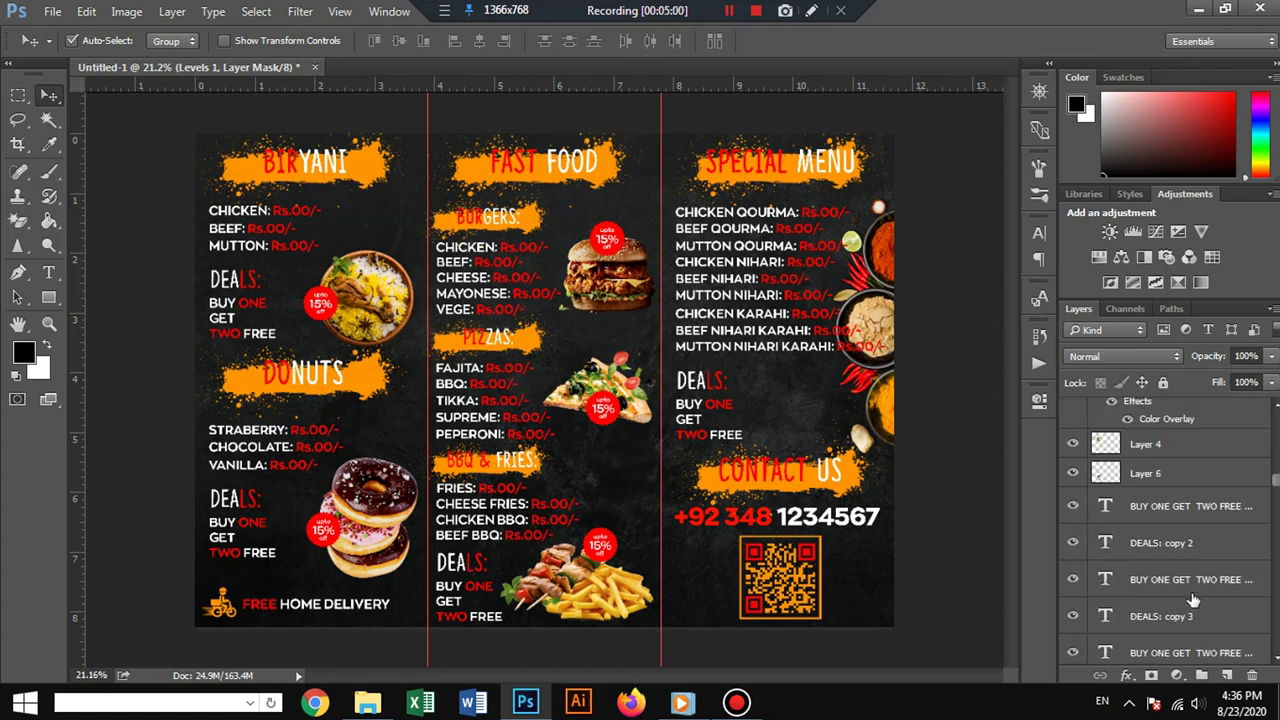
pyautogui.scroll(-2, 1192, 599)
pyautogui.scroll(-2, 1192, 599)
pyautogui.scroll(-2, 1192, 600)
pyautogui.scroll(-3, 1192, 599)
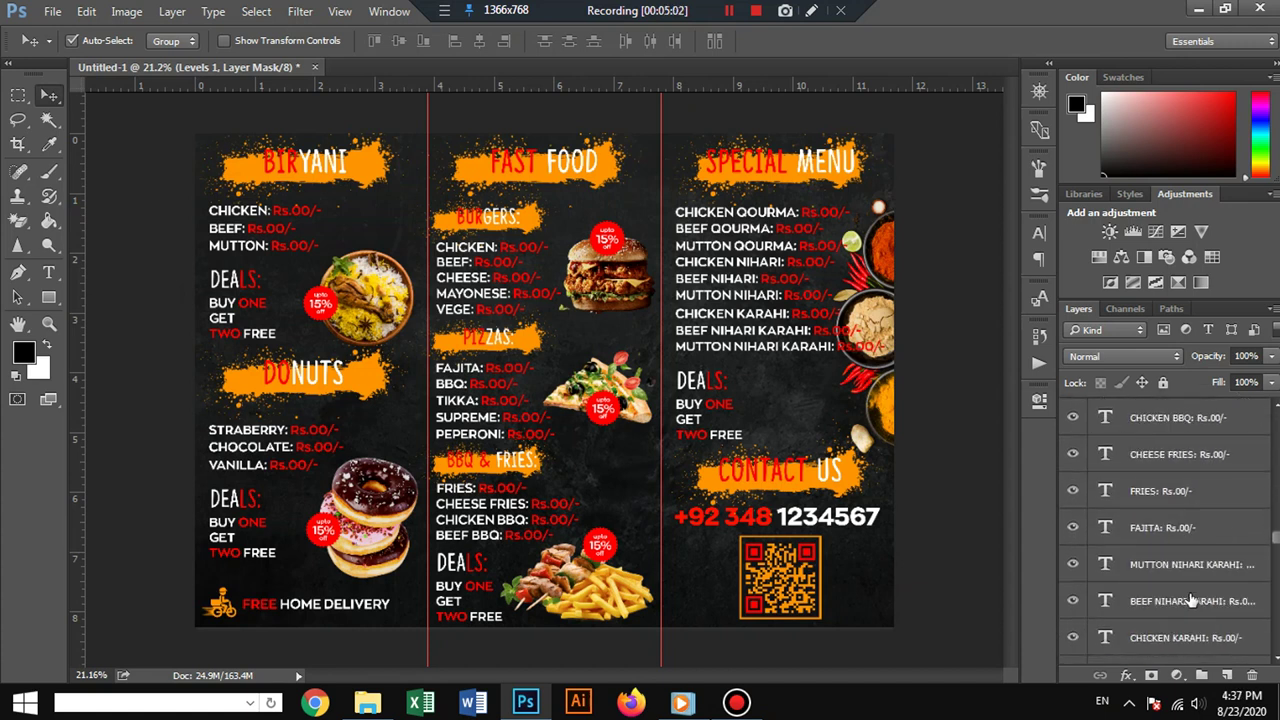
pyautogui.scroll(-3, 1192, 599)
pyautogui.scroll(-3, 1192, 599)
pyautogui.scroll(-3, 1192, 599)
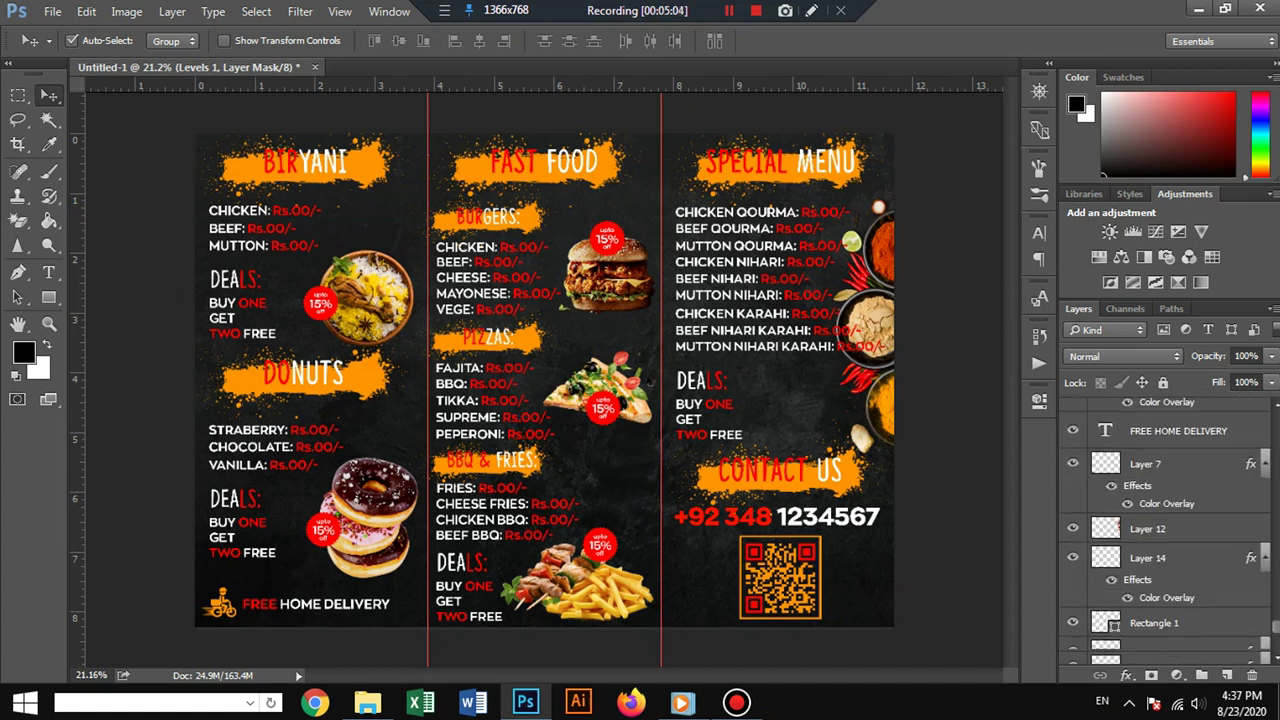
pyautogui.scroll(-3, 1192, 599)
# Lower Layer 1's opacity to about 20% to subdue the background texture.
pyautogui.click(1199, 596)
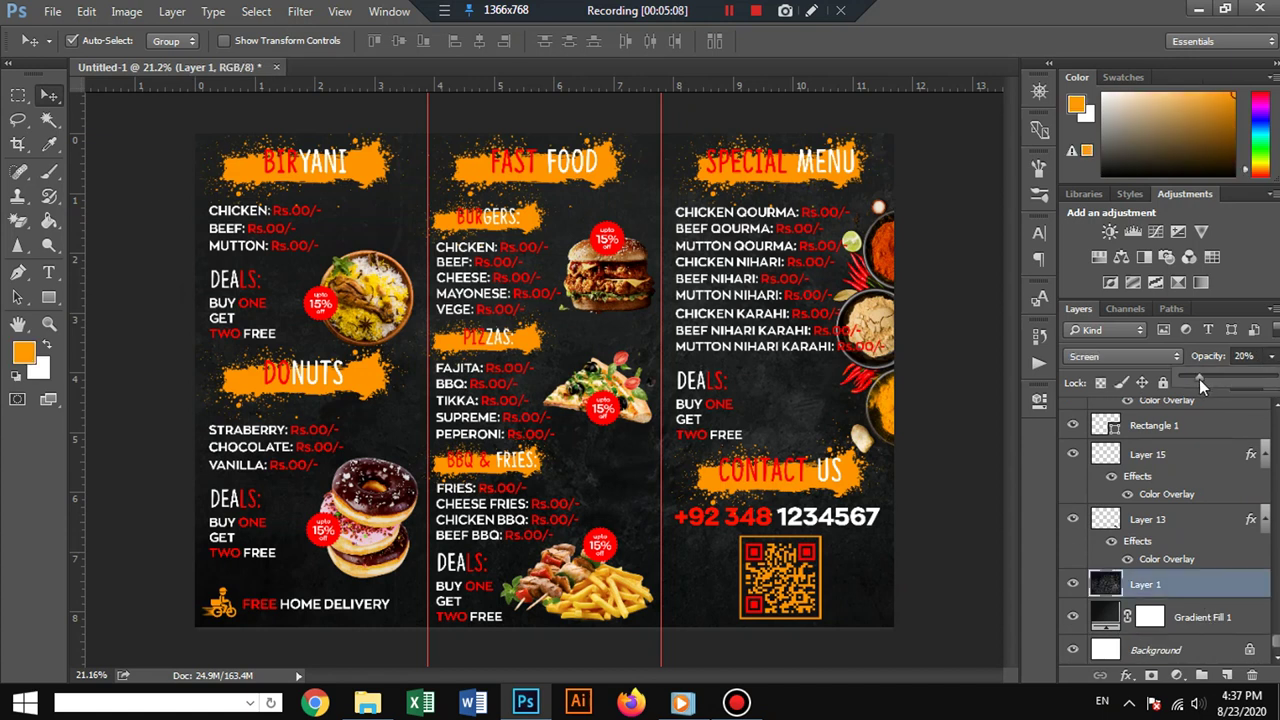
pyautogui.moveTo(1199, 379); pyautogui.dragTo(1197, 379)
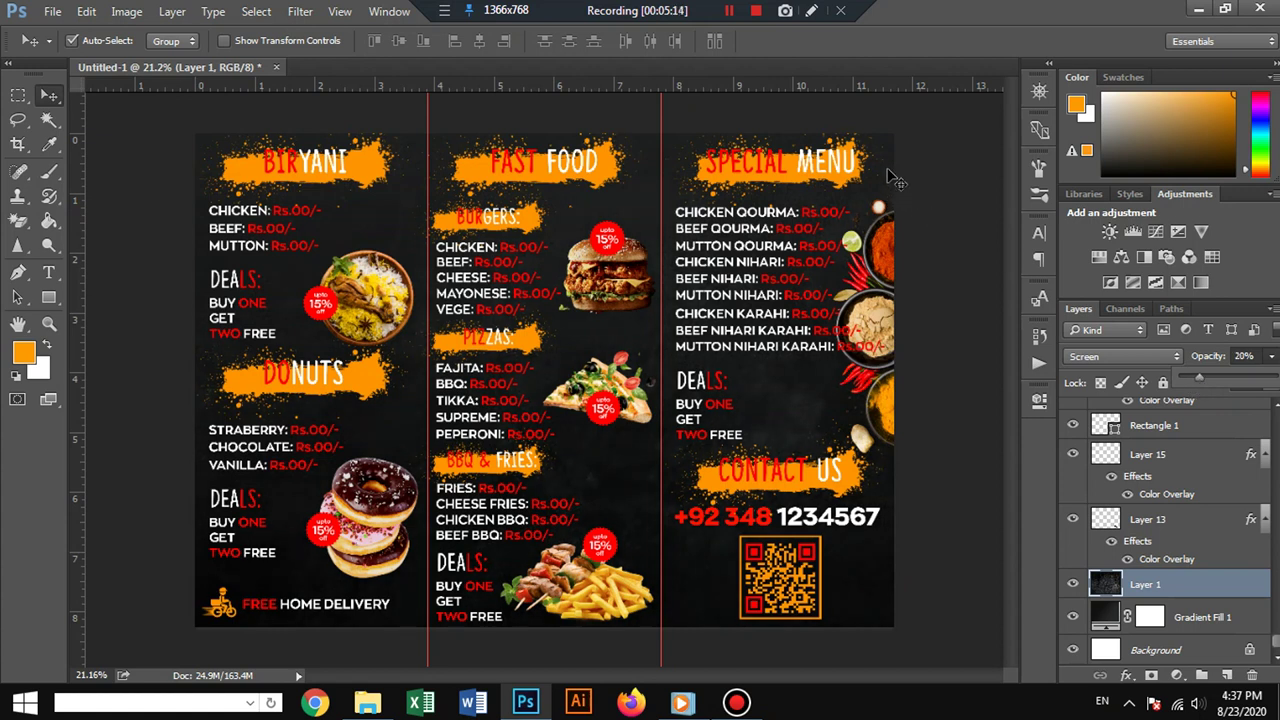
pyautogui.click(970, 205)
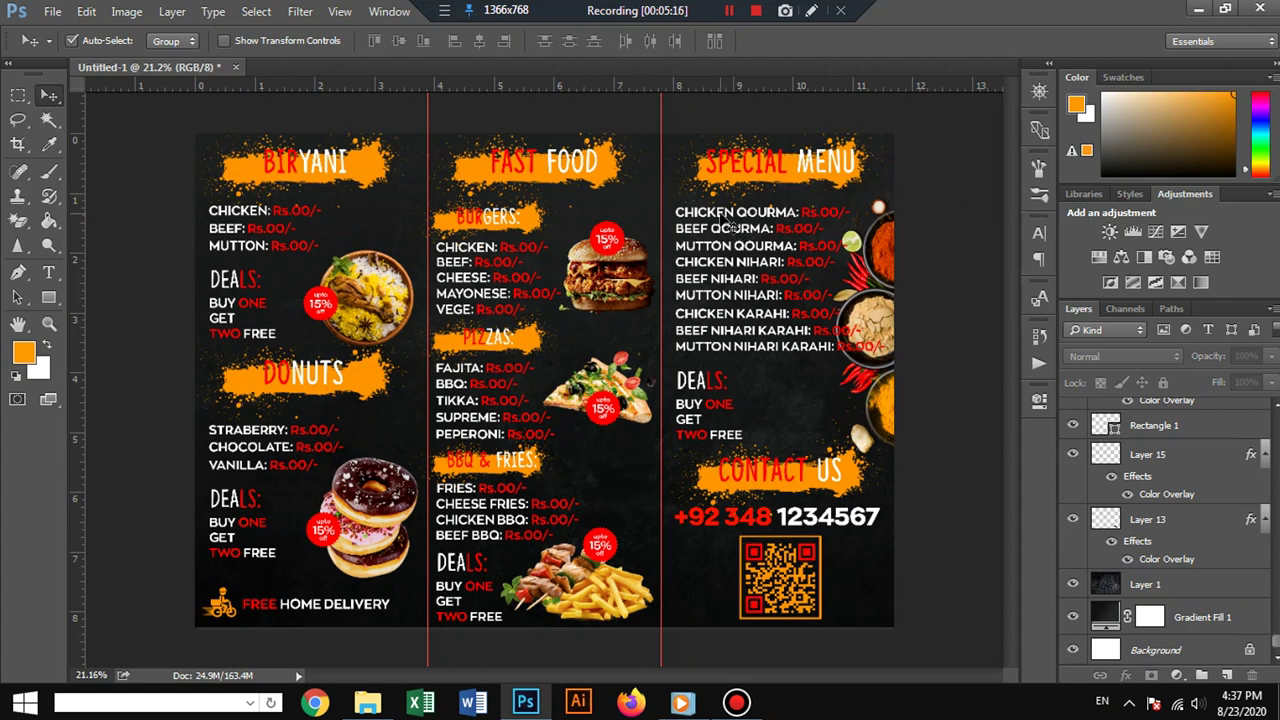